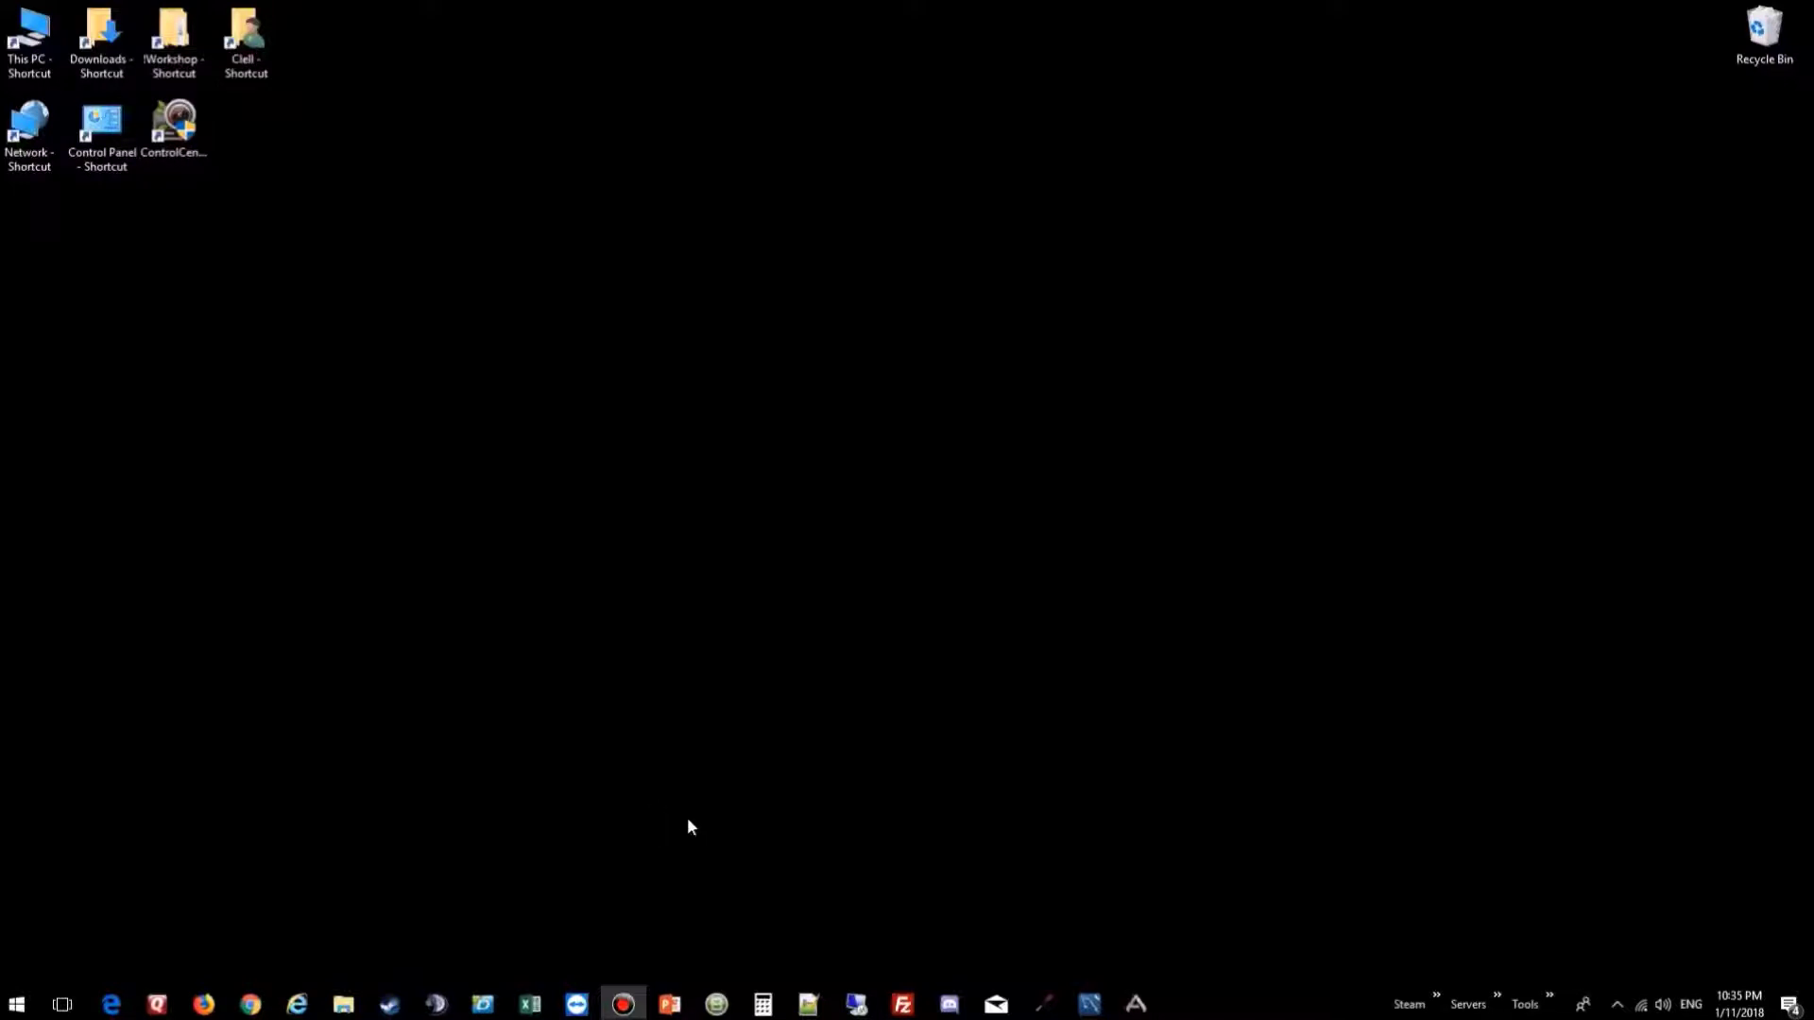
Step: View the D: SteamLibrary\steamapps\common game folders, then bring the Steam Store back to the front
mouse_move(393, 1014)
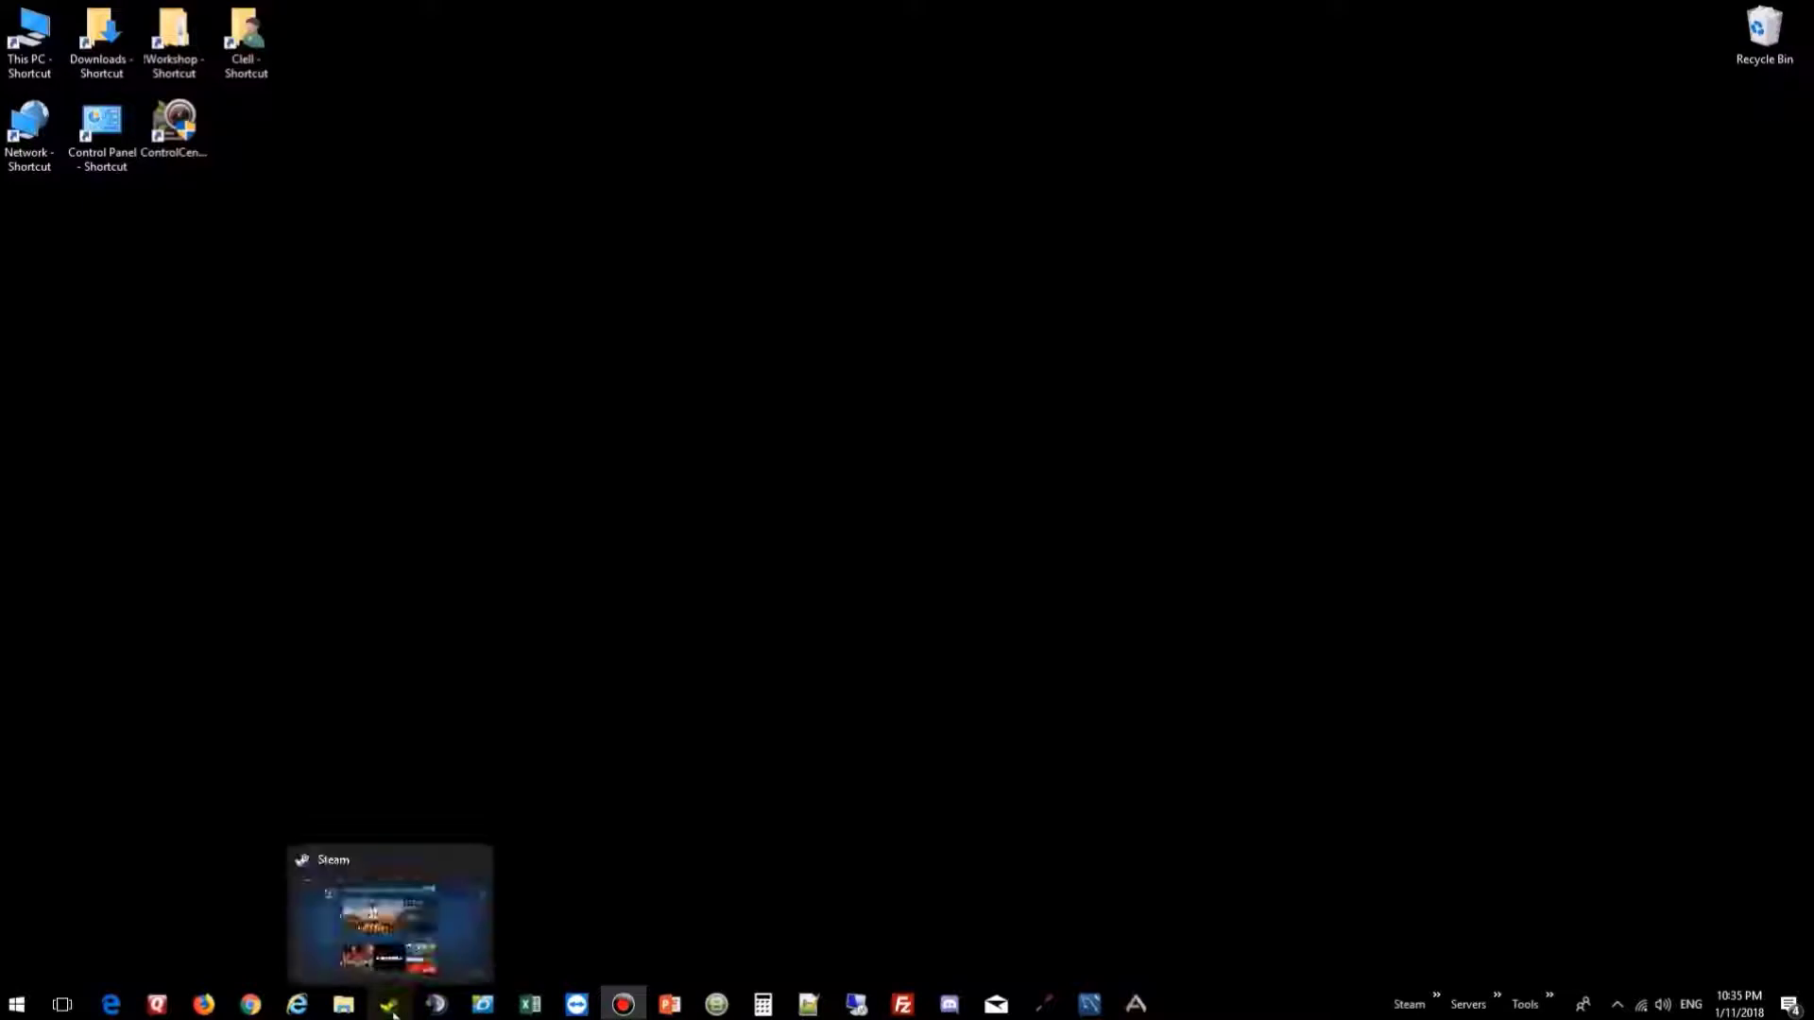
mouse_move(335, 1012)
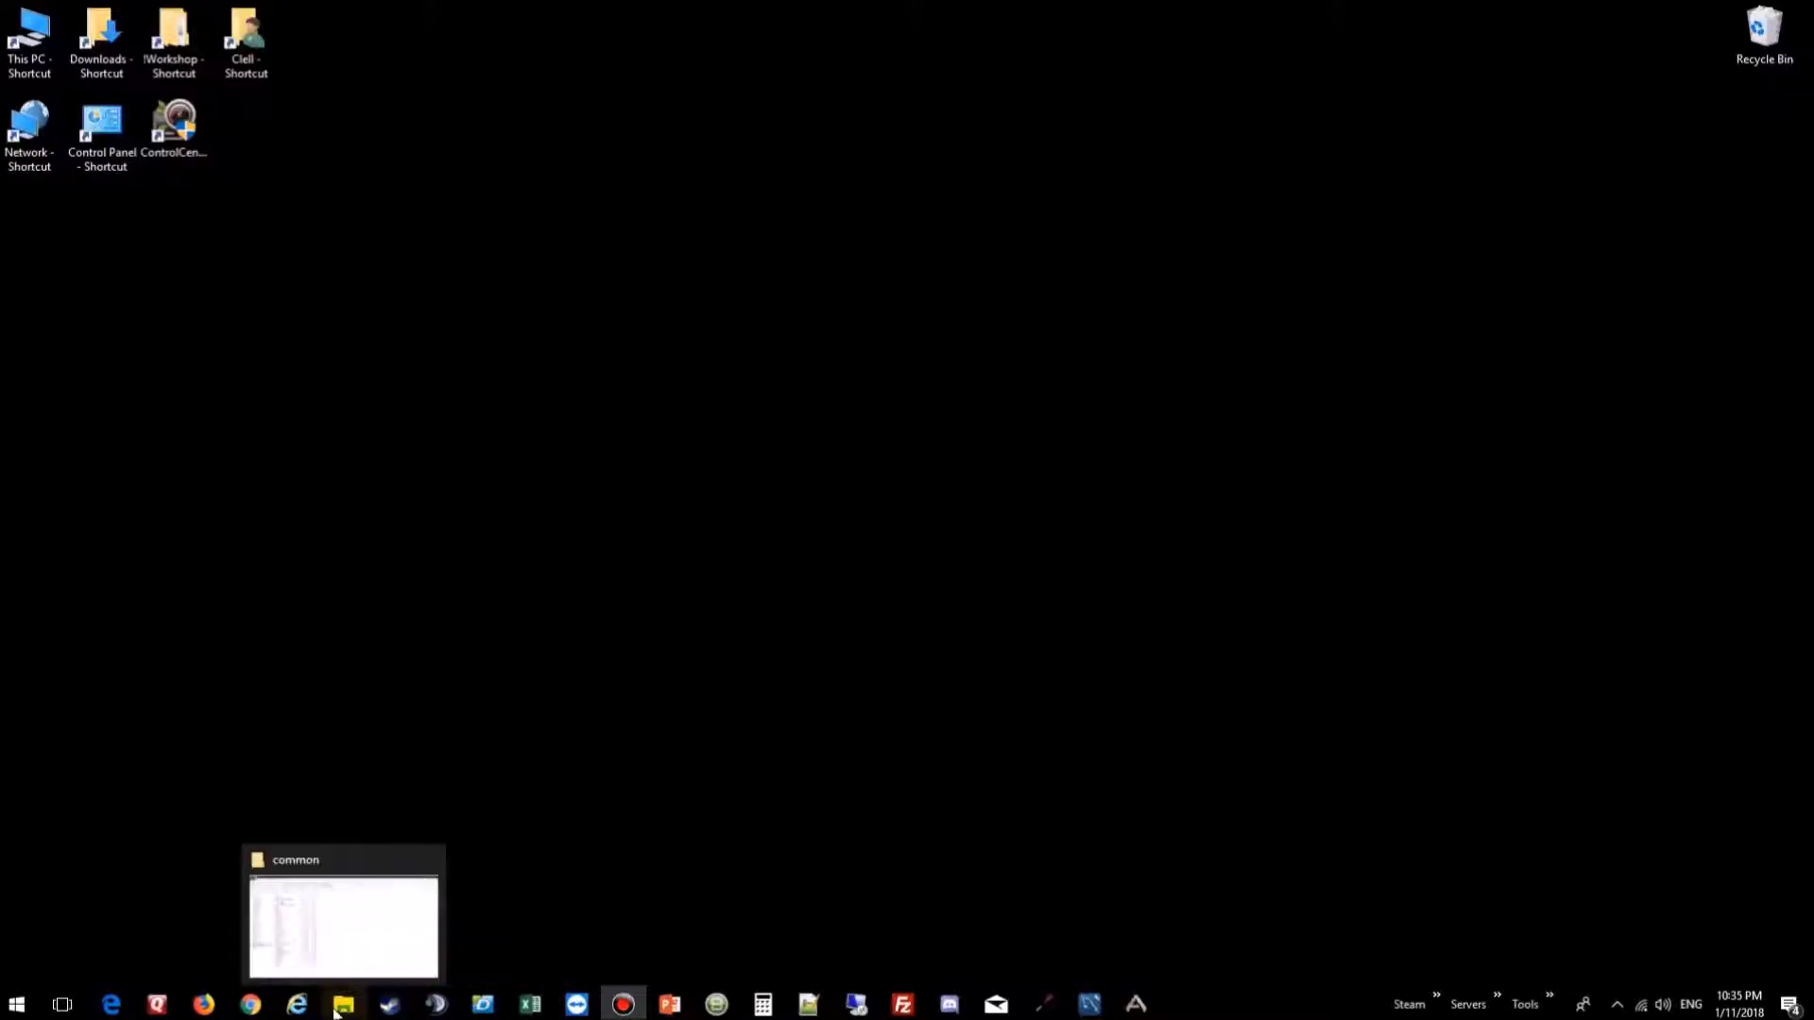
left_click(335, 1013)
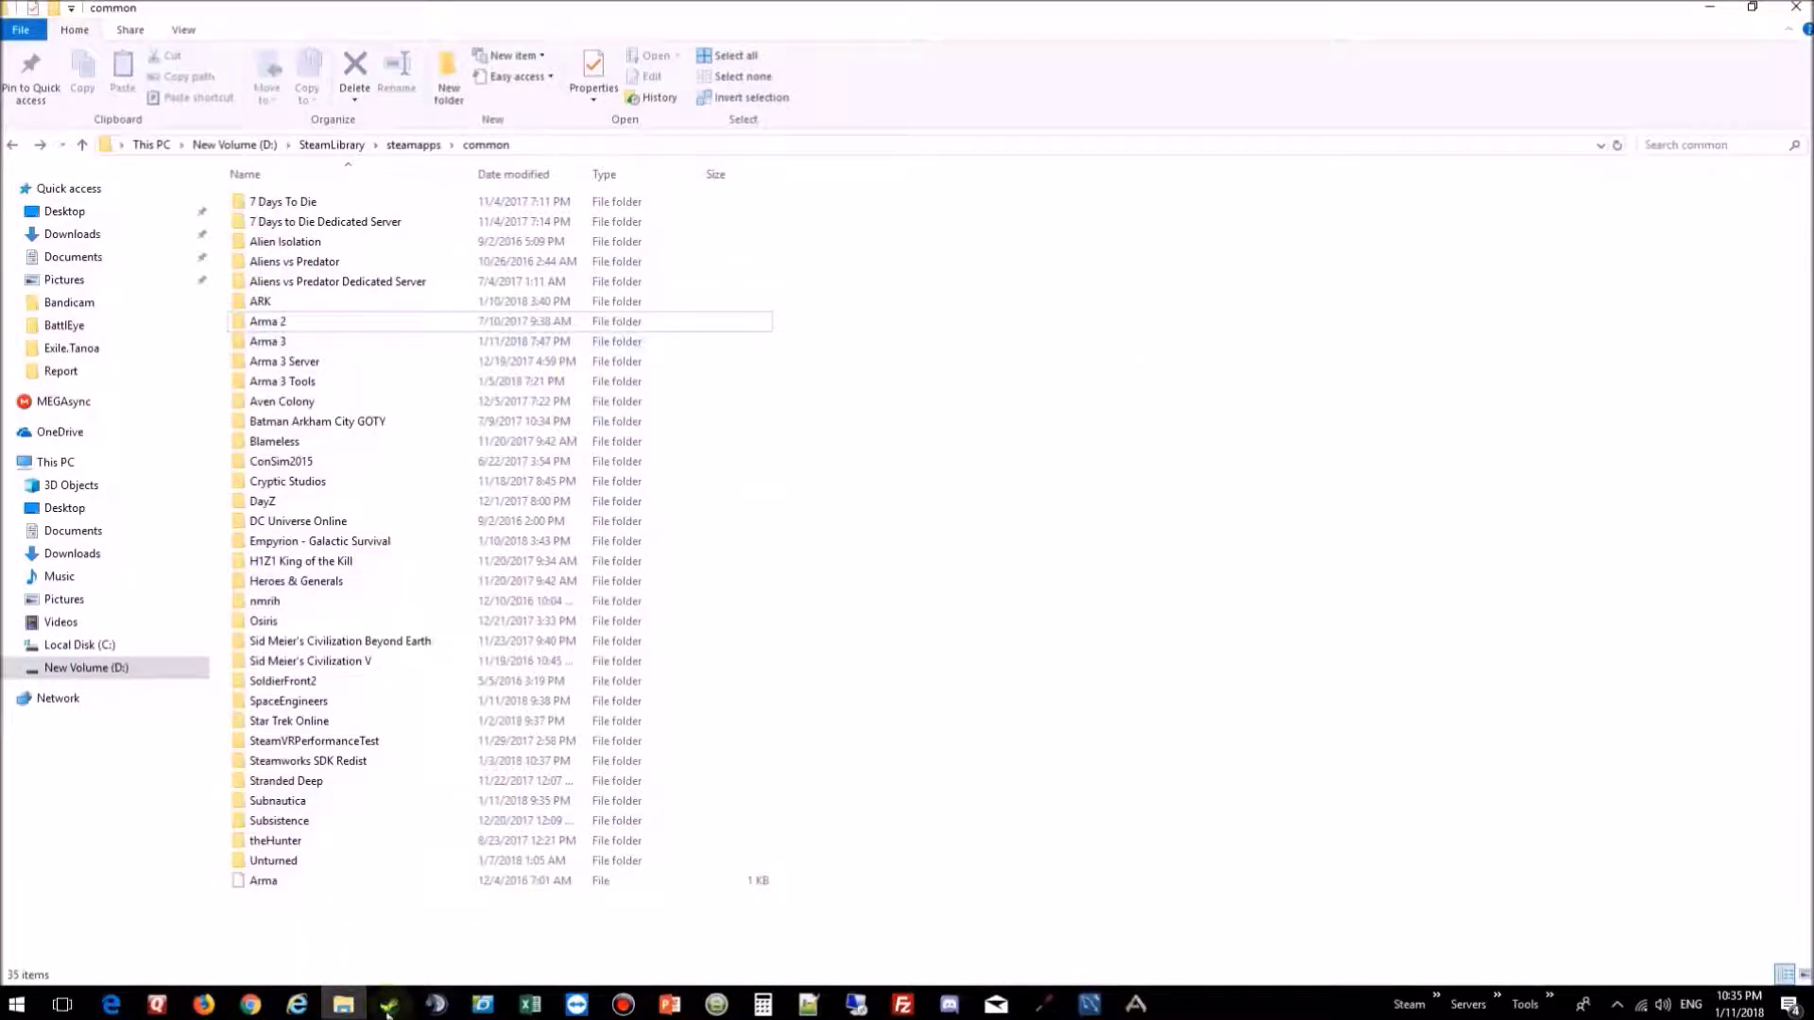
left_click(388, 1004)
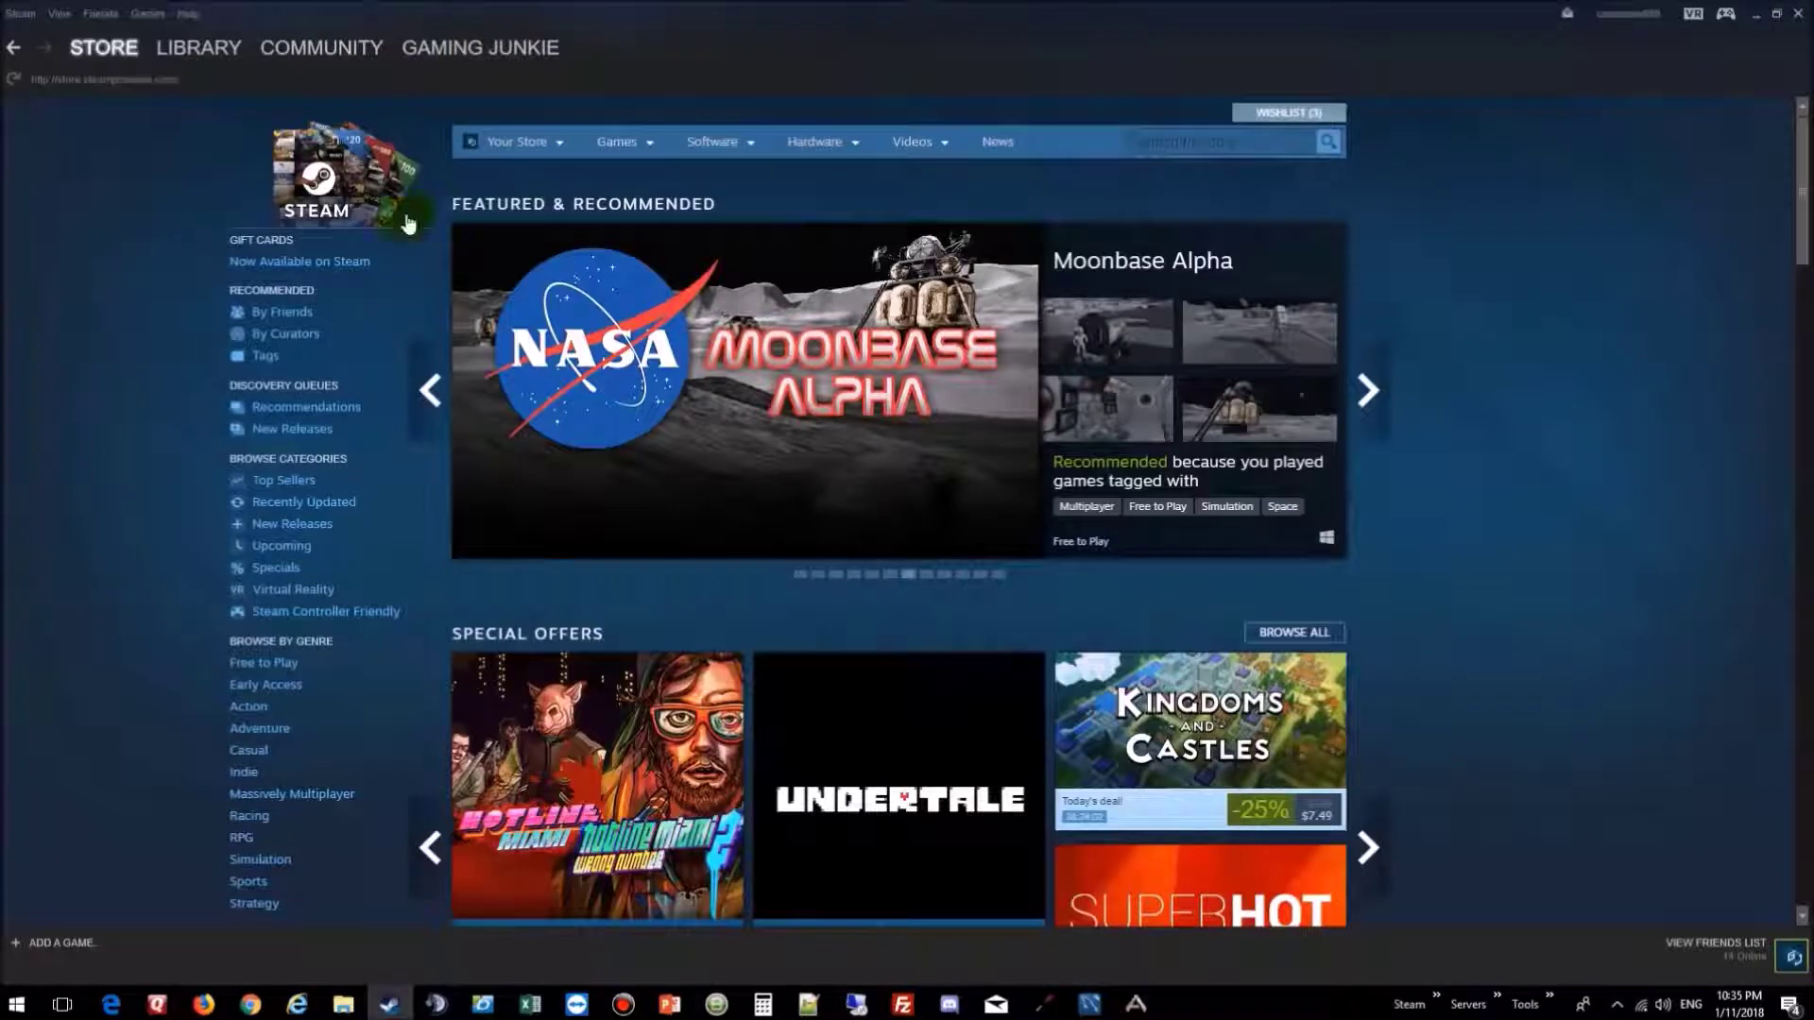
Step: Install ARK: Survival Evolved Dedicated Server from Library > Tools, without a desktop shortcut
mouse_move(198, 47)
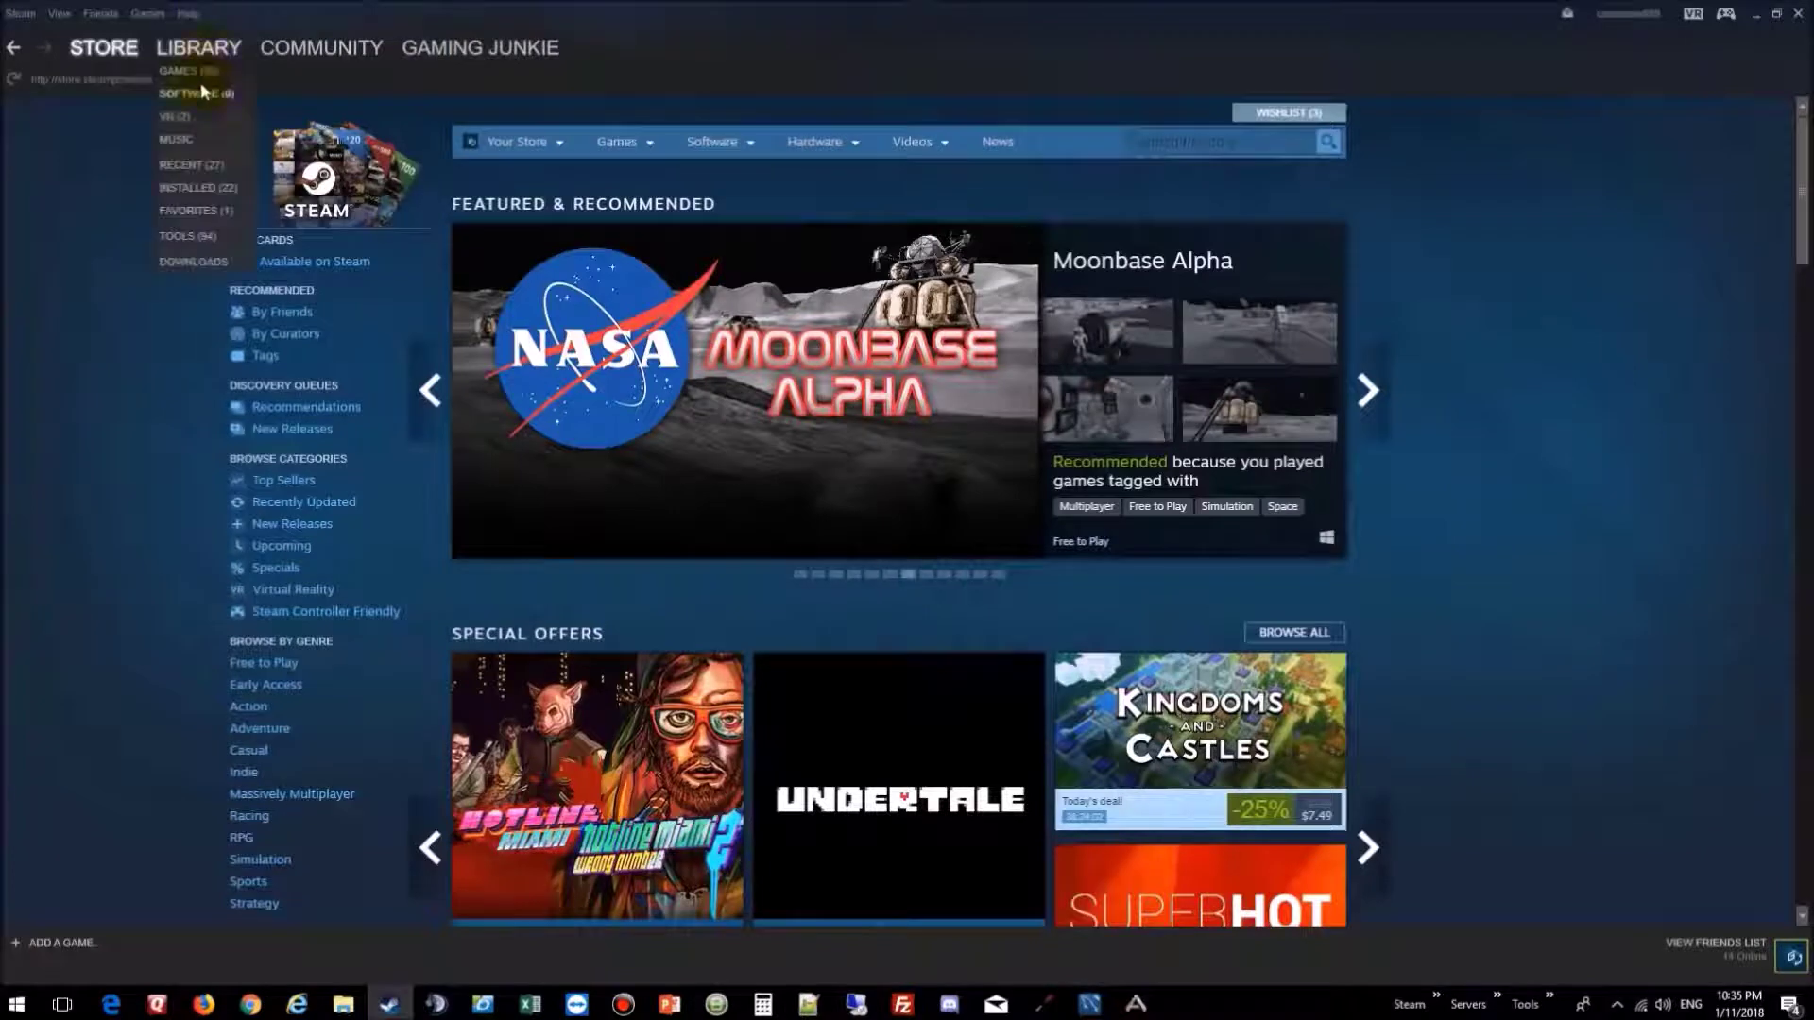
left_click(207, 240)
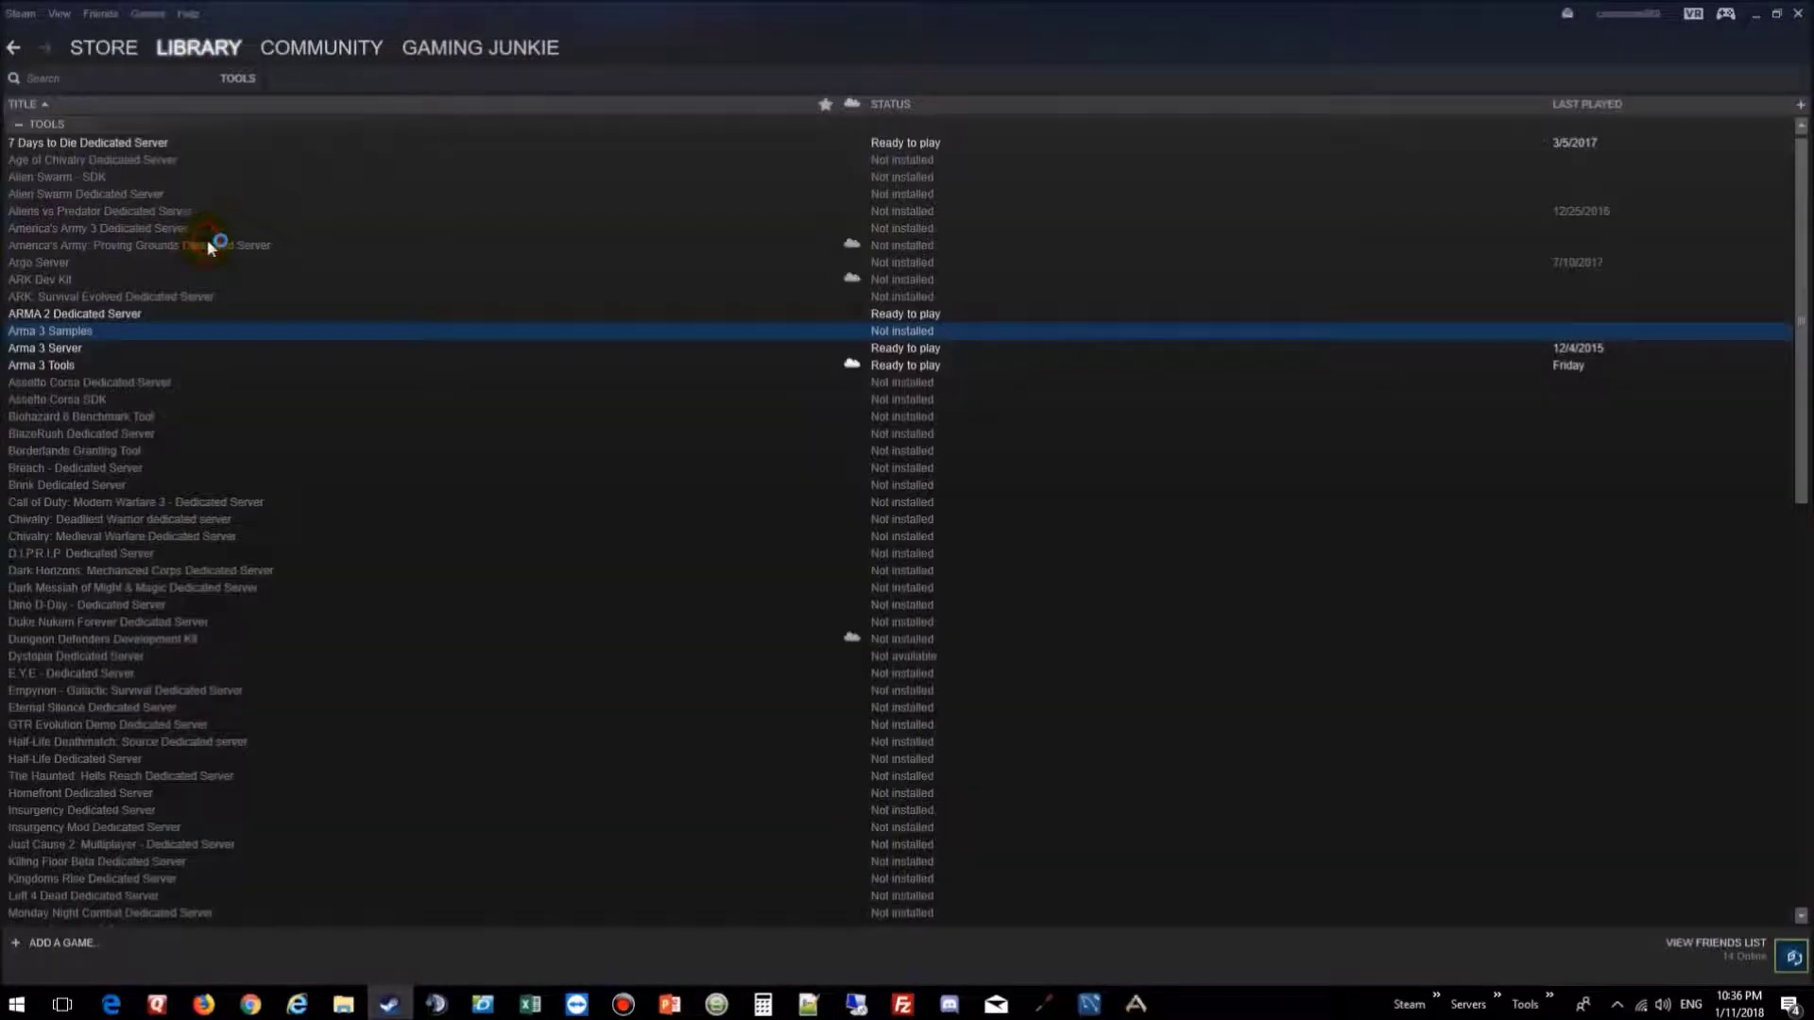
left_click(149, 296, "ctrl")
left_click(149, 295)
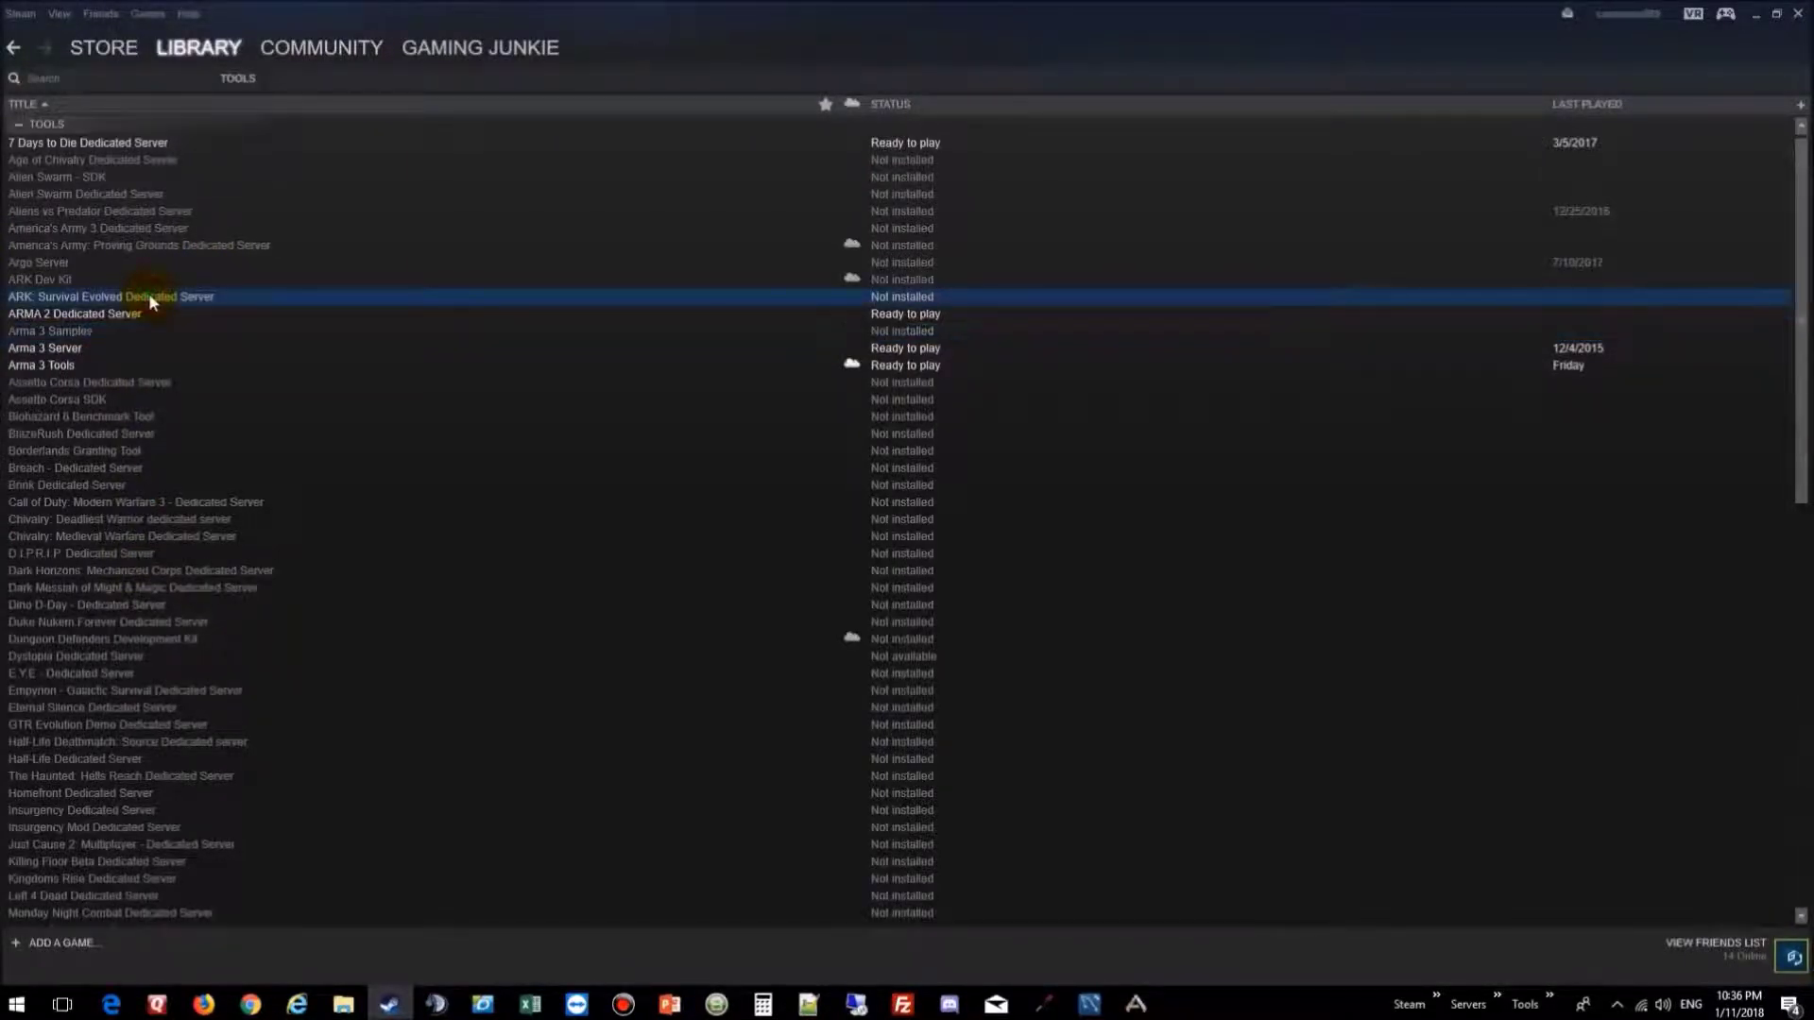
right_click(149, 296)
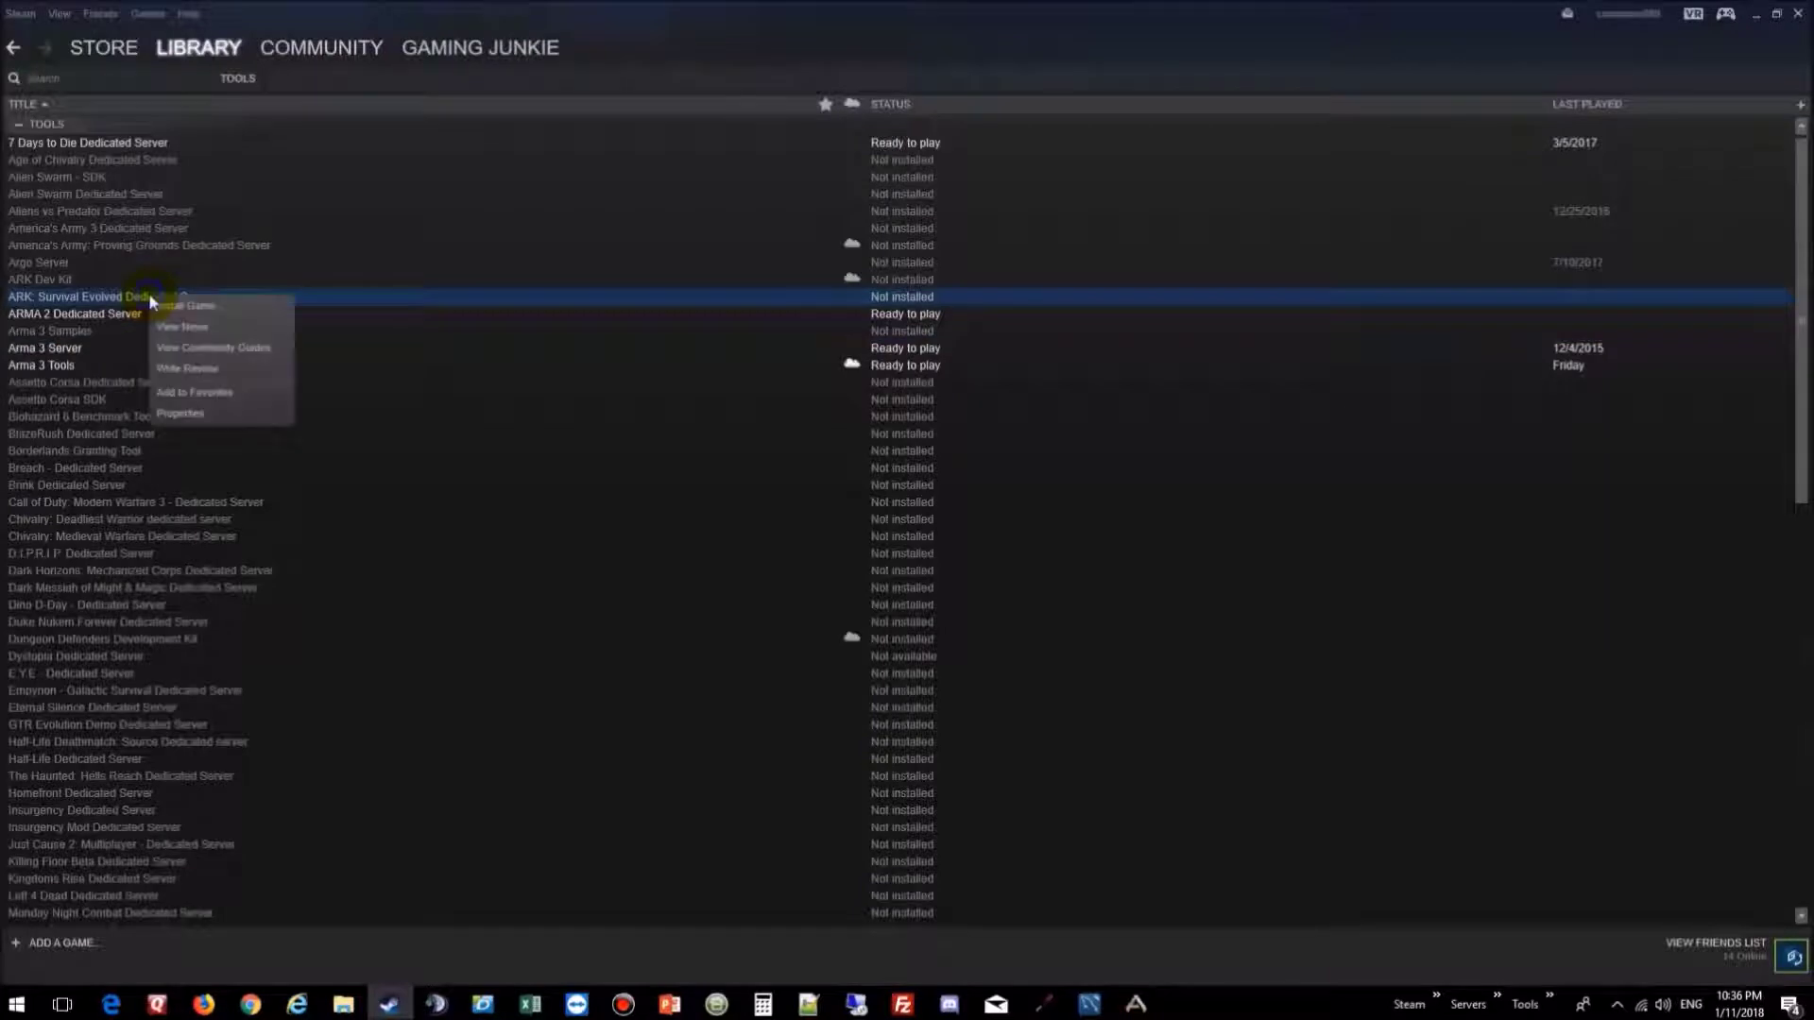
left_click(209, 308)
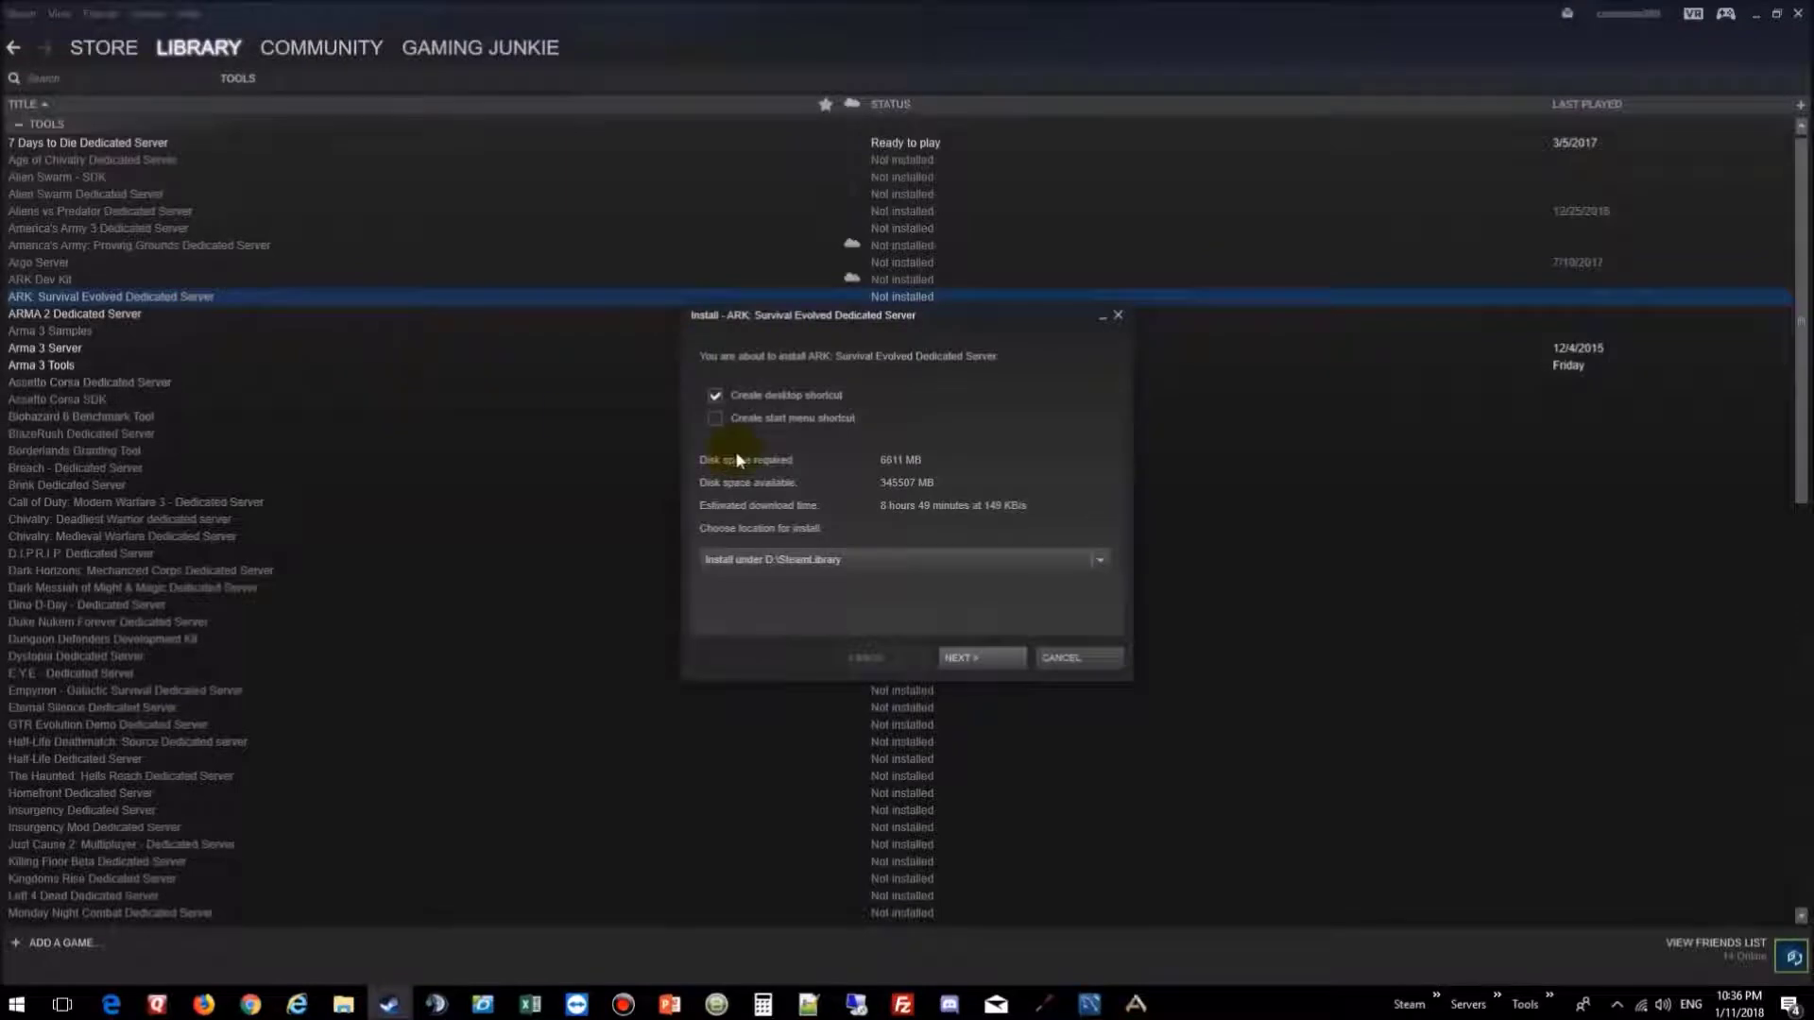
left_click(715, 398)
left_click(987, 648)
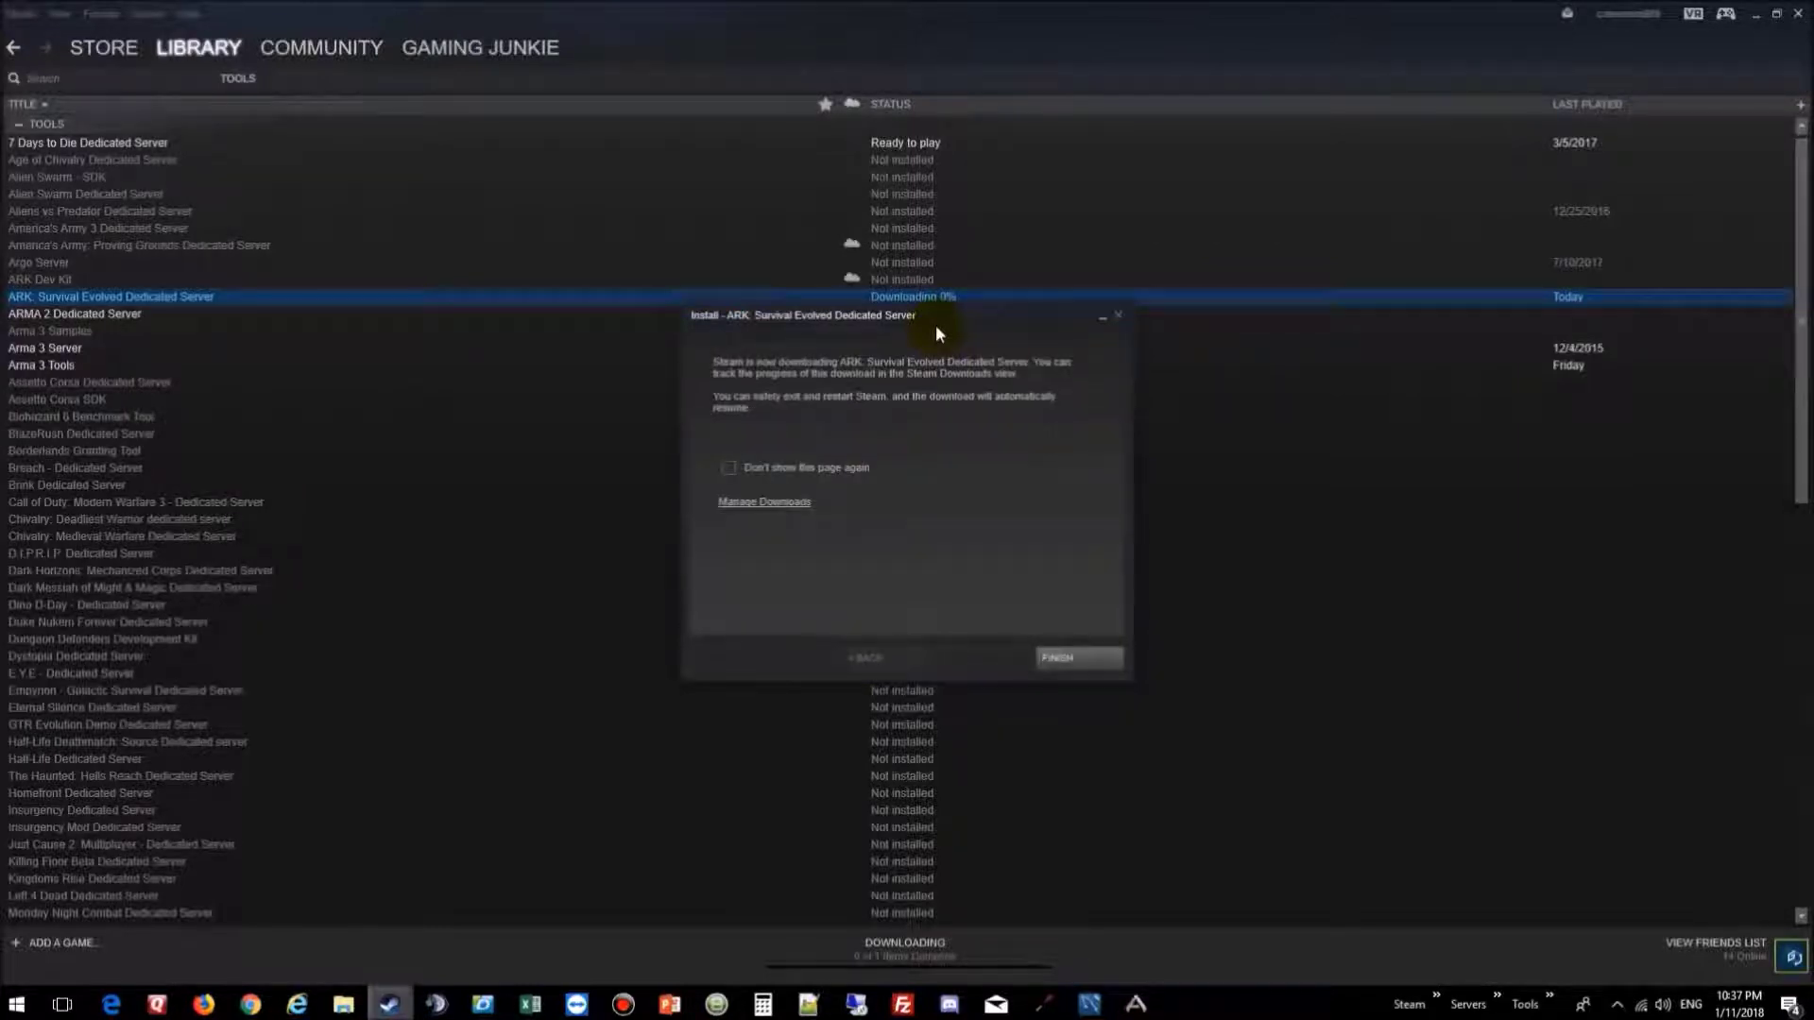
left_click(1056, 658)
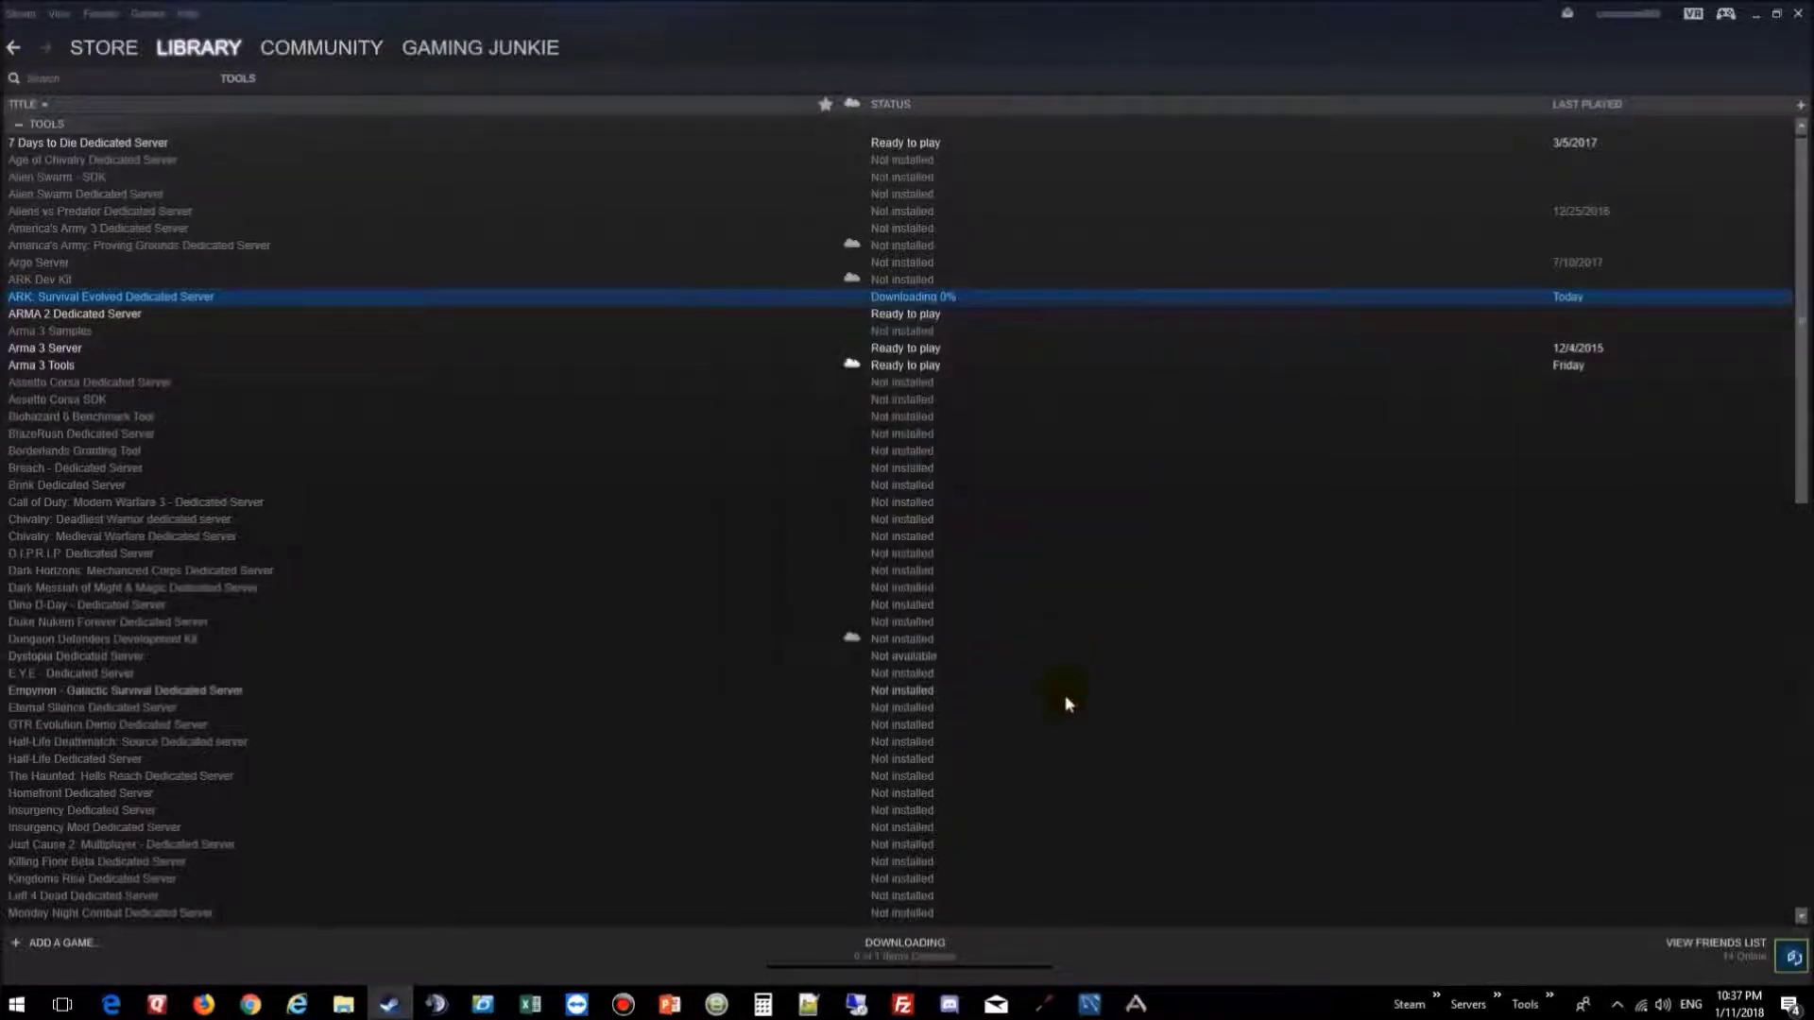
Step: Check the dedicated server's progress on the Downloads page, then restore the ARK: Survival Evolved window
left_click(904, 945)
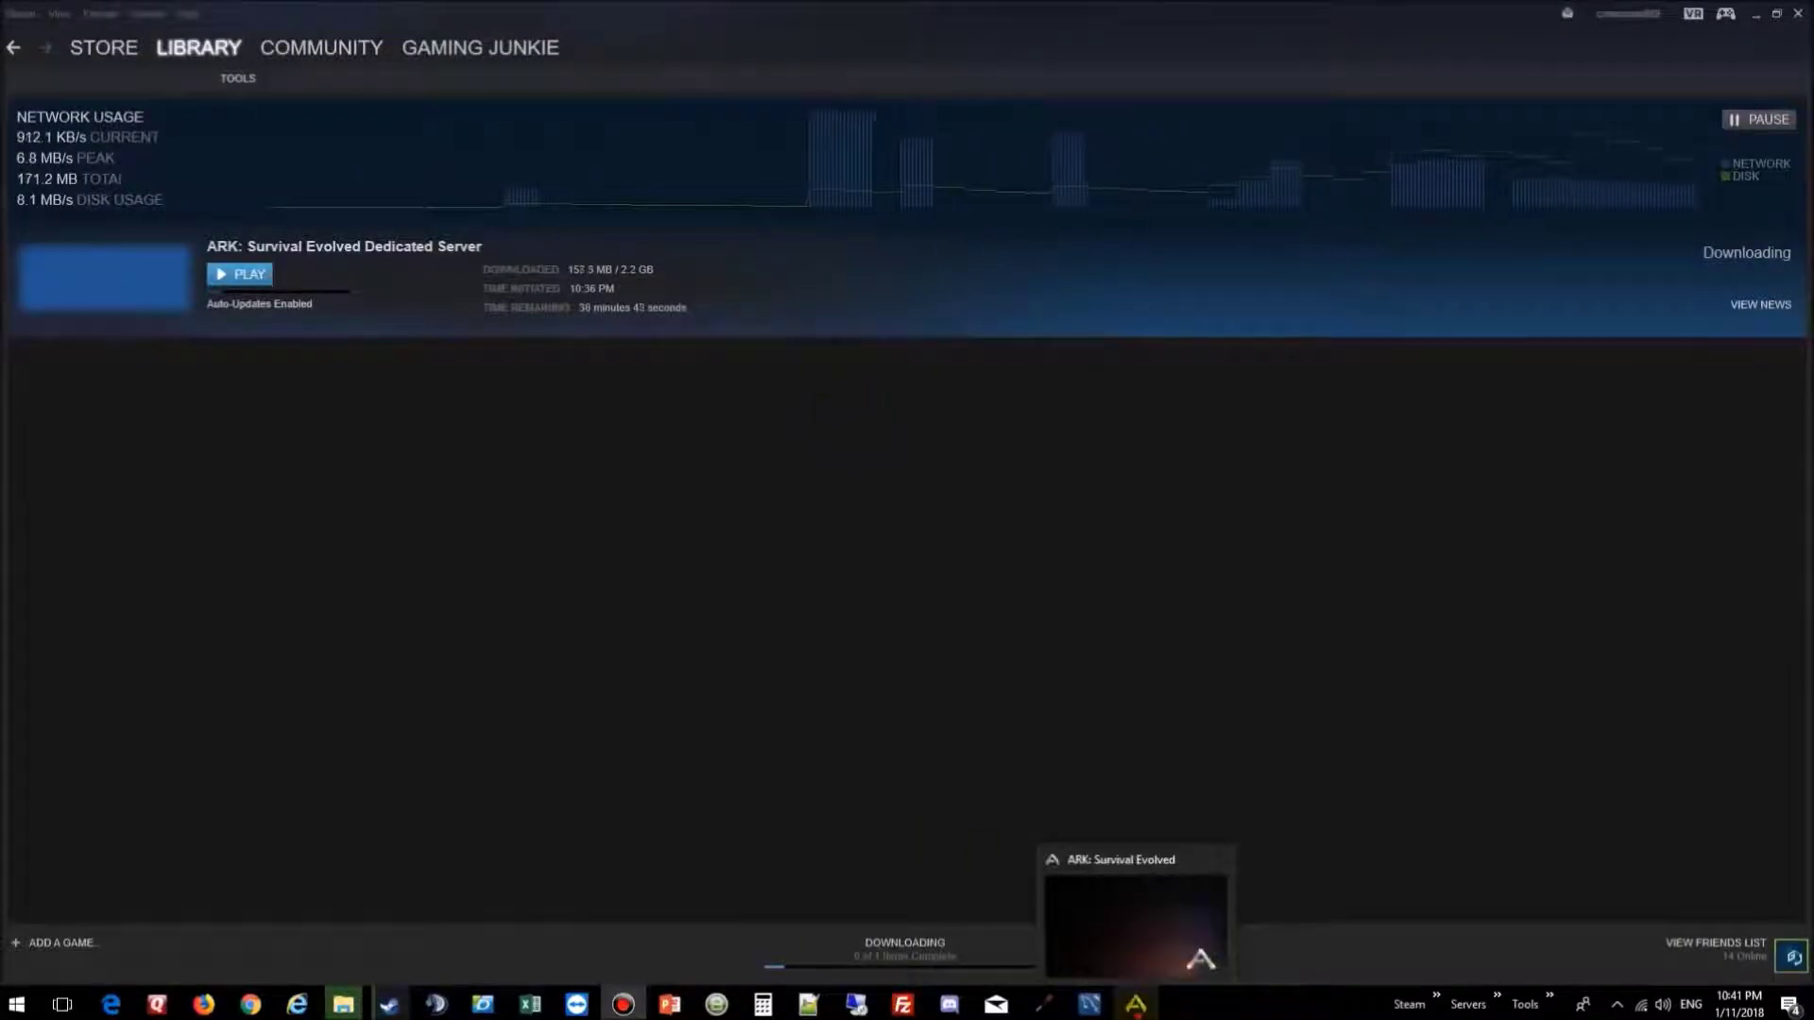
left_click(1135, 1004)
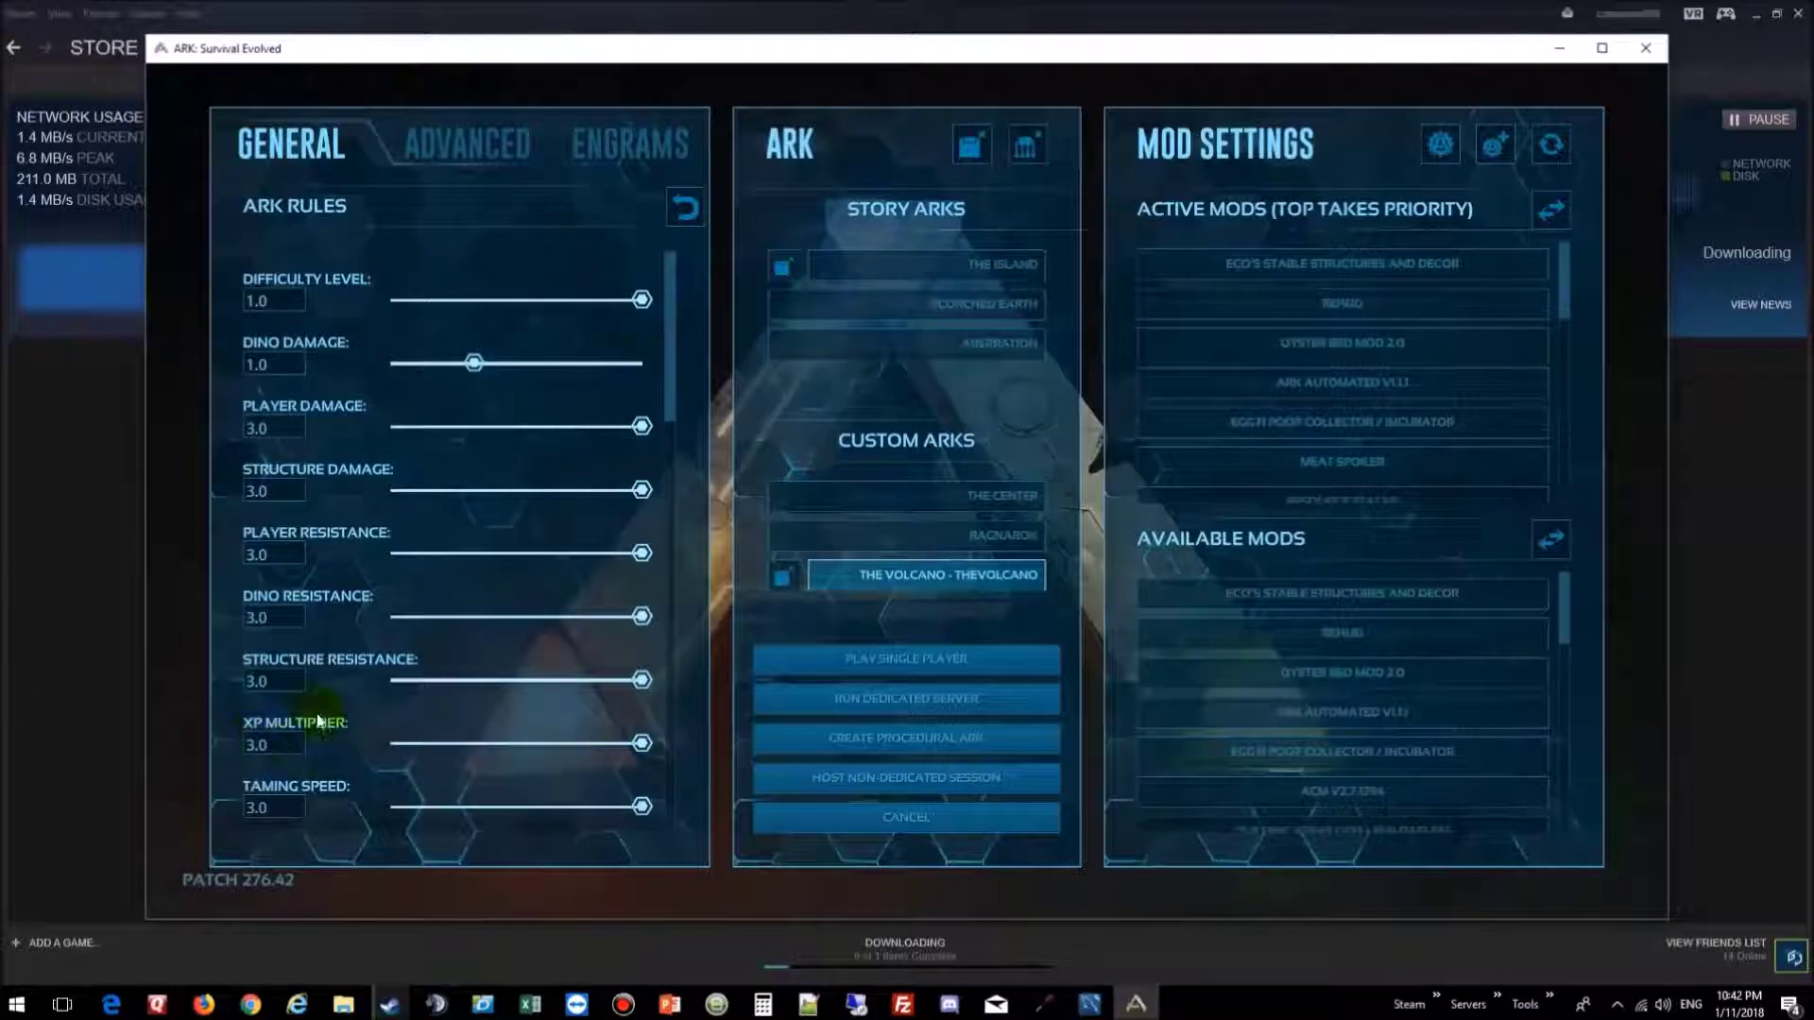
Step: Set XP Multiplier and Taming Speed to 5.0
left_click_drag(274, 745, 224, 743)
type("5.0")
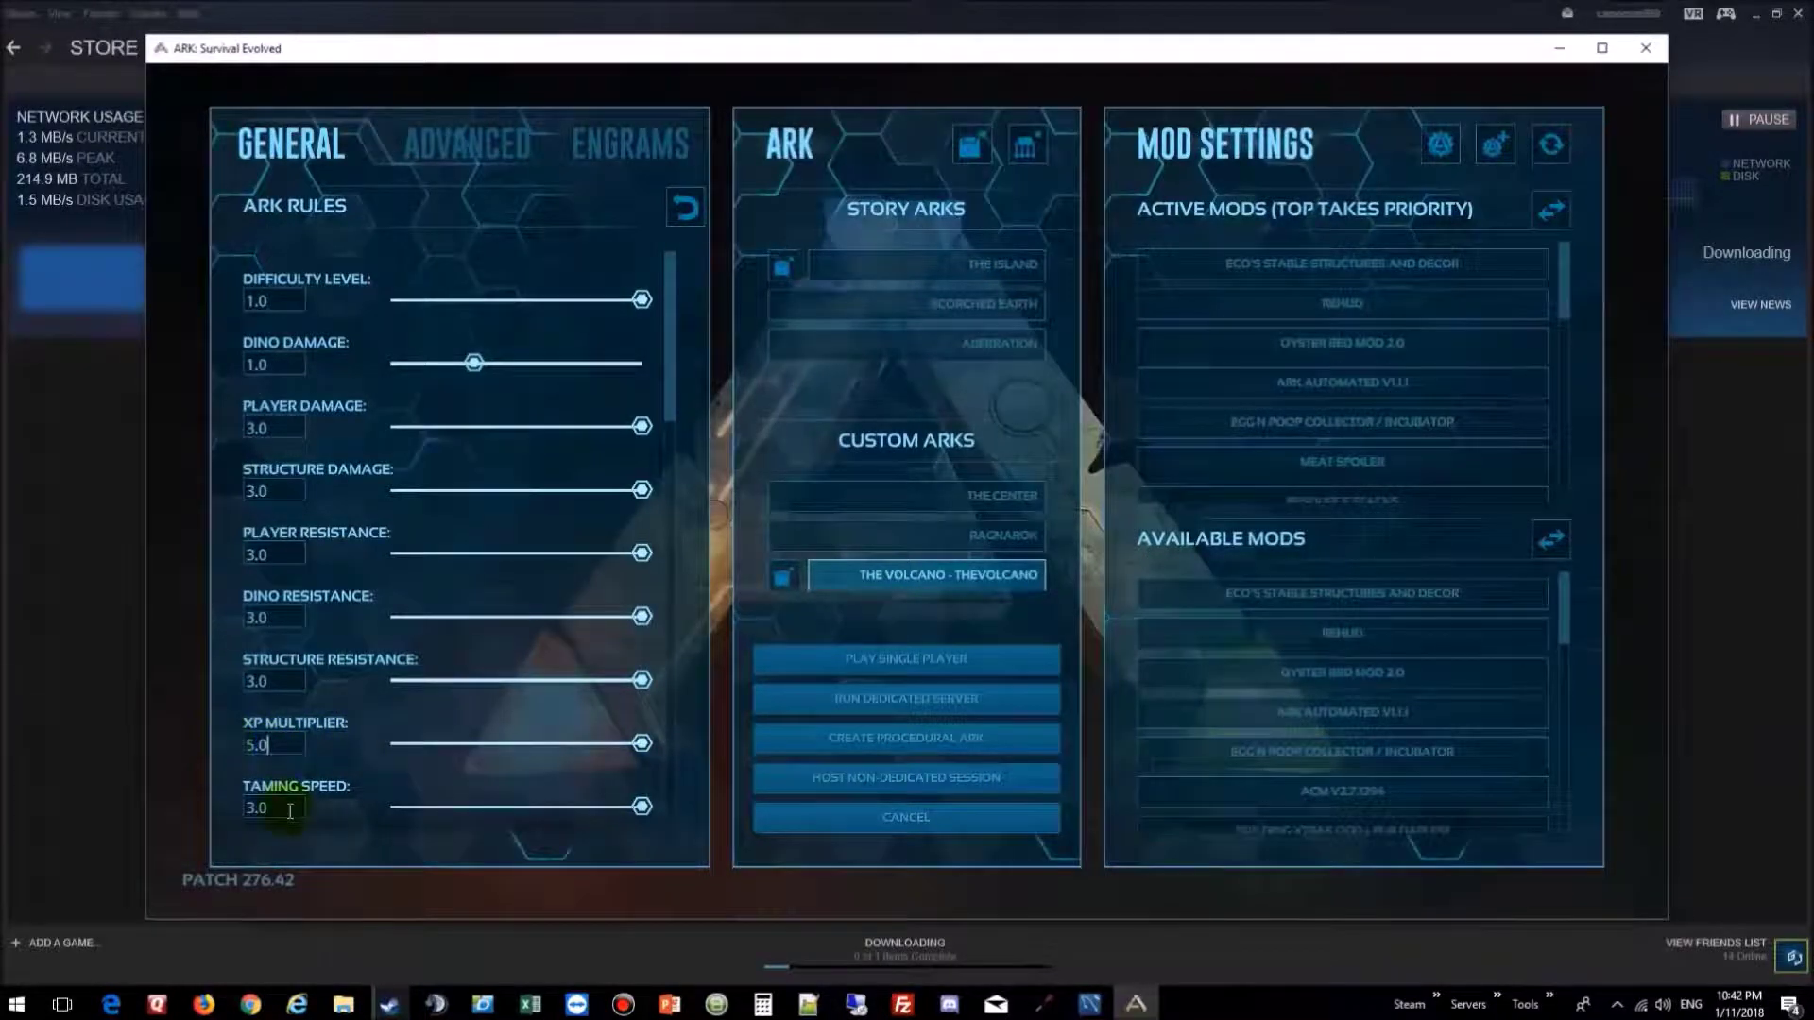
left_click_drag(288, 810, 157, 802)
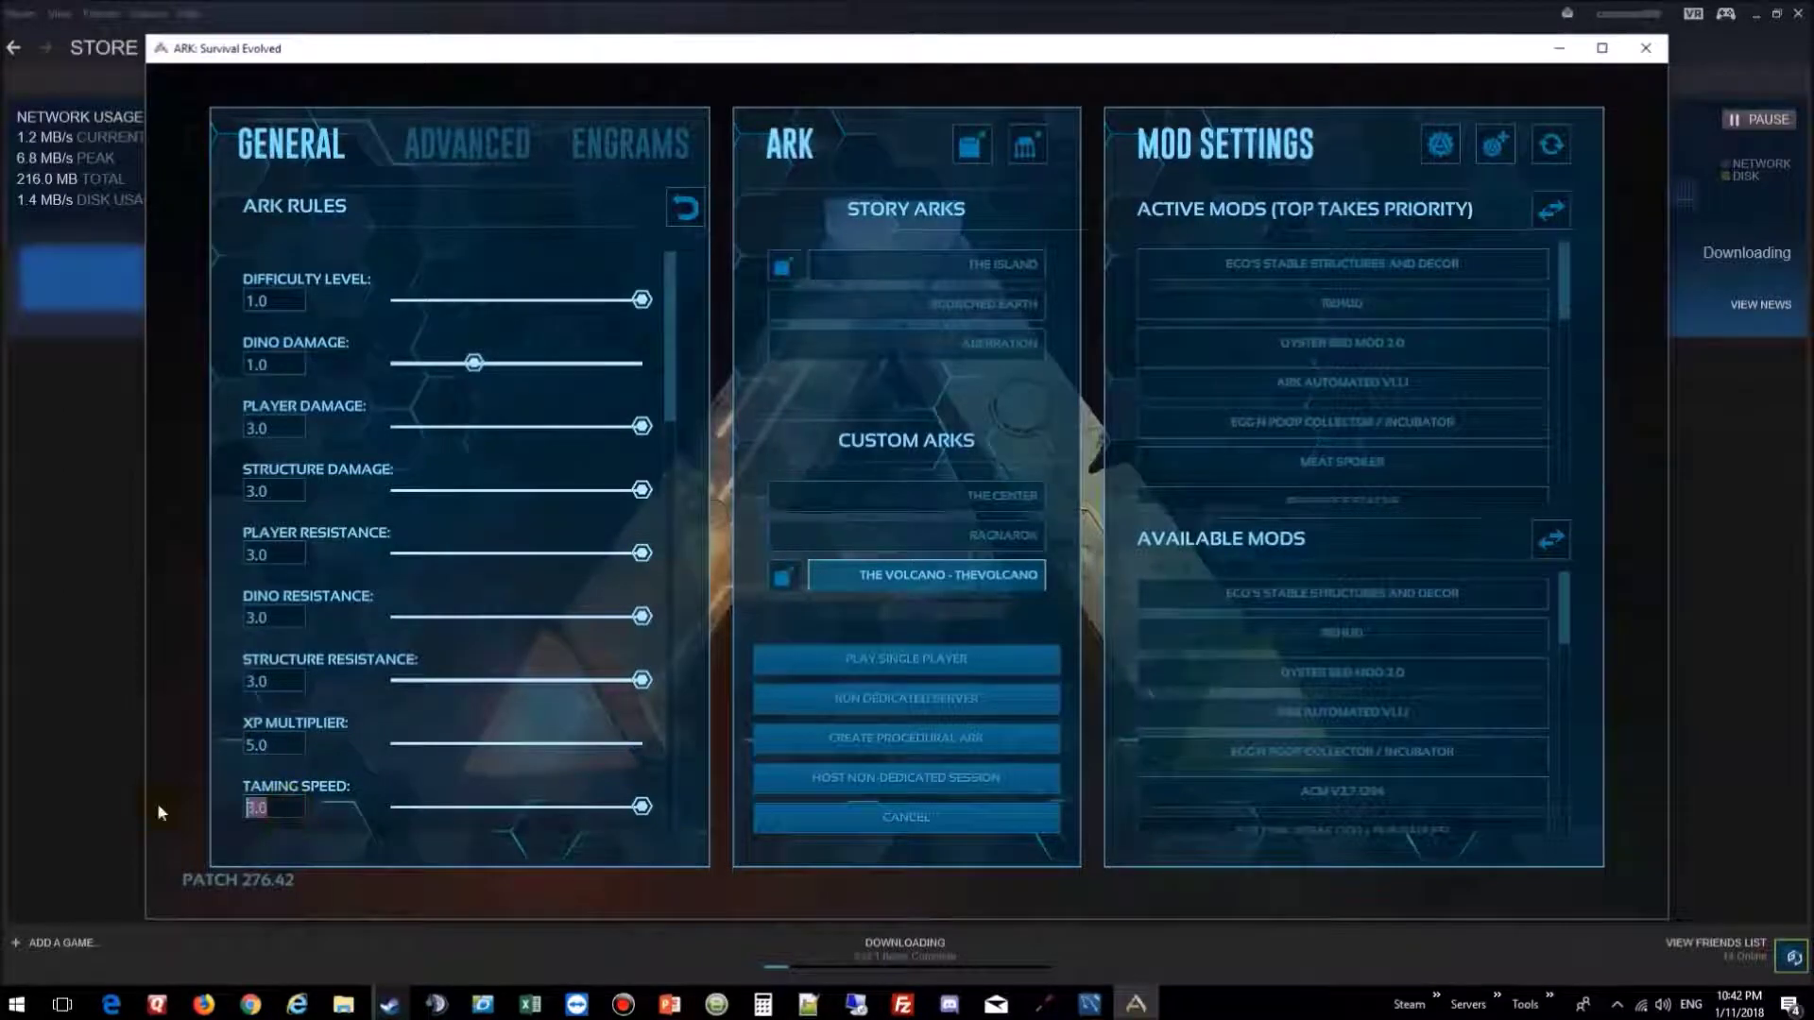
type("5.0")
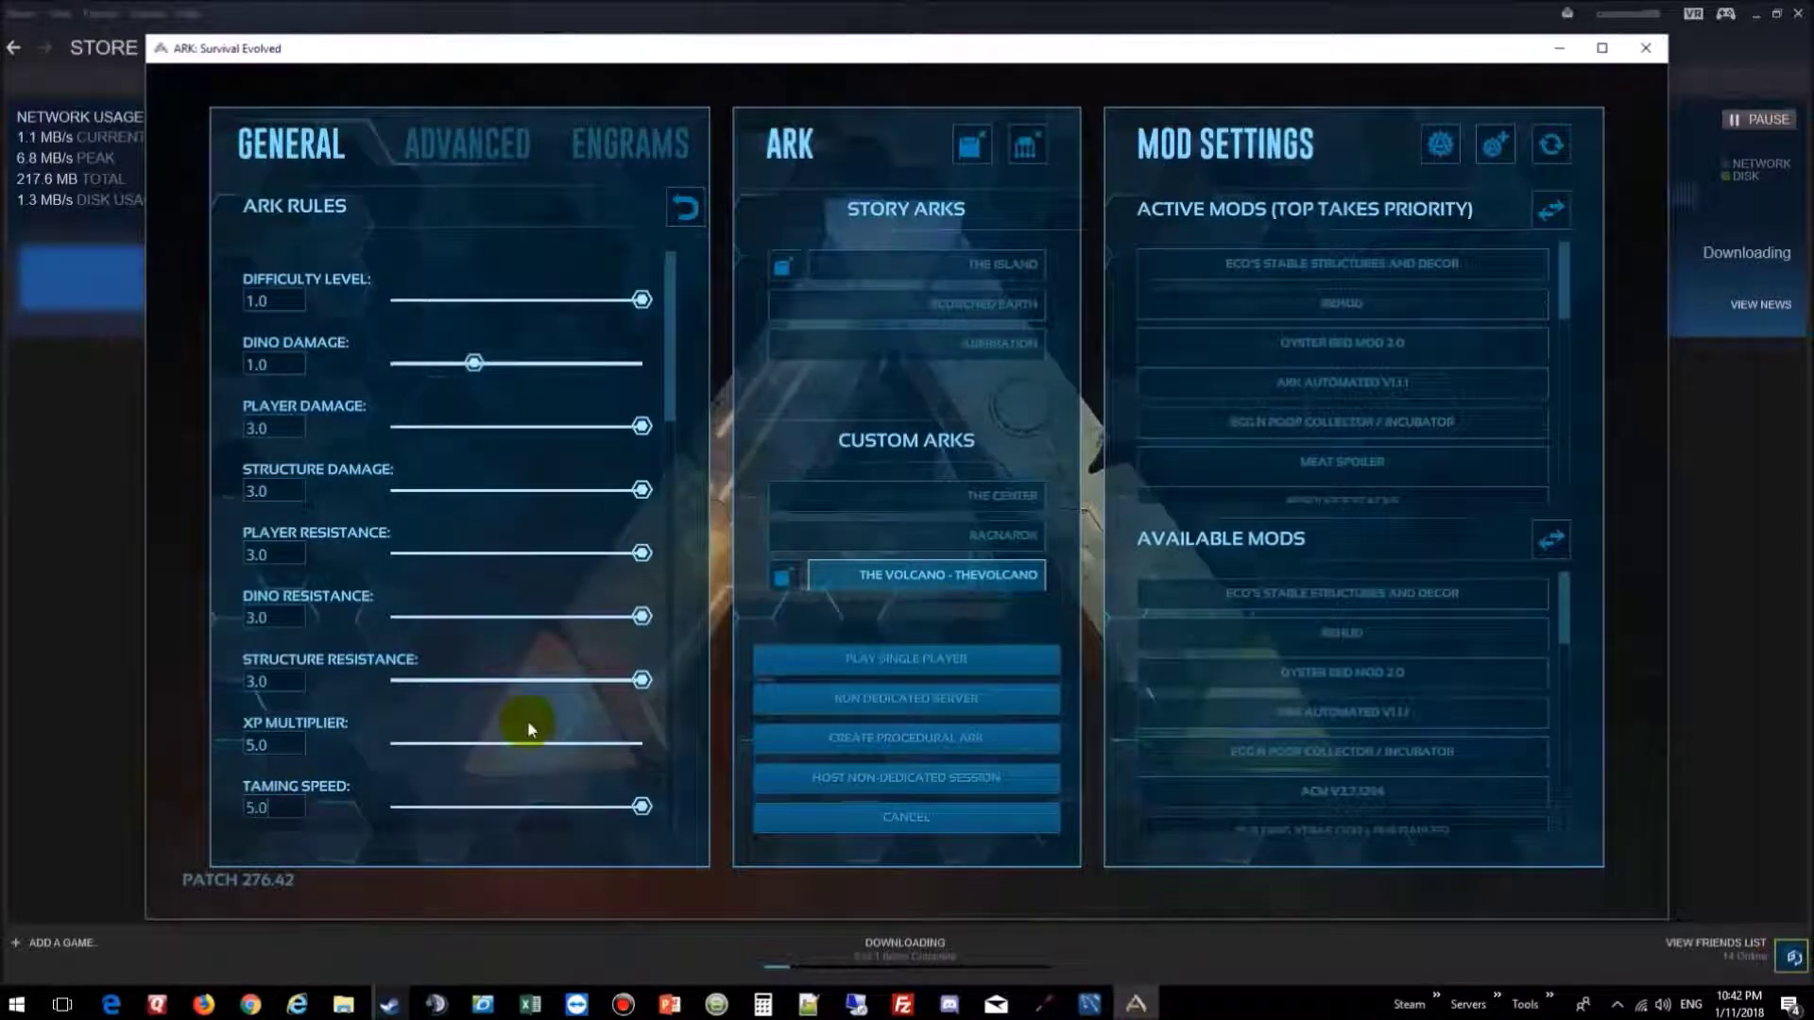
Step: Set Player Character Water Drain and Food Drain to 0.5
left_click_drag(672, 405, 681, 499)
scroll(680, 505, "down", 2)
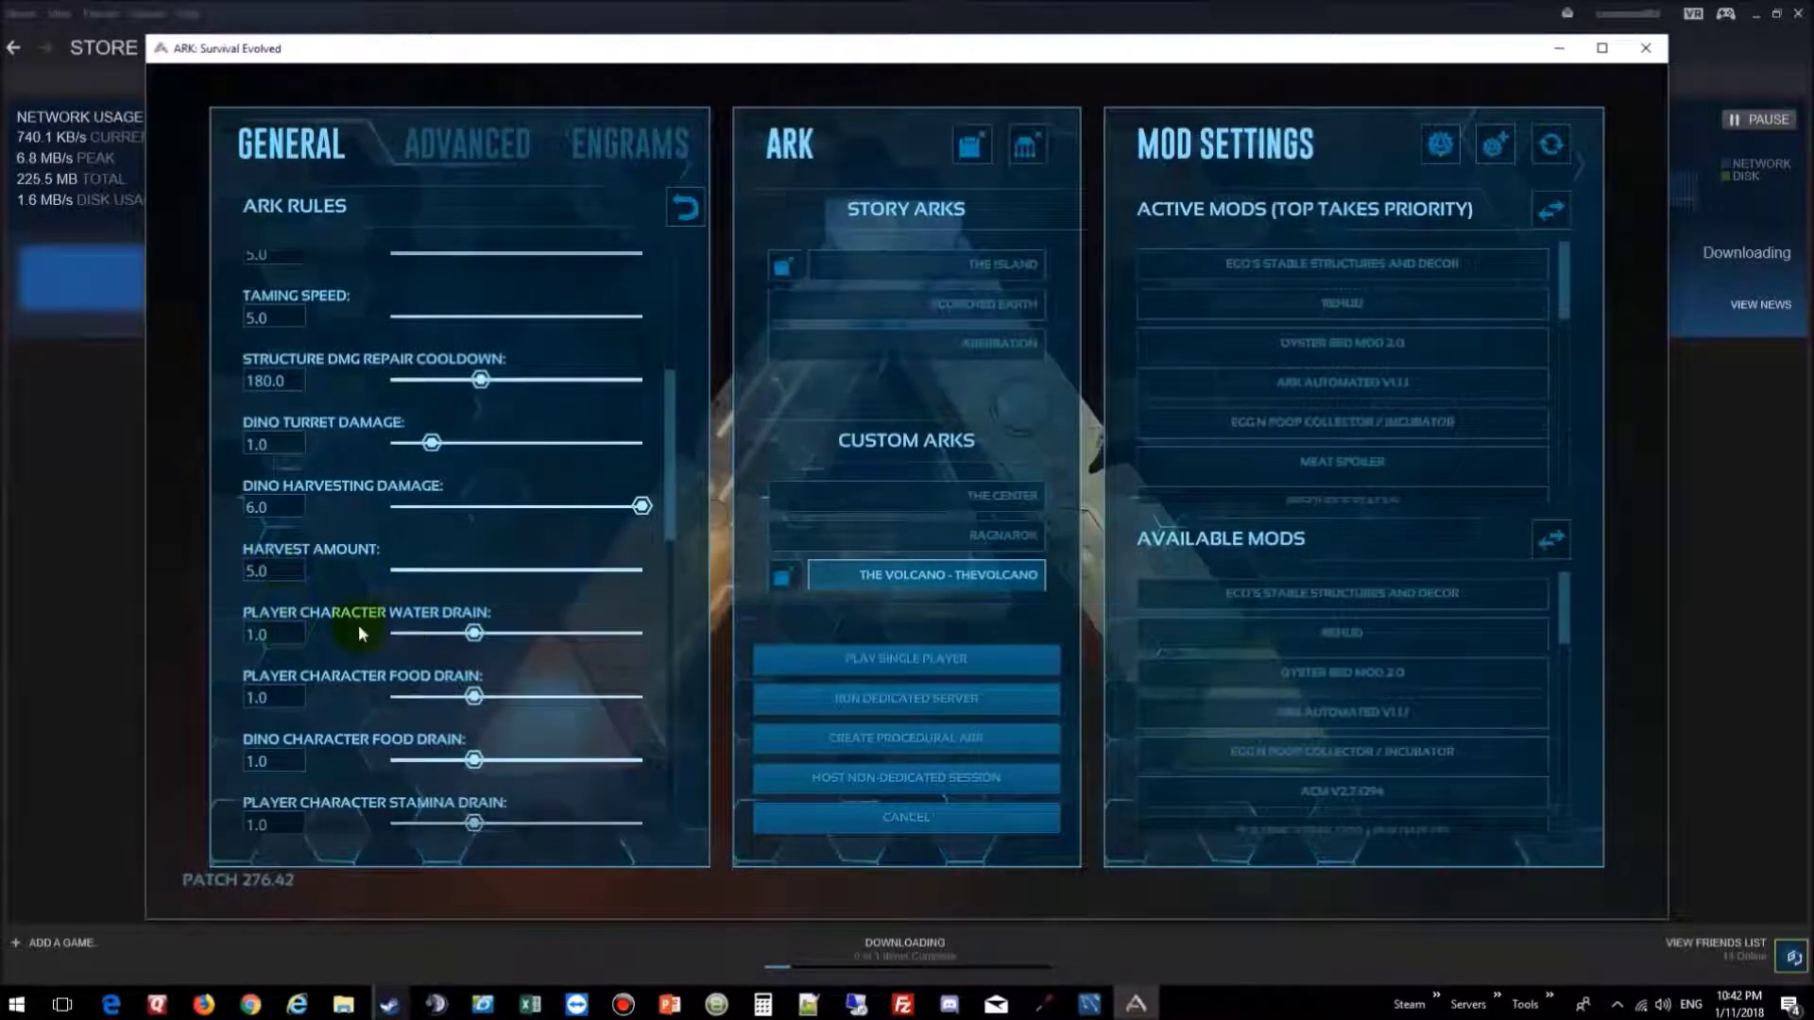
scroll(353, 648, "down", 1)
left_click(257, 609)
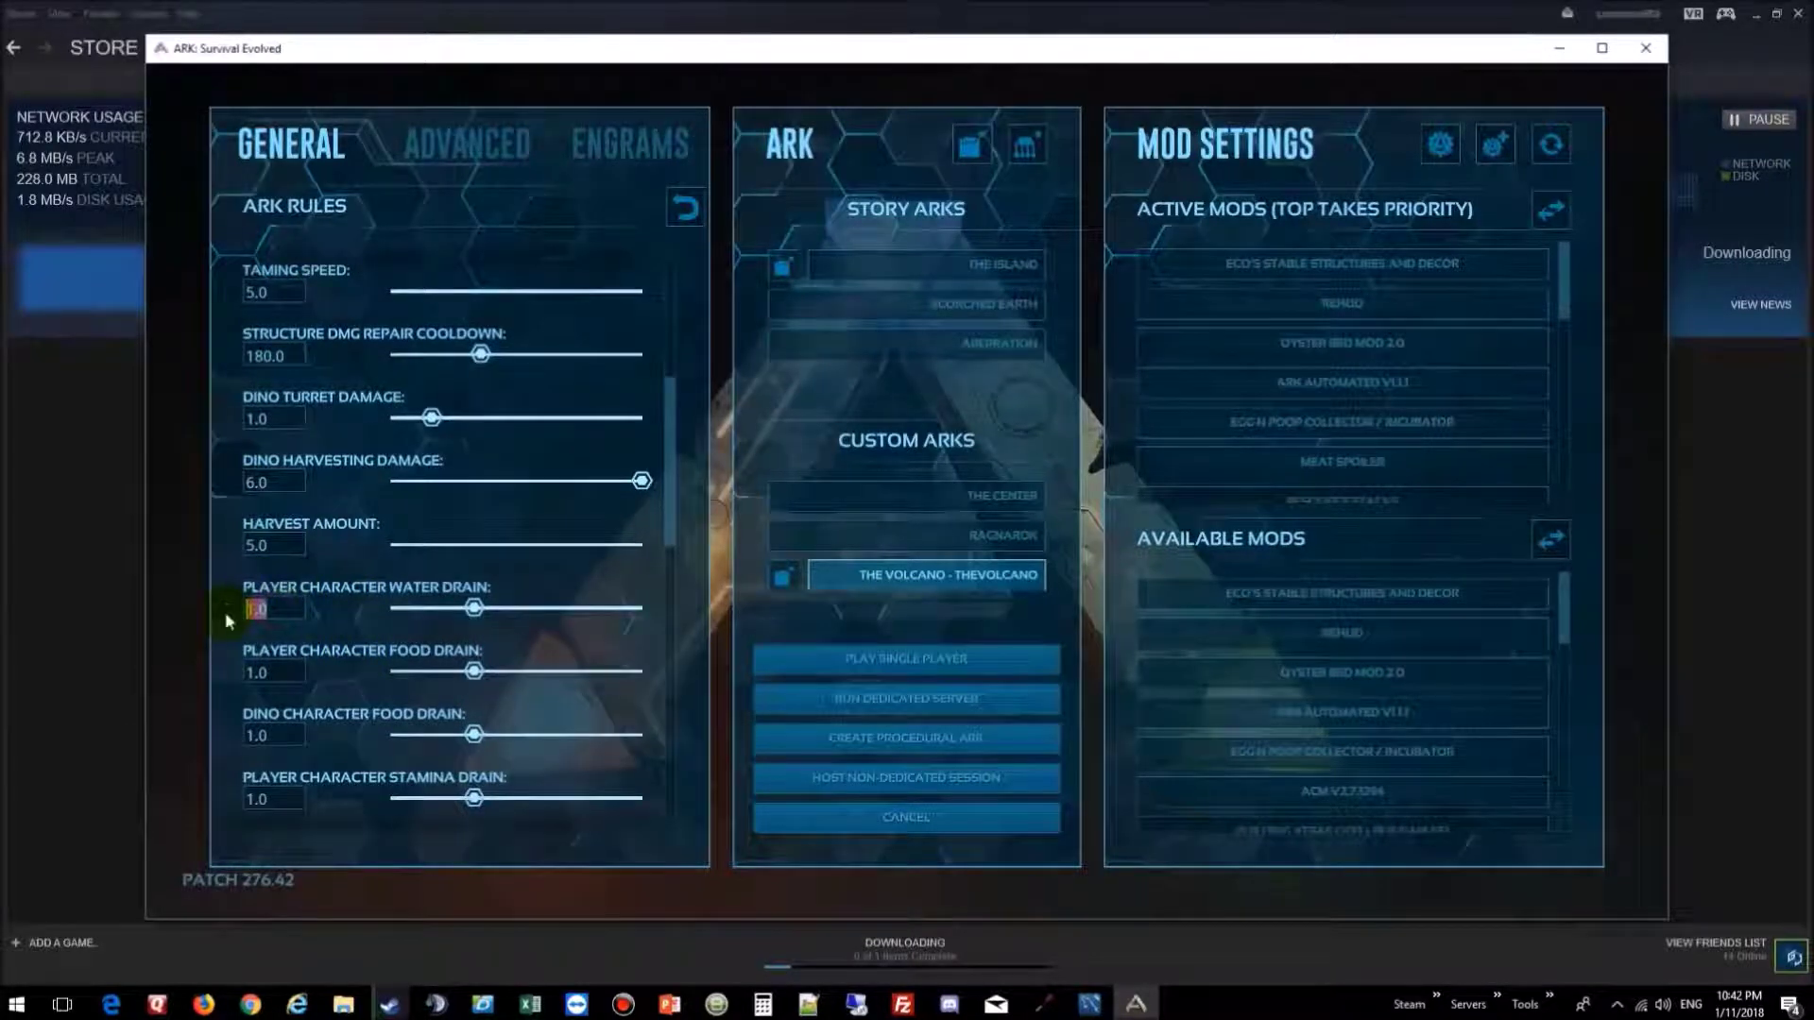
type(".5")
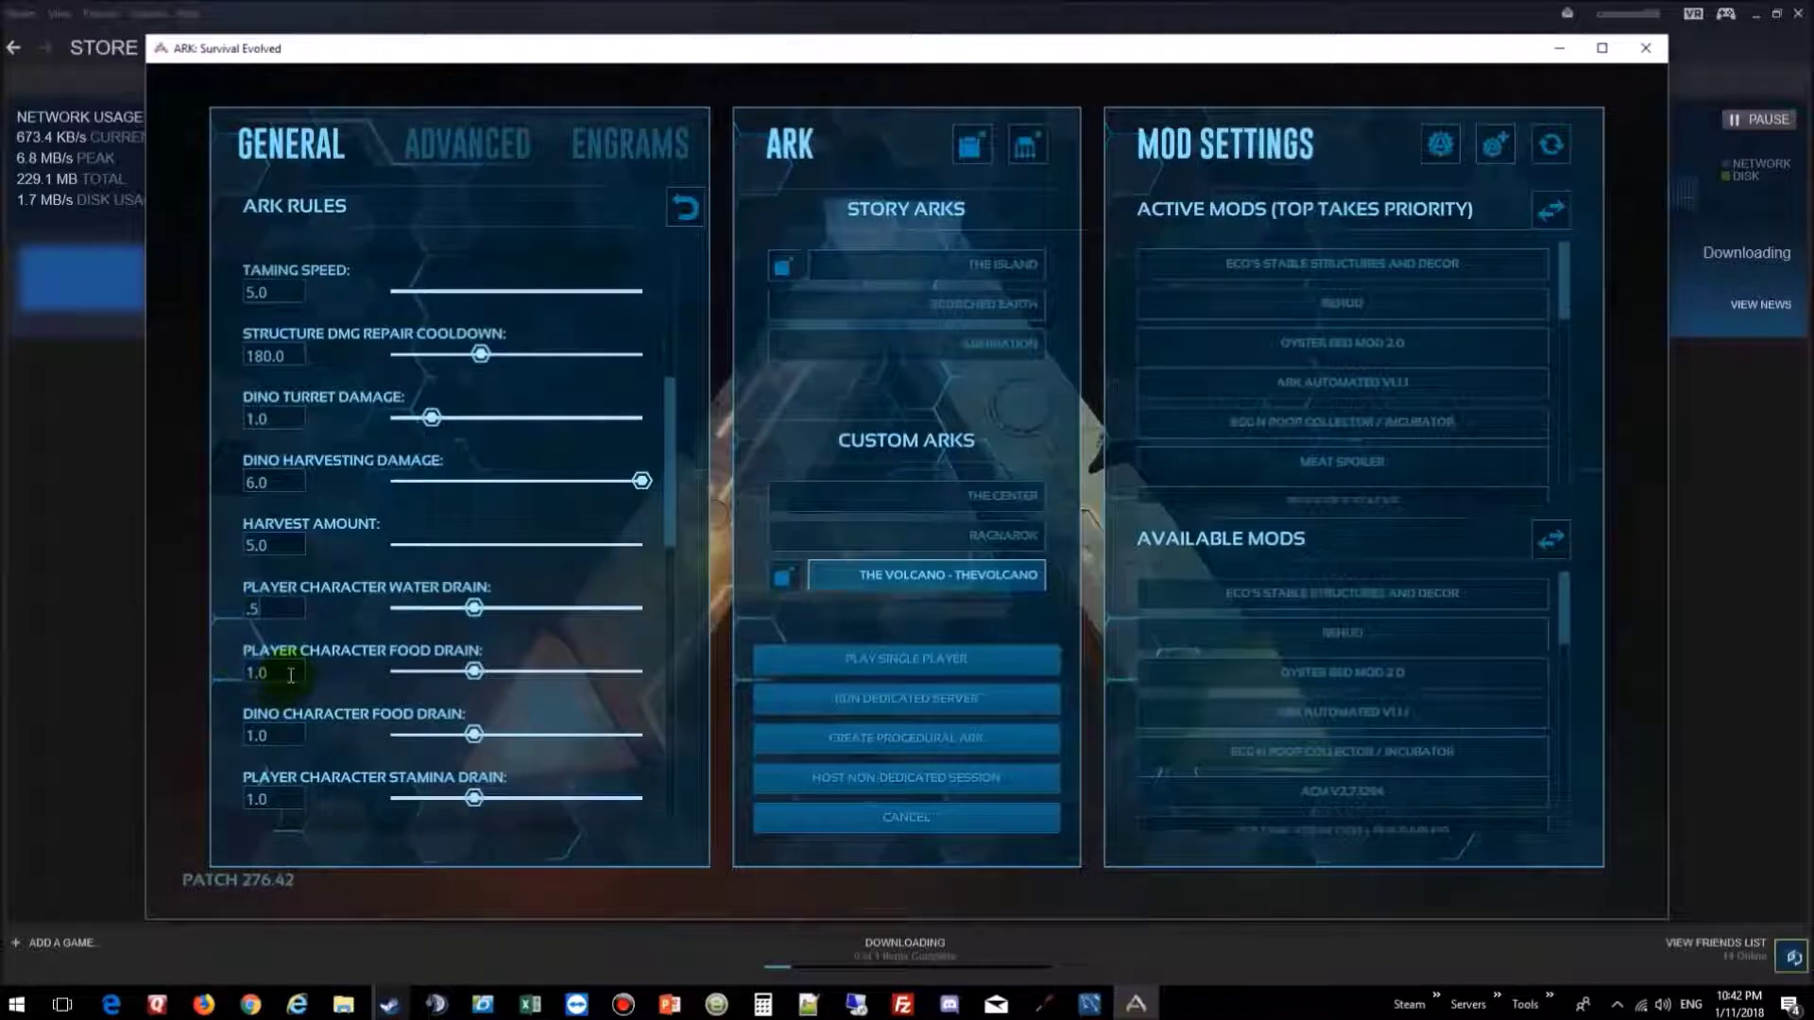
left_click(290, 674)
type(".52")
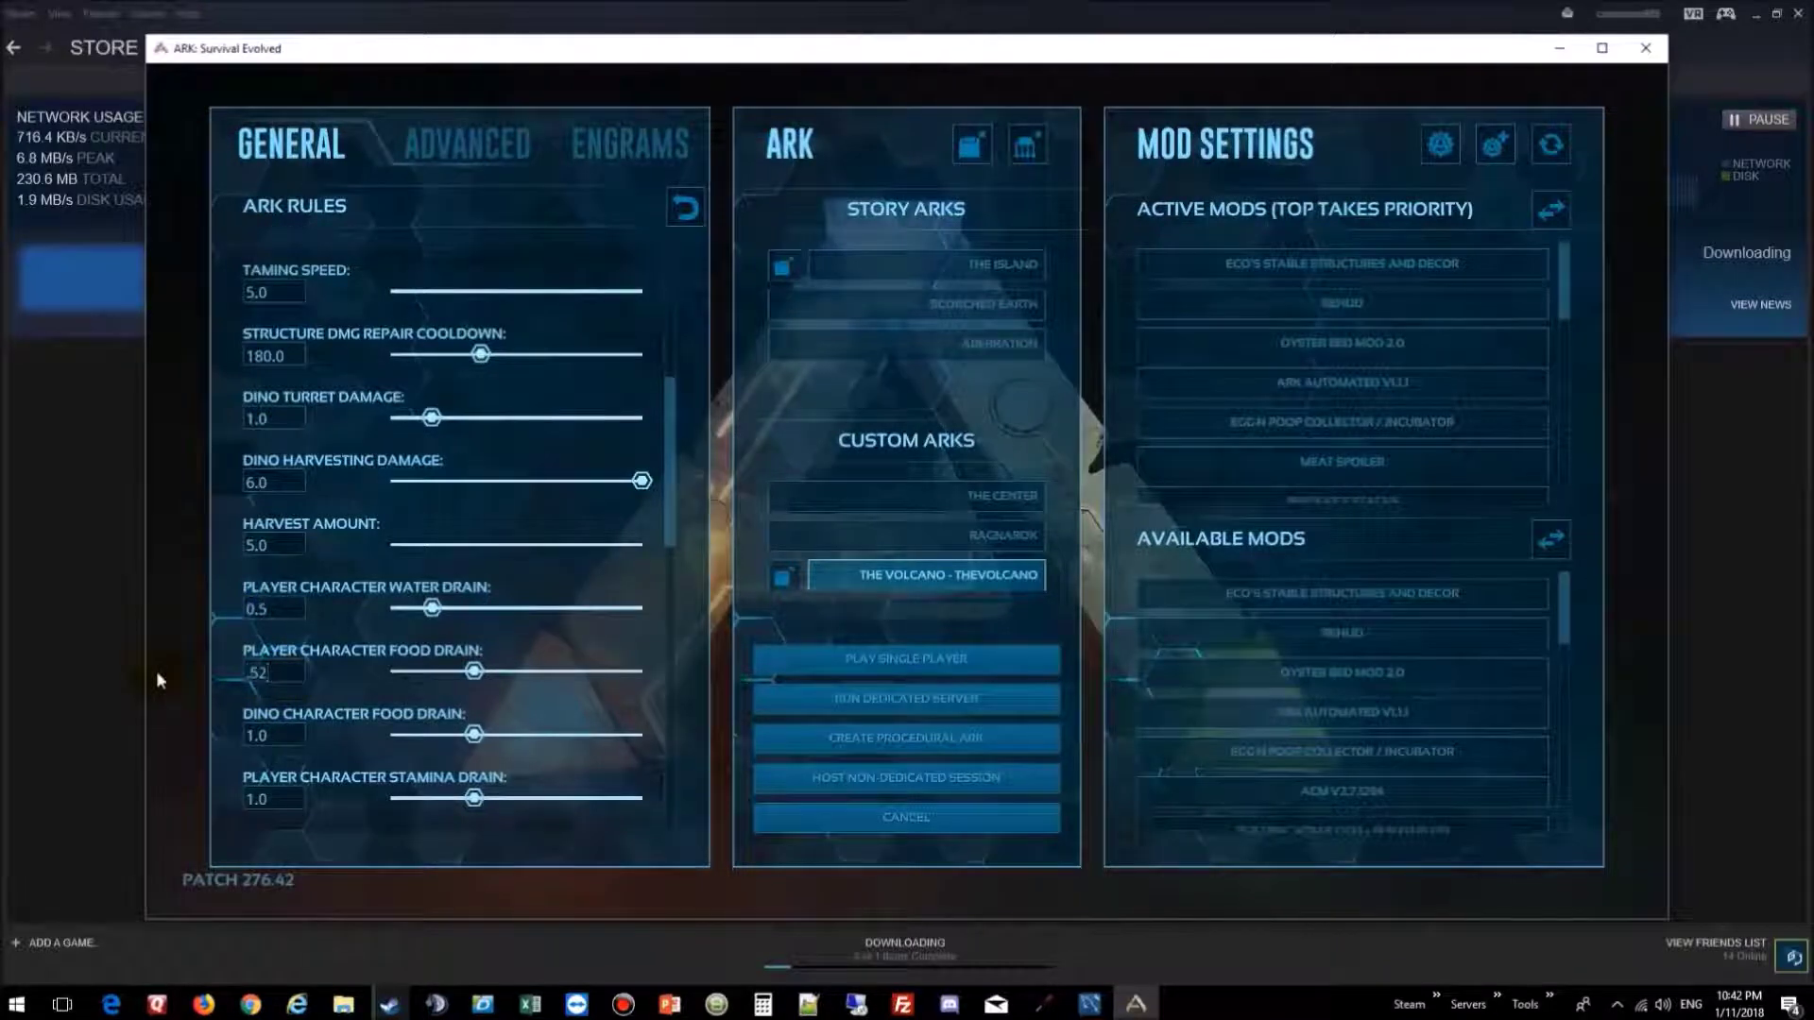
key("BackSpace")
left_click(280, 730)
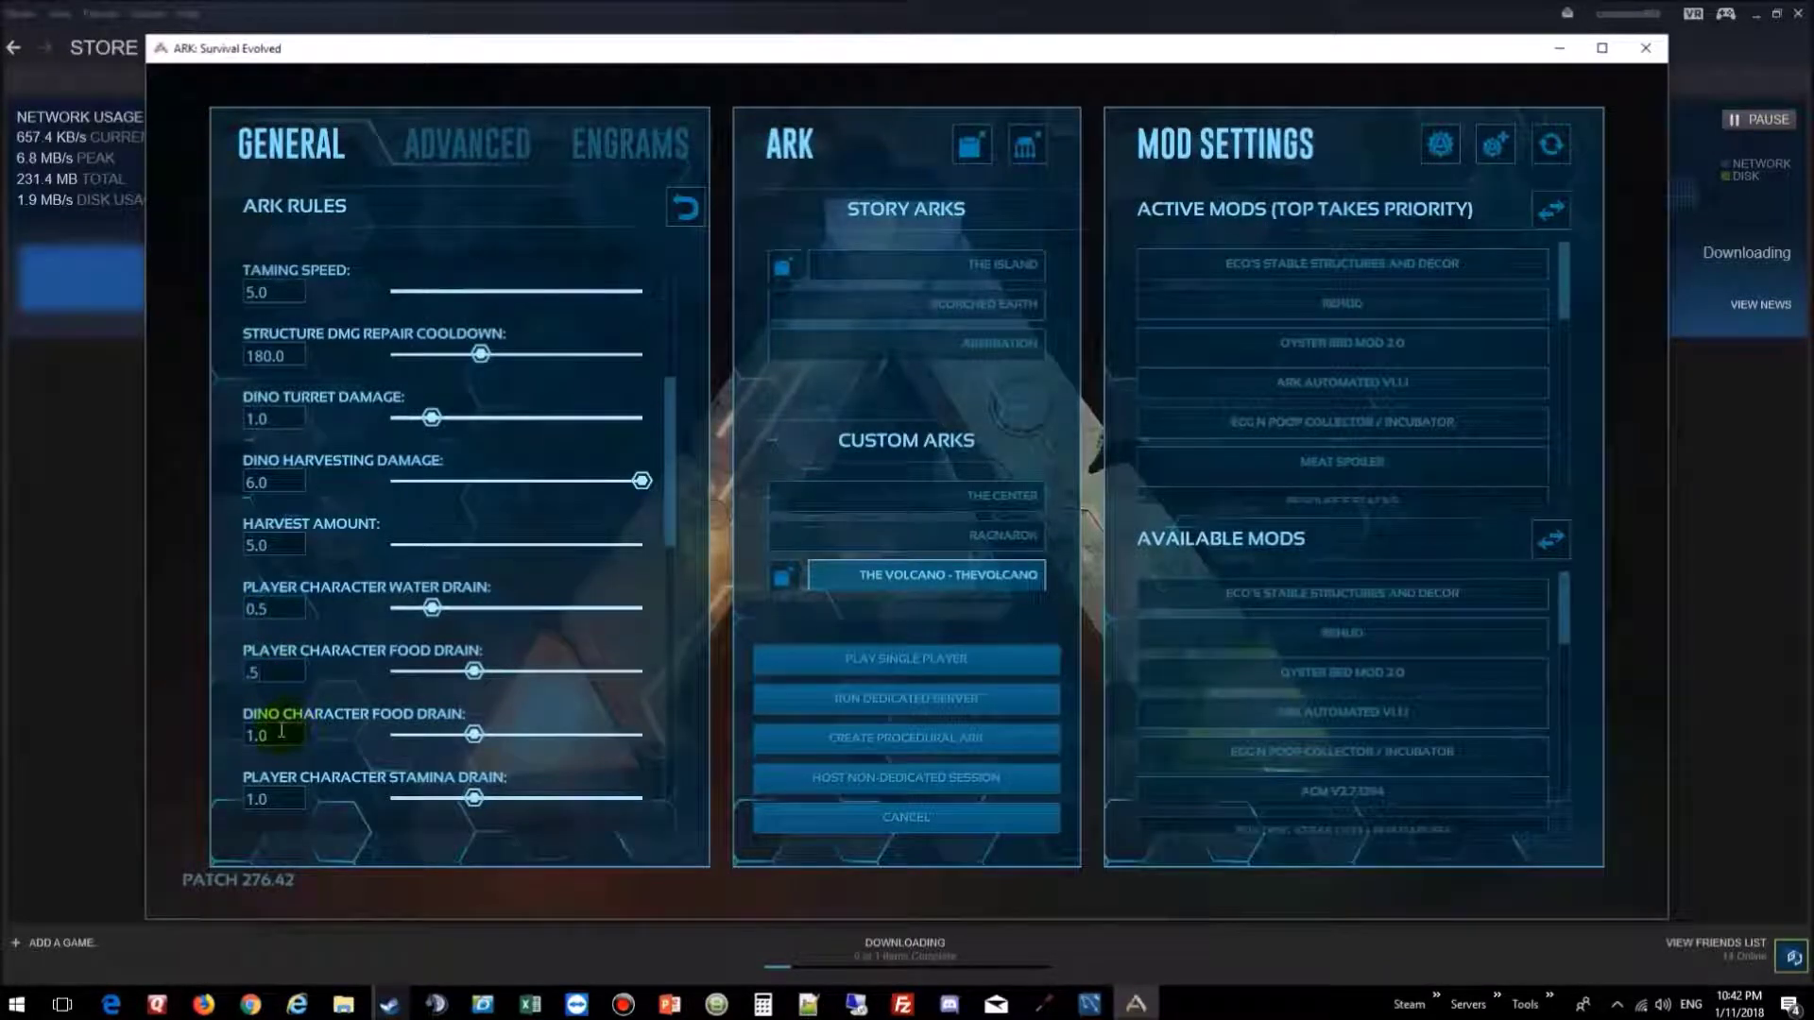
Step: Set Player Character Stamina Drain to 0.5 and look over the rules further down
scroll(281, 730, "down", 1)
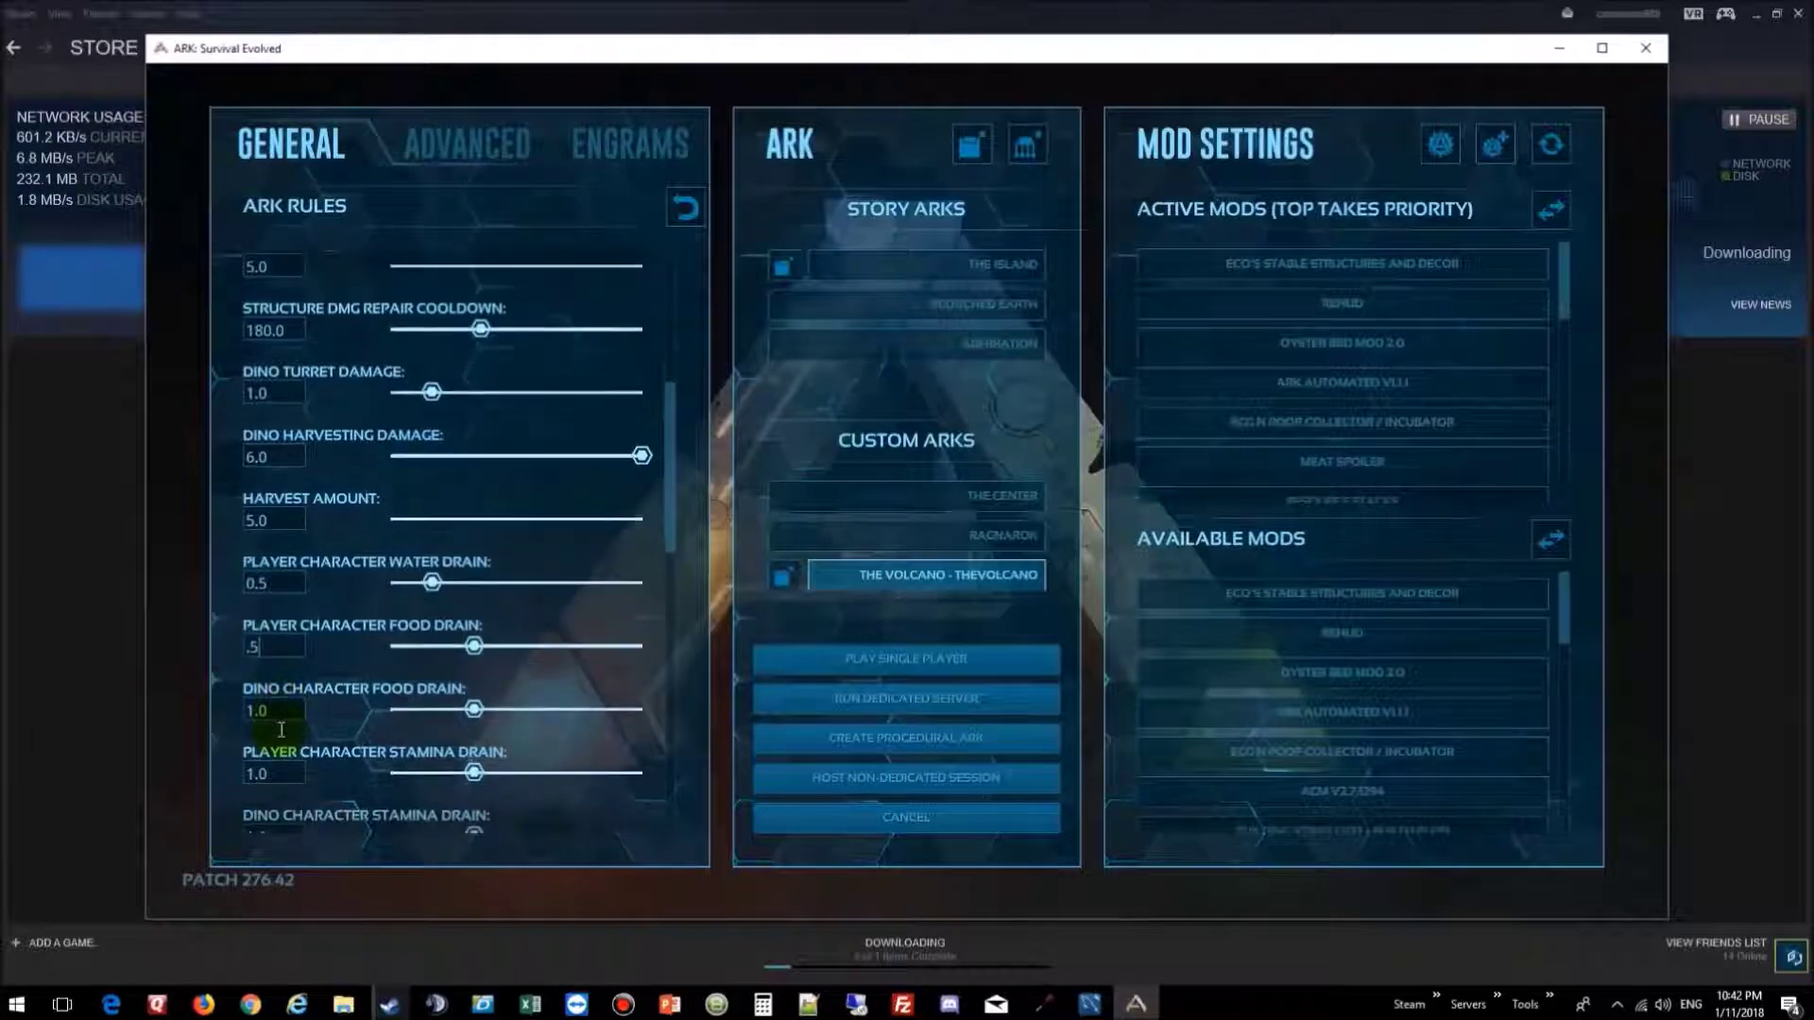
scroll(346, 704, "down", 3)
left_click(272, 697)
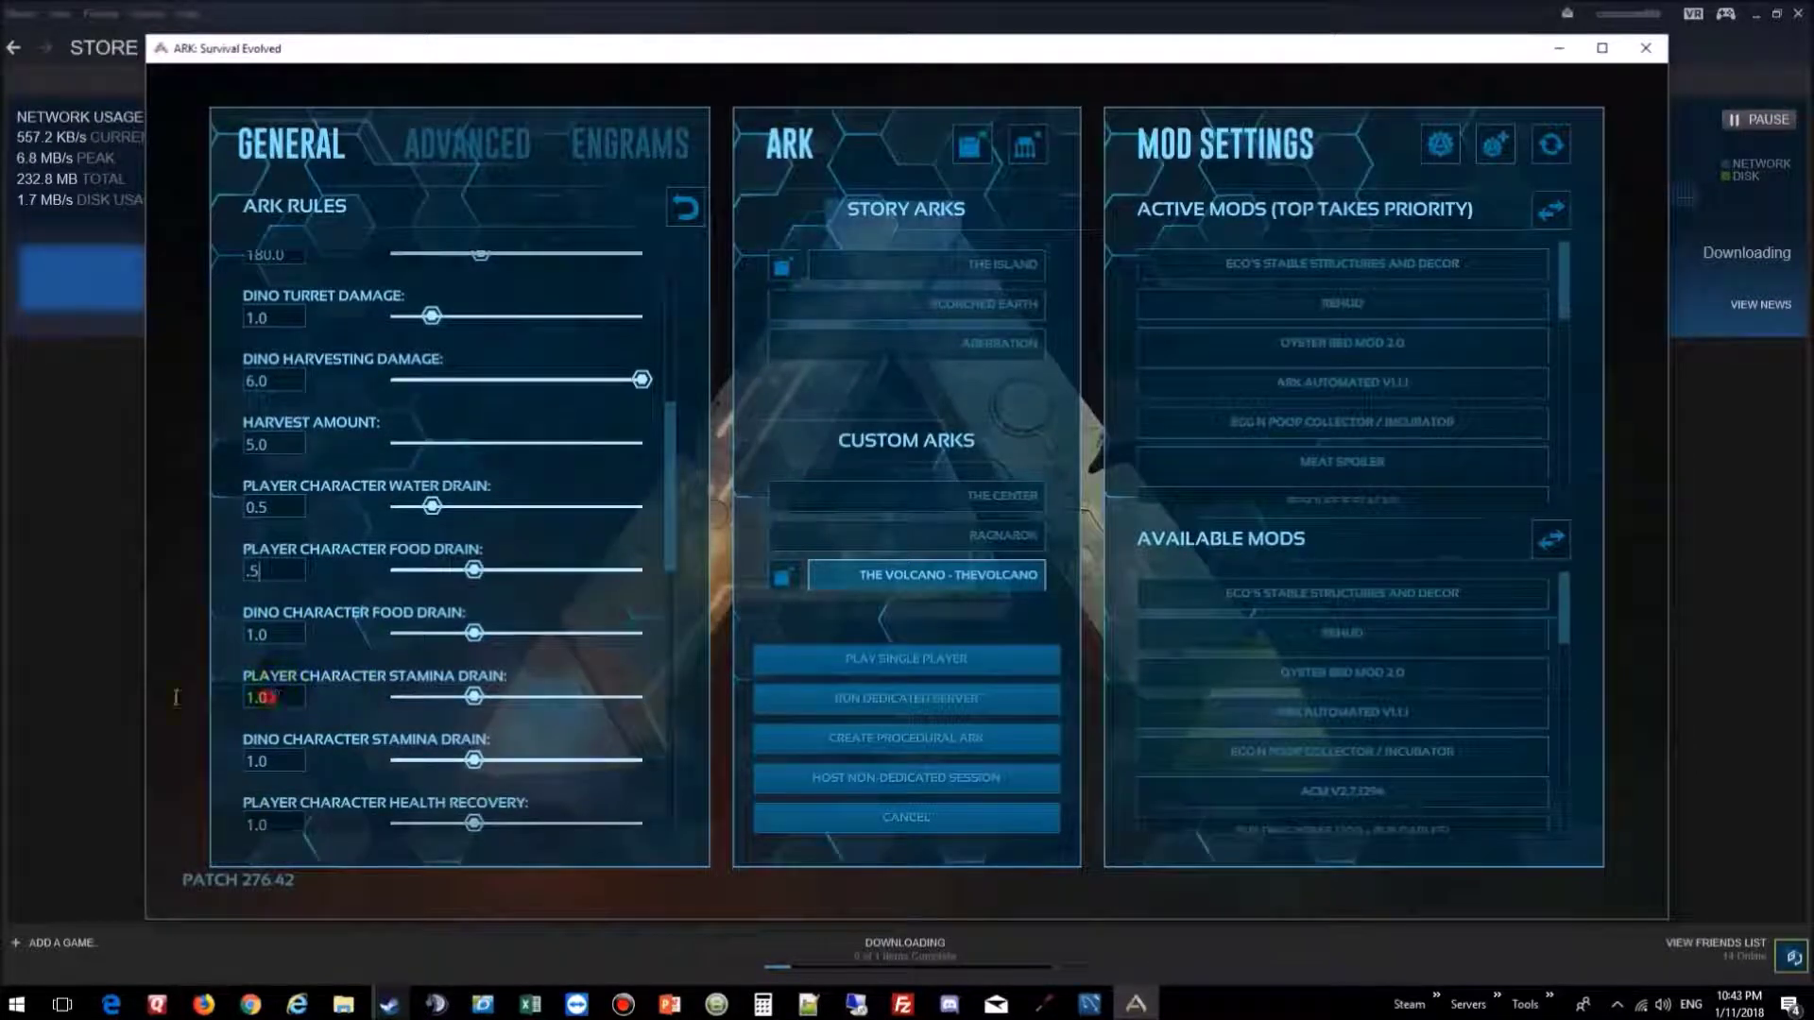
key("BackSpace")
key("BackSpace")
key("BackSpace")
type(".5")
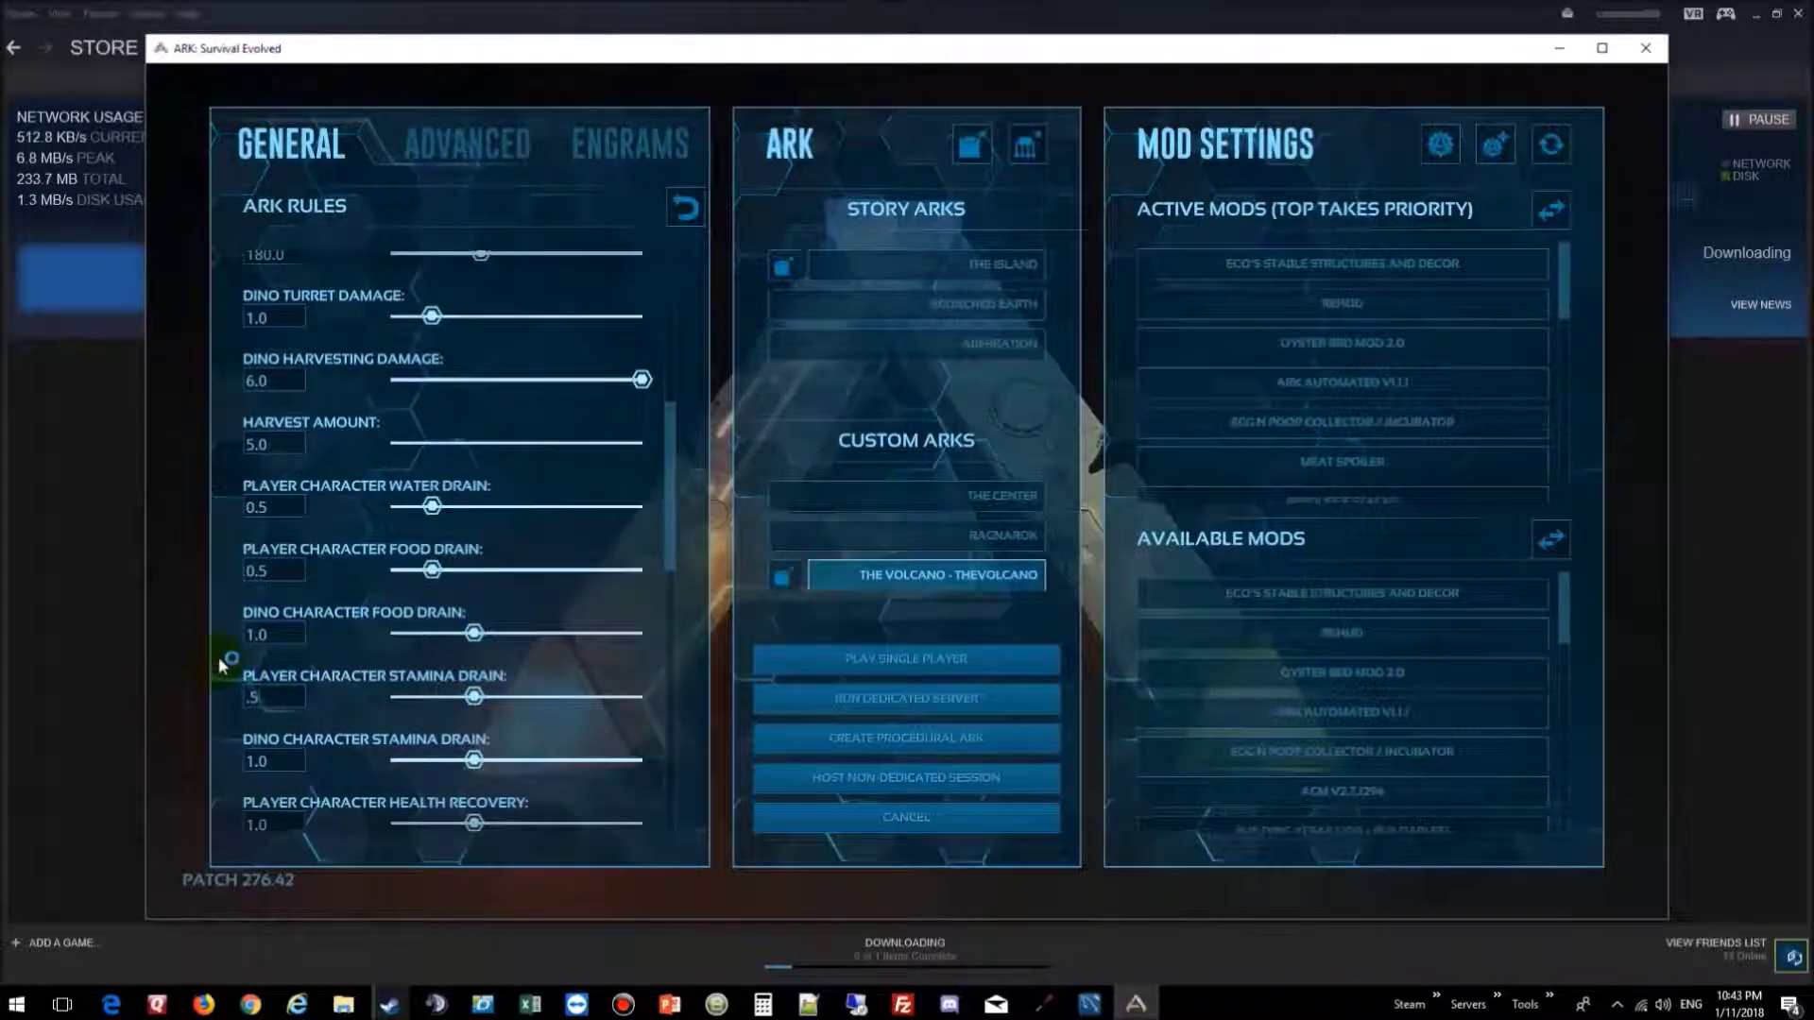
scroll(227, 699, "down", 3)
left_click(284, 748)
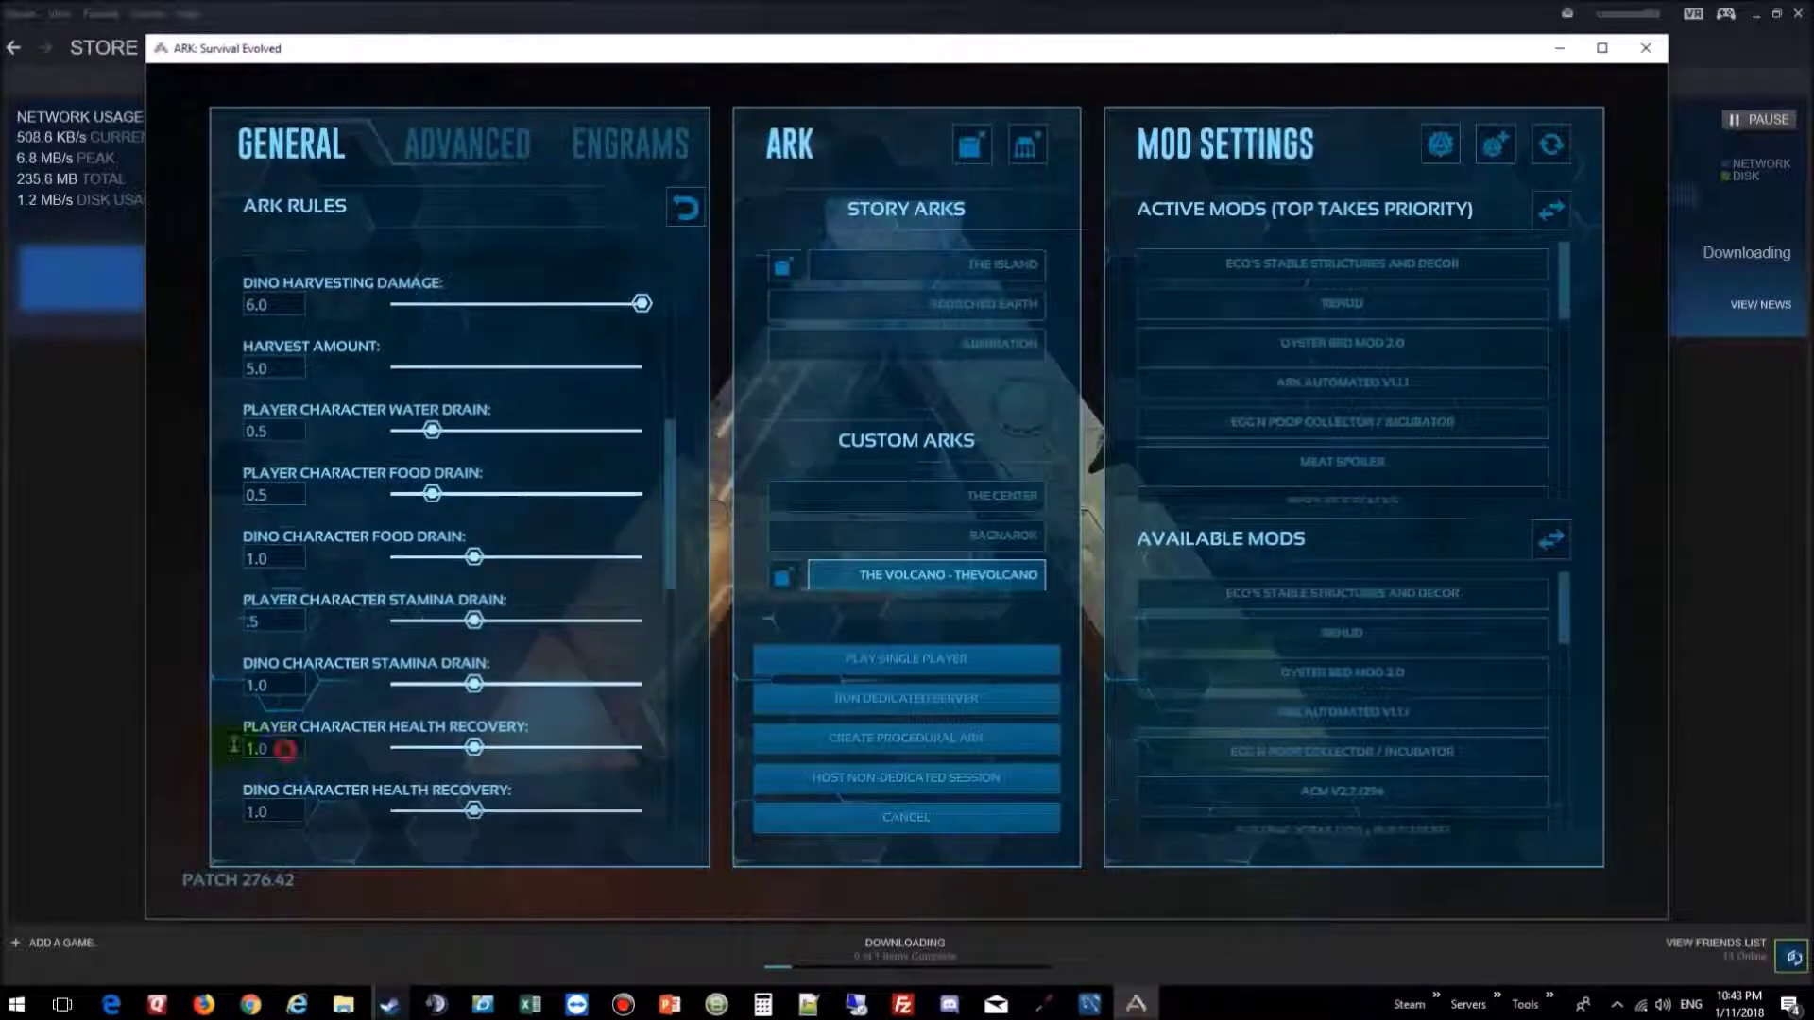
left_click_drag(233, 746, 226, 748)
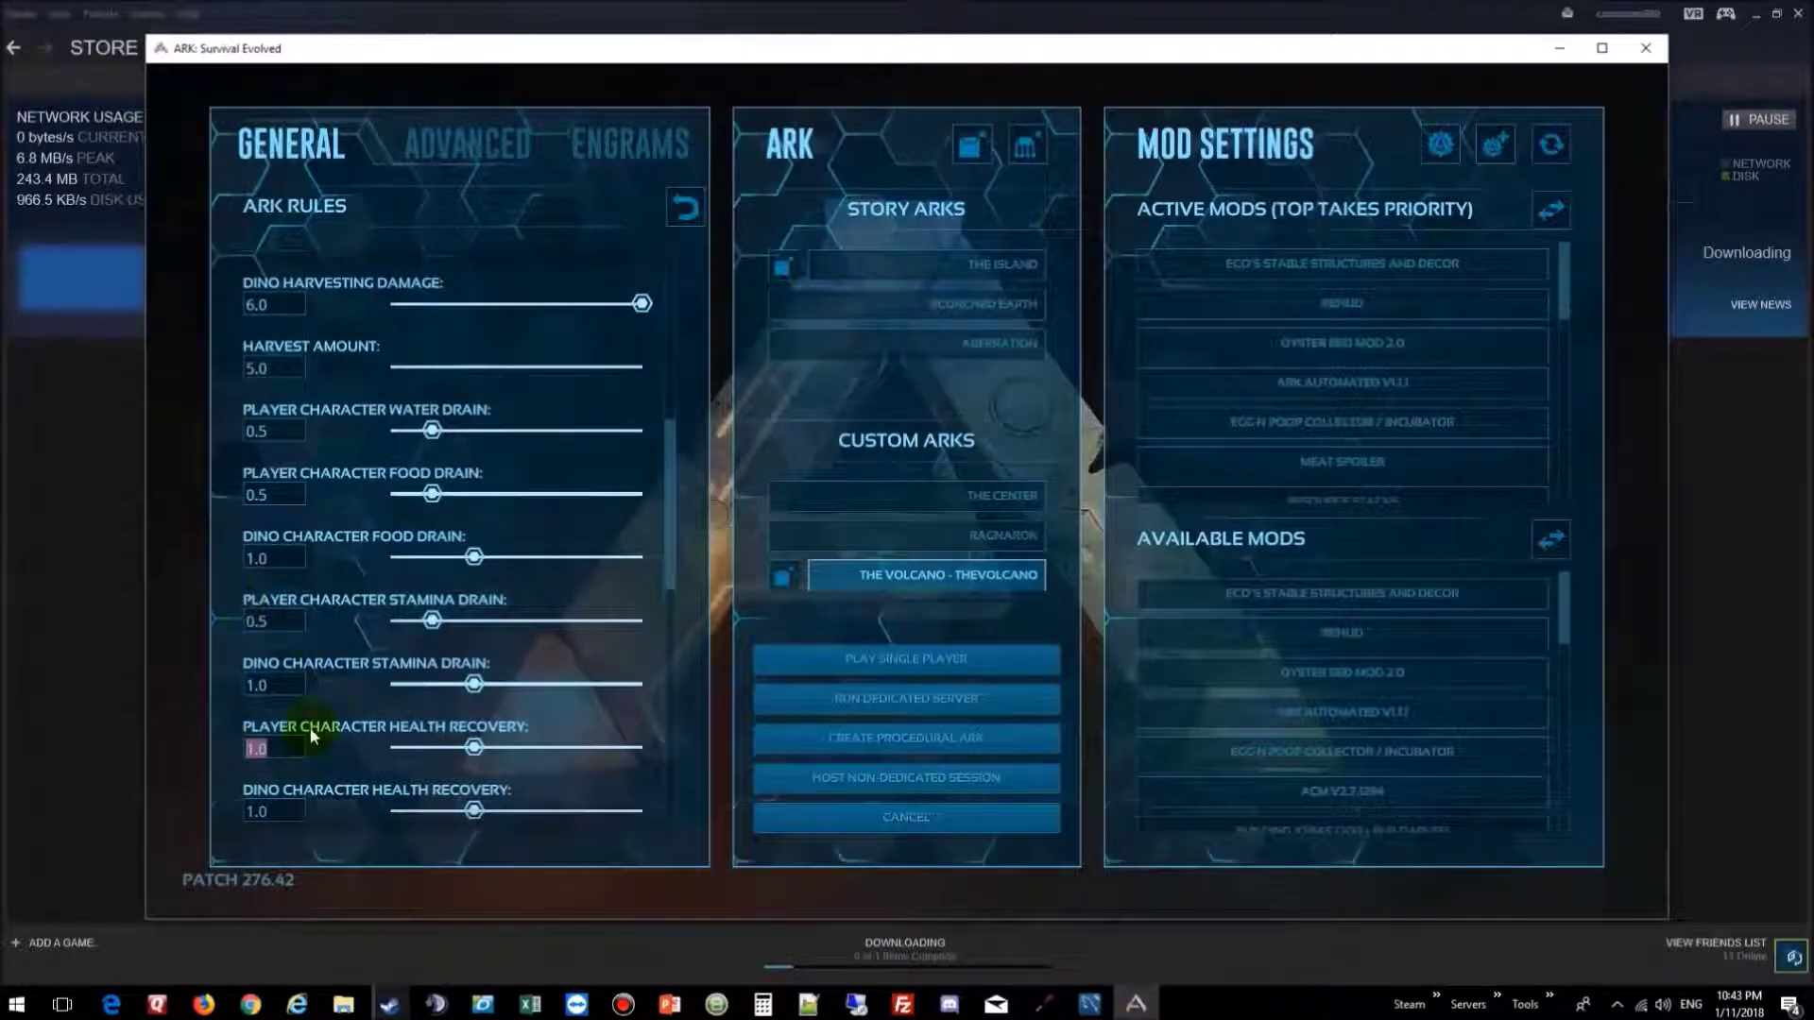
scroll(374, 684, "down", 3)
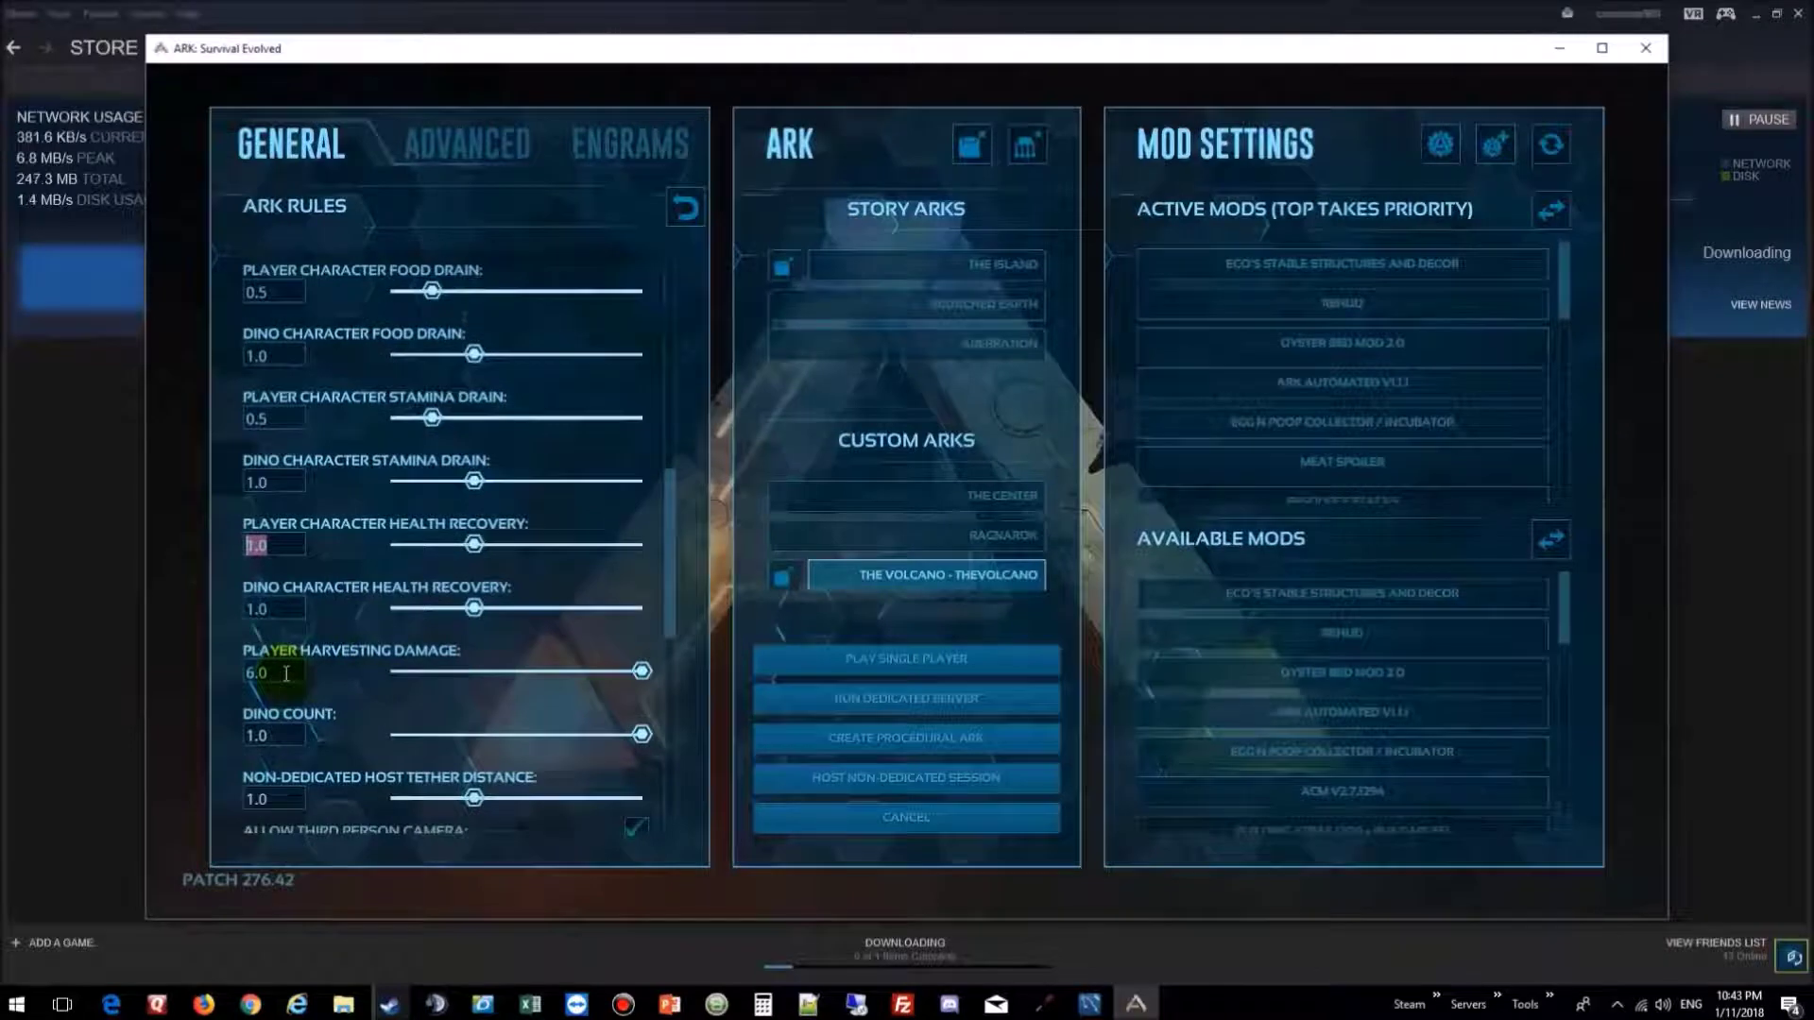
scroll(285, 674, "down", 2)
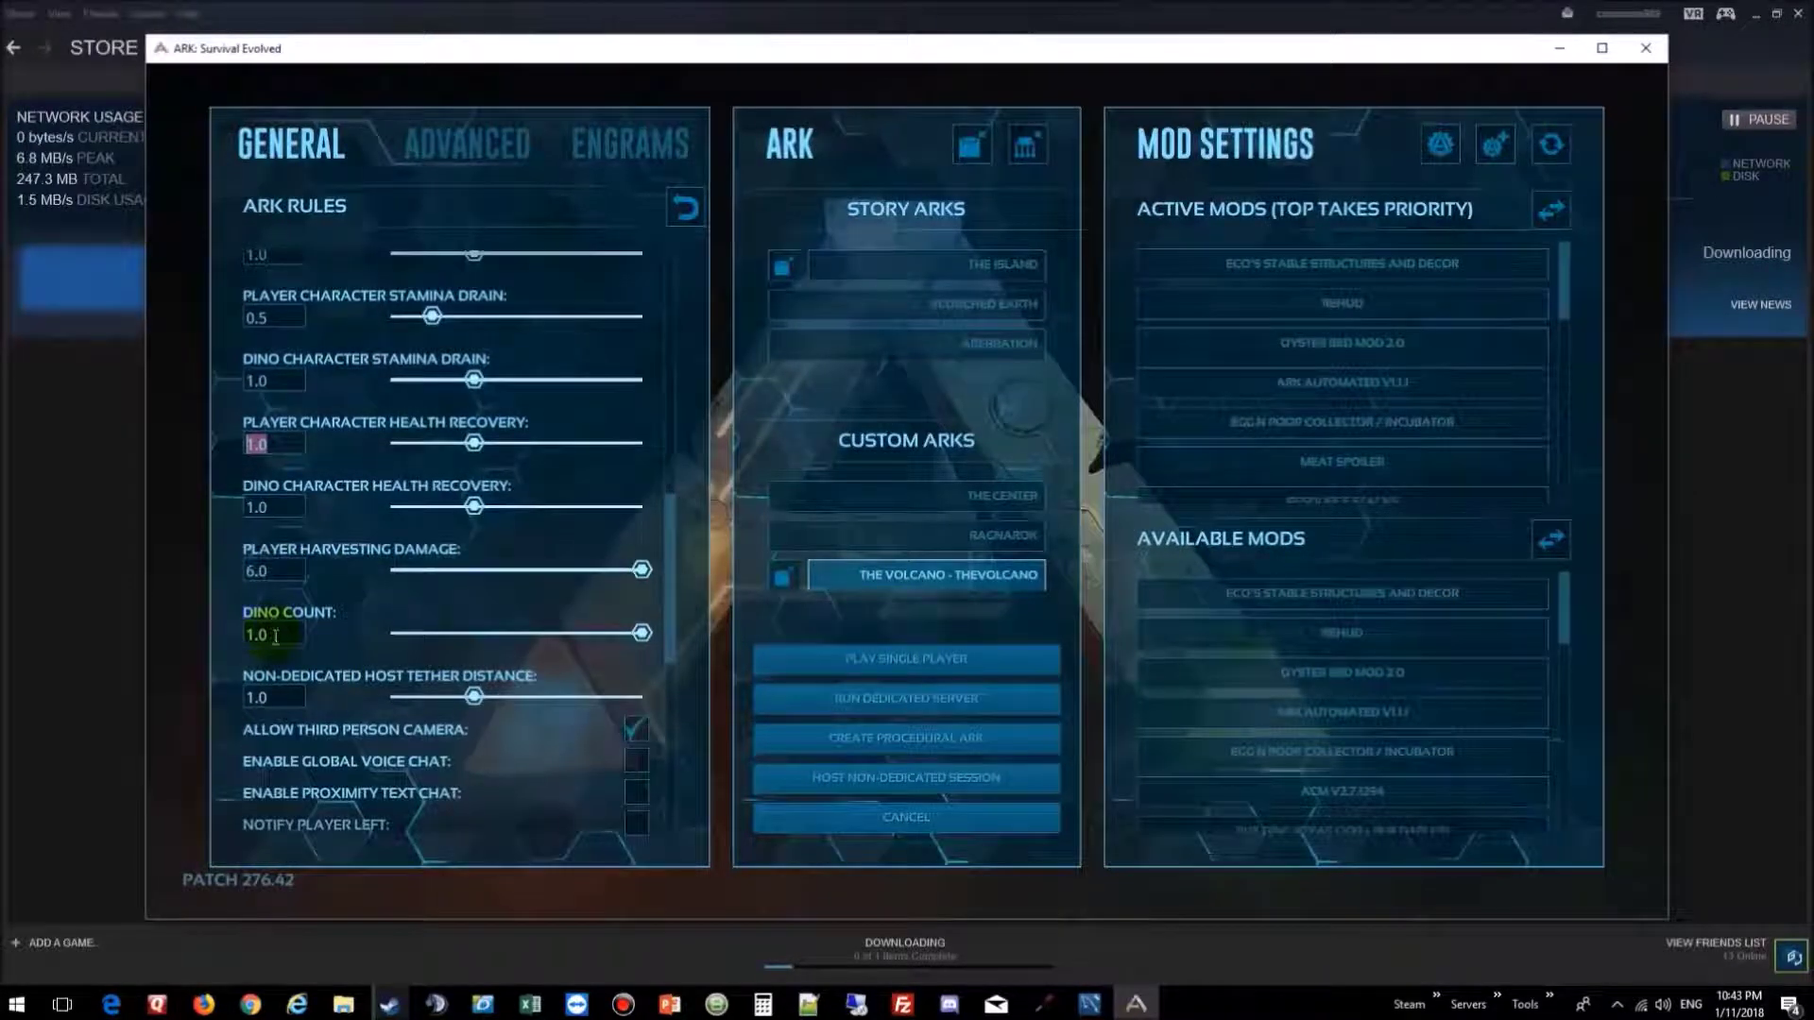
mouse_move(359, 674)
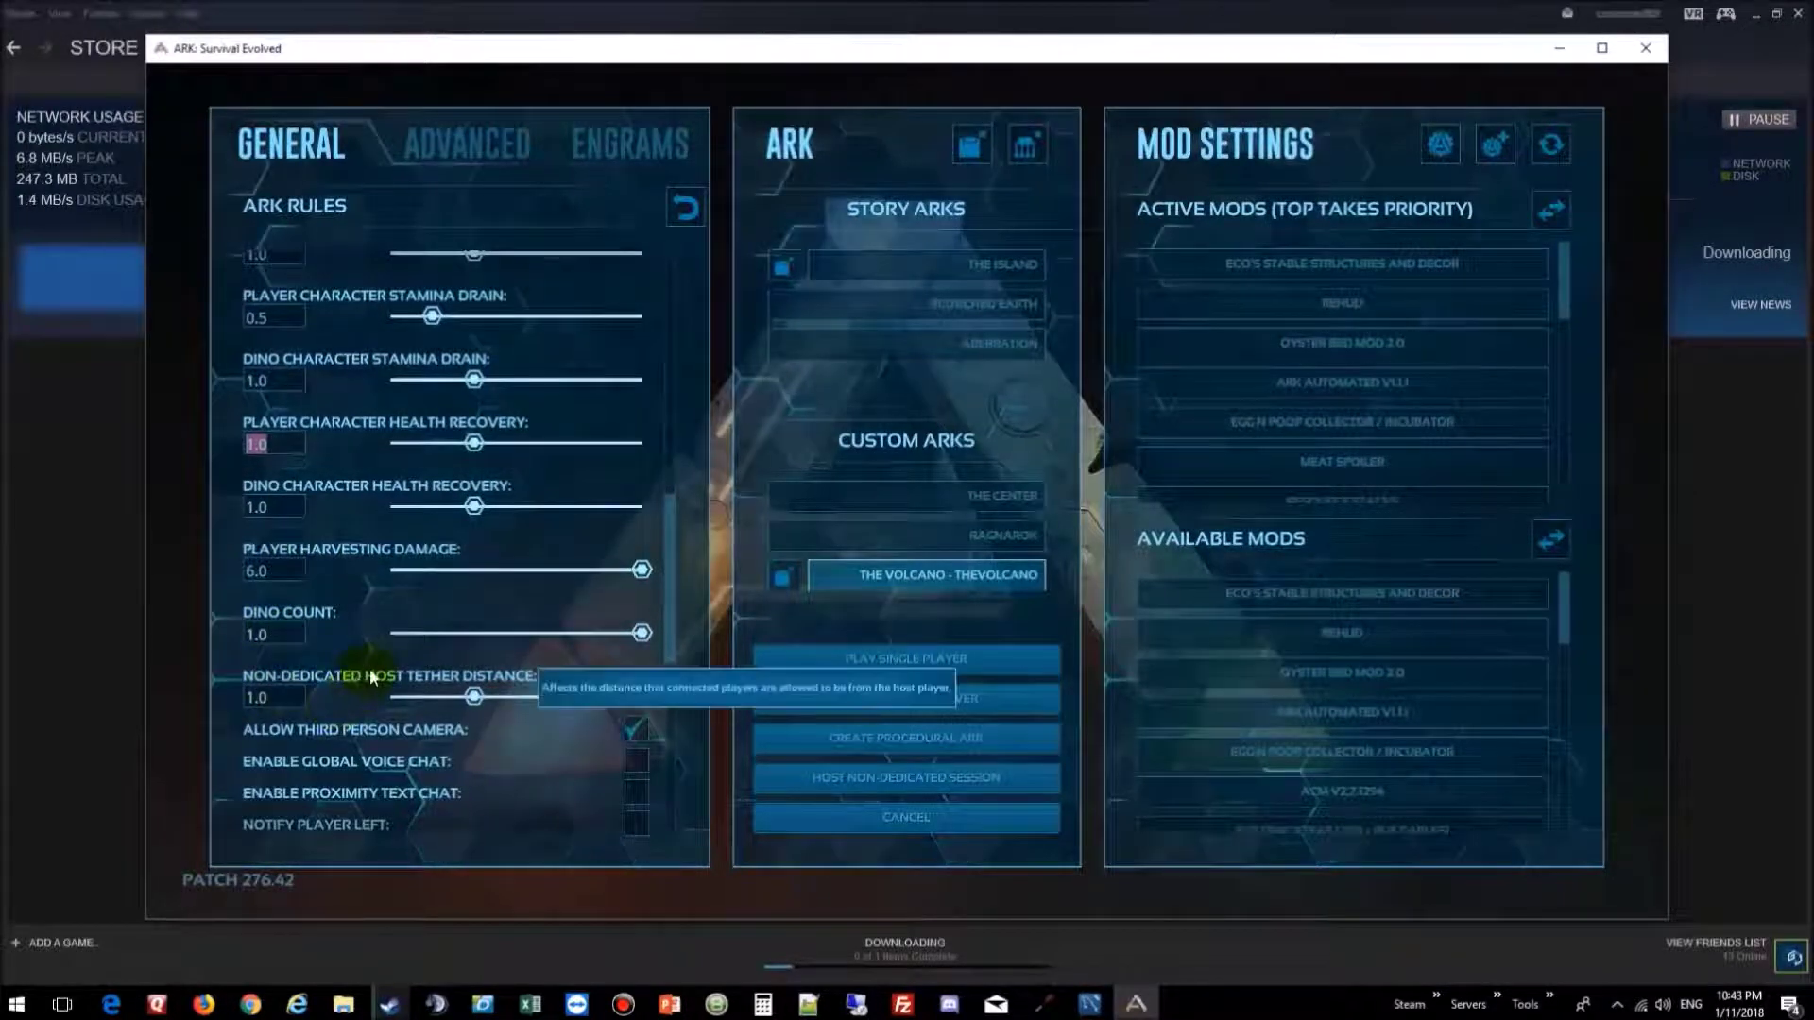
scroll(371, 677, "down", 5)
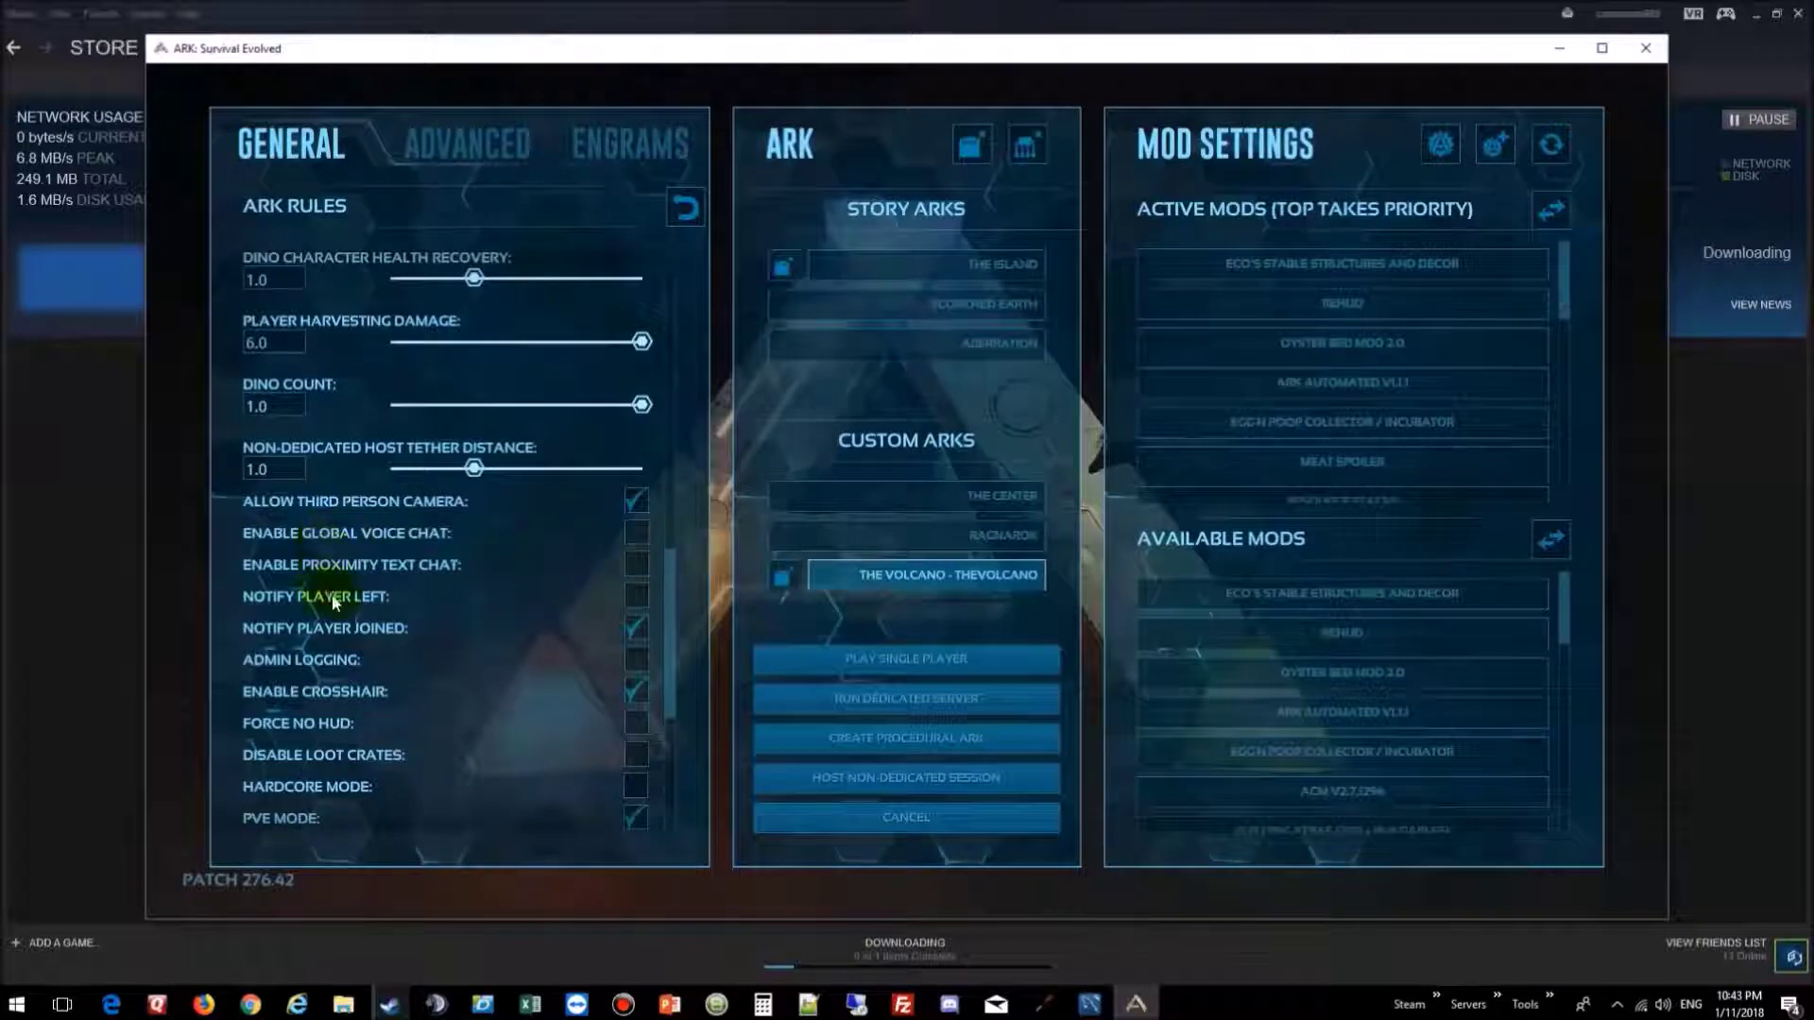
Step: Tick Global Voice Chat, Proximity Text Chat, Notify Player Left, Admin Logging, Show Map Player Location and Allow Unlimited Respecs
scroll(332, 603, "down", 4)
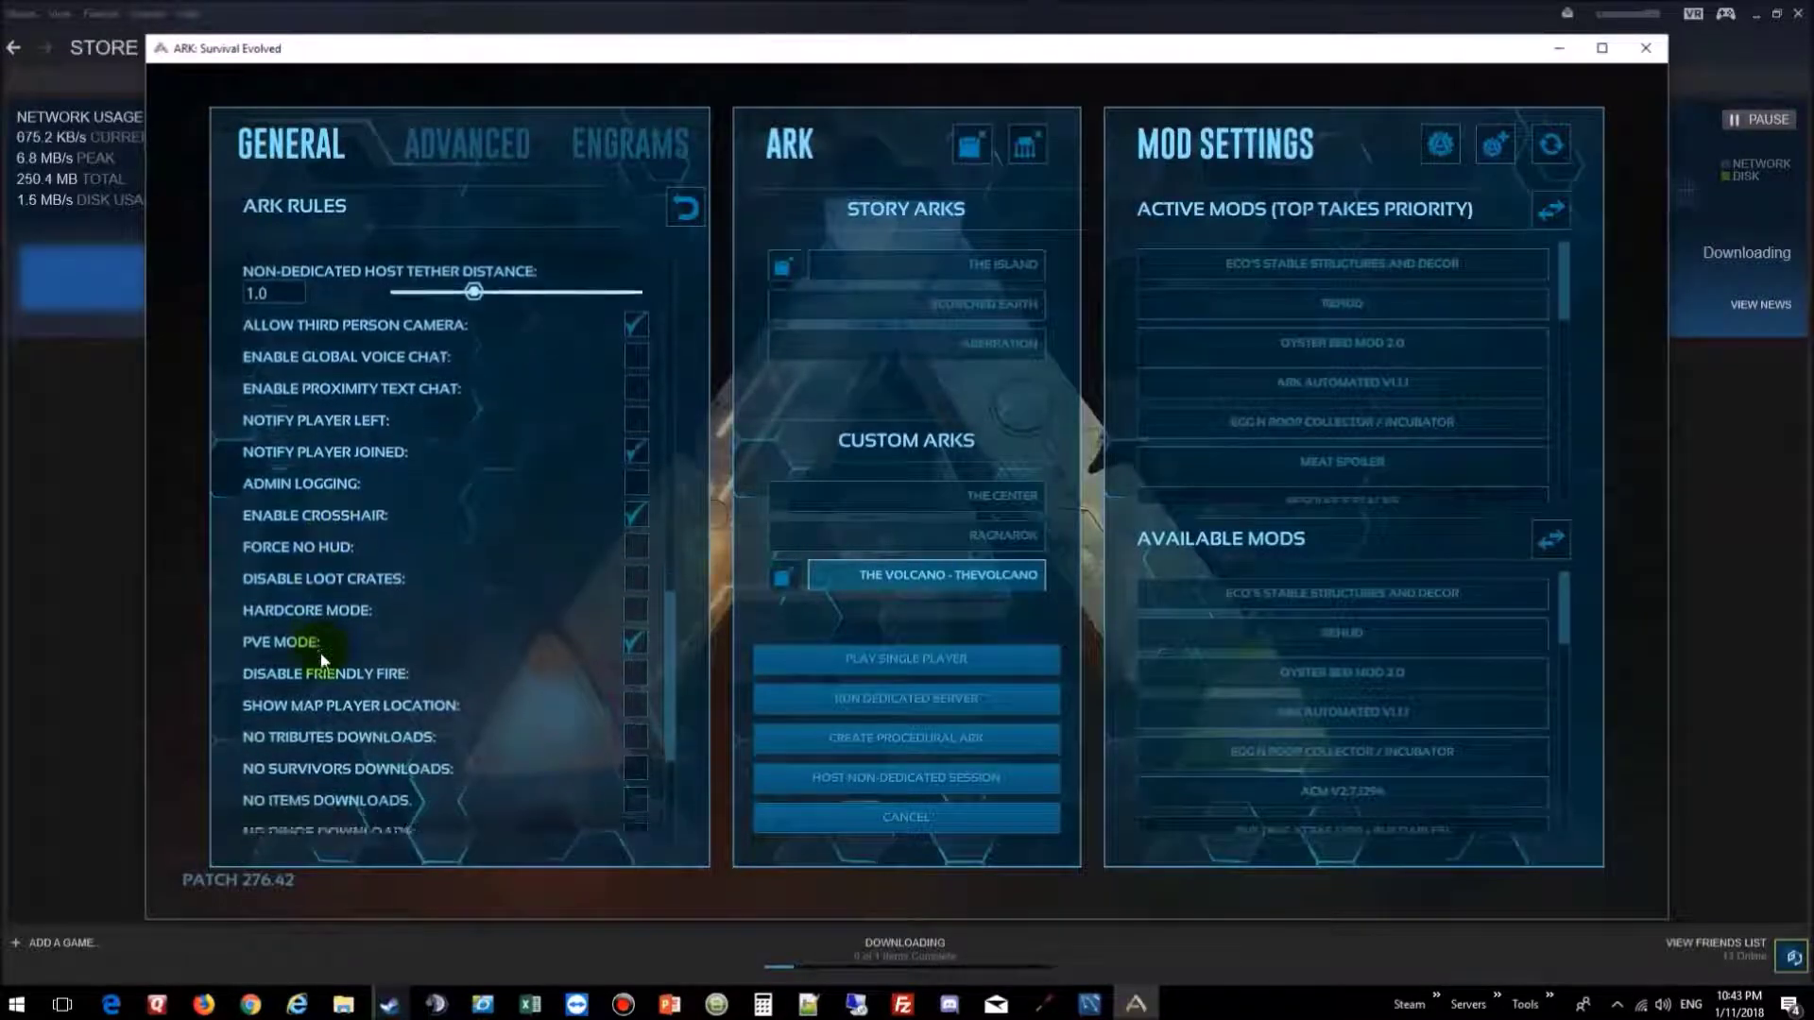
scroll(321, 659, "up", 2)
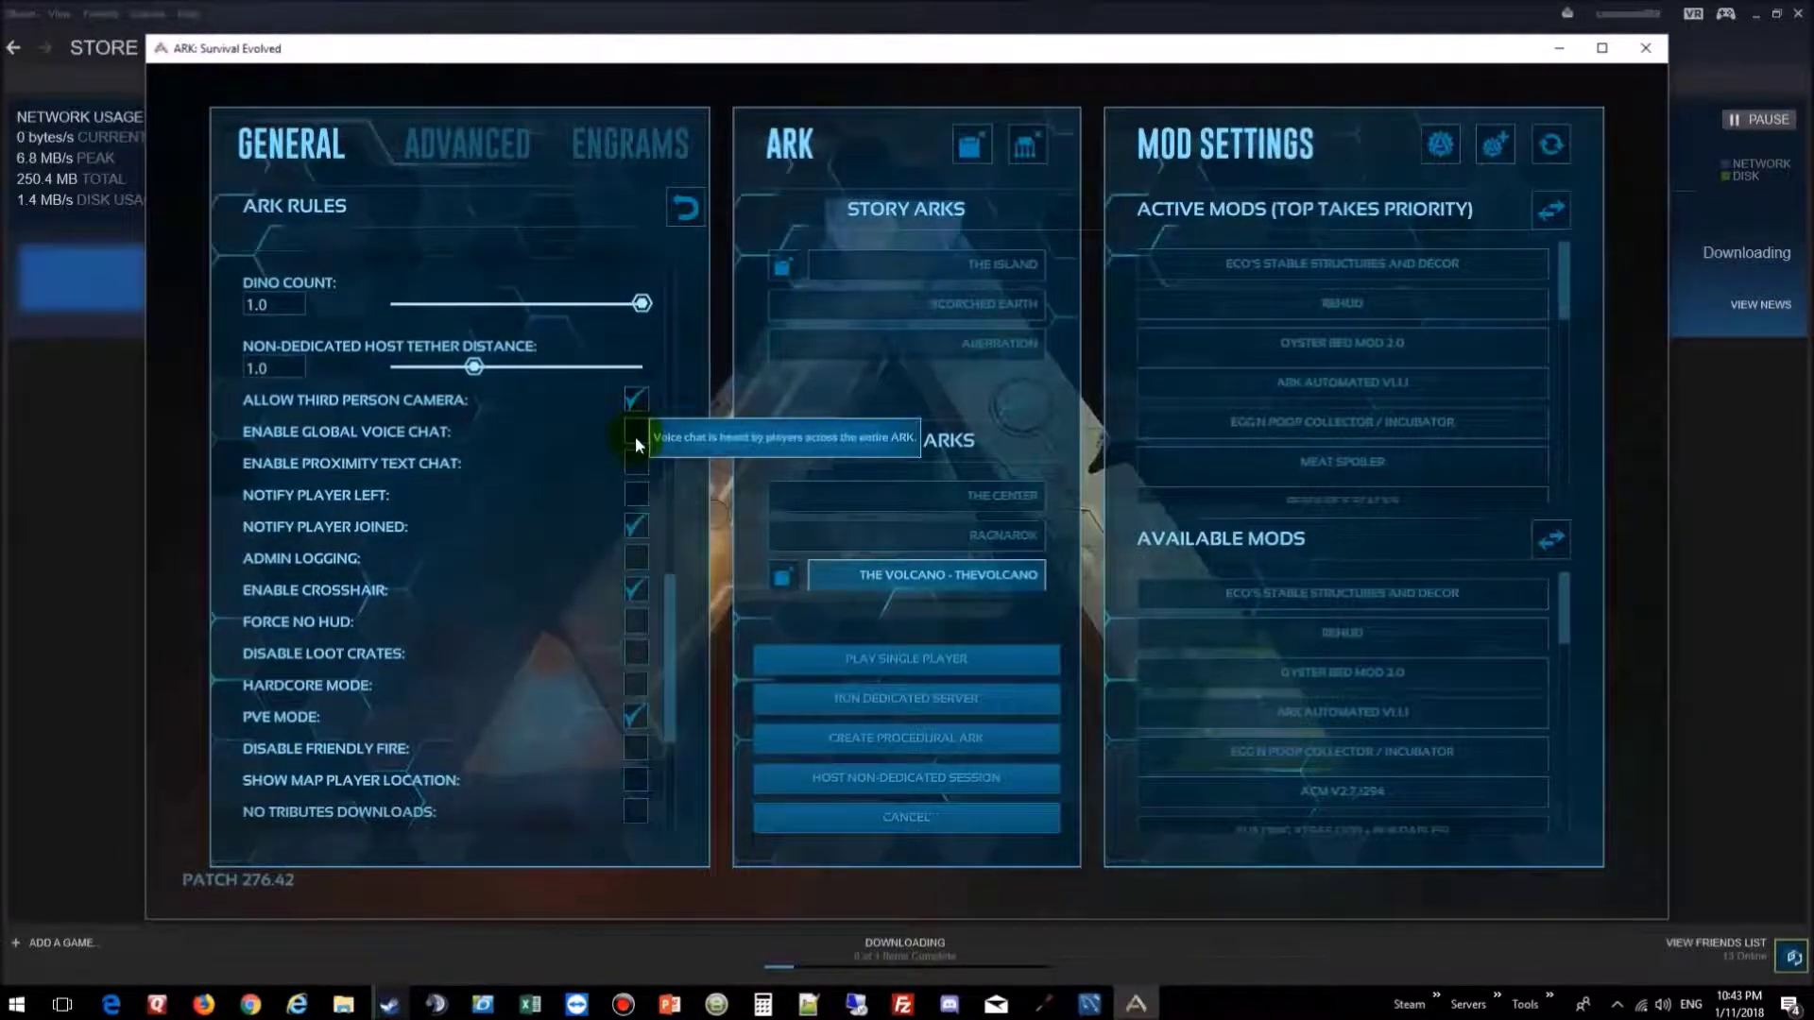
left_click(635, 433)
left_click(635, 463)
left_click(633, 495)
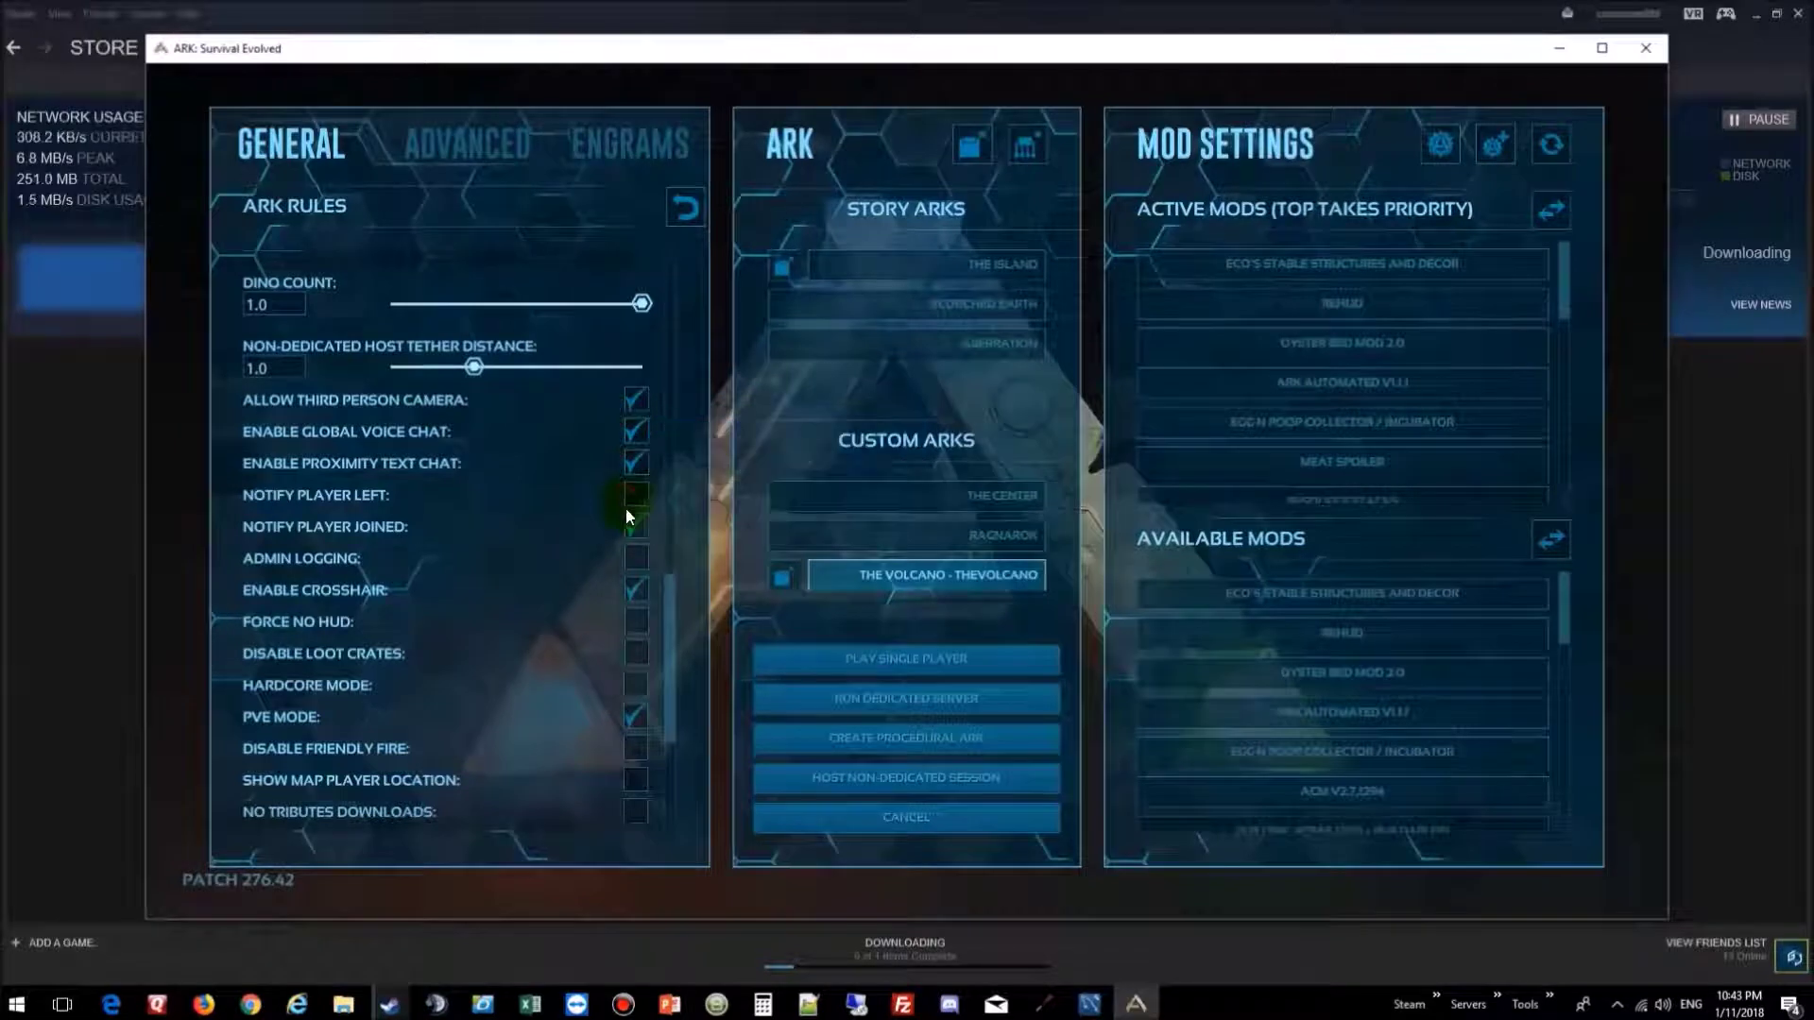
left_click(635, 556)
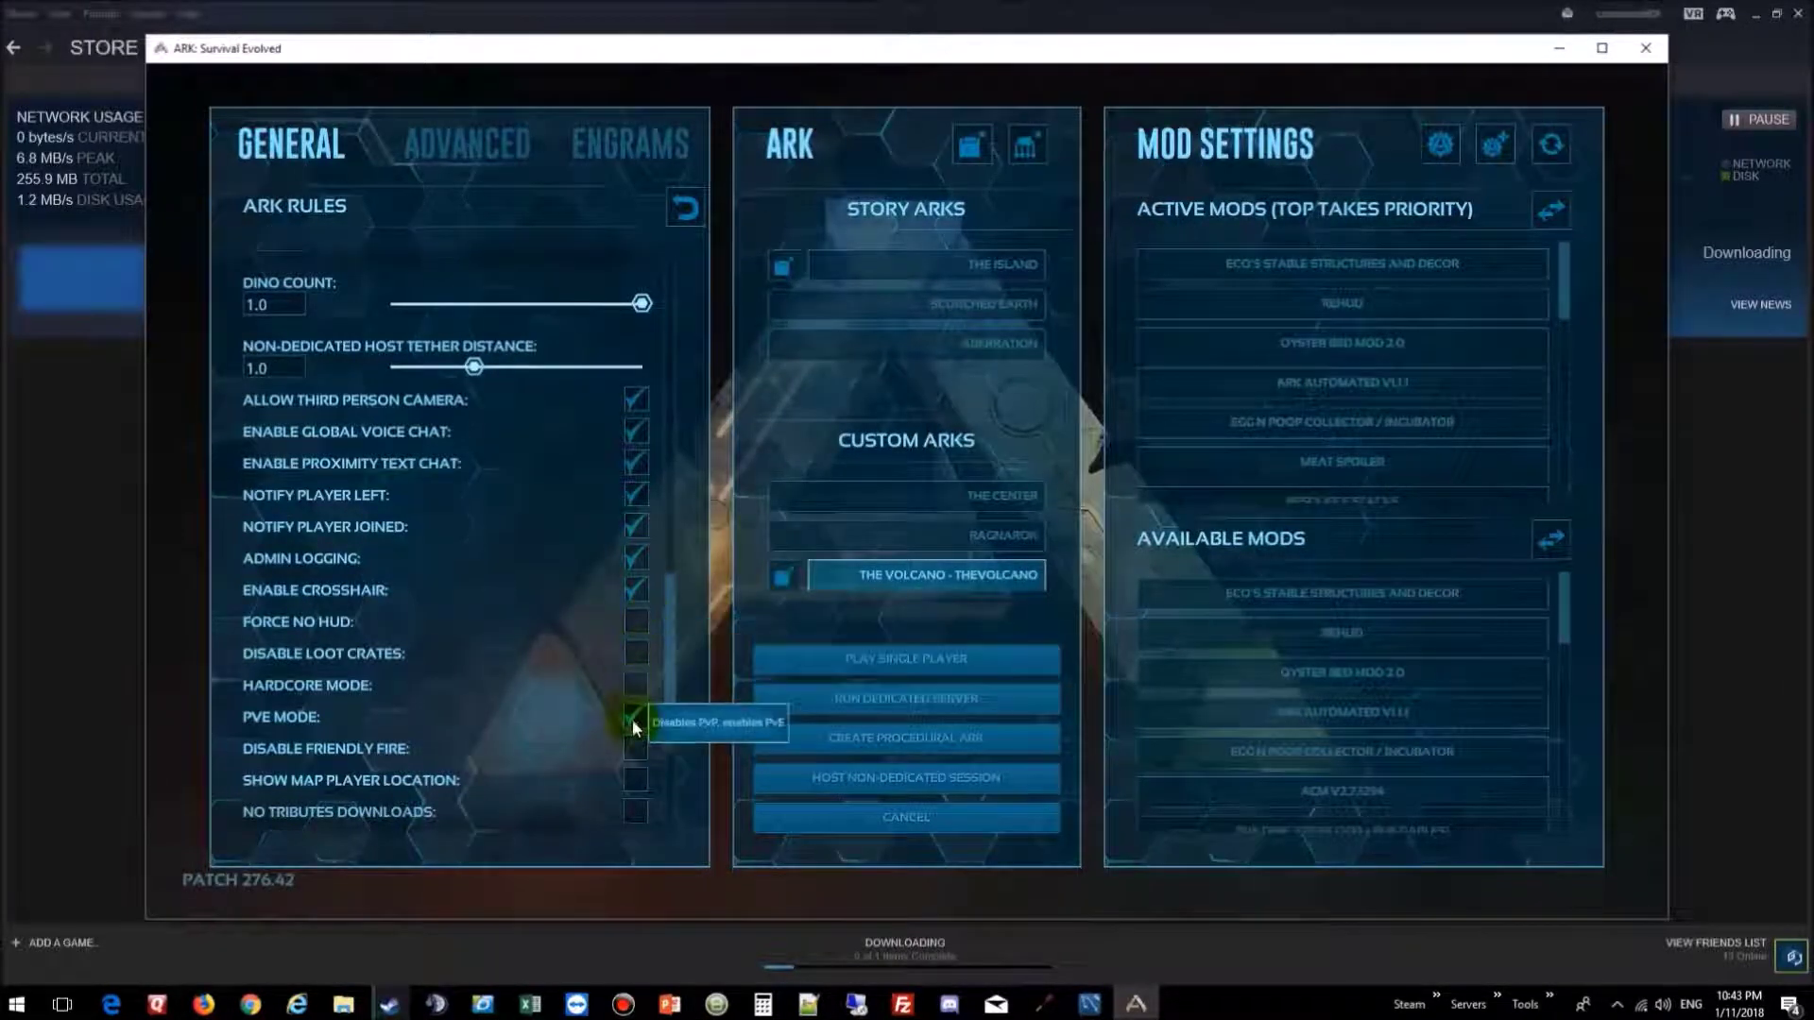
left_click(639, 778)
scroll(642, 756, "down", 3)
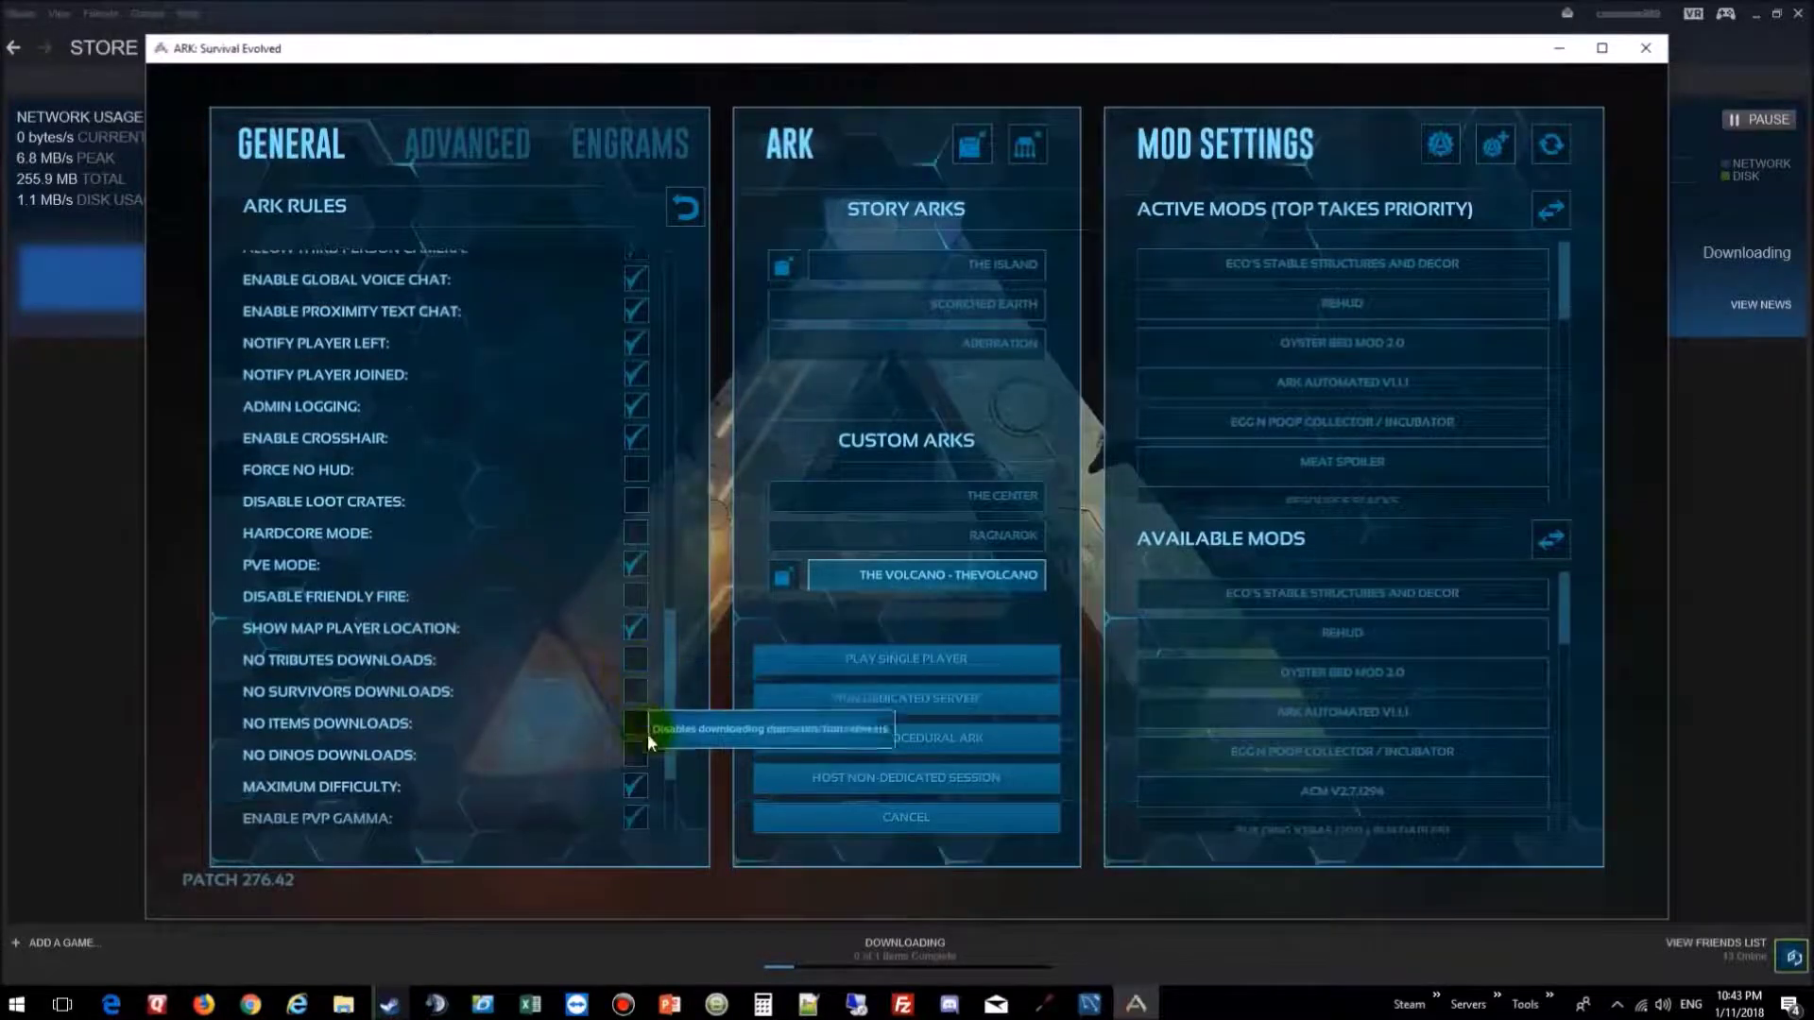
scroll(652, 782, "down", 4)
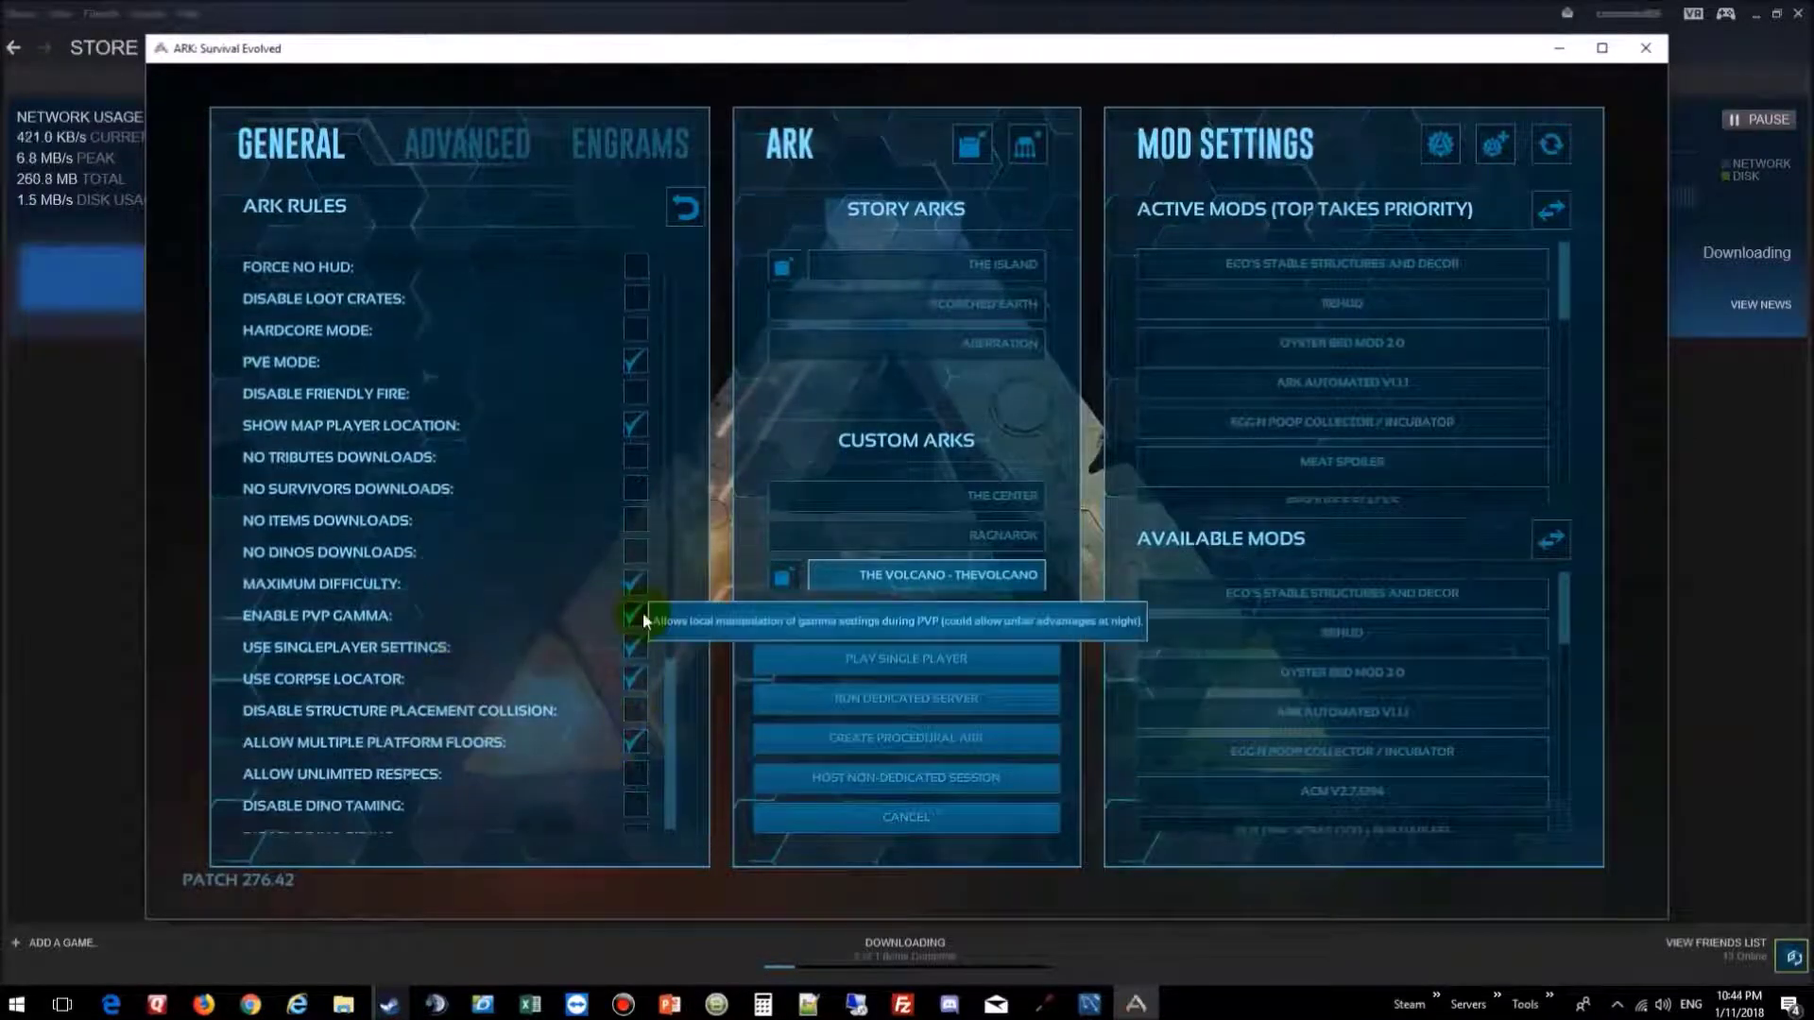
scroll(642, 616, "down", 1)
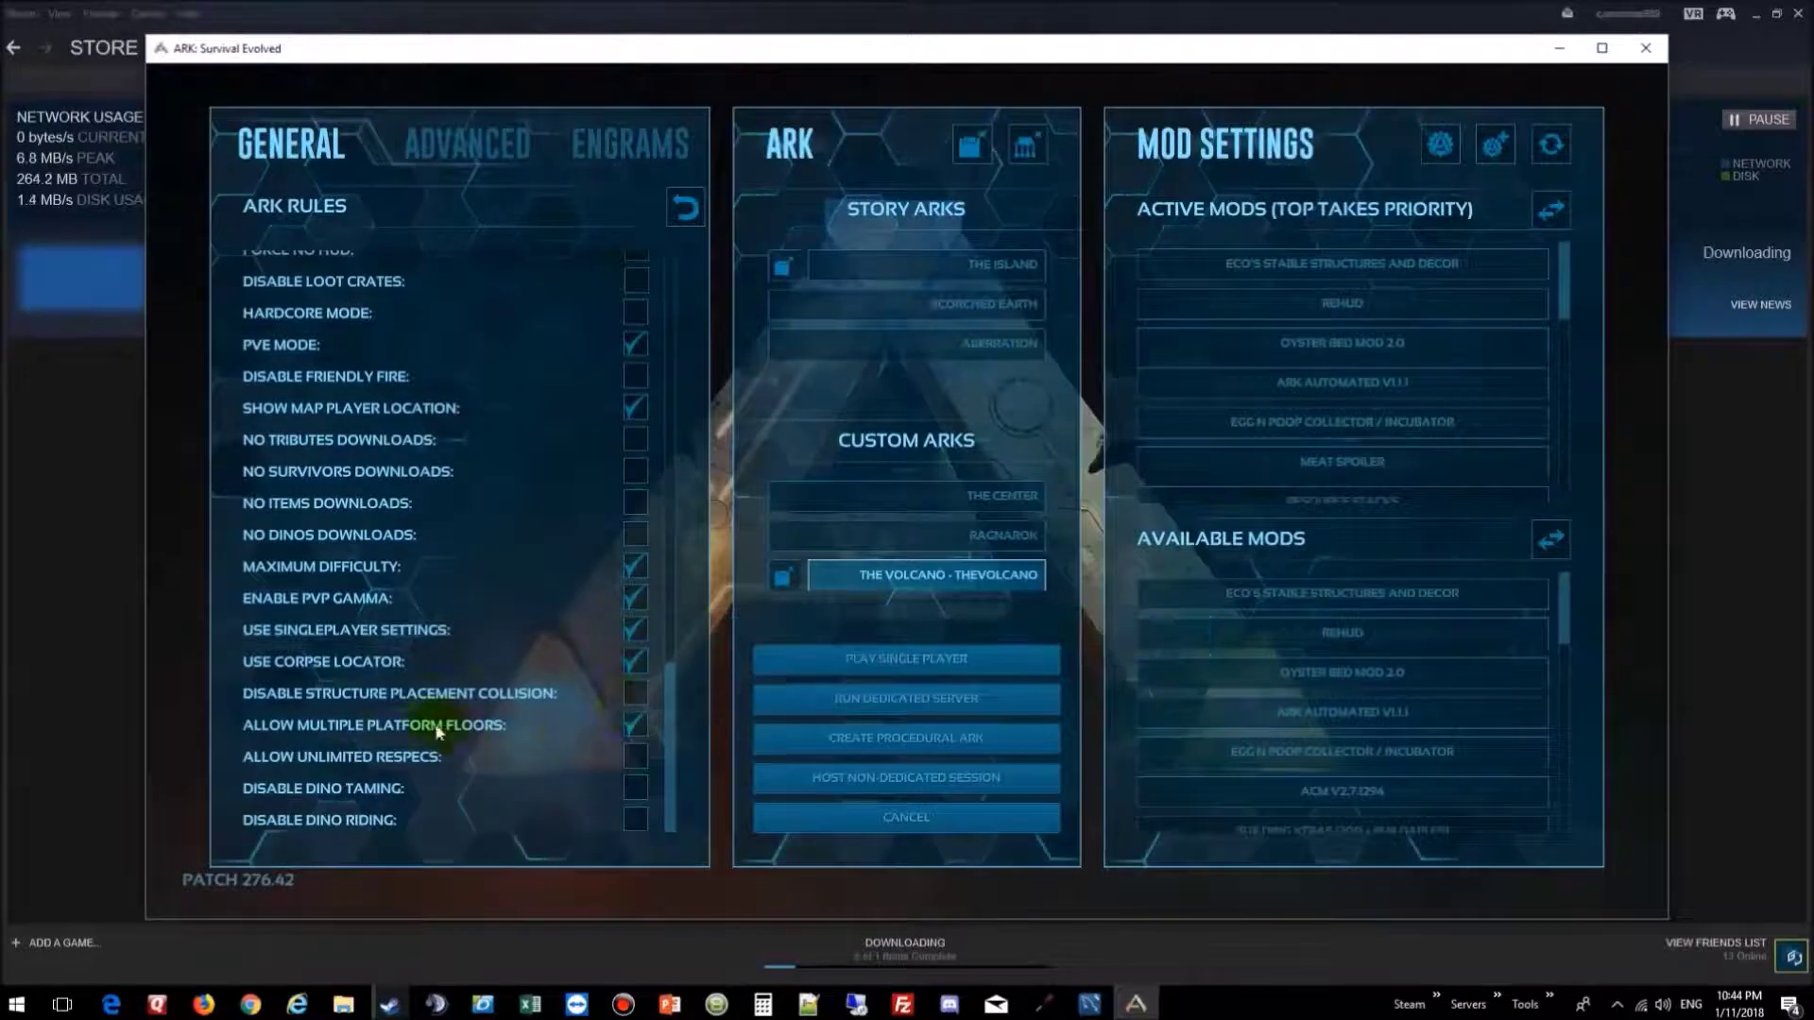
left_click(647, 758)
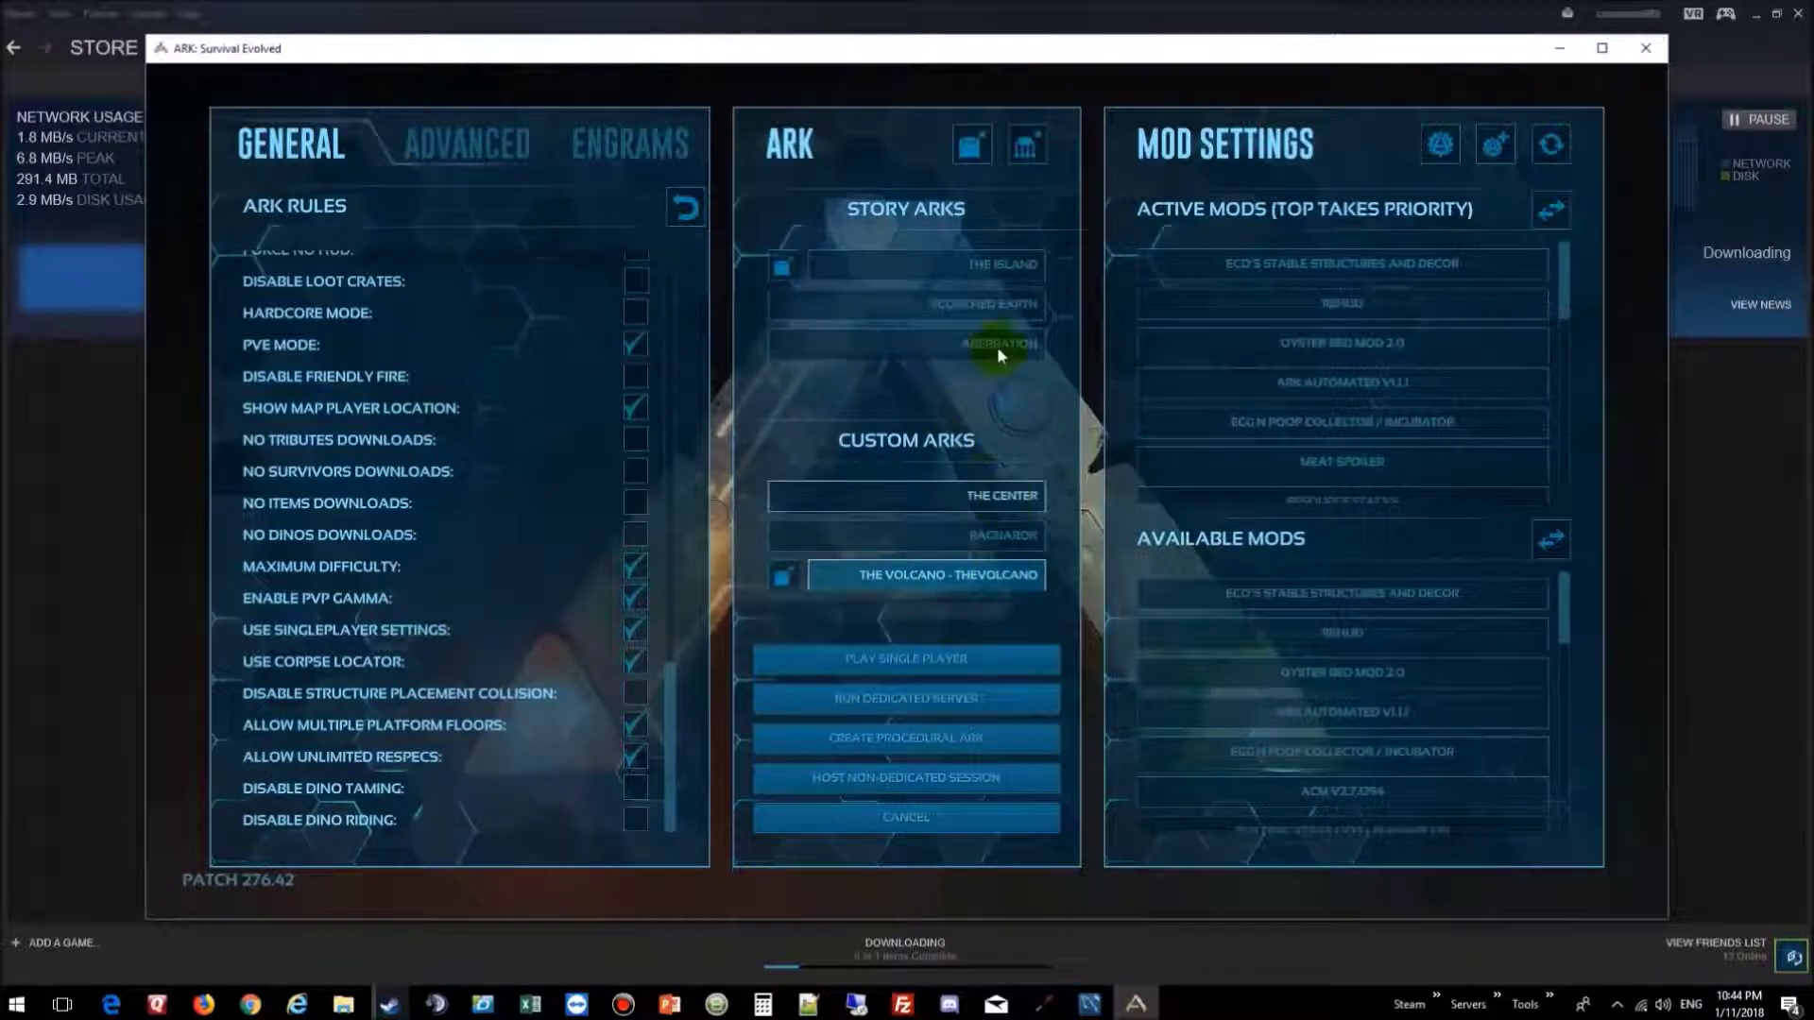
Step: Choose The Island under Story Arks as the server map
left_click(1000, 266)
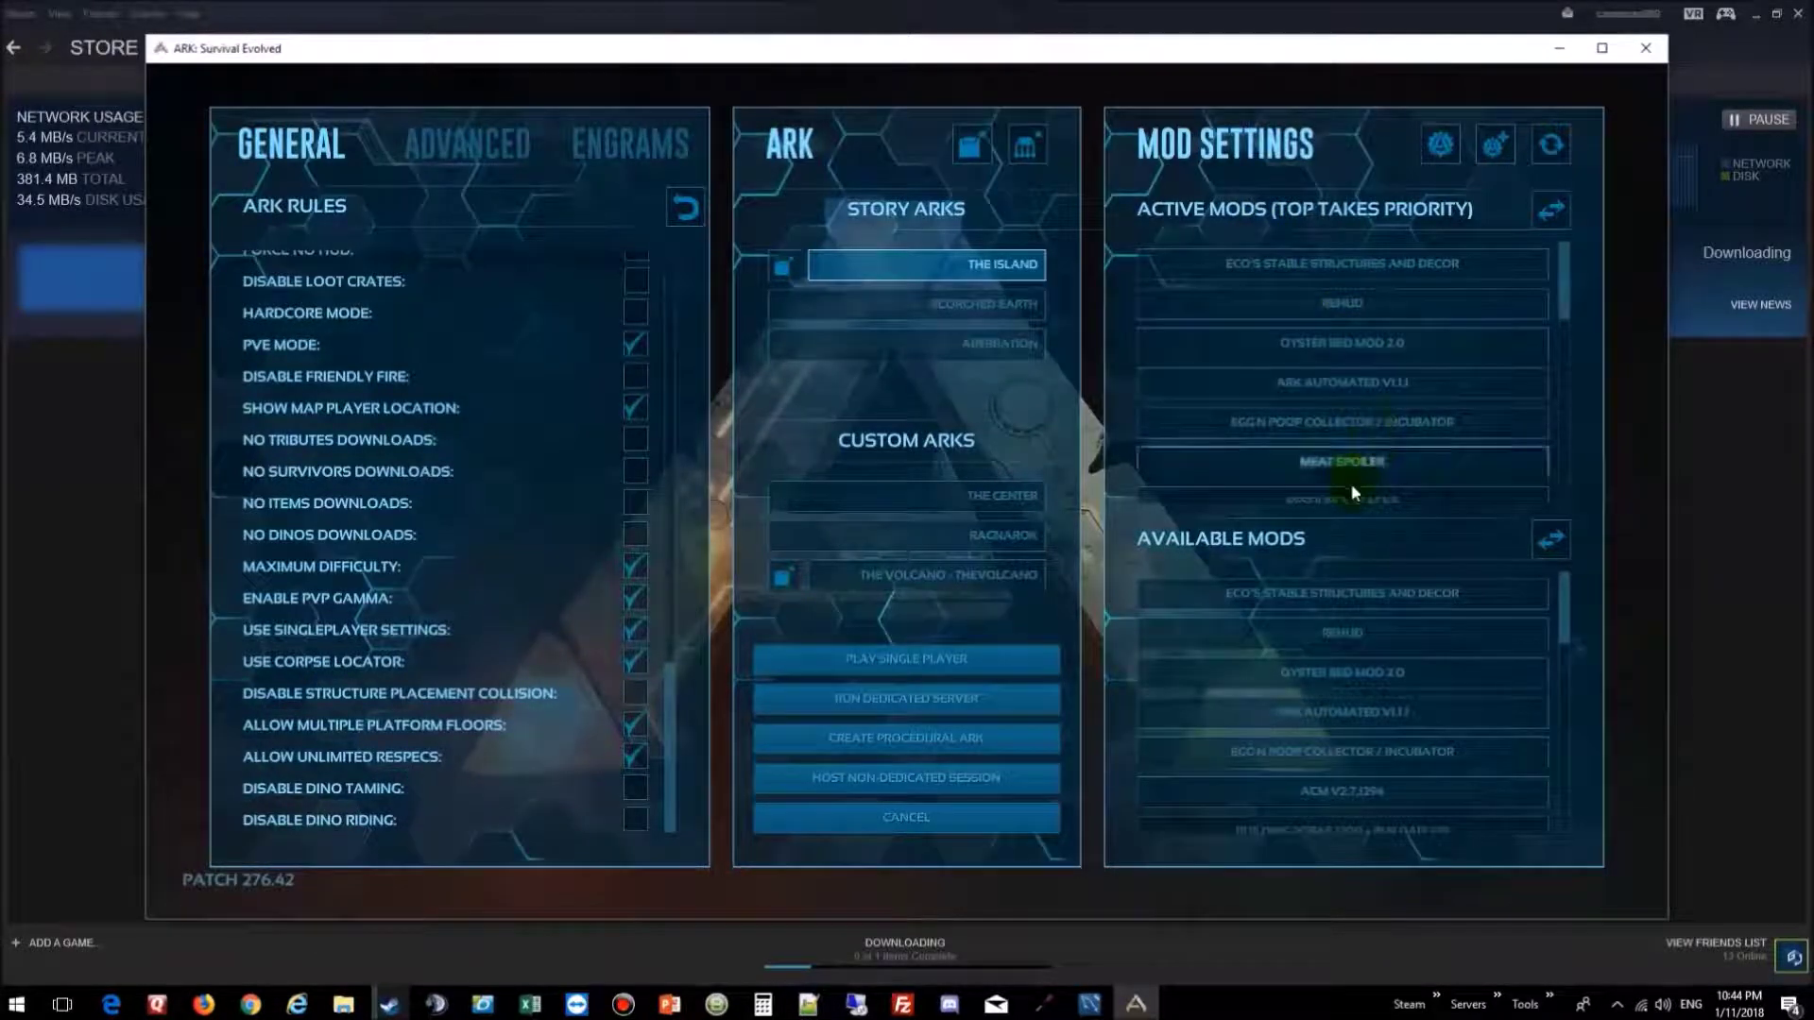
scroll(1396, 372, "down", 4)
scroll(1398, 380, "down", 8)
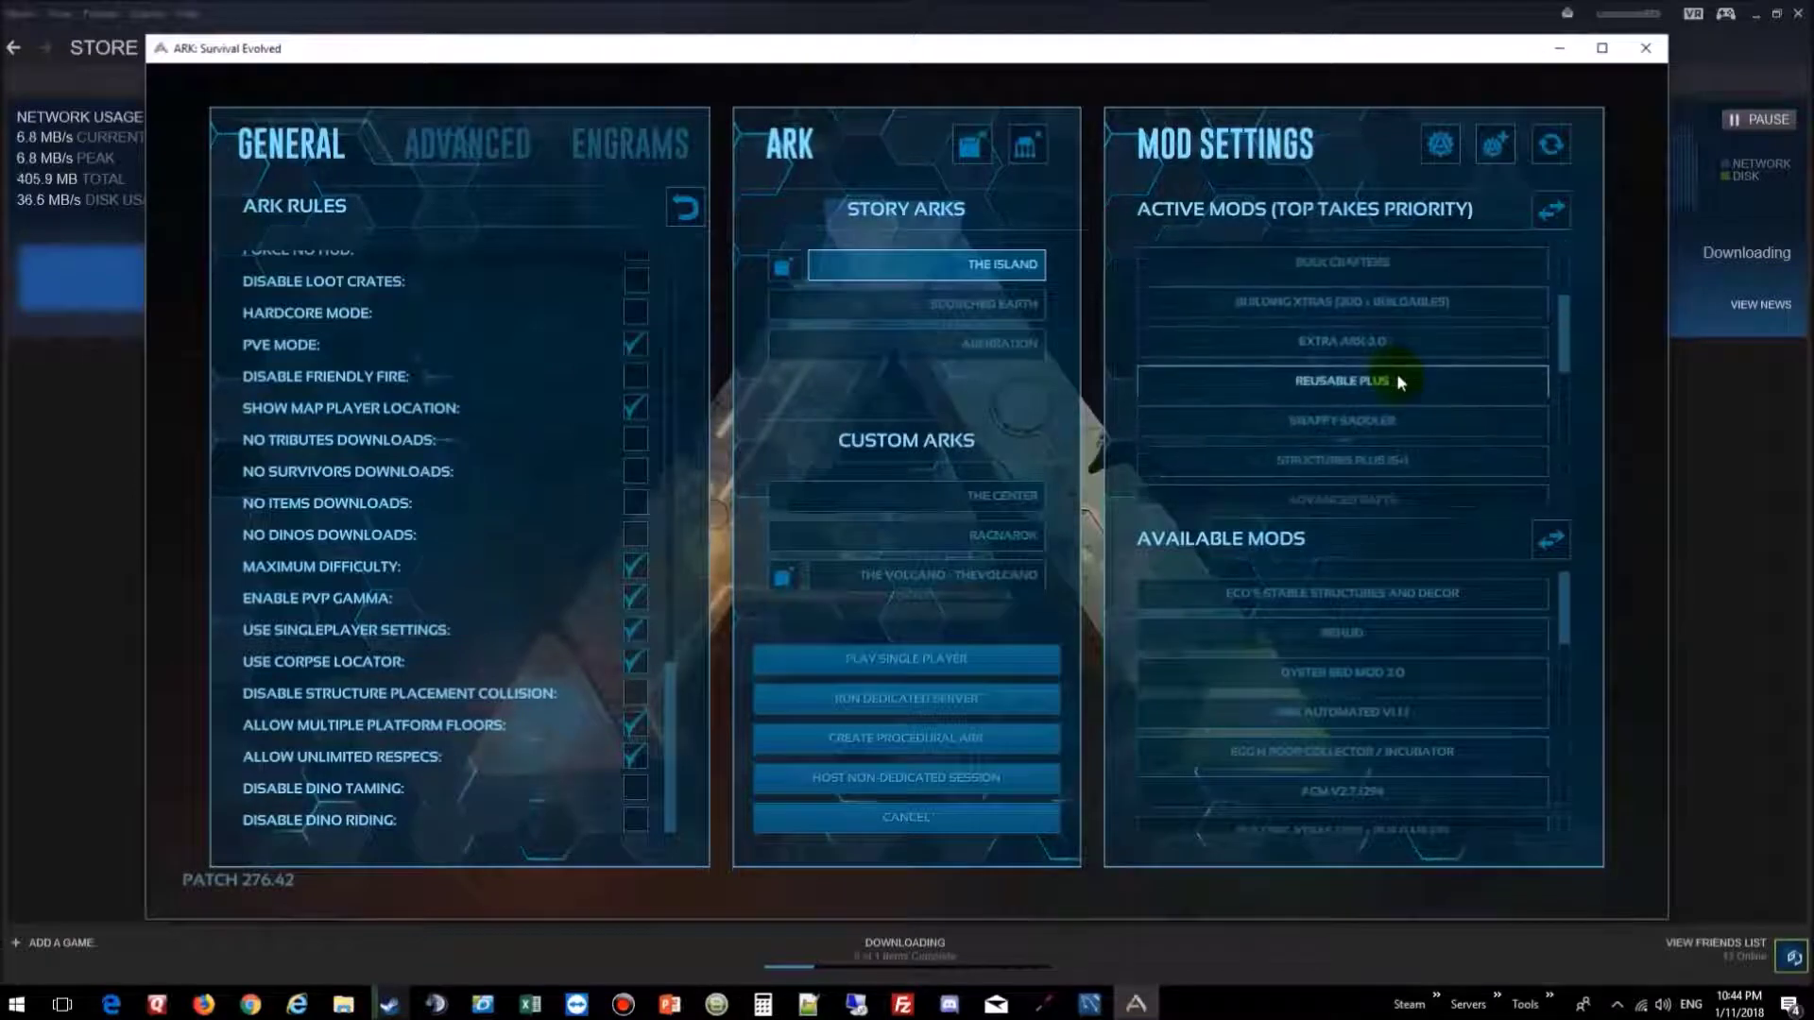
scroll(1400, 382, "down", 8)
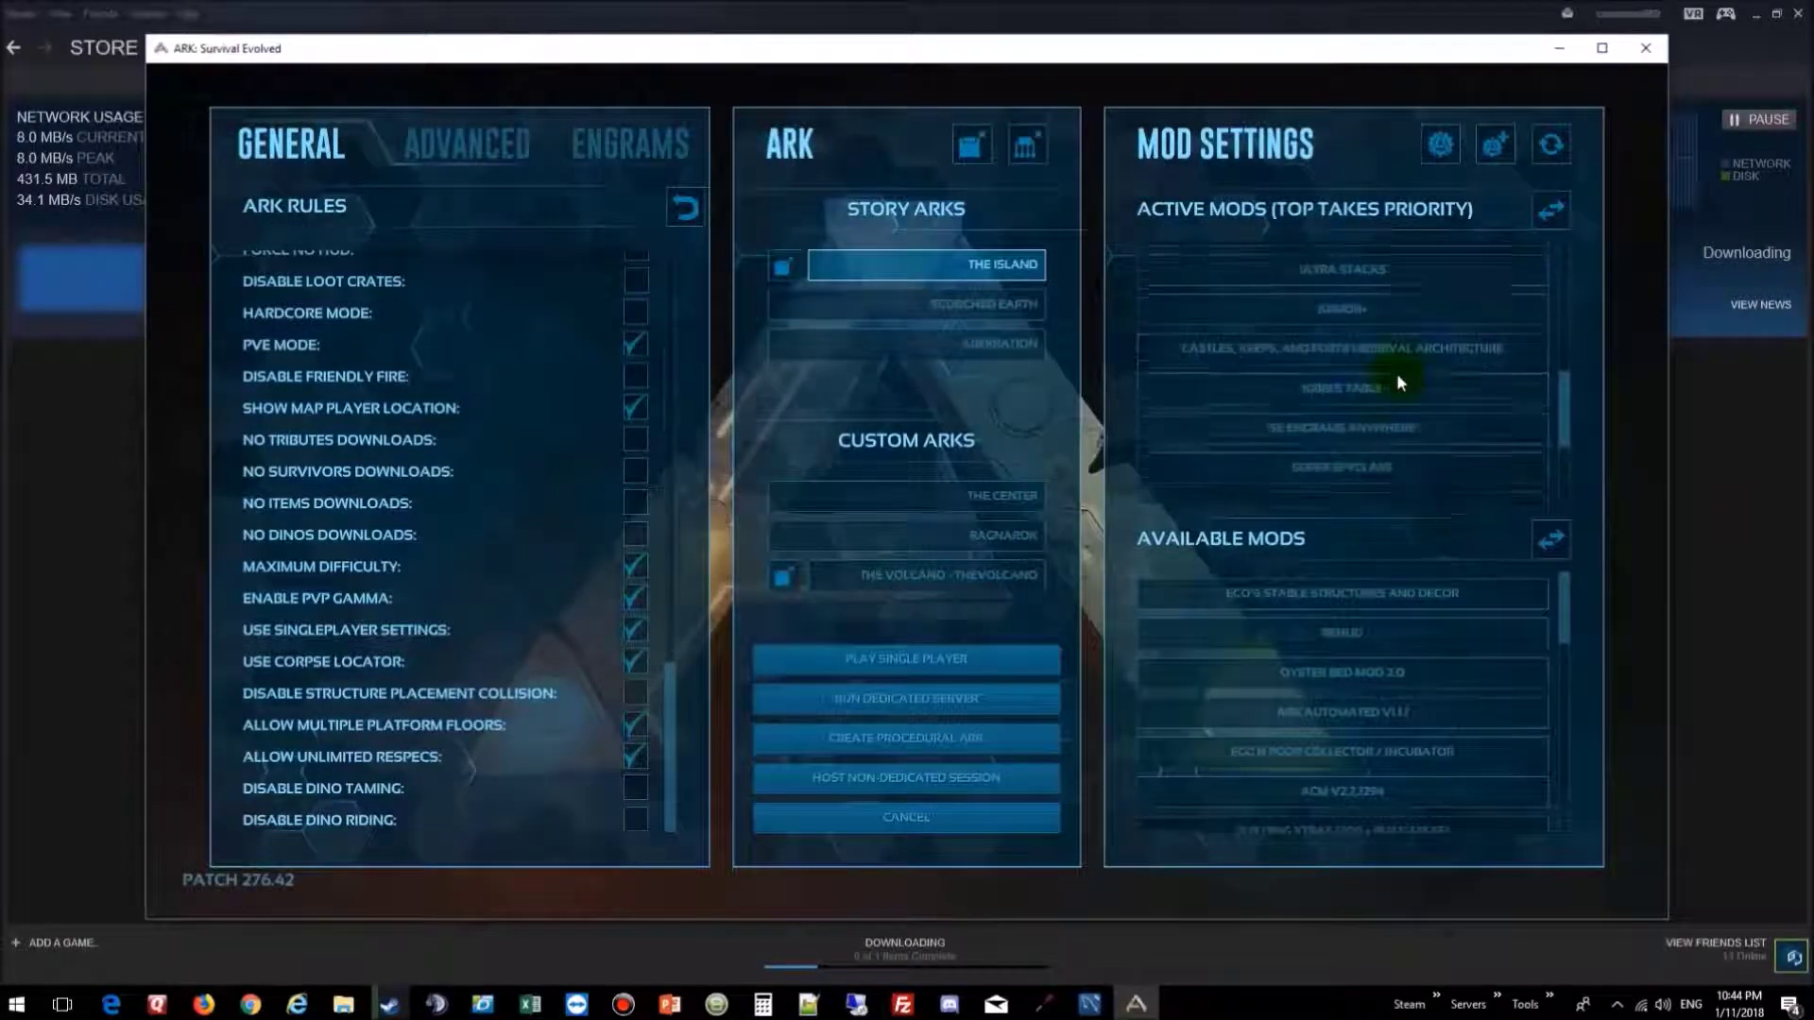
scroll(1396, 374, "down", 2)
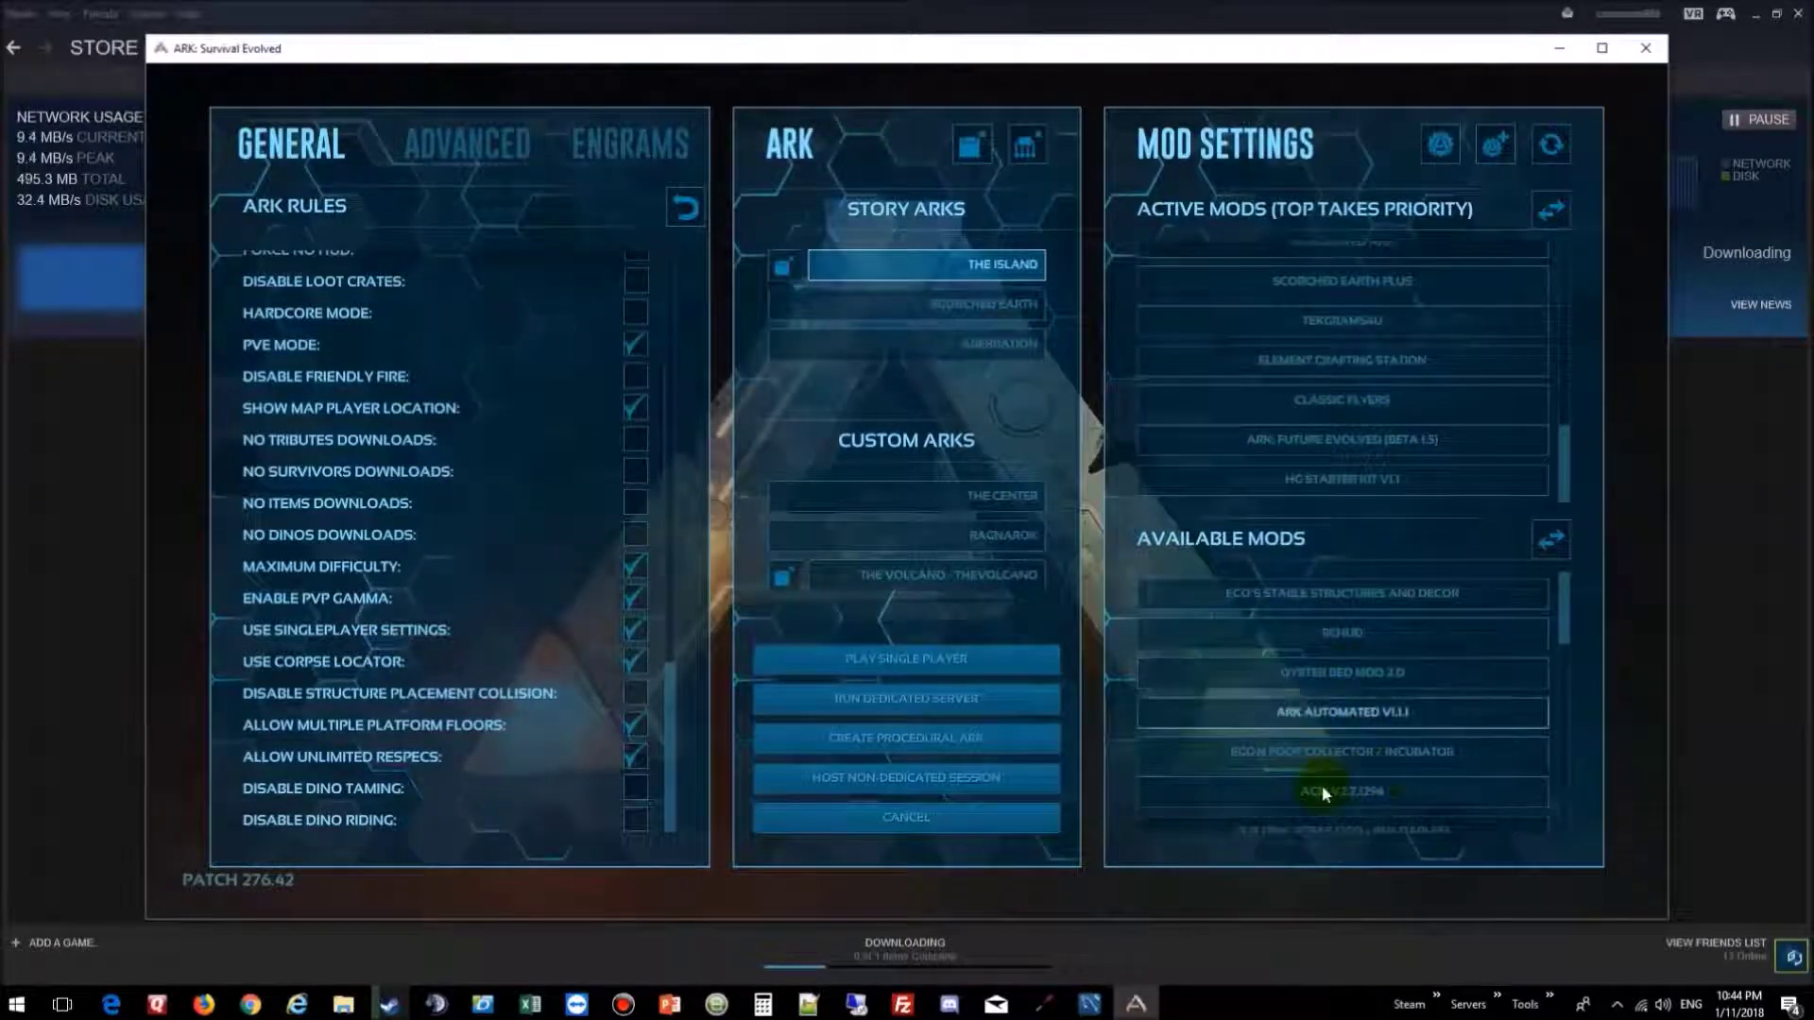
Step: Remove ARK STEAMPUNK MOD from the Active Mods list
left_click(1326, 754)
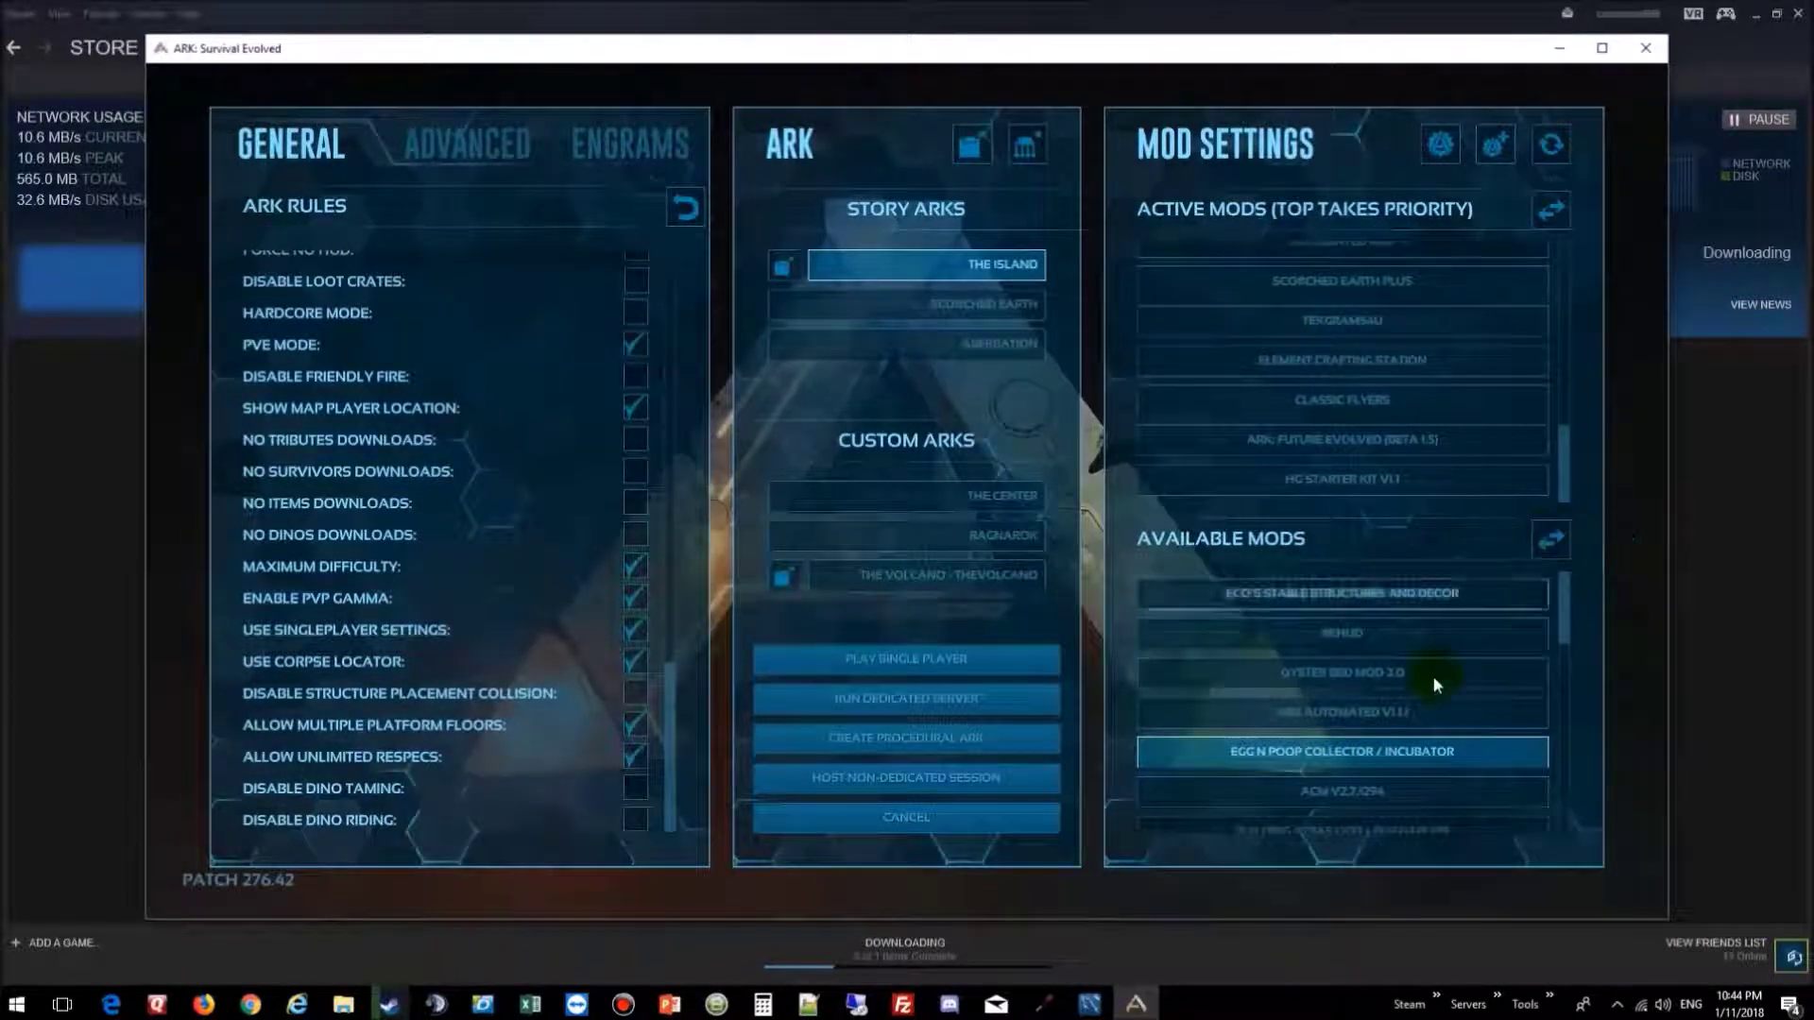
scroll(1405, 673, "down", 4)
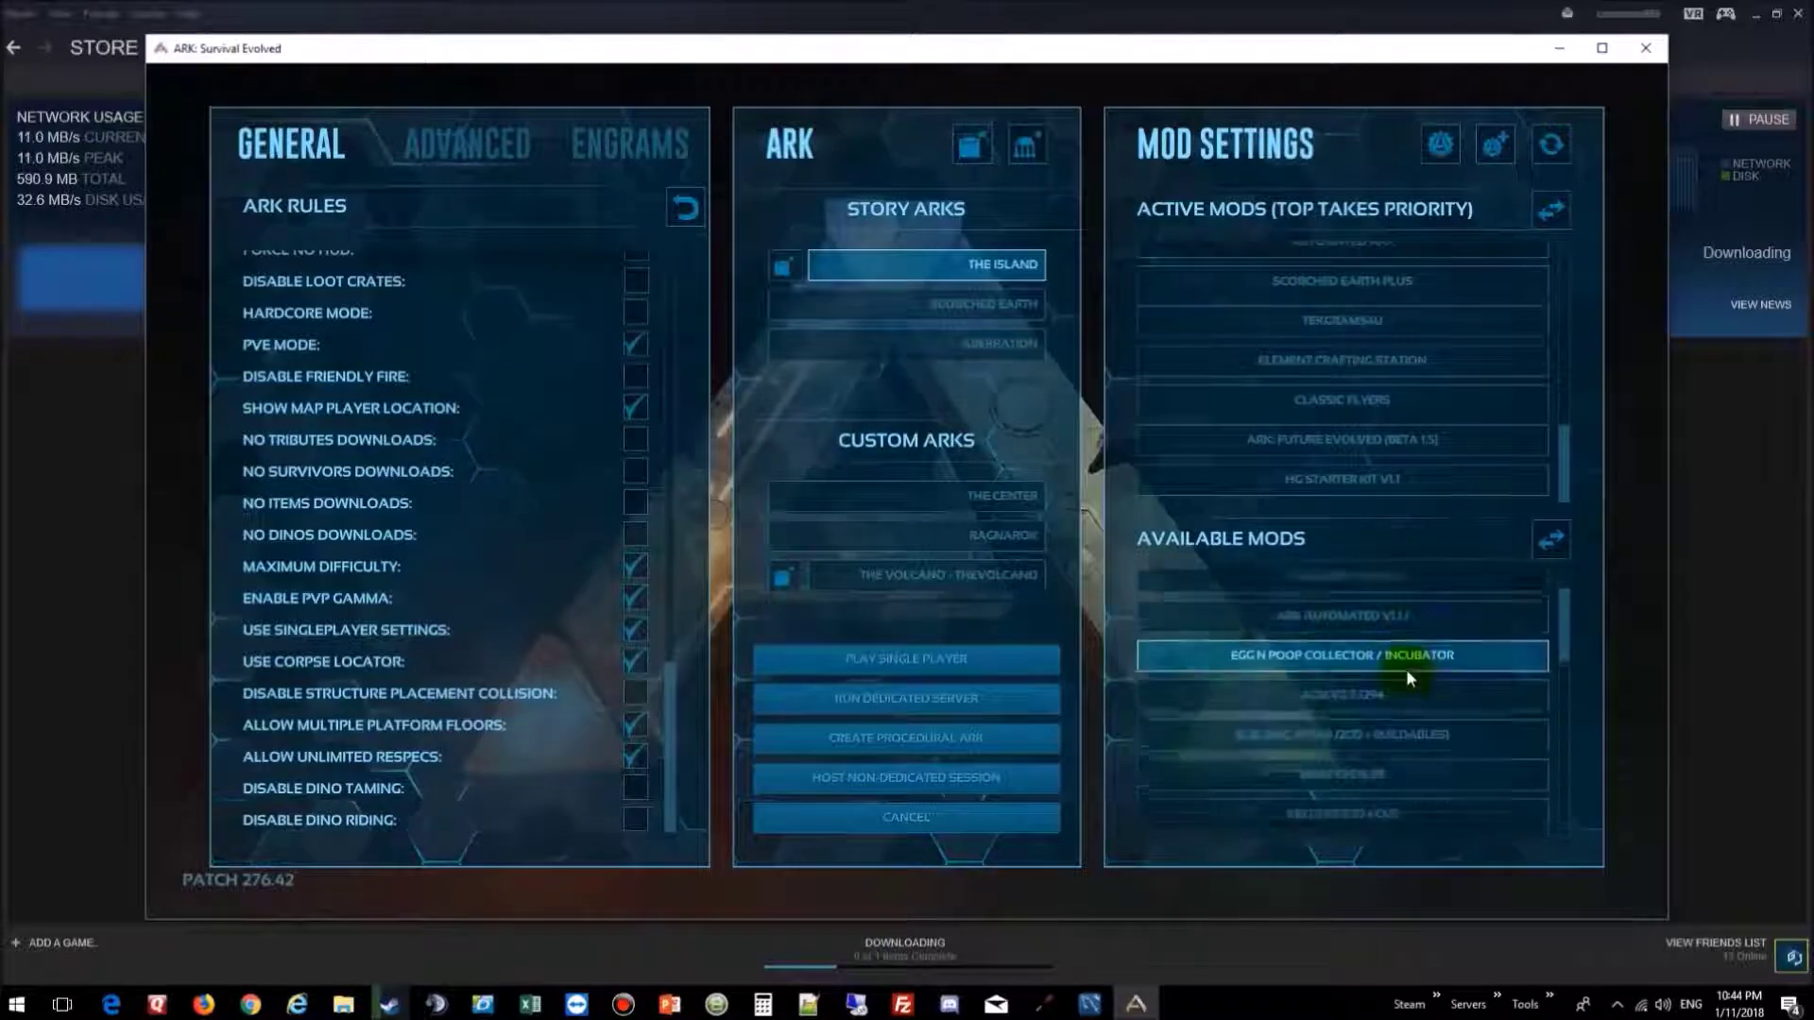
scroll(1406, 669, "down", 4)
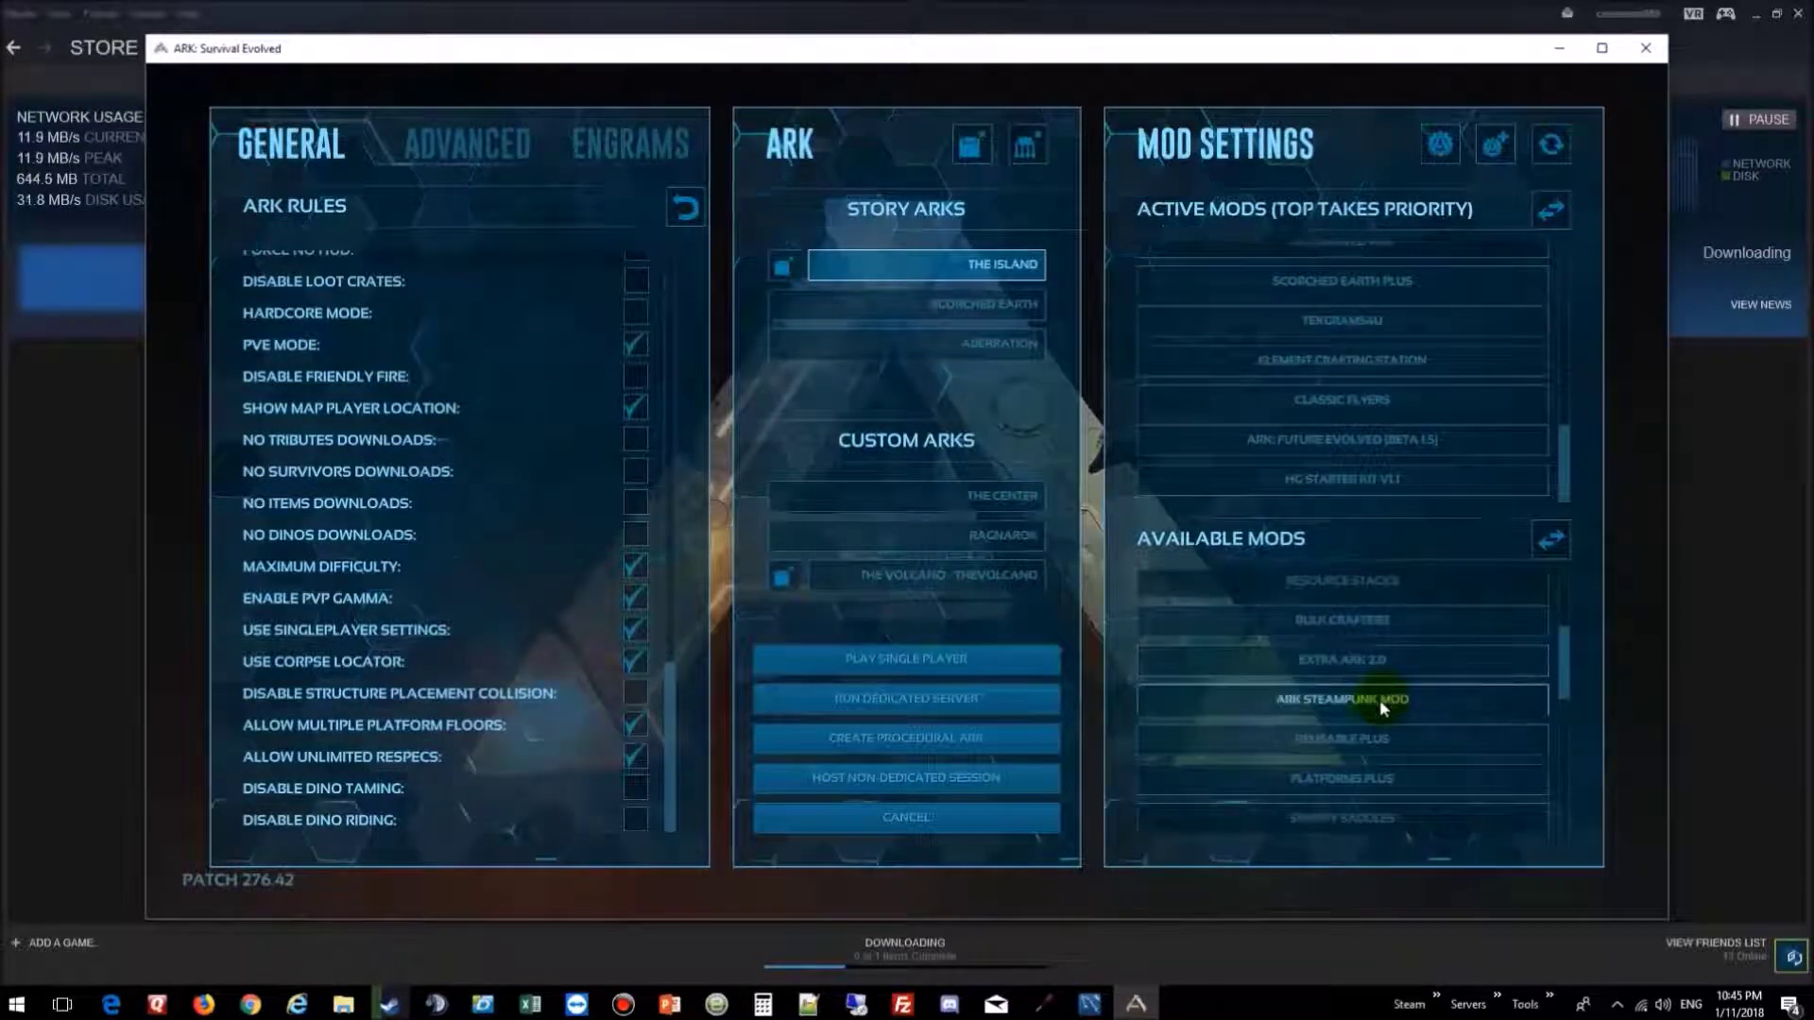
left_click(1379, 706)
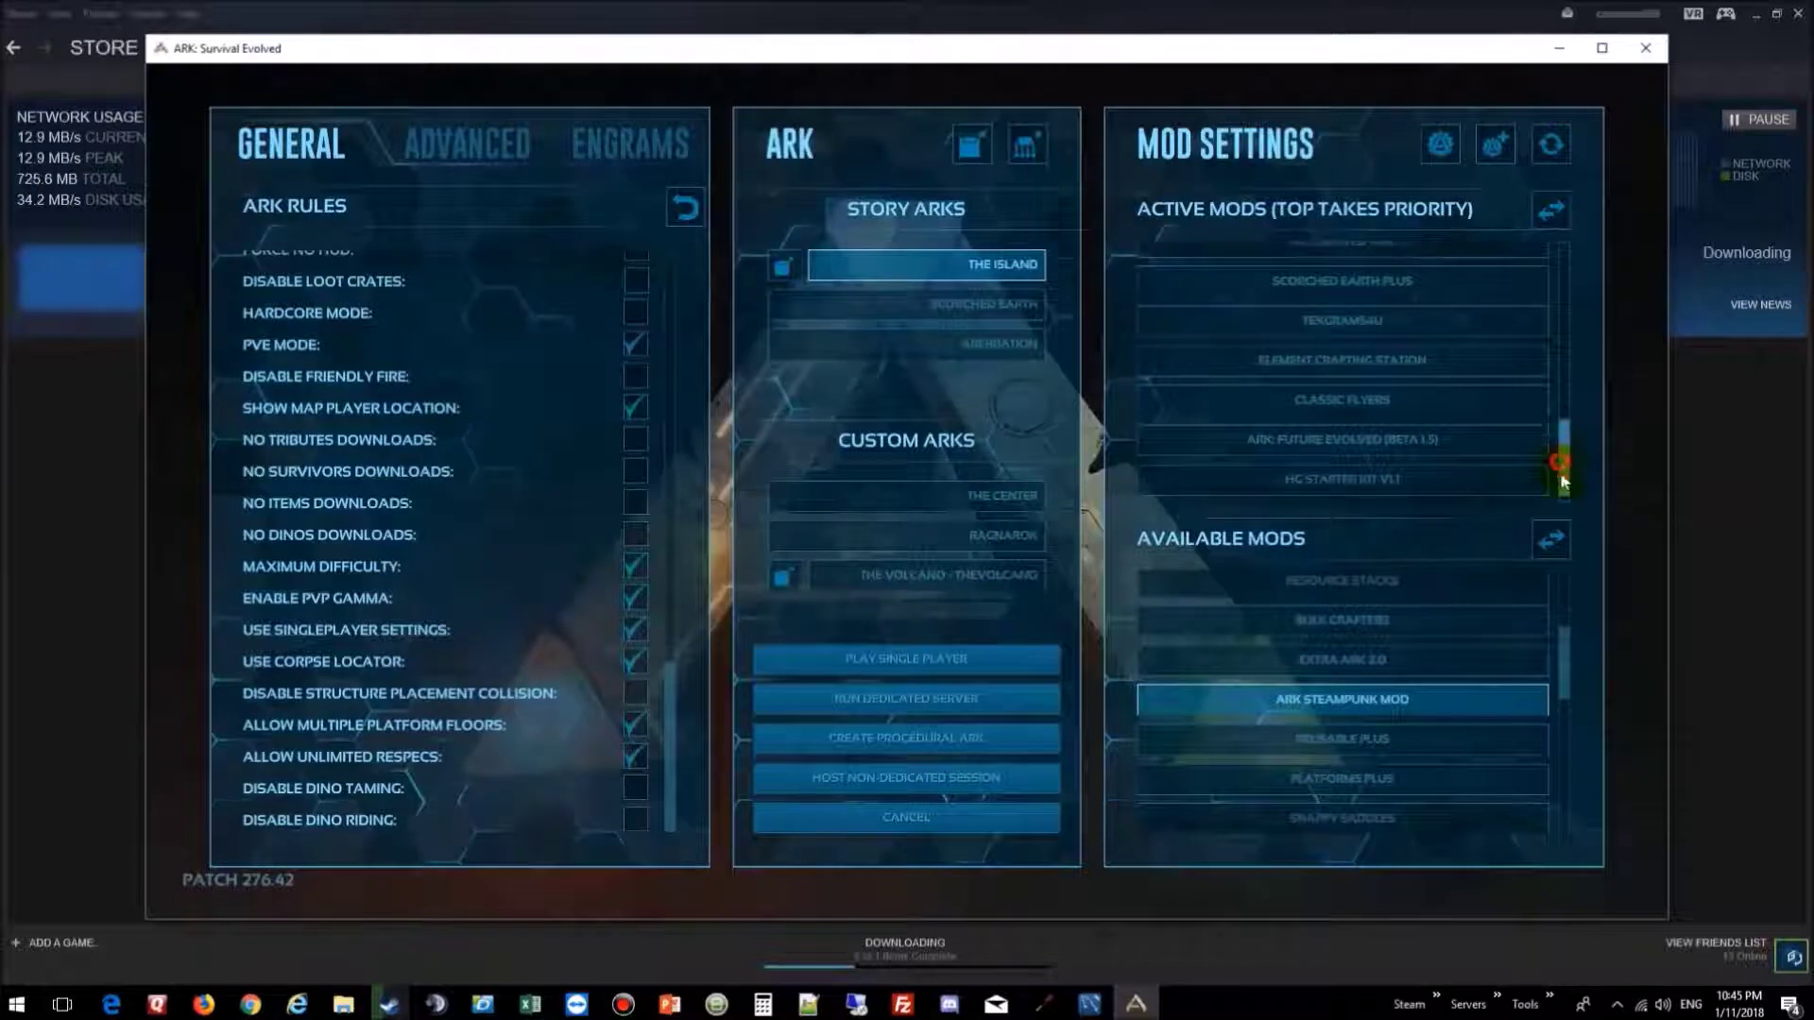
scroll(1559, 472, "down", 1)
left_click(1396, 477)
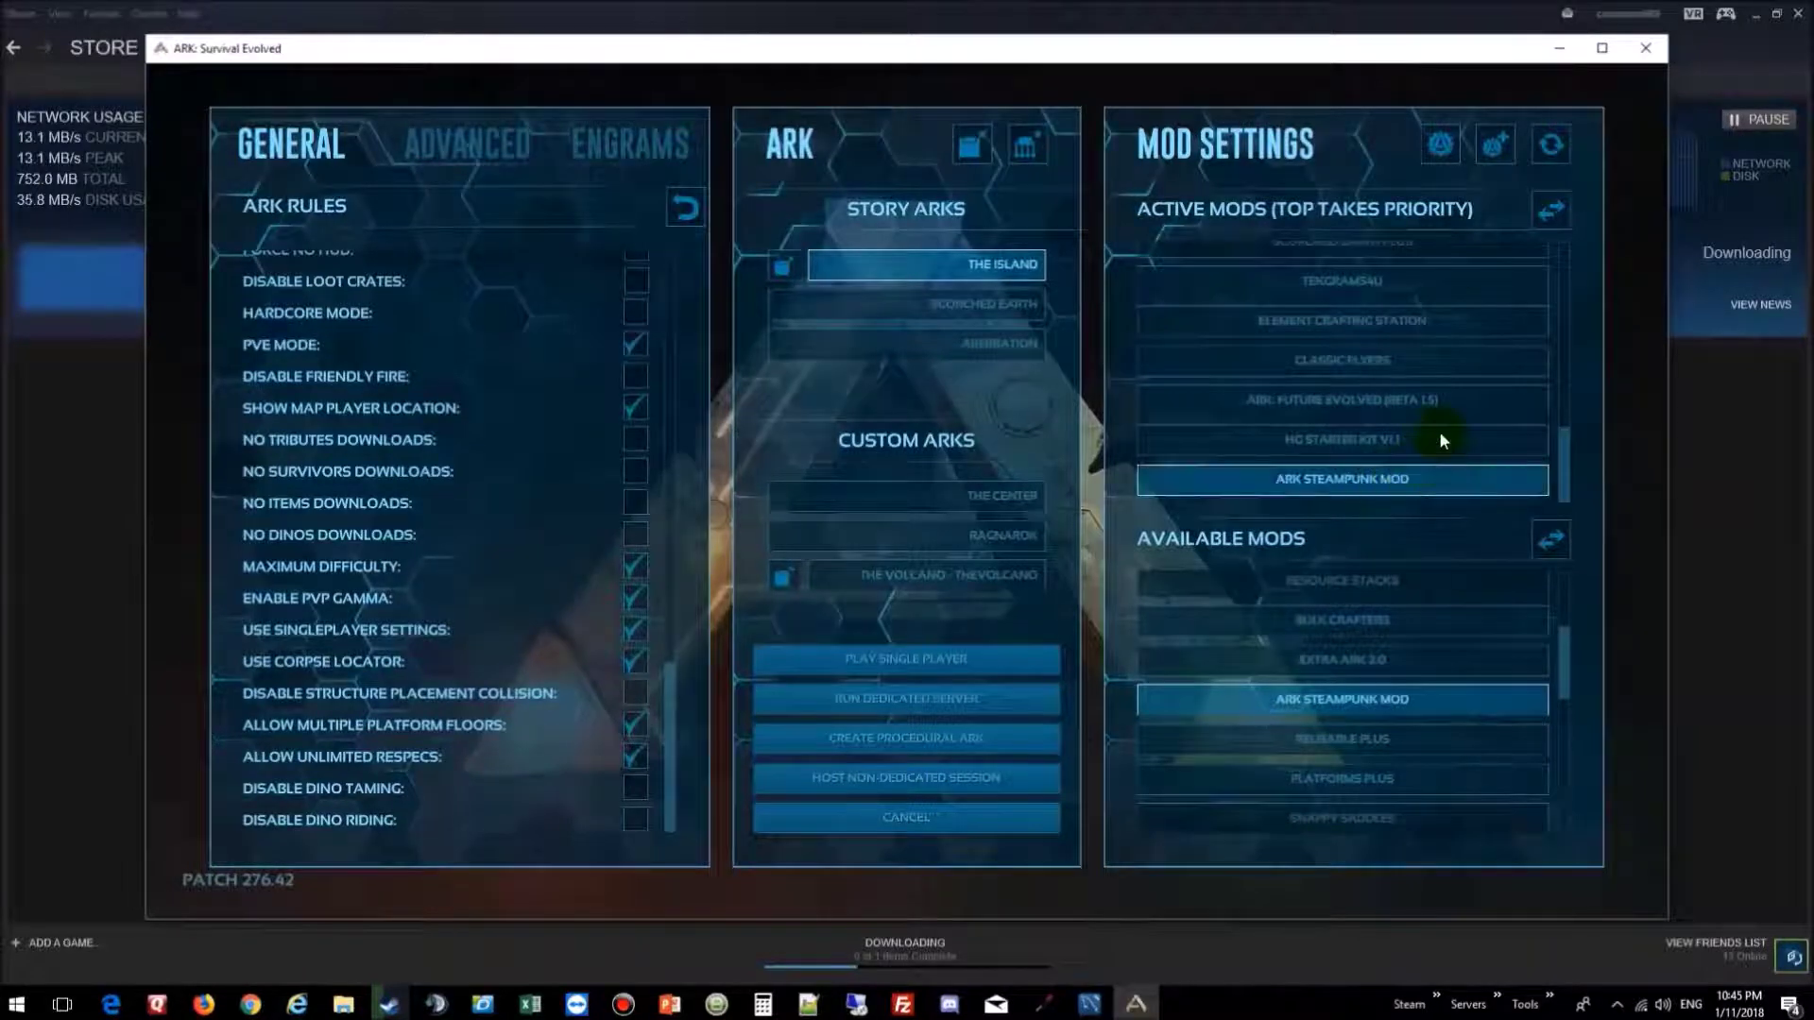
left_click(1554, 212)
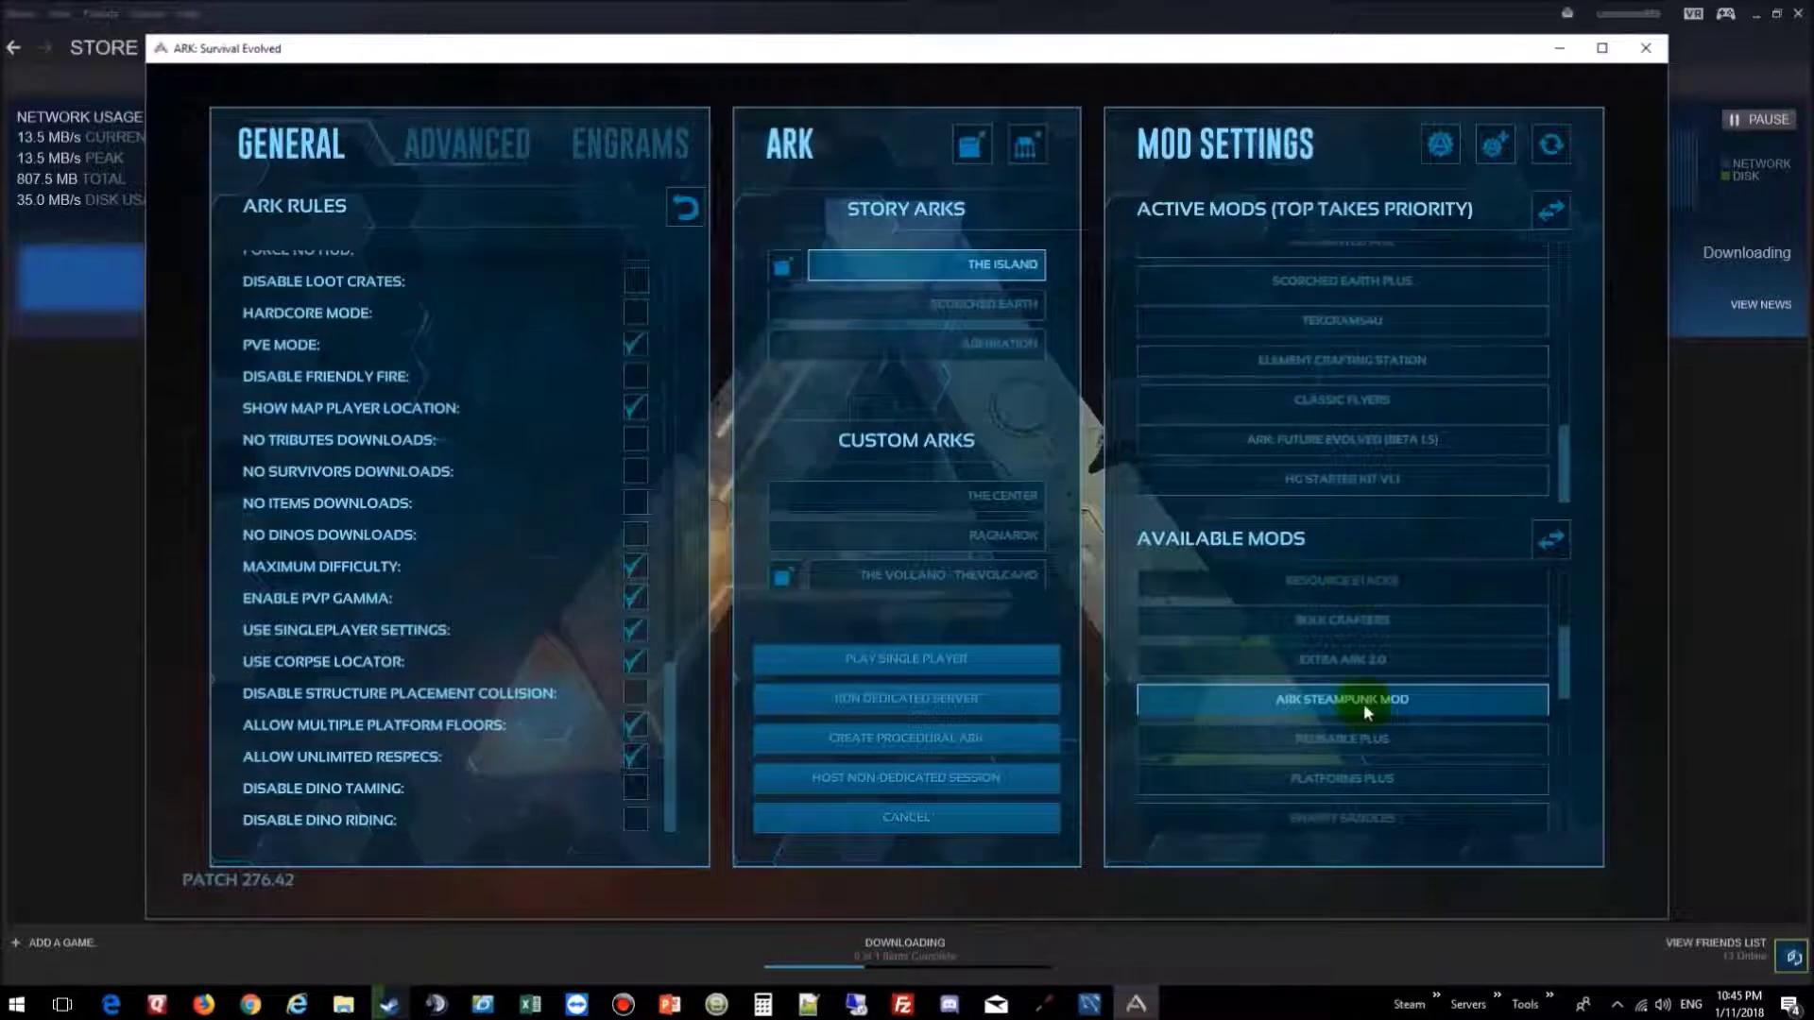
scroll(1363, 703, "down", 5)
scroll(1363, 703, "down", 6)
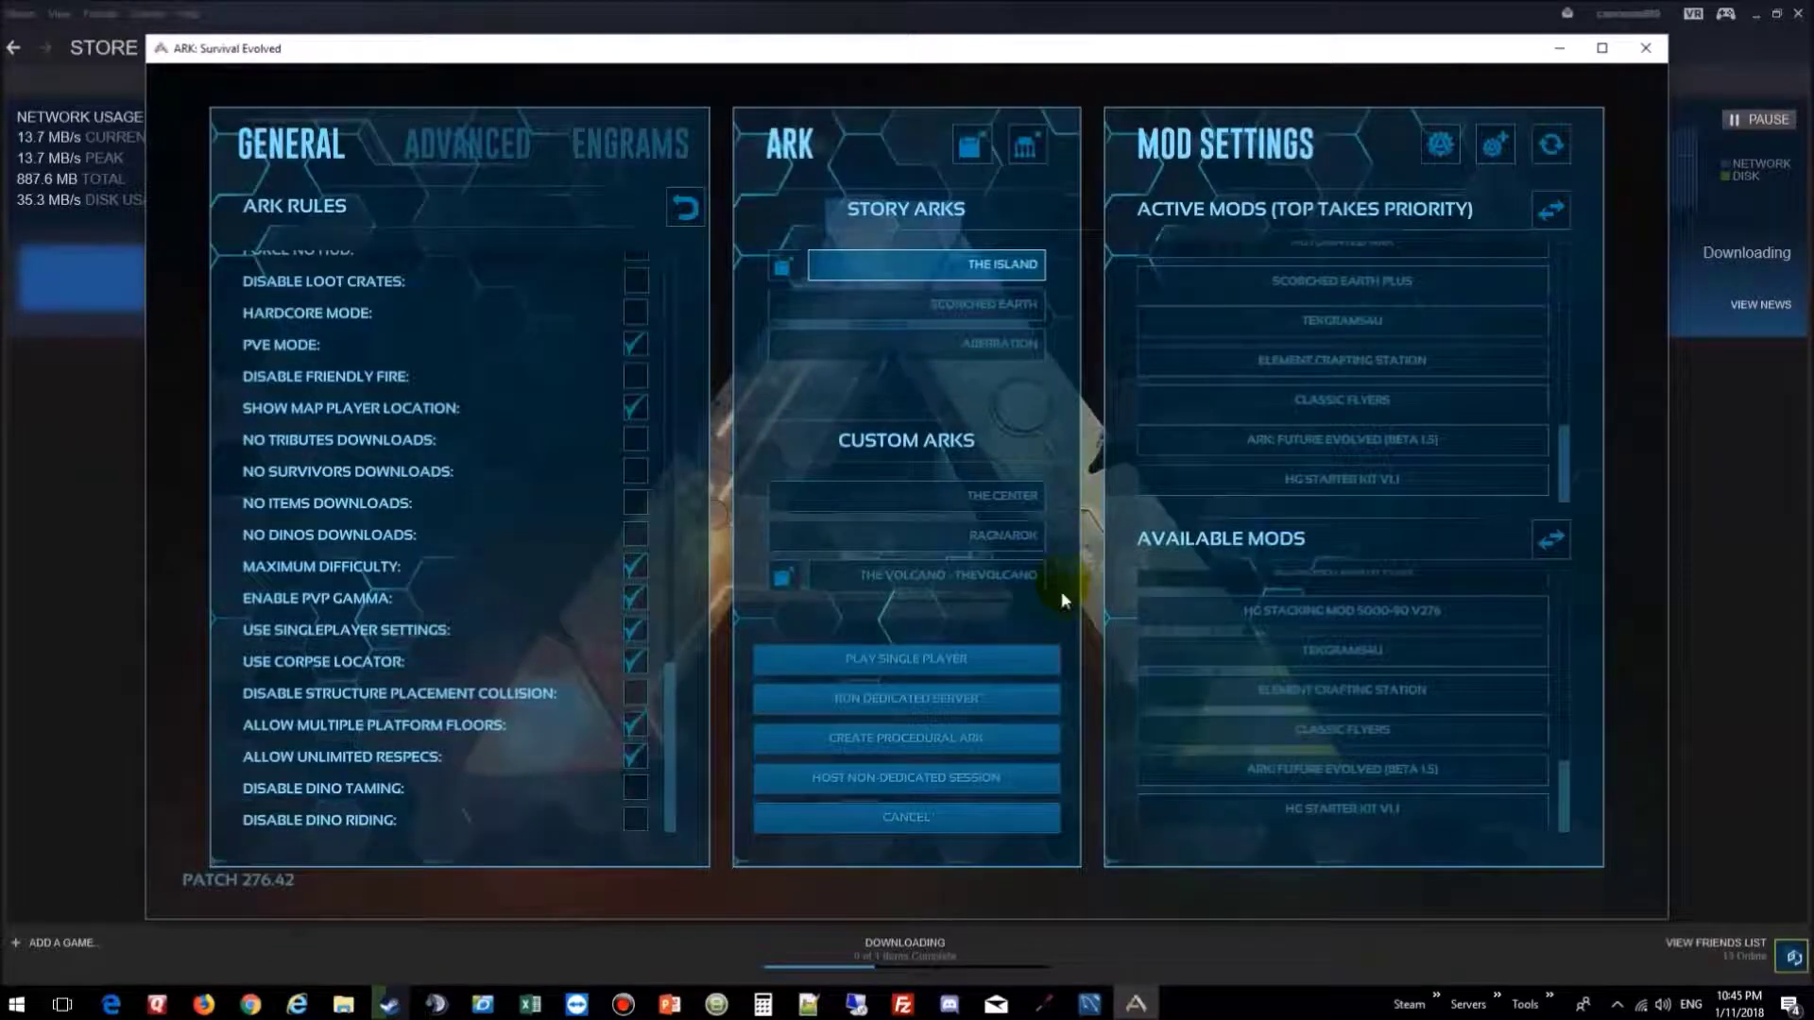
Step: In the dedicated server setup, enter new letters-and-numbers server and admin passwords
left_click(928, 699)
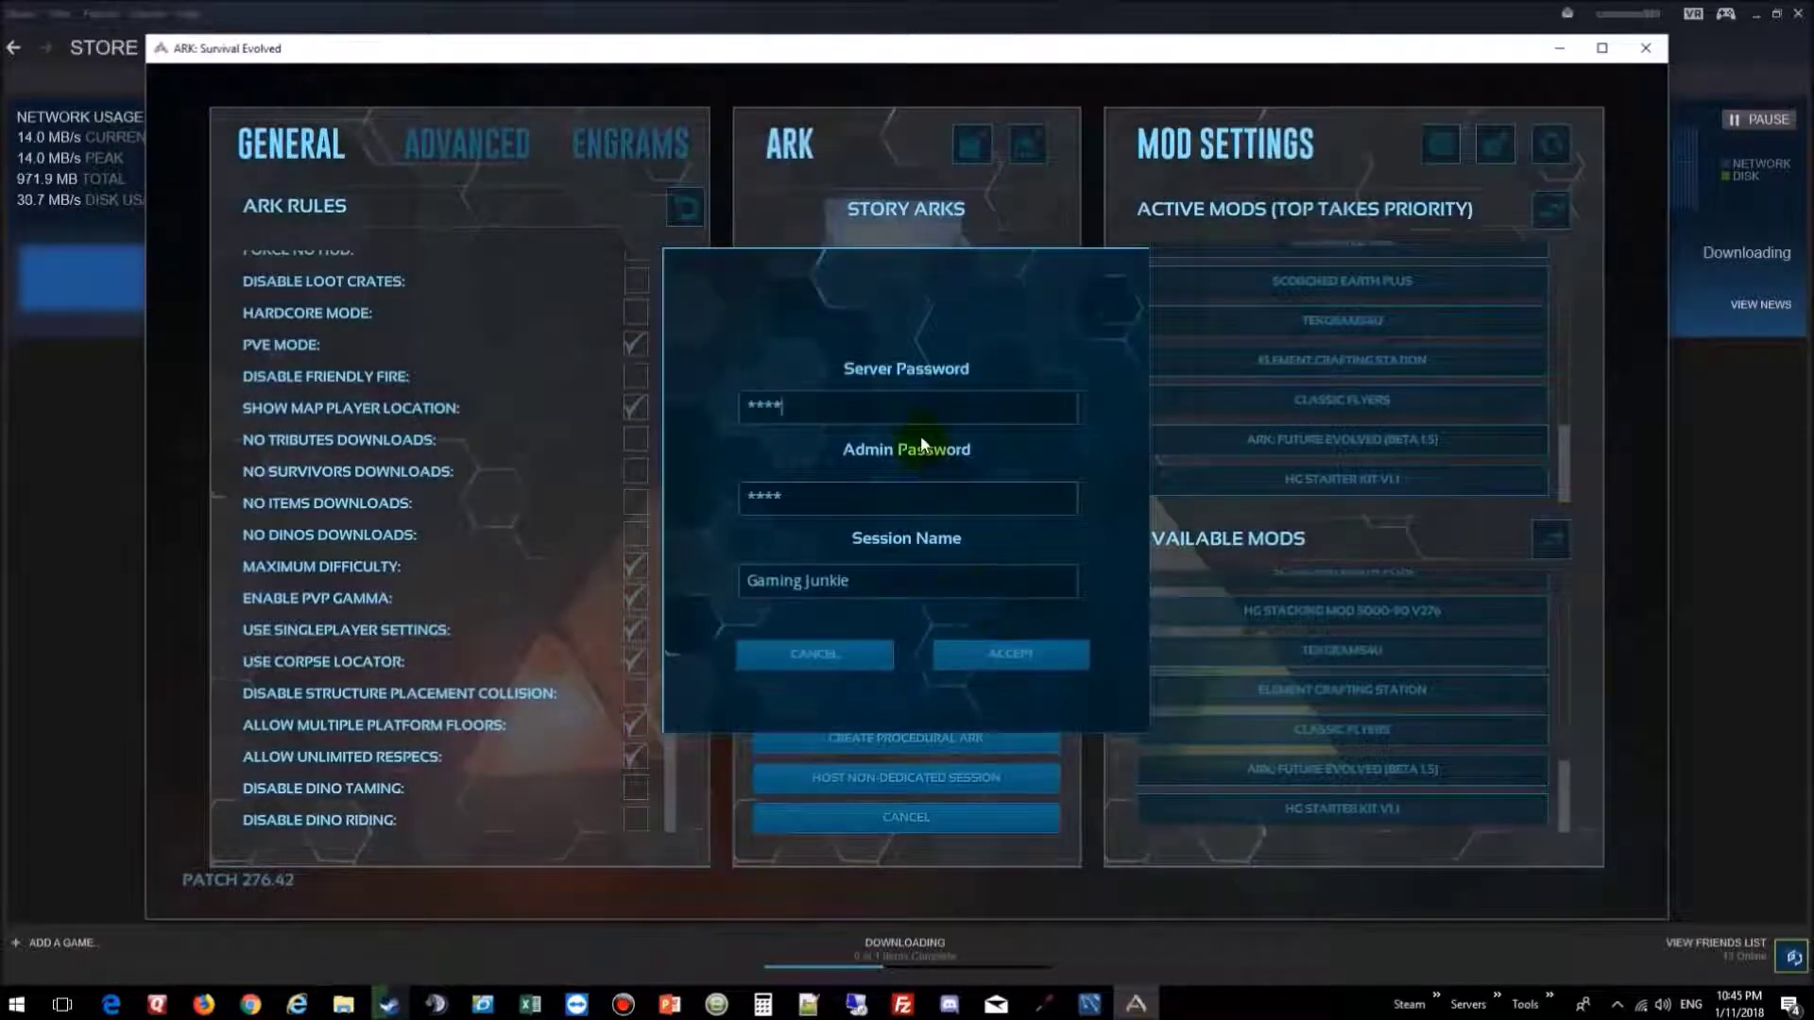
left_click(1011, 654)
left_click(850, 406)
left_click_drag(849, 406, 677, 397)
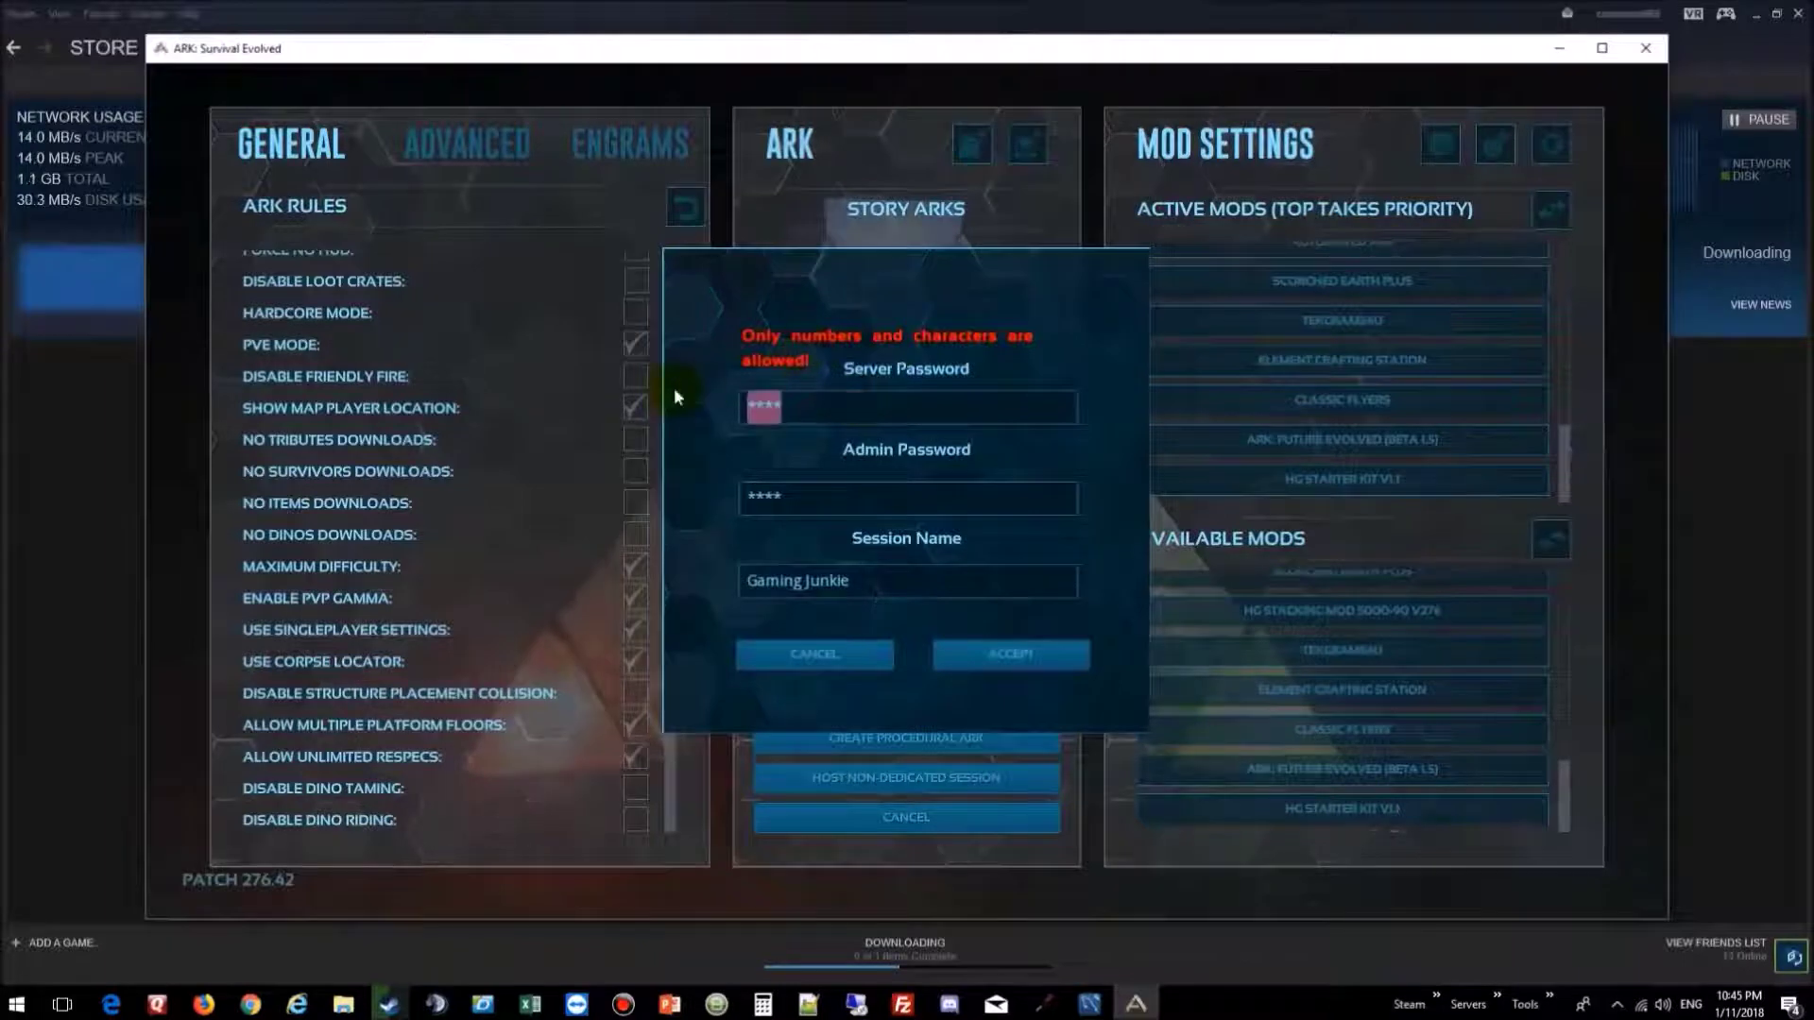
type("****")
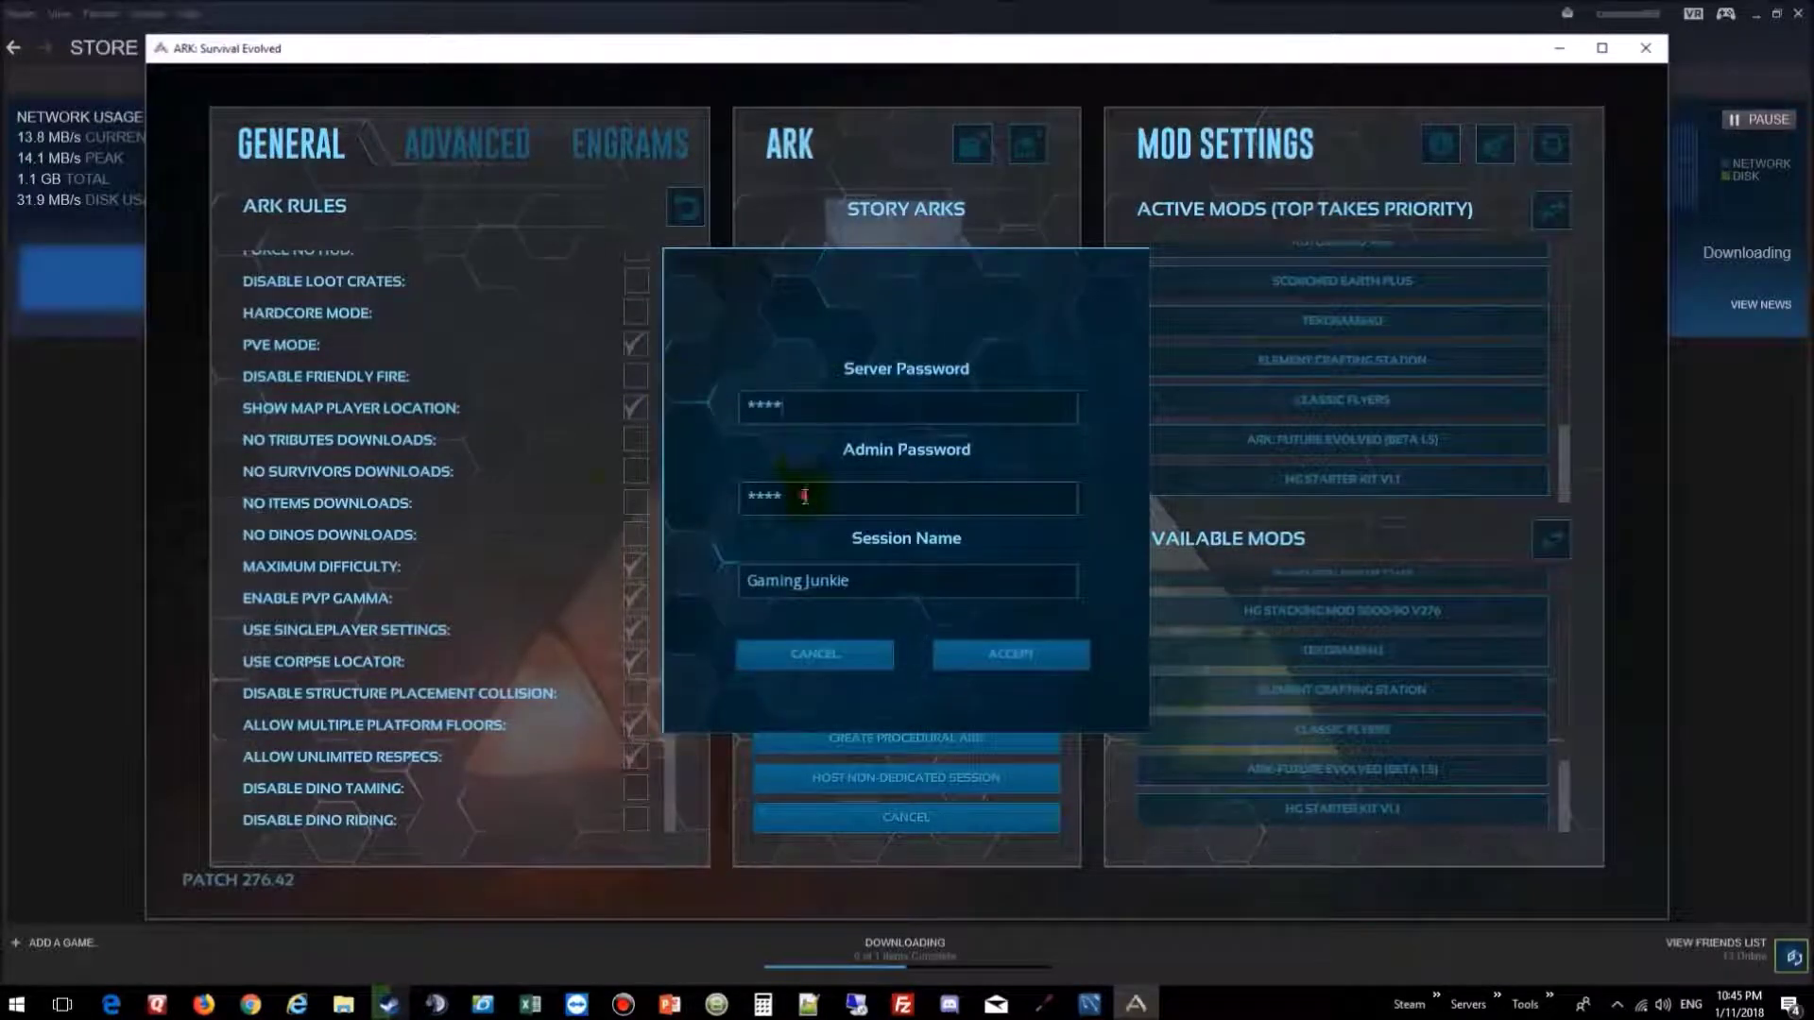
left_click_drag(769, 490, 616, 486)
type("****")
Step: Change the session name to 'test' and accept to launch the server
left_click(983, 650)
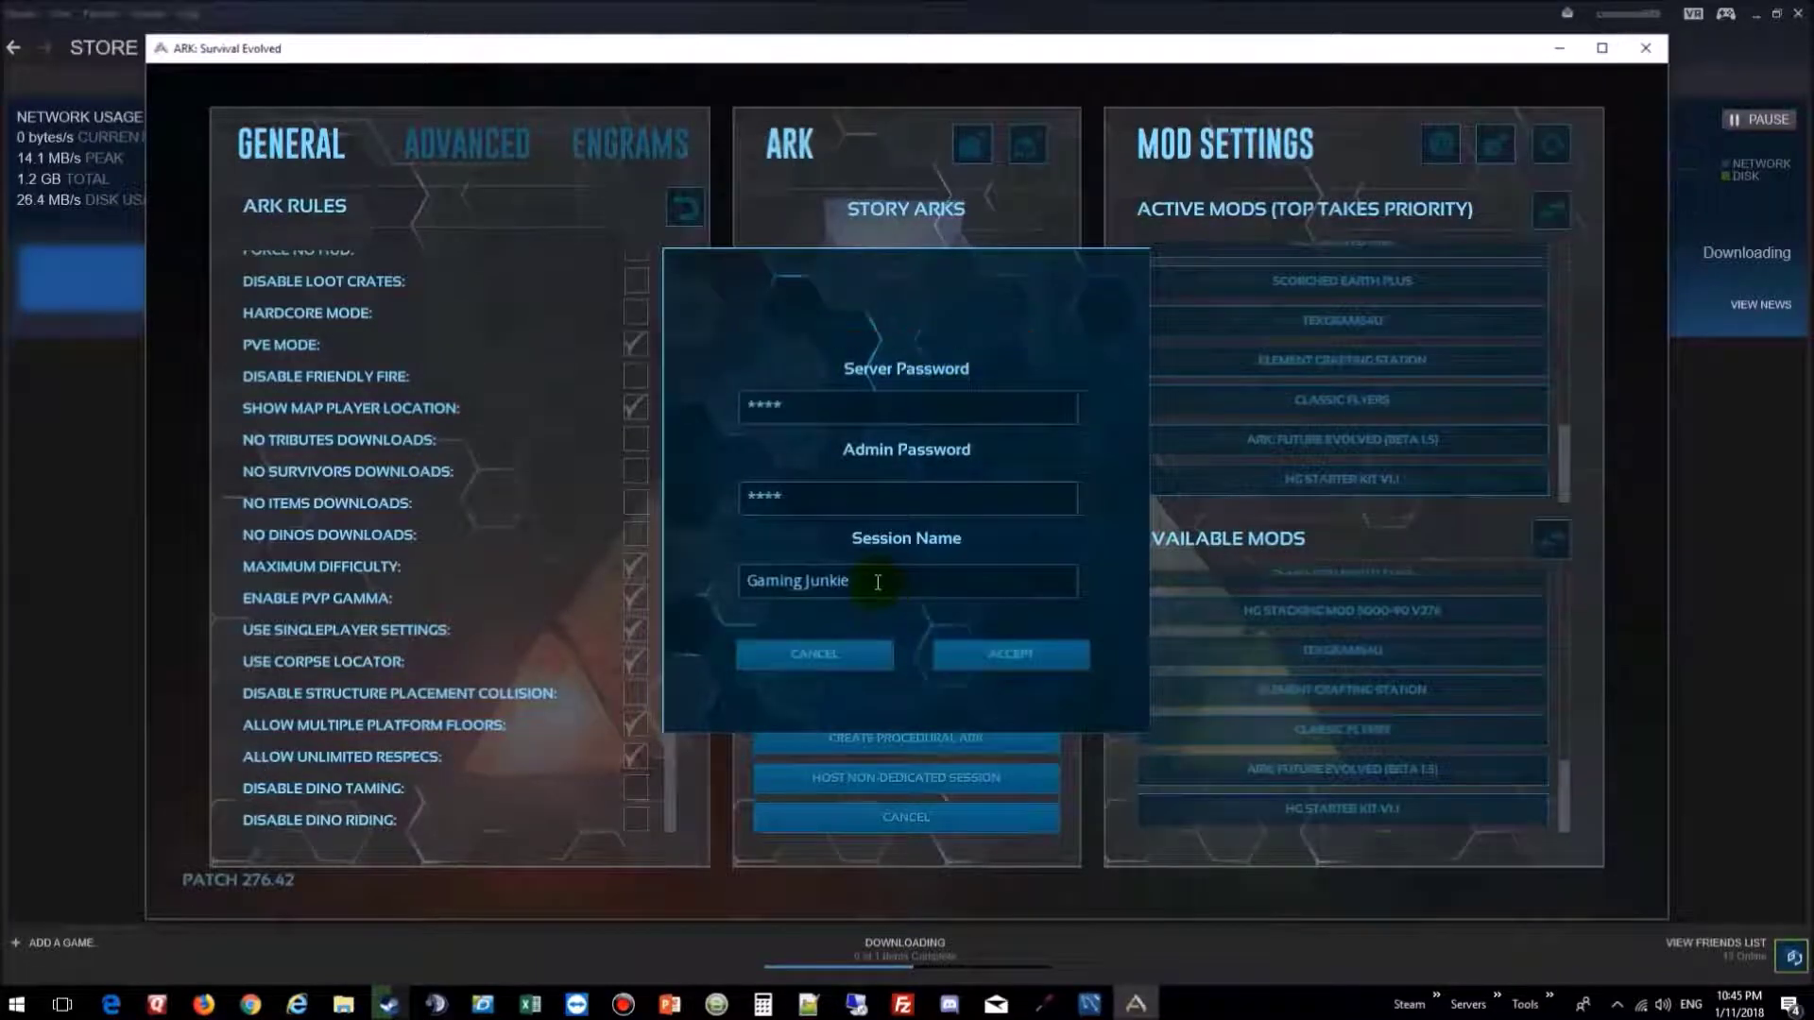
left_click_drag(881, 590, 690, 574)
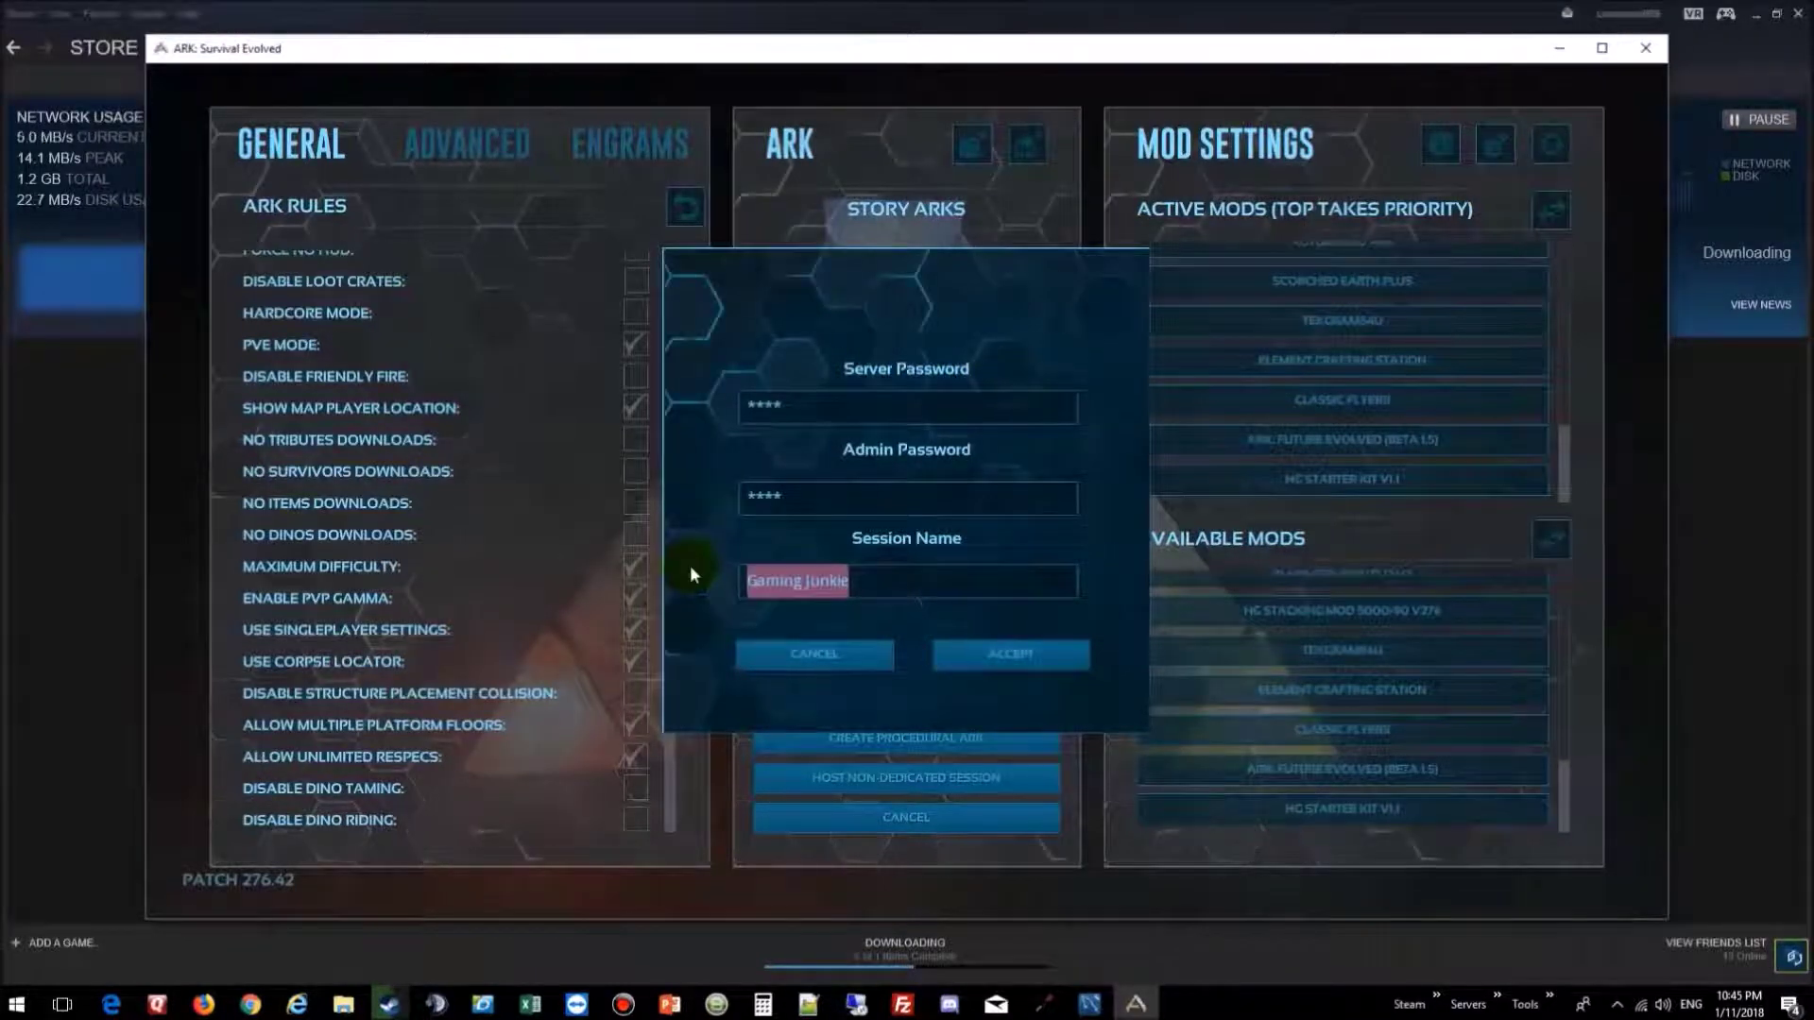
type("test")
left_click(1019, 661)
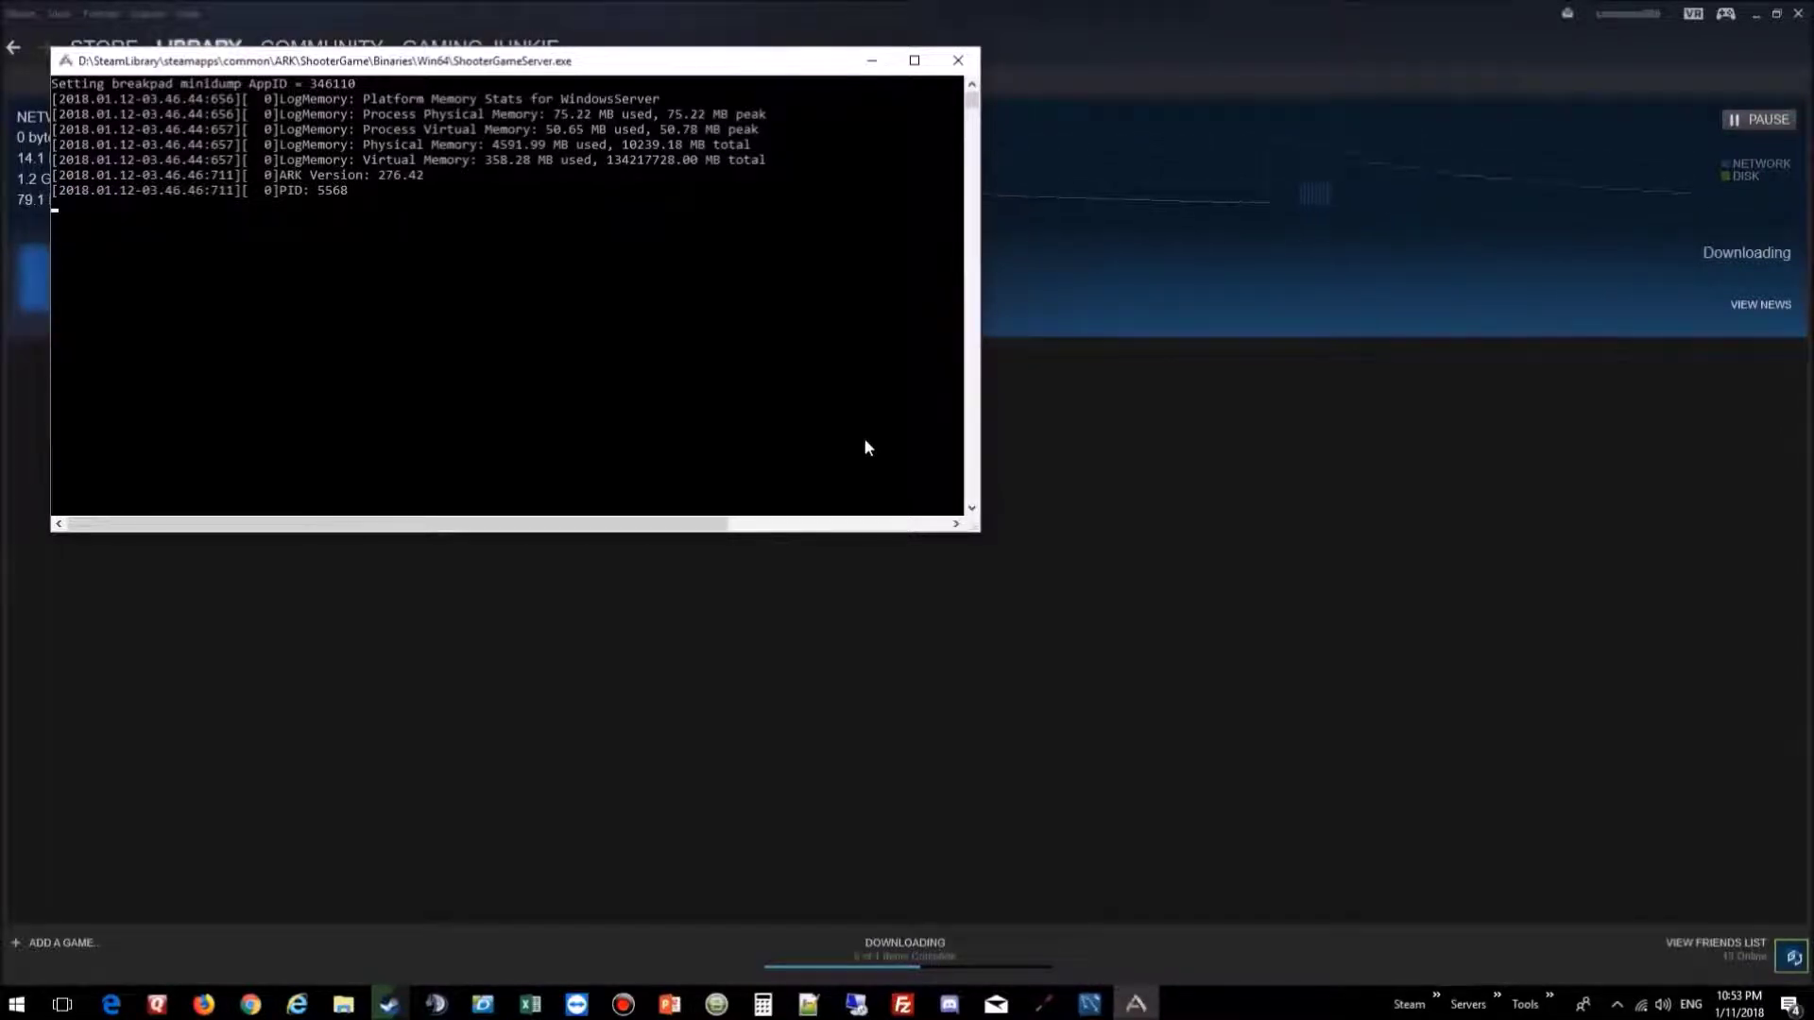
Step: Wait until the ShooterGameServer console reports Primal Game Data loaded, then close it
left_click(250, 1004)
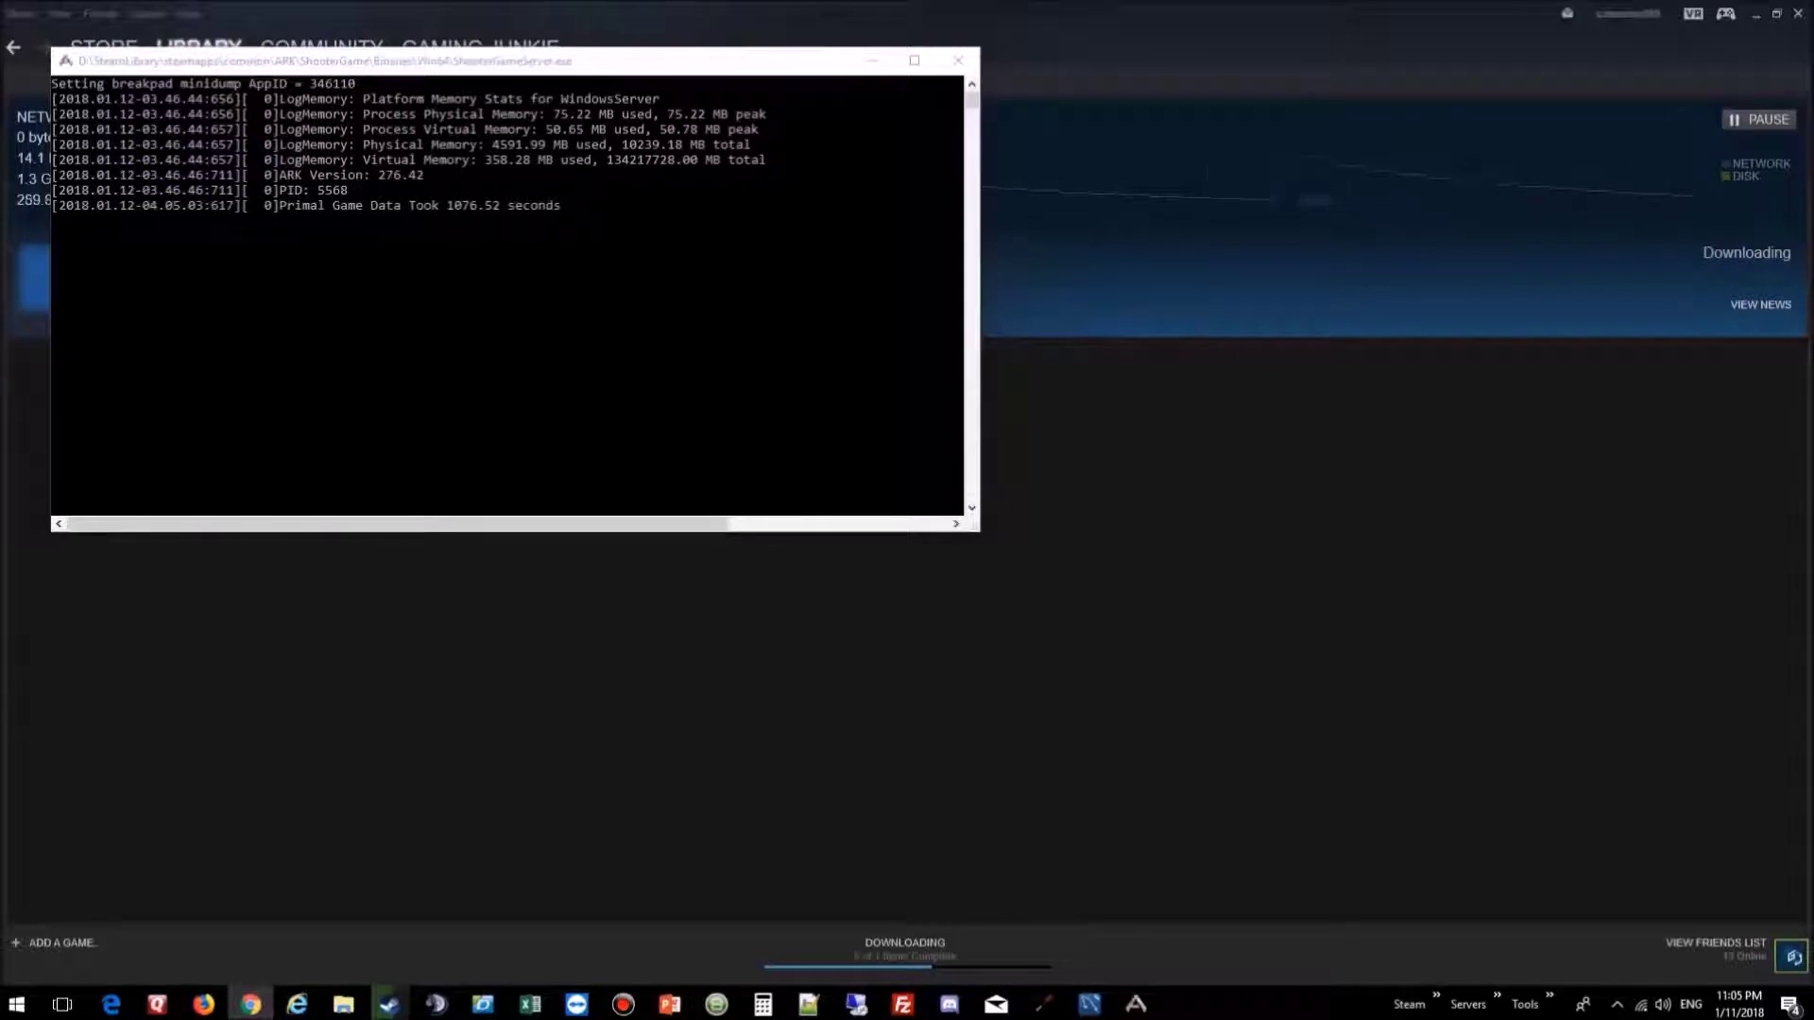
left_click(711, 515)
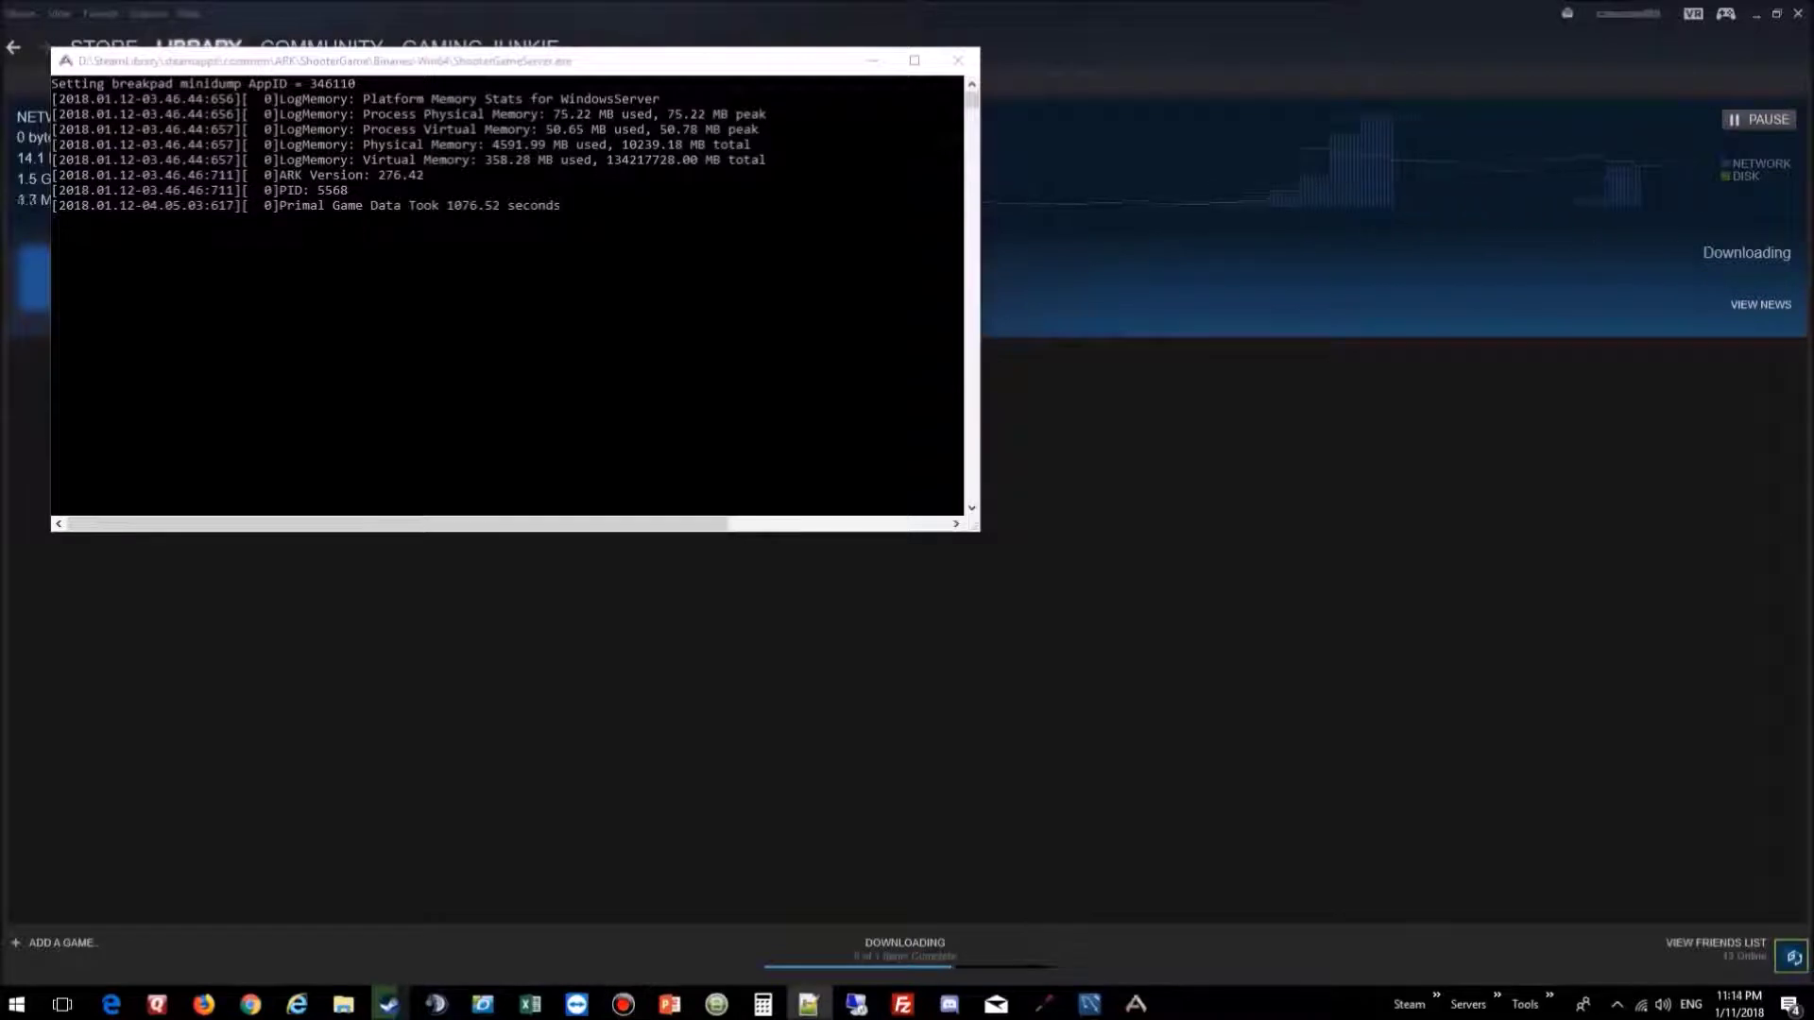
left_click(901, 381)
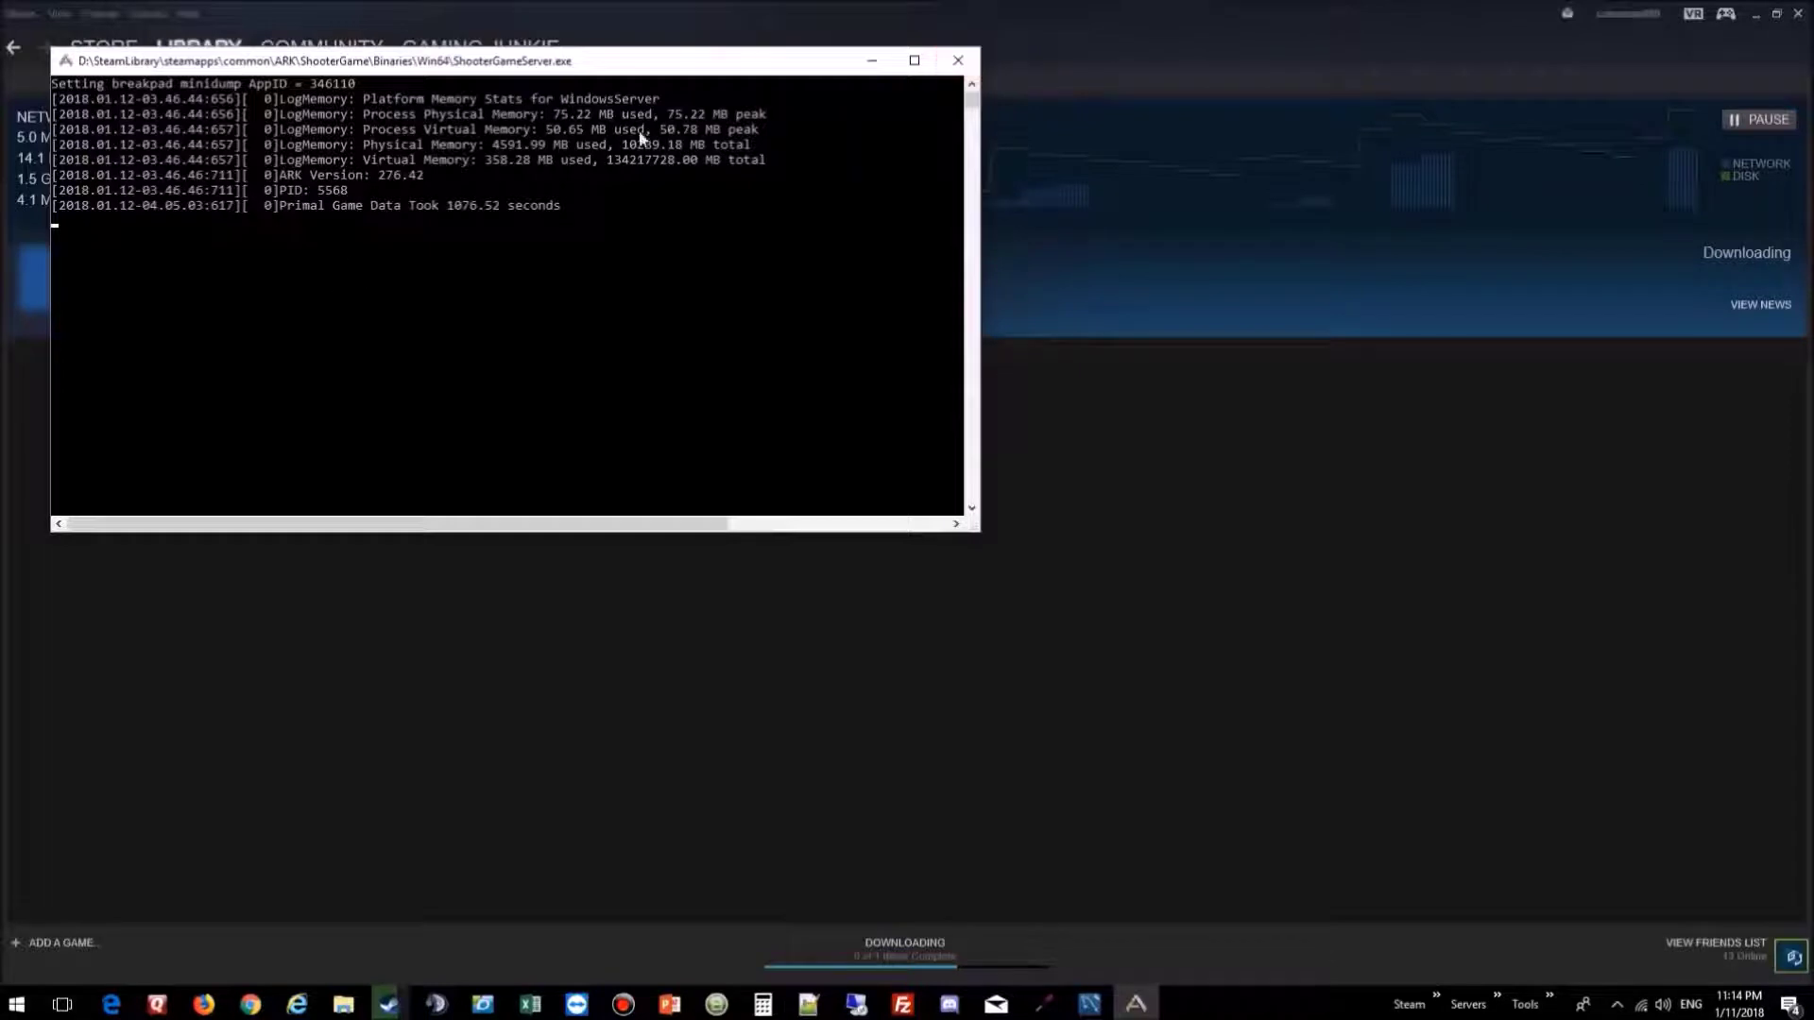
left_click(956, 59)
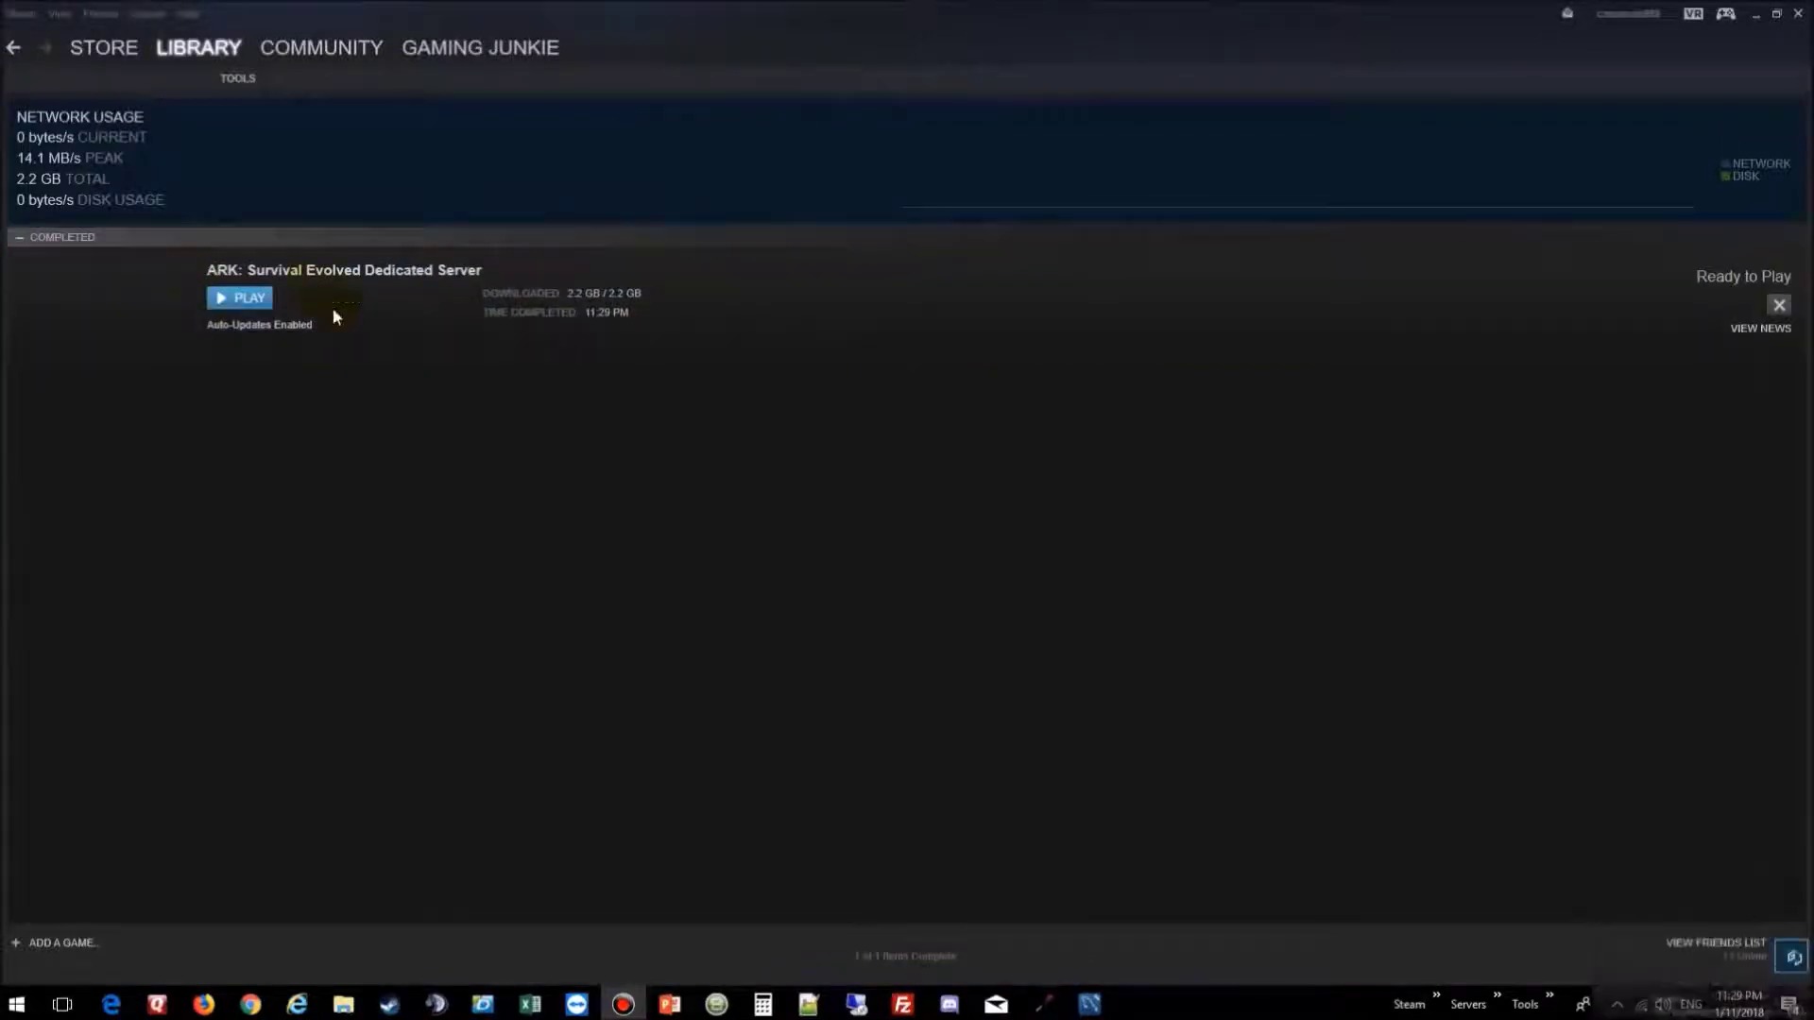
Step: Close Steam and copy the Saved folder from the ARK game's ShooterGame folder
left_click(1778, 304)
left_click(1797, 14)
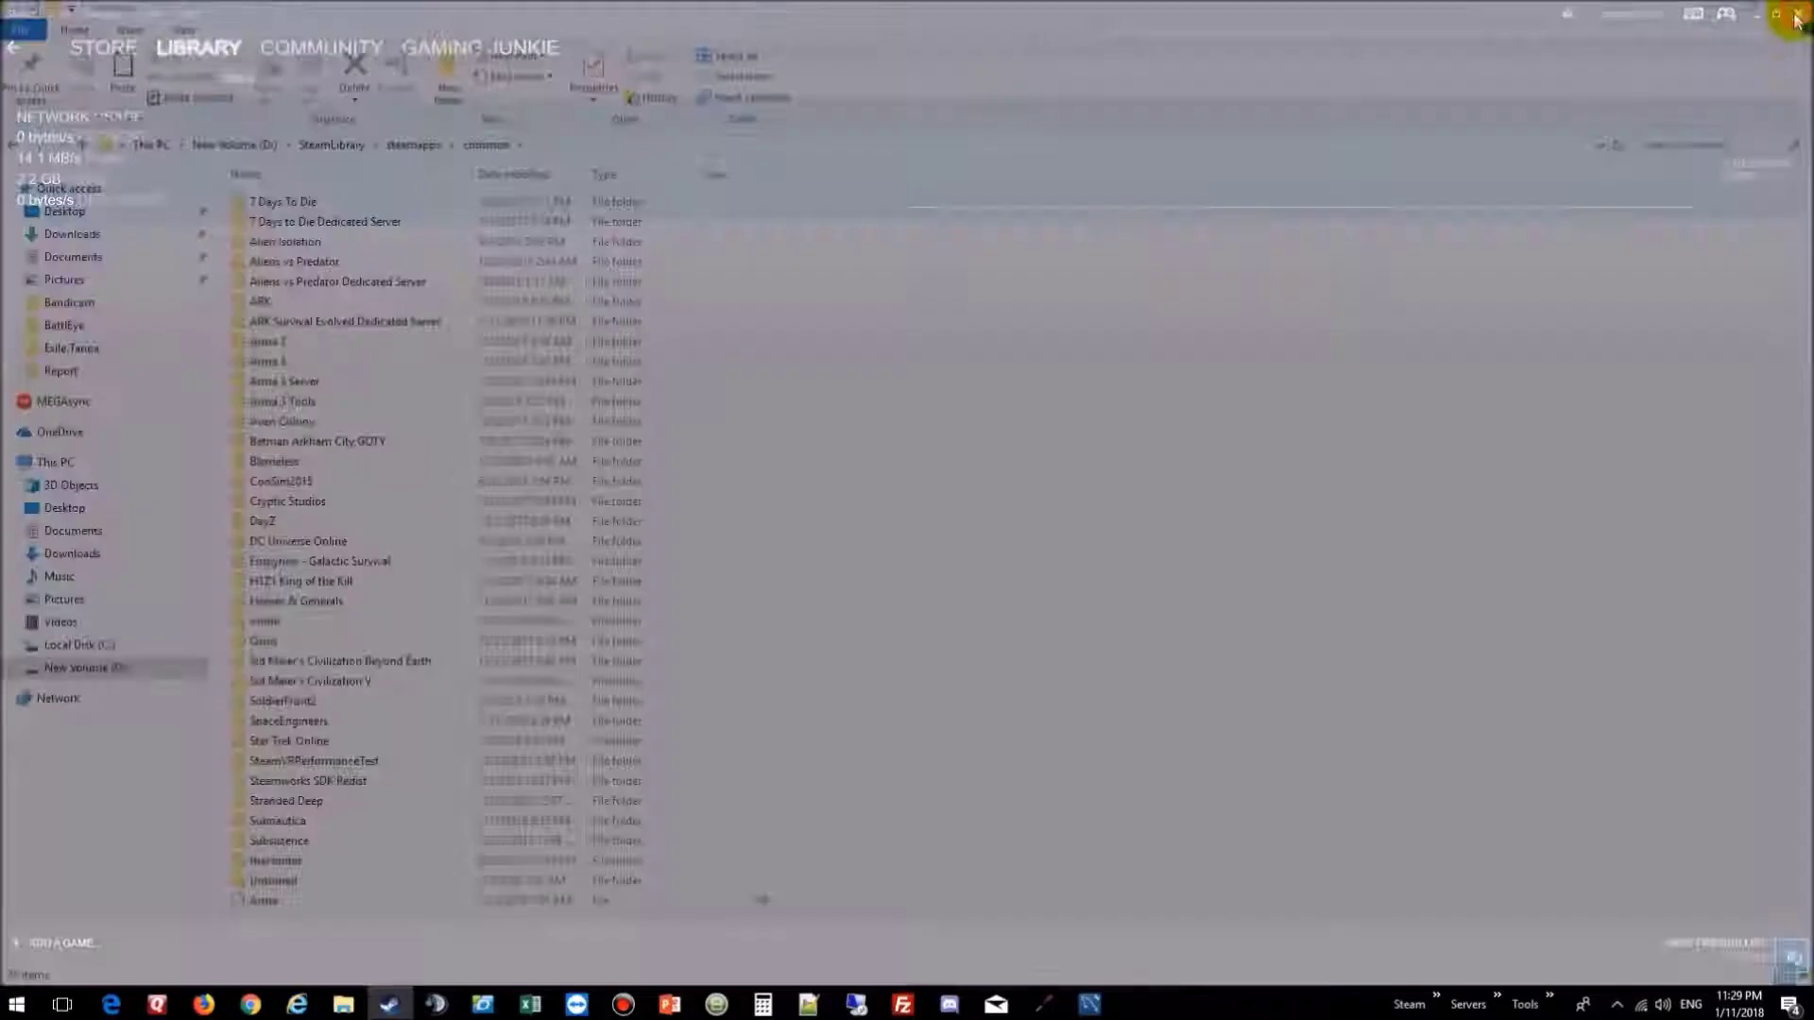
double_click(264, 310)
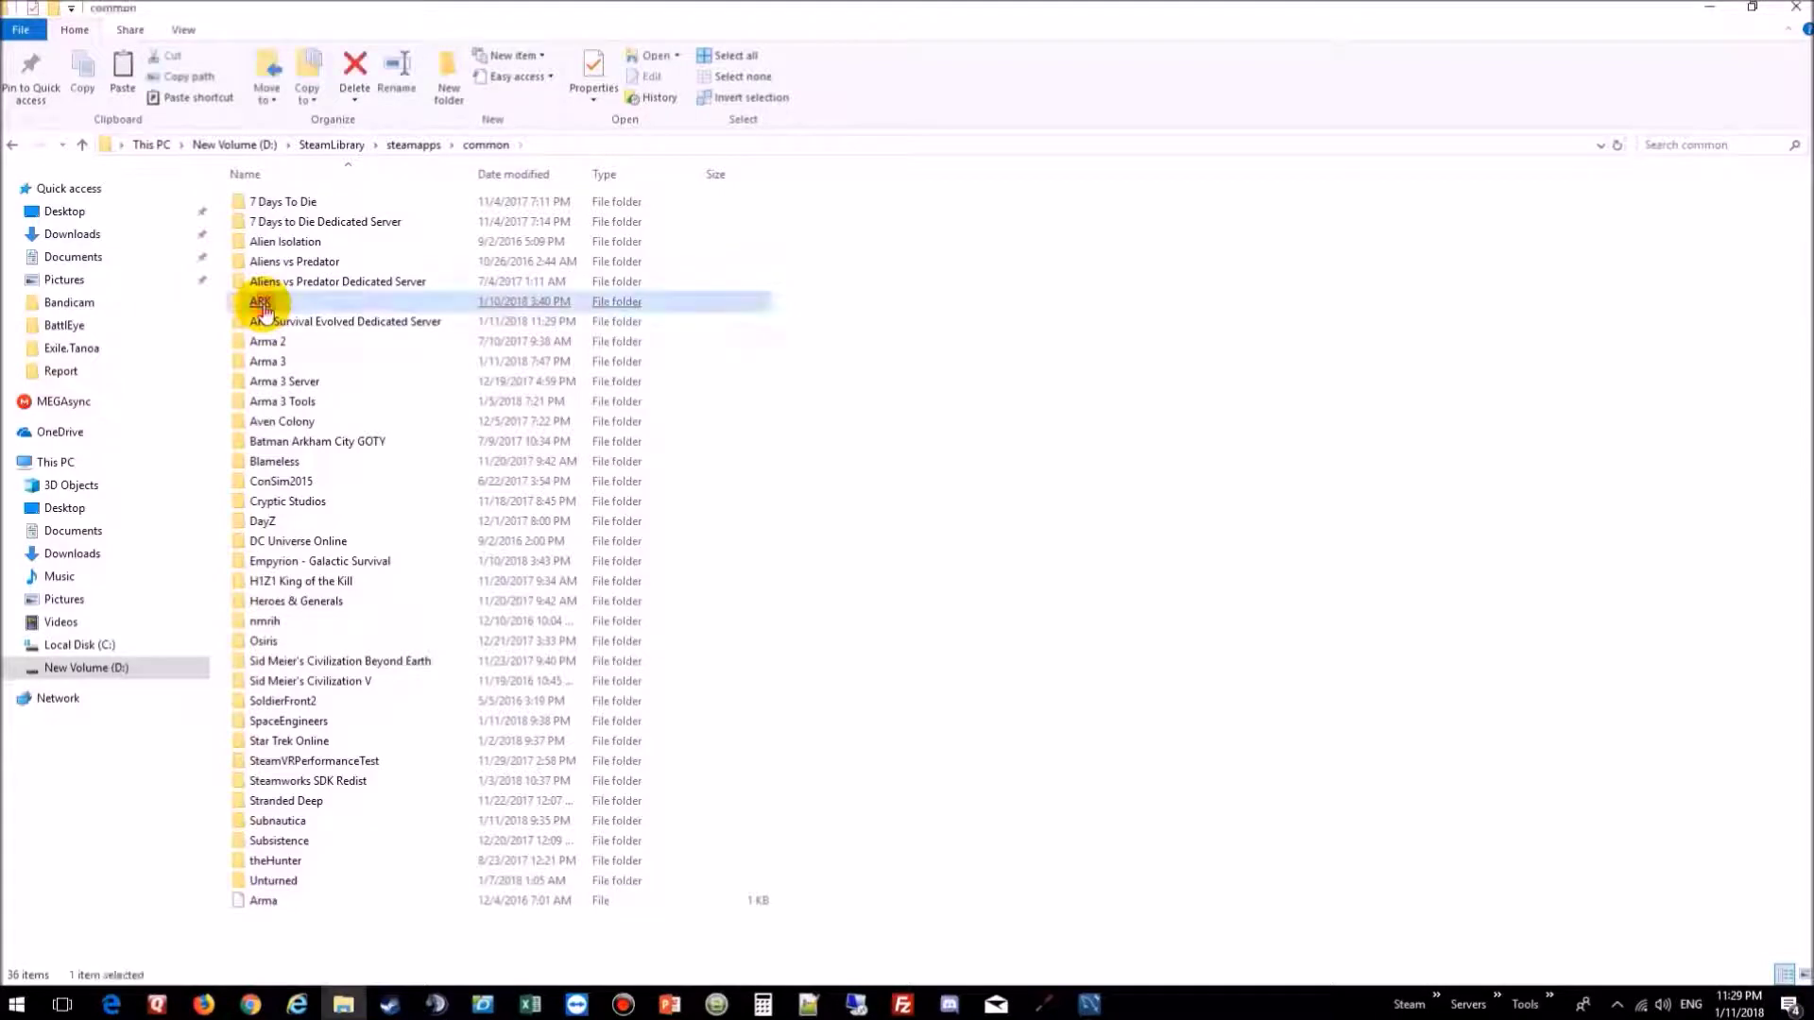
double_click(307, 243)
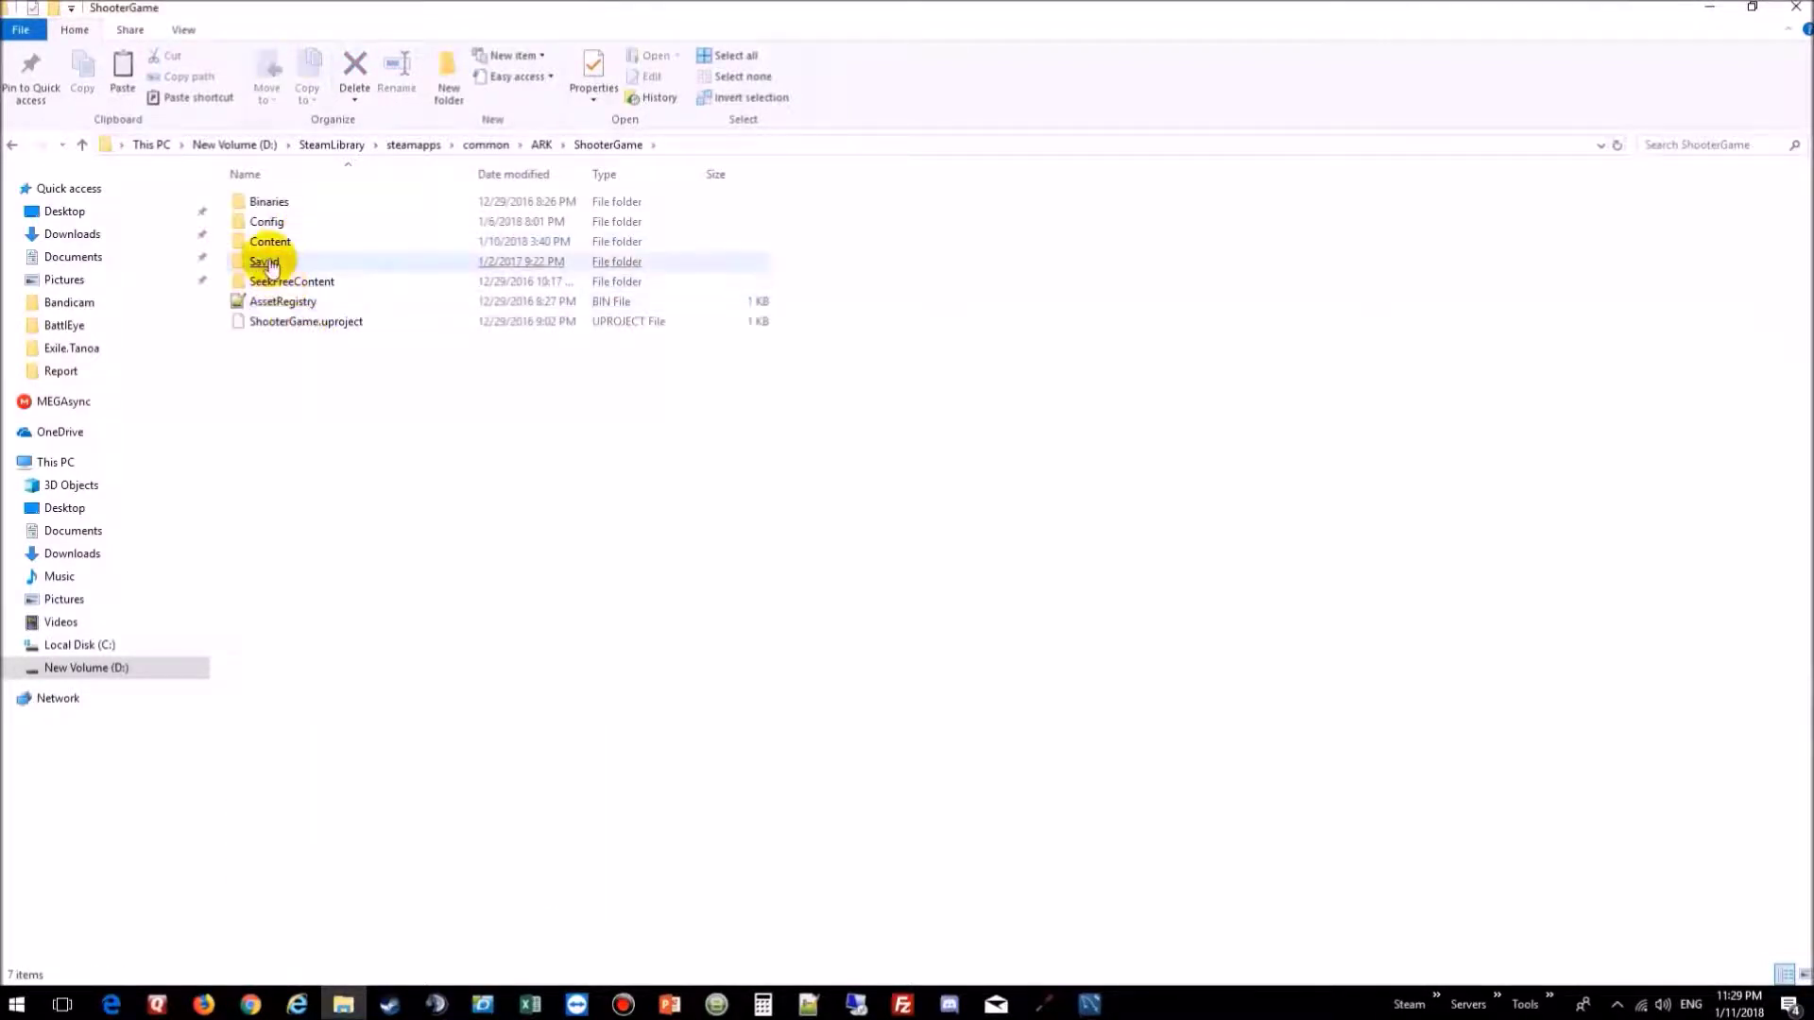
left_click(269, 263)
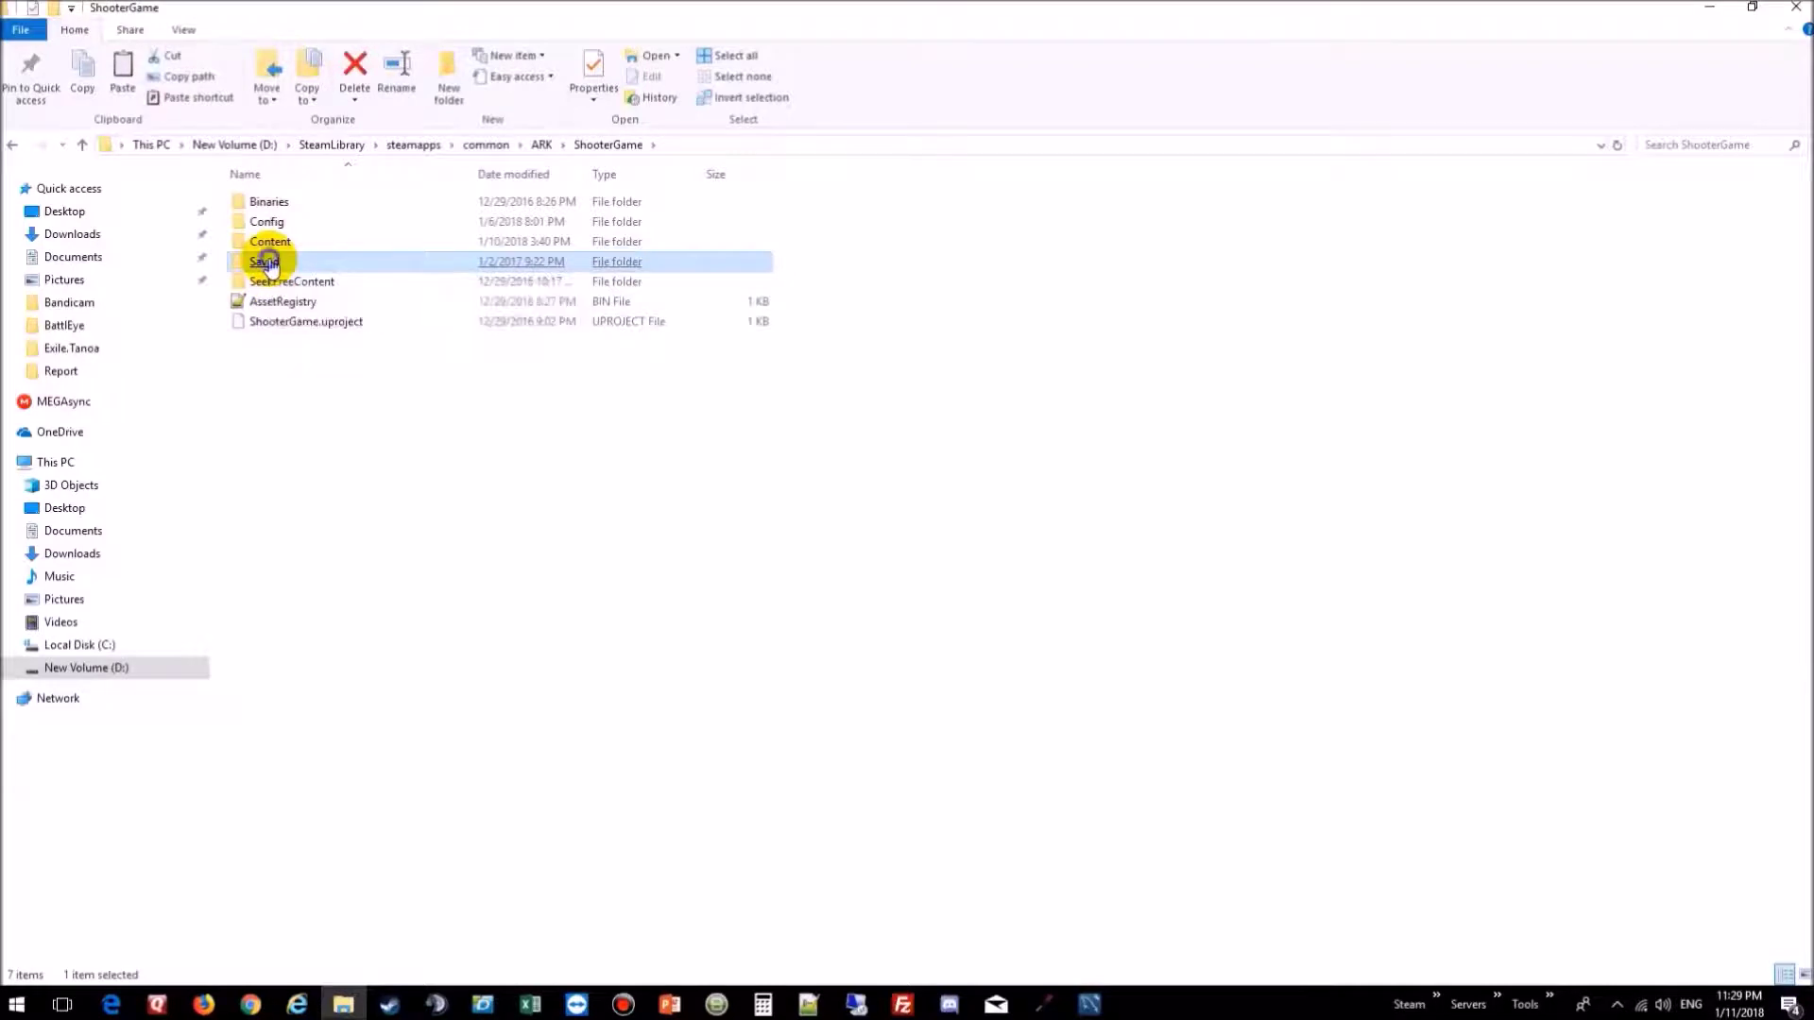
right_click(269, 263)
left_click(315, 592)
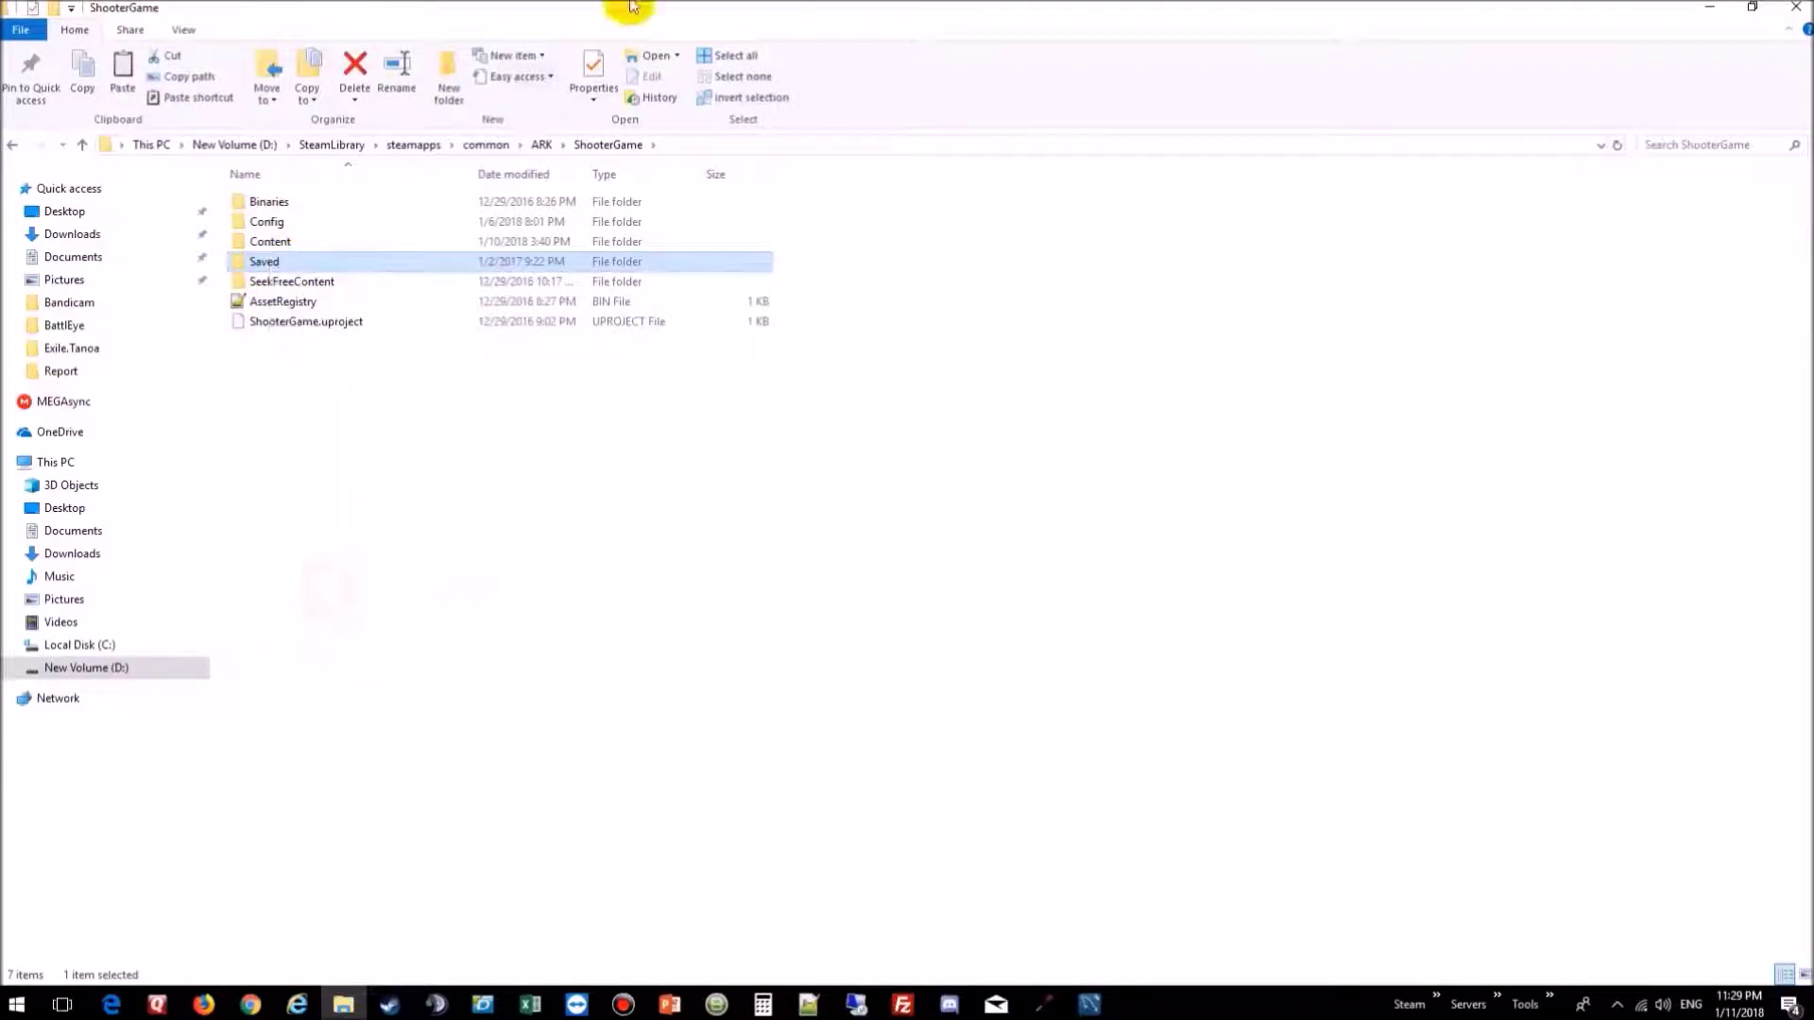
Step: Paste Saved into ARK Survival Evolved Dedicated Server\ShooterGame
left_click(487, 147)
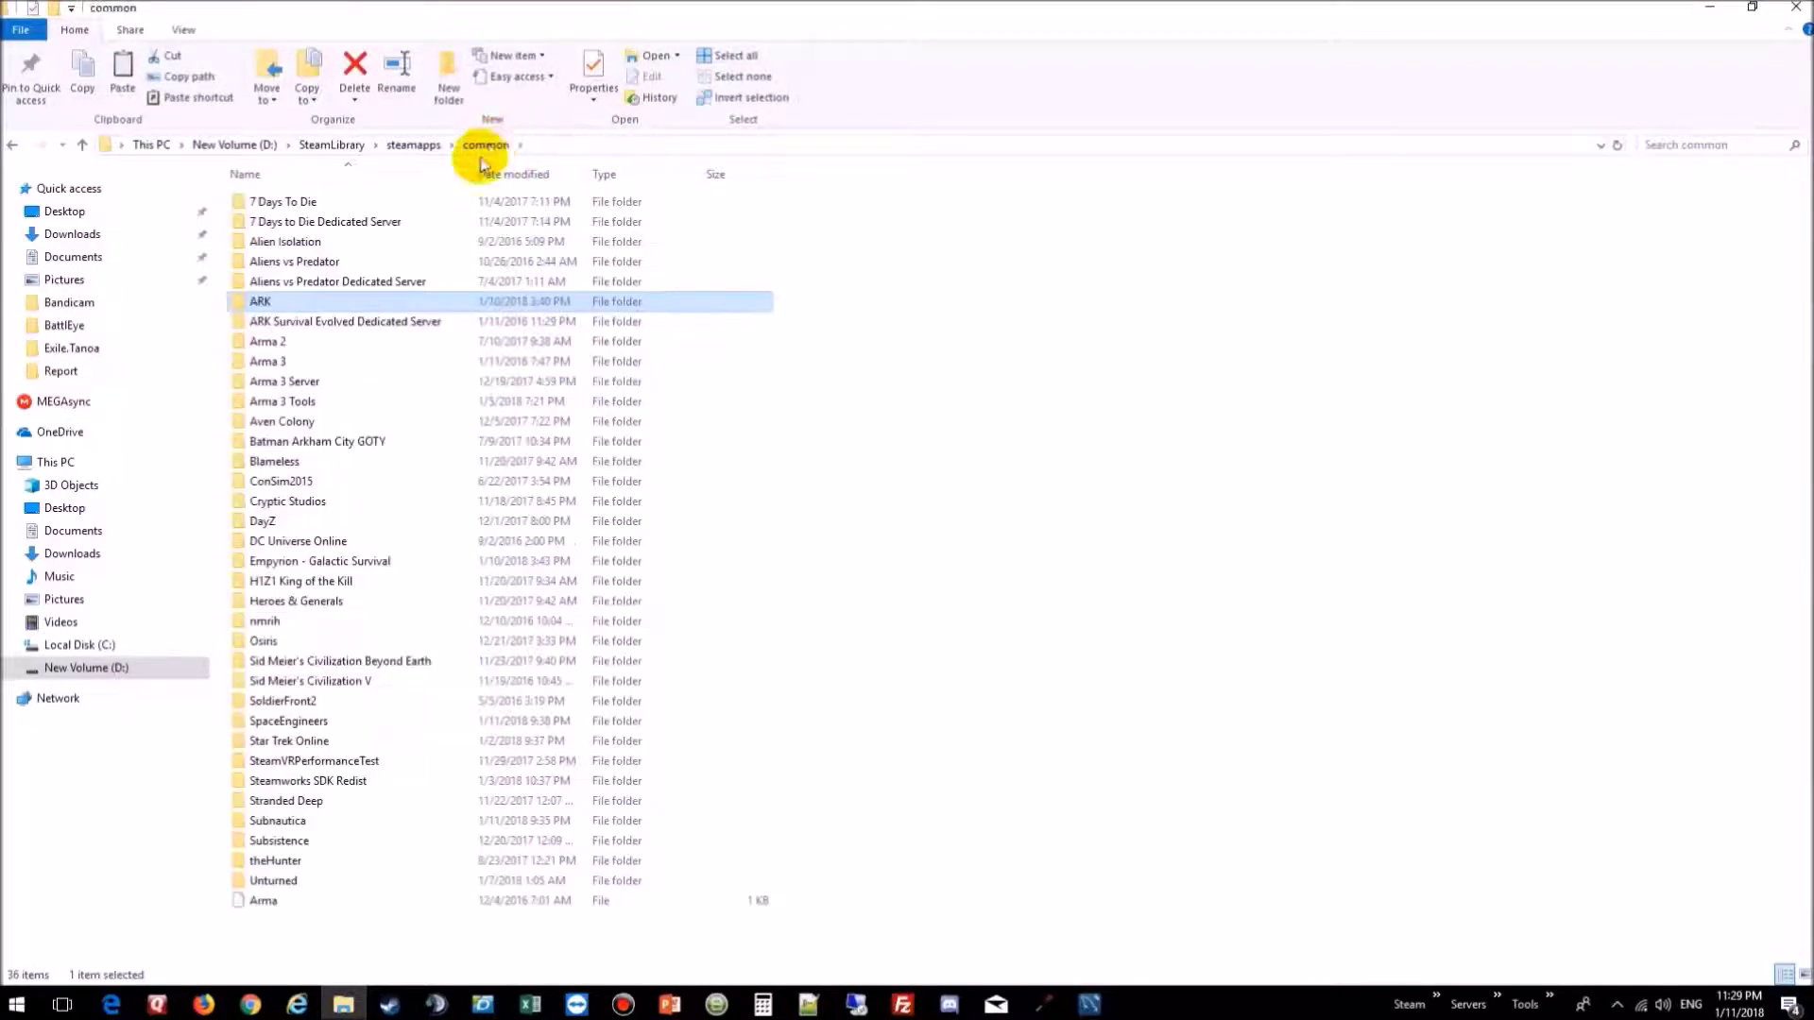
left_click(322, 326, "ctrl")
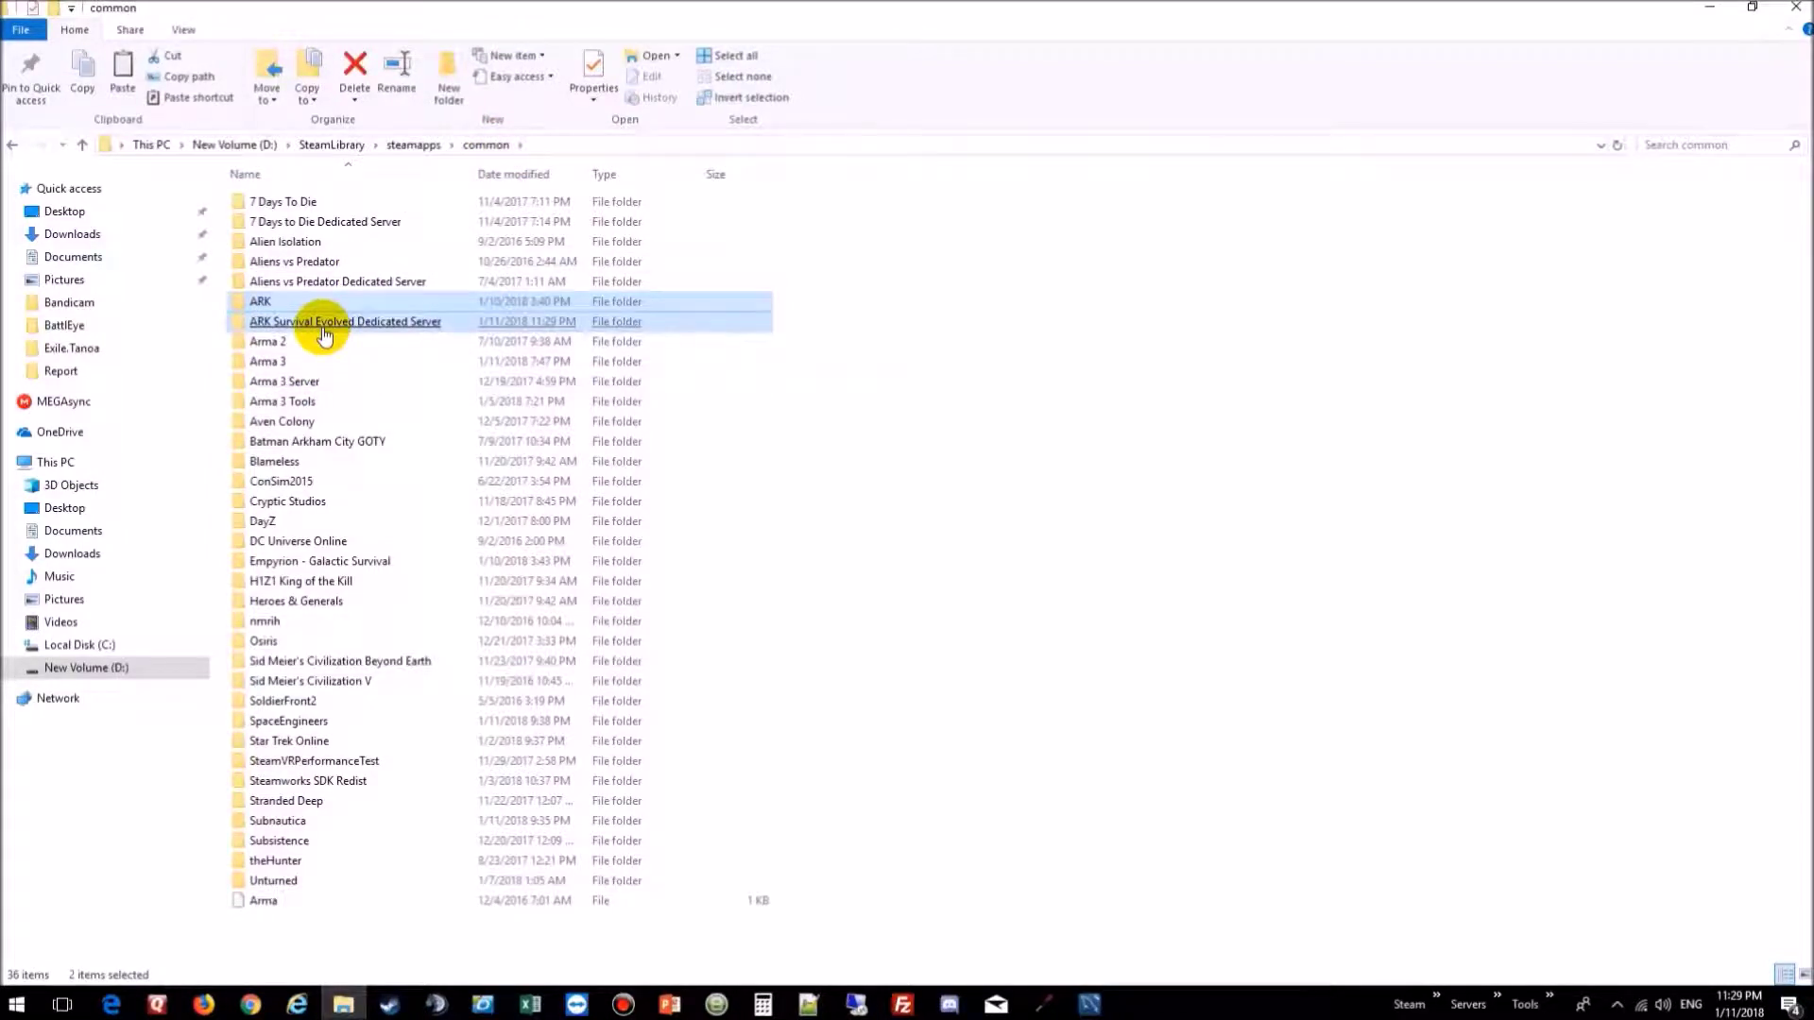
double_click(322, 325)
left_click(322, 326)
left_click(294, 222, "ctrl")
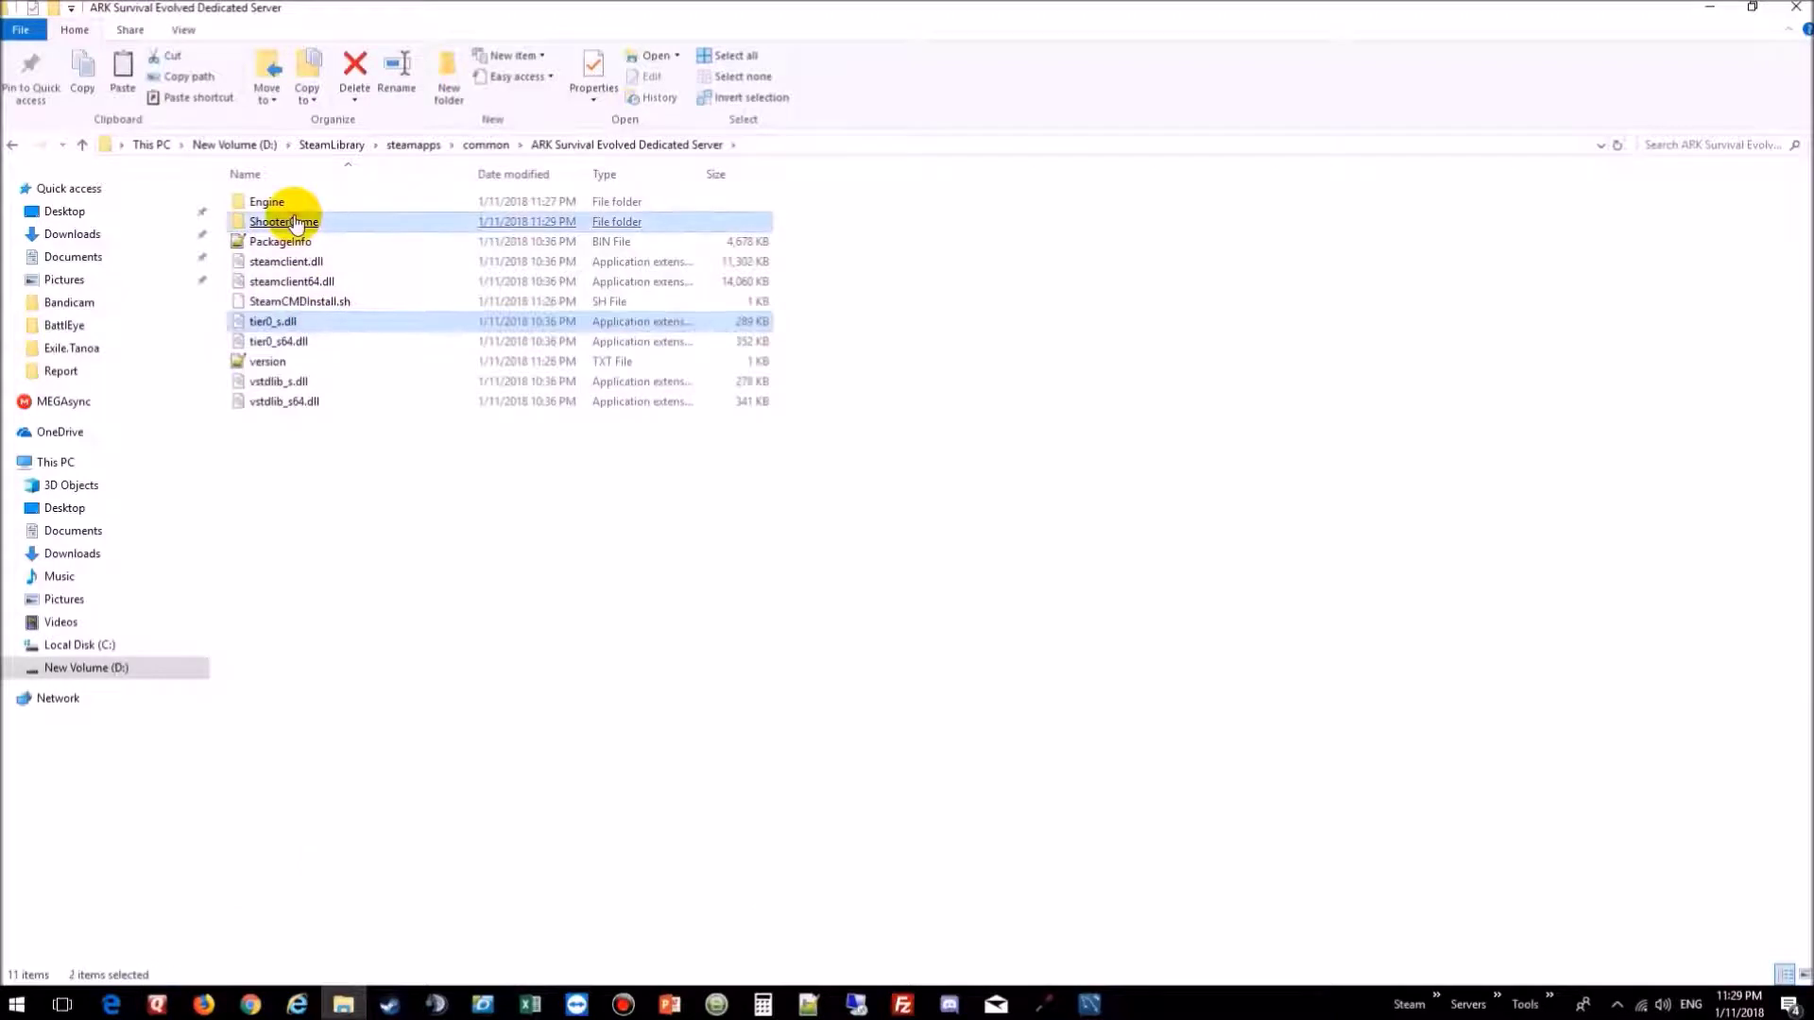
double_click(294, 222)
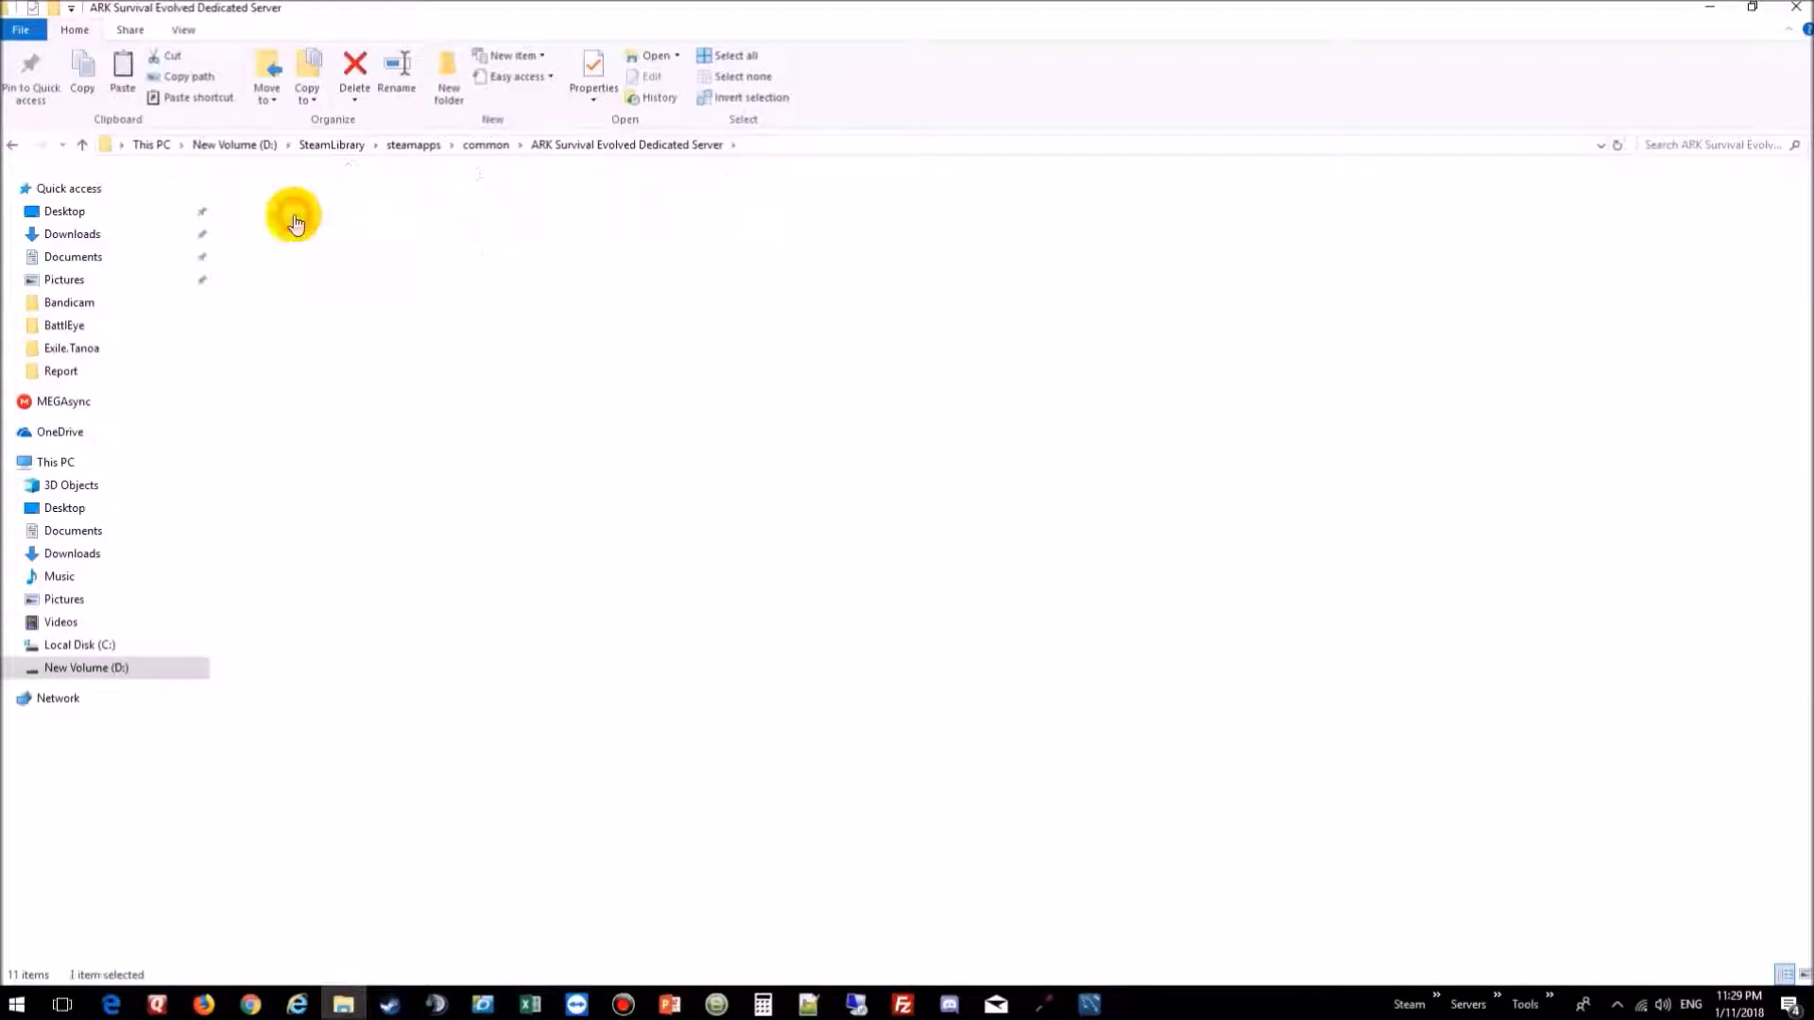
right_click(293, 361)
left_click(351, 521)
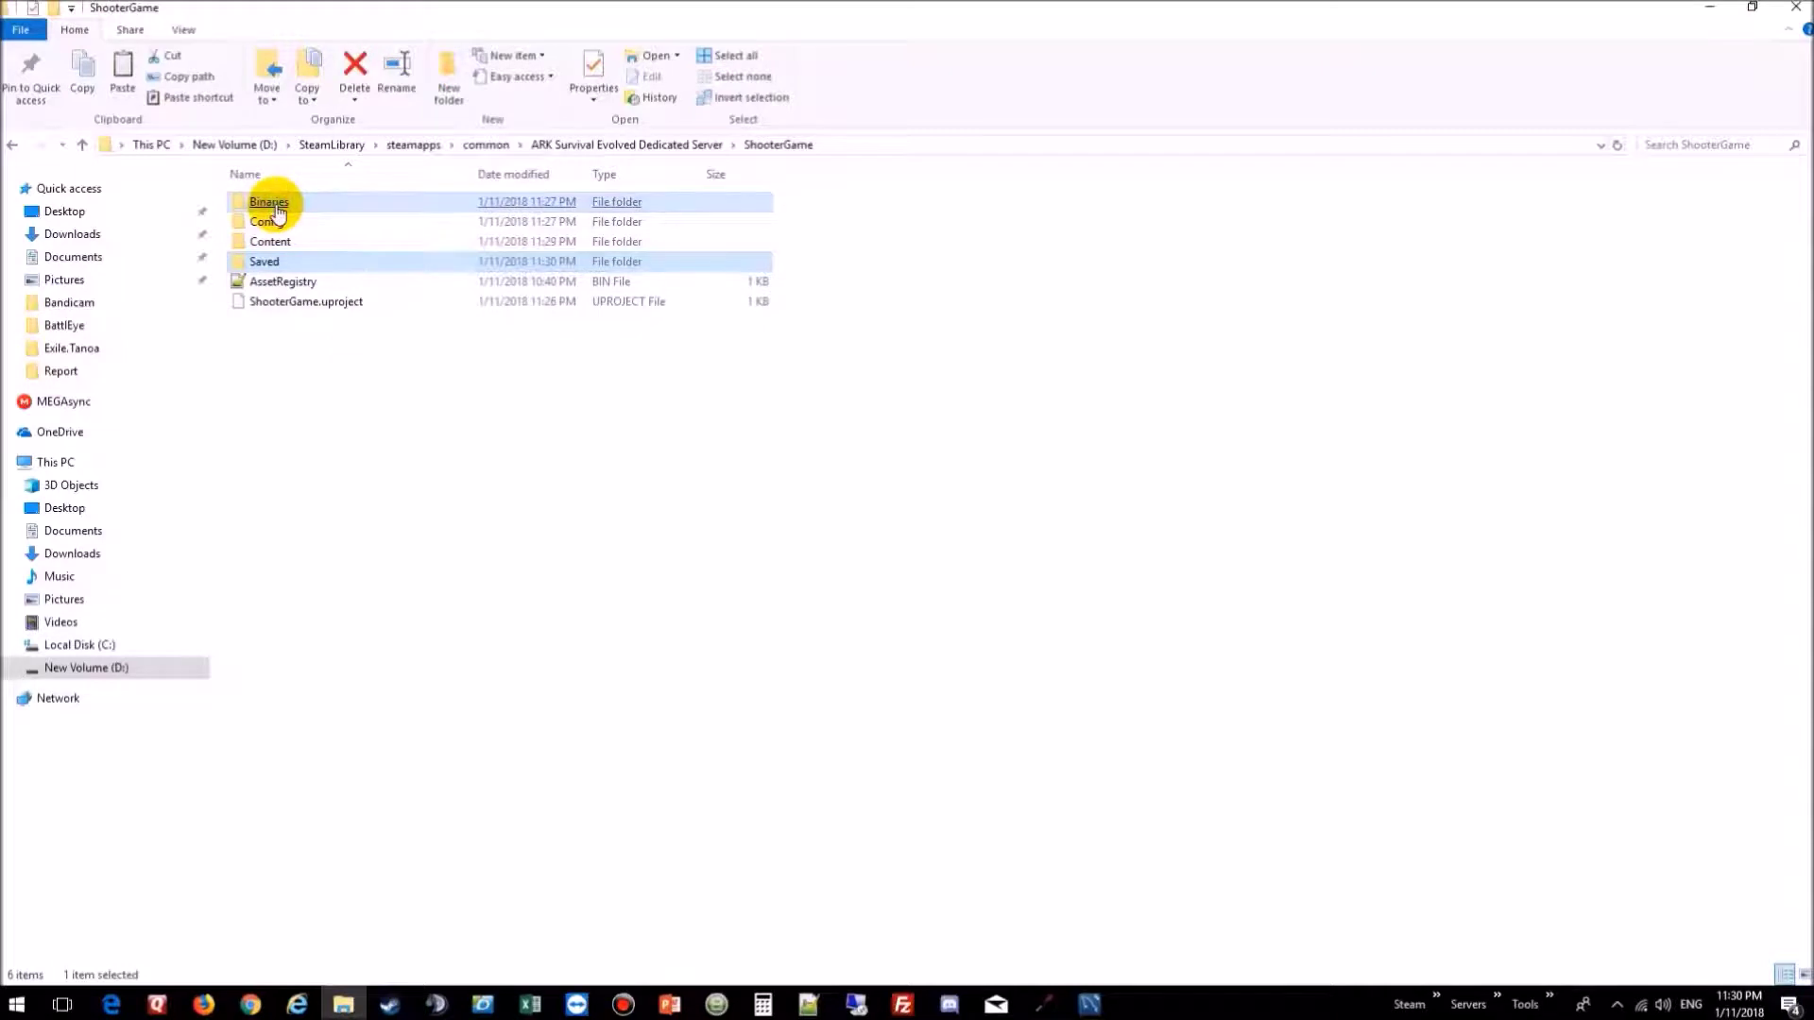
Step: Open the server's Binaries\Win64 folder containing ShooterGameServer
left_click(357, 442)
double_click(269, 204)
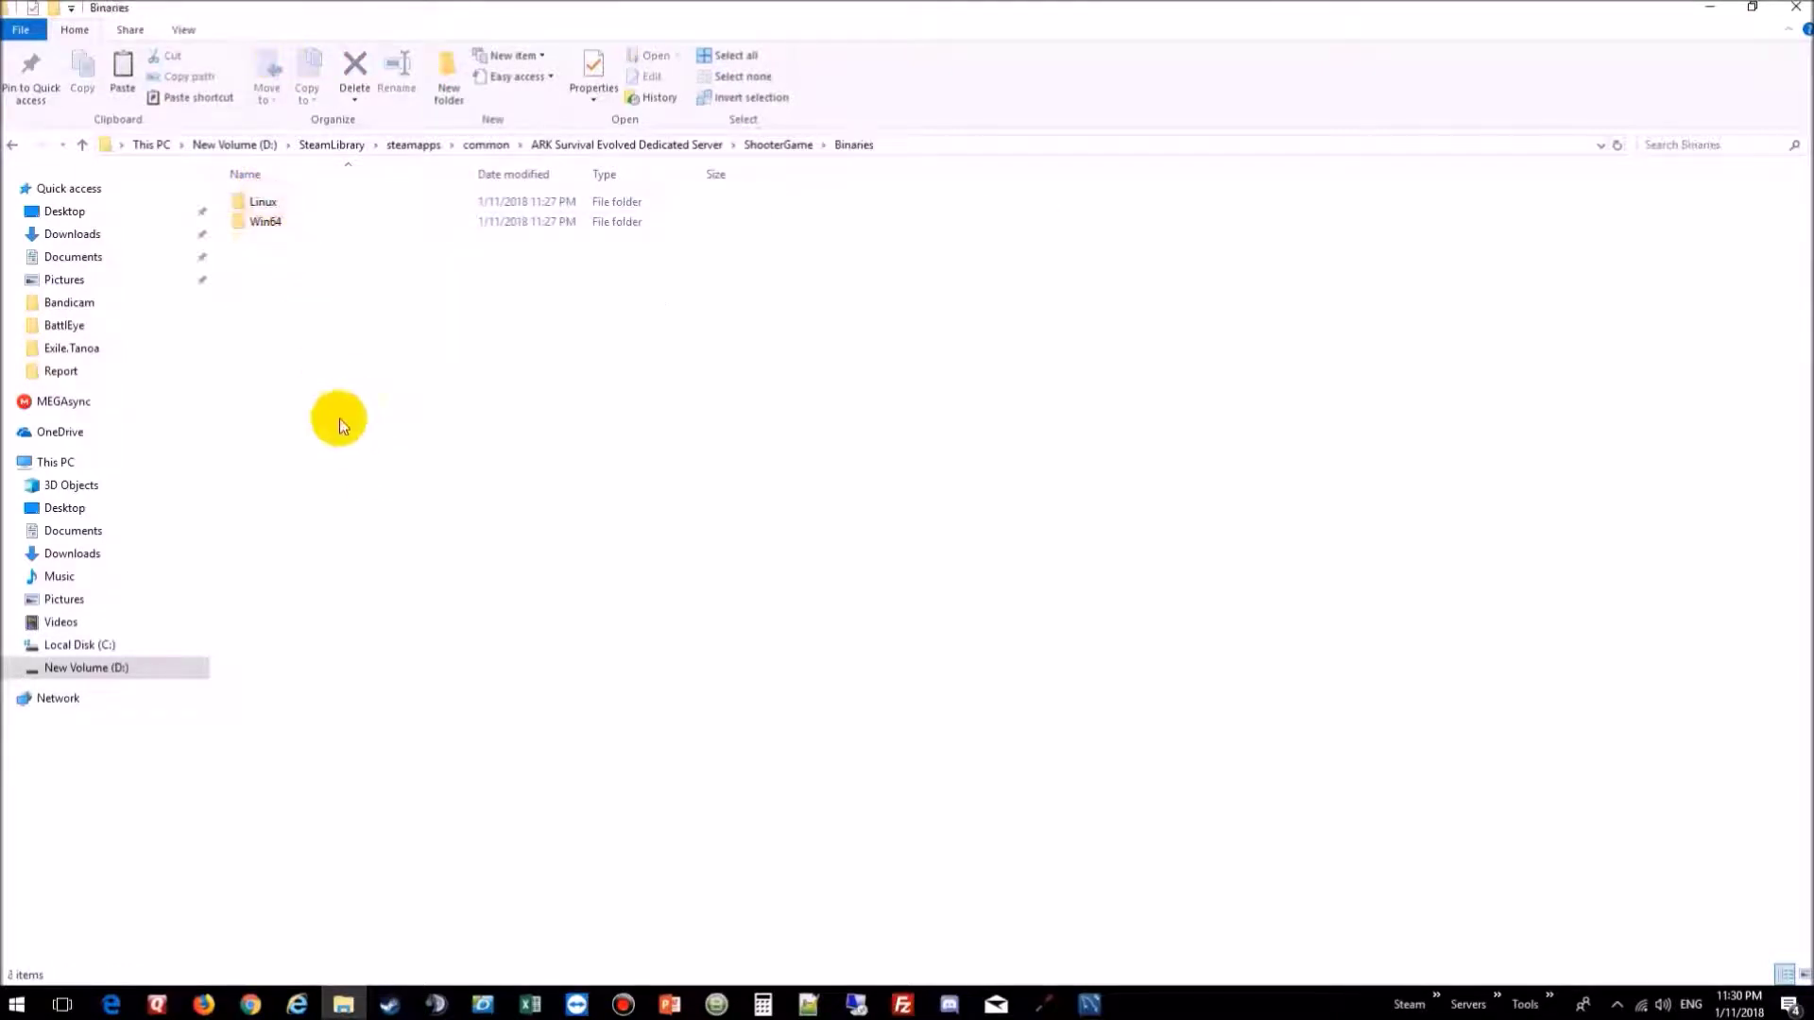
left_click(274, 232)
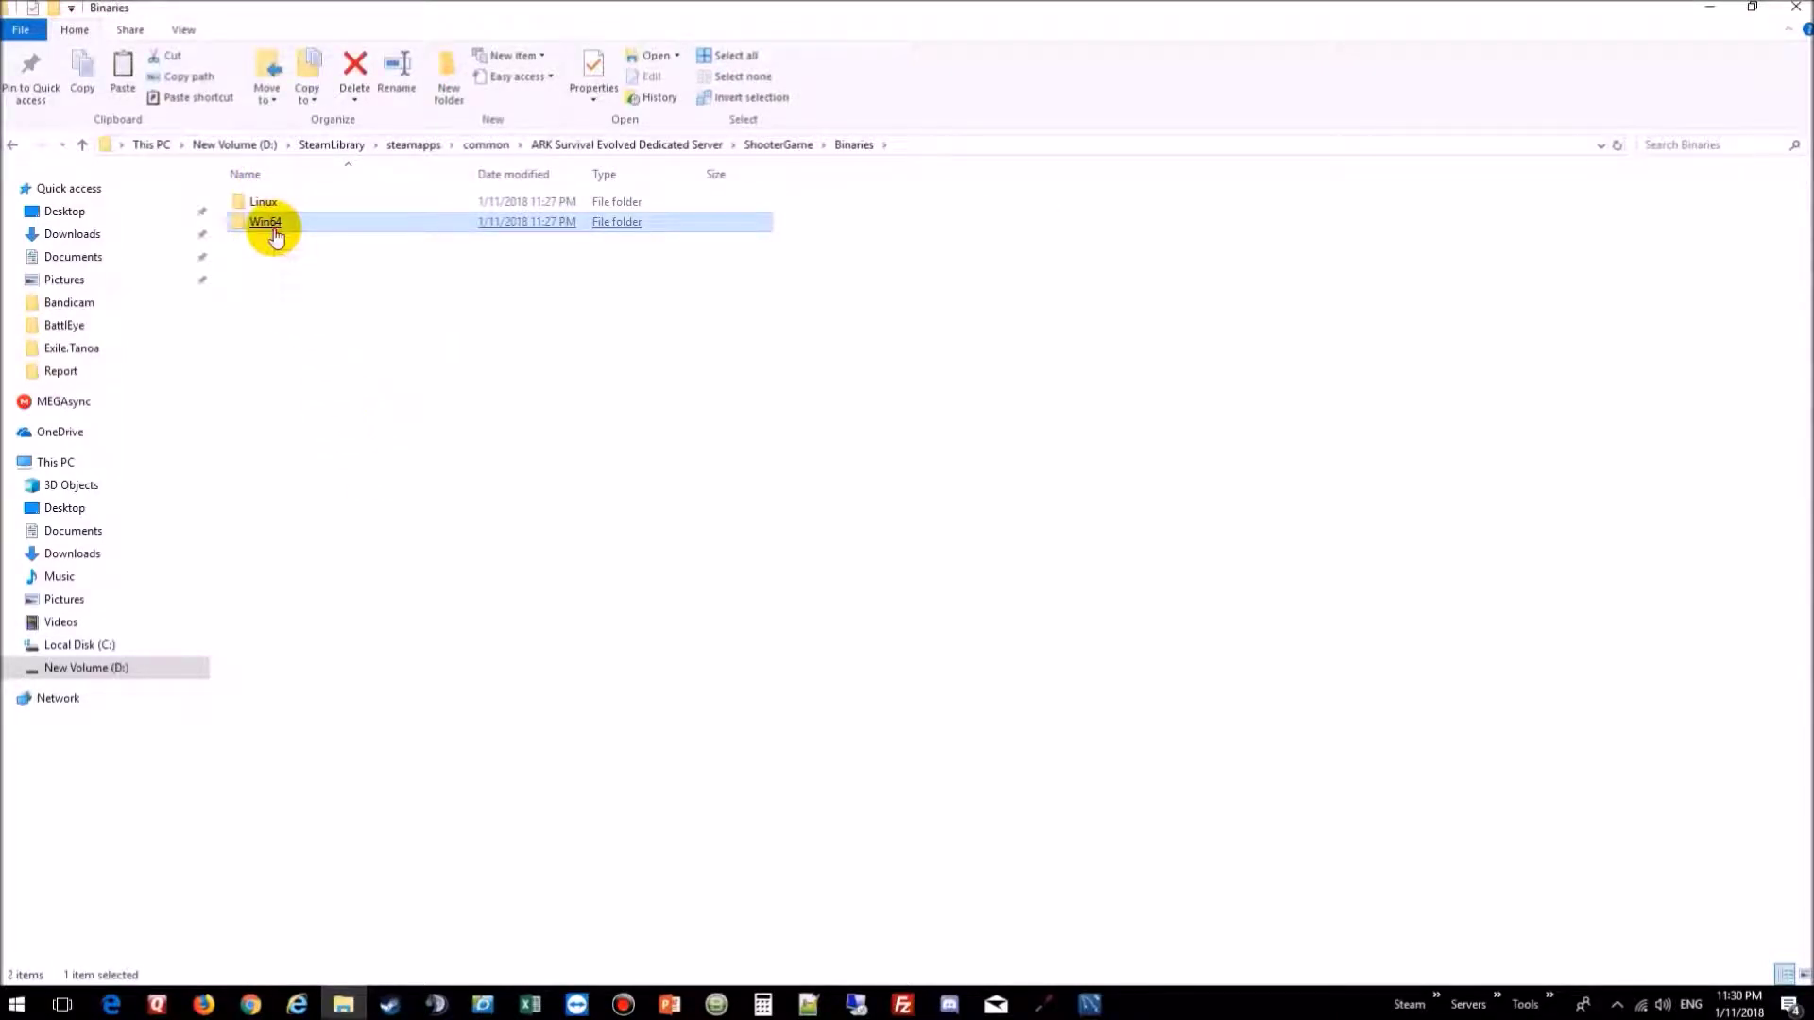
double_click(273, 230)
left_click(275, 206)
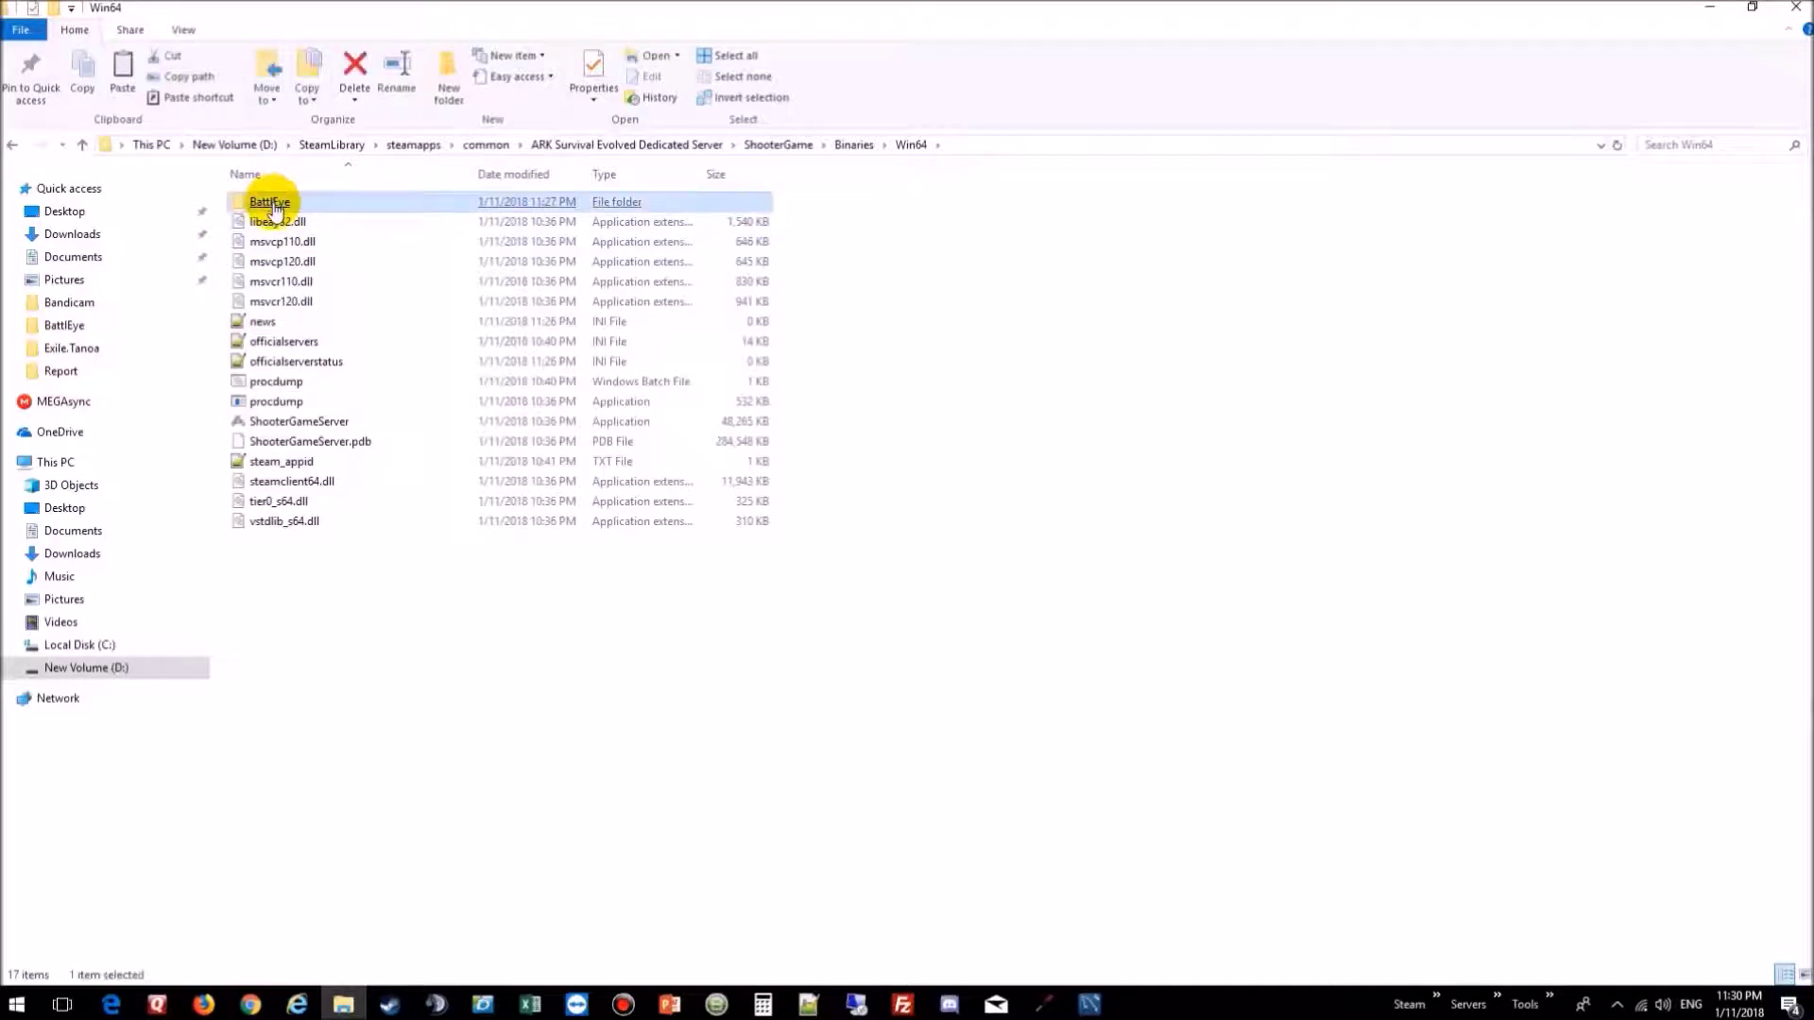
Step: Add a blank text document named 'Startup' in Win64 and open it in Notepad++
right_click(304, 591)
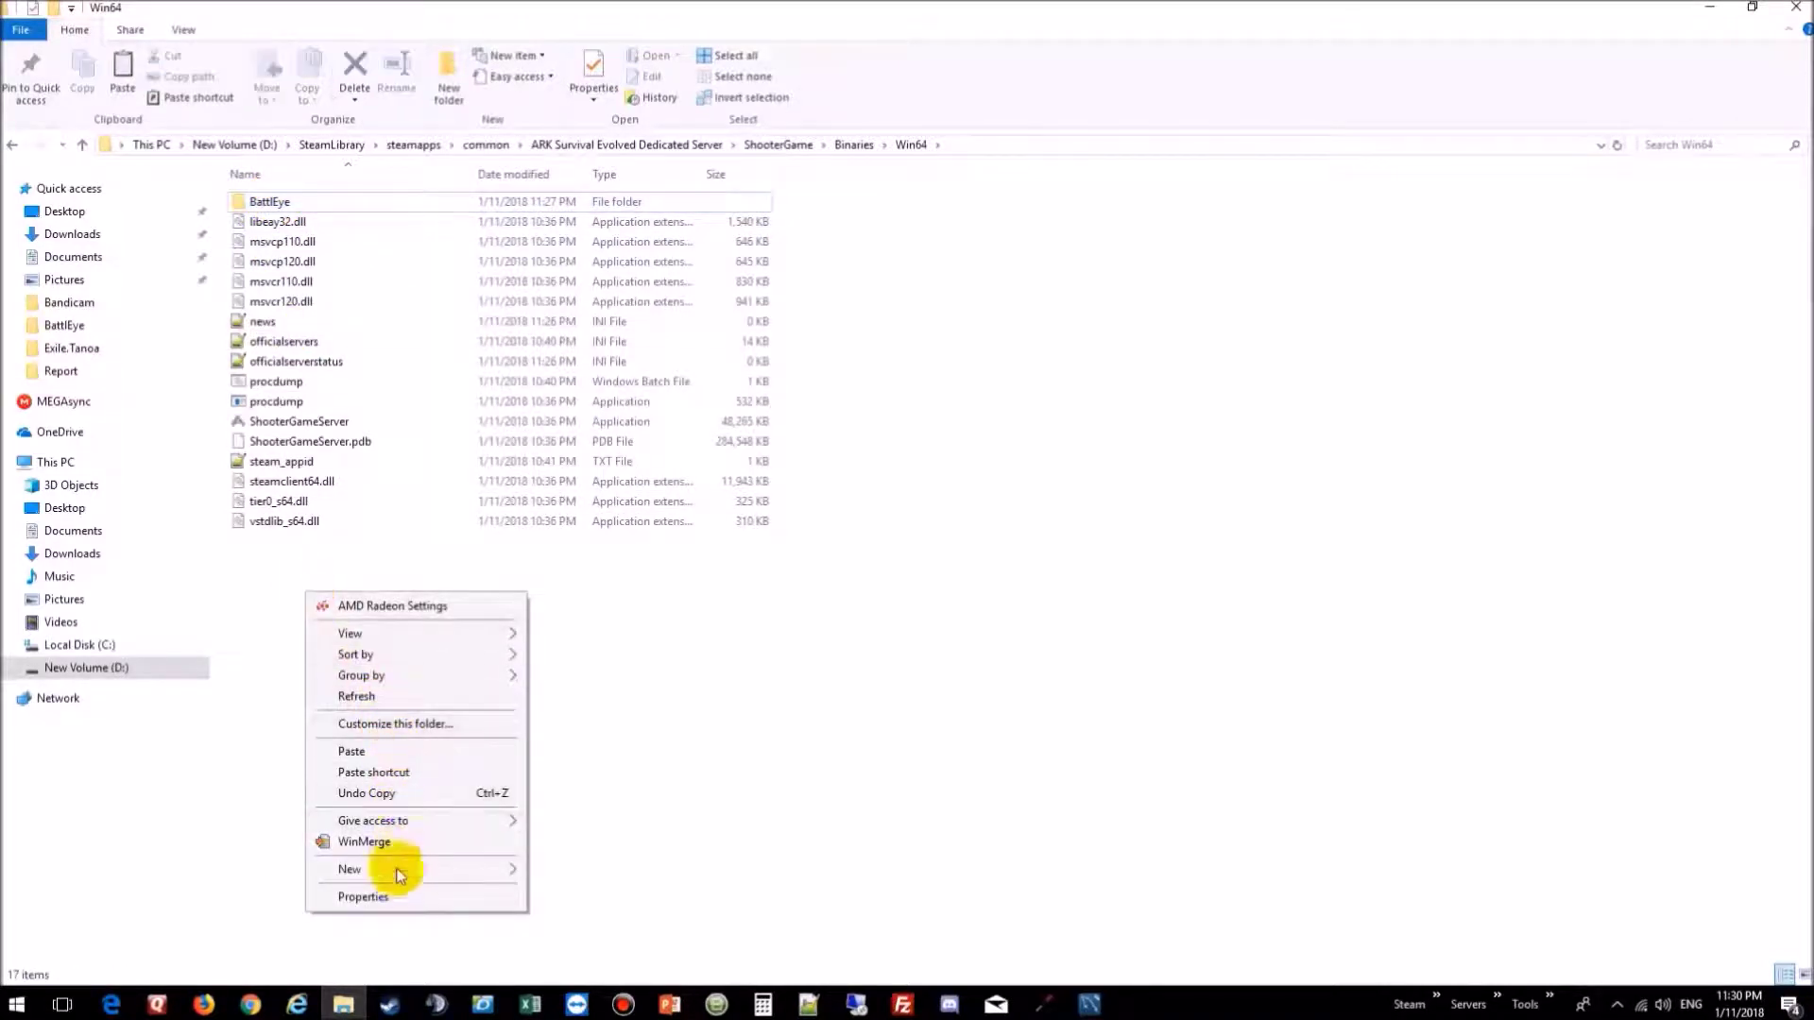
mouse_move(478, 870)
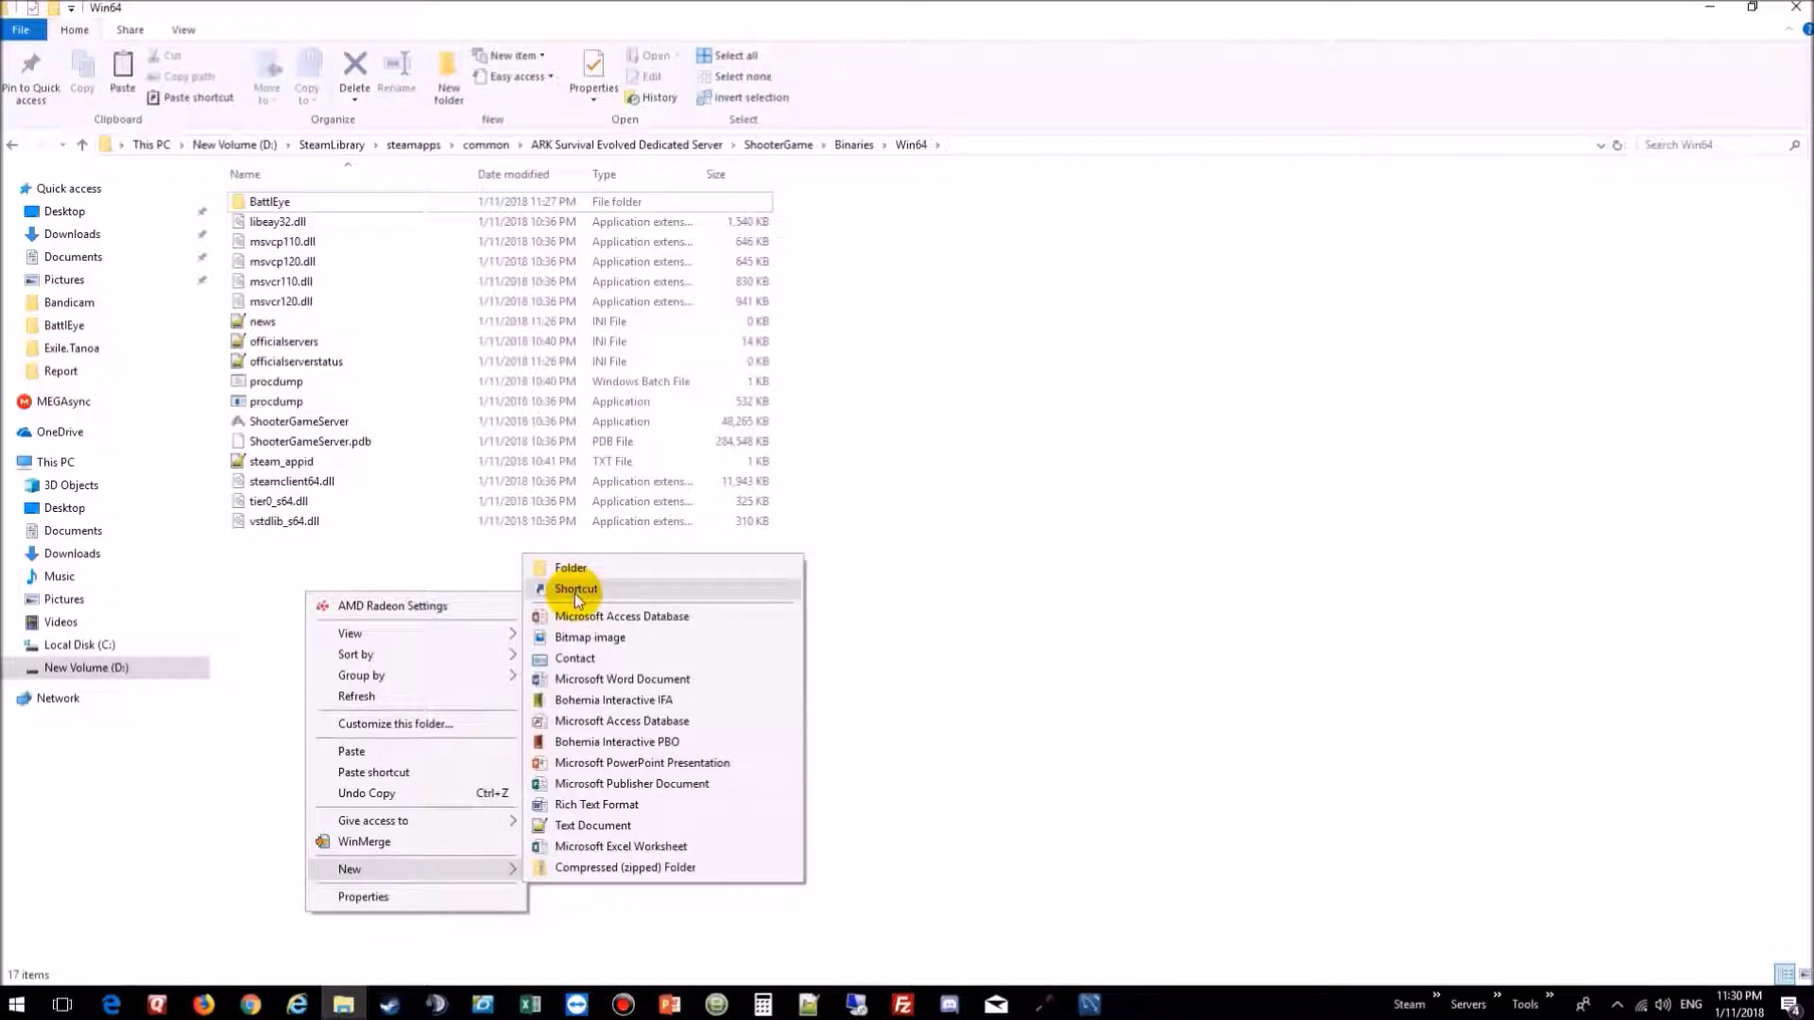
left_click(584, 828)
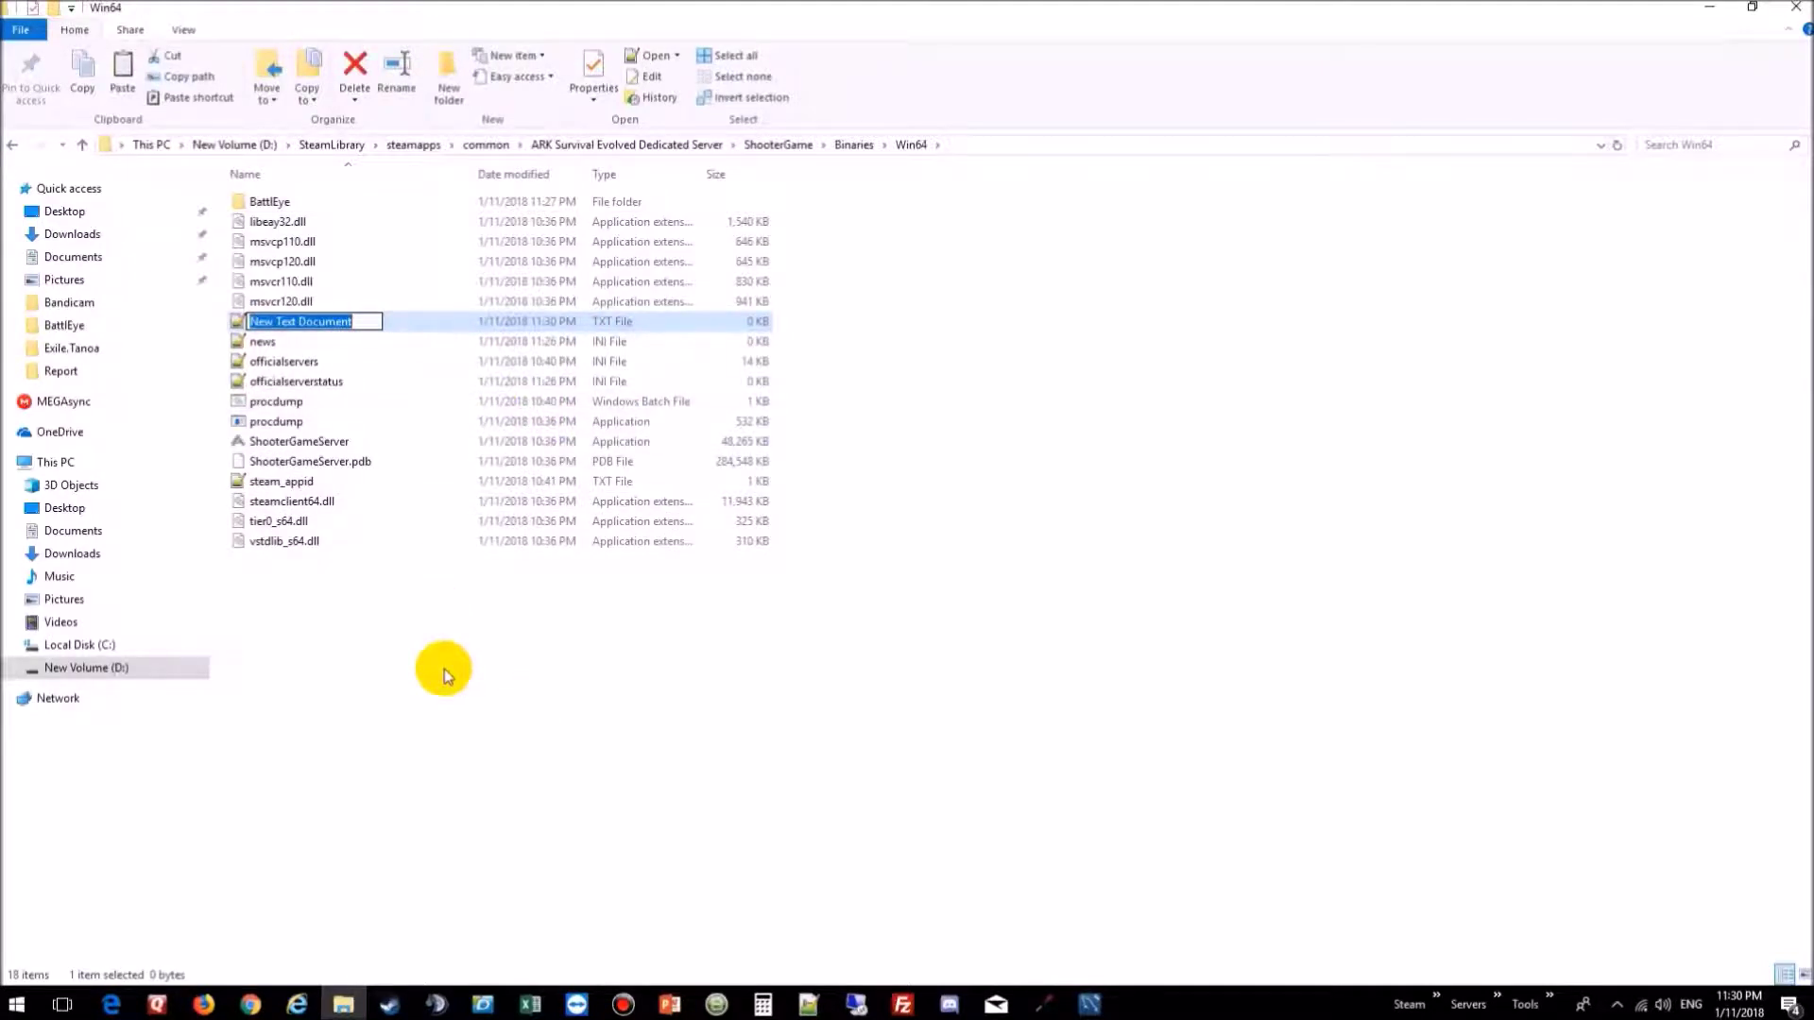
type("S")
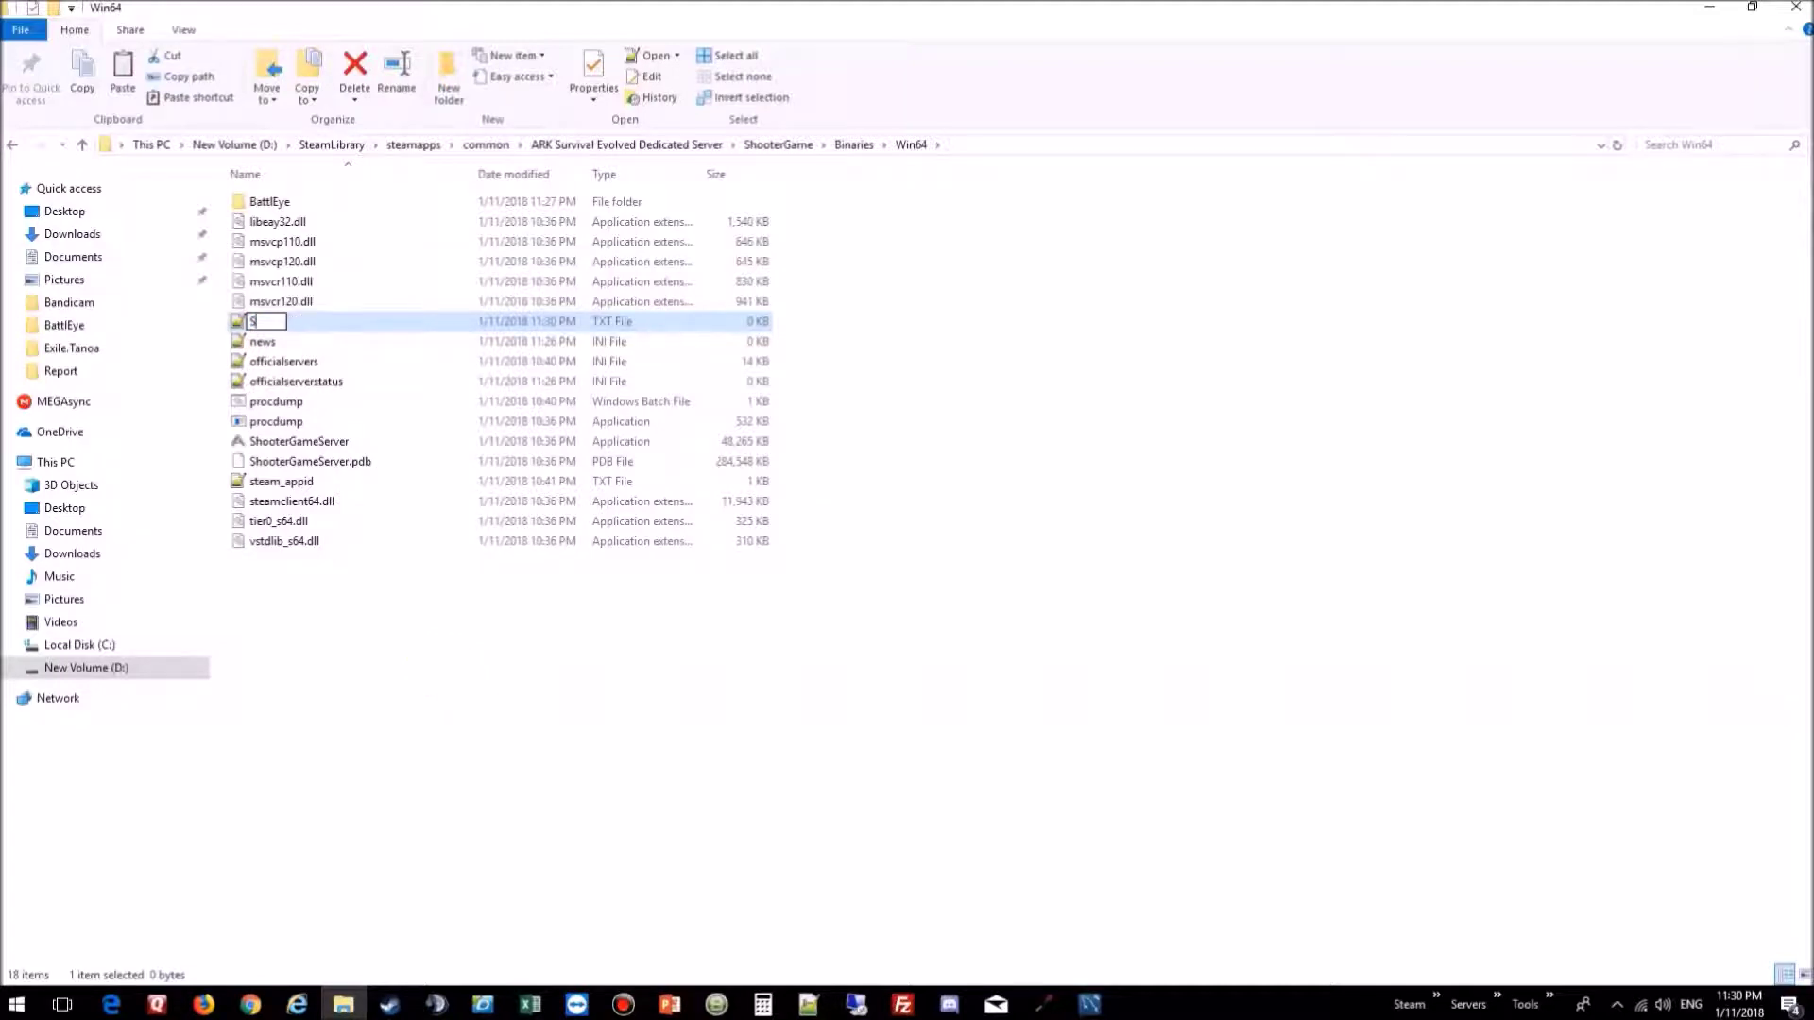
type("tartup")
left_click(490, 740)
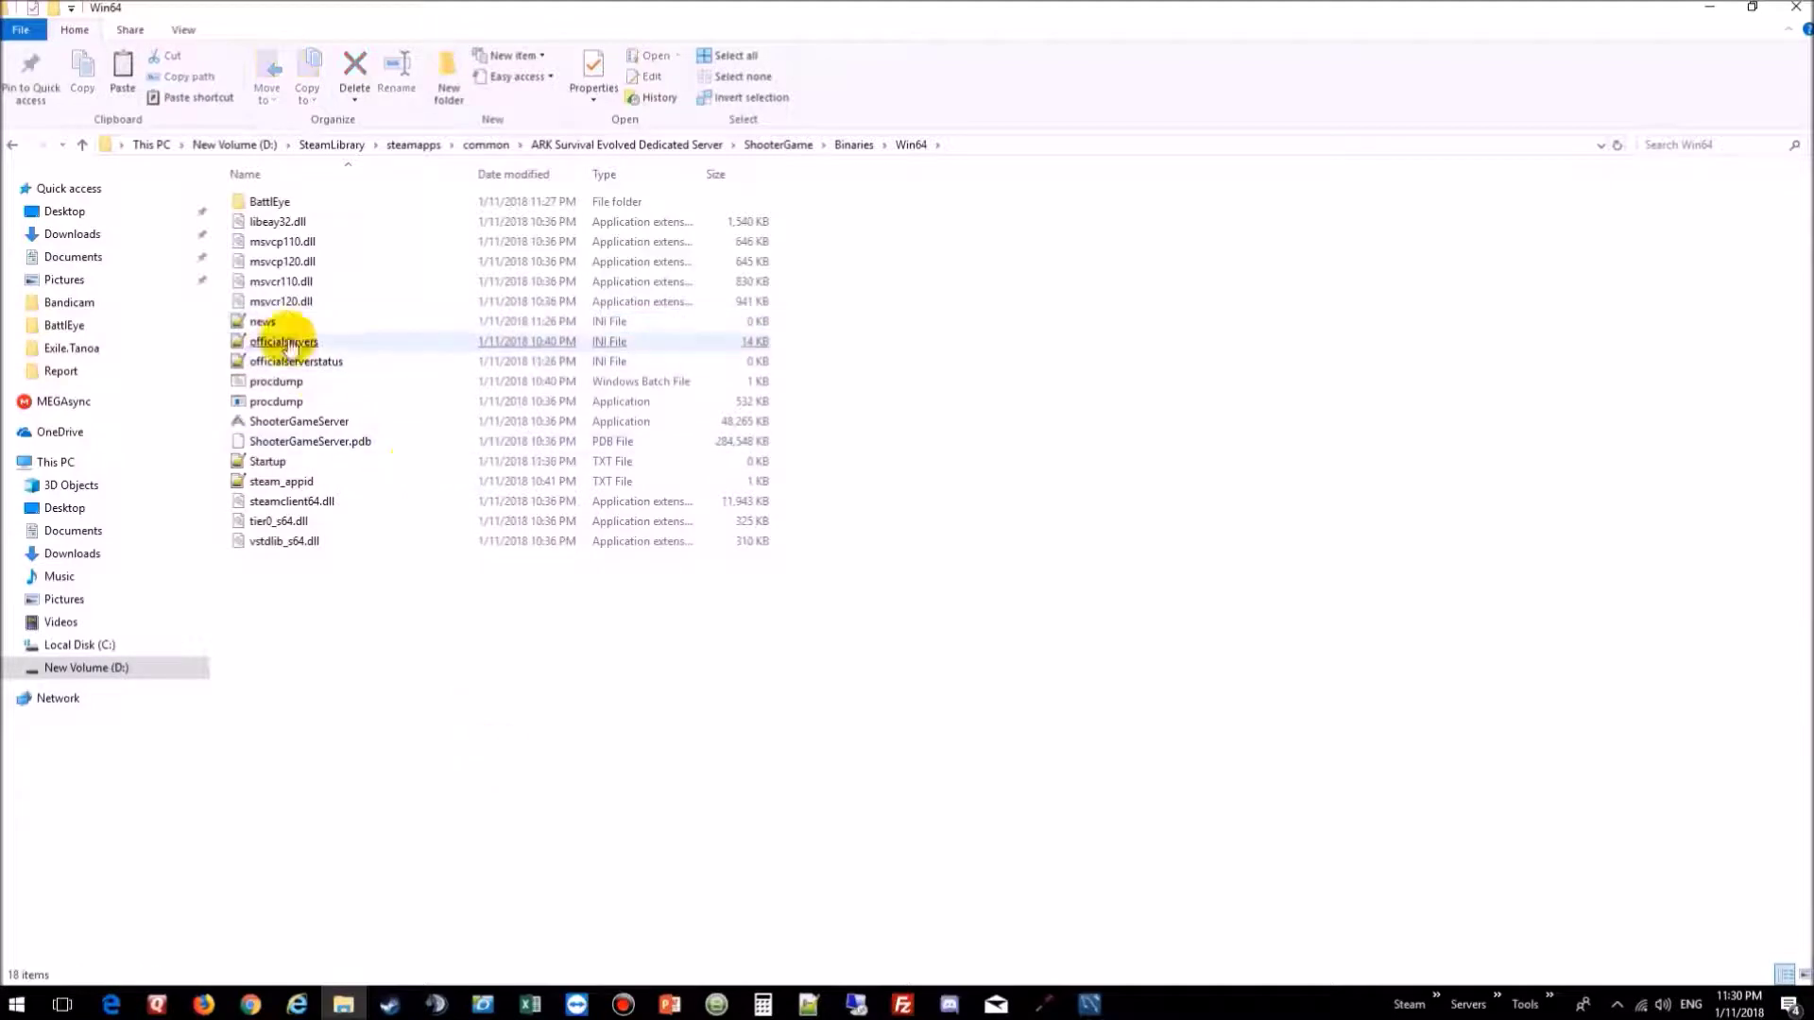
left_click(264, 465)
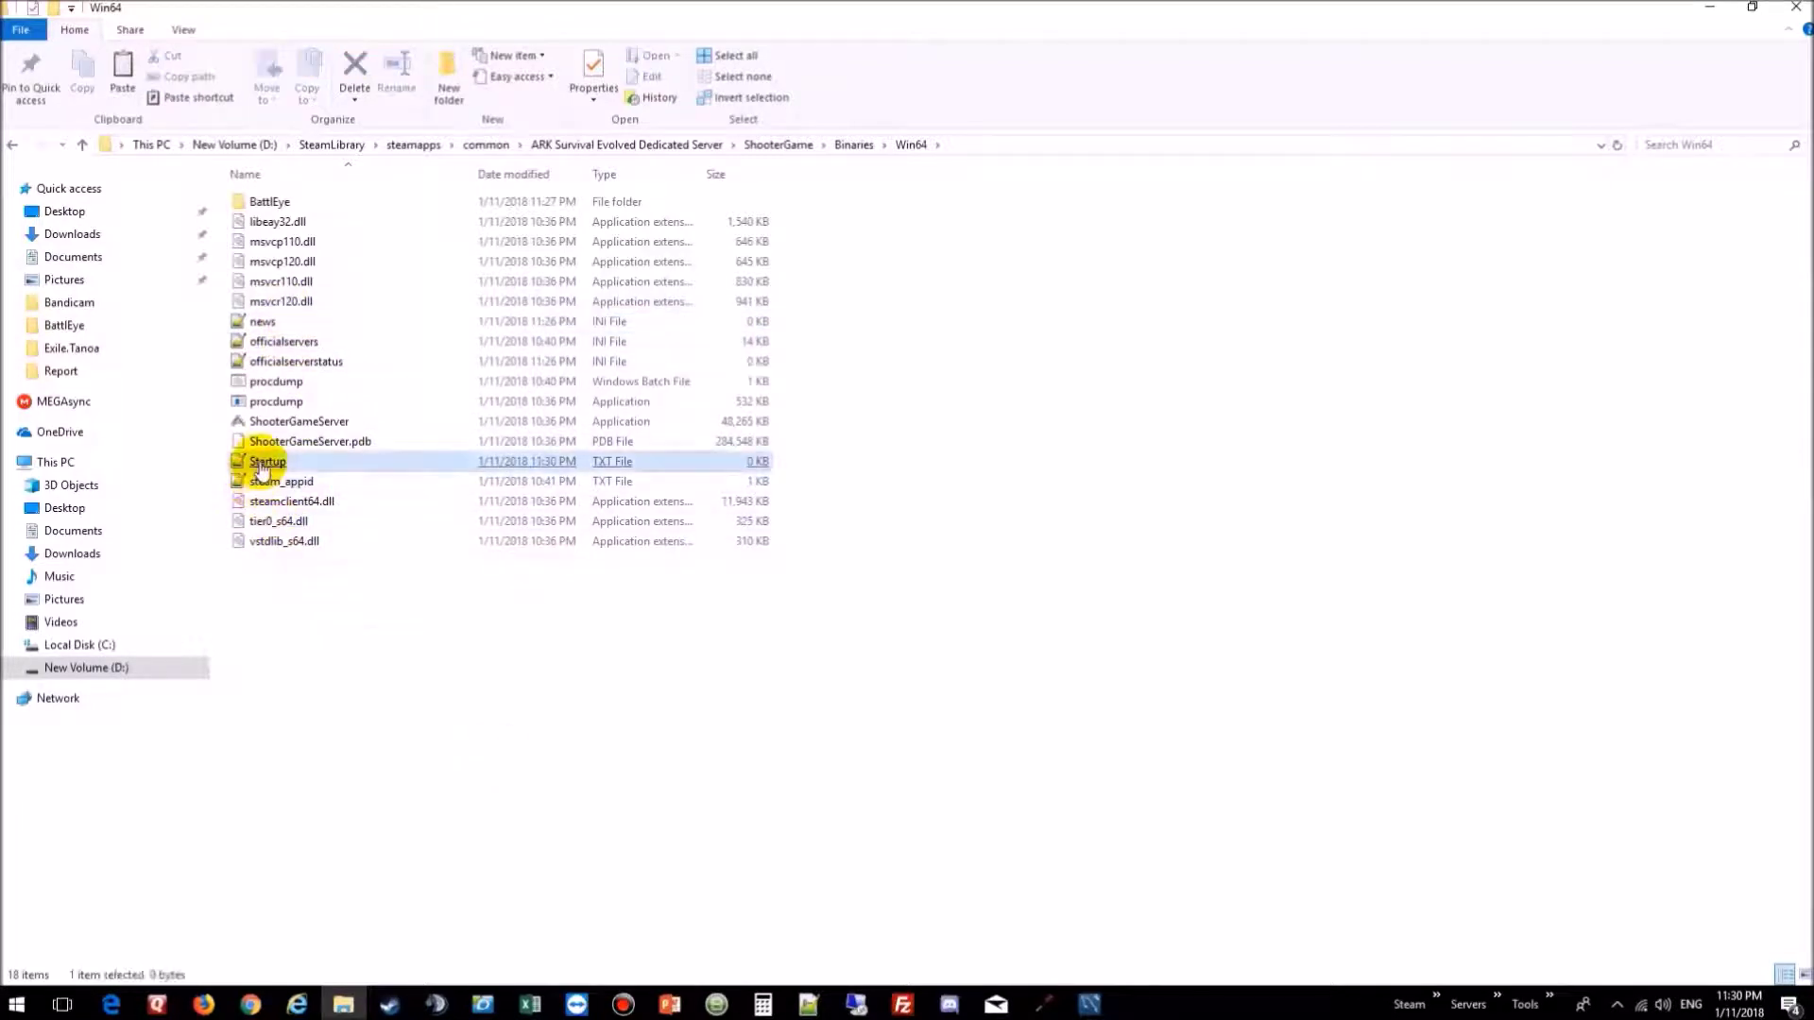
double_click(264, 465)
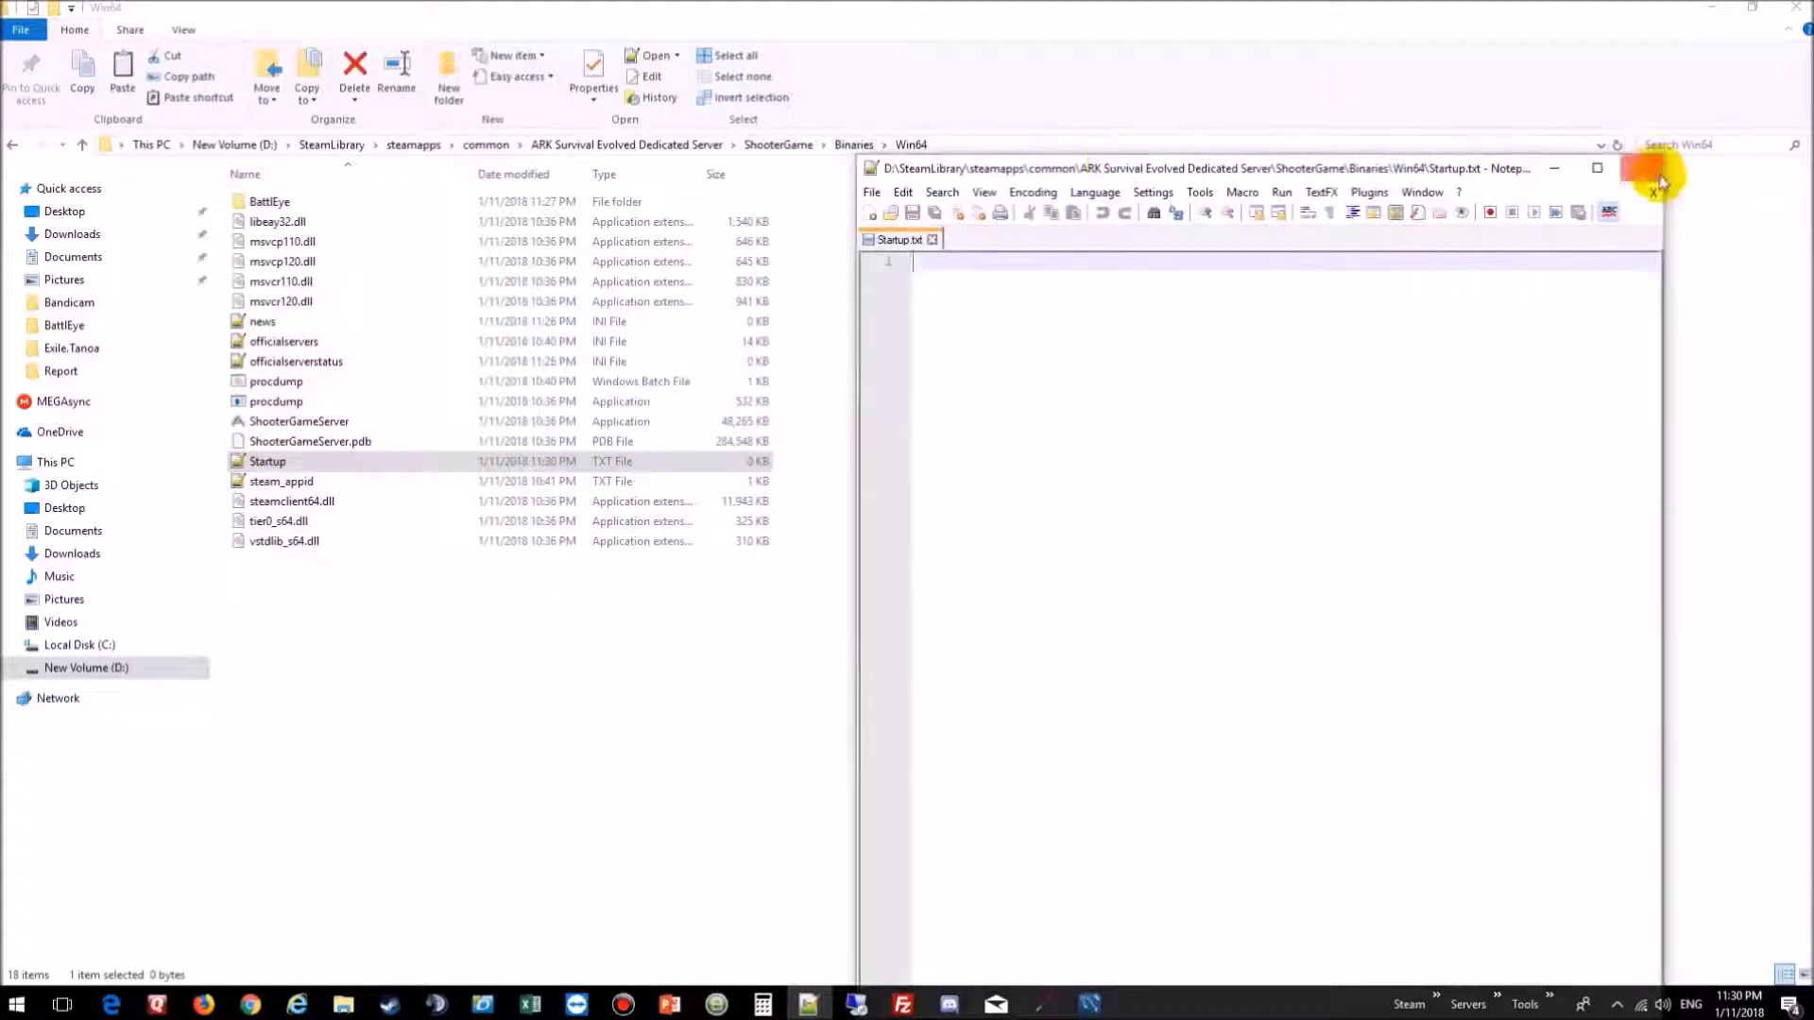
Step: Begin Startup.txt's launch line with start ShooterGameServer.exe TheIsland?listen?
left_click(1597, 168)
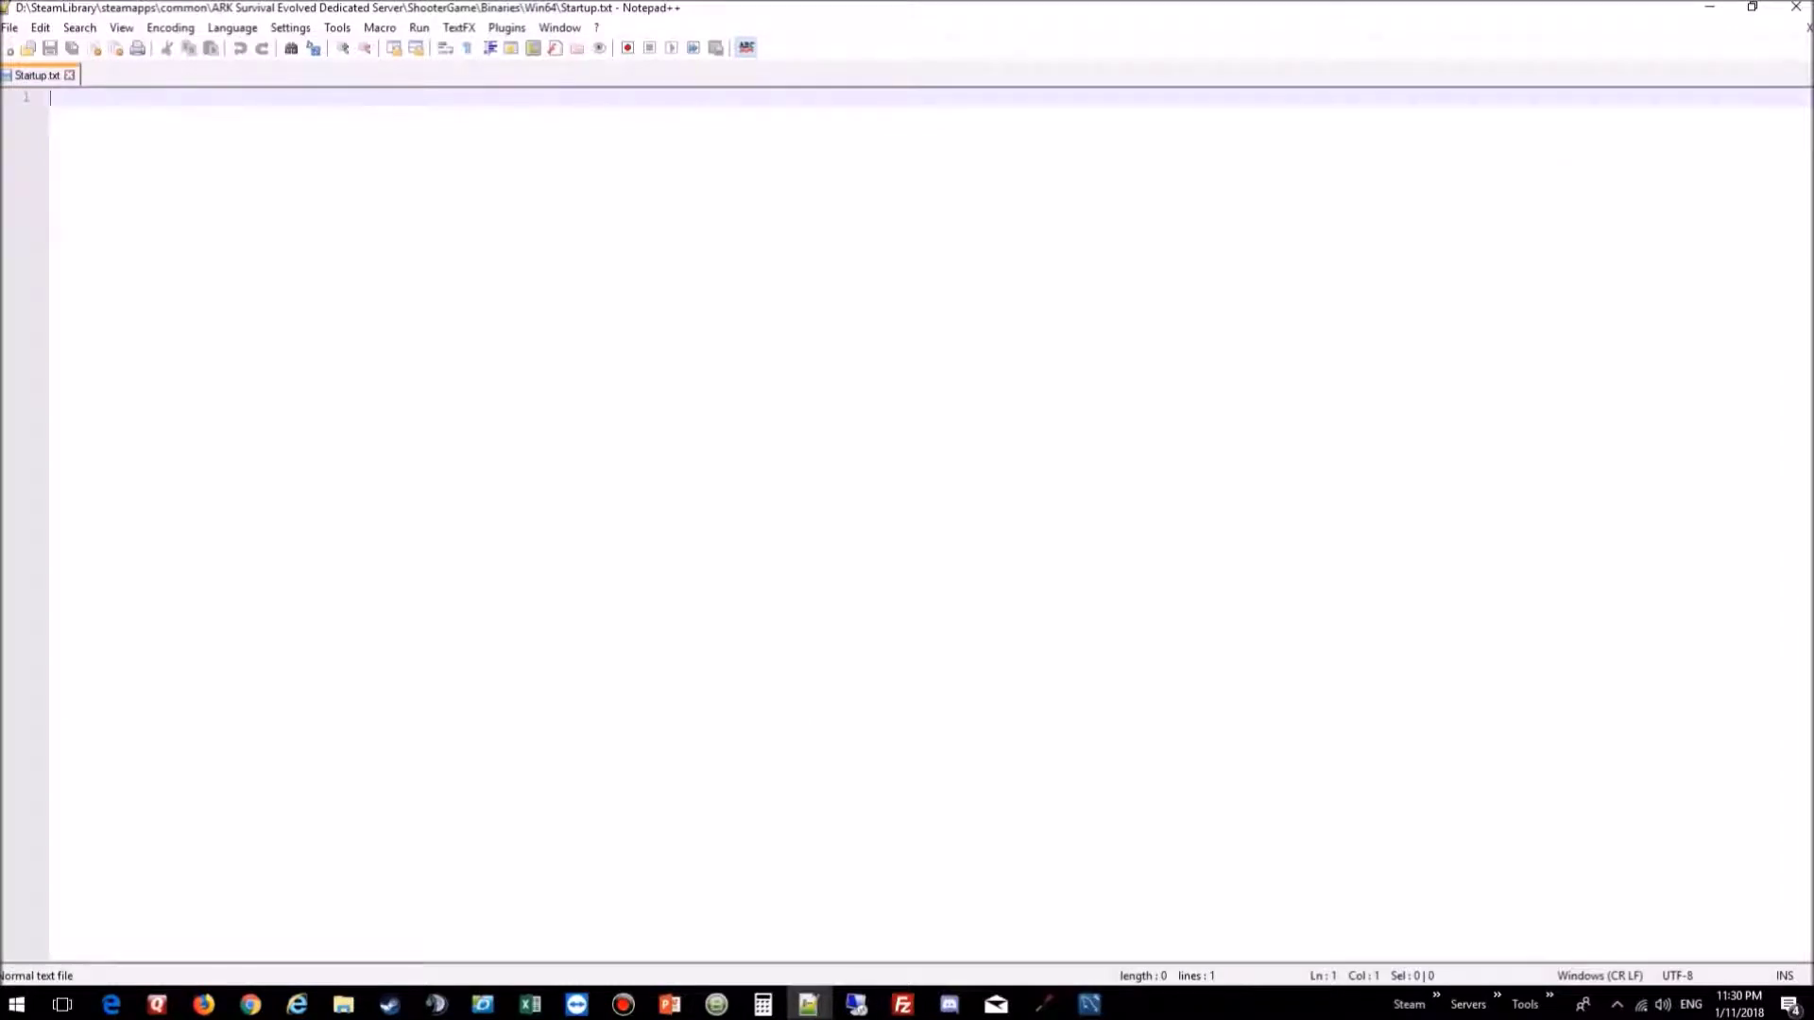
left_click(197, 101)
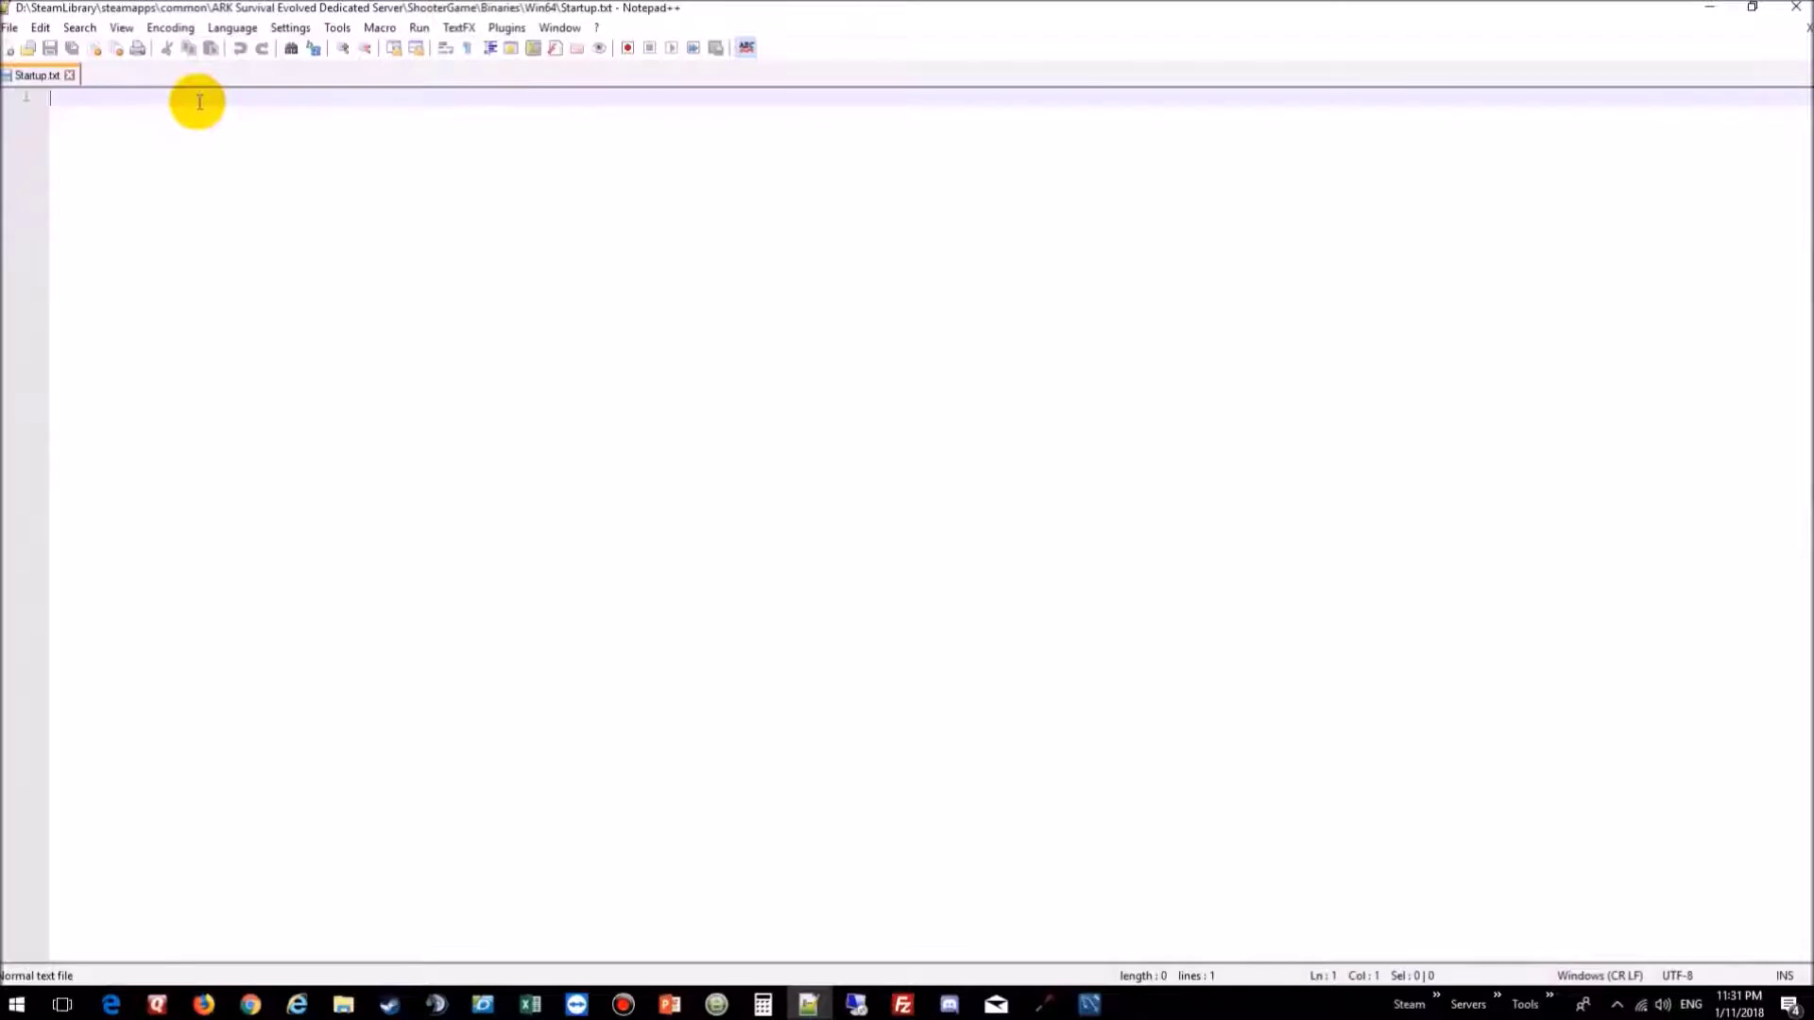
type("start")
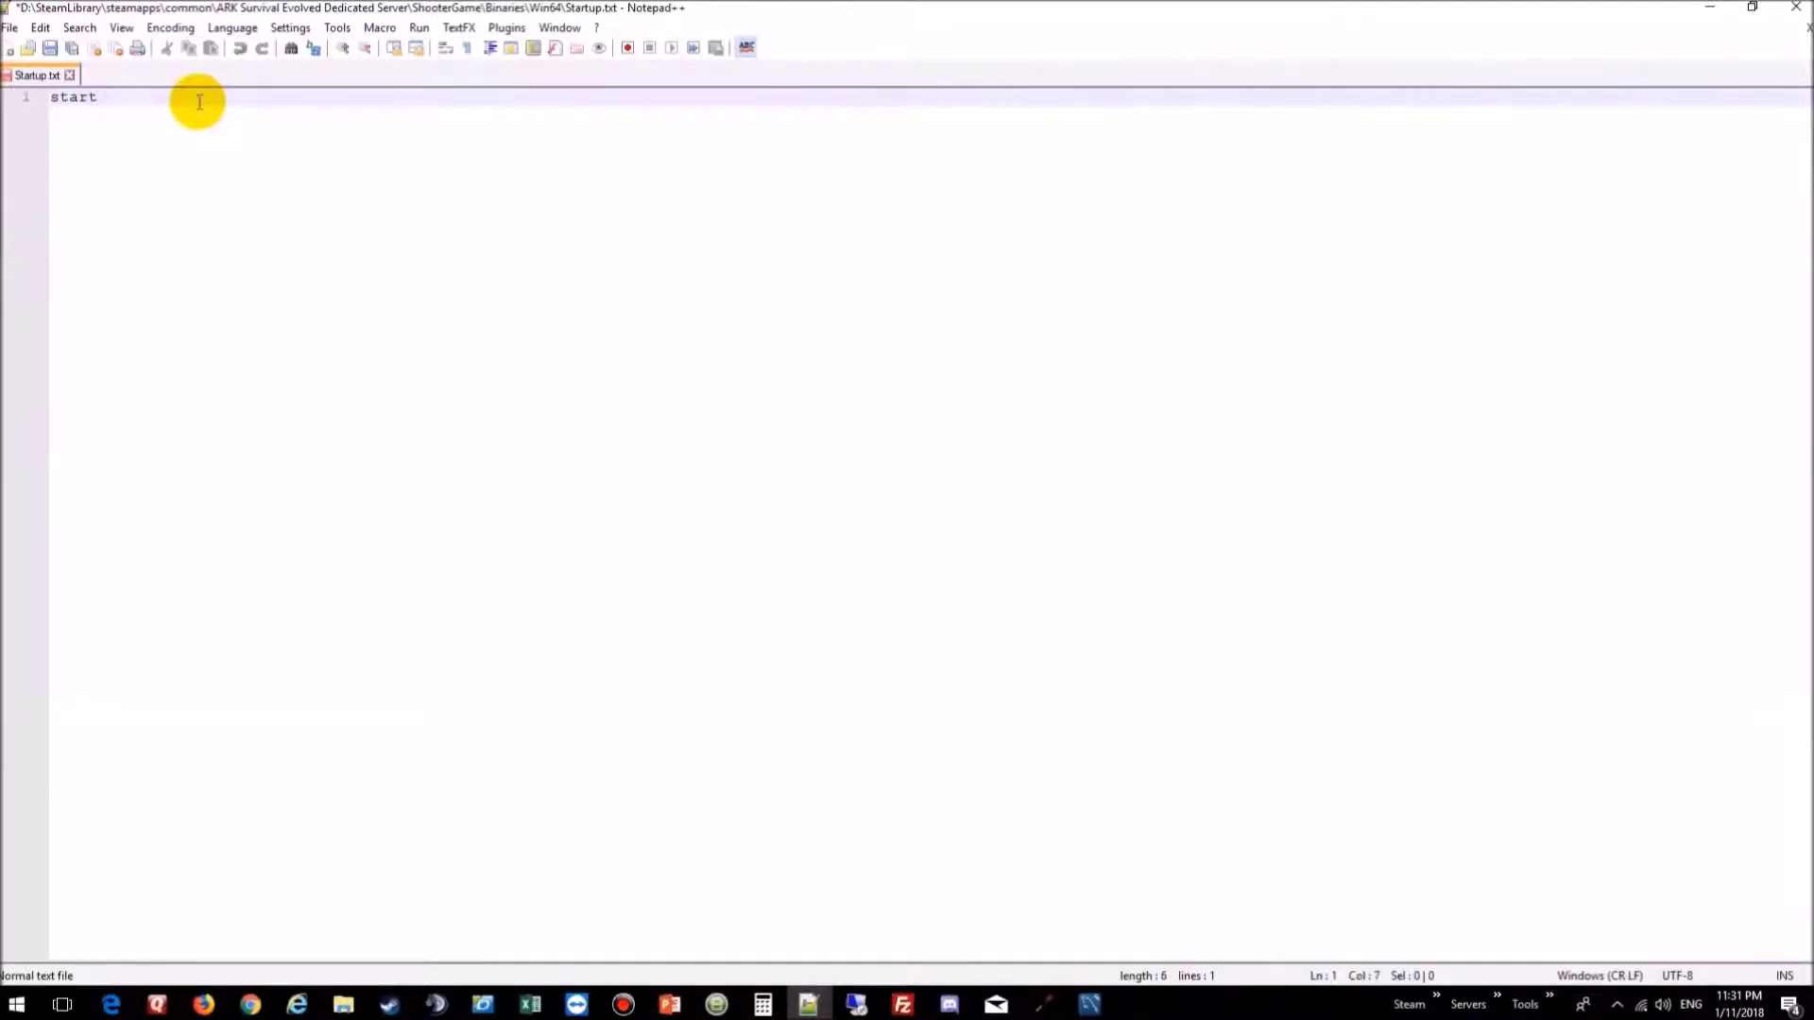
type(" ShootGameServer")
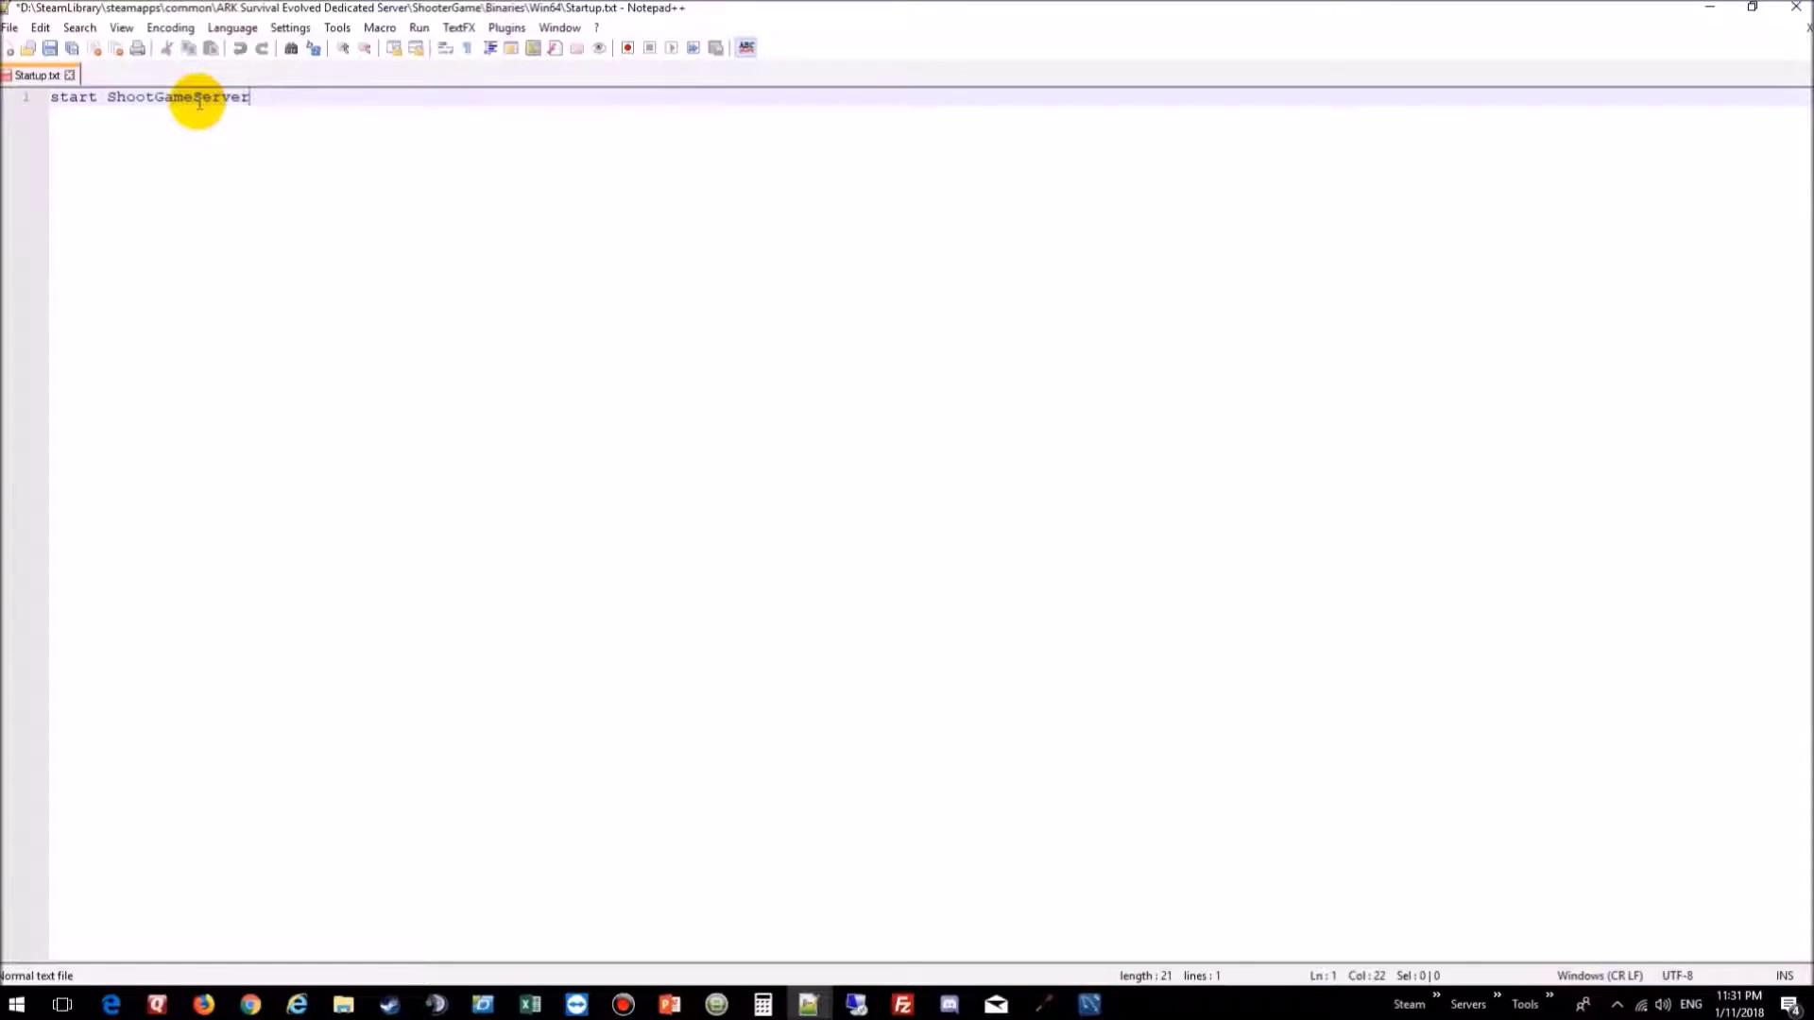
key("Left")
key("Left")
key("Left")
type("er.exe")
type("TheIsland")
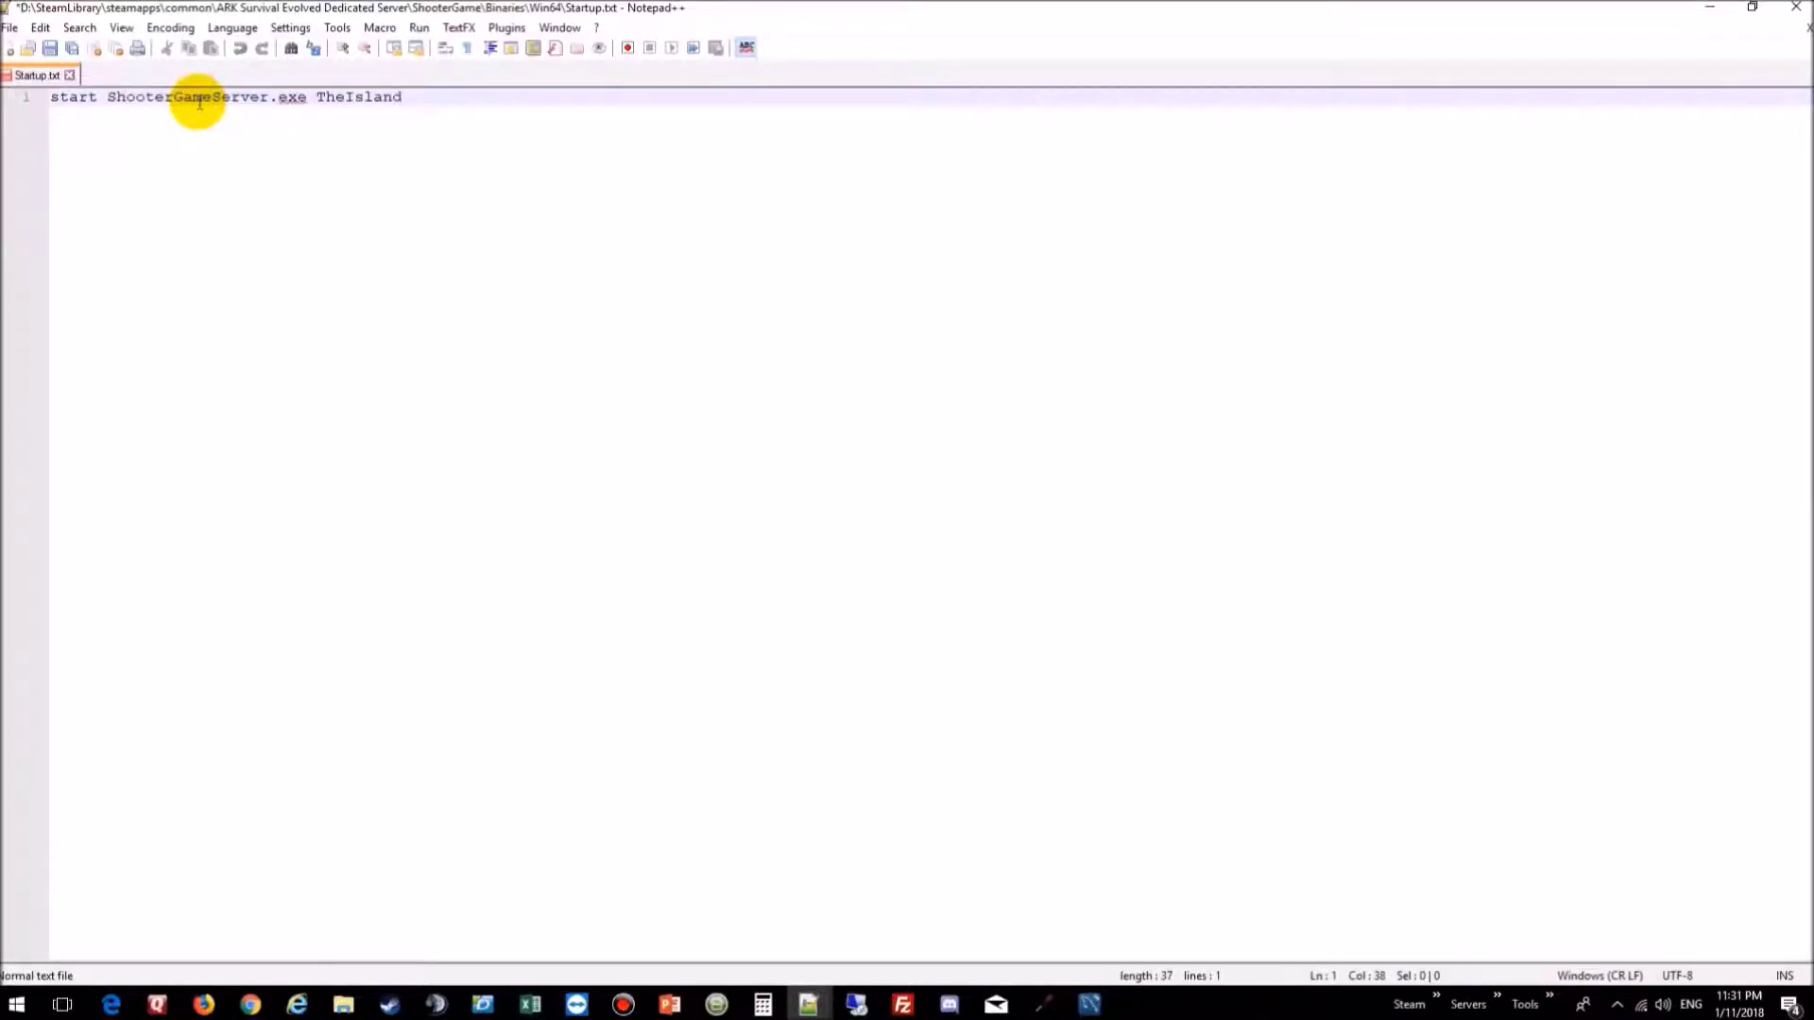
type("?listen?")
Step: Append the server and admin passwords, Port=3802, QueryPort=27015 and MaxPlayer=10
type("ServerPass")
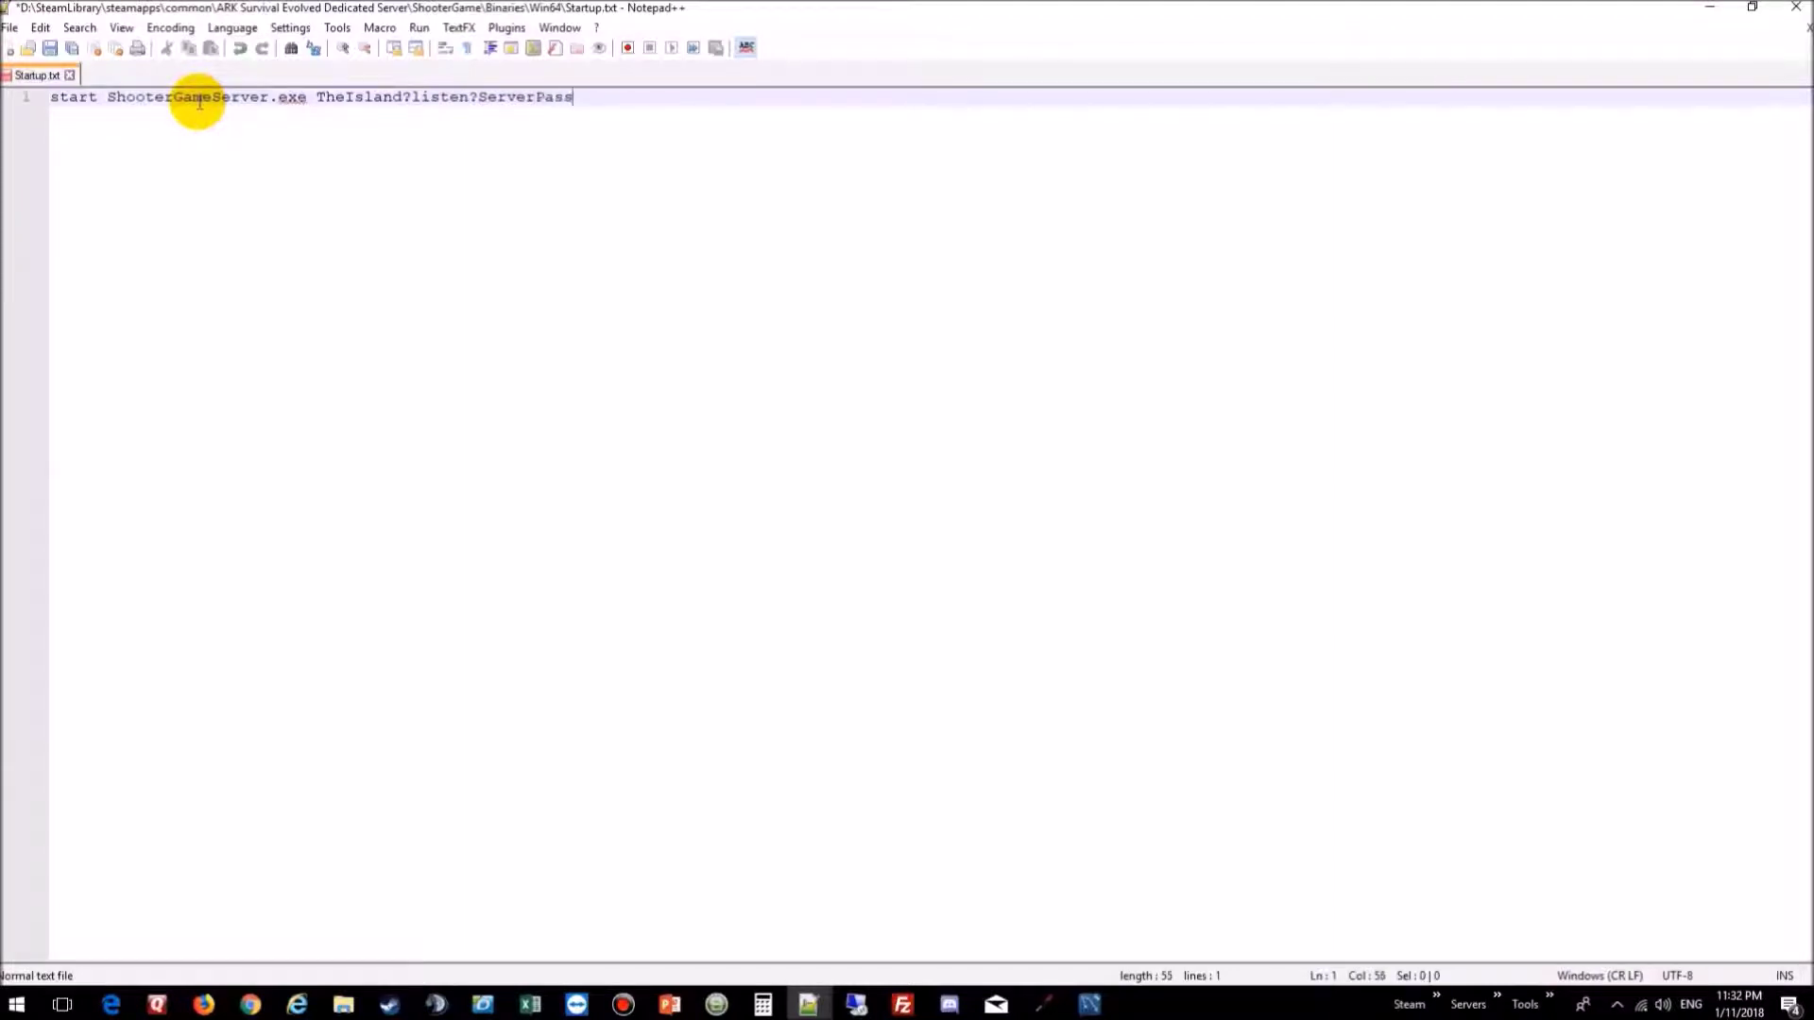
type("word=")
type("test?Server")
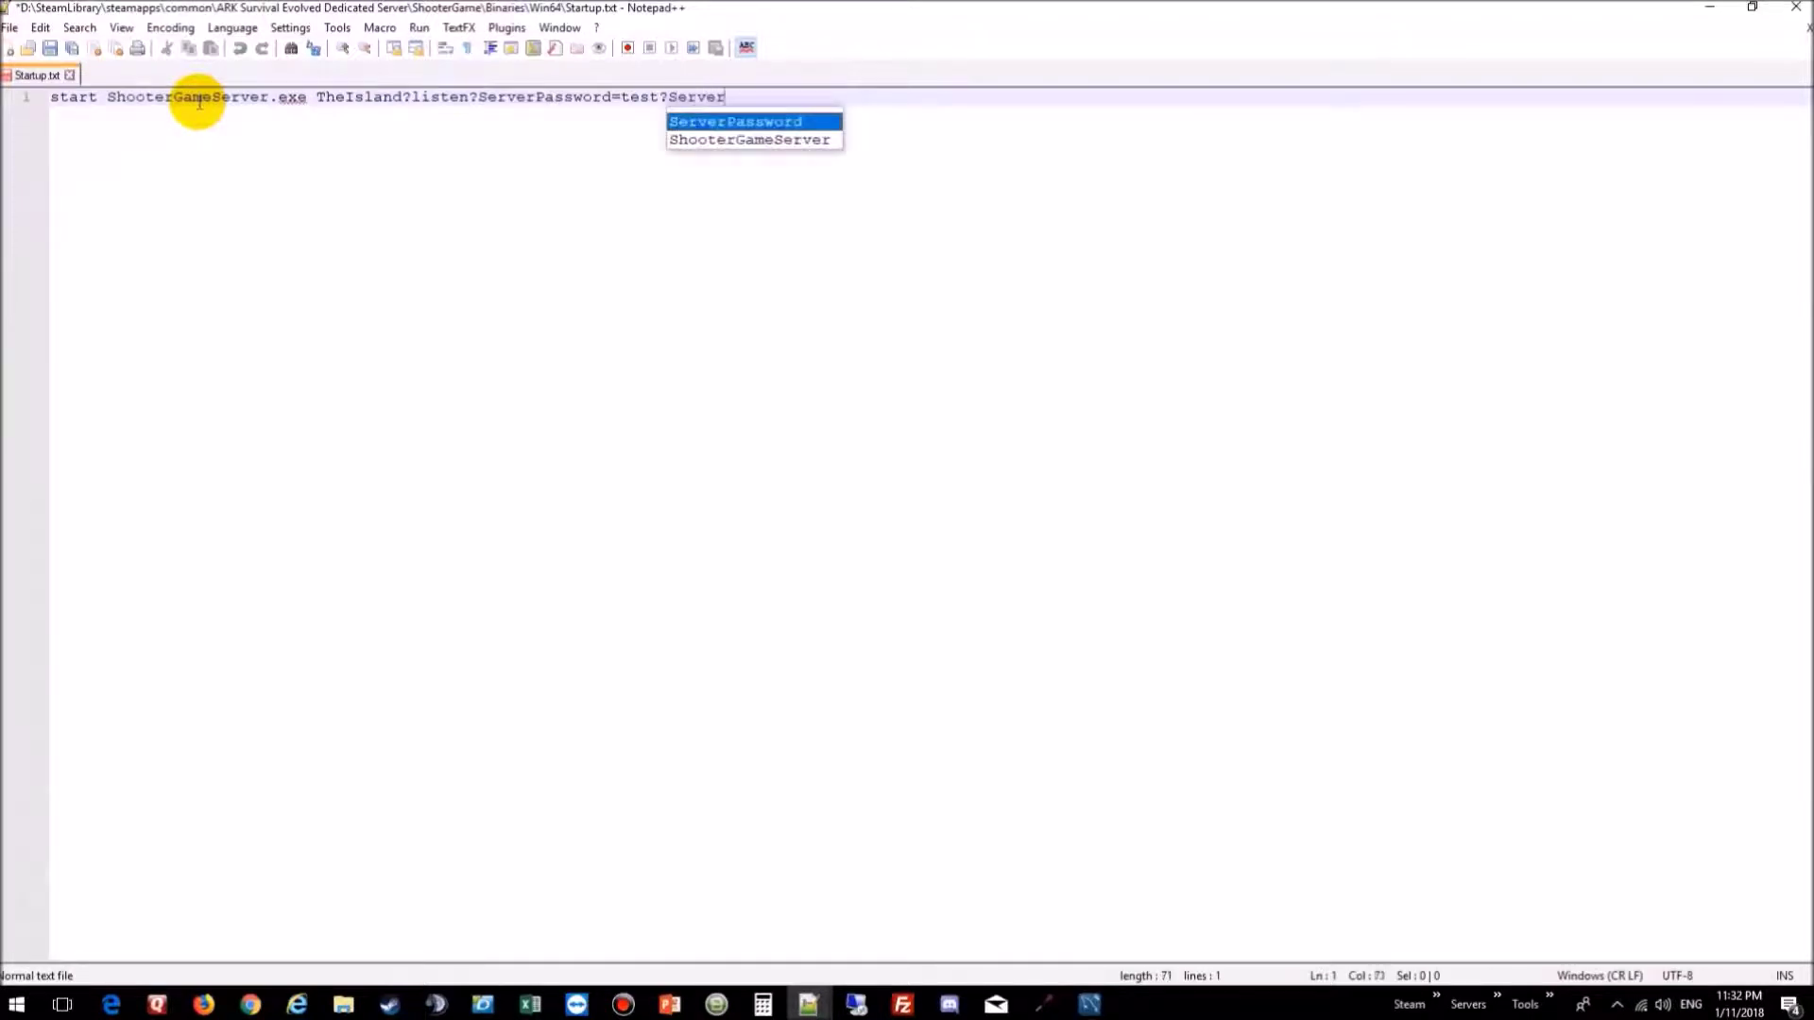
type("A")
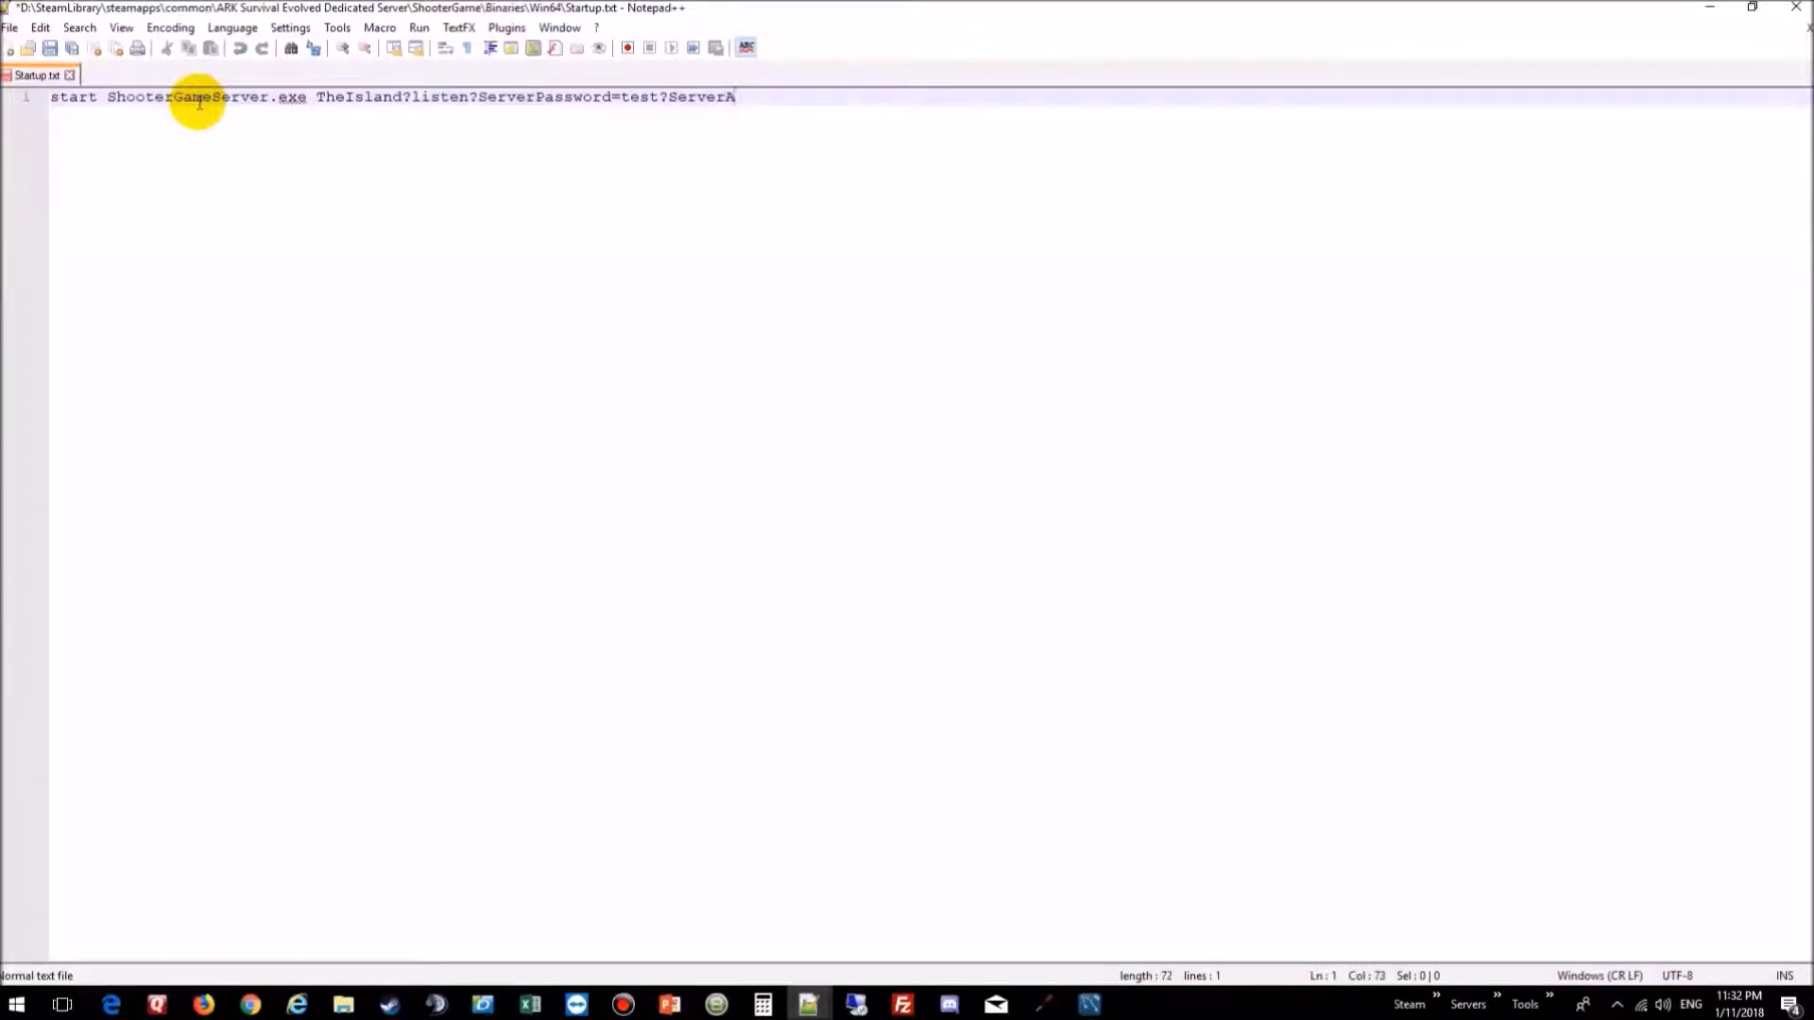
type("dminPassword=Test?Port")
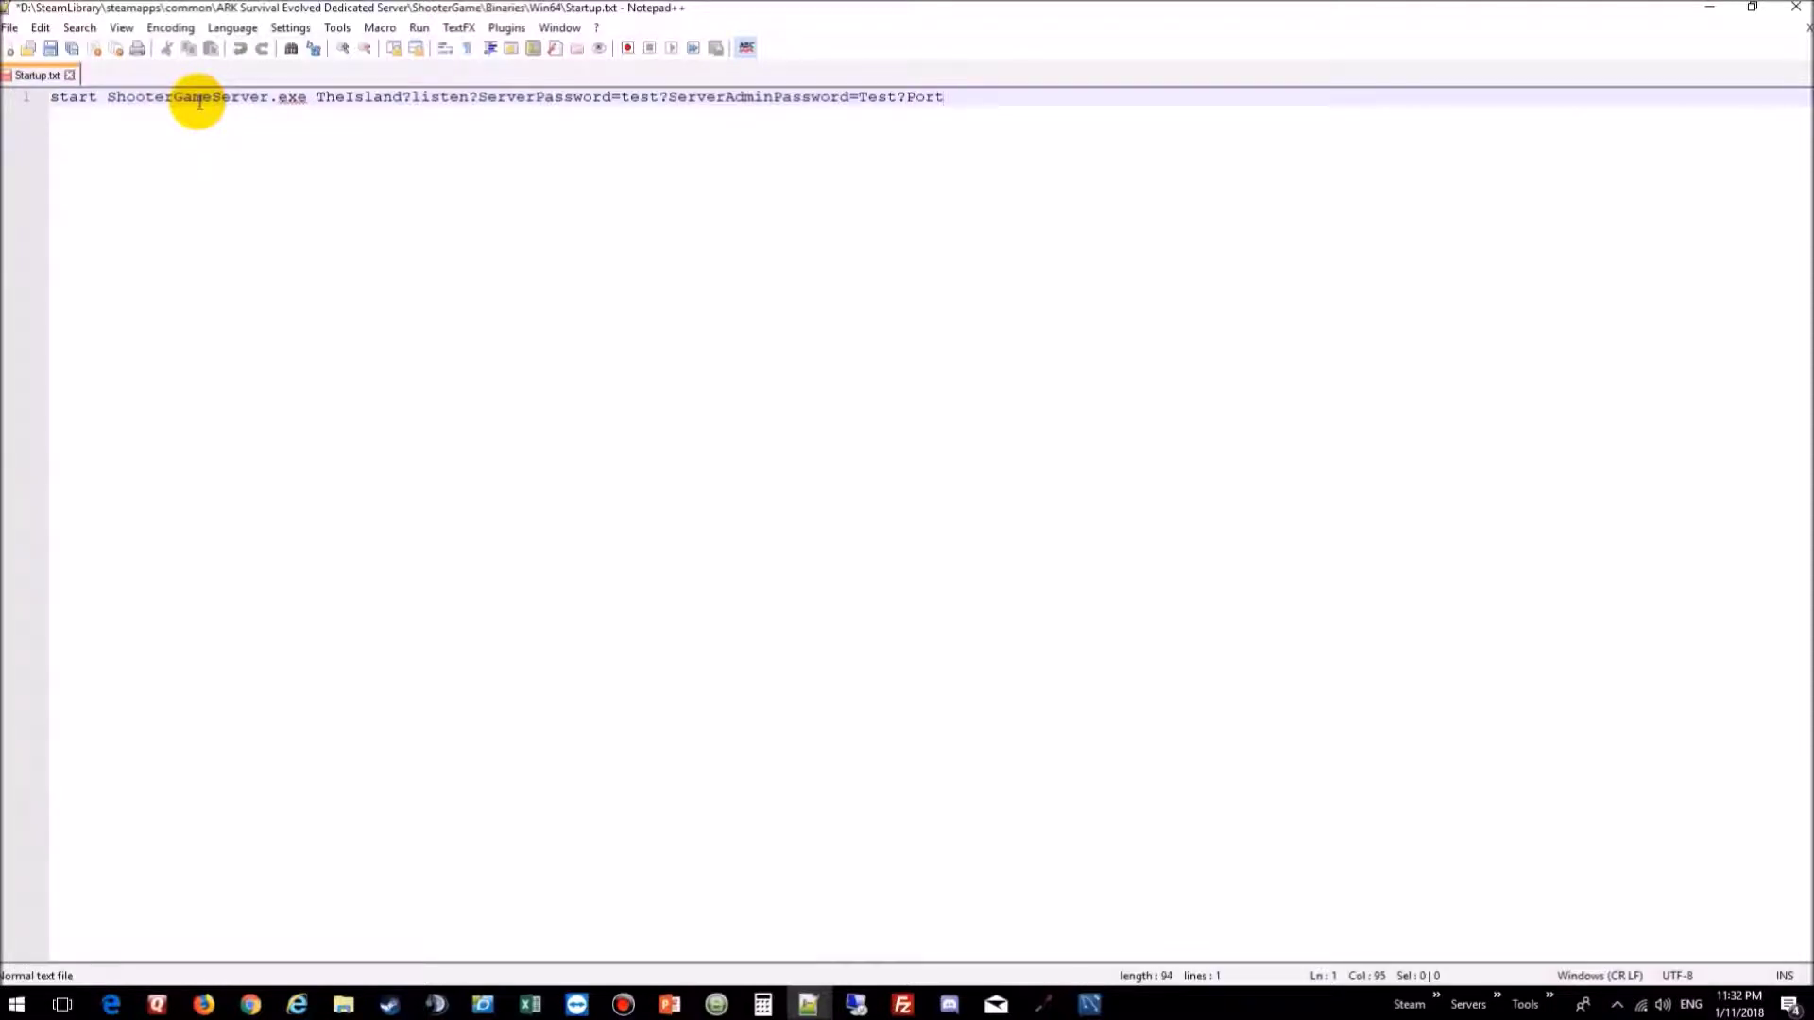
type("=3802")
key("BackSpace")
type("2?QueryPort")
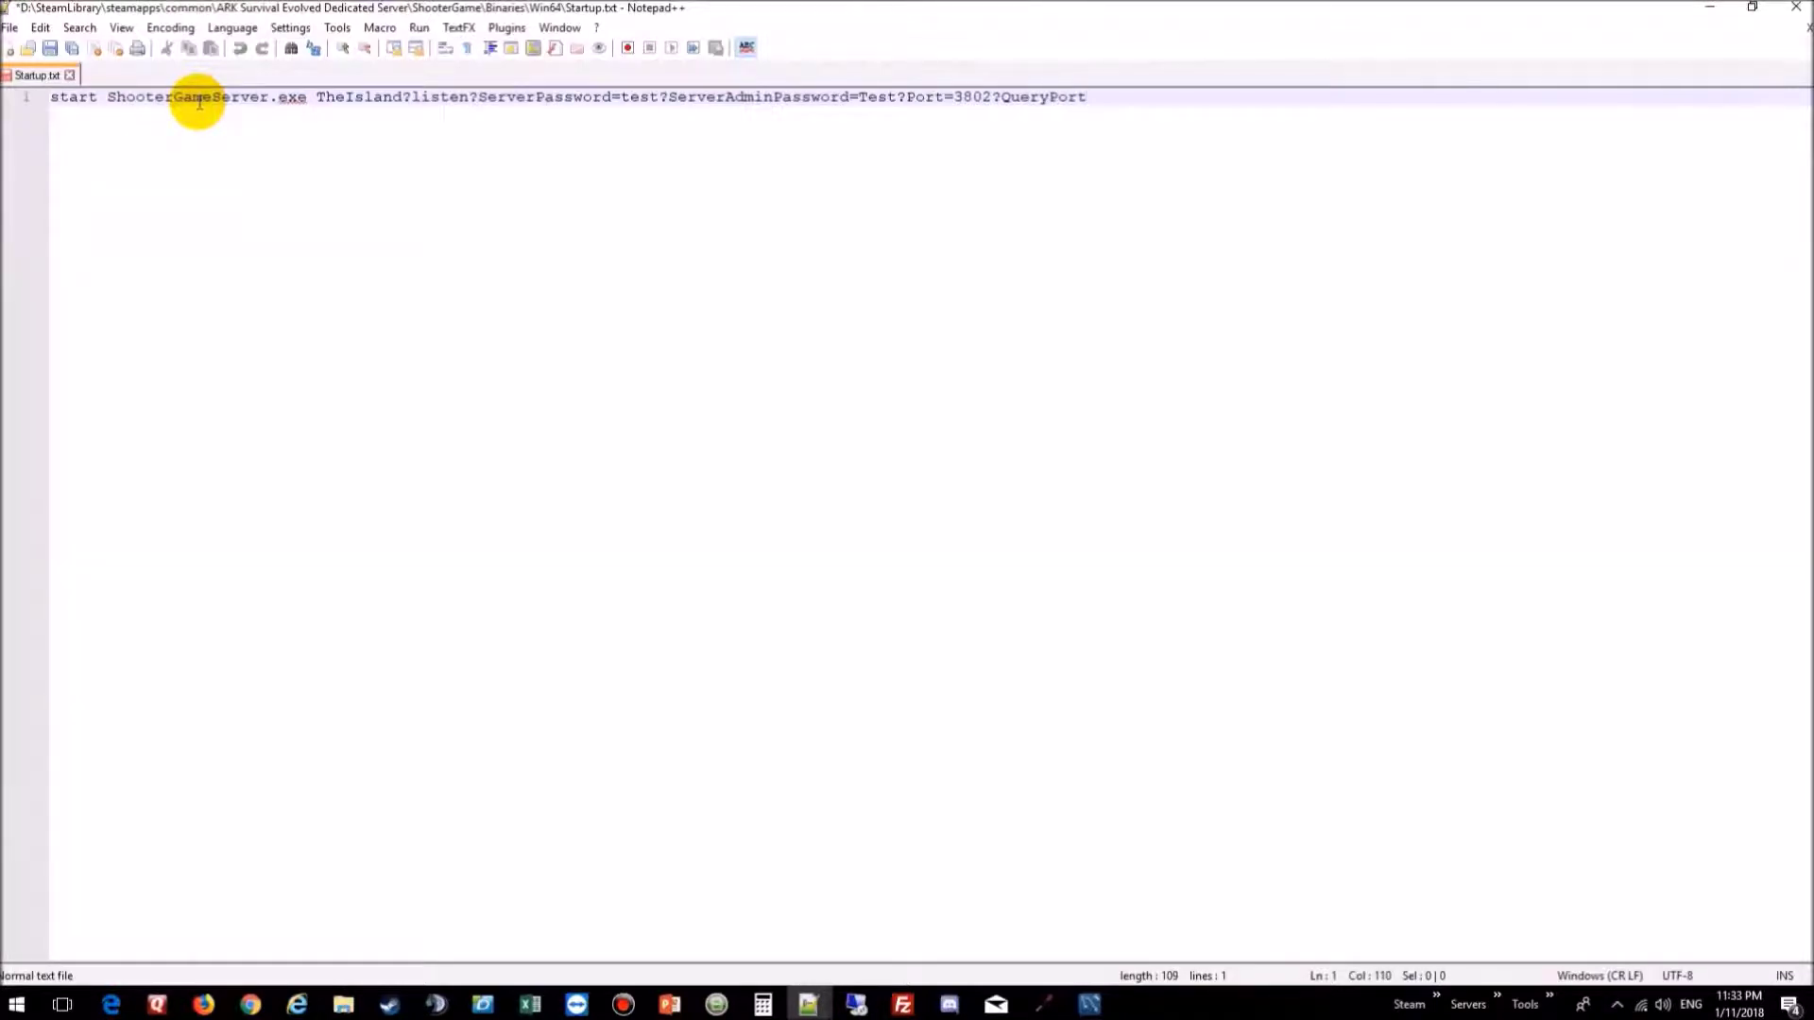
type("=27015")
type("?Max")
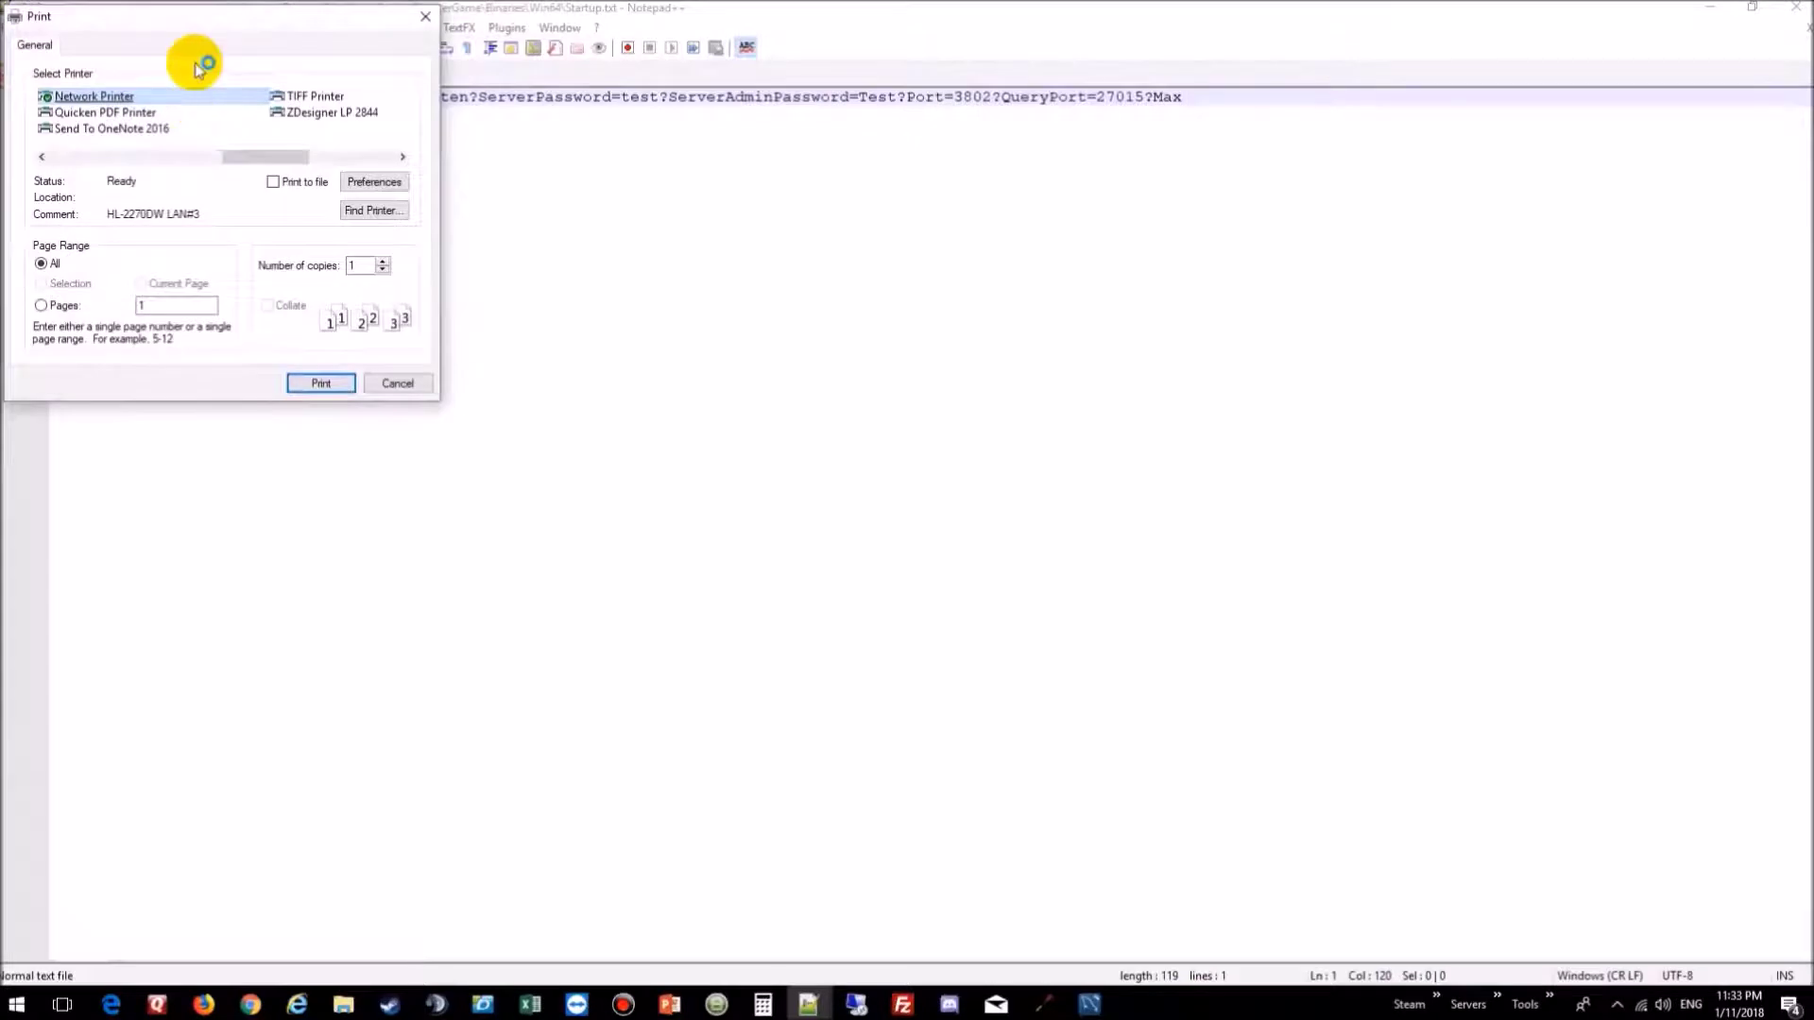
left_click(424, 16)
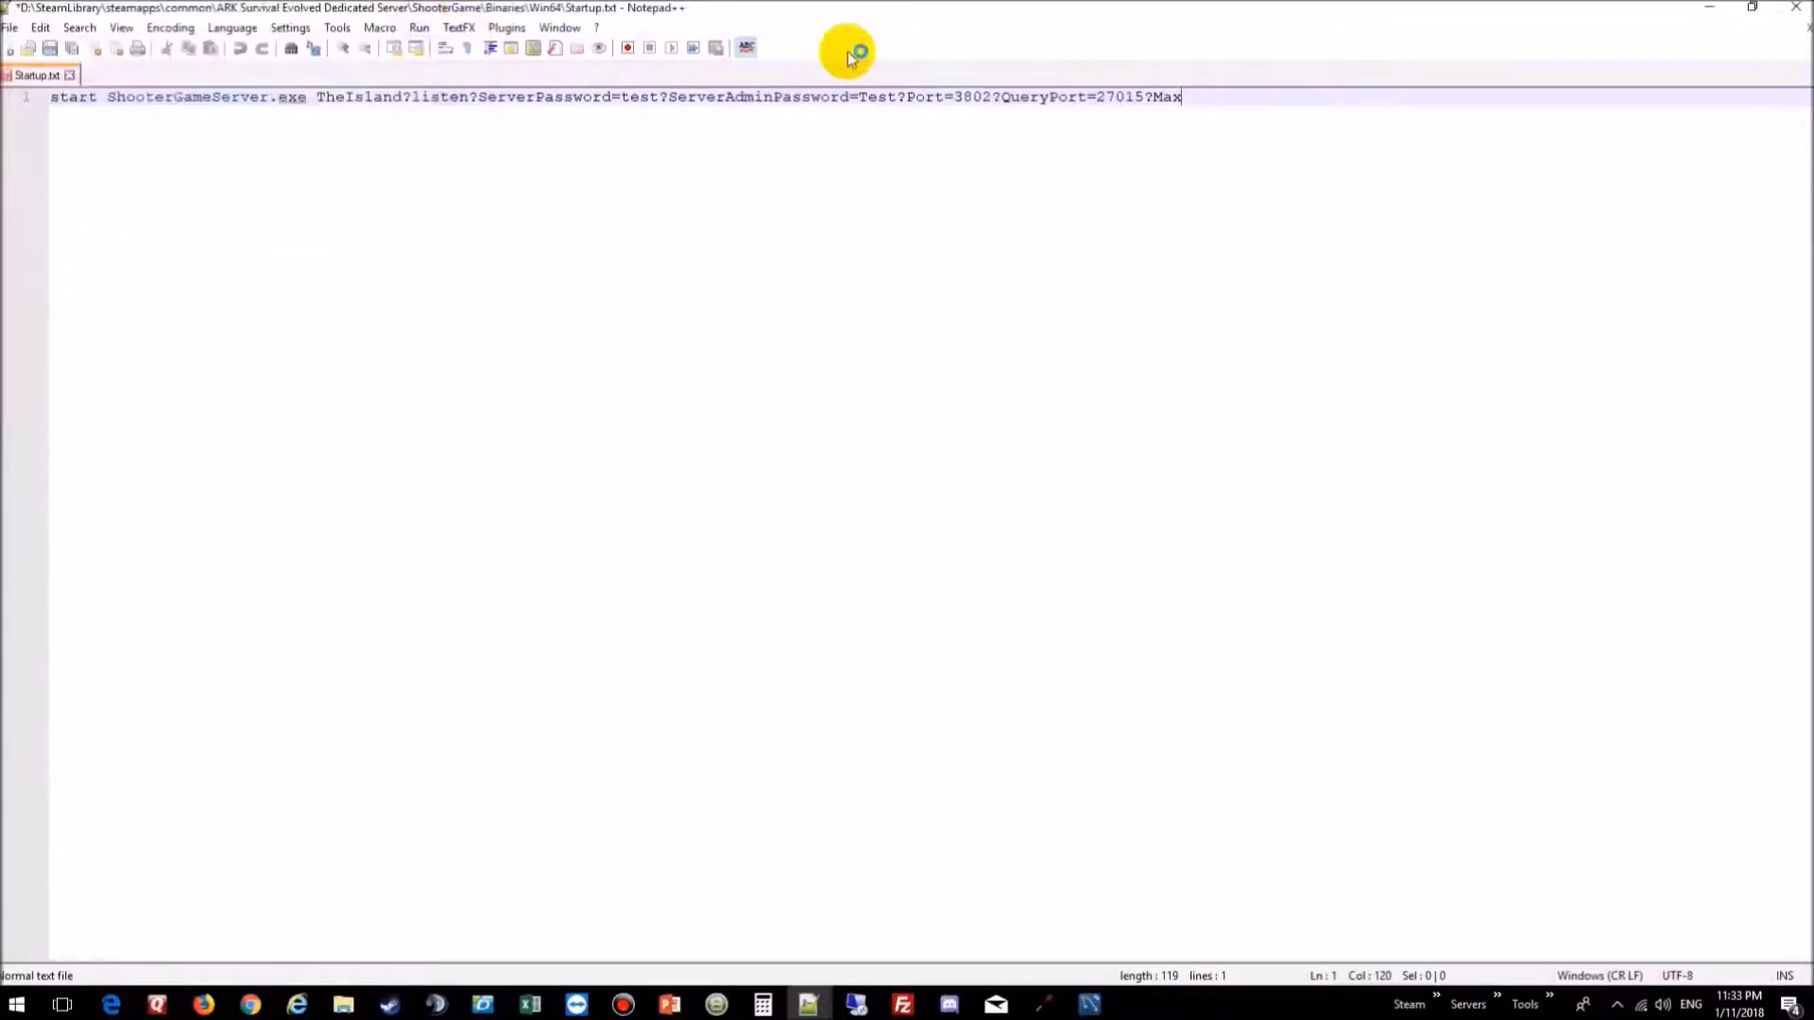
type("Player")
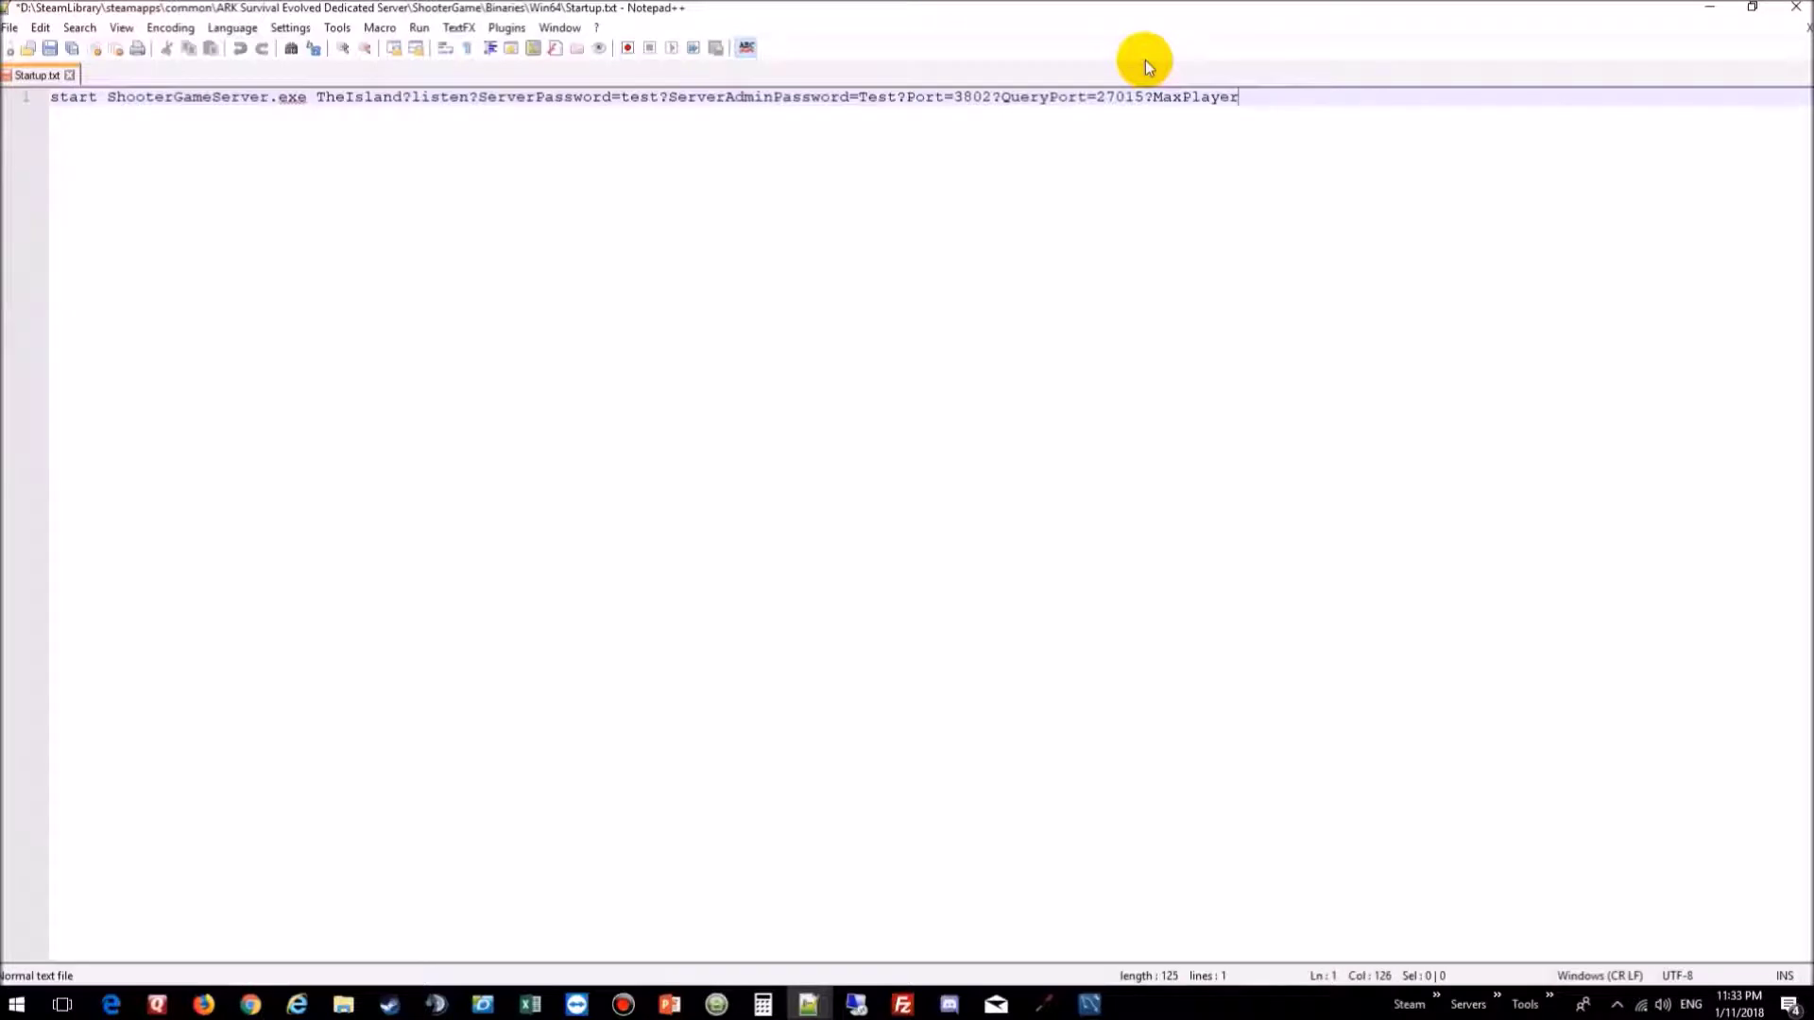
type("=10")
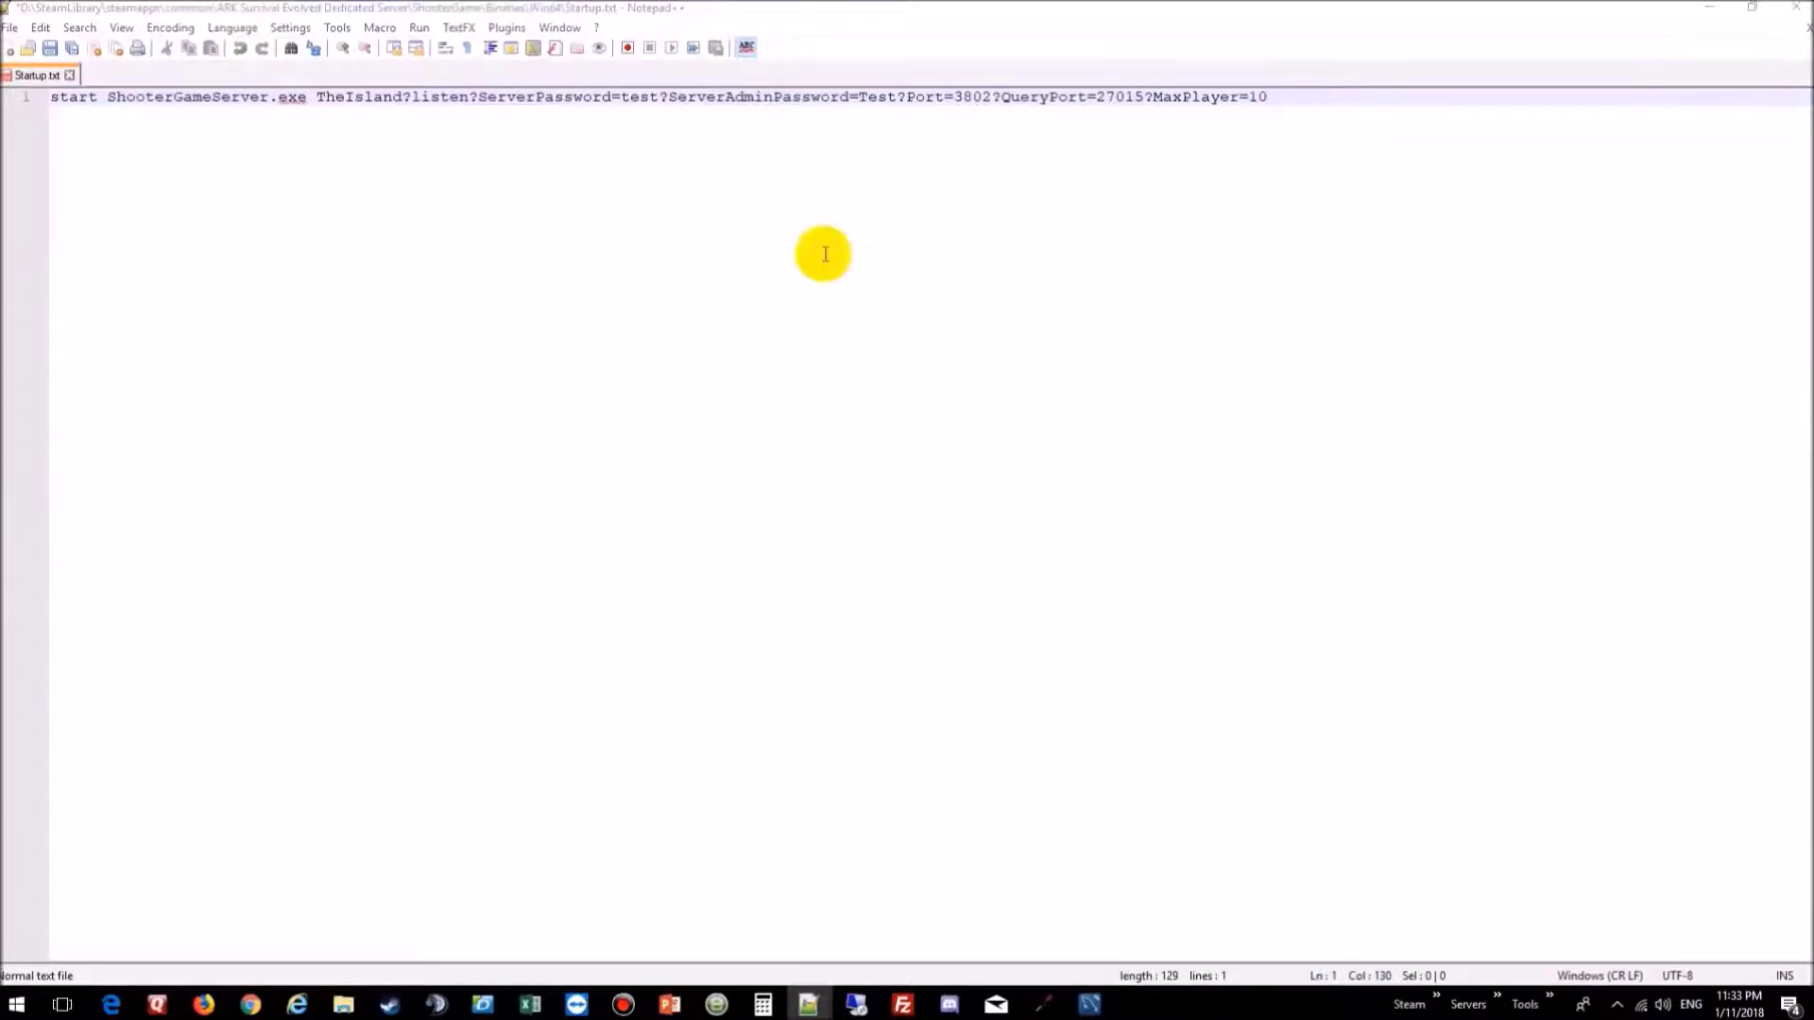
left_click(1279, 94)
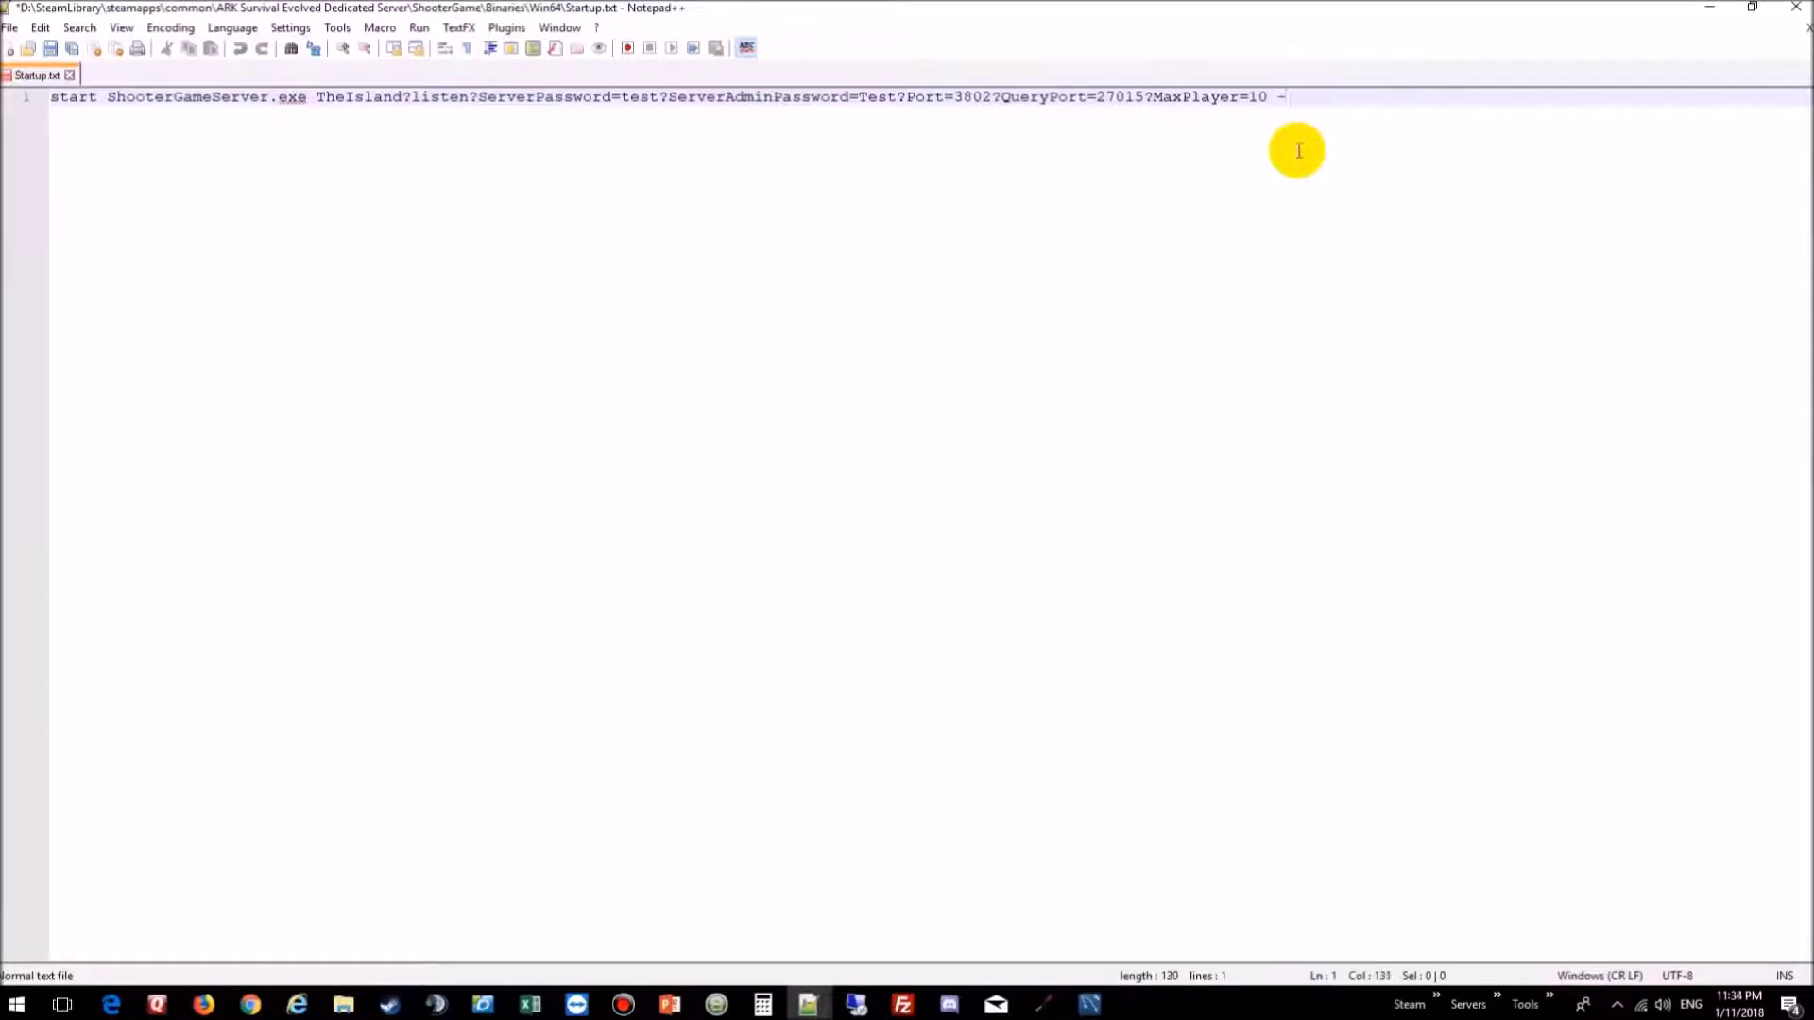
Step: Append -useallavailablecores -automanagemods -d3d10 -lowmemory -sm4 -usecache -log to line 1
type("-useallavailablecores")
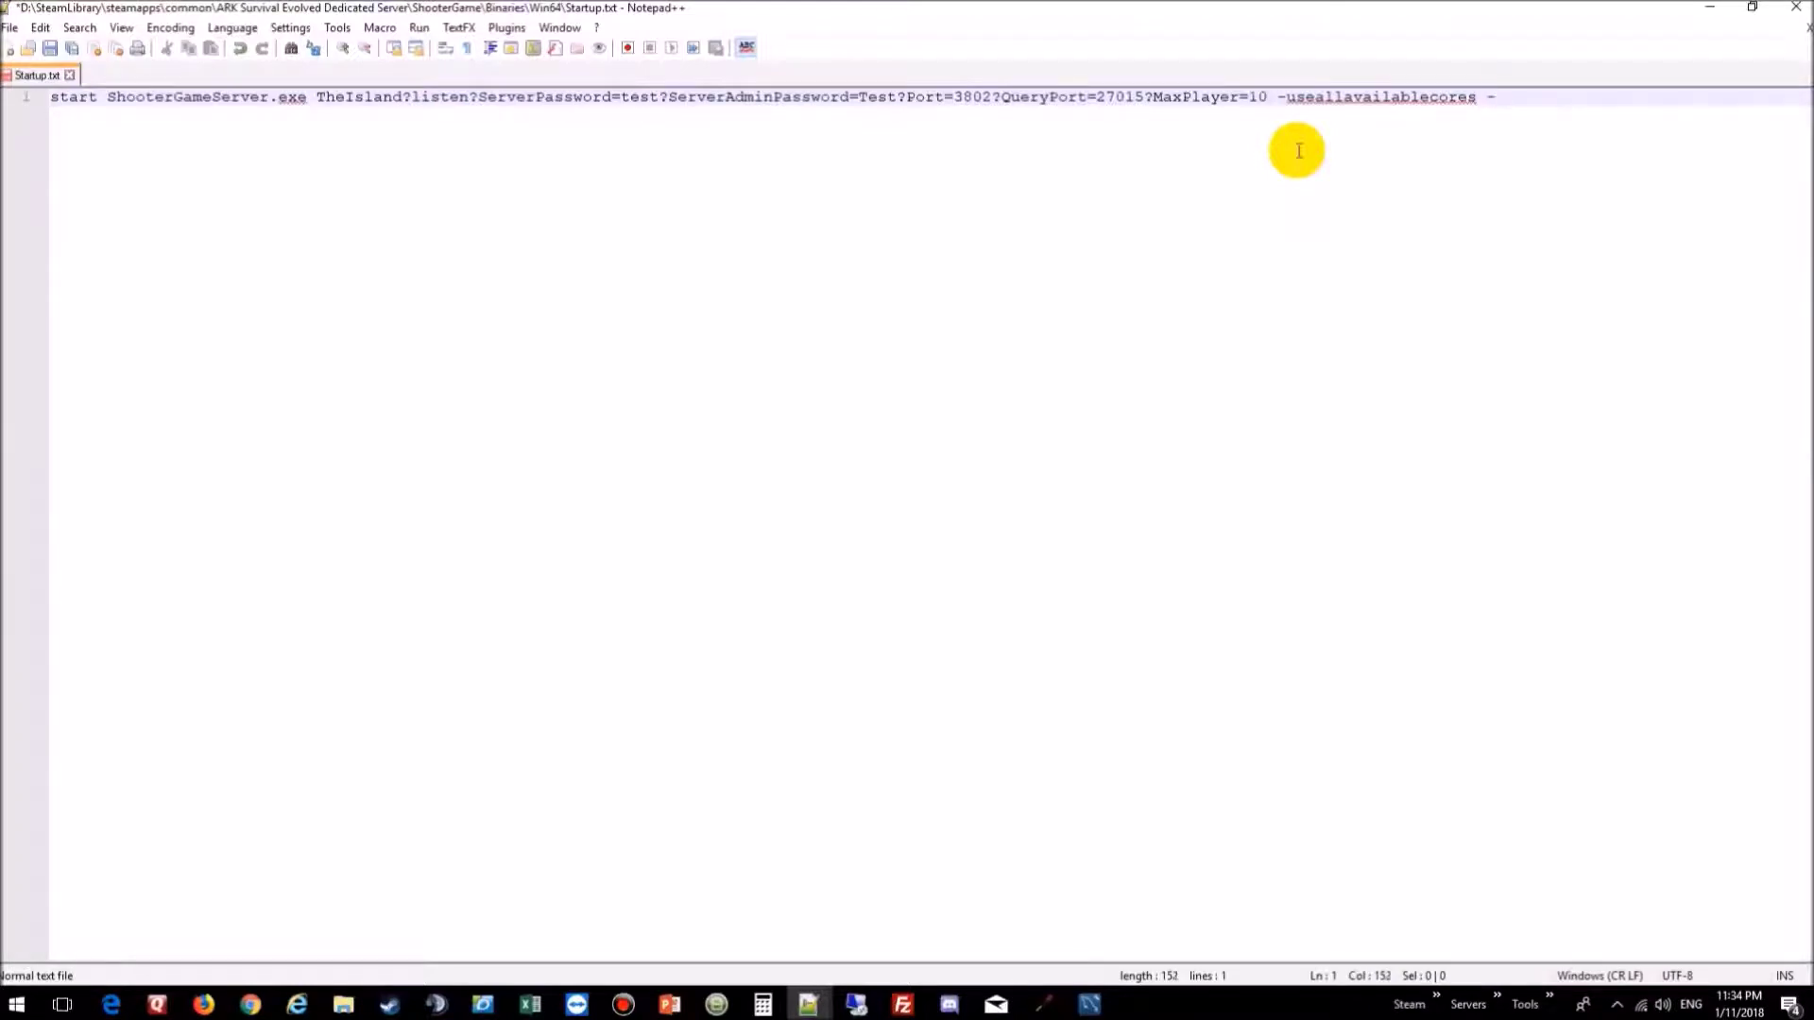
type("-automanageme")
type("ds -")
type("d3")
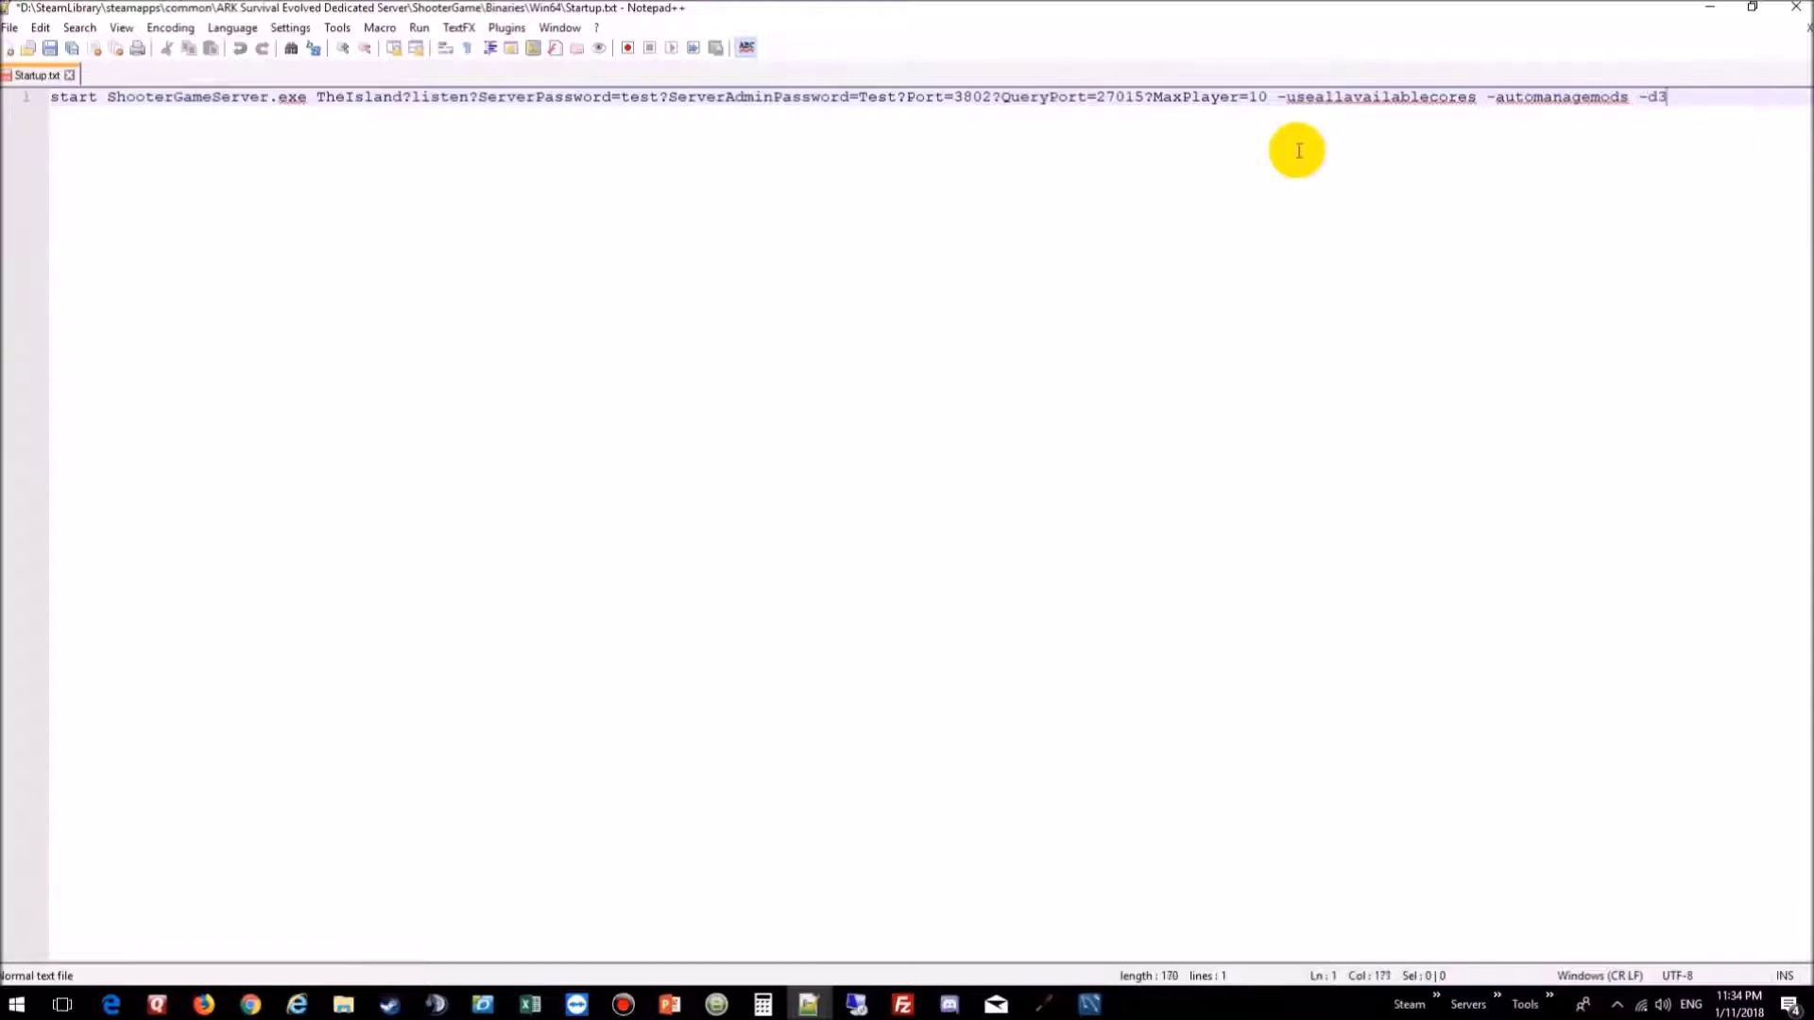
type("d10")
type("-d3d10 -l")
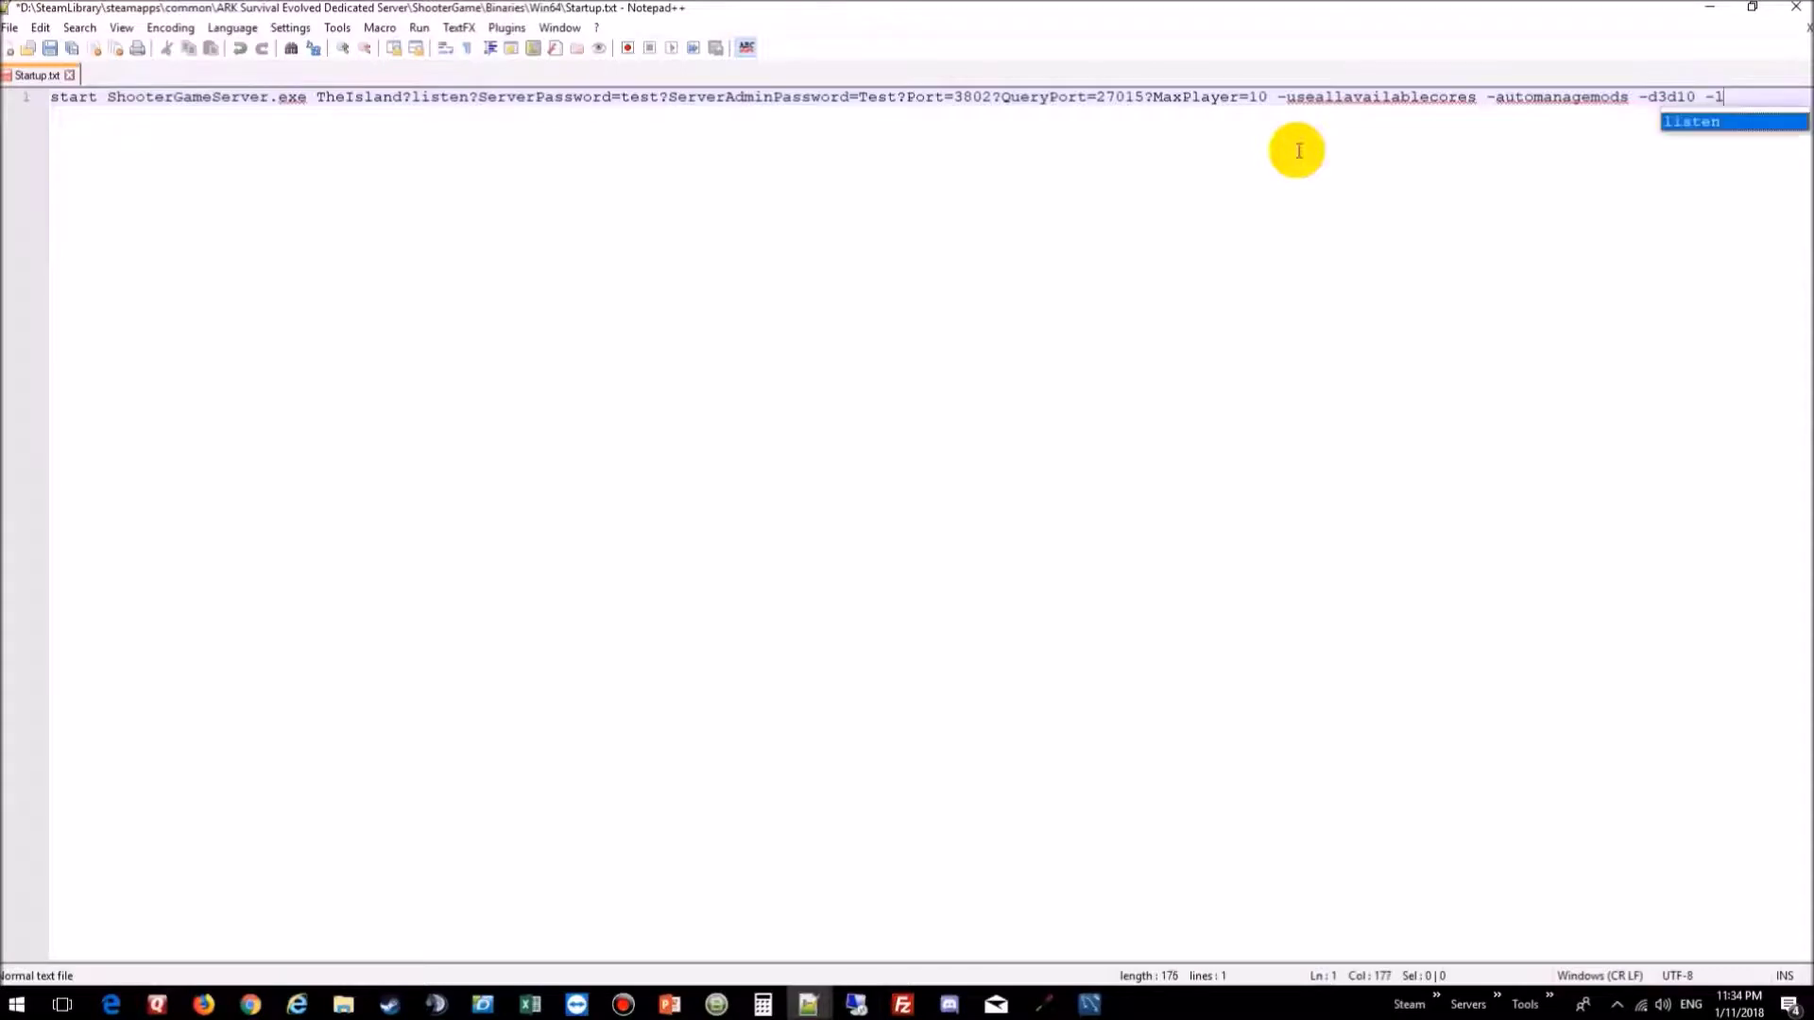
type("owmemory")
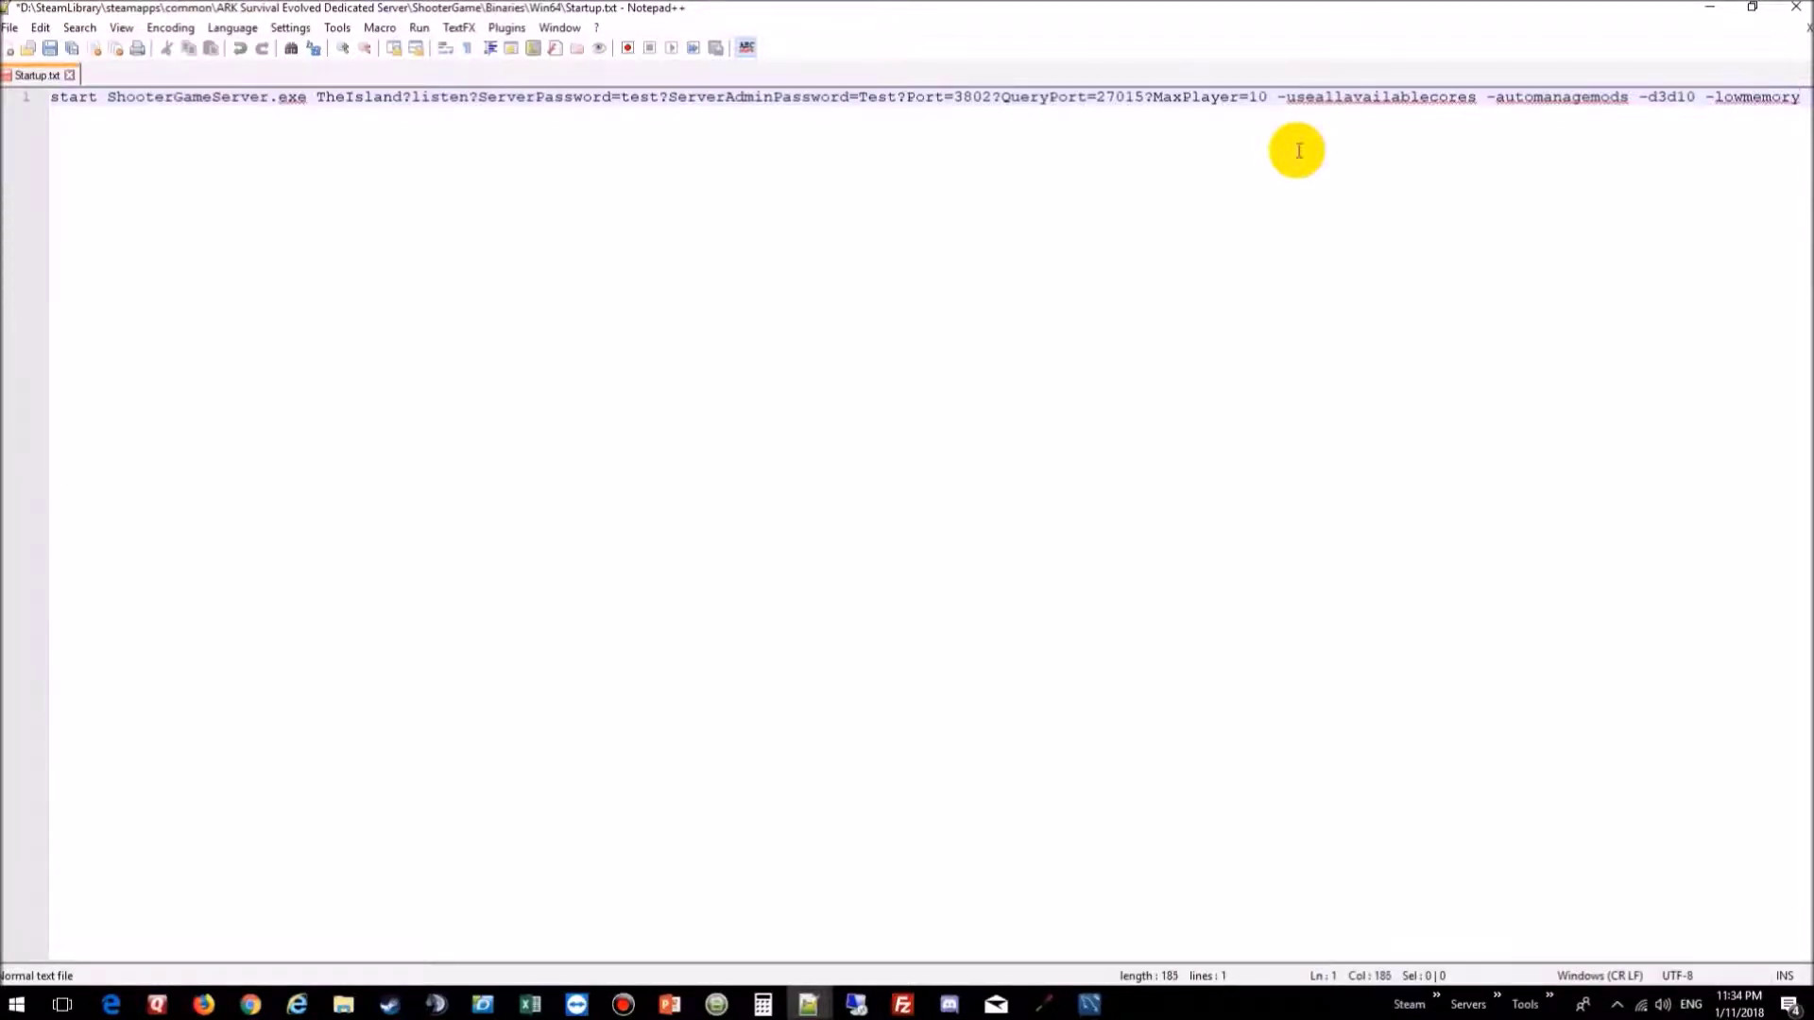
type(" -")
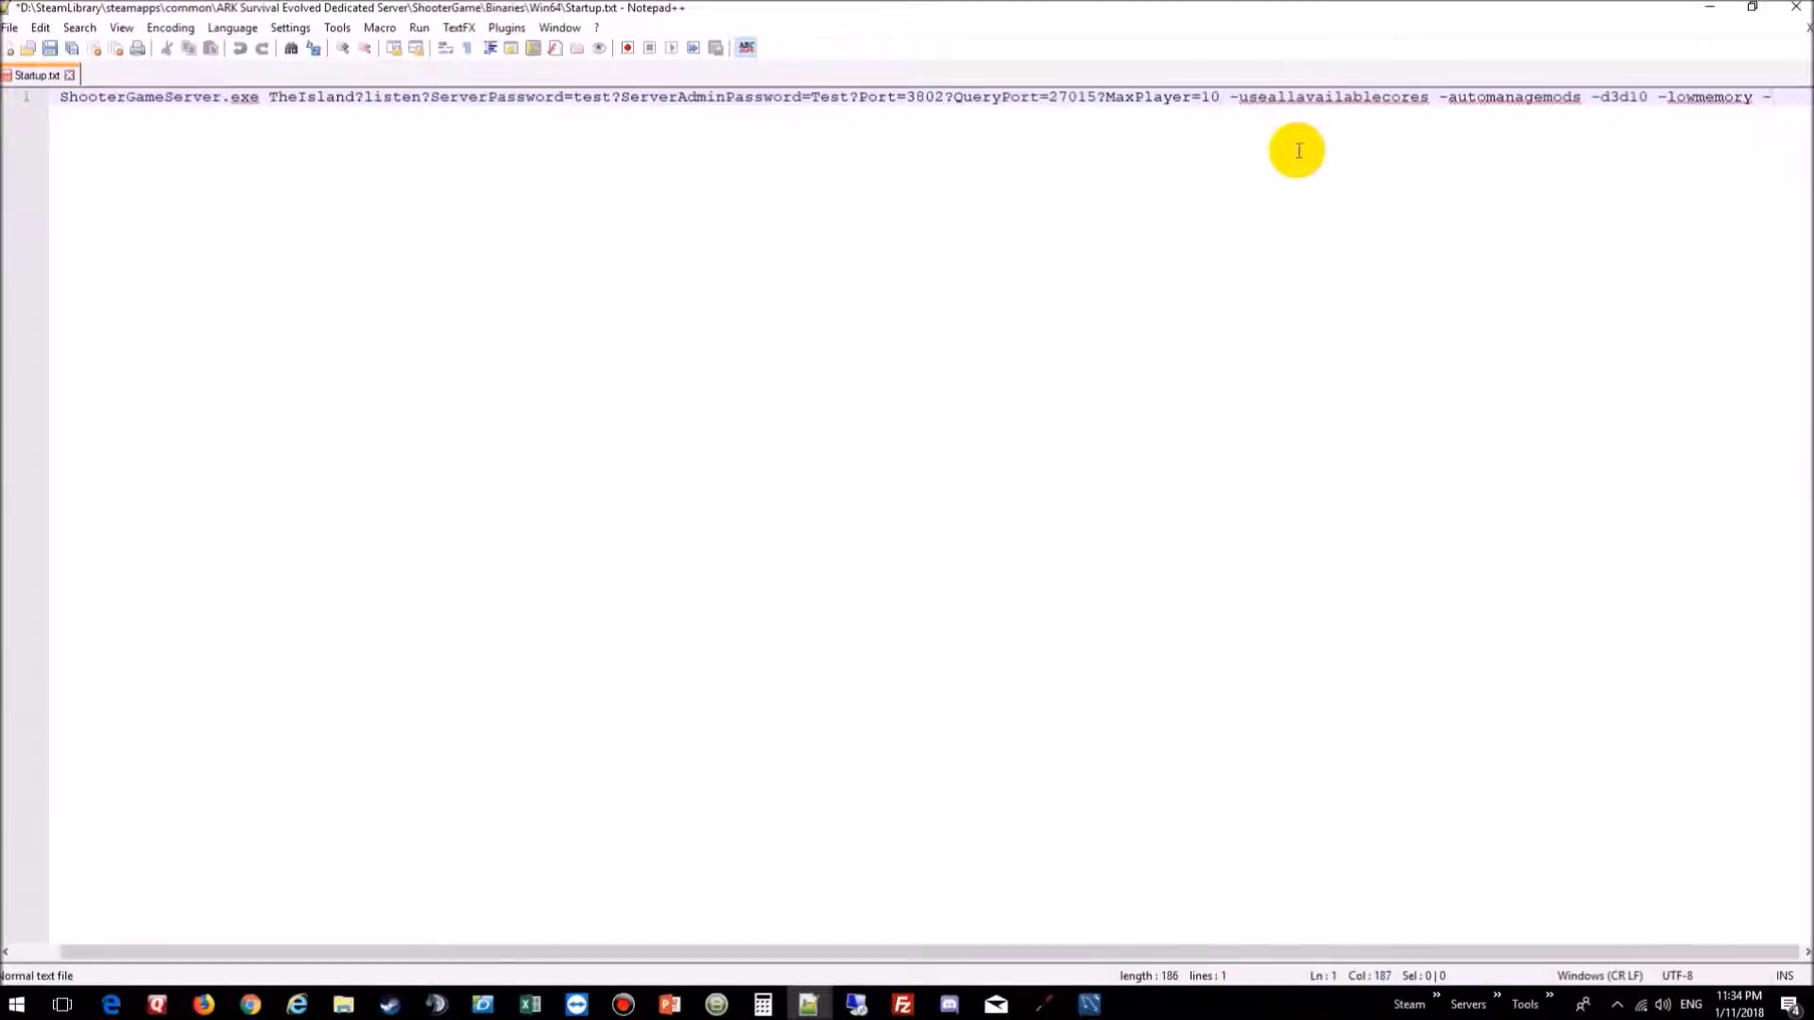
type("sm4")
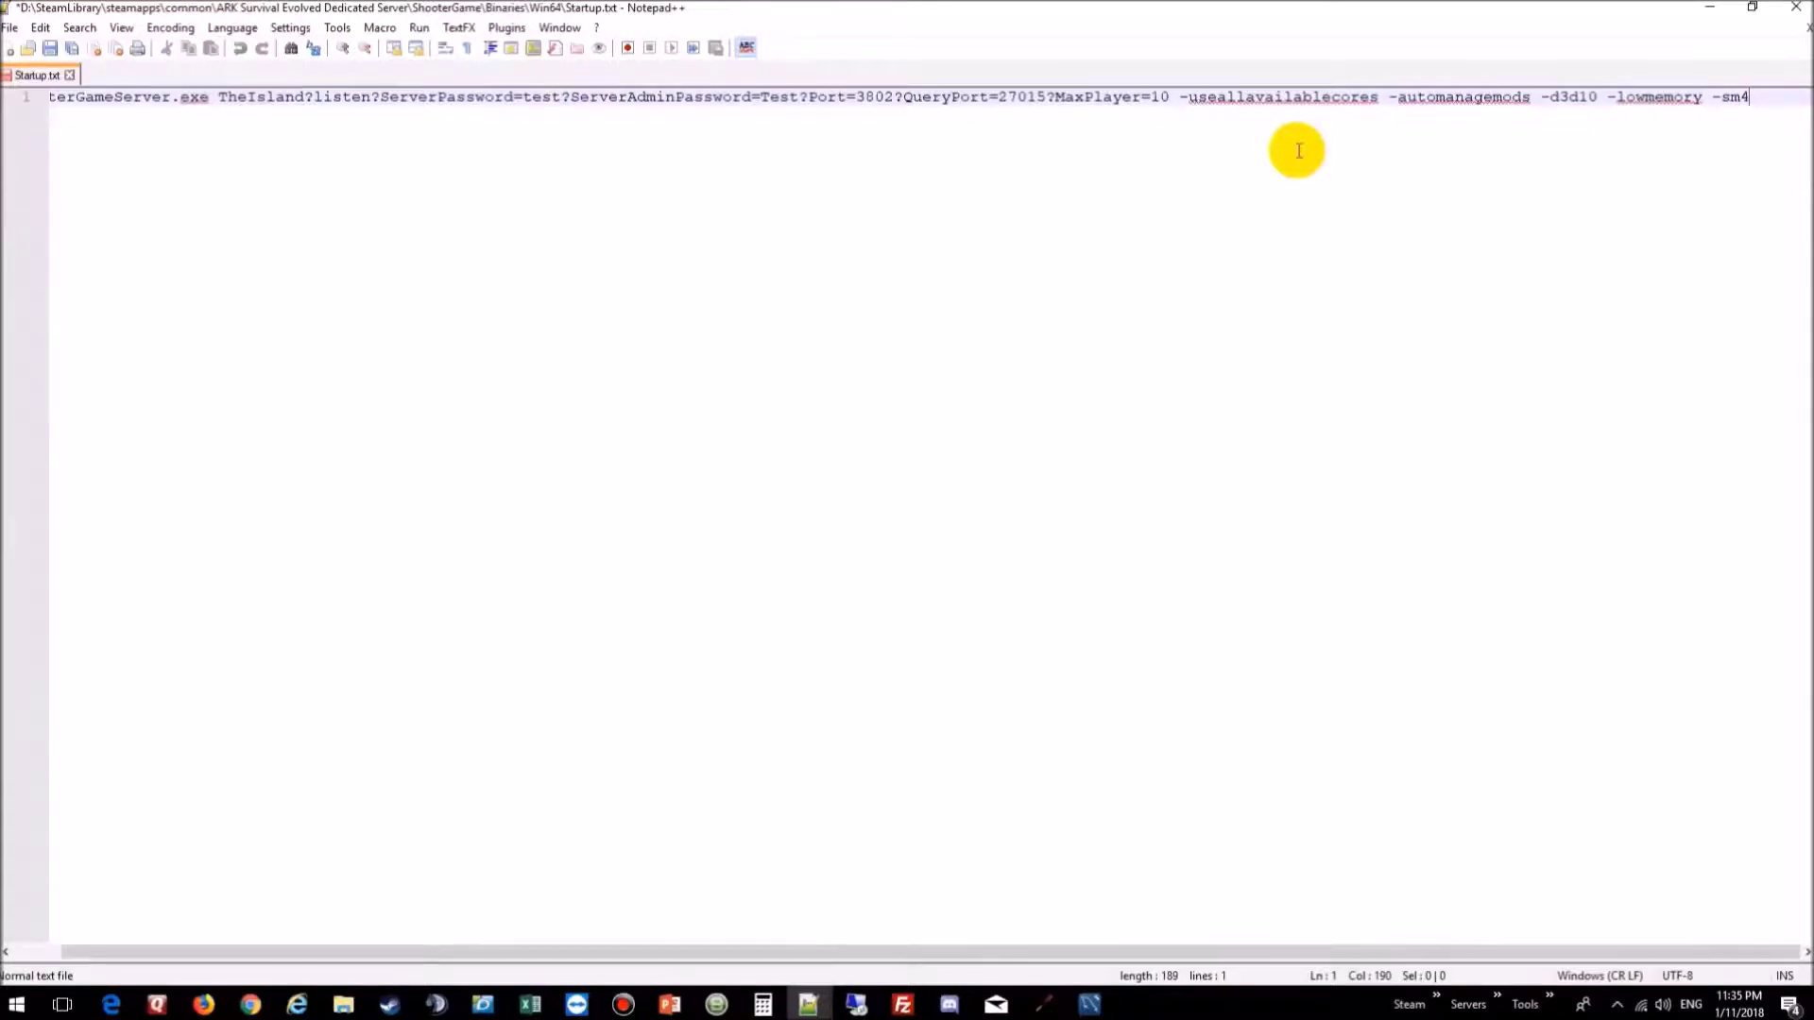
type("-useca")
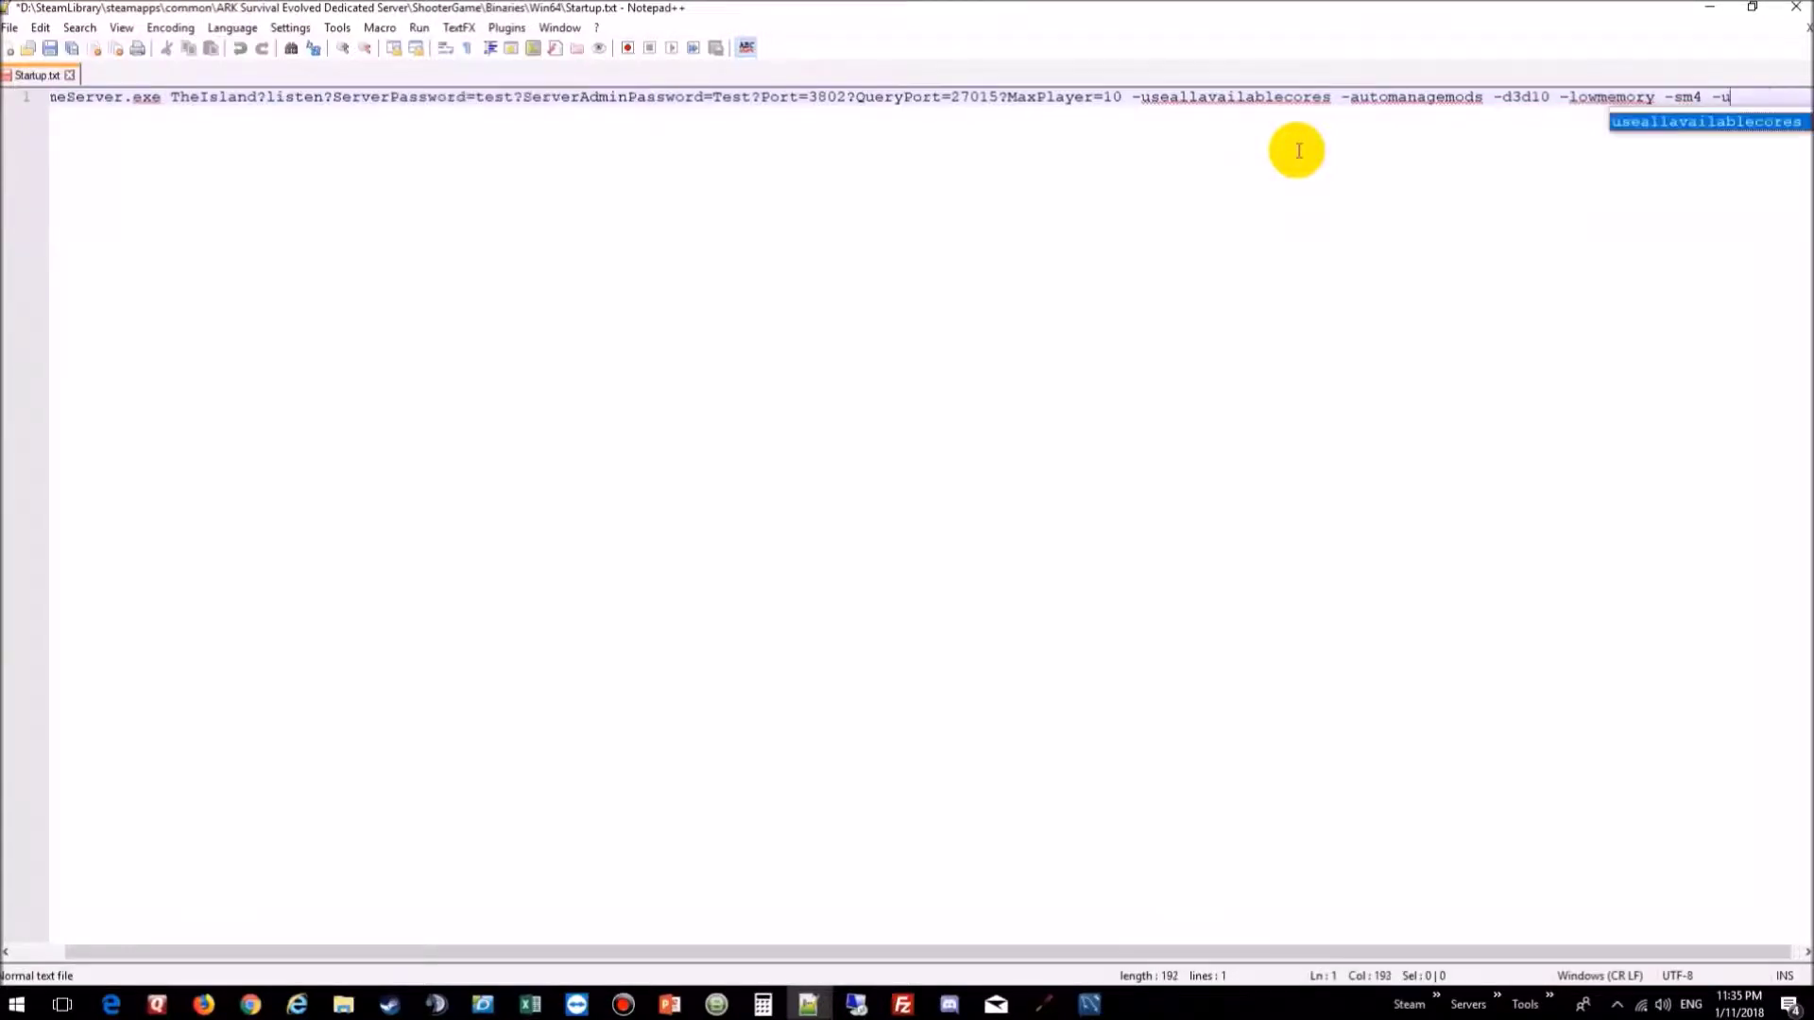
type("ch")
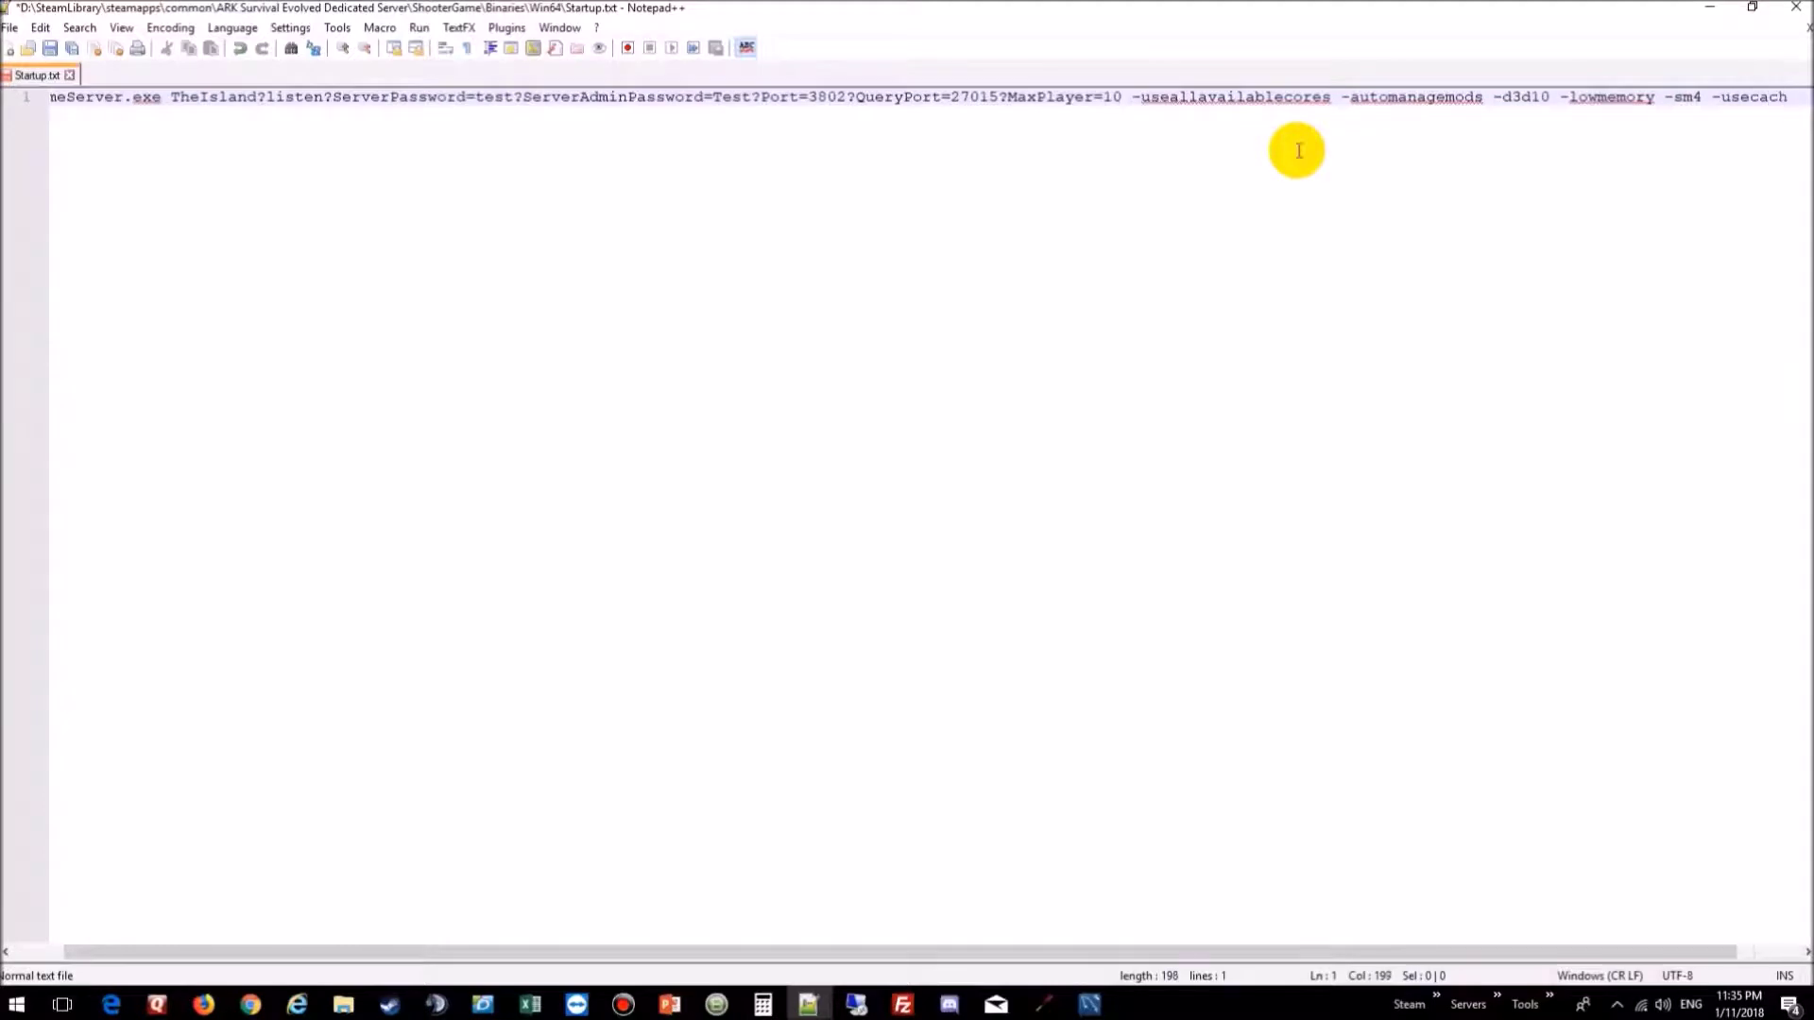
type("e -log")
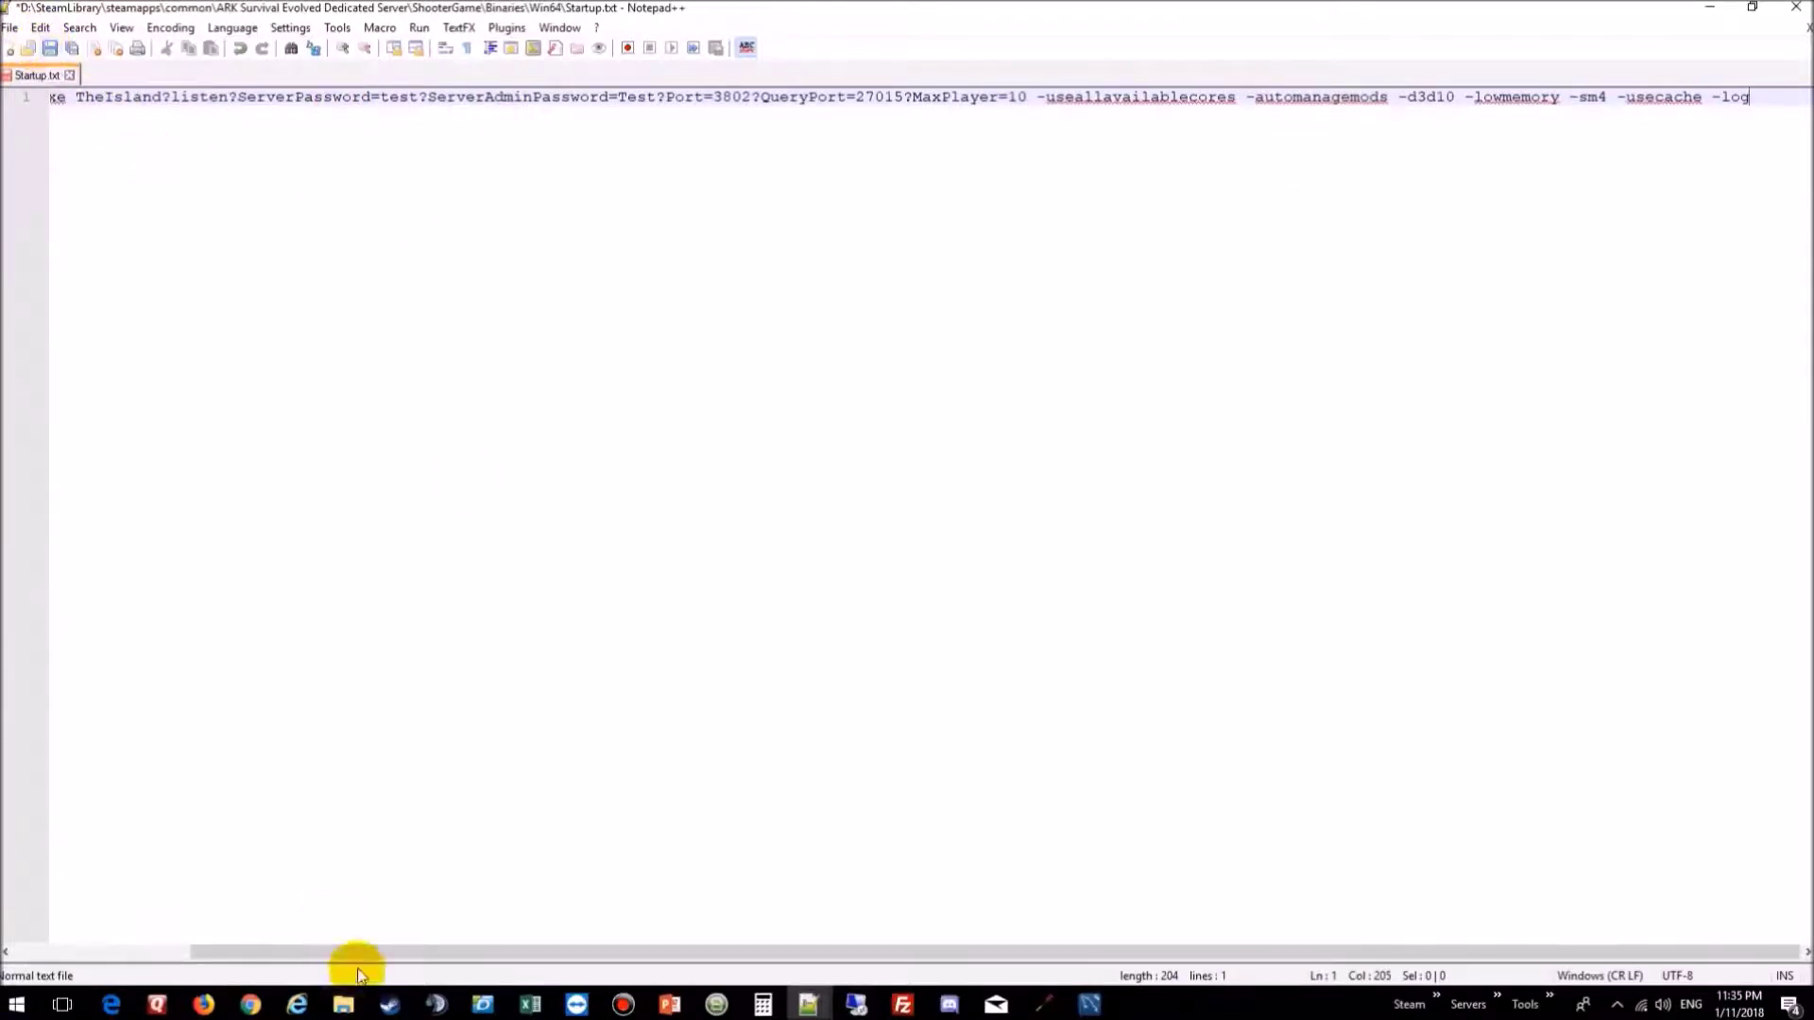
left_click_drag(361, 952, 149, 935)
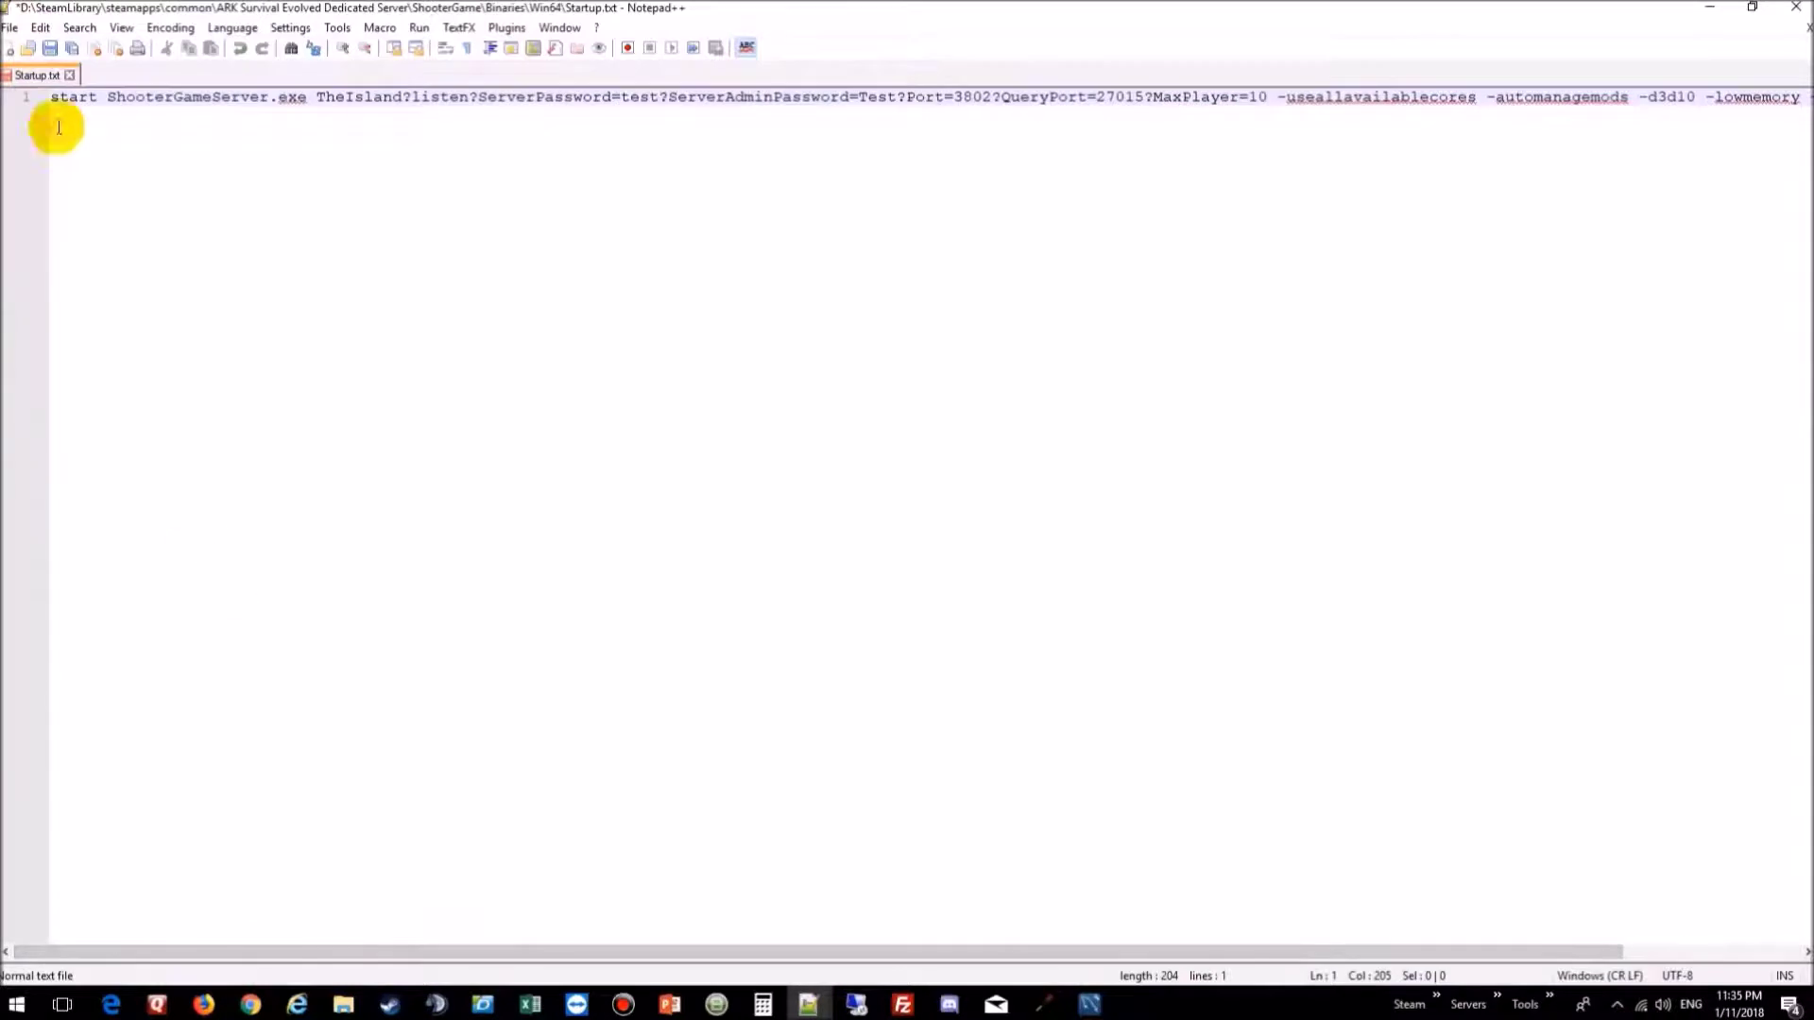
Step: Save the file as Startup.bat using the Batch file type, then close Notepad++
left_click(11, 28)
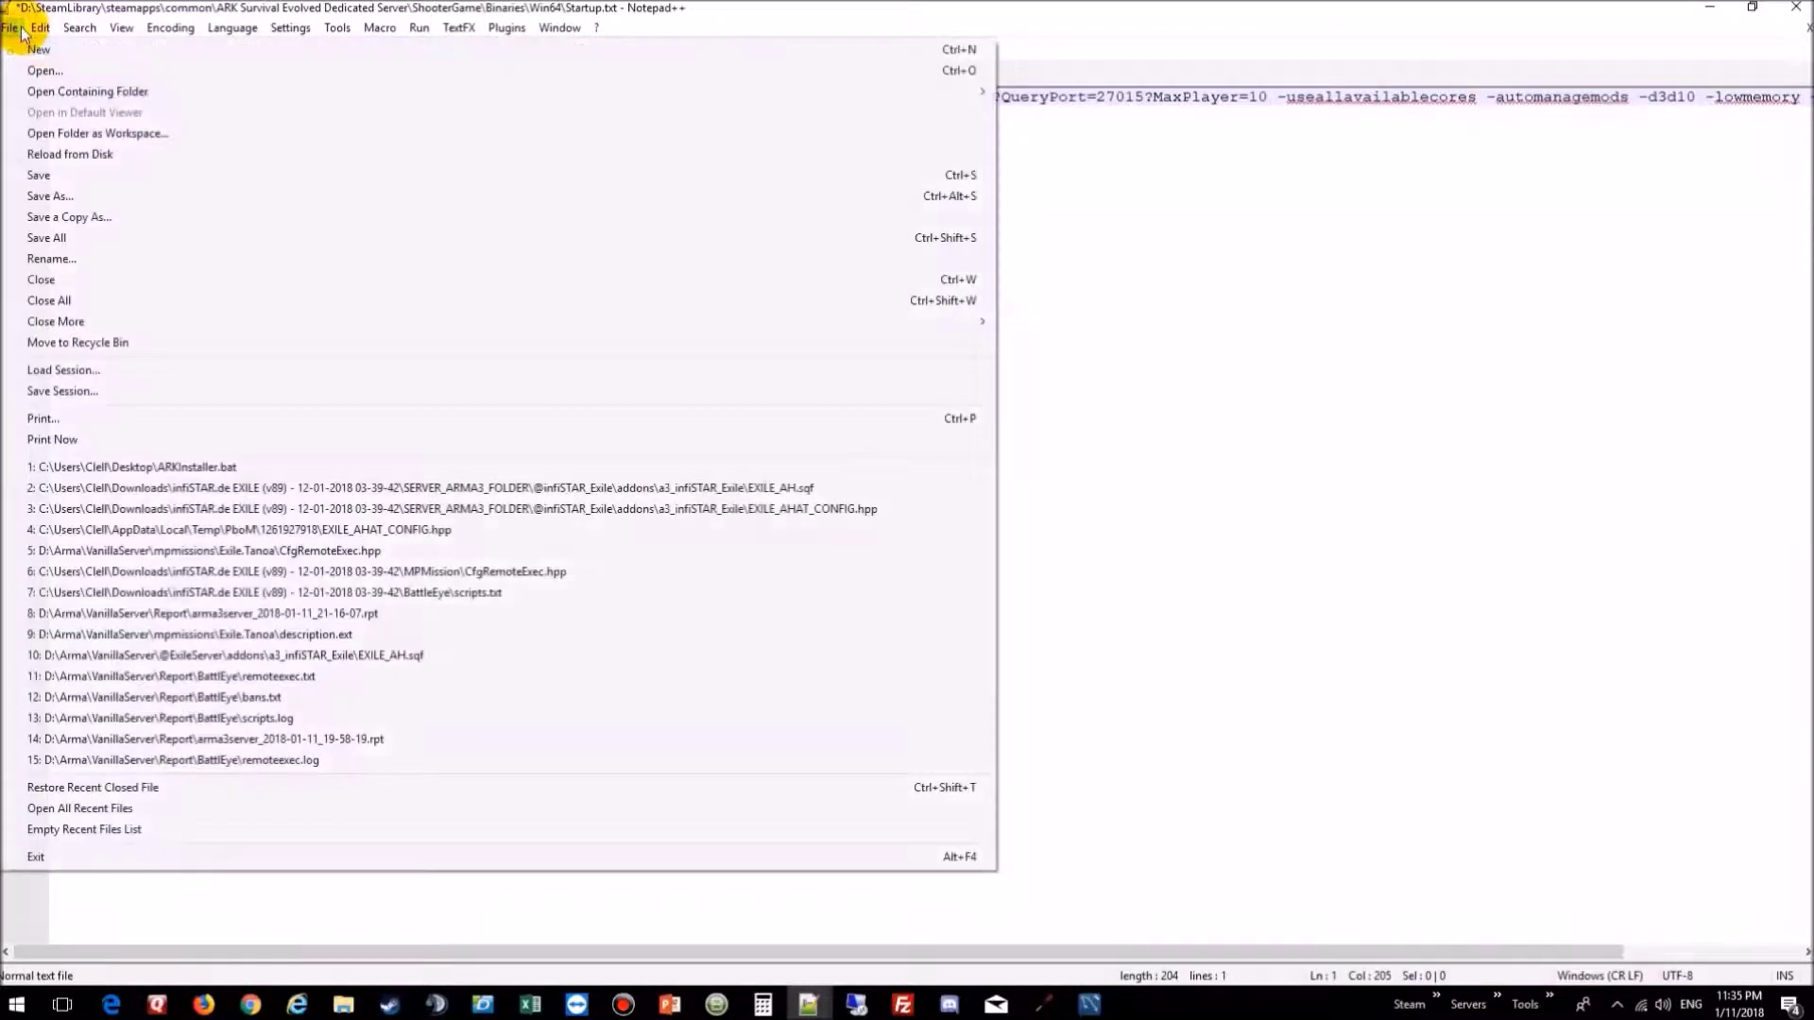
left_click(63, 200)
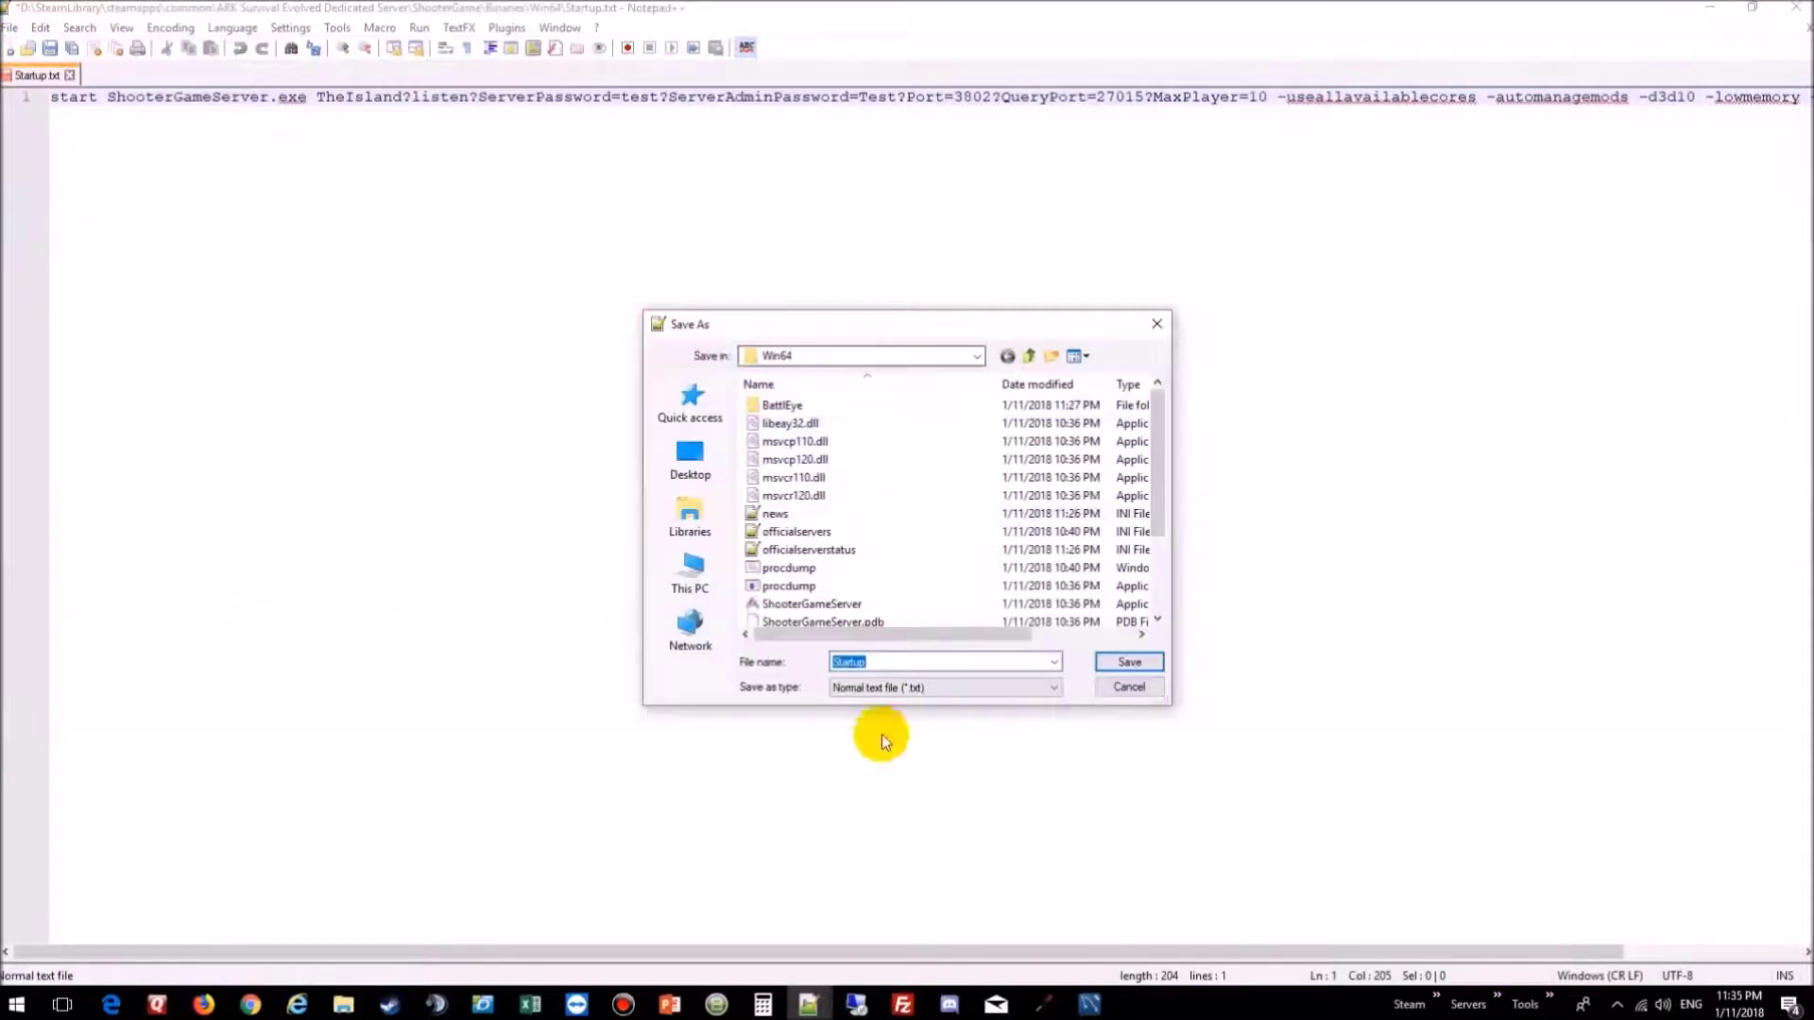
left_click(897, 687)
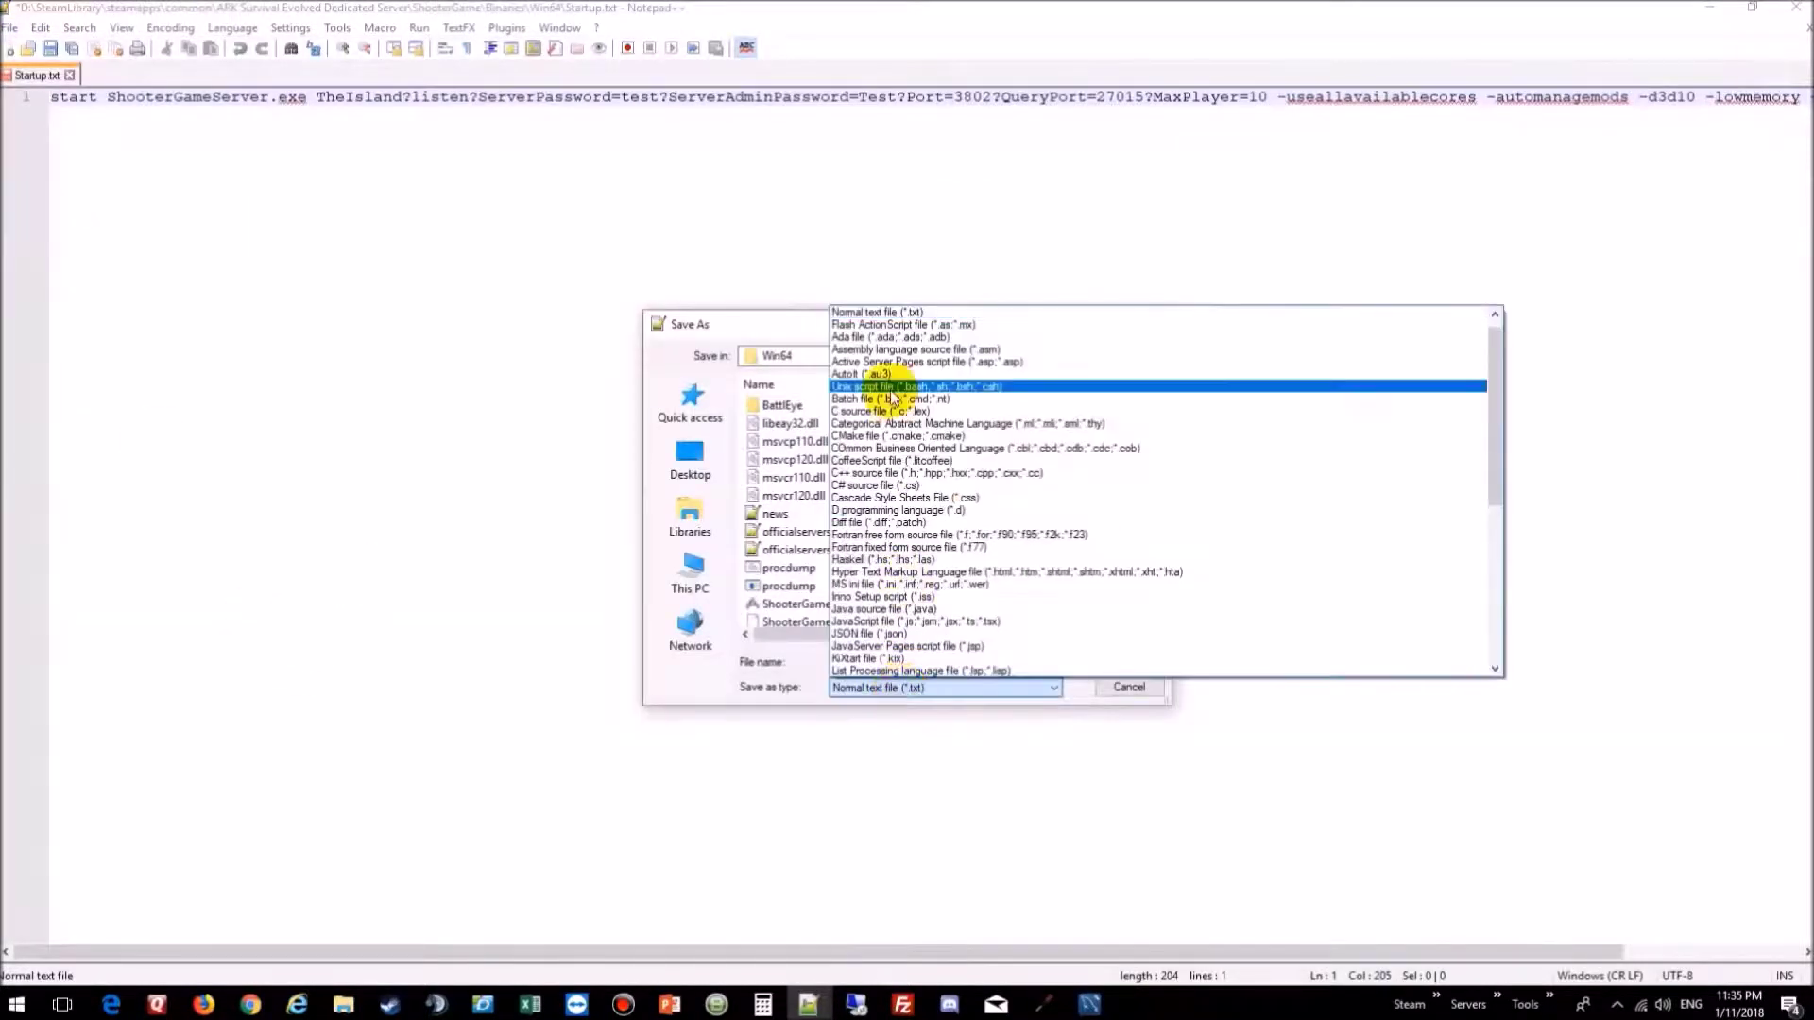
left_click(892, 401)
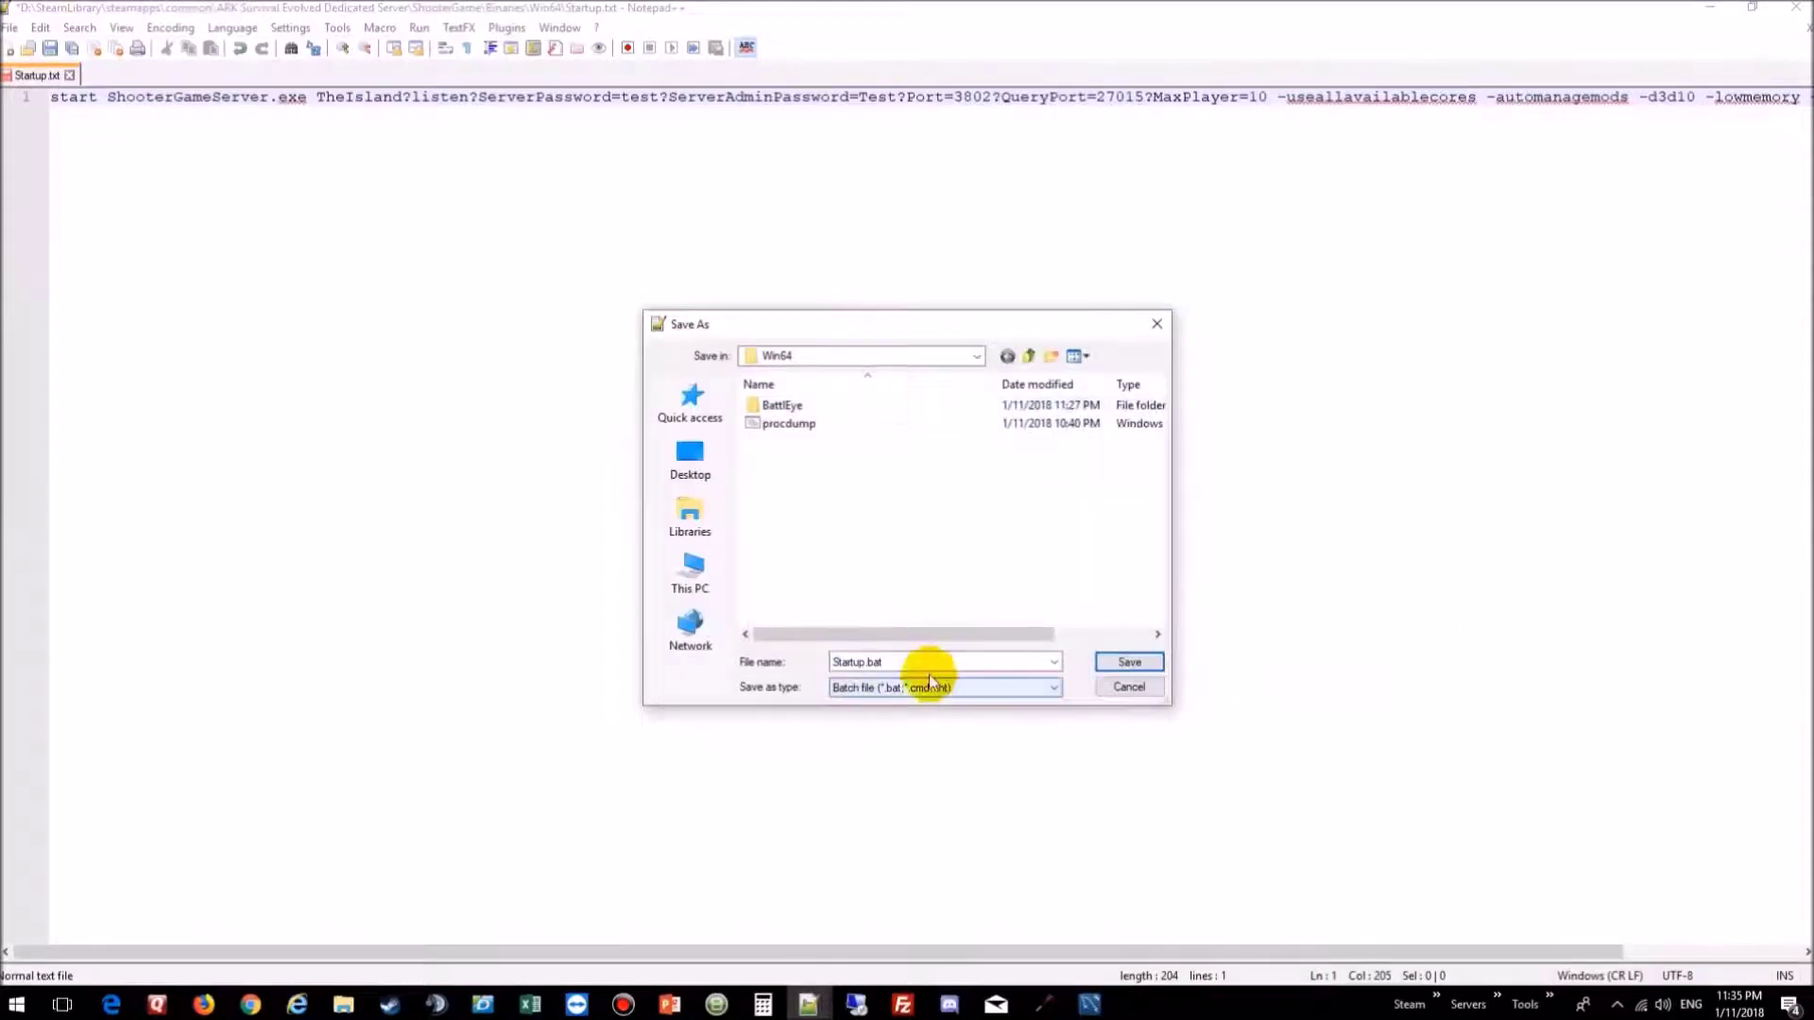
left_click(850, 661)
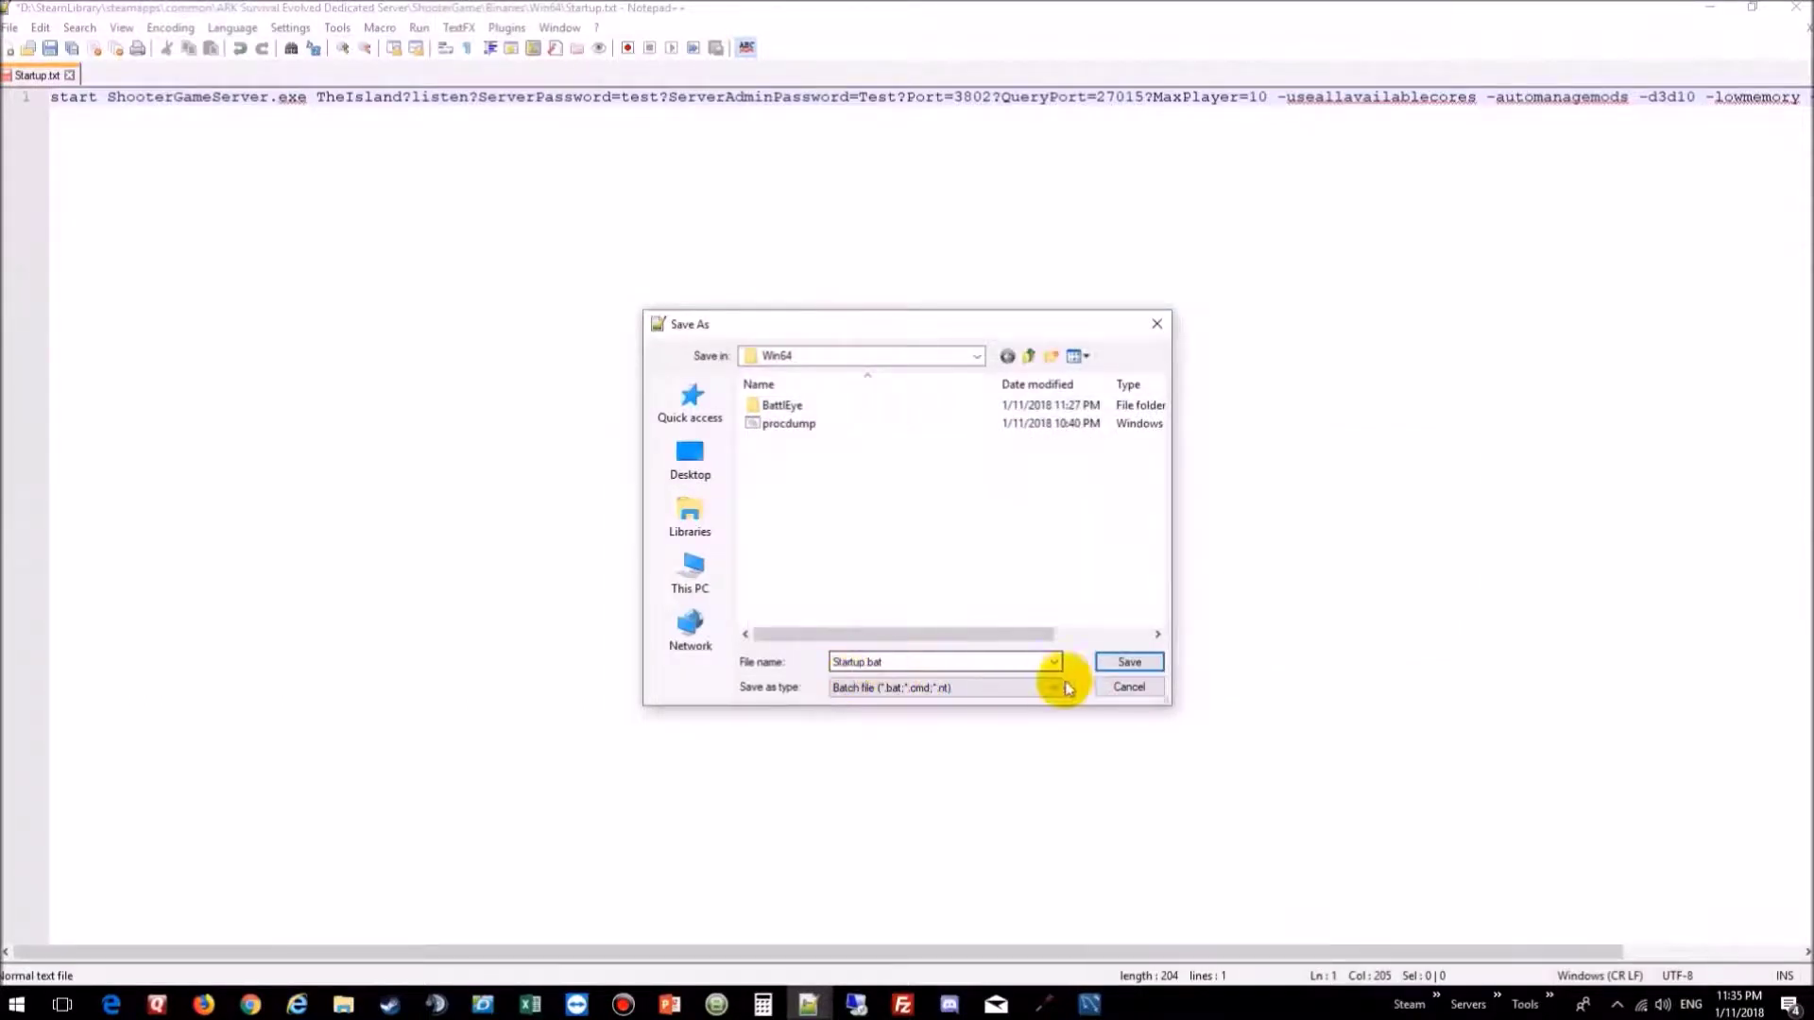
left_click(1127, 661)
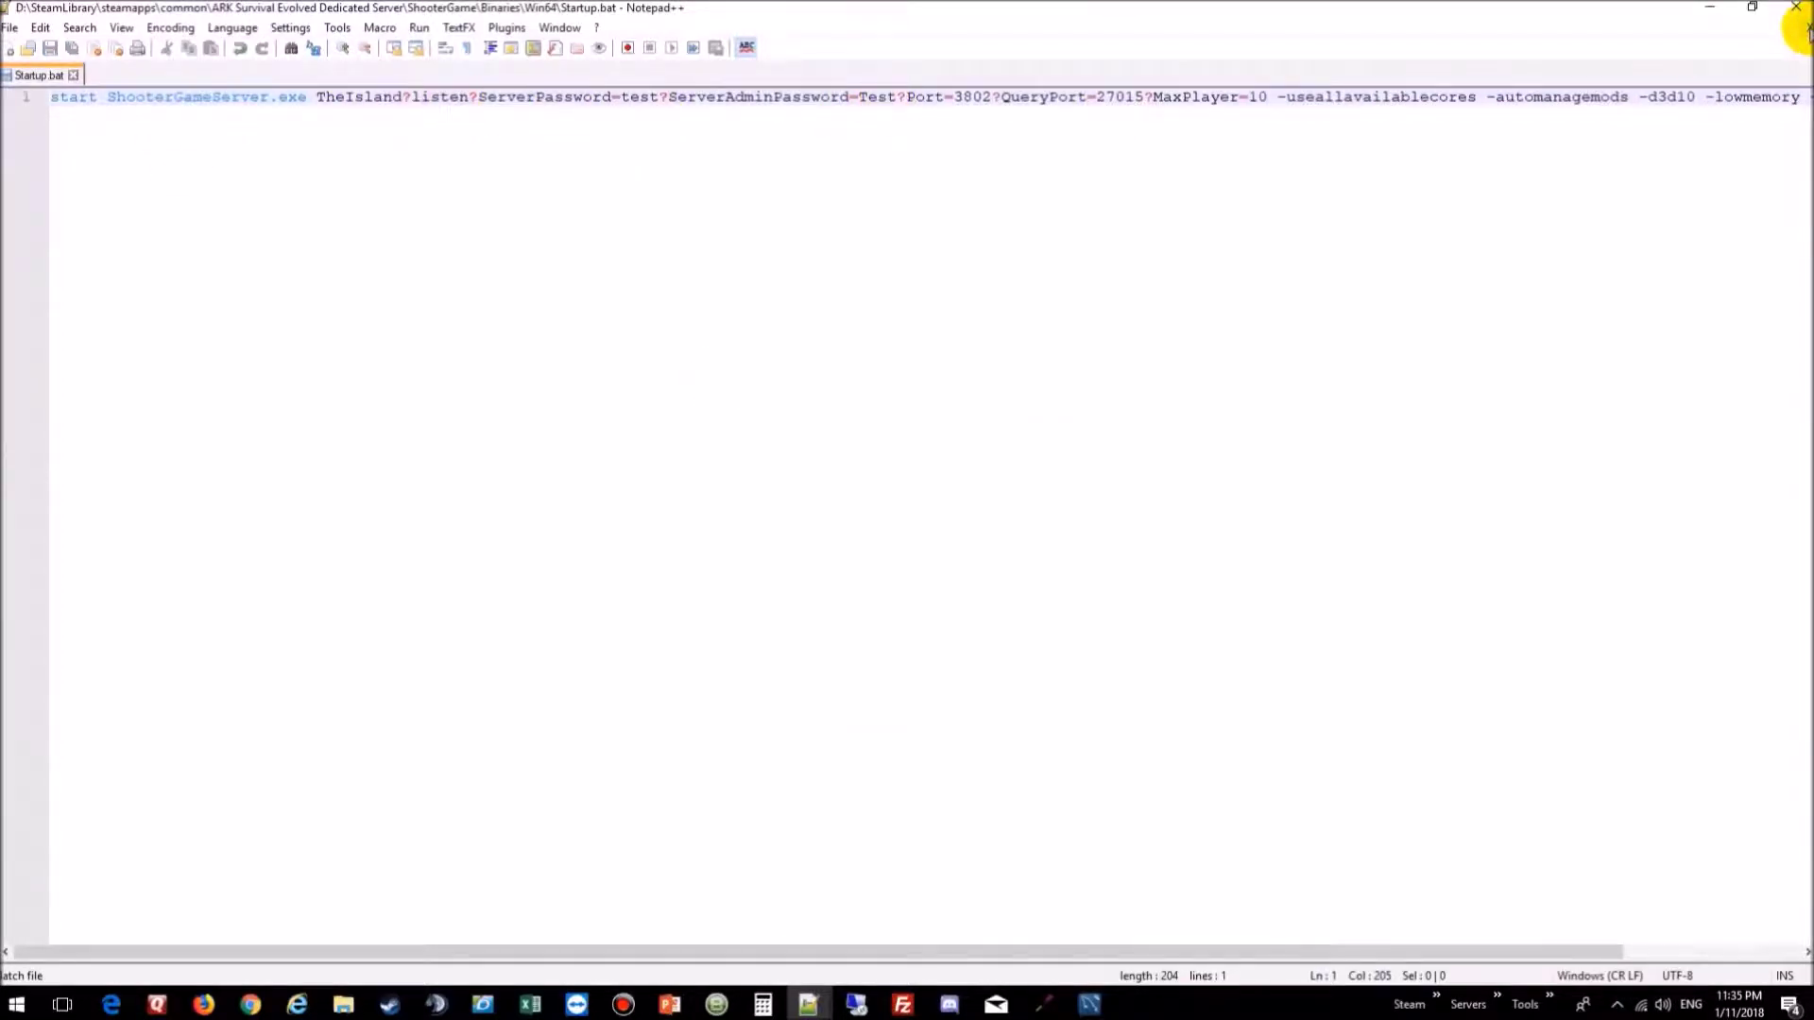
left_click(1804, 28)
left_click(1795, 7)
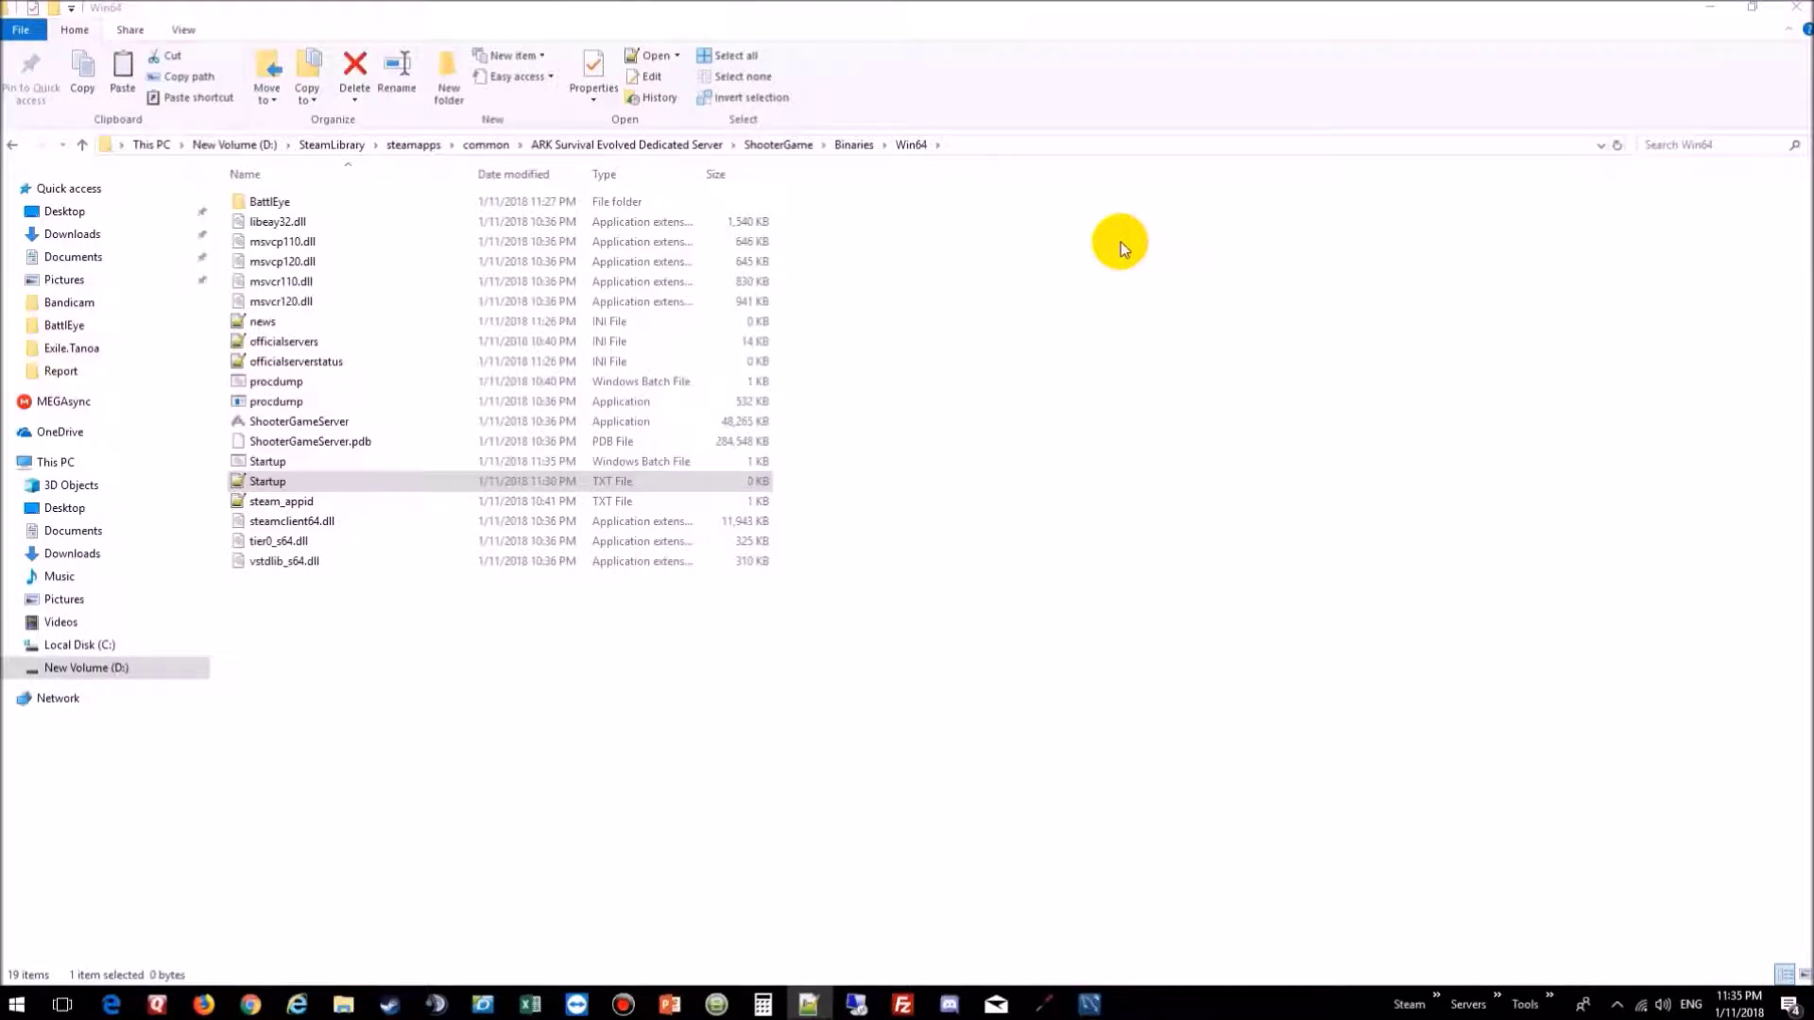
Step: Create a new text document in Win64 named AllowedCheaterSteamIDs
right_click(384, 678)
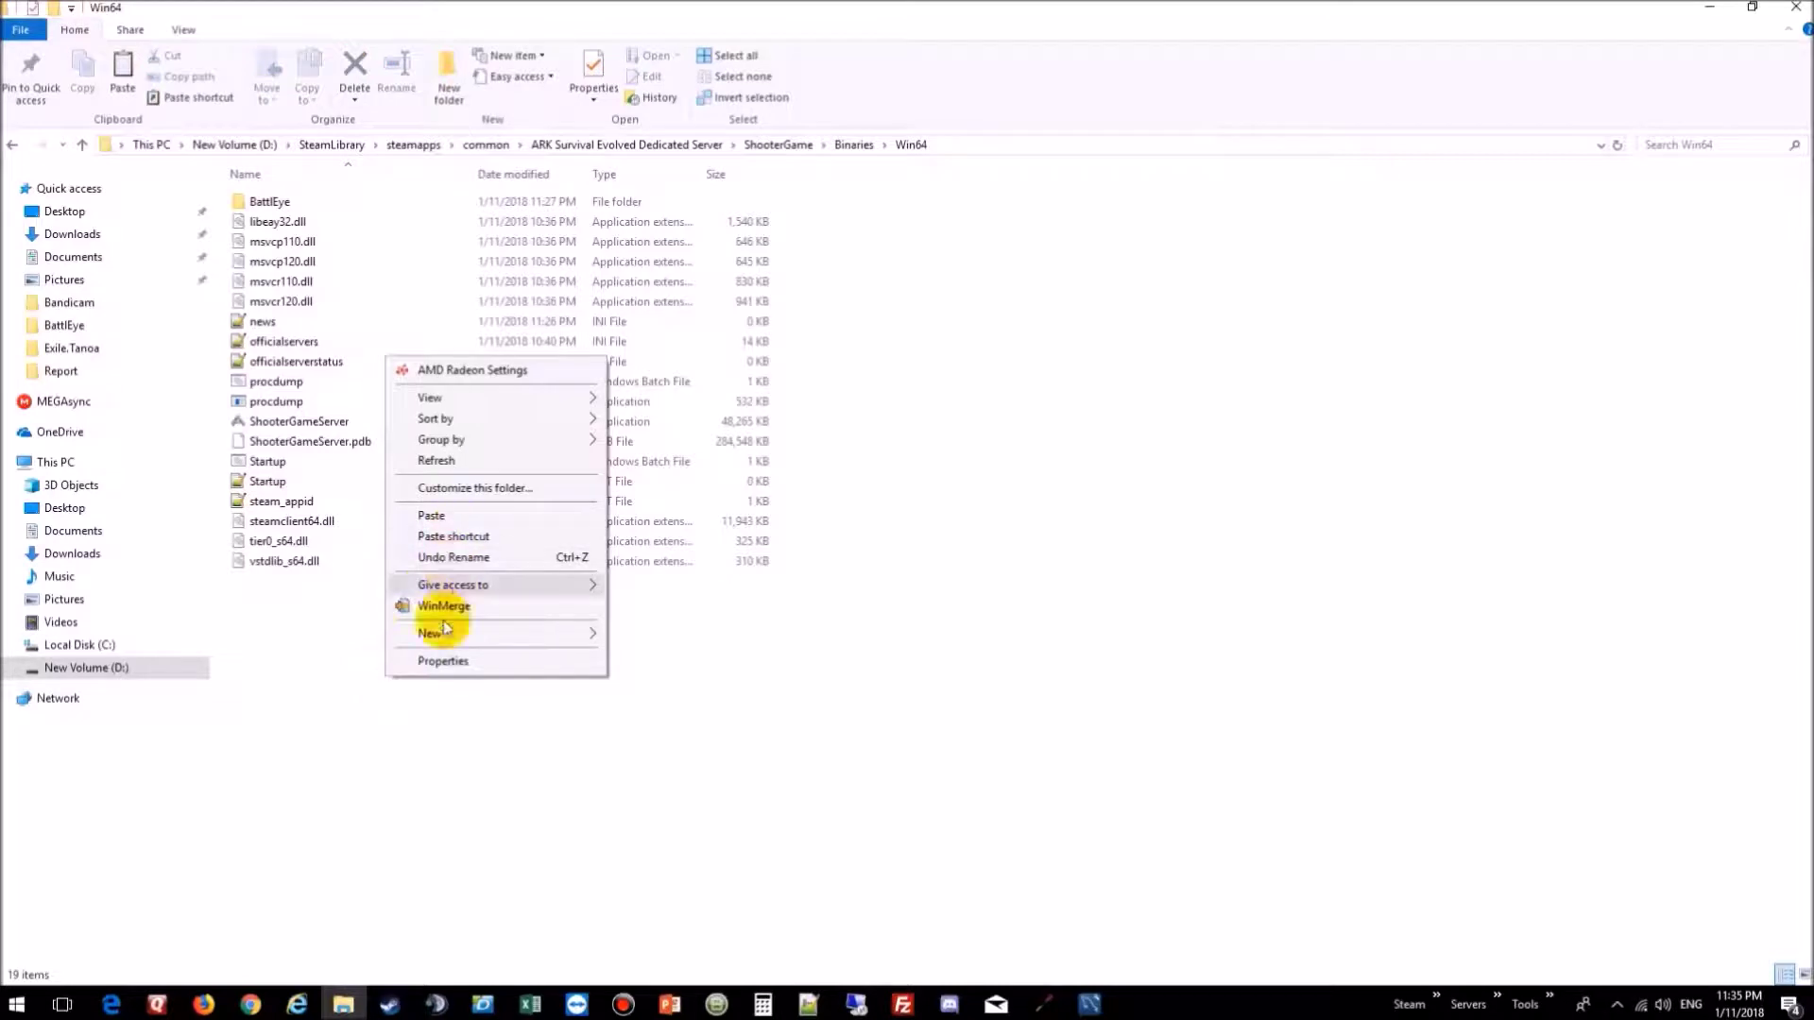
mouse_move(445, 635)
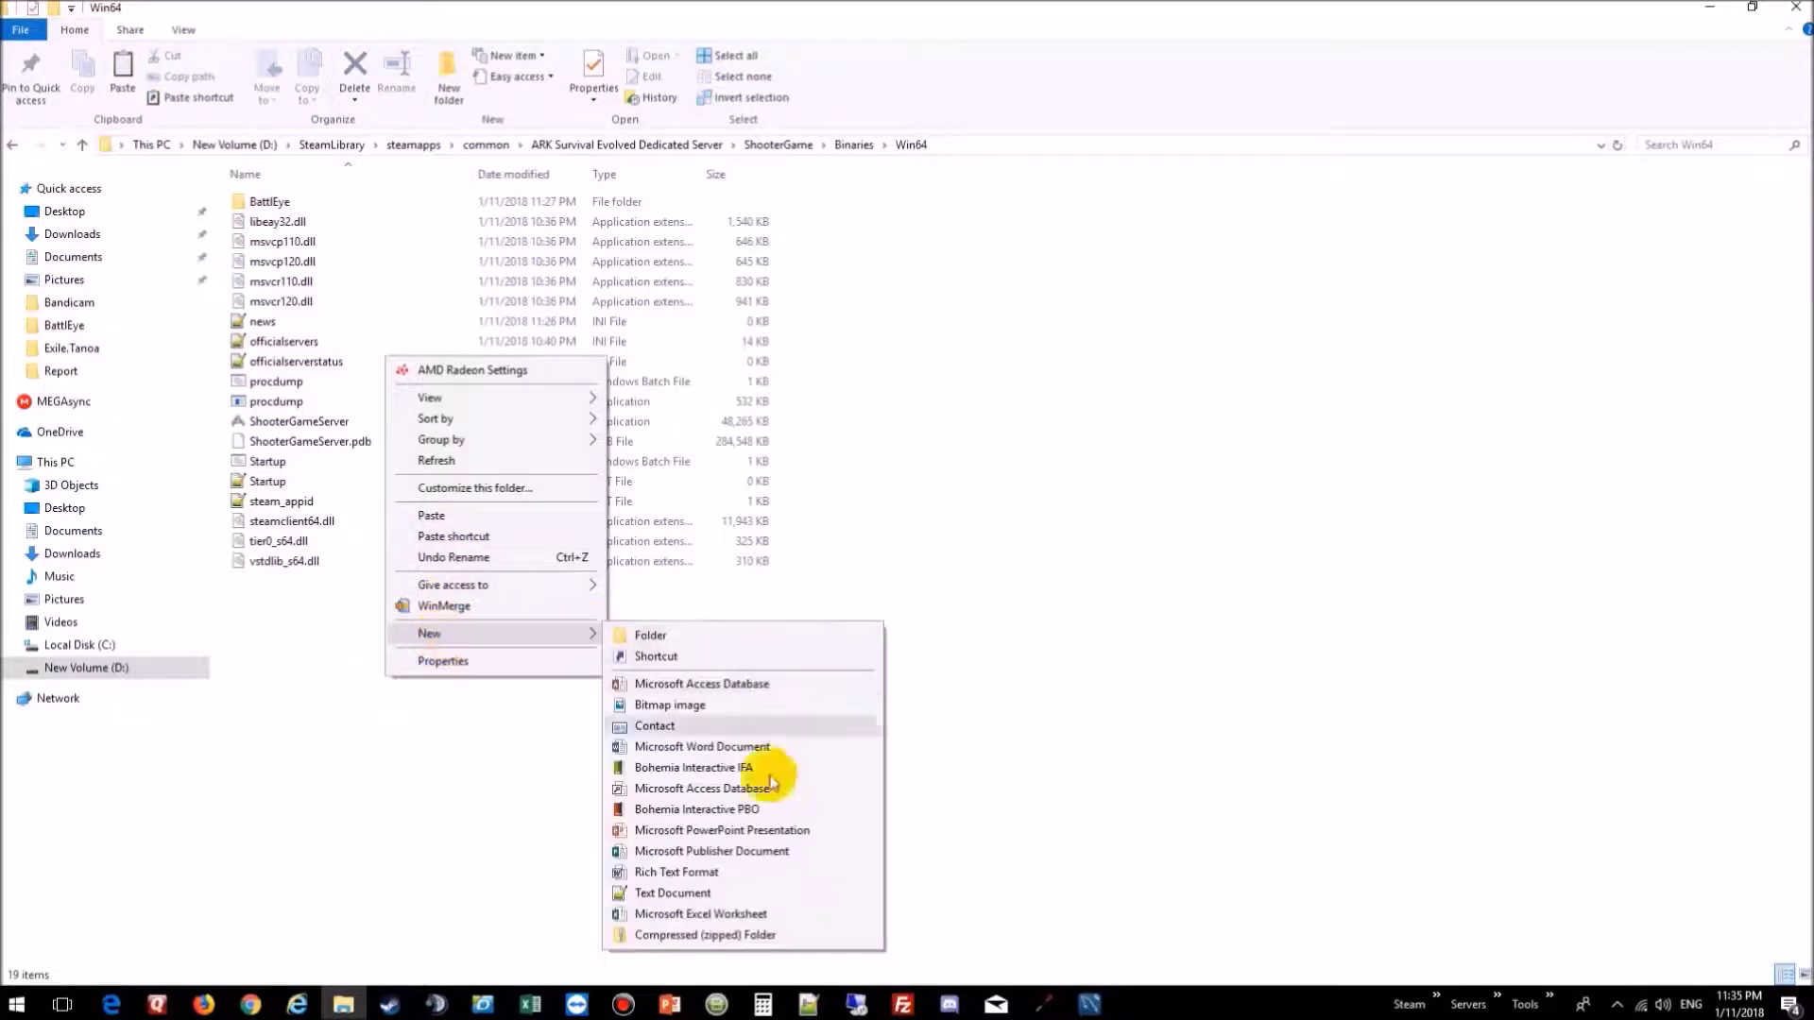
left_click(674, 901)
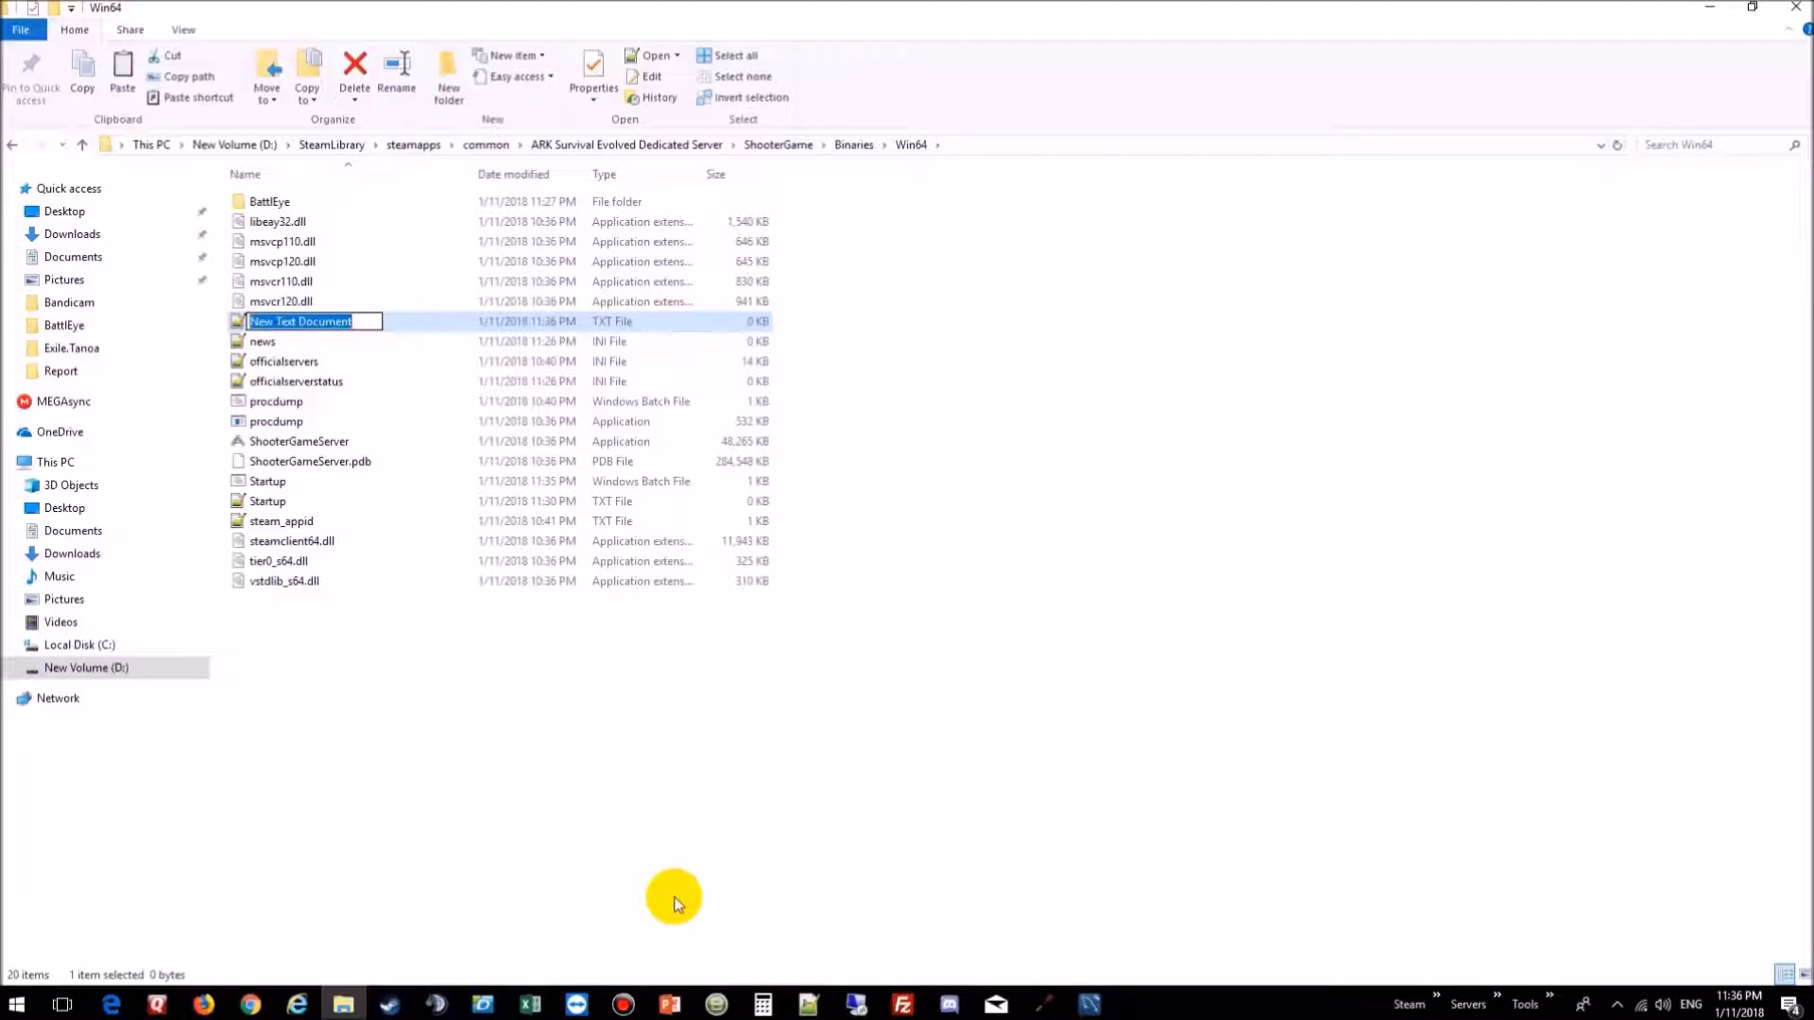
type("All")
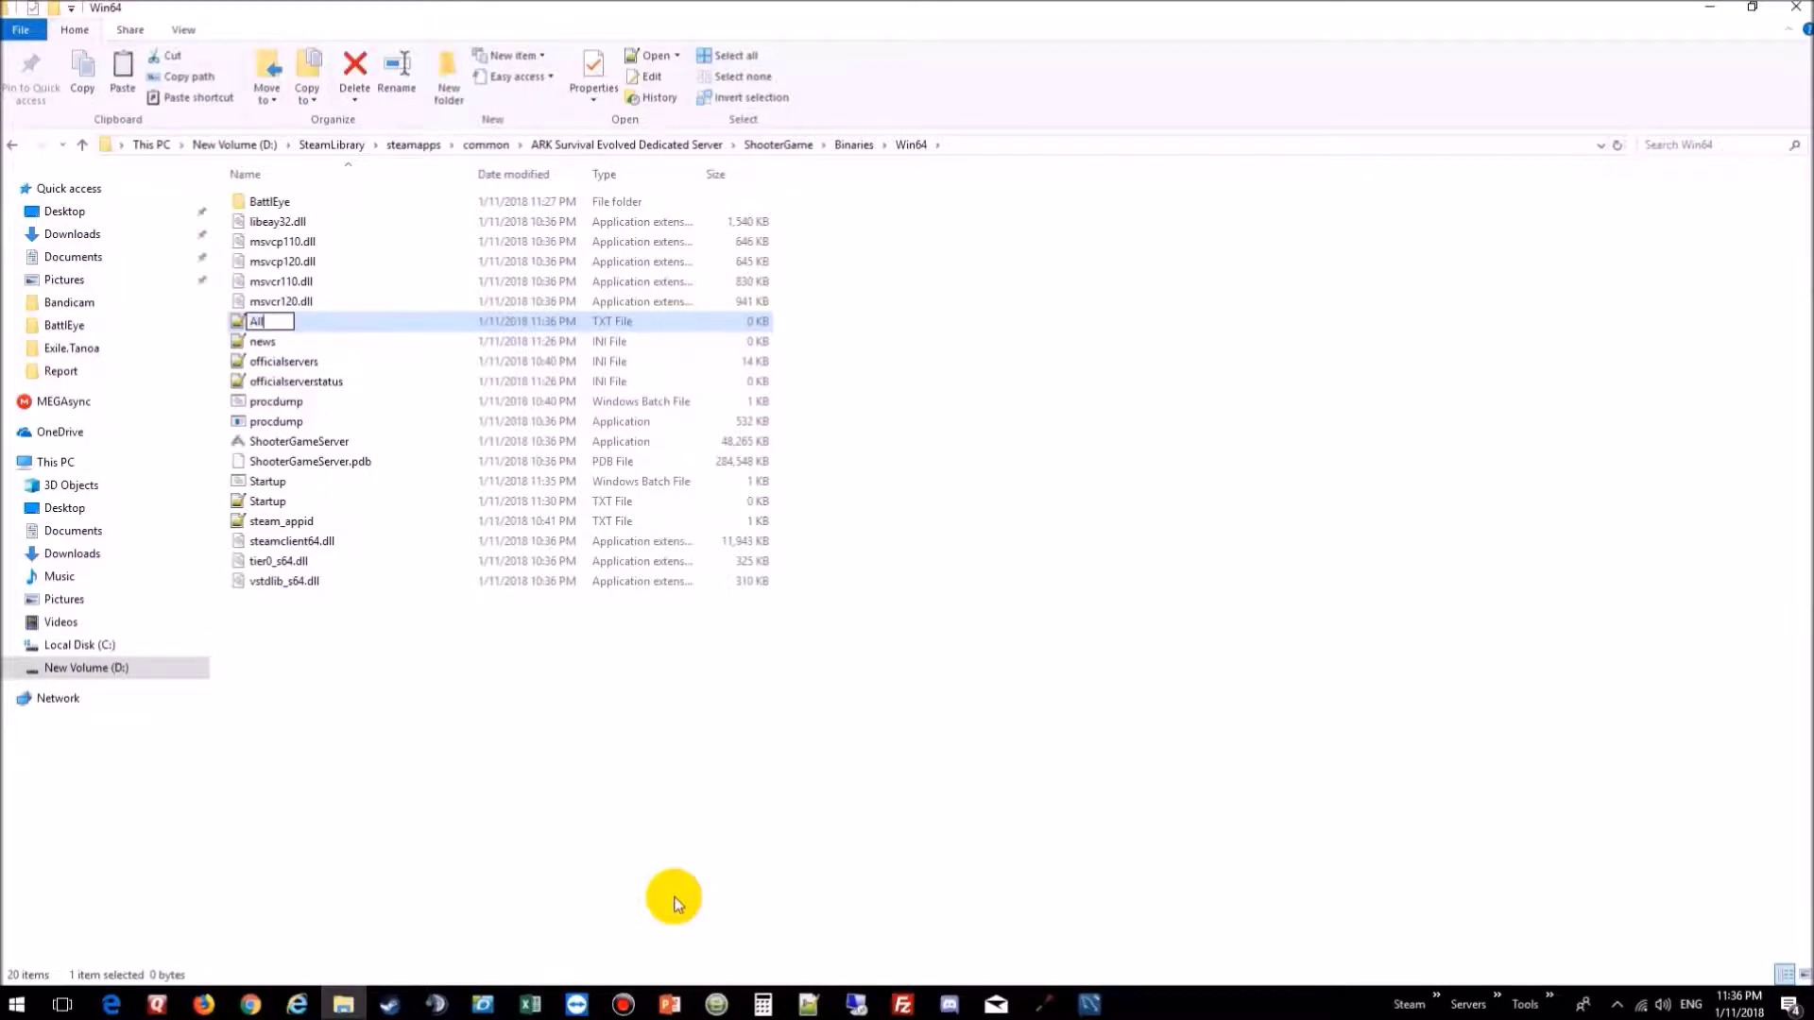
type("owedCheaterSteamI")
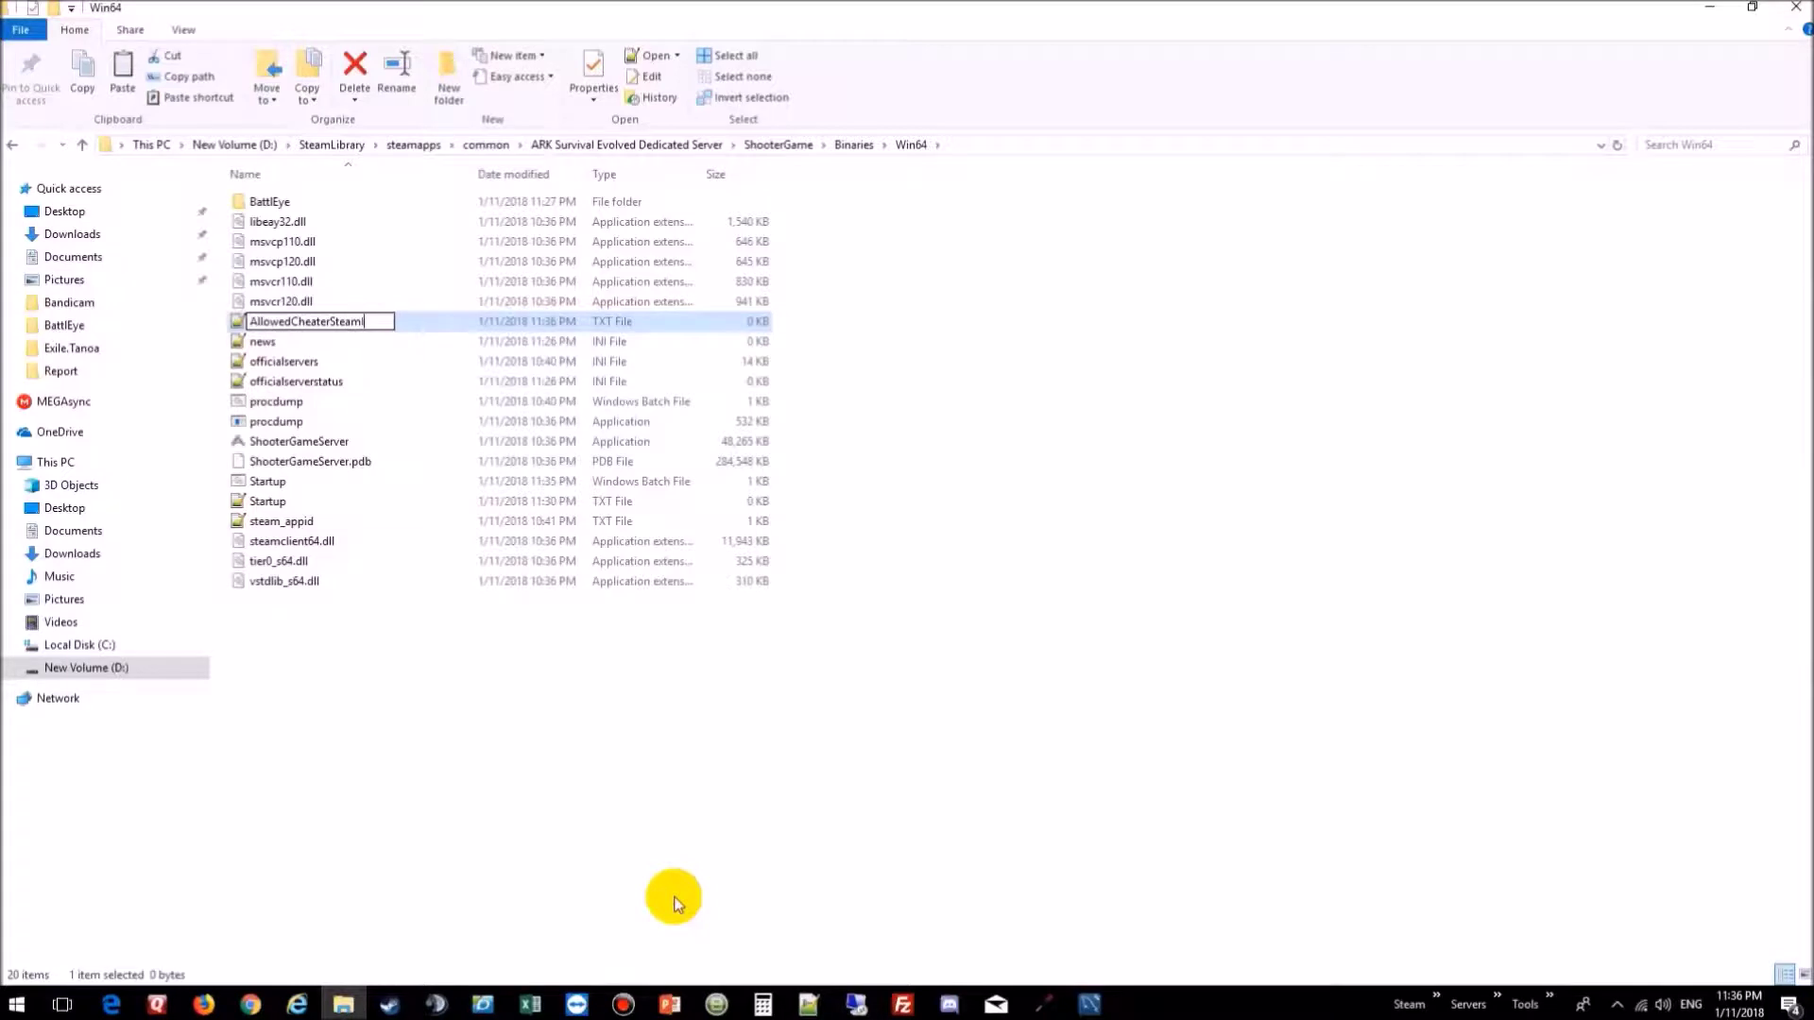
type("DS")
key("BackSpace")
type("s")
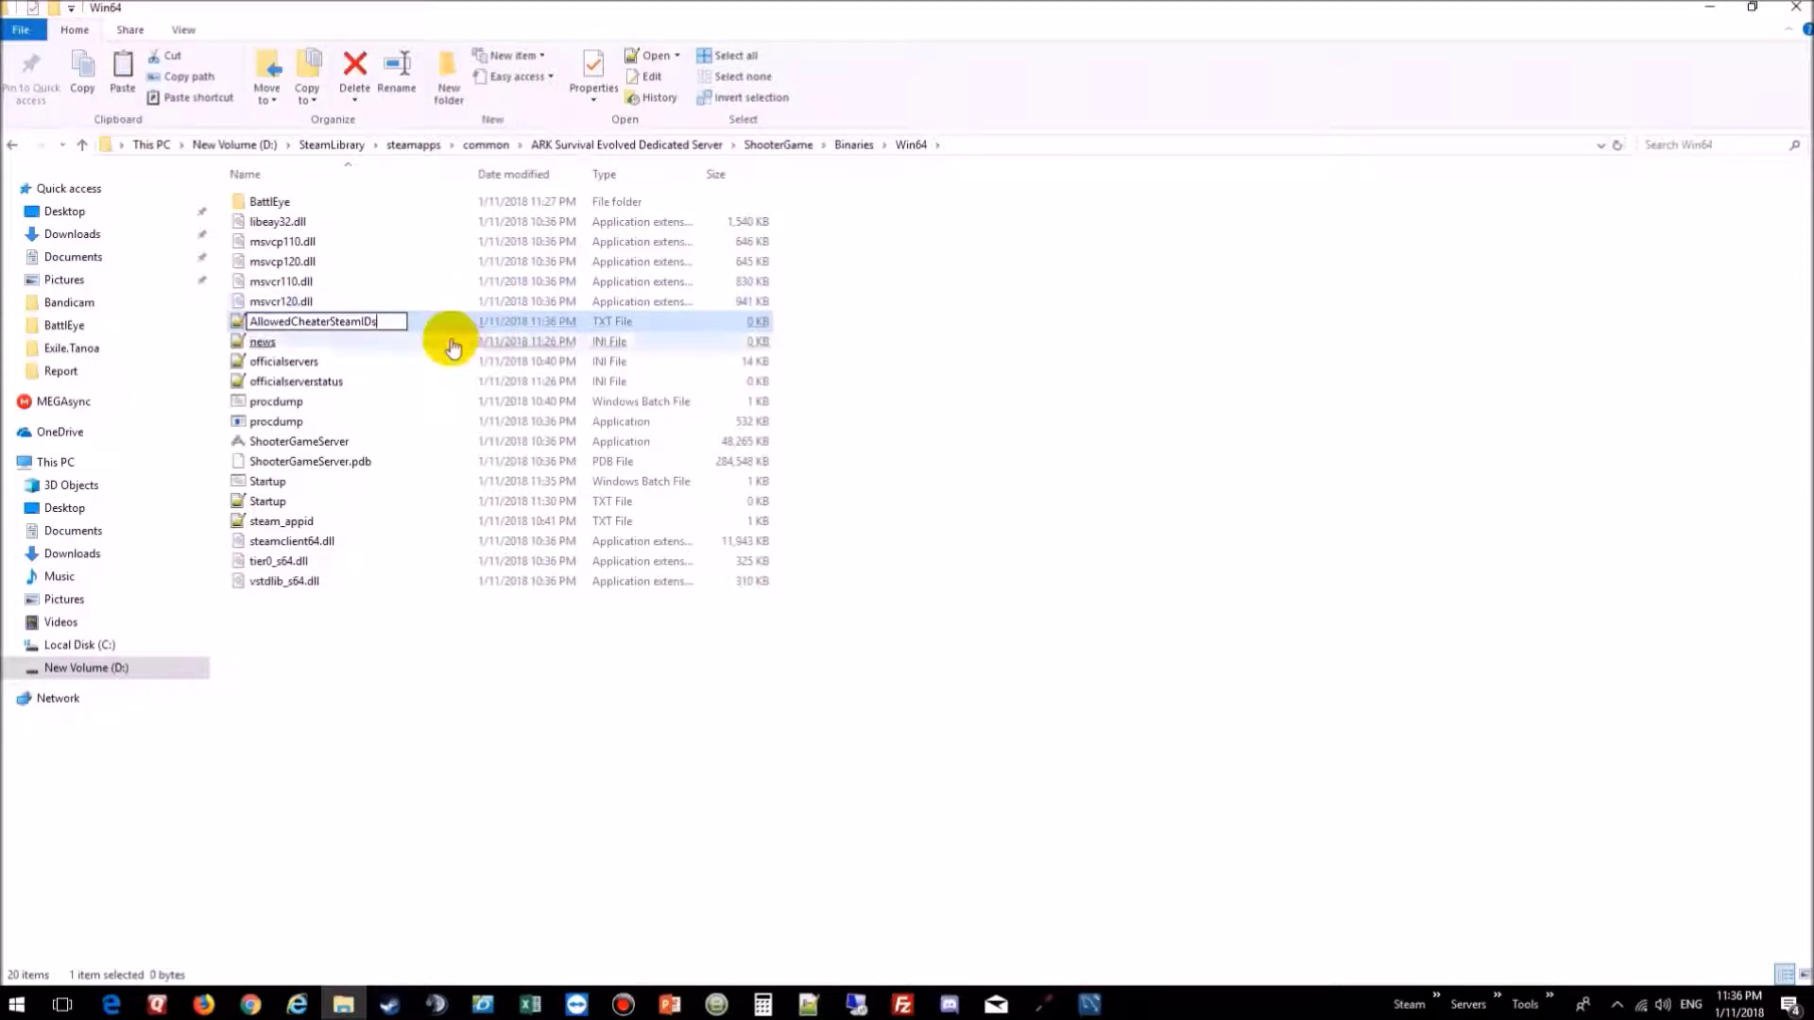
left_click(455, 777)
Step: Open AllowedCheaterSteamIDs maximized in Notepad++, then bring Steam to the front
double_click(275, 223)
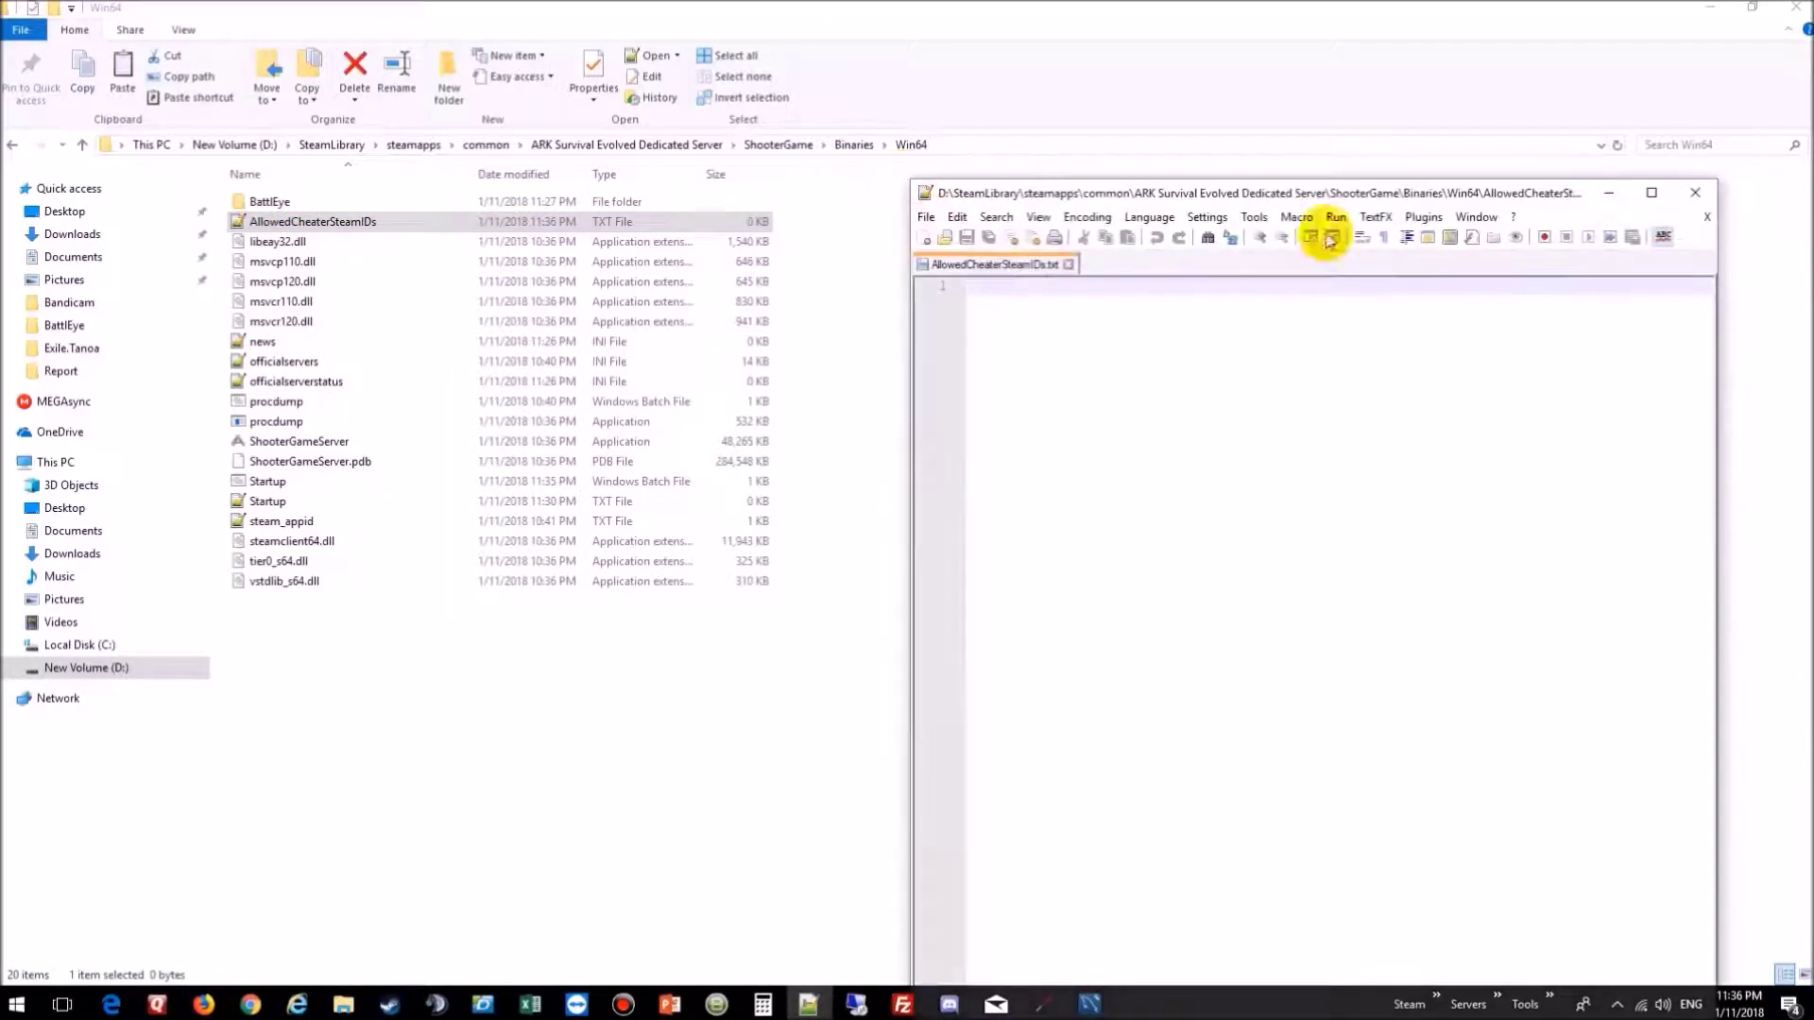
left_click(1651, 193)
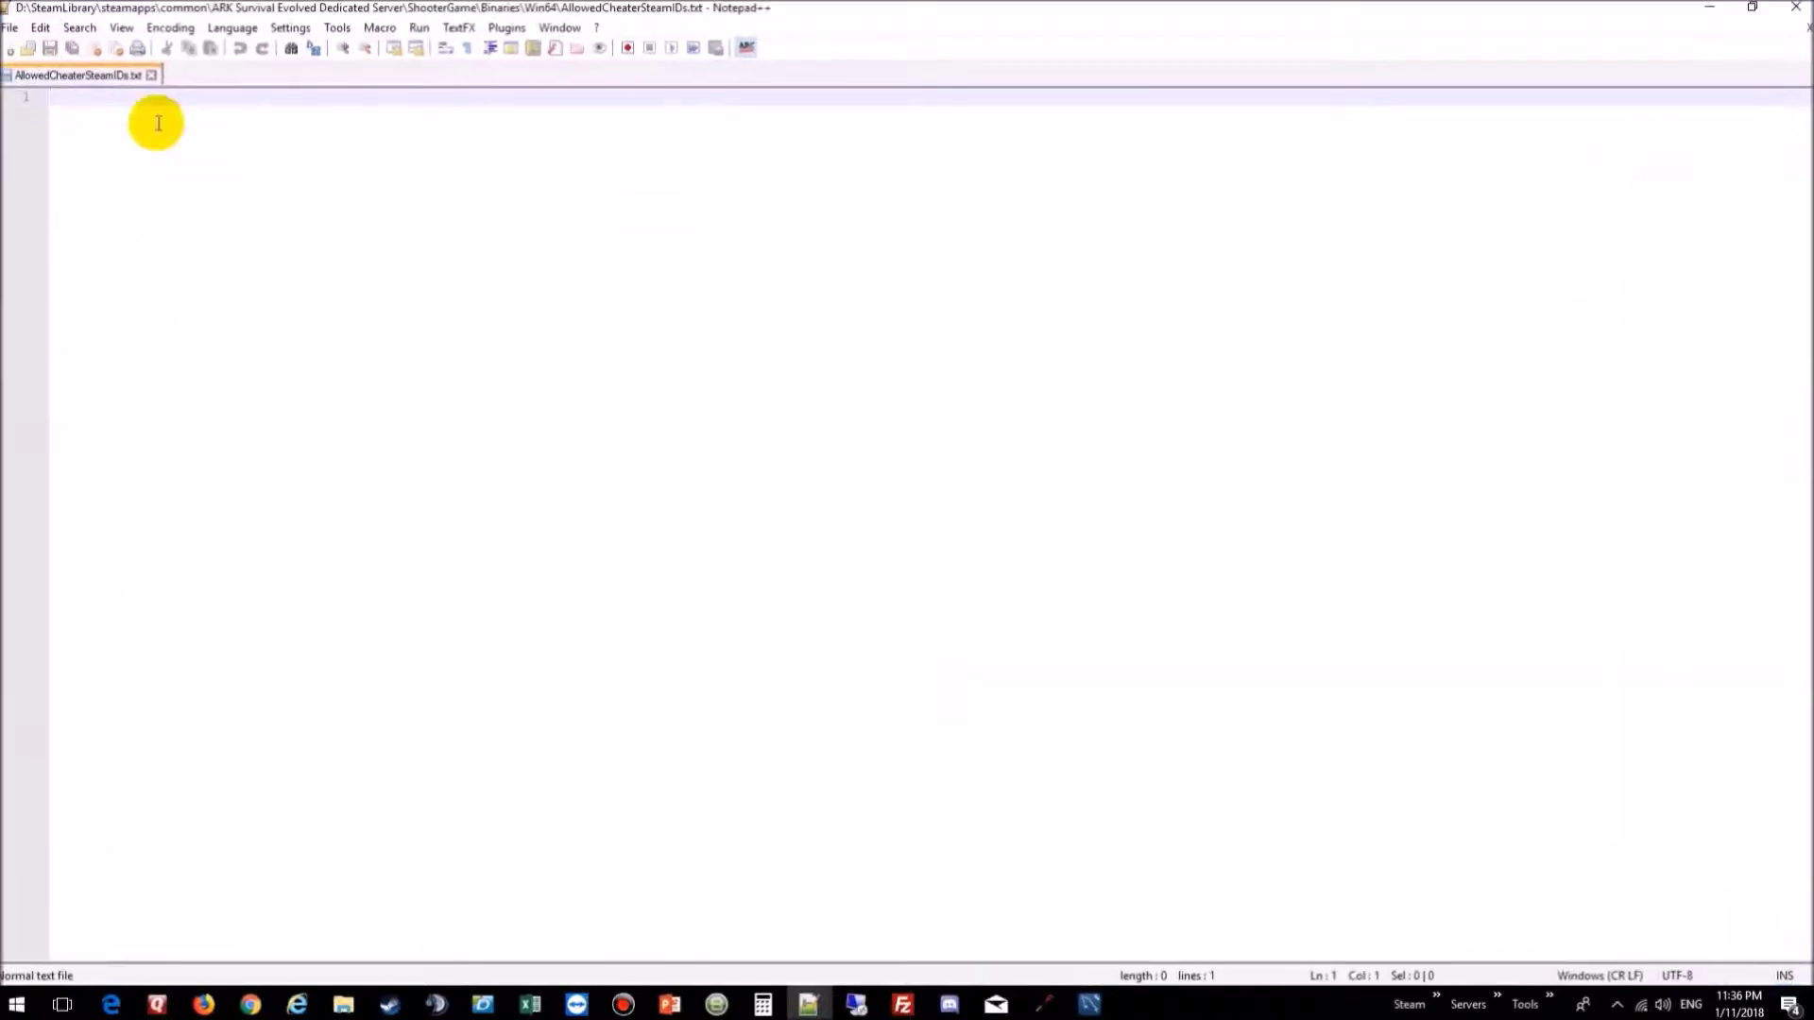
left_click(390, 1005)
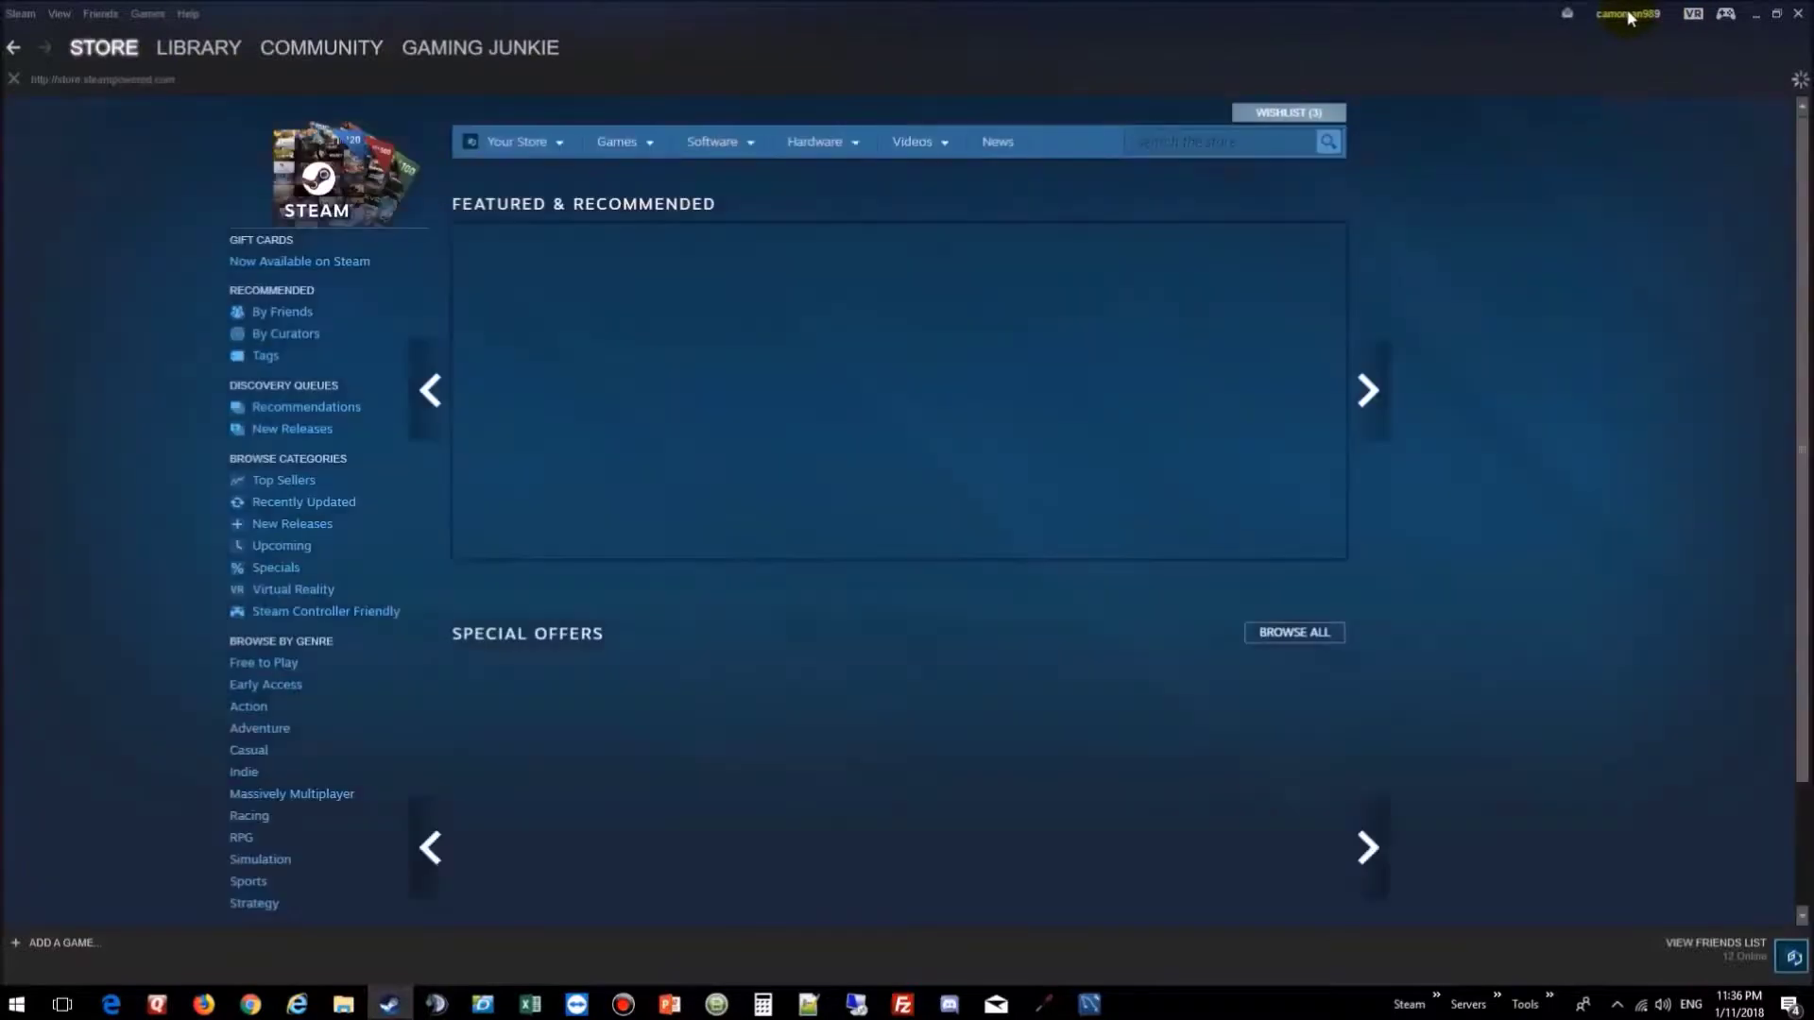
Step: Visit the account and profile pages, then Friend Activity, selecting the Steam ID in its address
left_click(1630, 15)
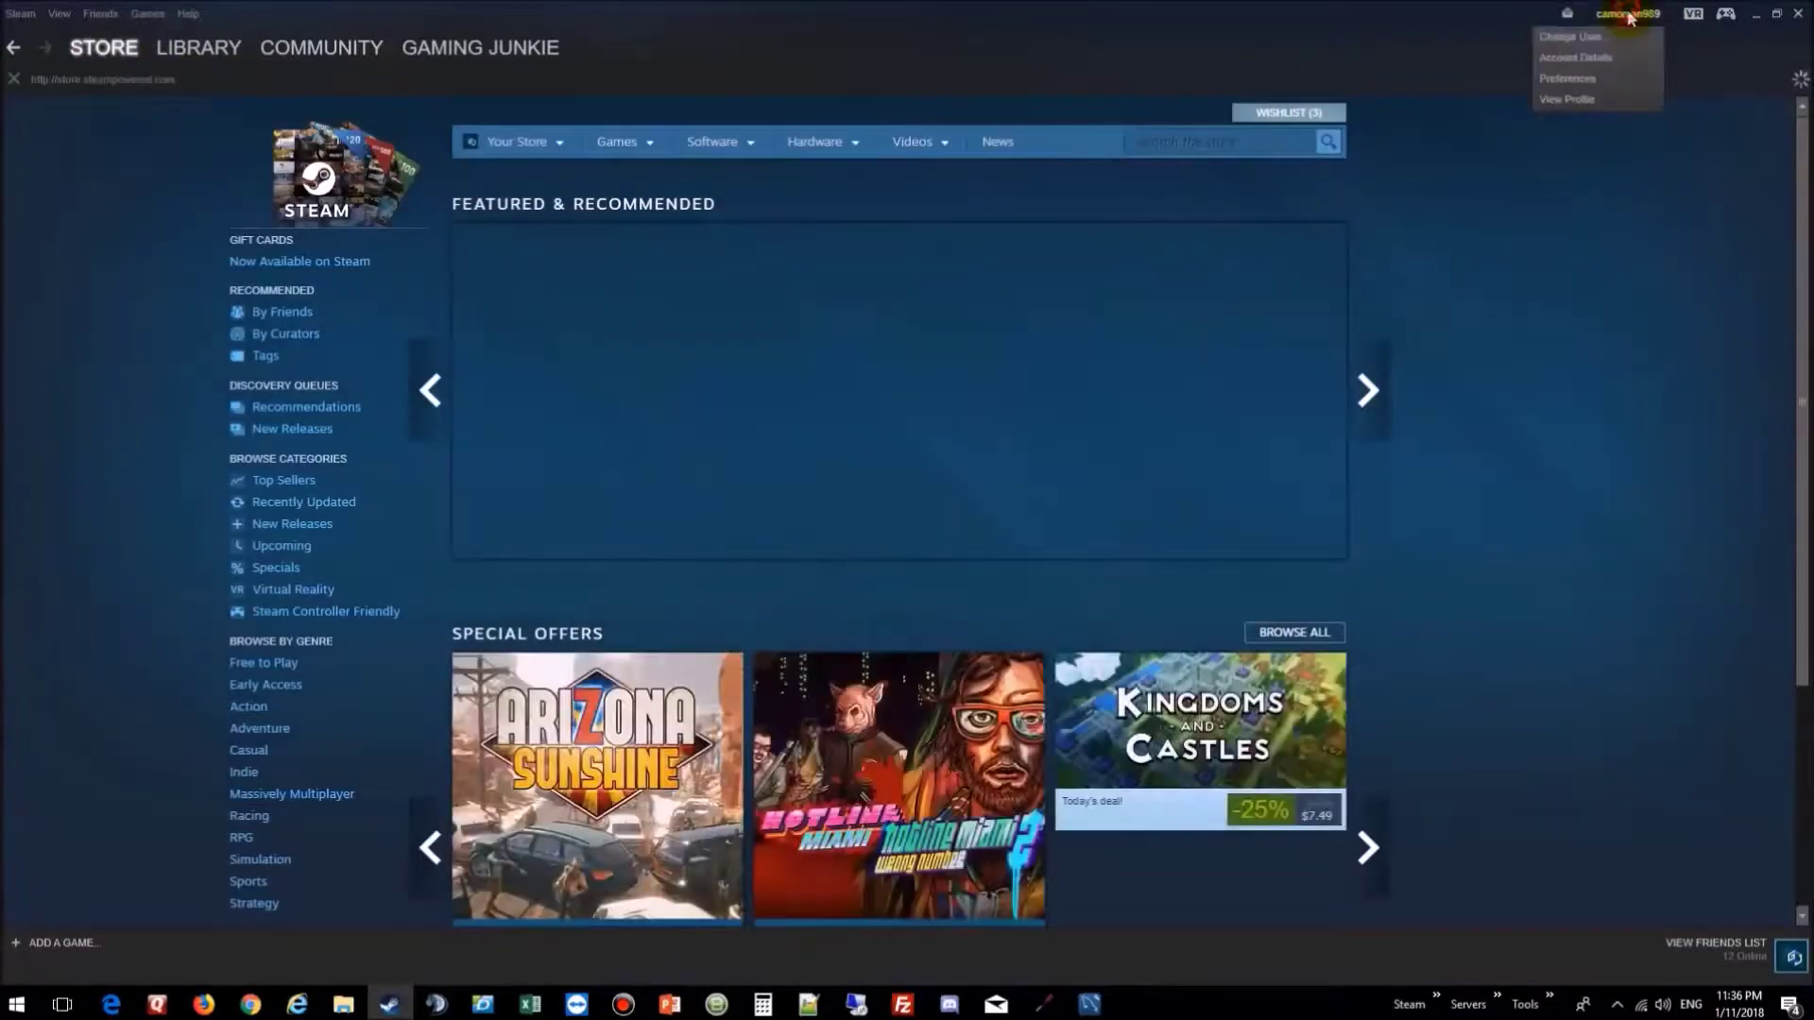
left_click(1575, 58)
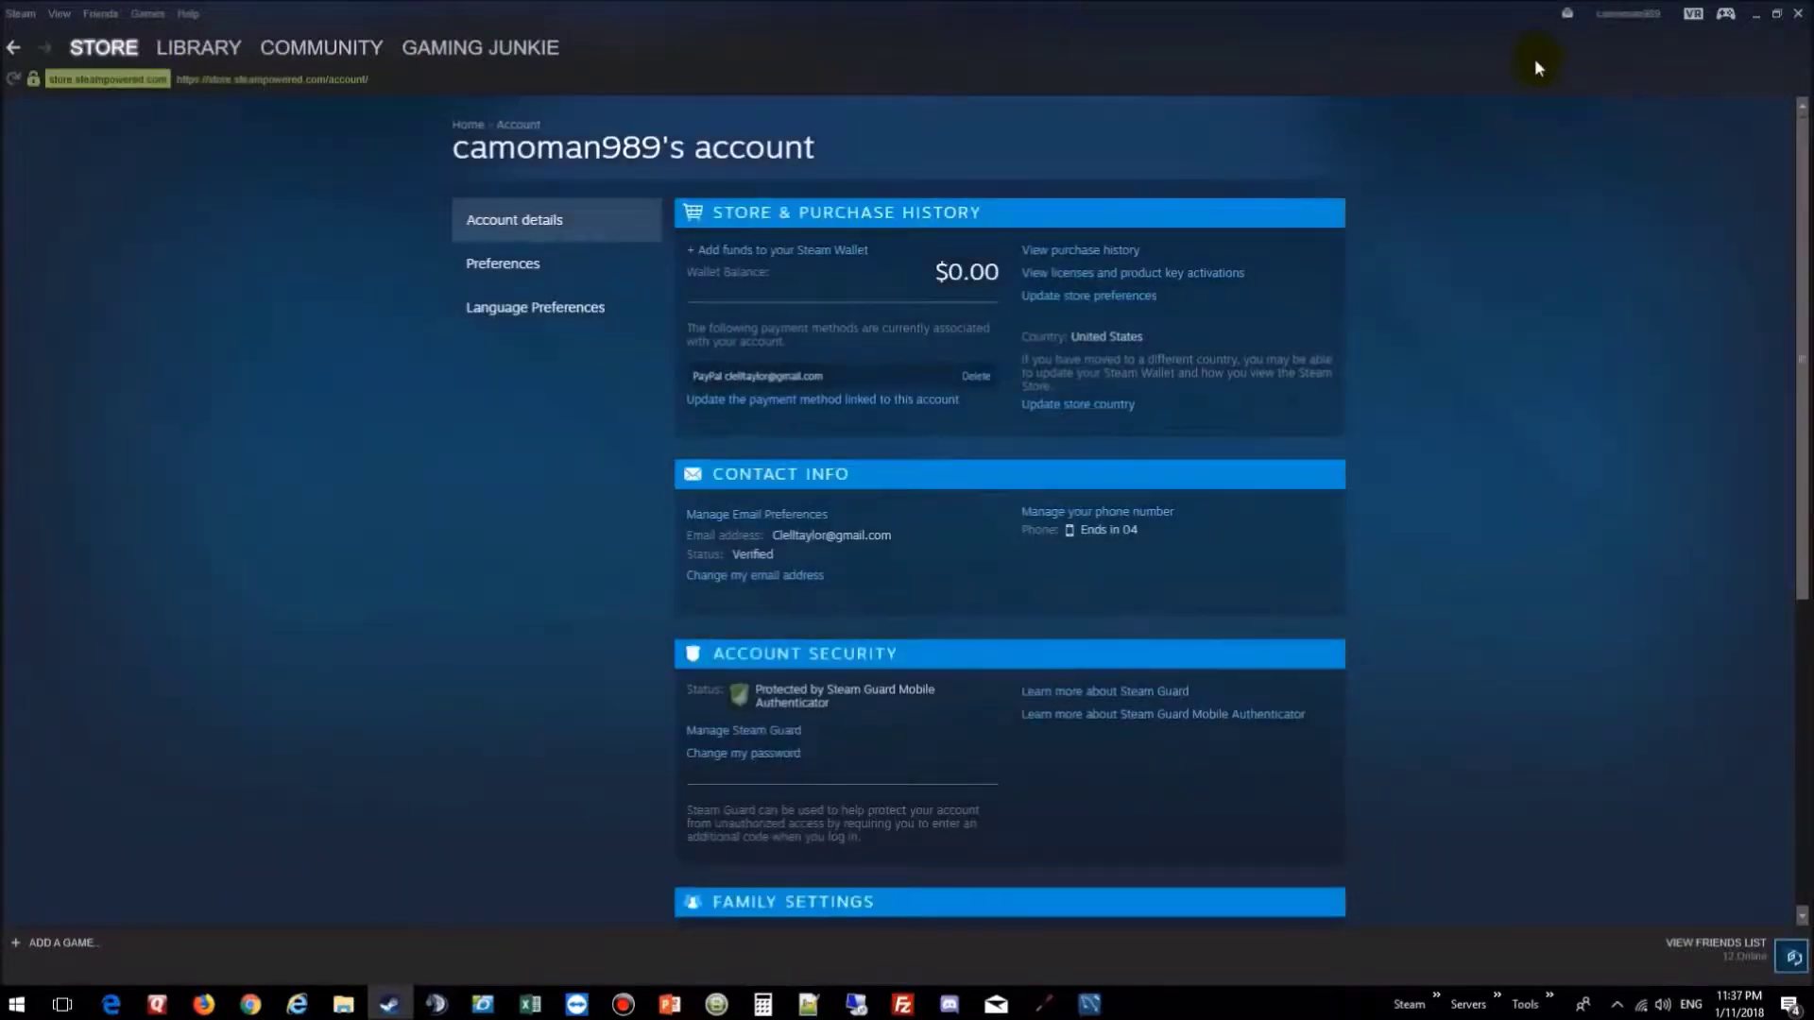
left_click(1627, 13)
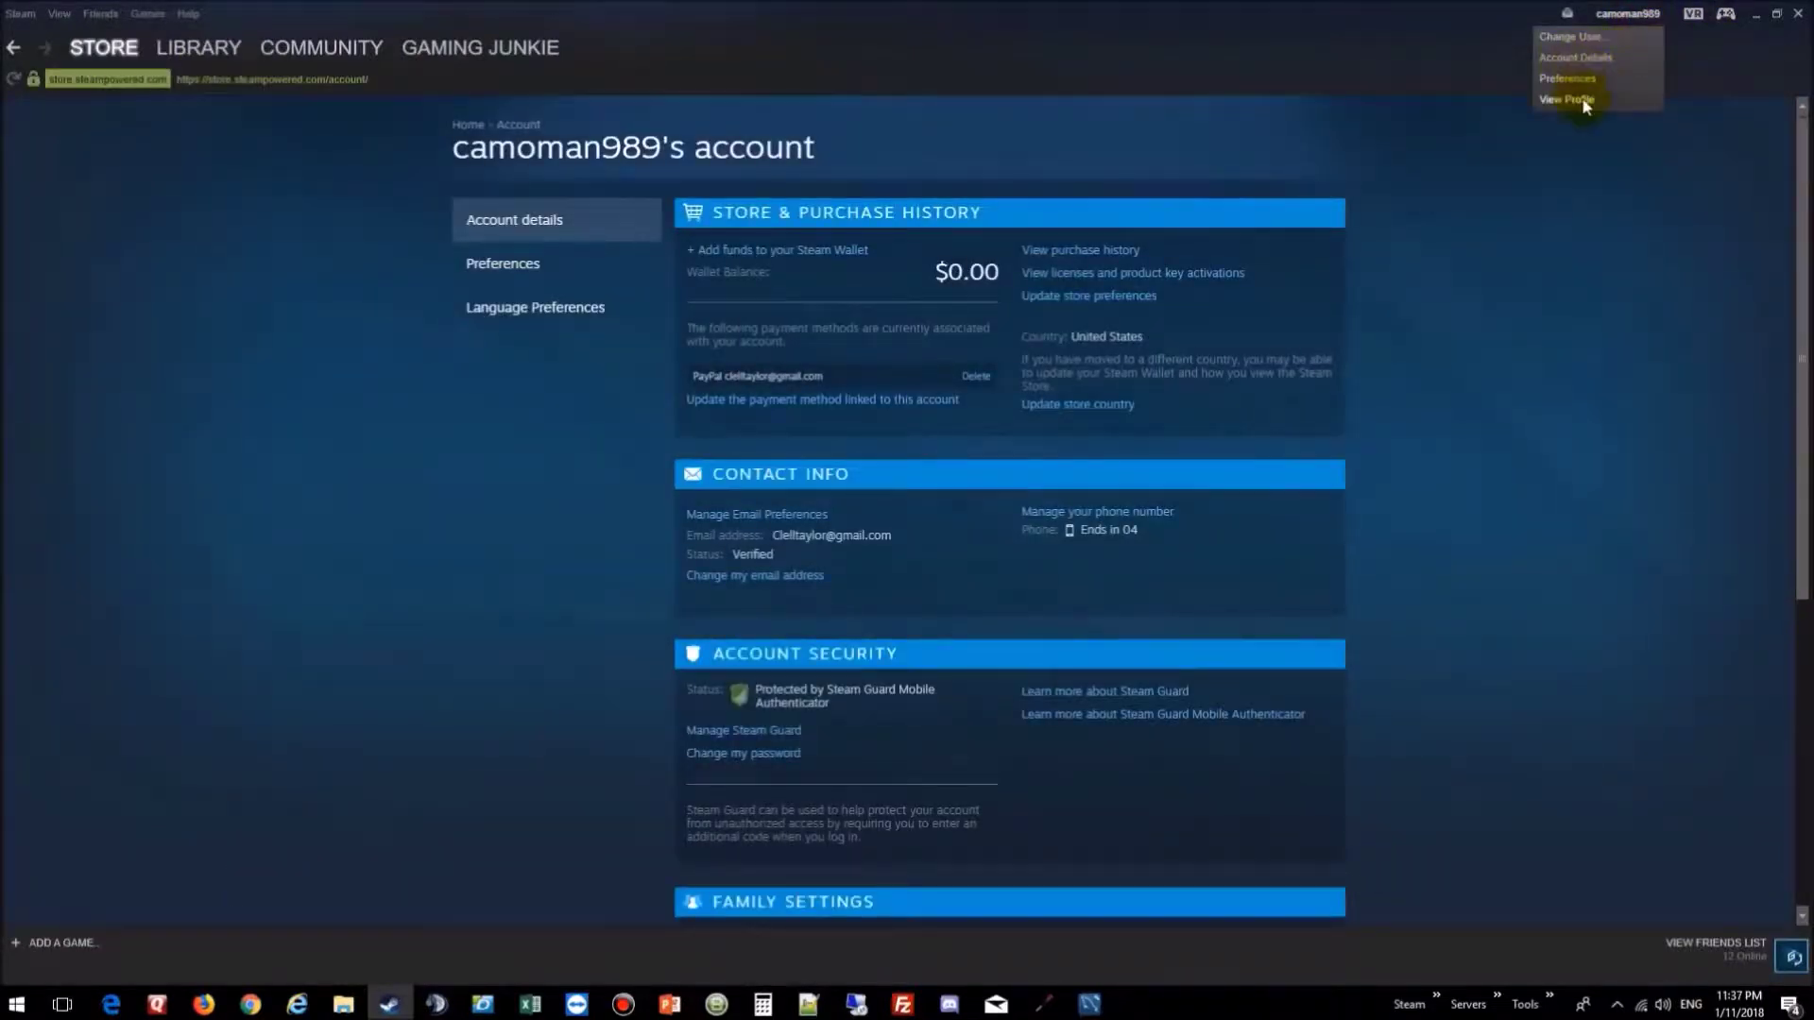
left_click(1574, 99)
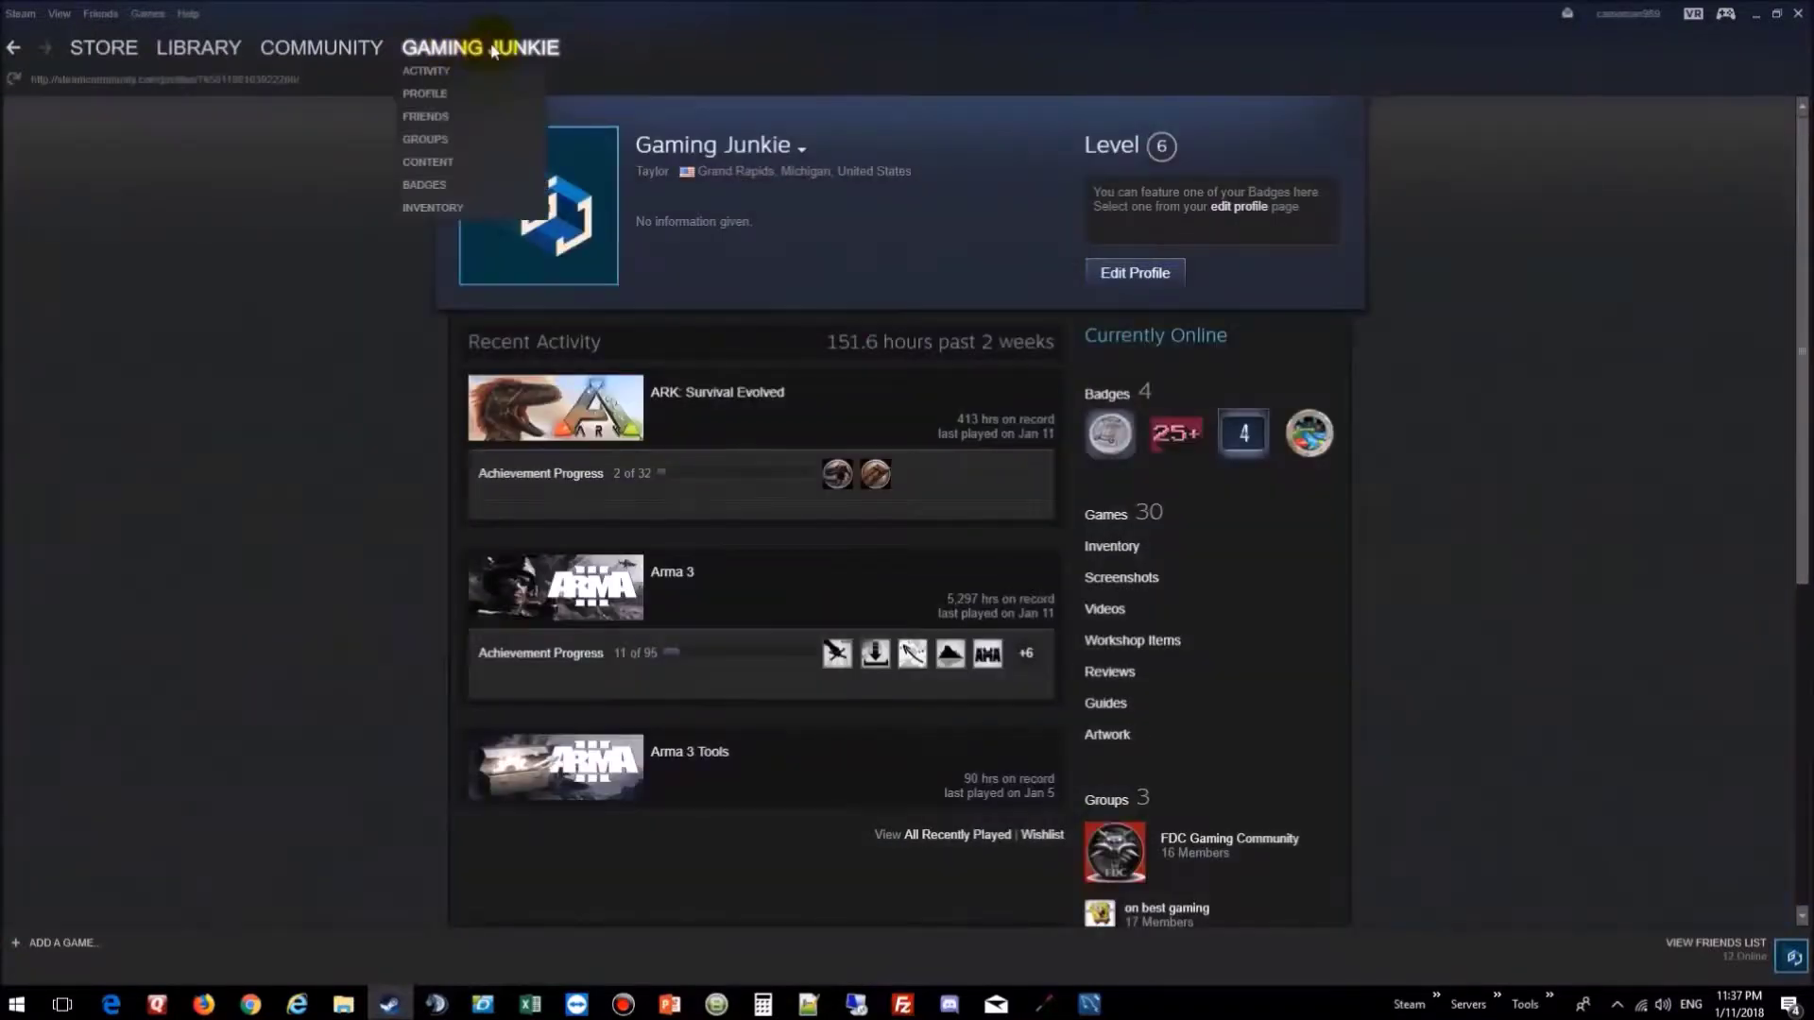
left_click(491, 49)
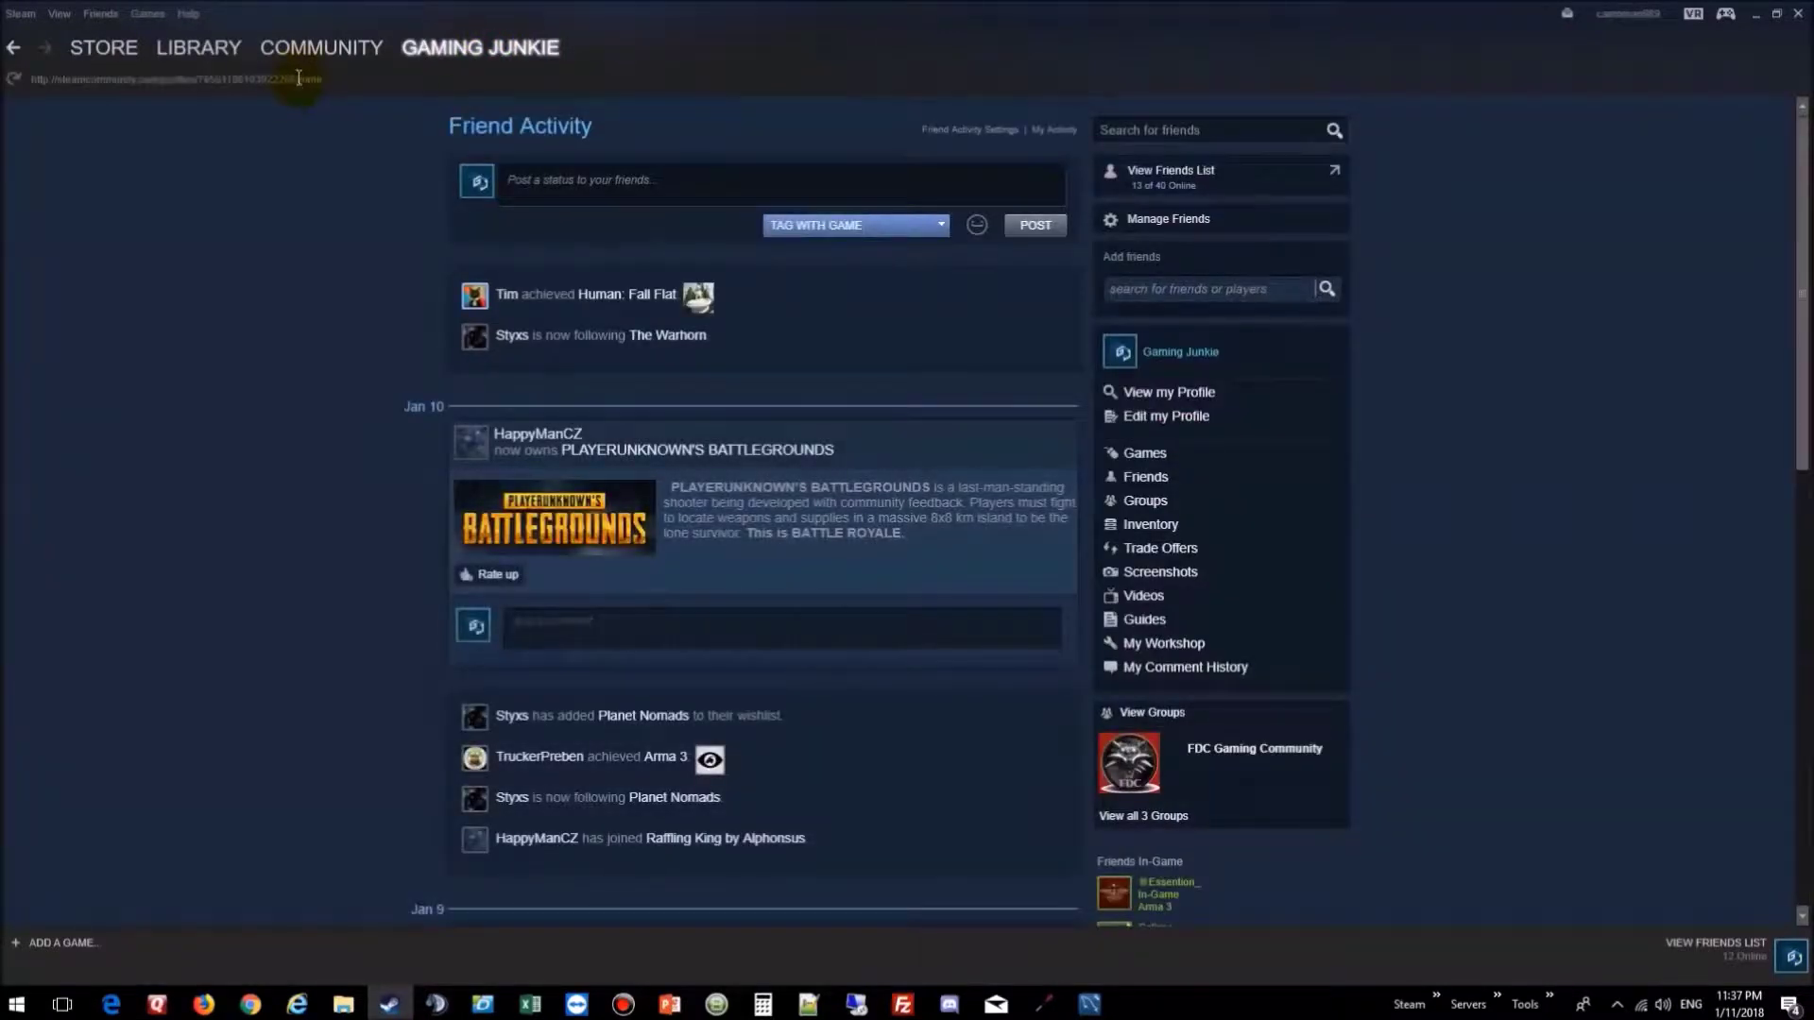
left_click_drag(298, 78, 199, 74)
key("ctrl+c")
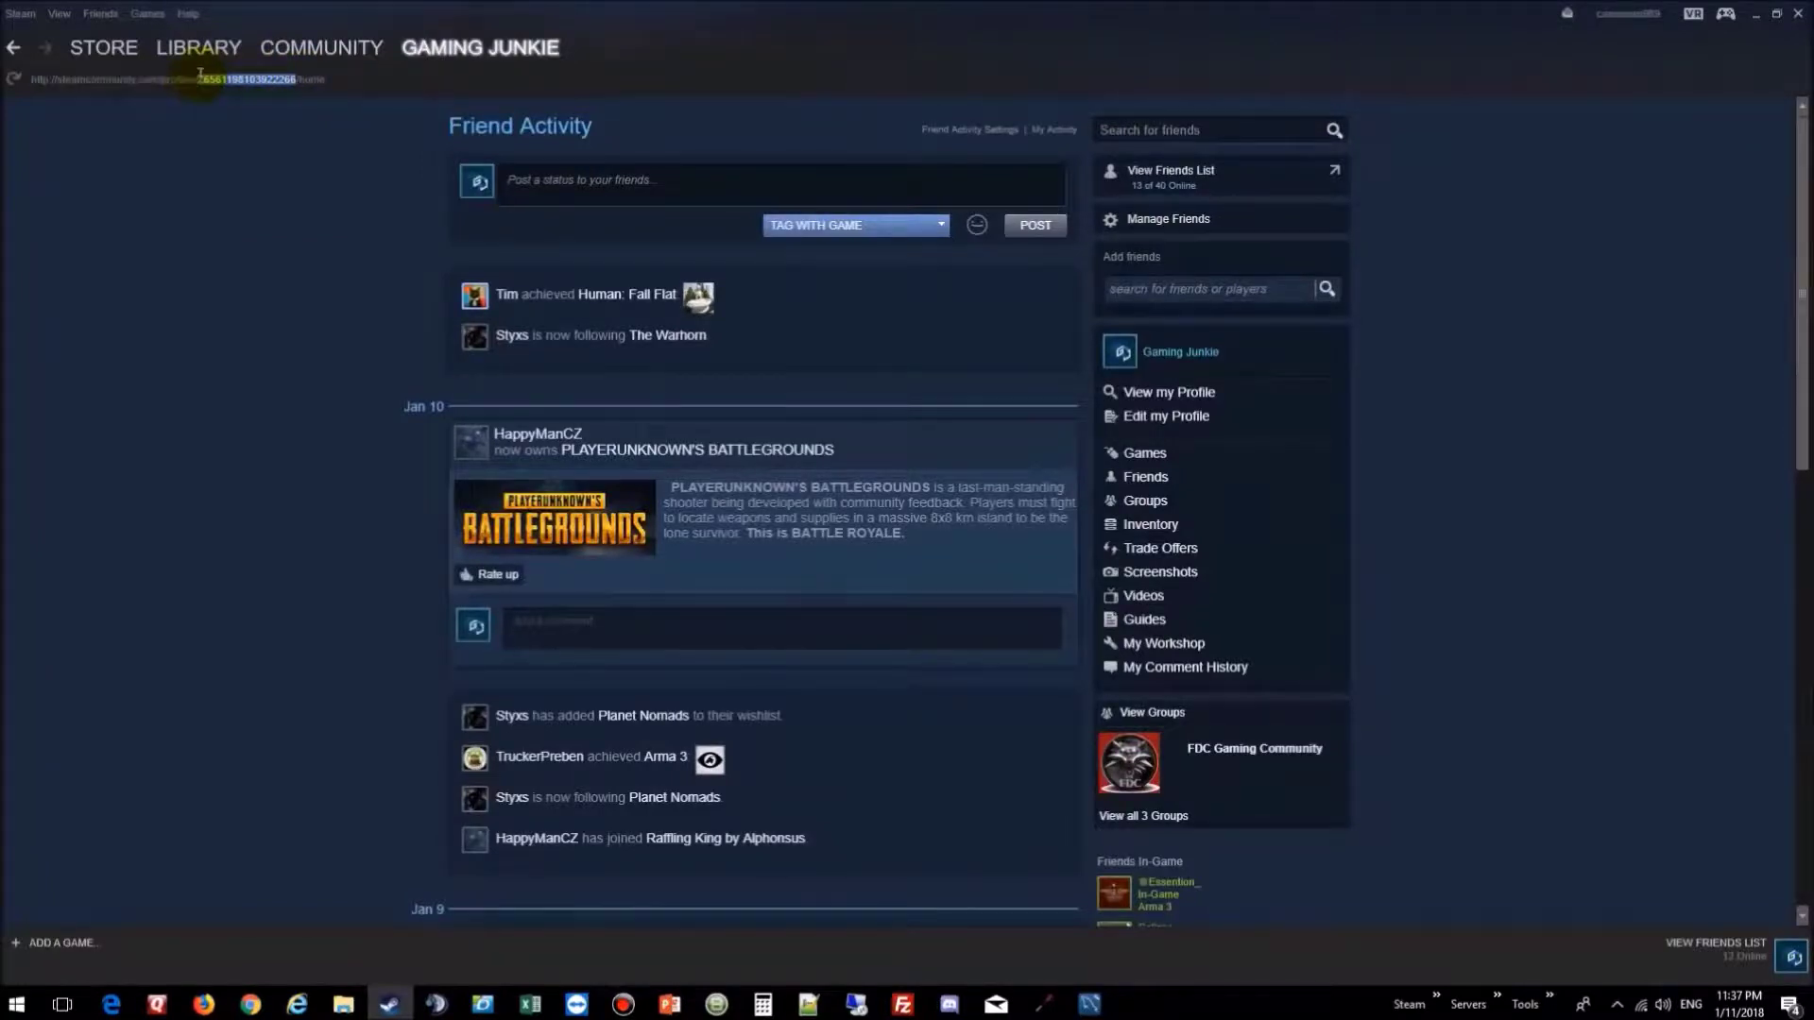
left_click(48, 57)
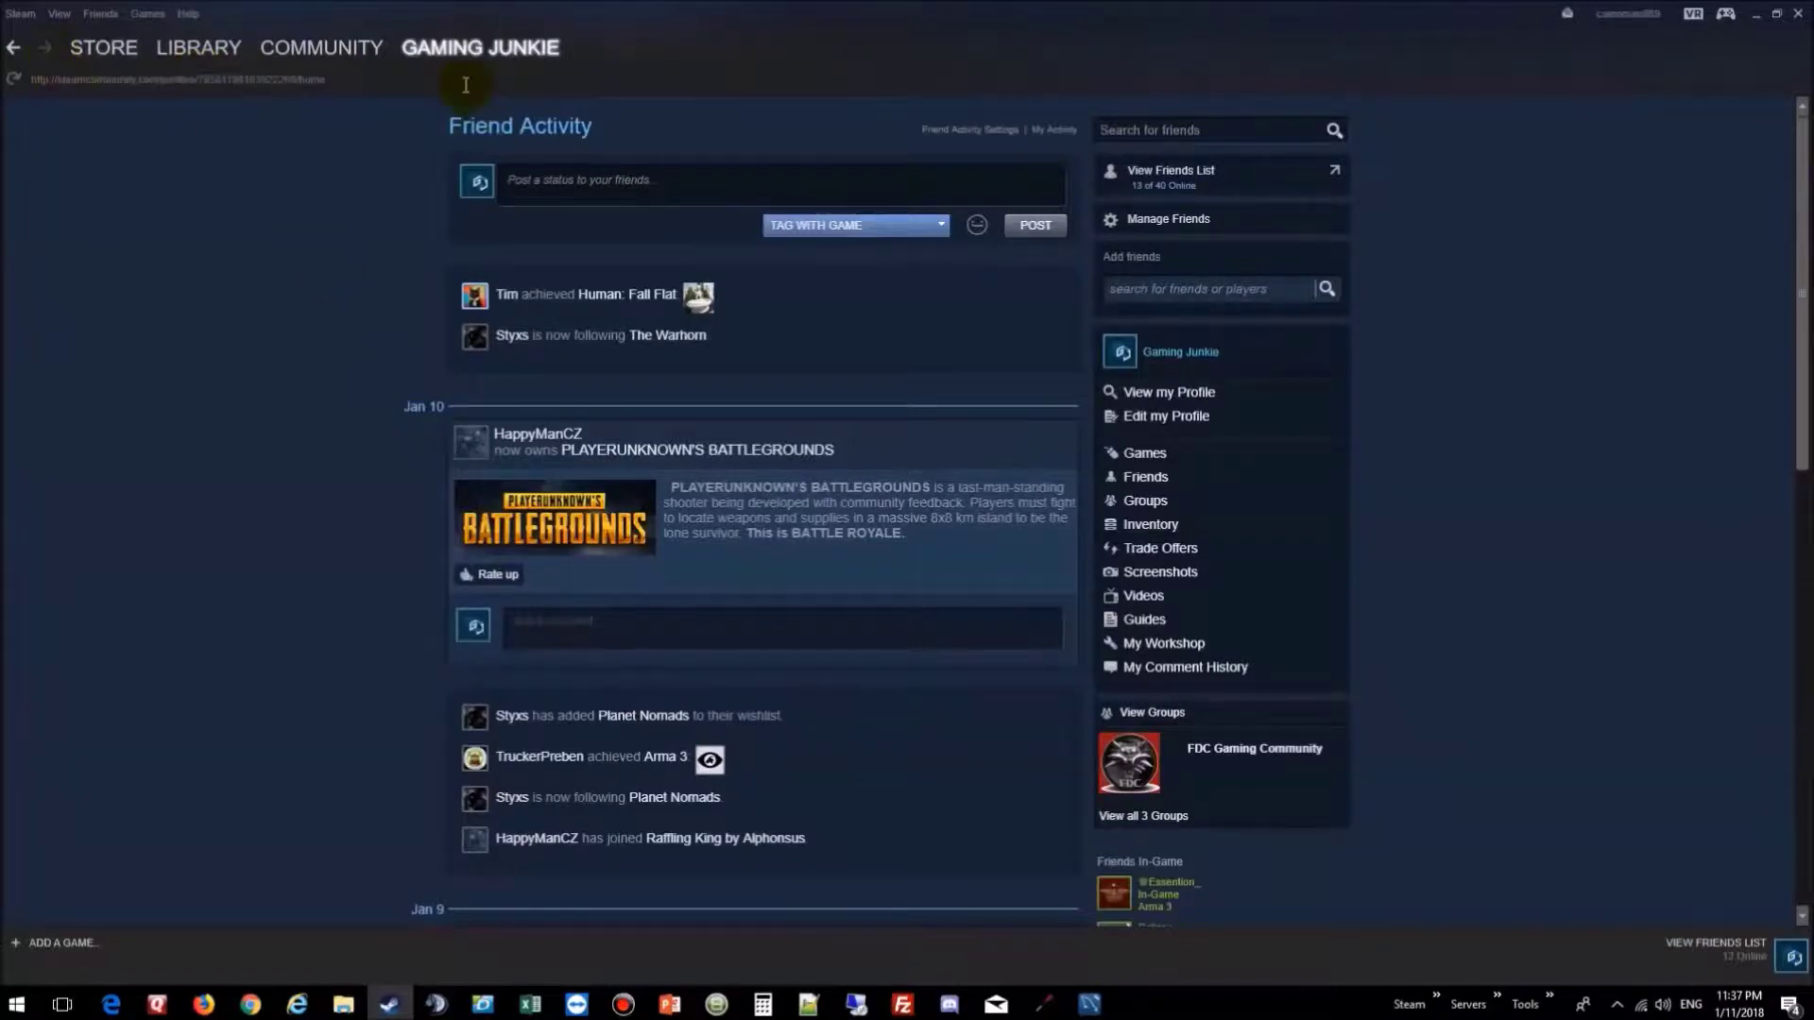
Step: Enable 'Display Steam URL address bar when available' in Steam Settings > Interface
left_click(19, 14)
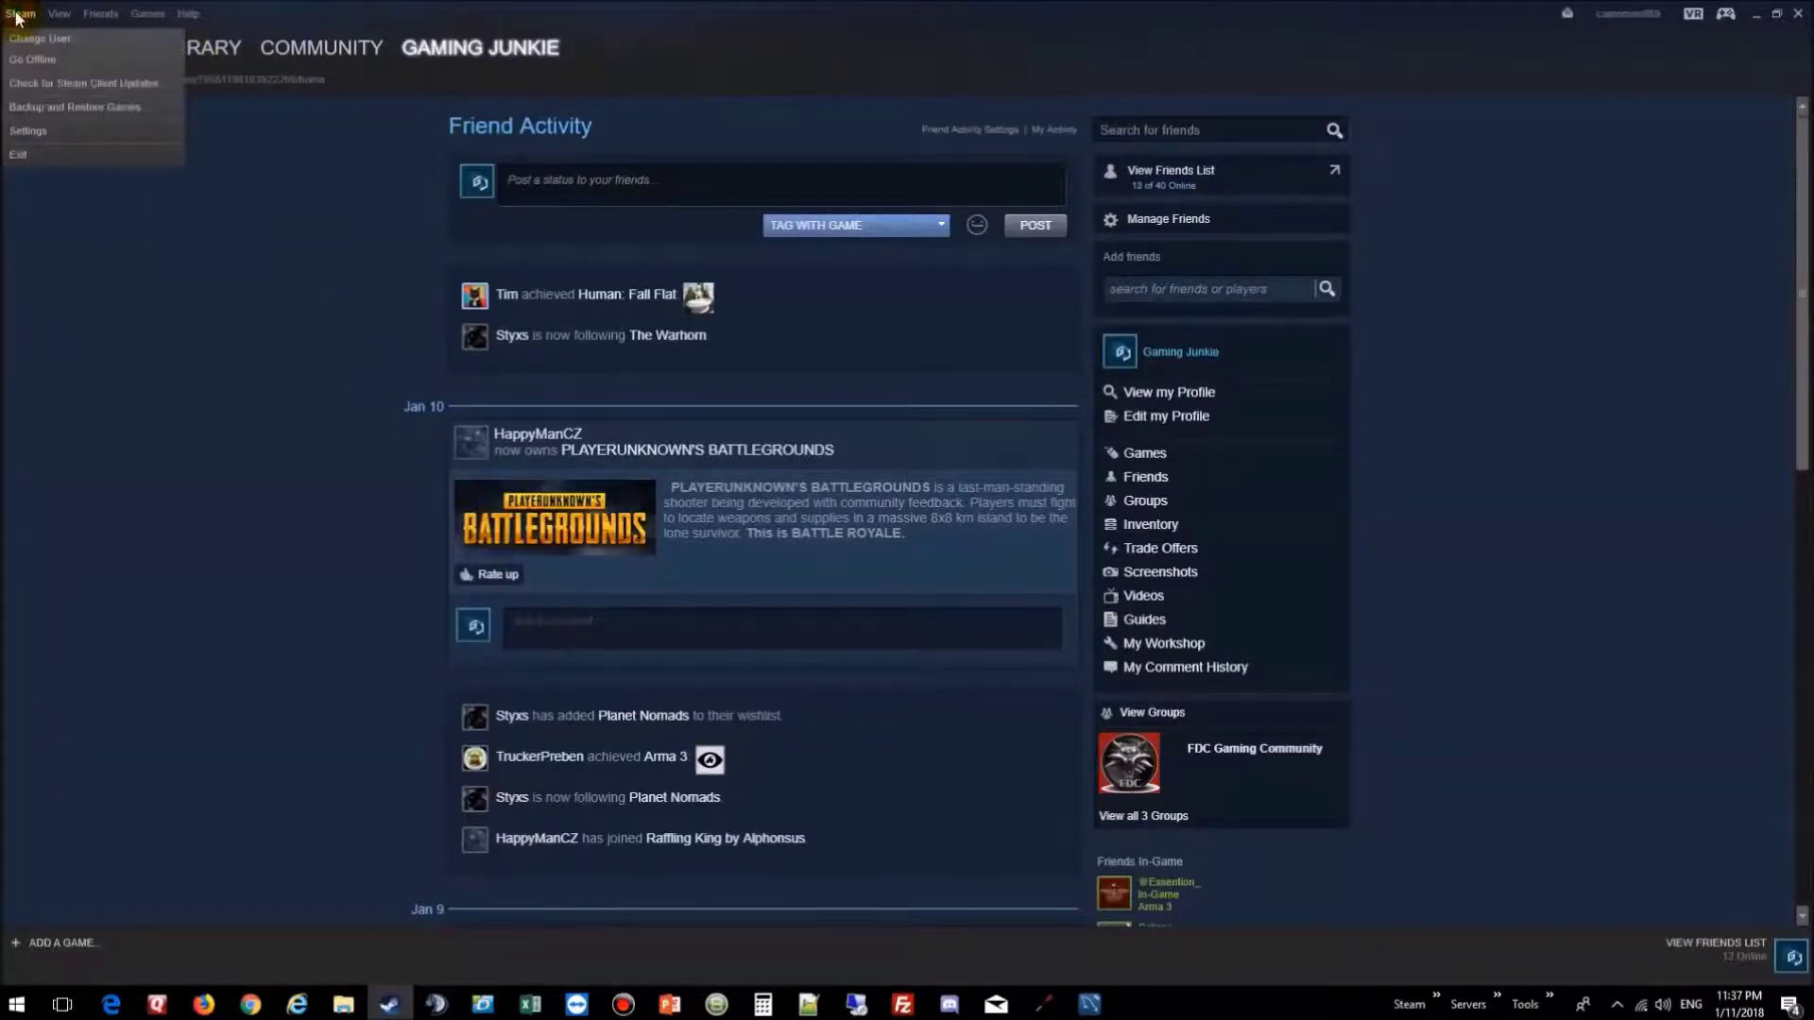
left_click(45, 134)
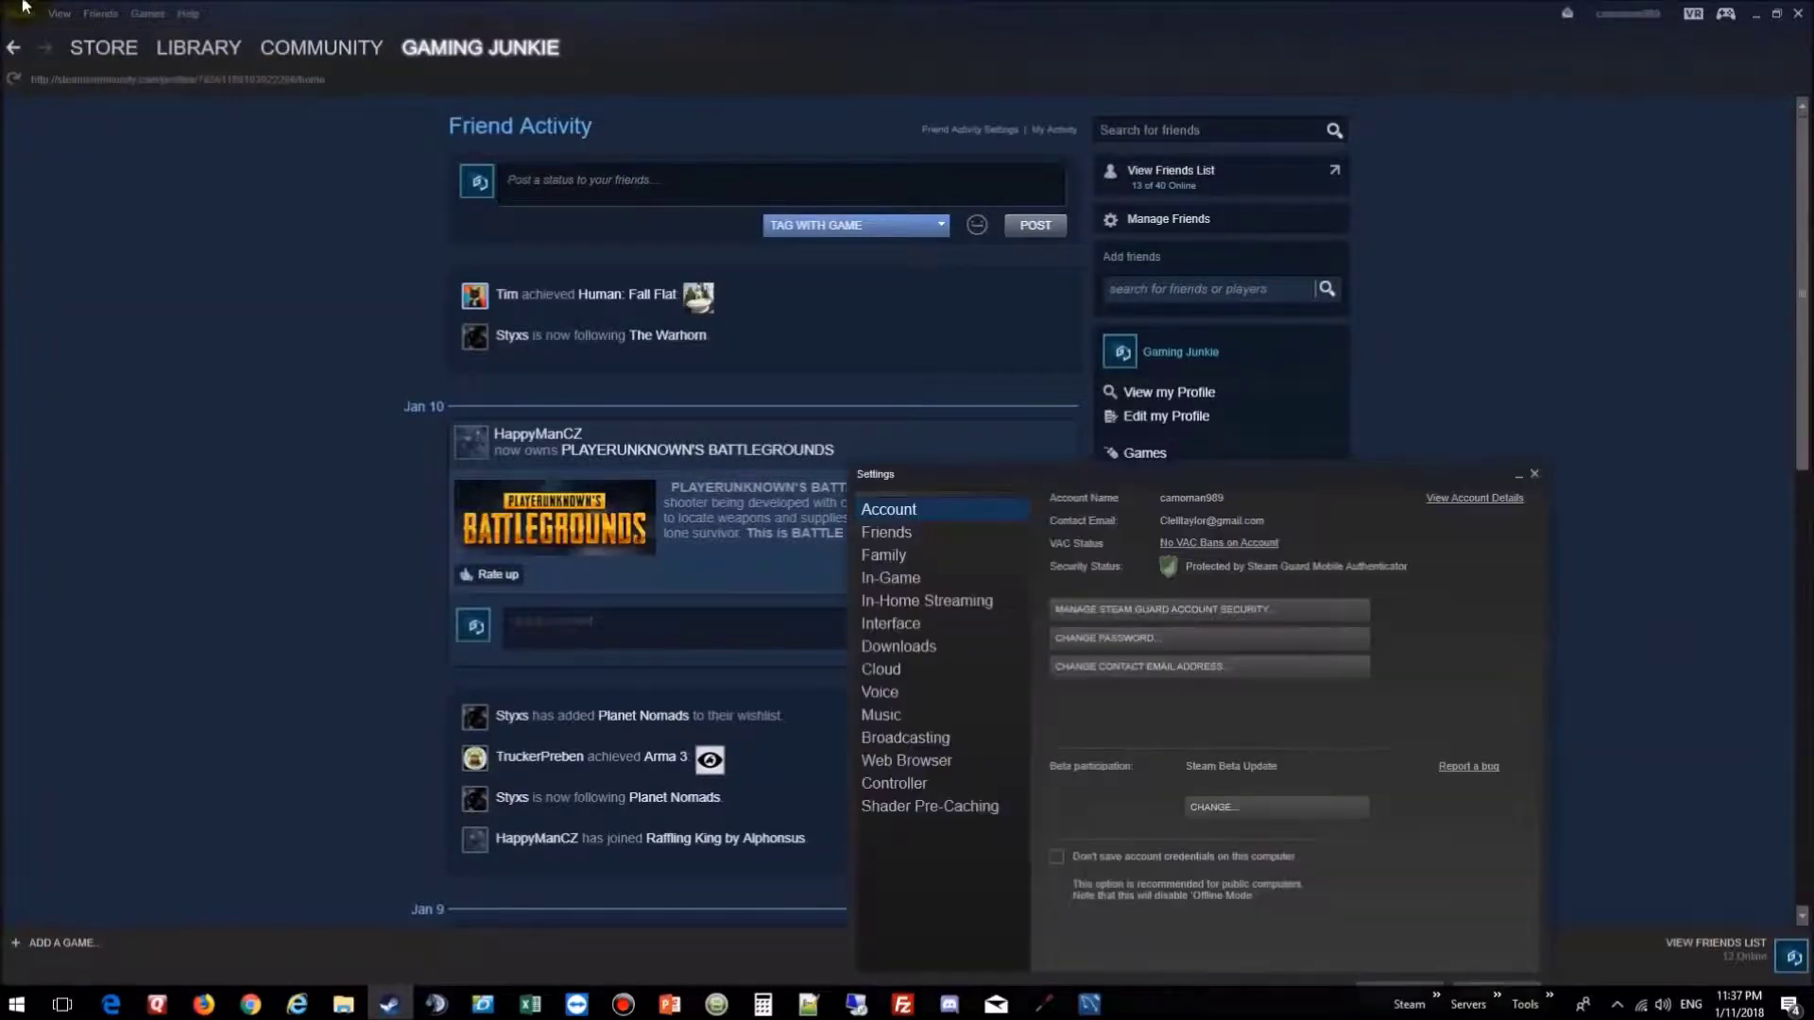
left_click_drag(994, 453, 837, 274)
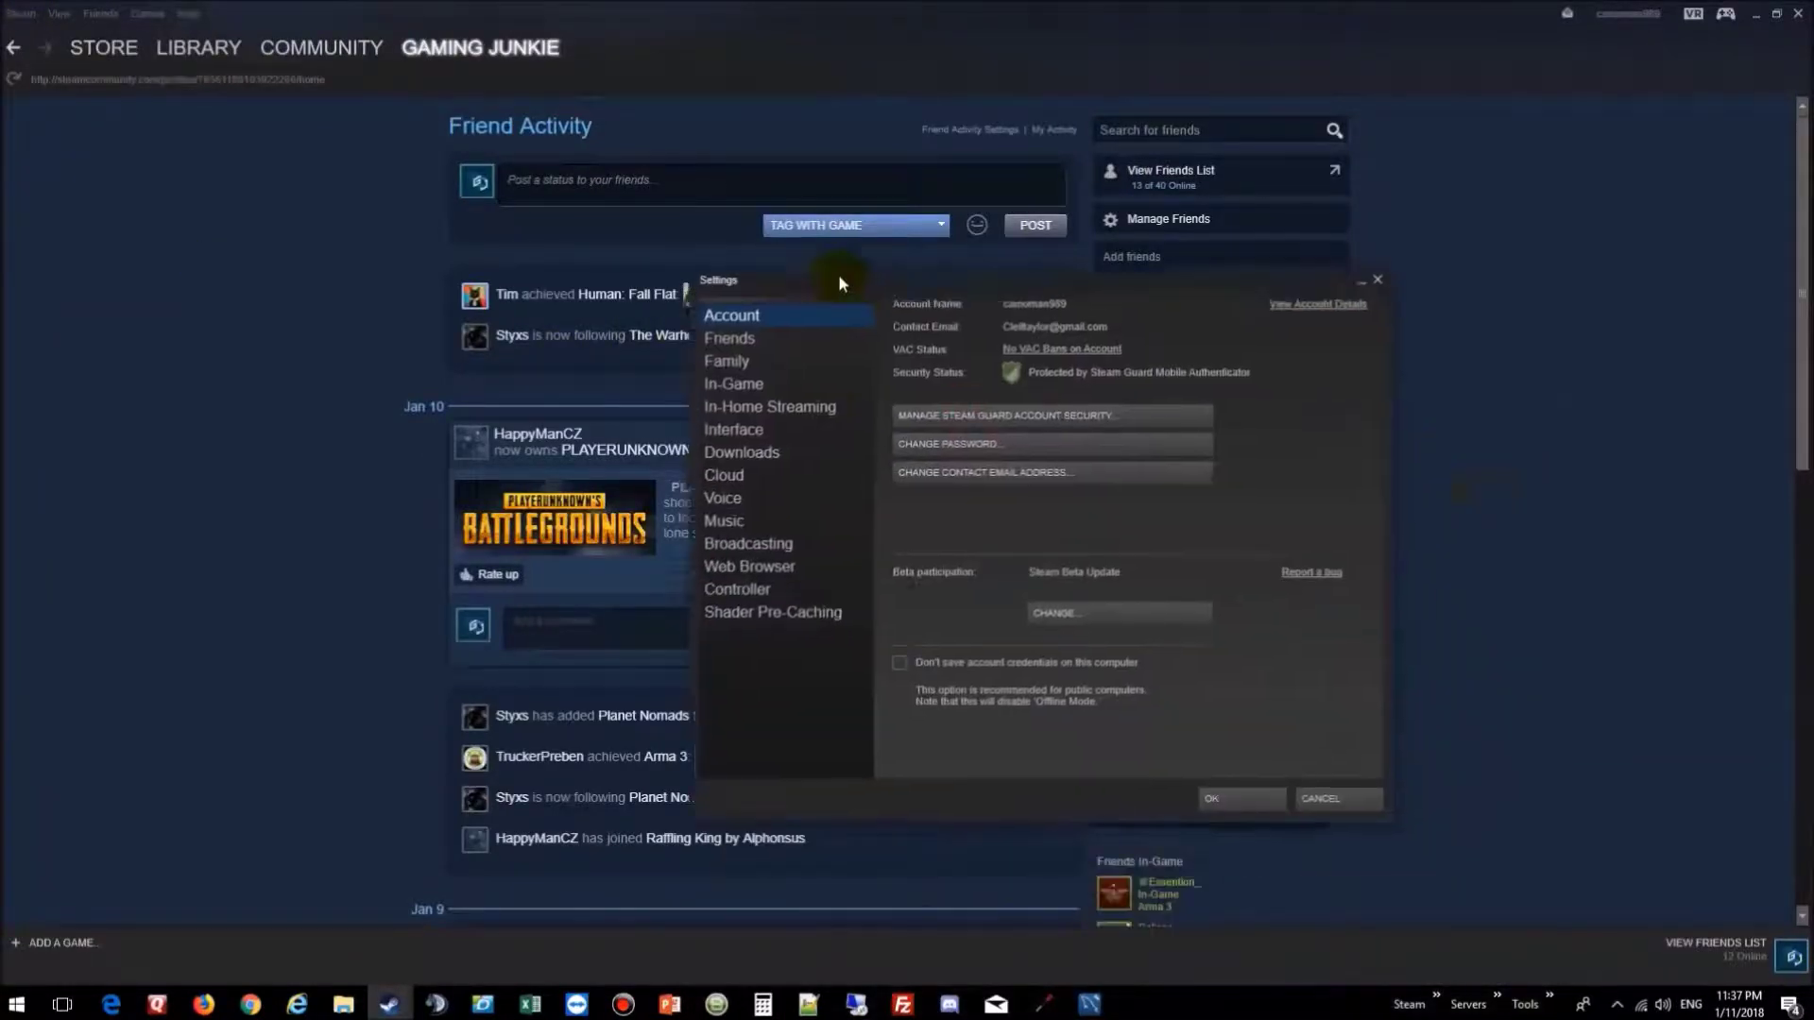
left_click(739, 428)
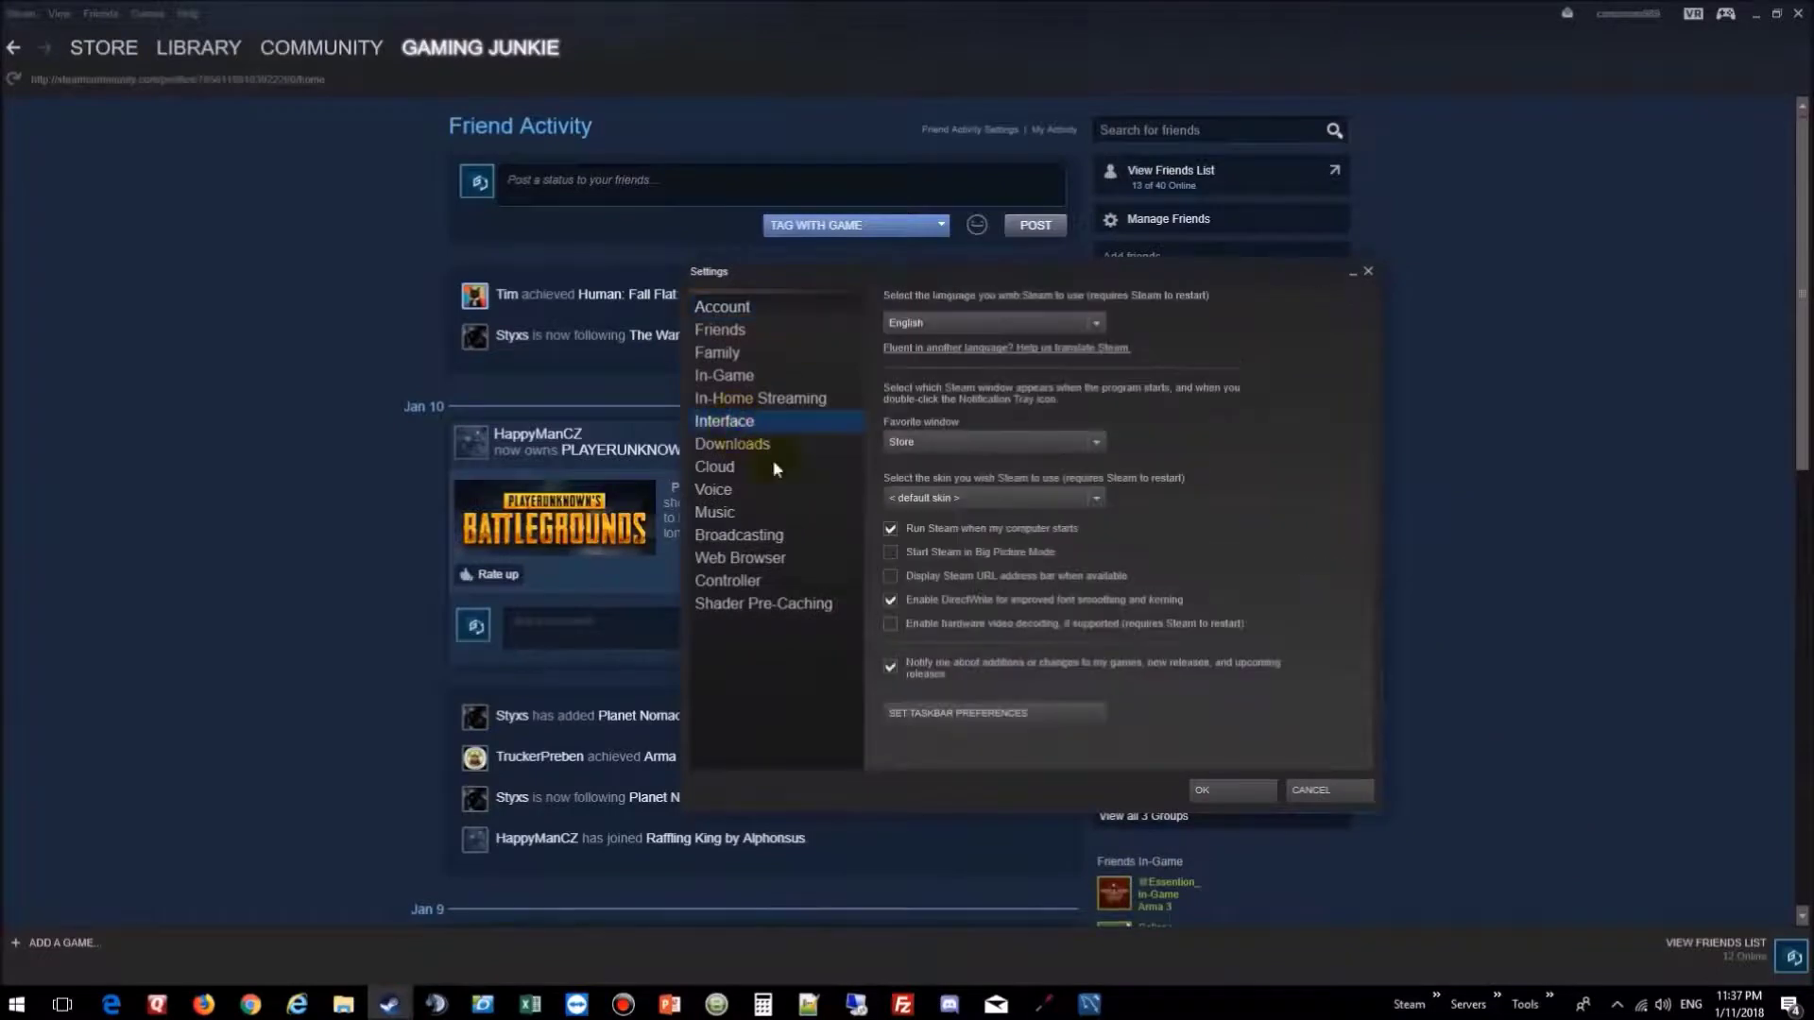
left_click(891, 576)
left_click(1254, 792)
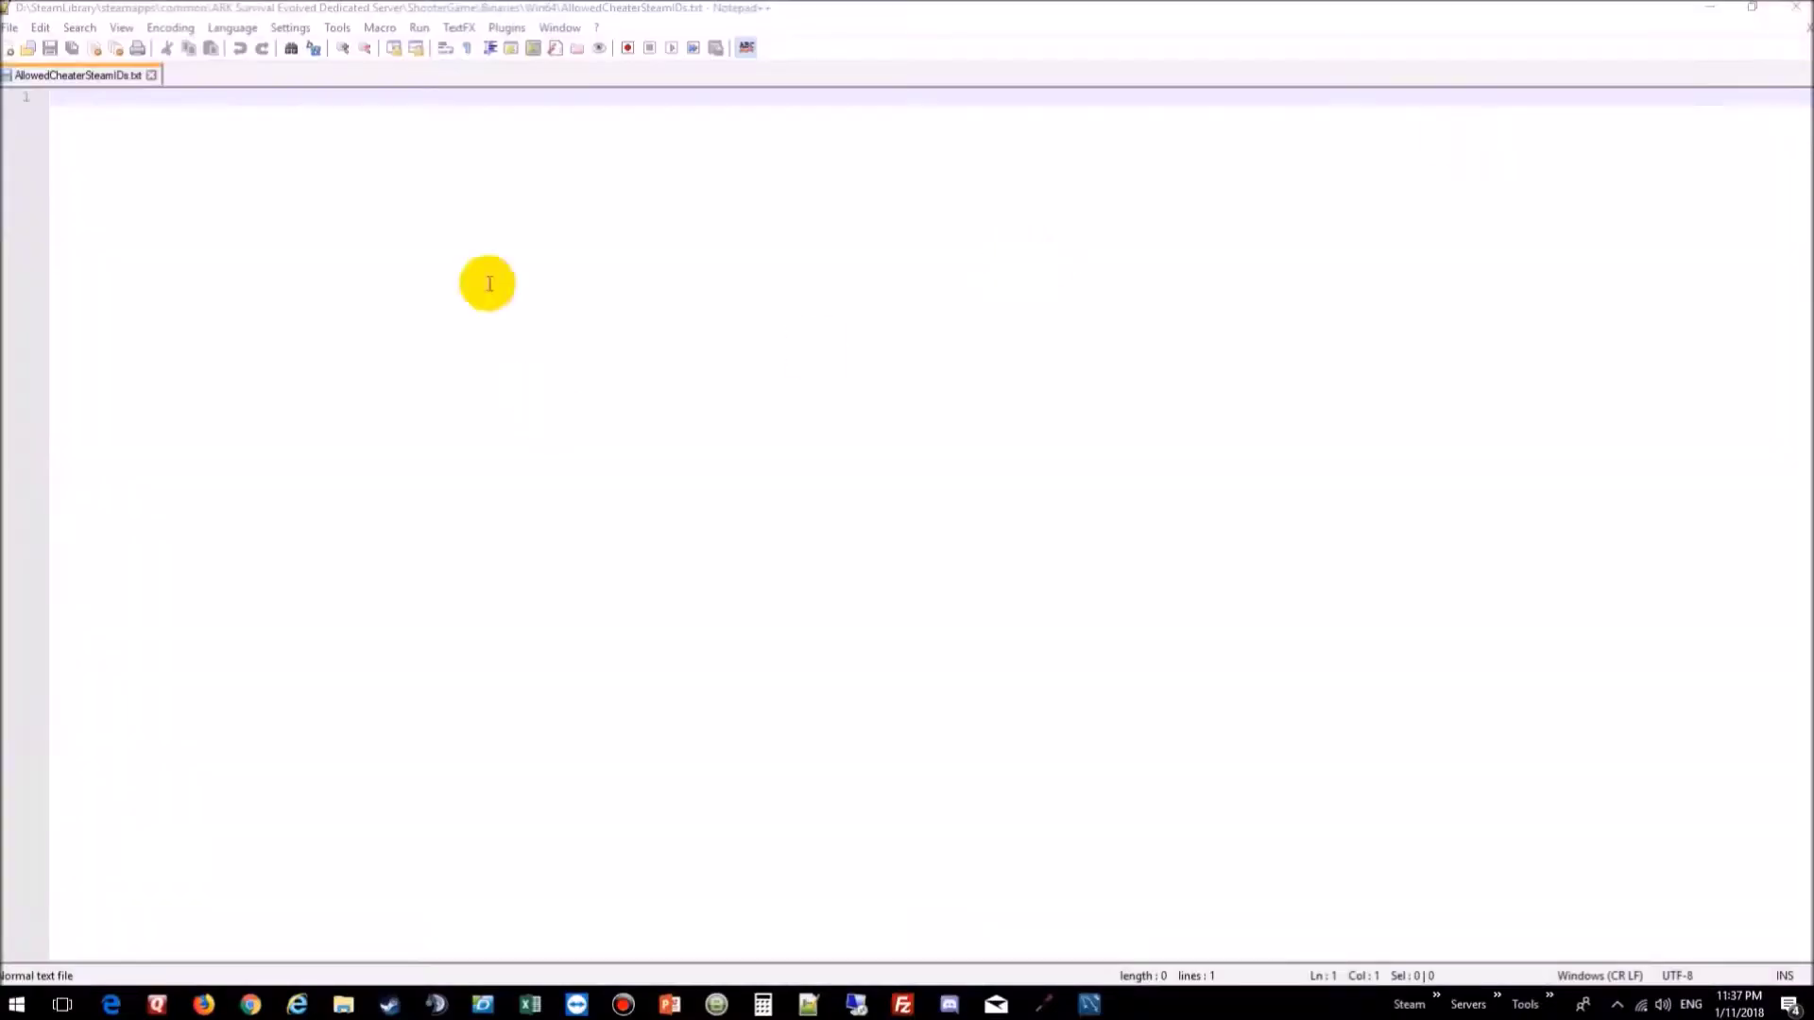
Step: Paste the Steam ID into AllowedCheaterSteamIDs.txt, save it, and close Notepad++
left_click(119, 108)
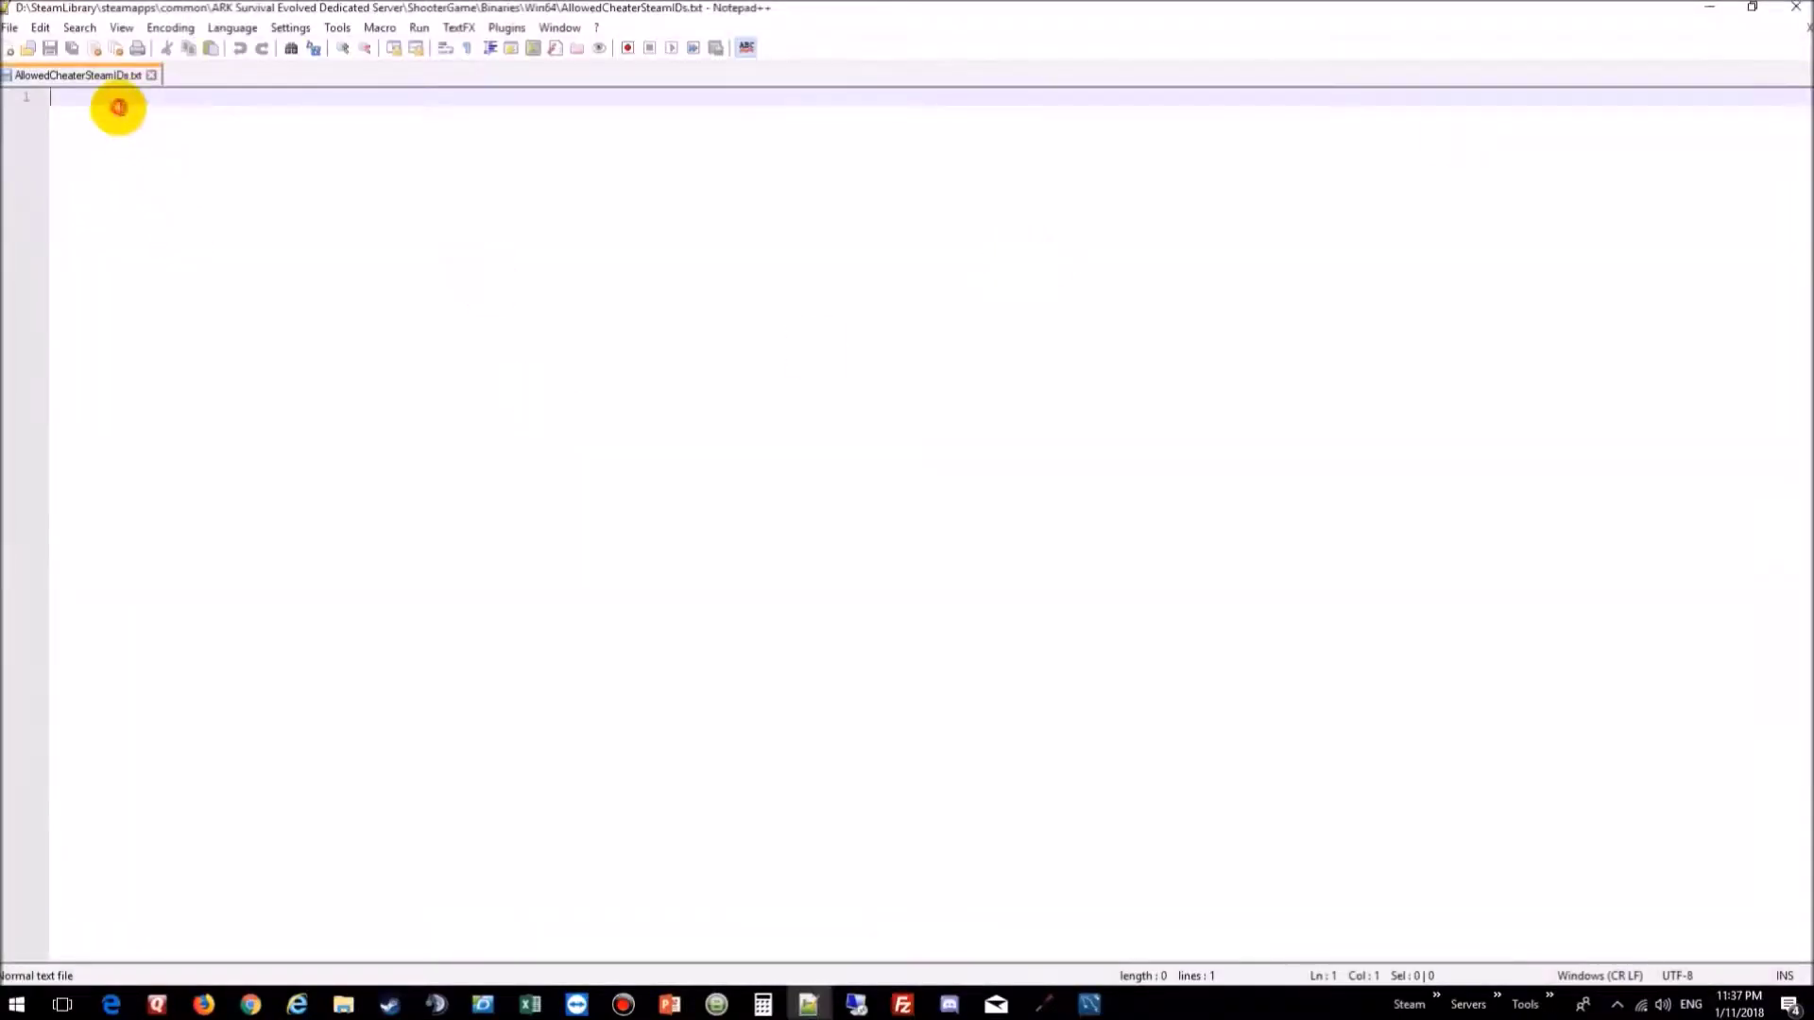
key("ctrl+v")
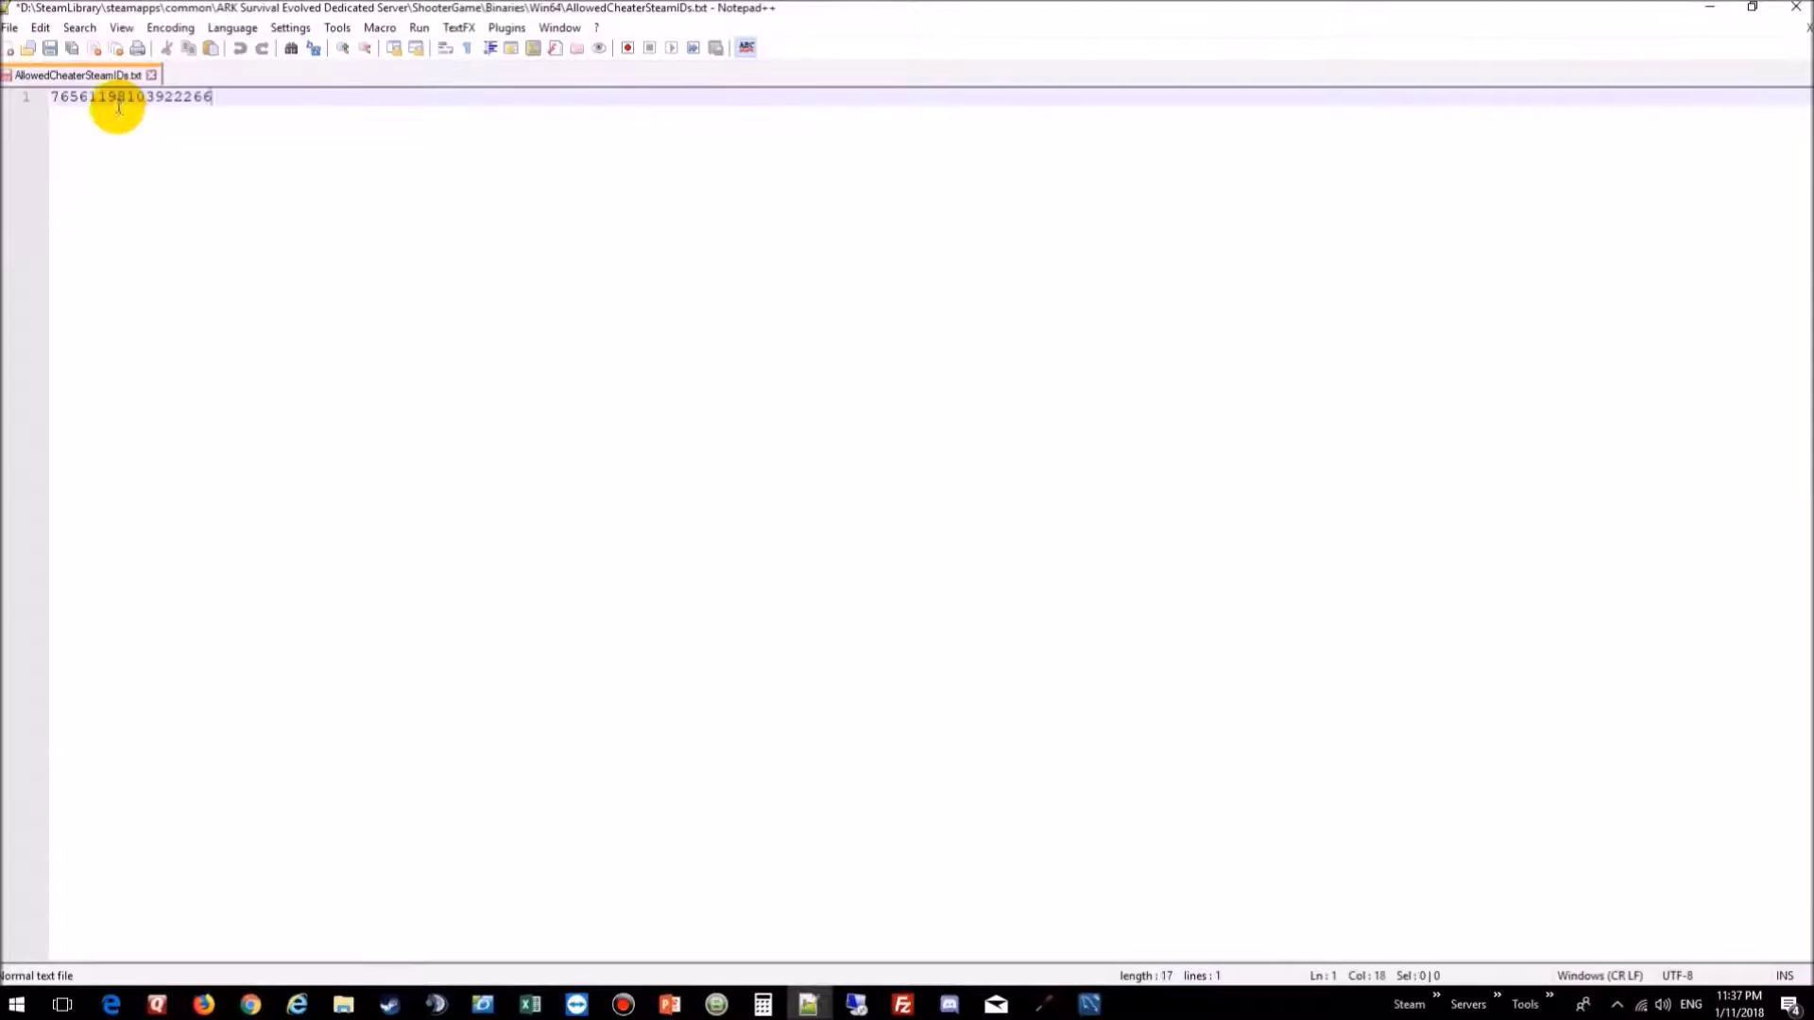
left_click(50, 49)
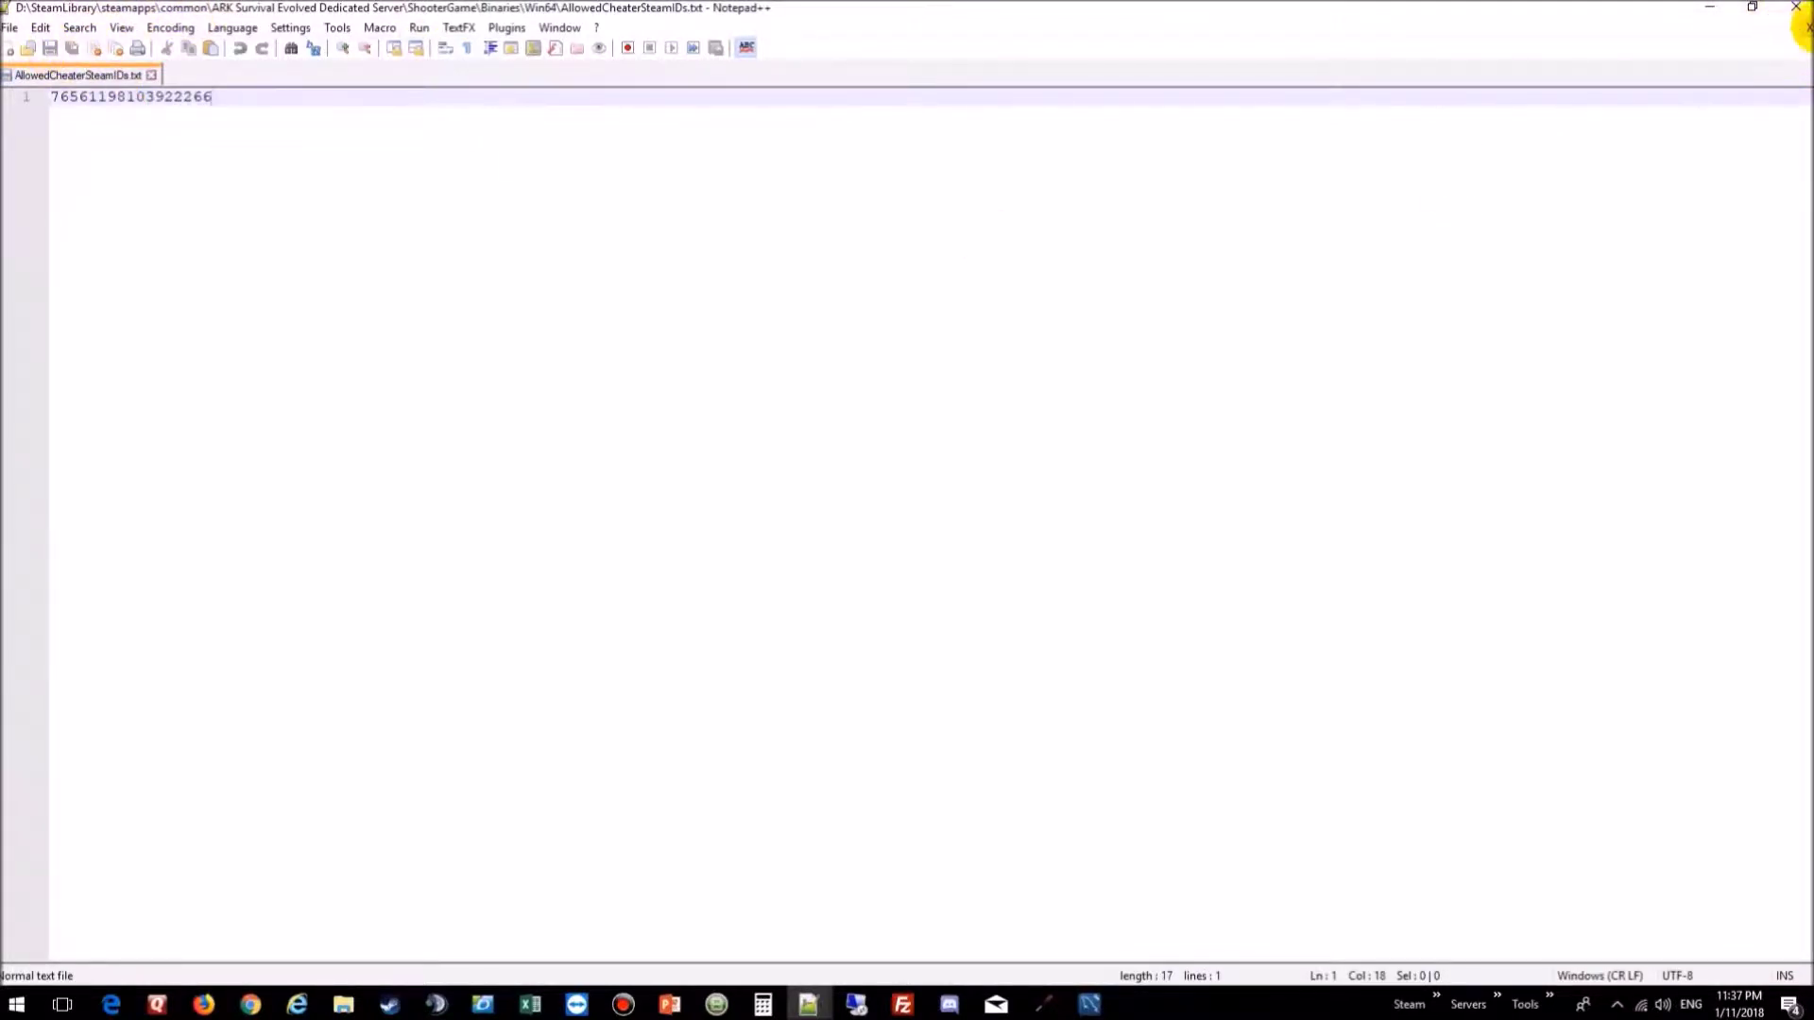
left_click(1805, 26)
left_click(1794, 6)
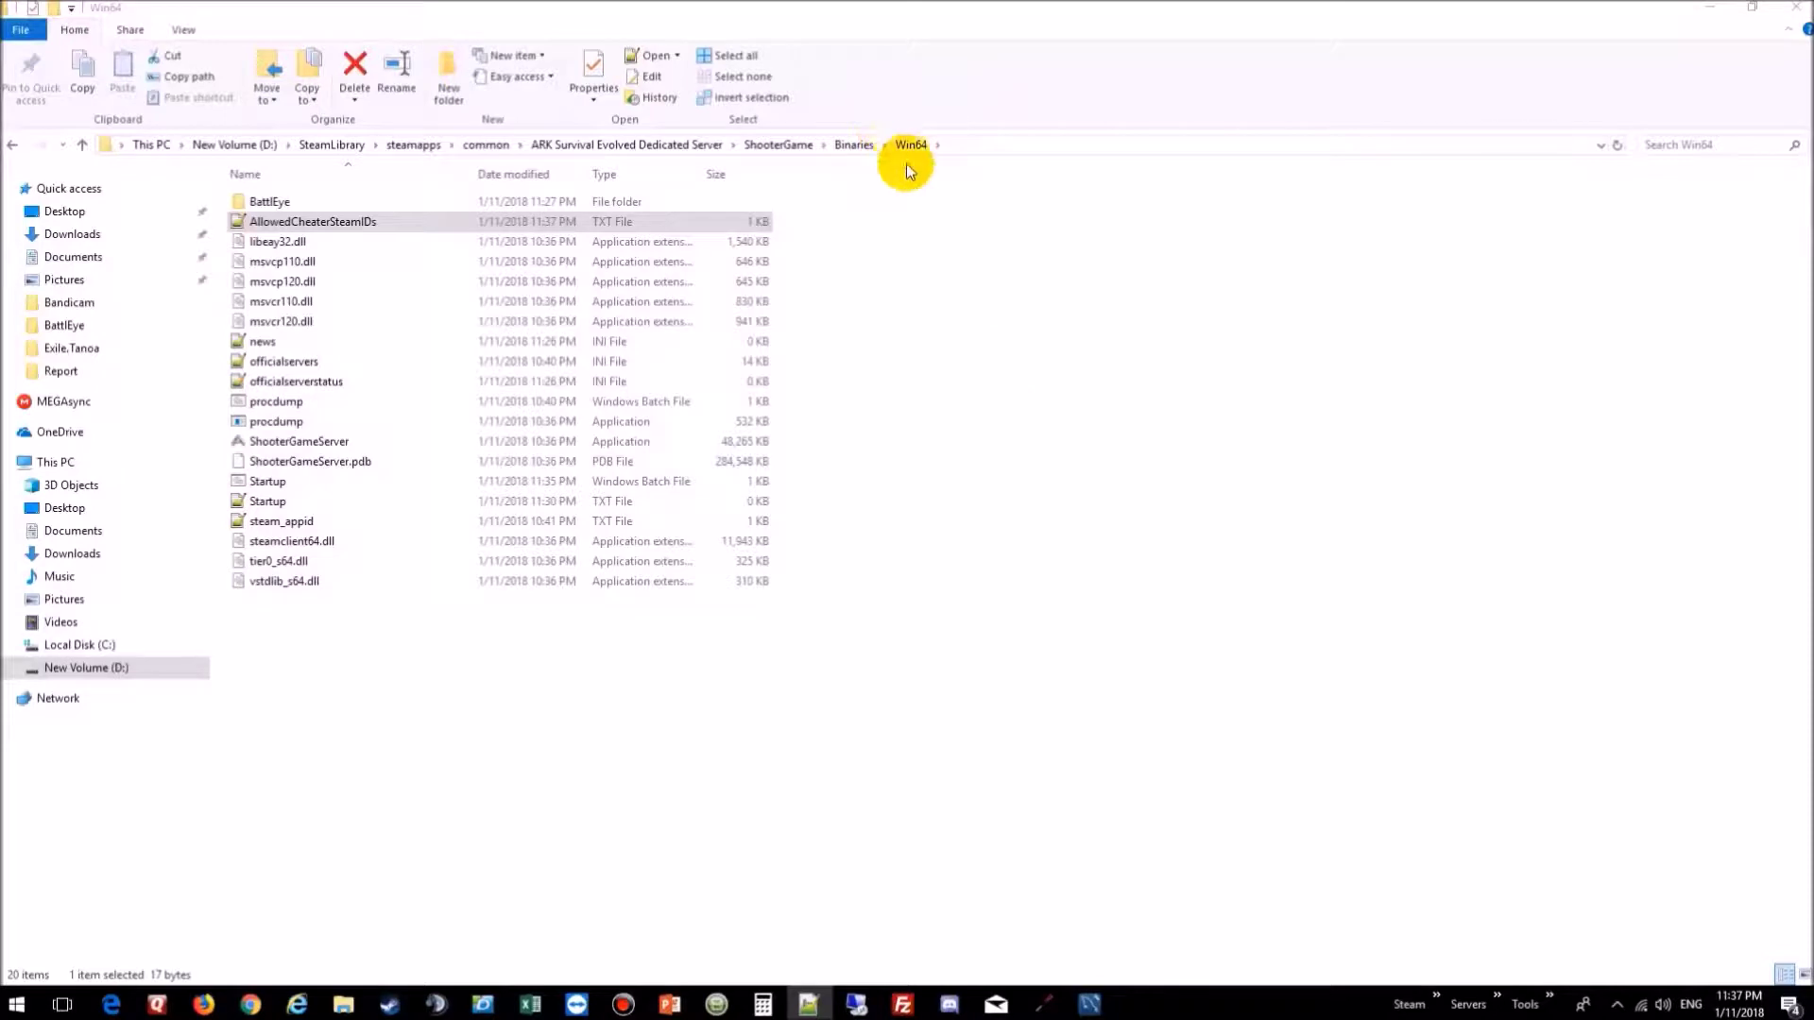
Step: Navigate ShooterGame > Saved > Config > WindowsServer and open GameUserSettings.ini
left_click(777, 147)
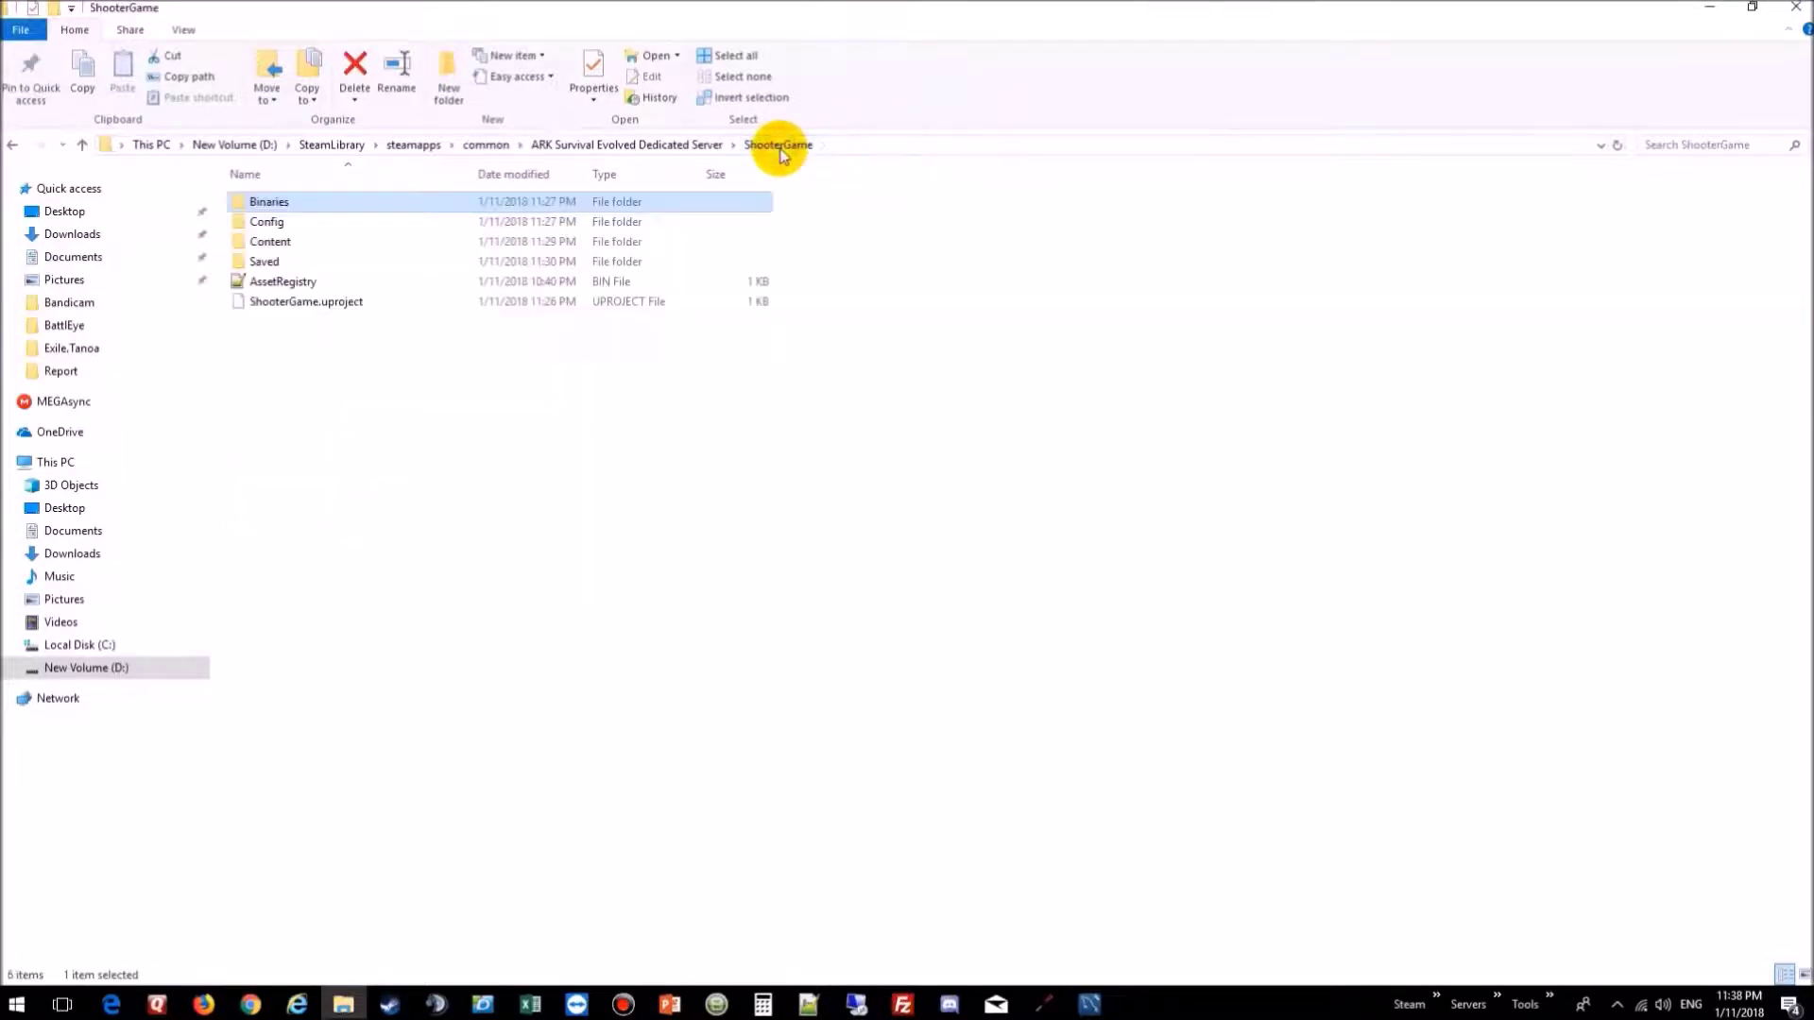
double_click(272, 265)
left_click(272, 262)
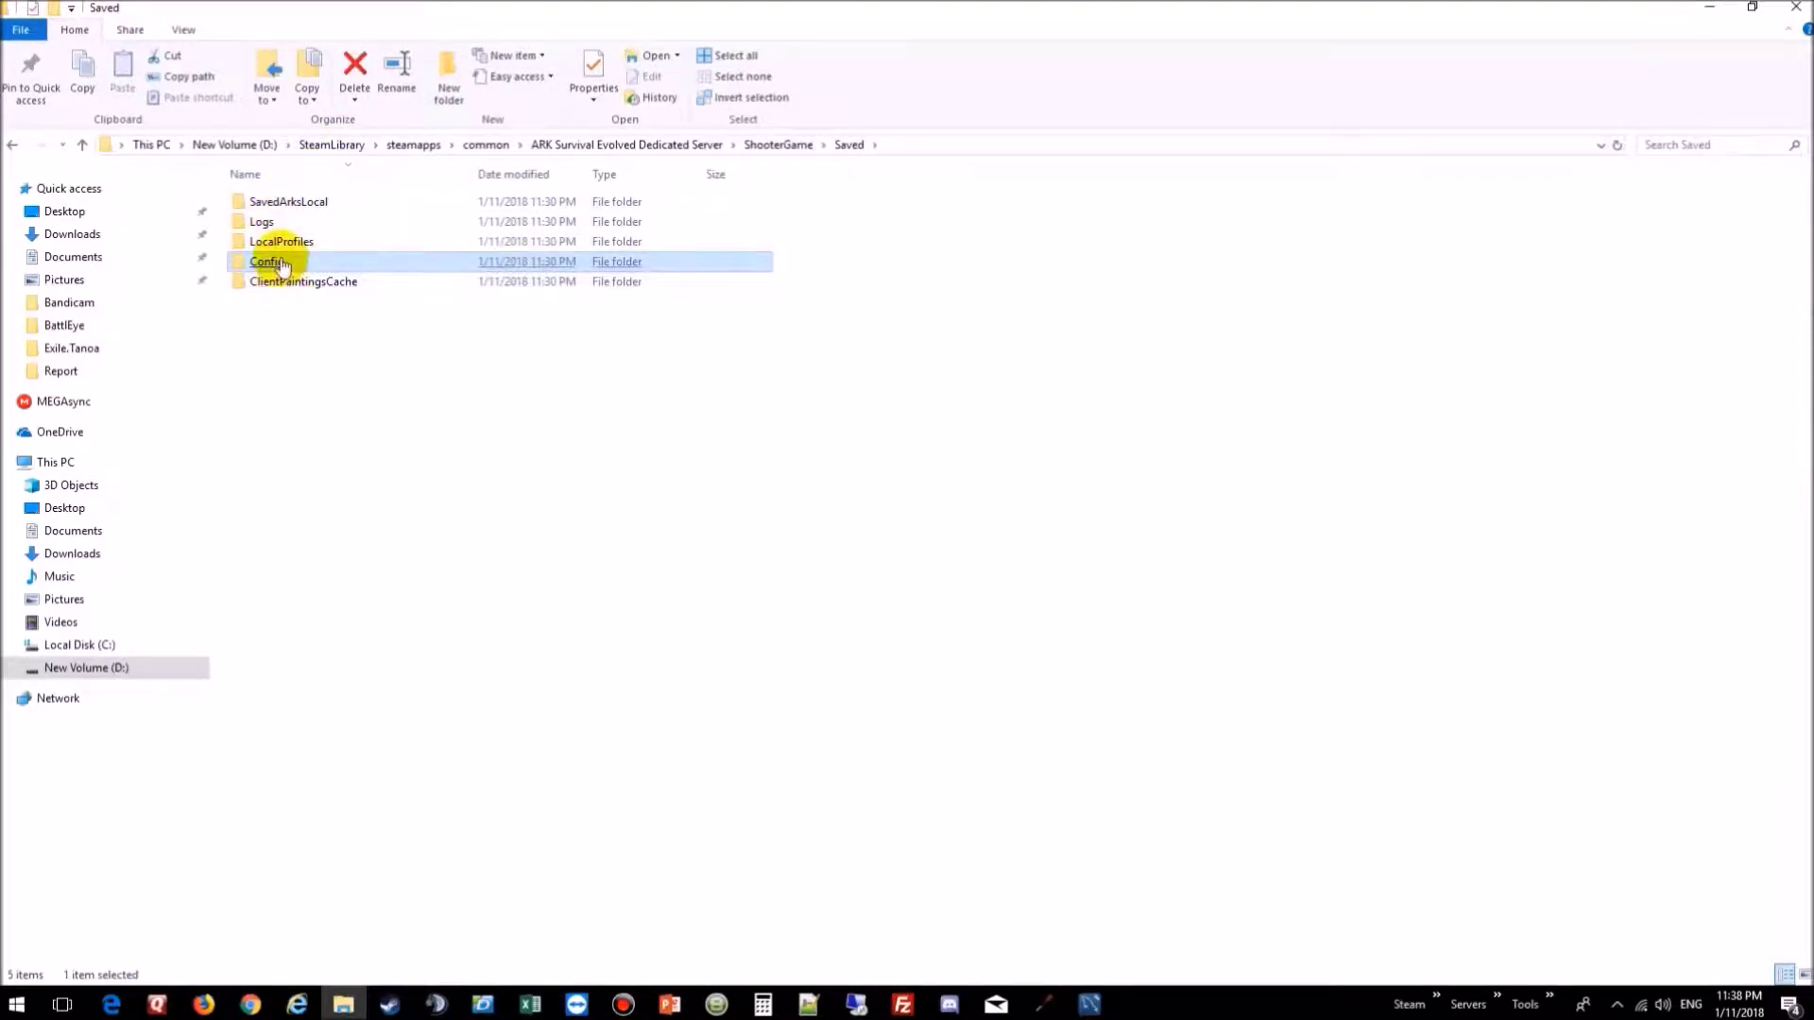
left_click(281, 266)
double_click(281, 266)
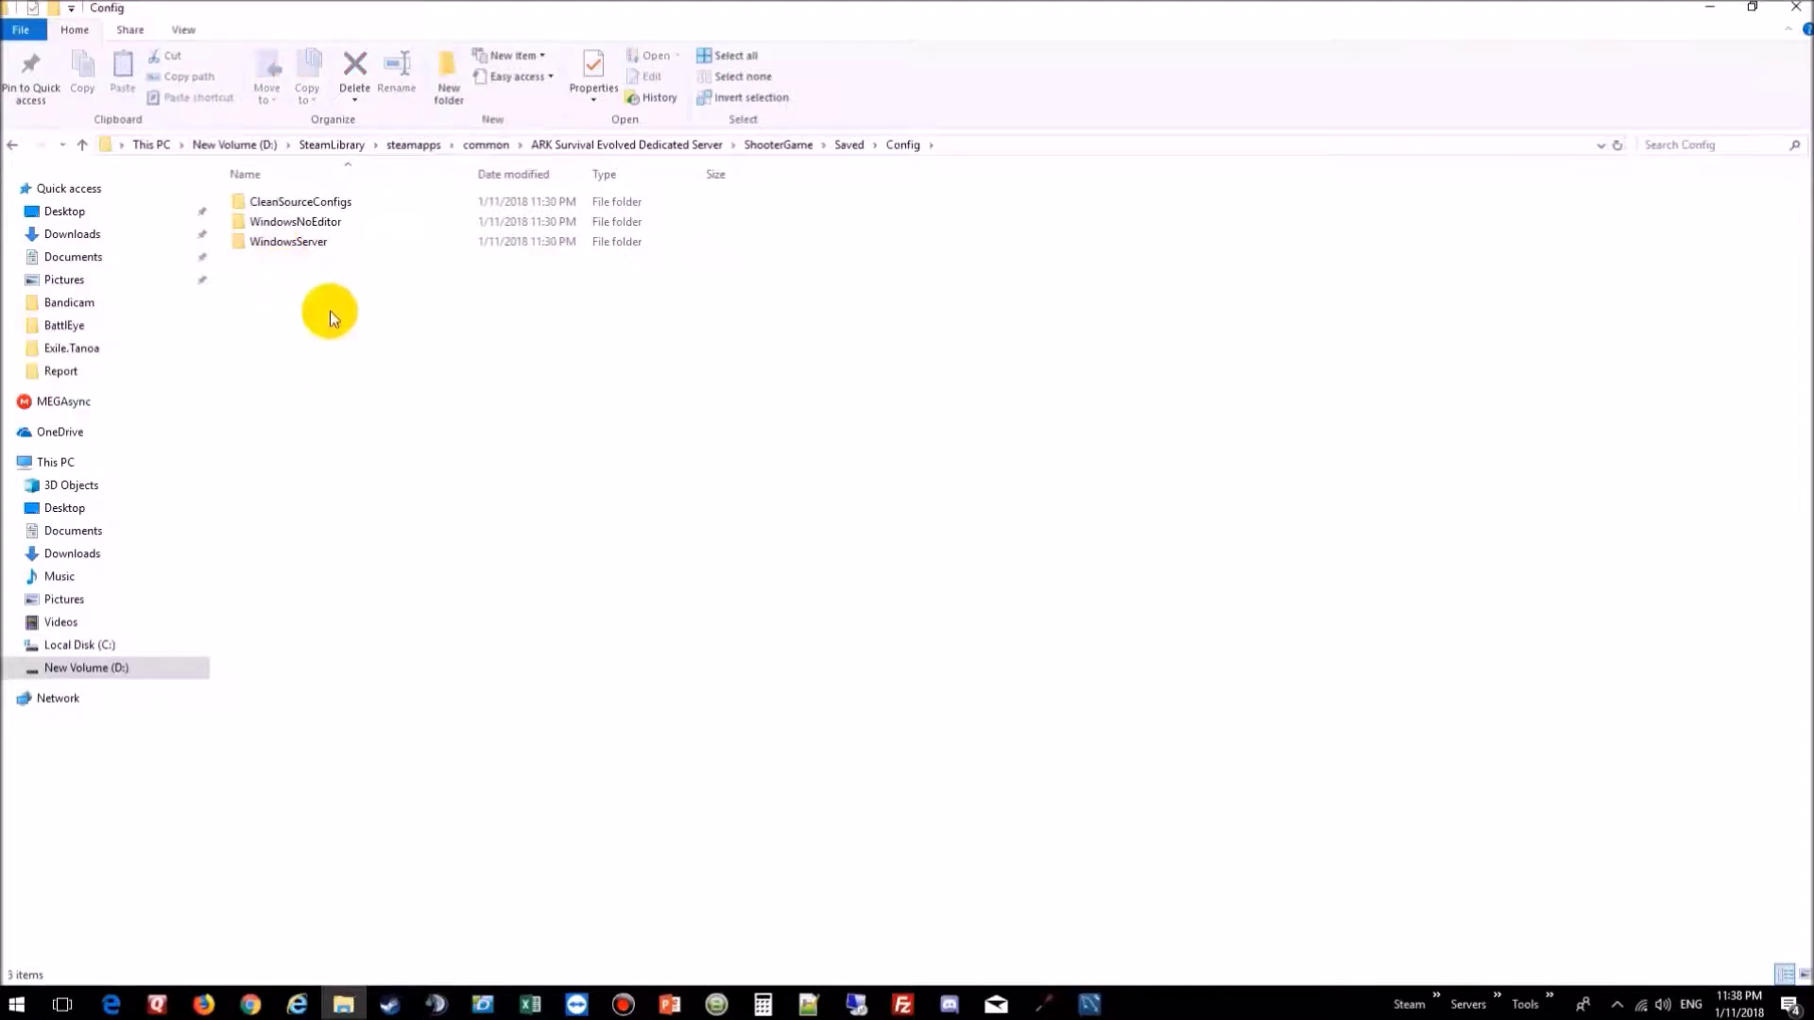
left_click(285, 244)
double_click(285, 244)
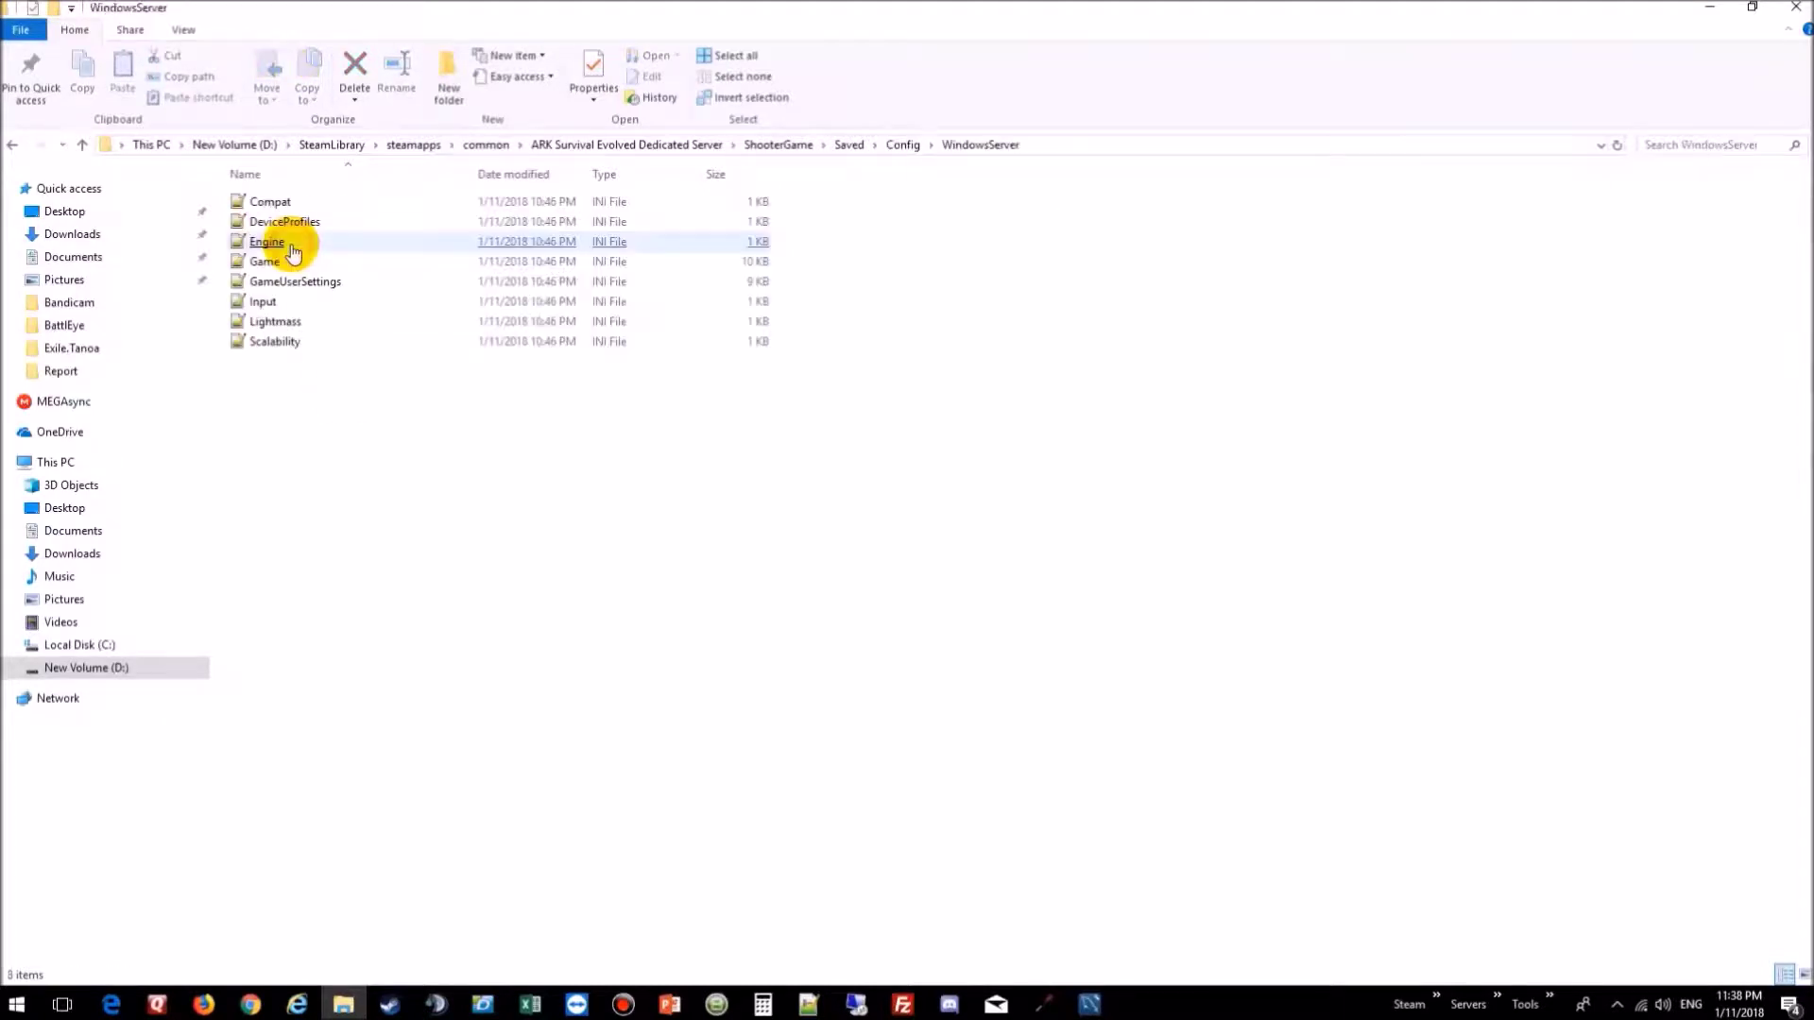
left_click(291, 245)
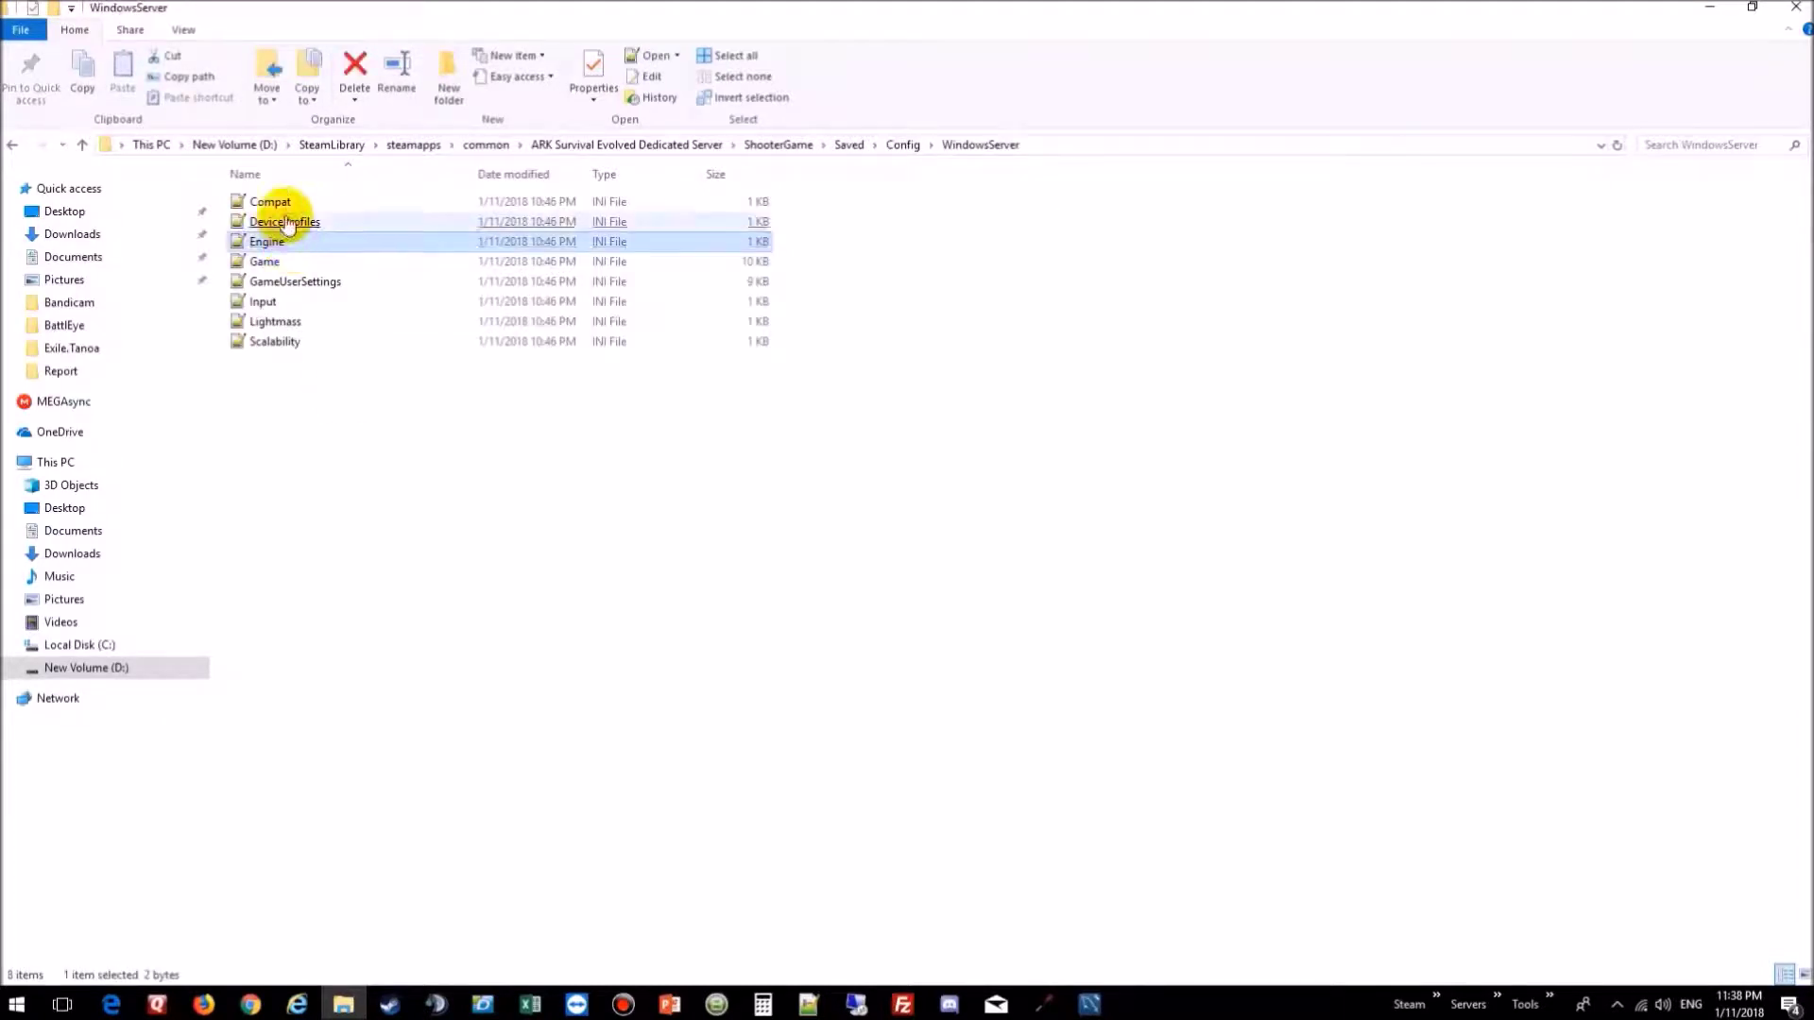
double_click(304, 284)
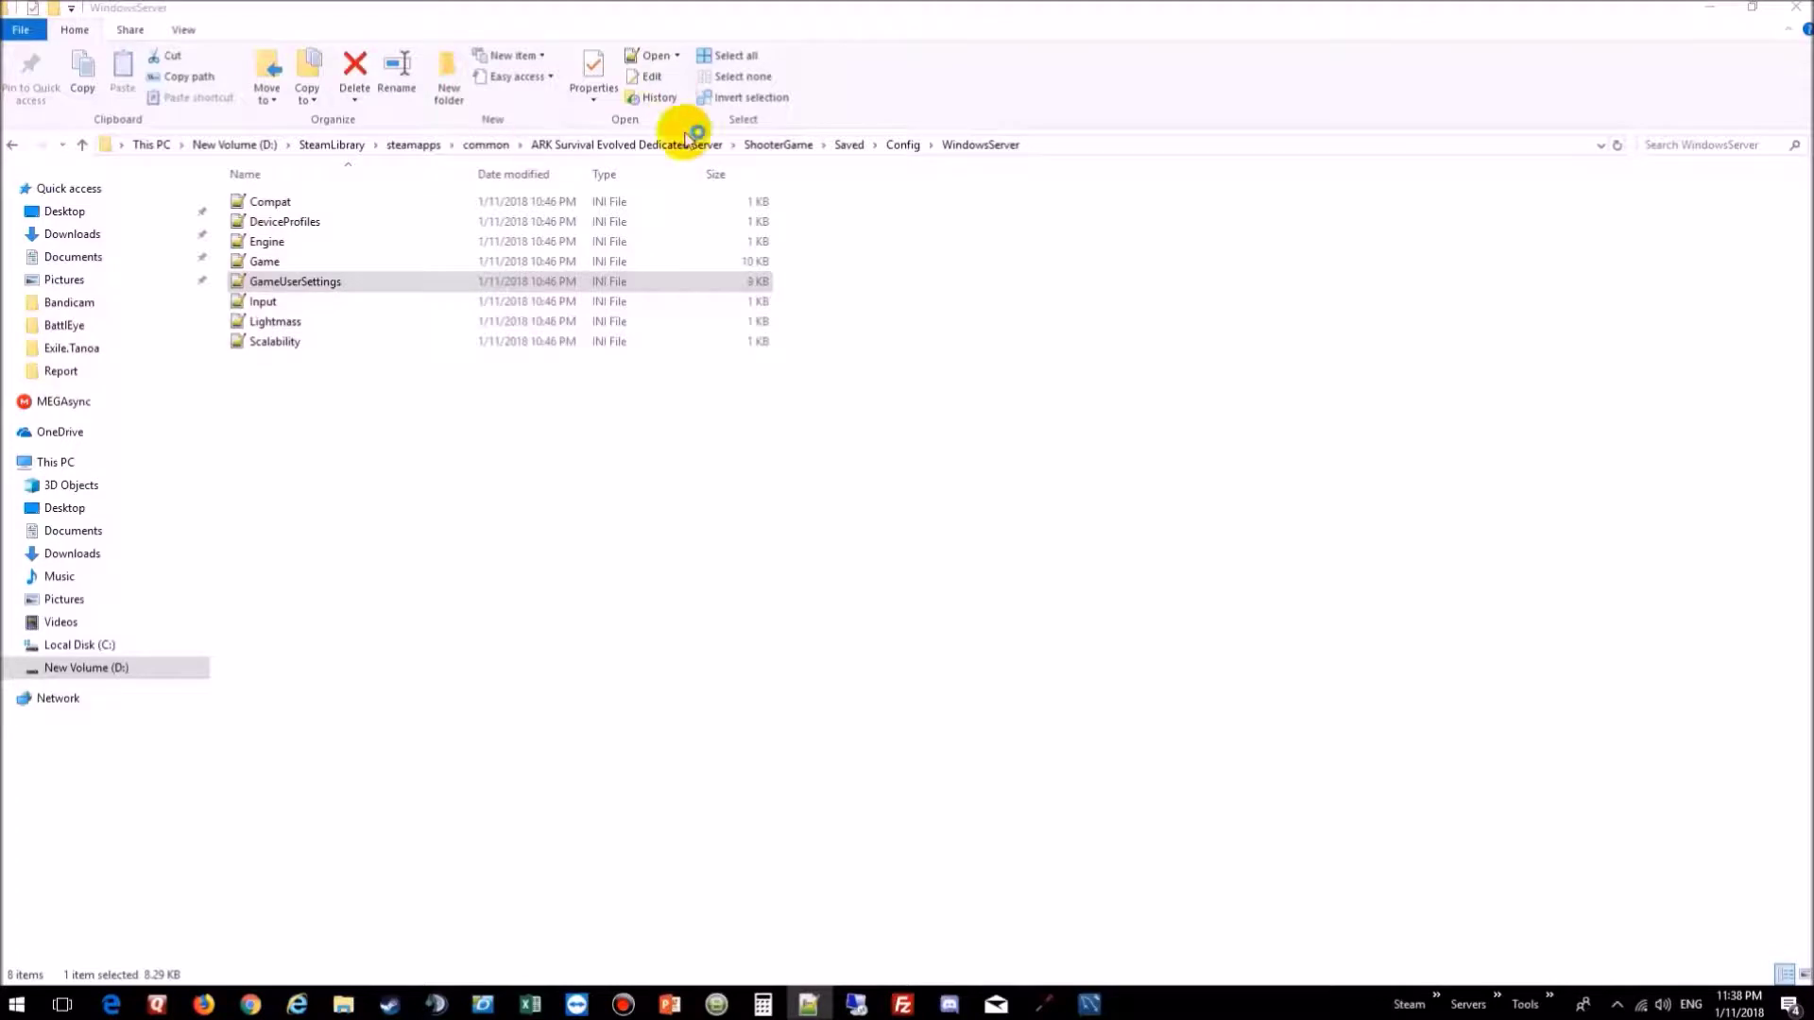
Step: Delete the TestGameMode stat-multiplier block from line 226 to the end of GameUserSettings.ini
left_click(1414, 105)
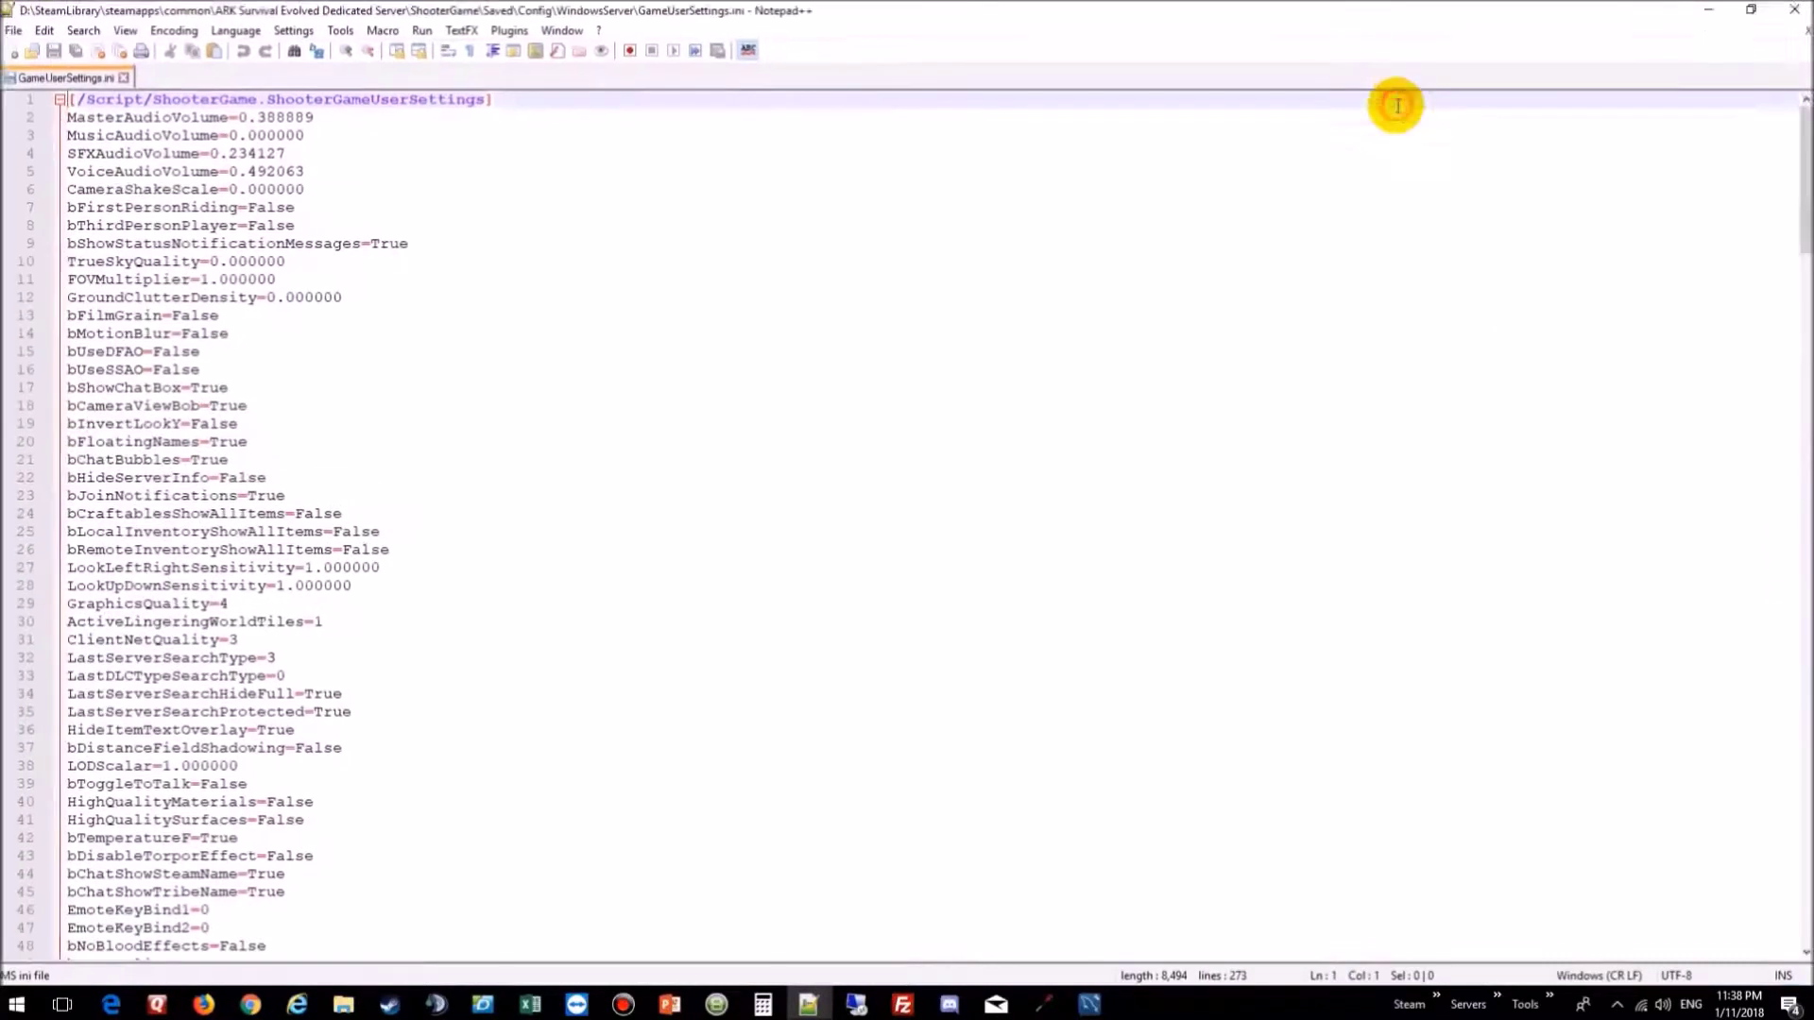
scroll(434, 249, "down", 11)
scroll(434, 248, "down", 3)
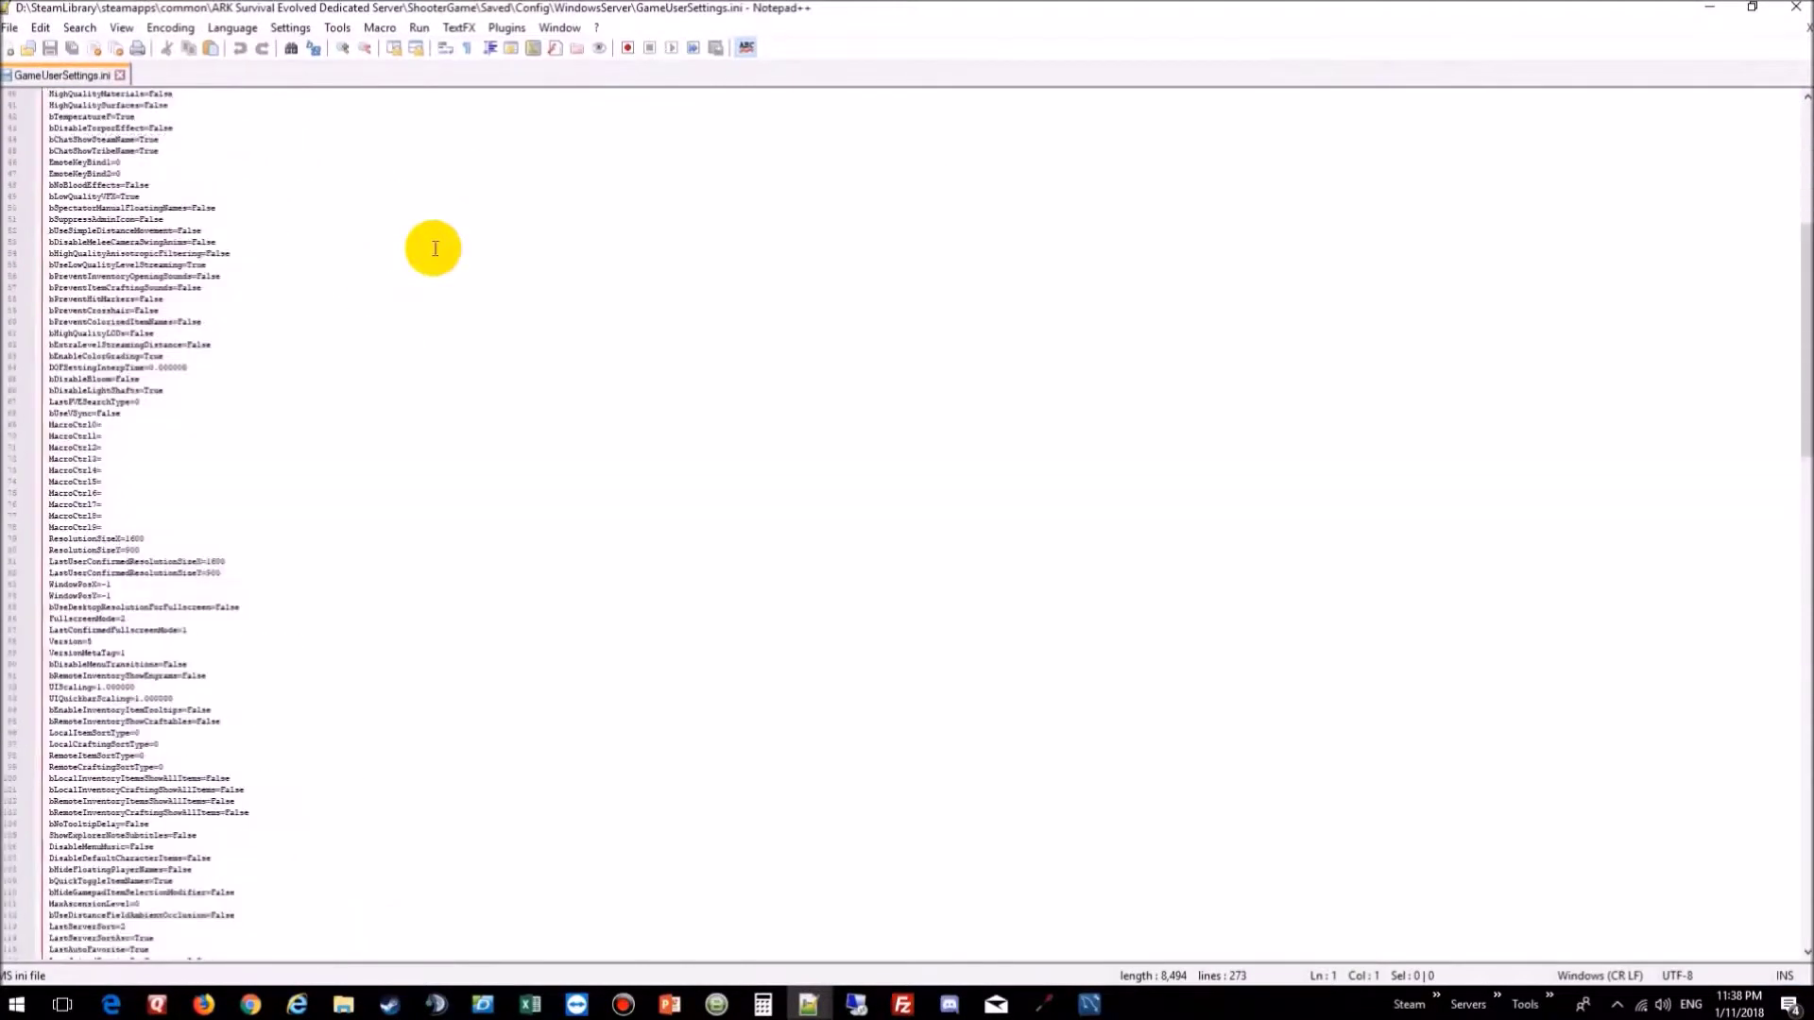
scroll(435, 249, "up", 4)
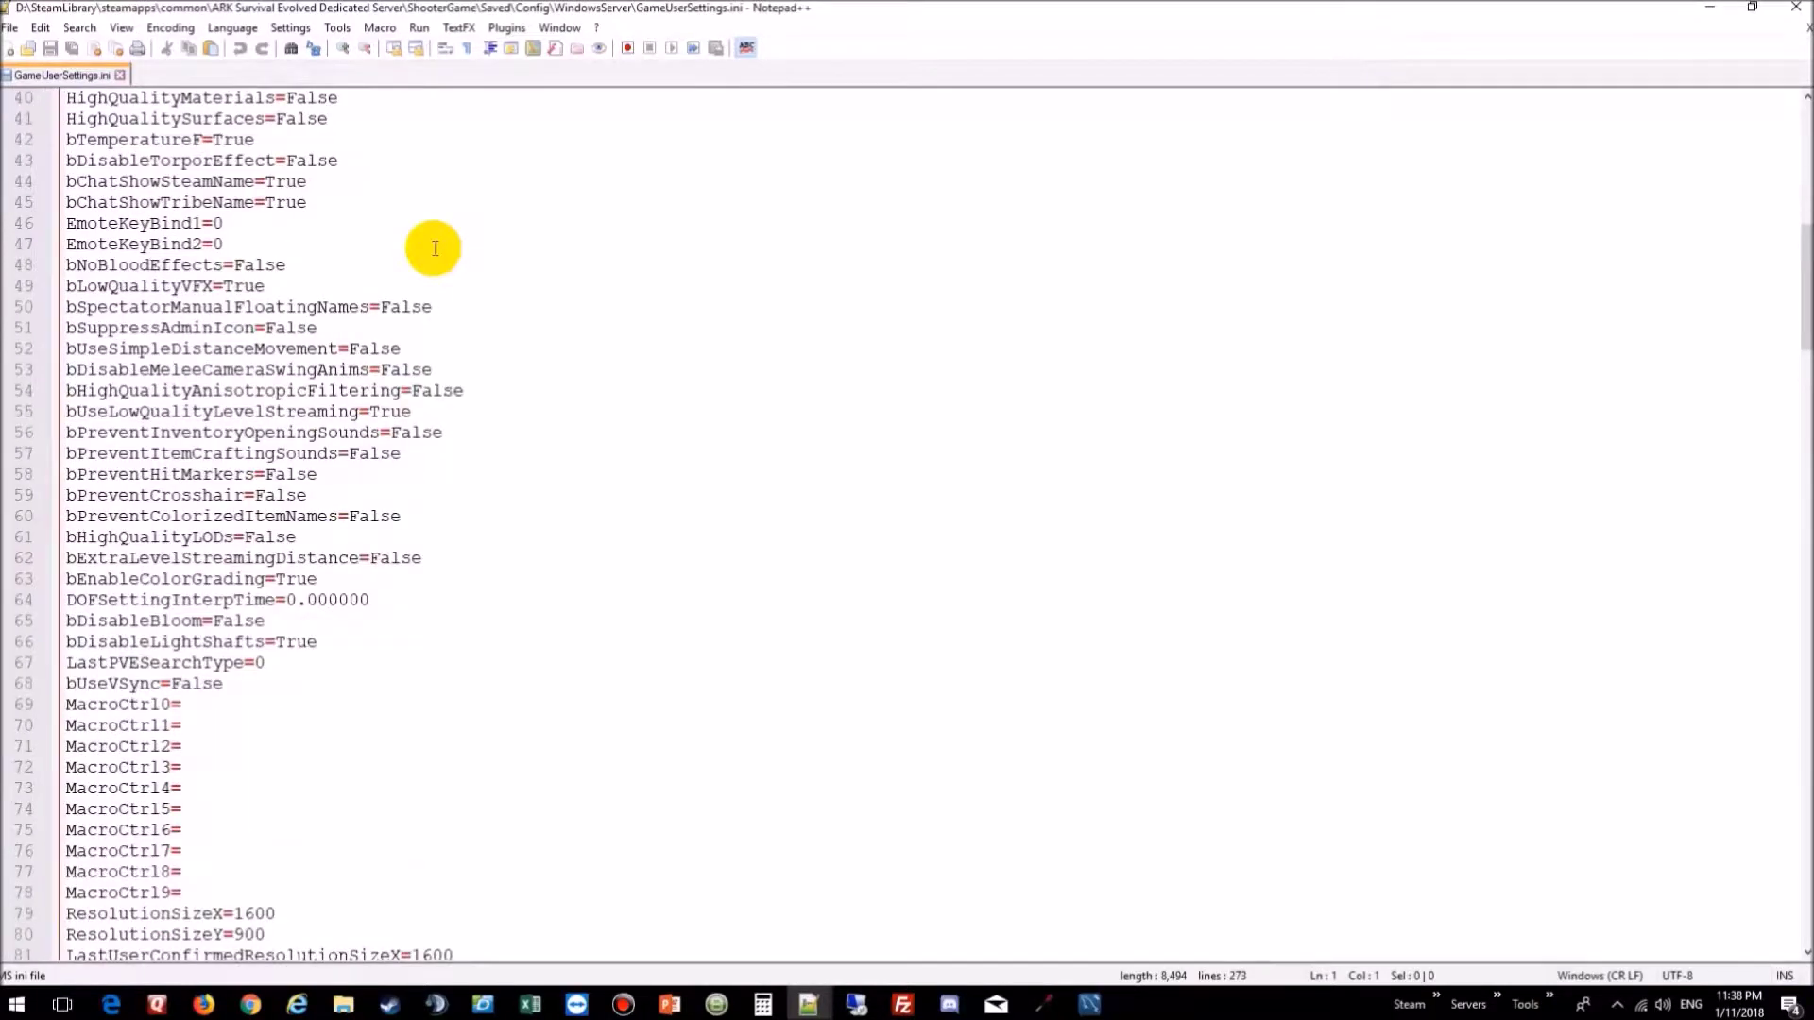
scroll(435, 249, "down", 20)
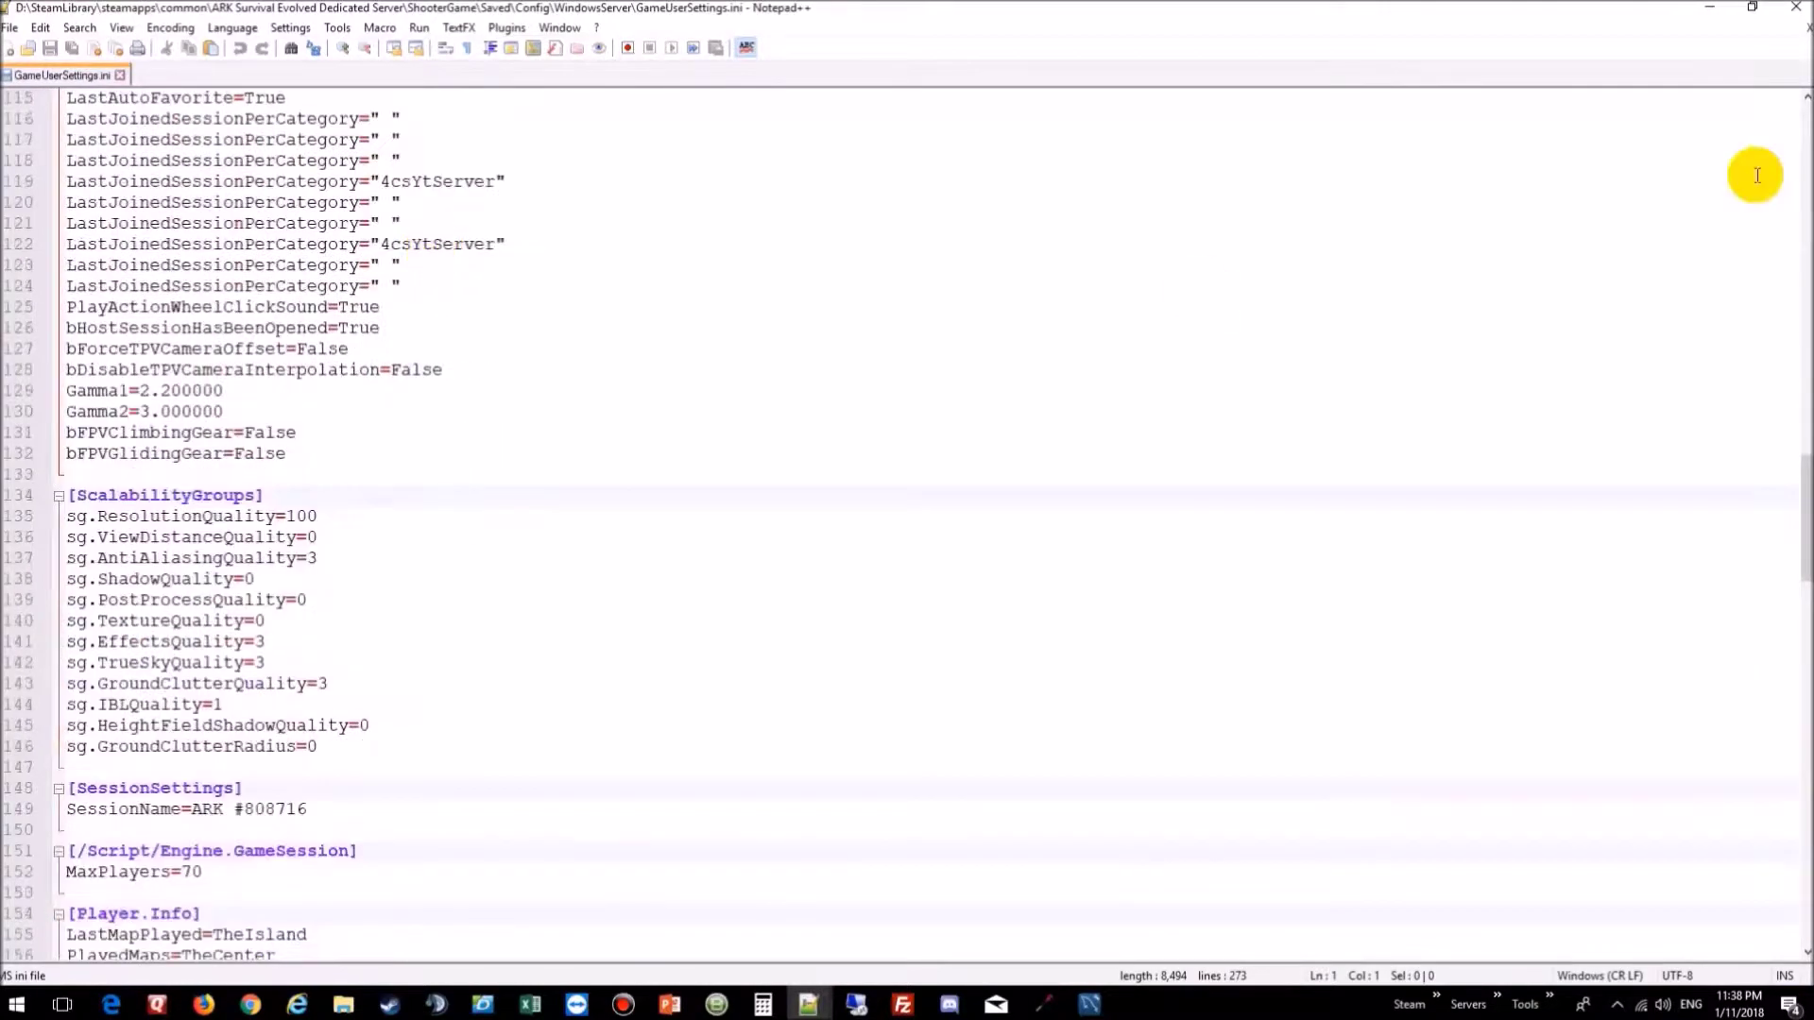
left_click_drag(1802, 507, 1727, 960)
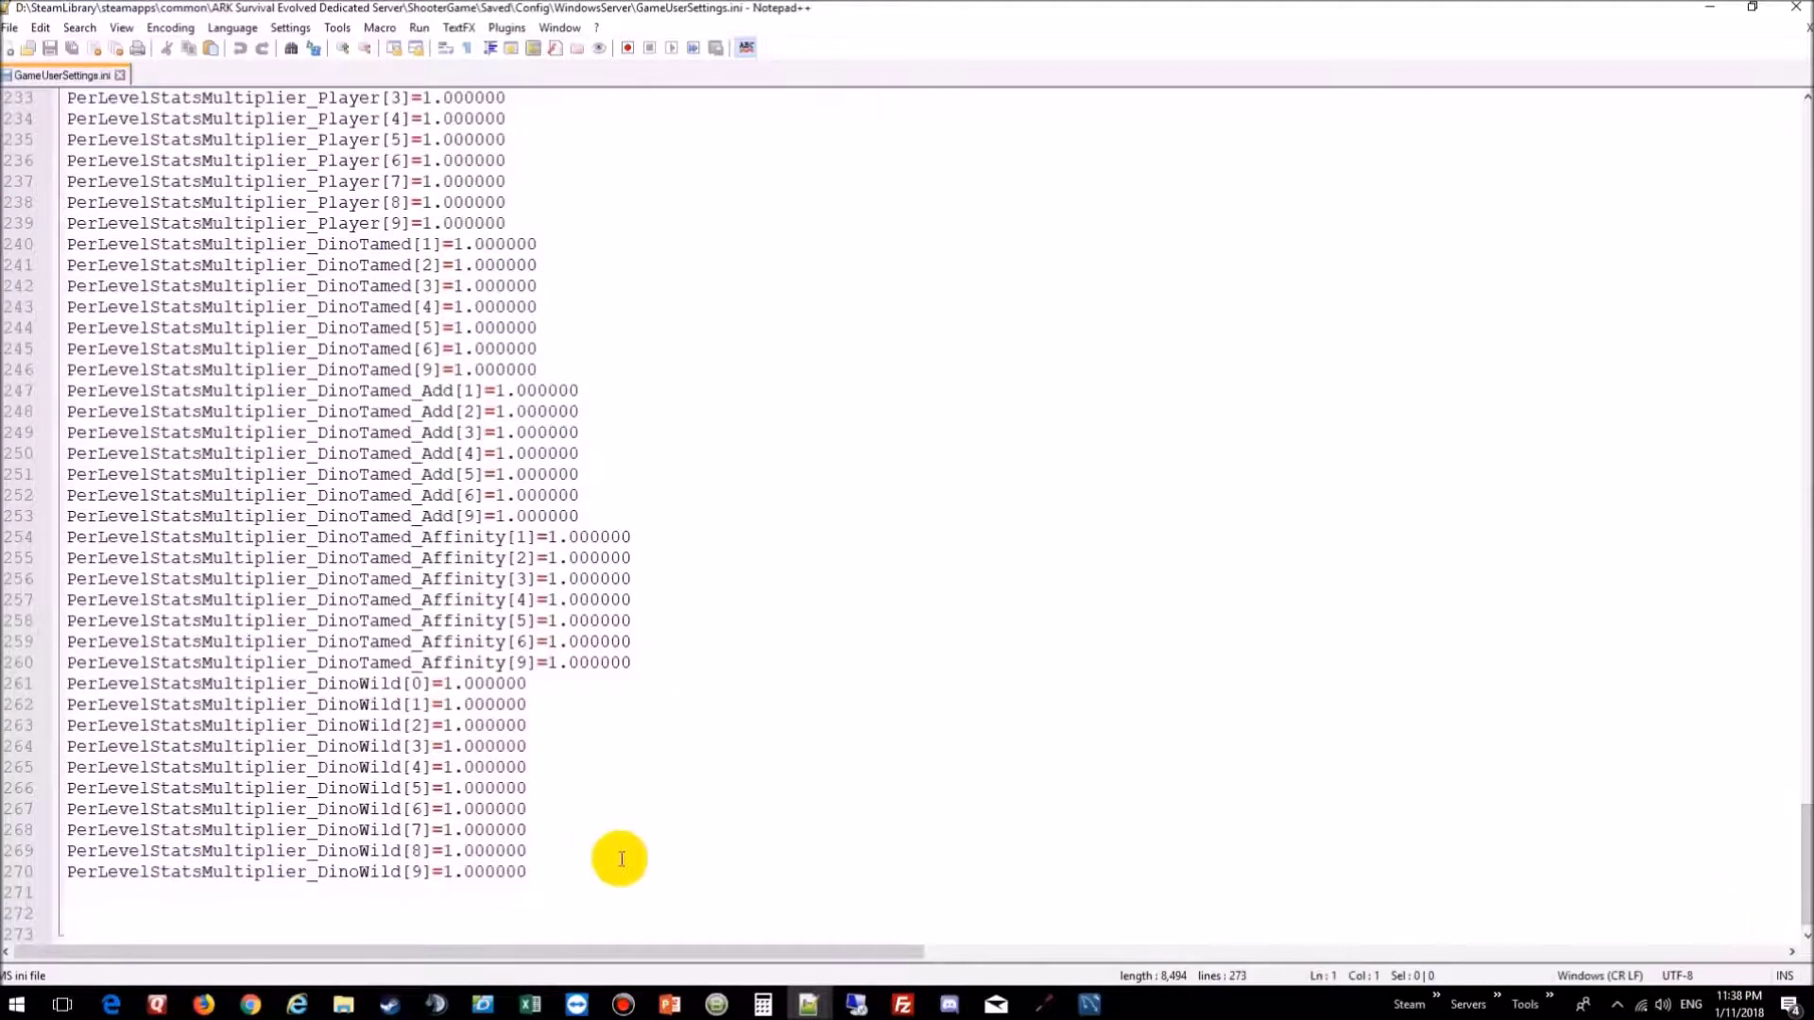
scroll(622, 859, "up", 7)
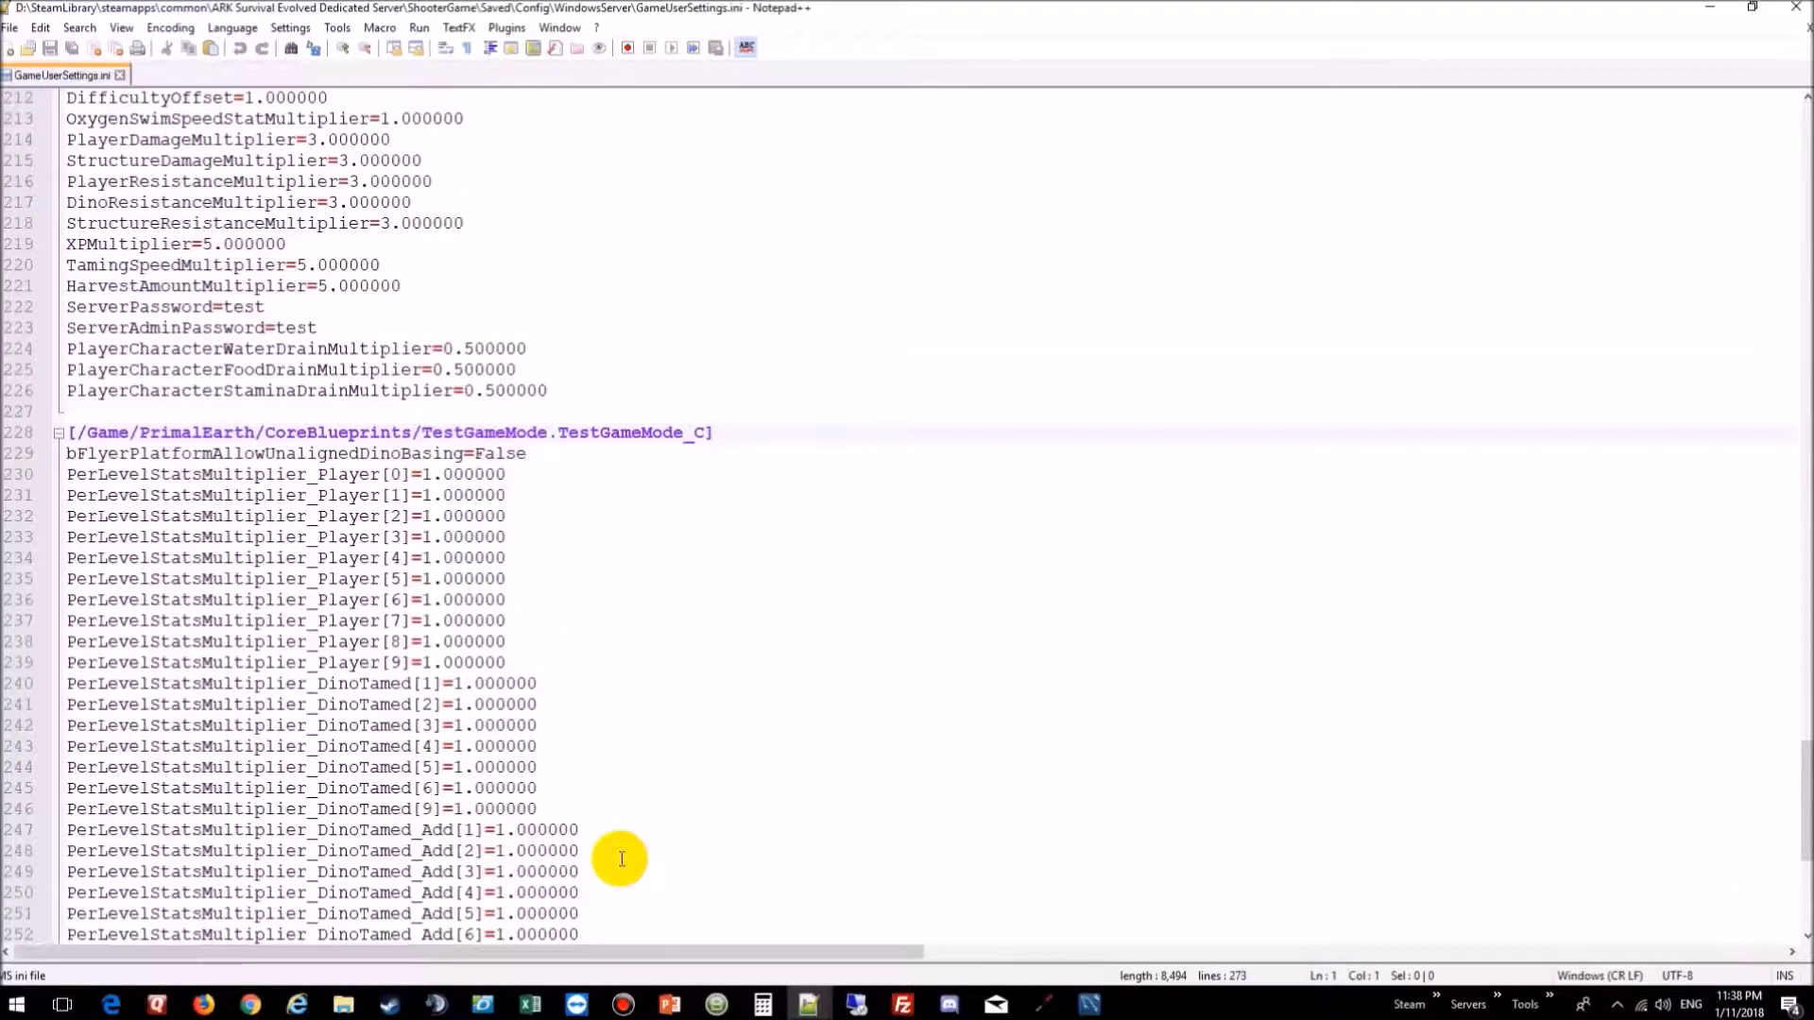
scroll(621, 859, "down", 1)
scroll(622, 859, "down", 6)
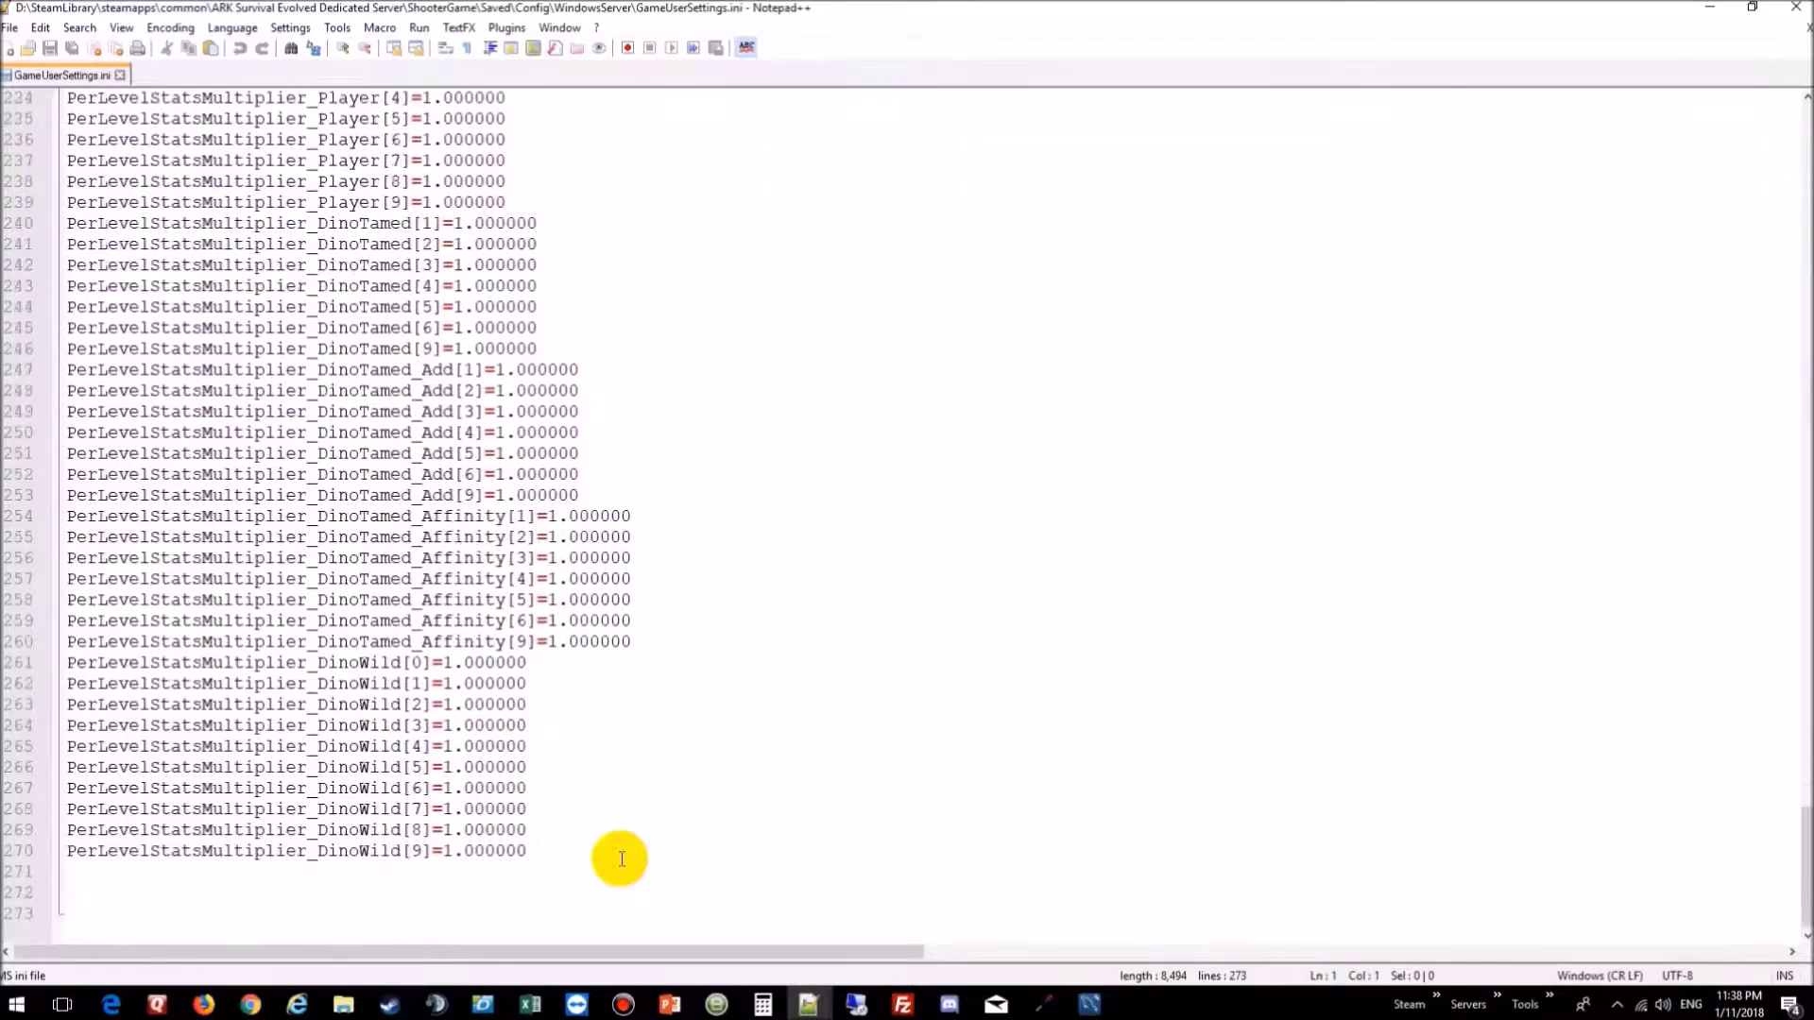
left_click_drag(615, 854, 762, 557)
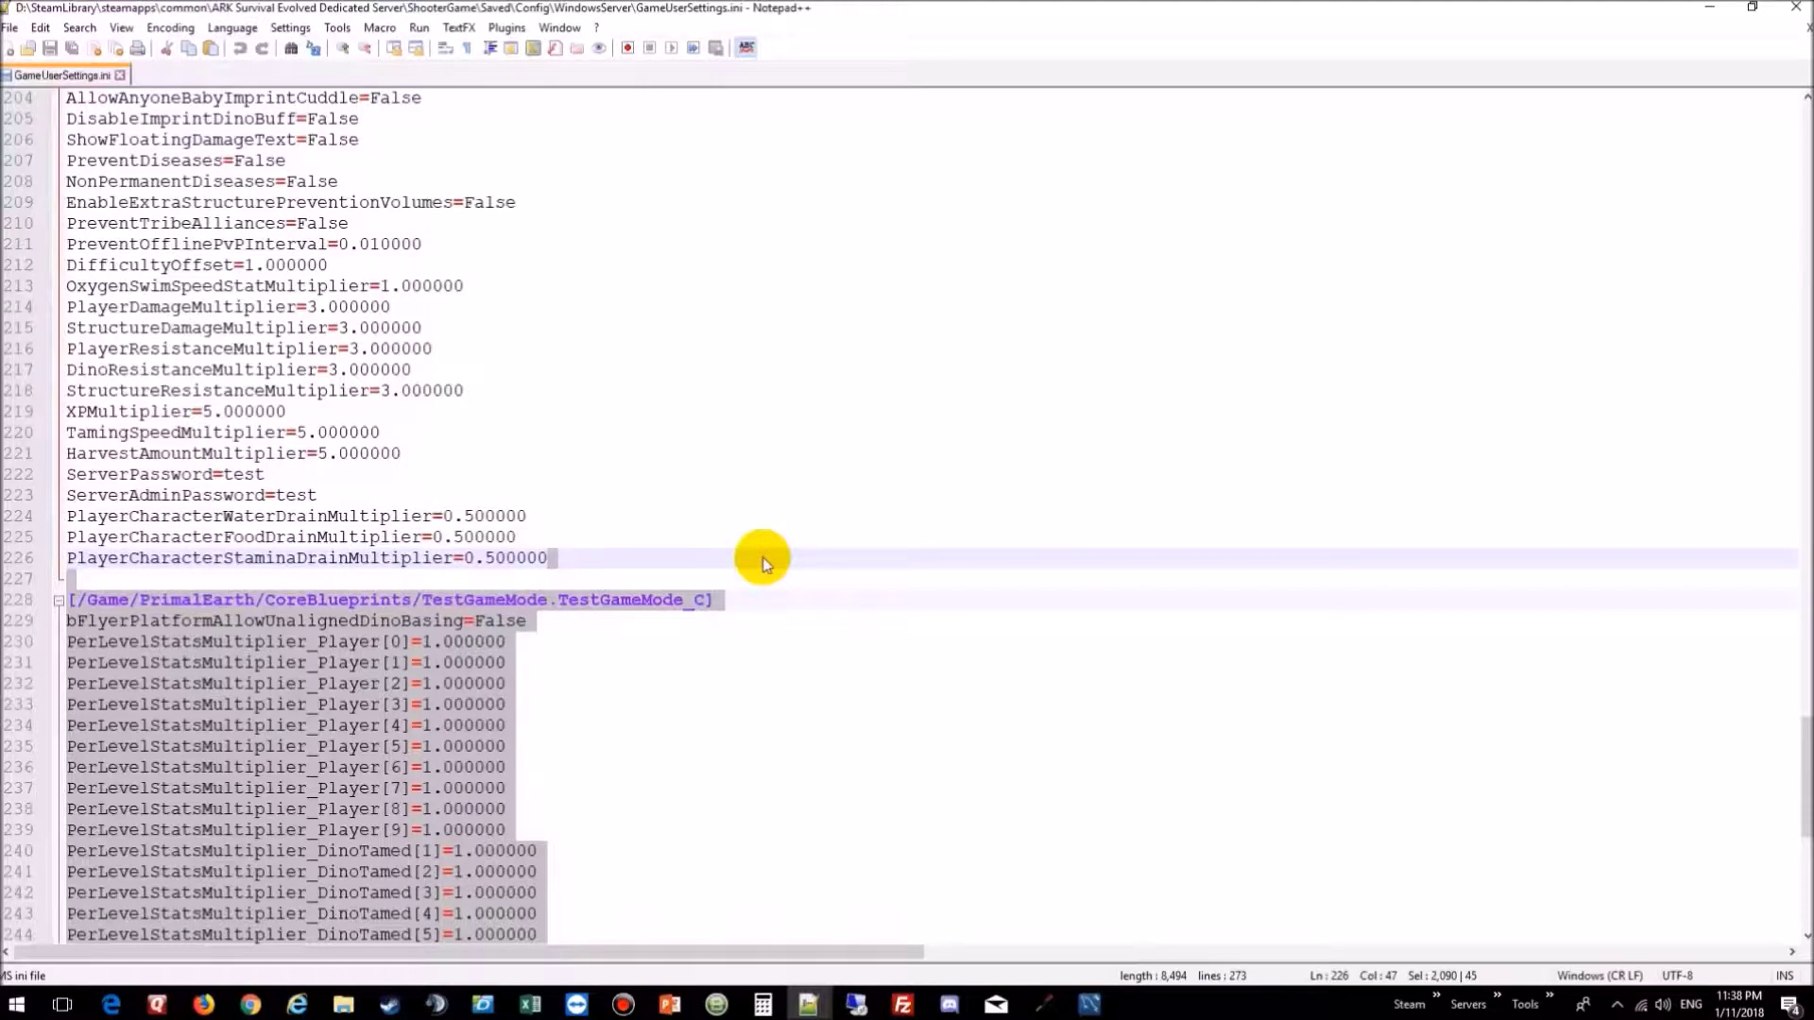
key("Delete")
Step: Delete the [Player.Info] section lines
scroll(728, 502, "up", 12)
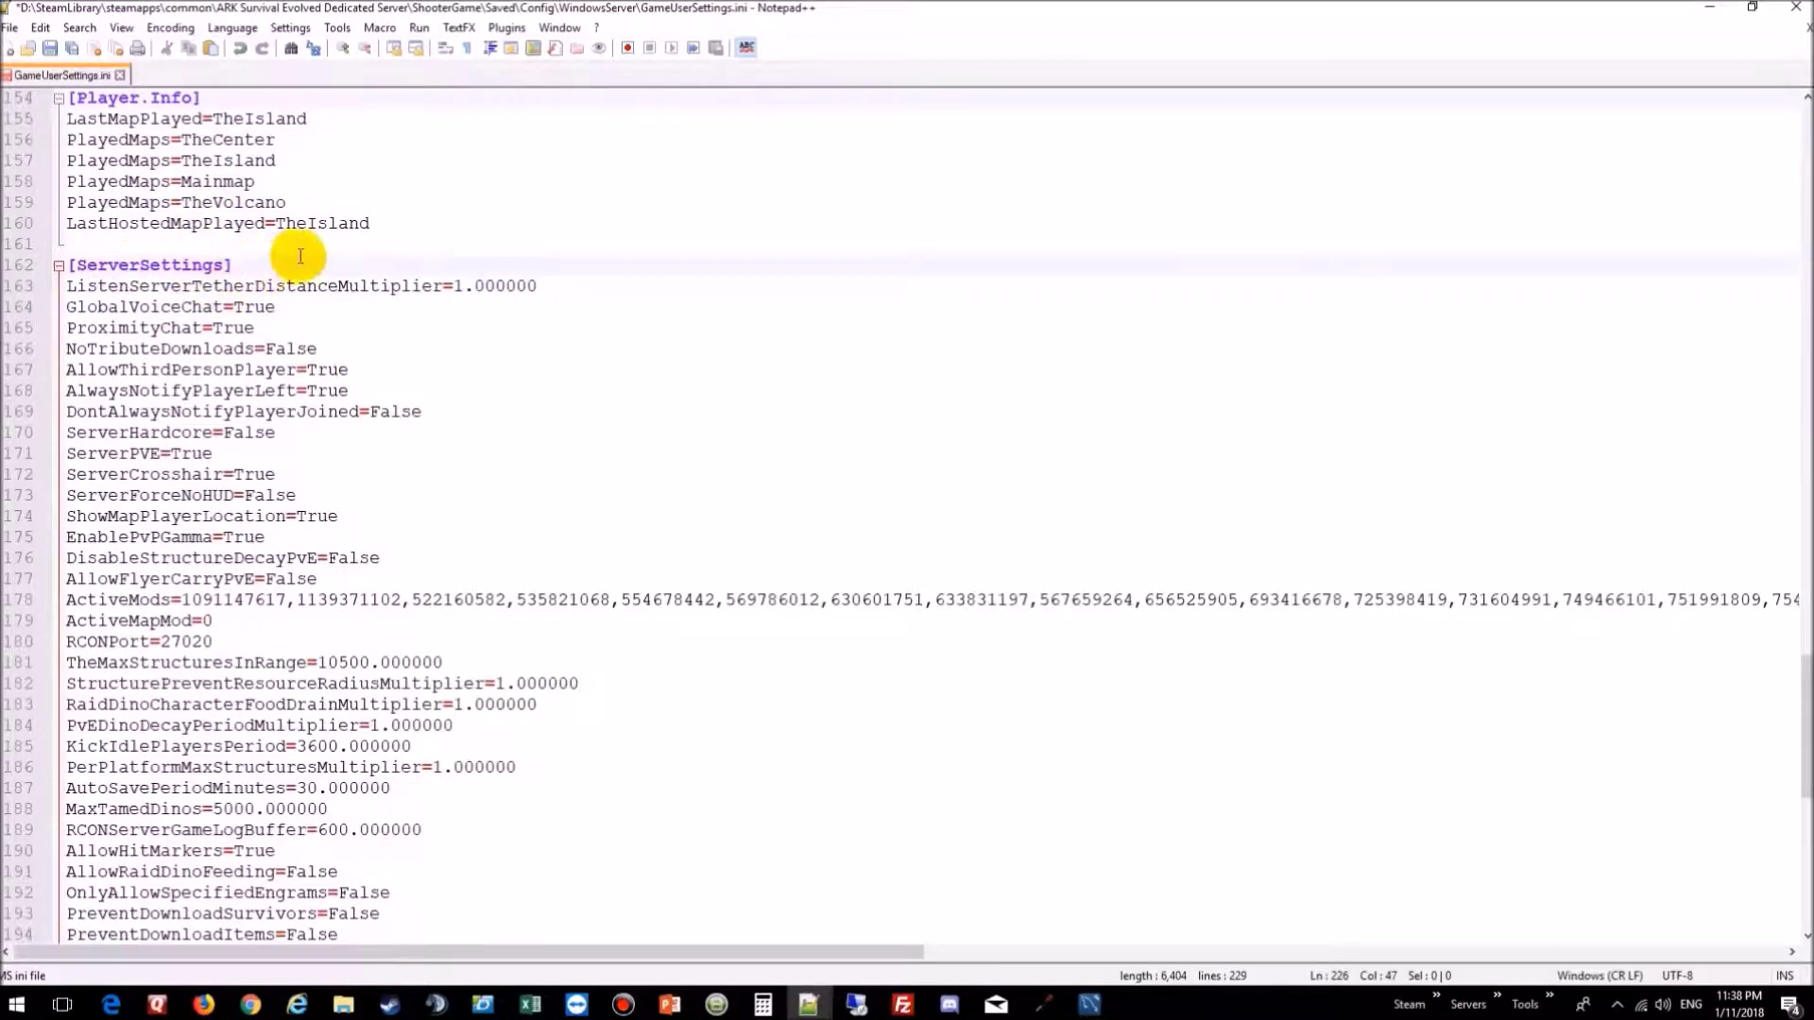
left_click(344, 244)
left_click_drag(340, 209, 395, 369)
key("Delete")
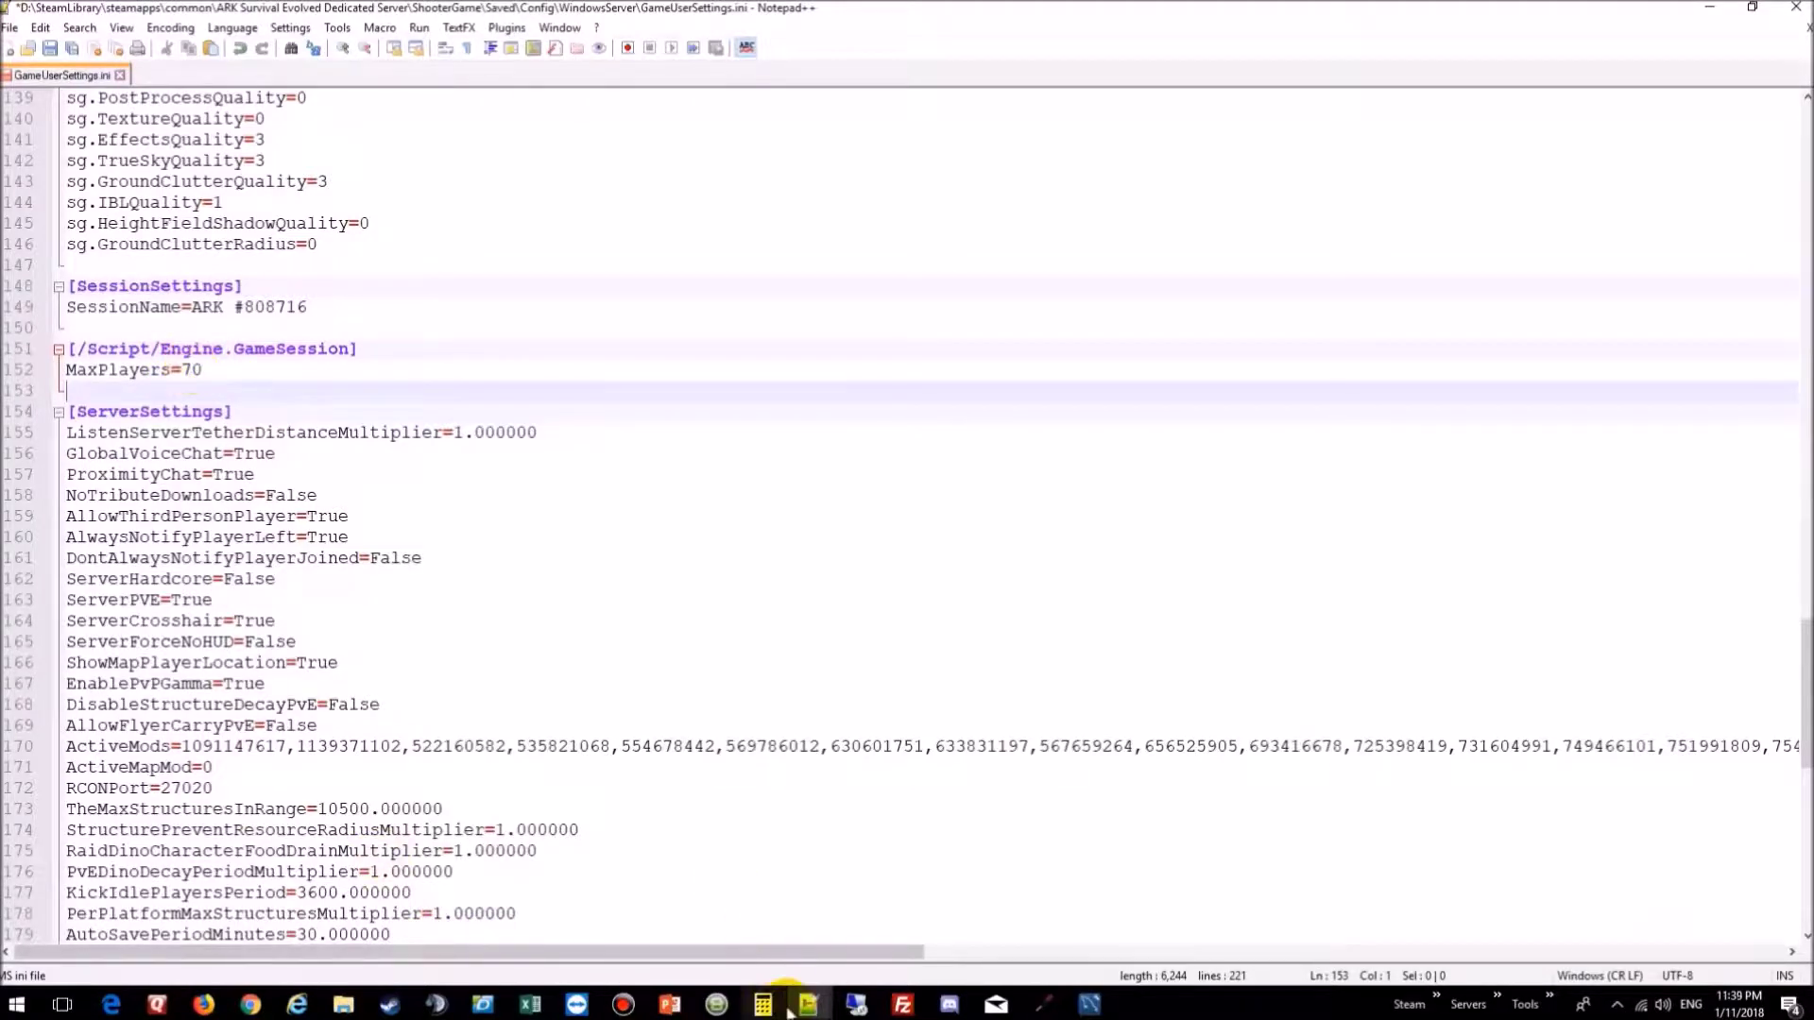
mouse_move(805, 999)
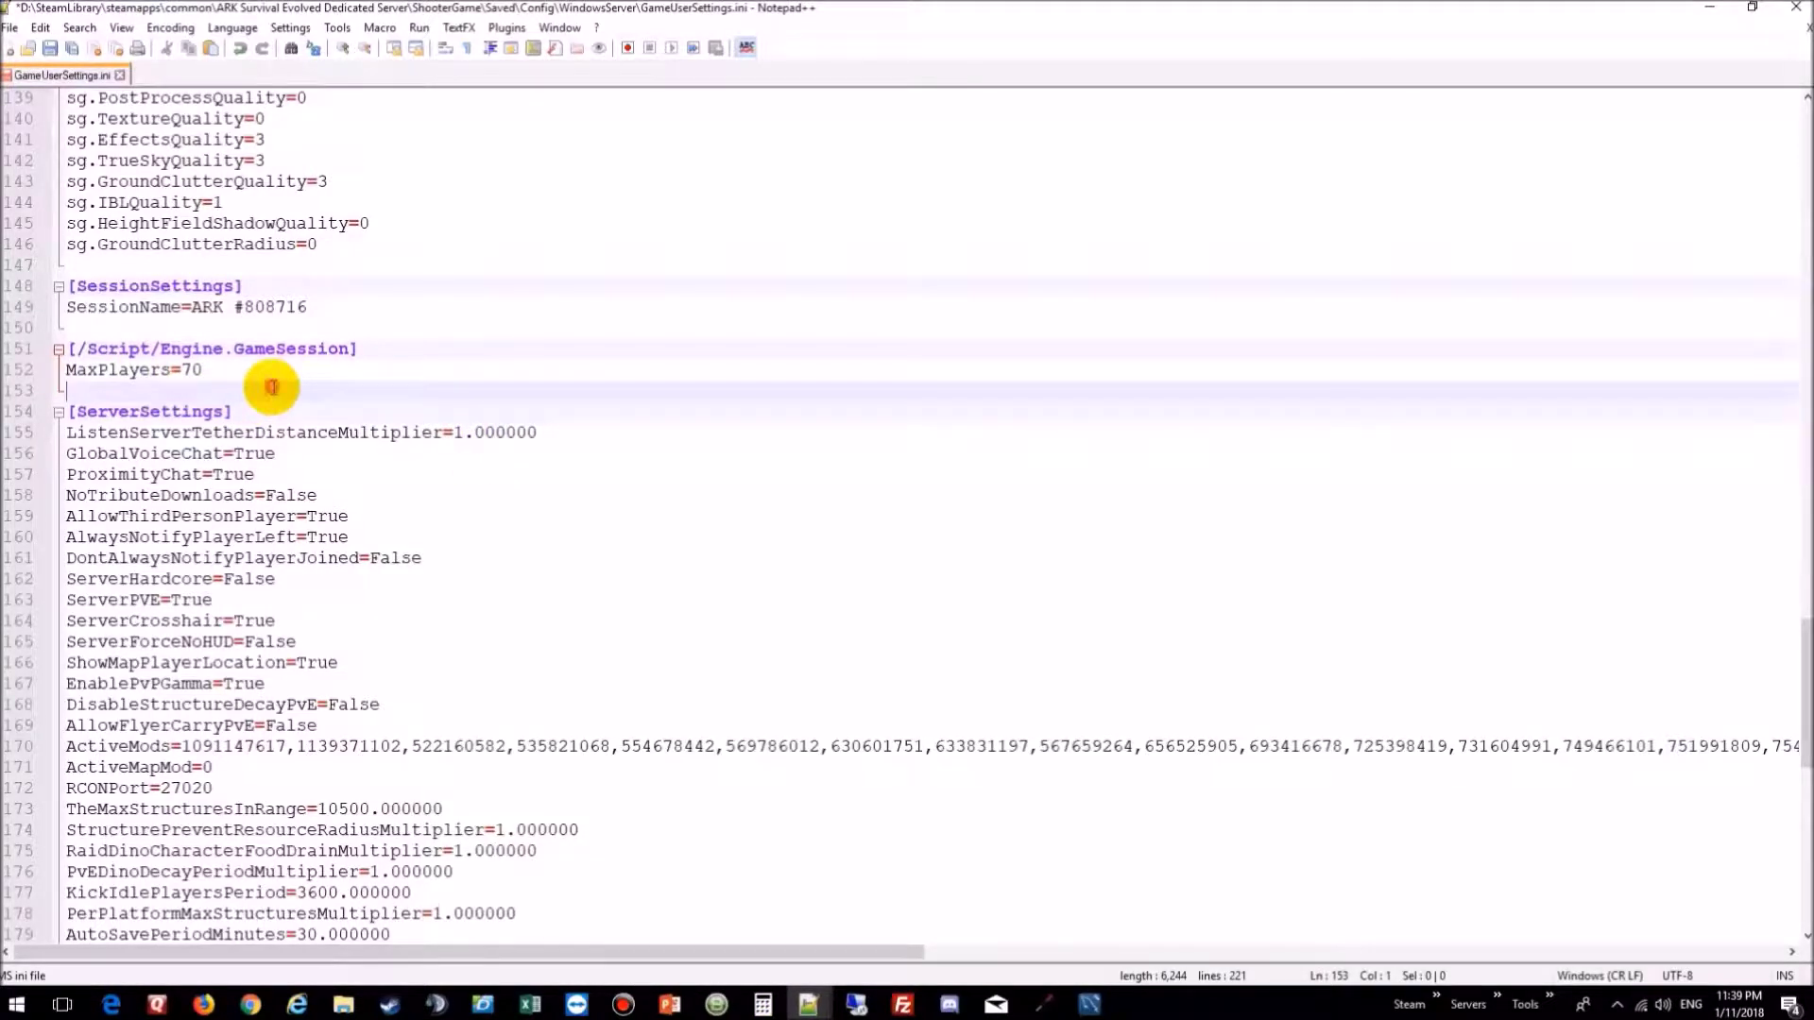
Step: Remove the GameSession and MaxPlayers lines and set SessionName to The Gaming Junkie Show
left_click_drag(272, 387, 342, 302)
key("Delete")
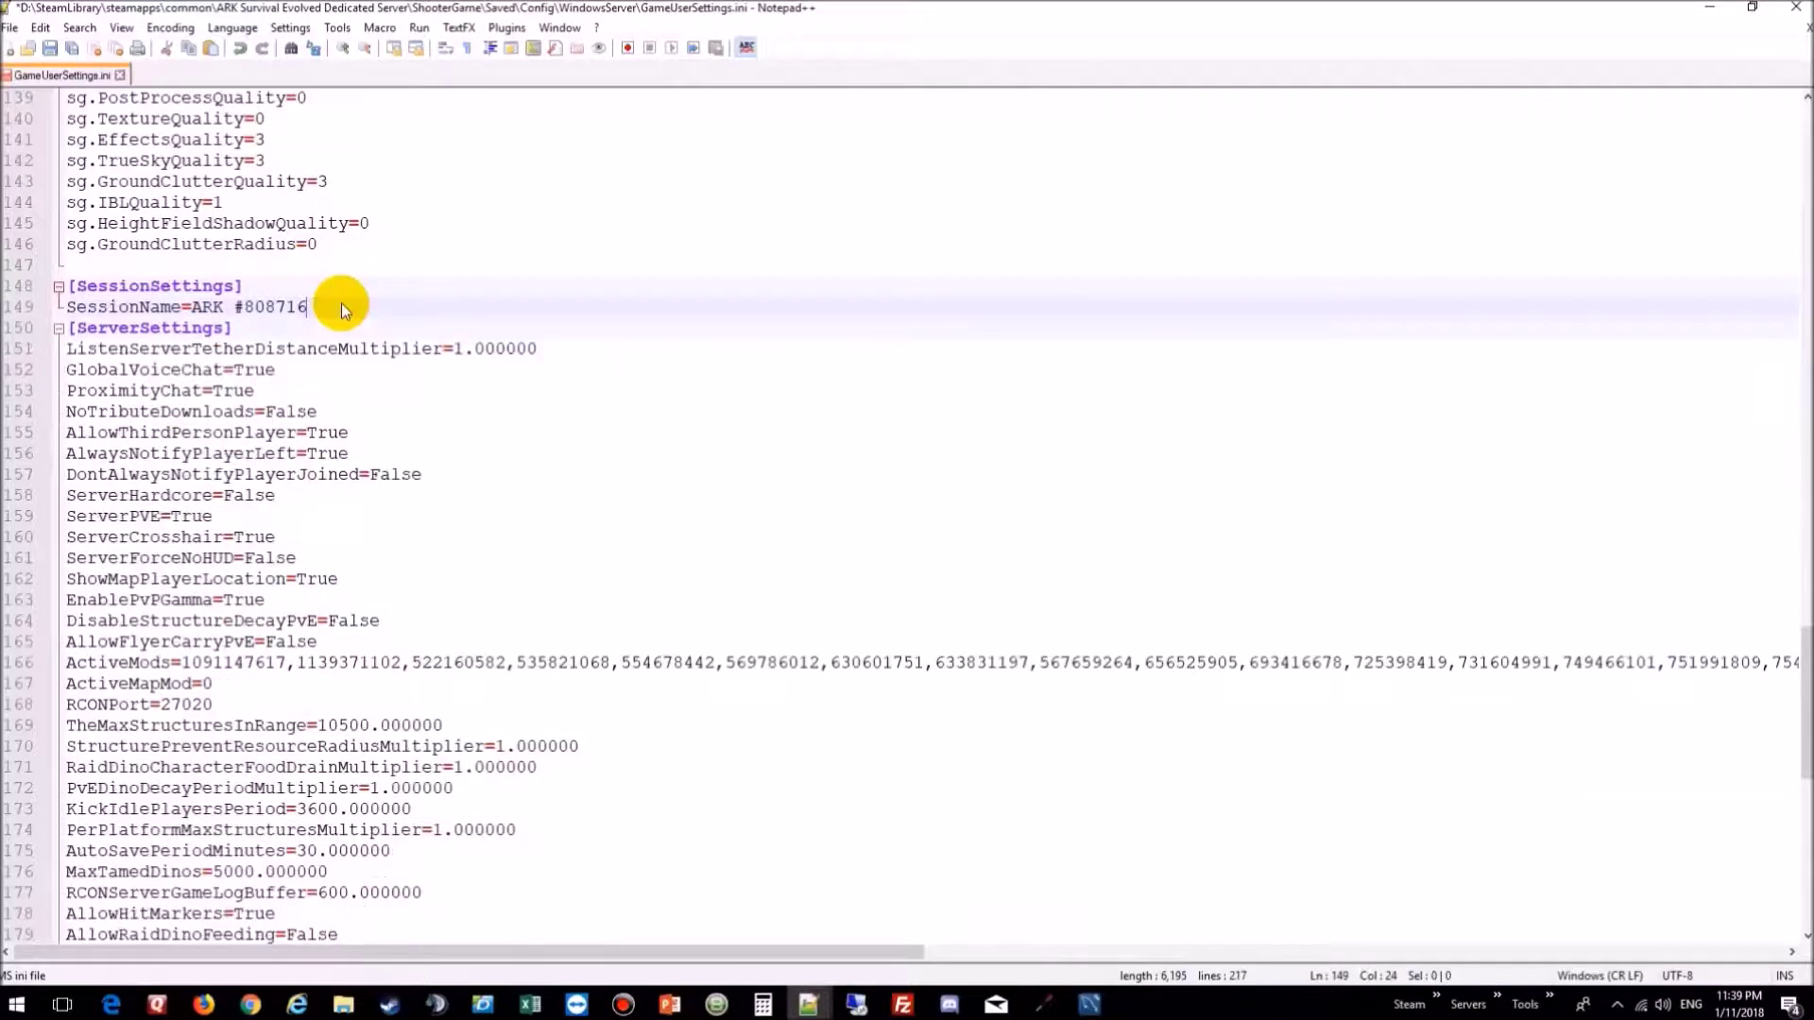
key("Return")
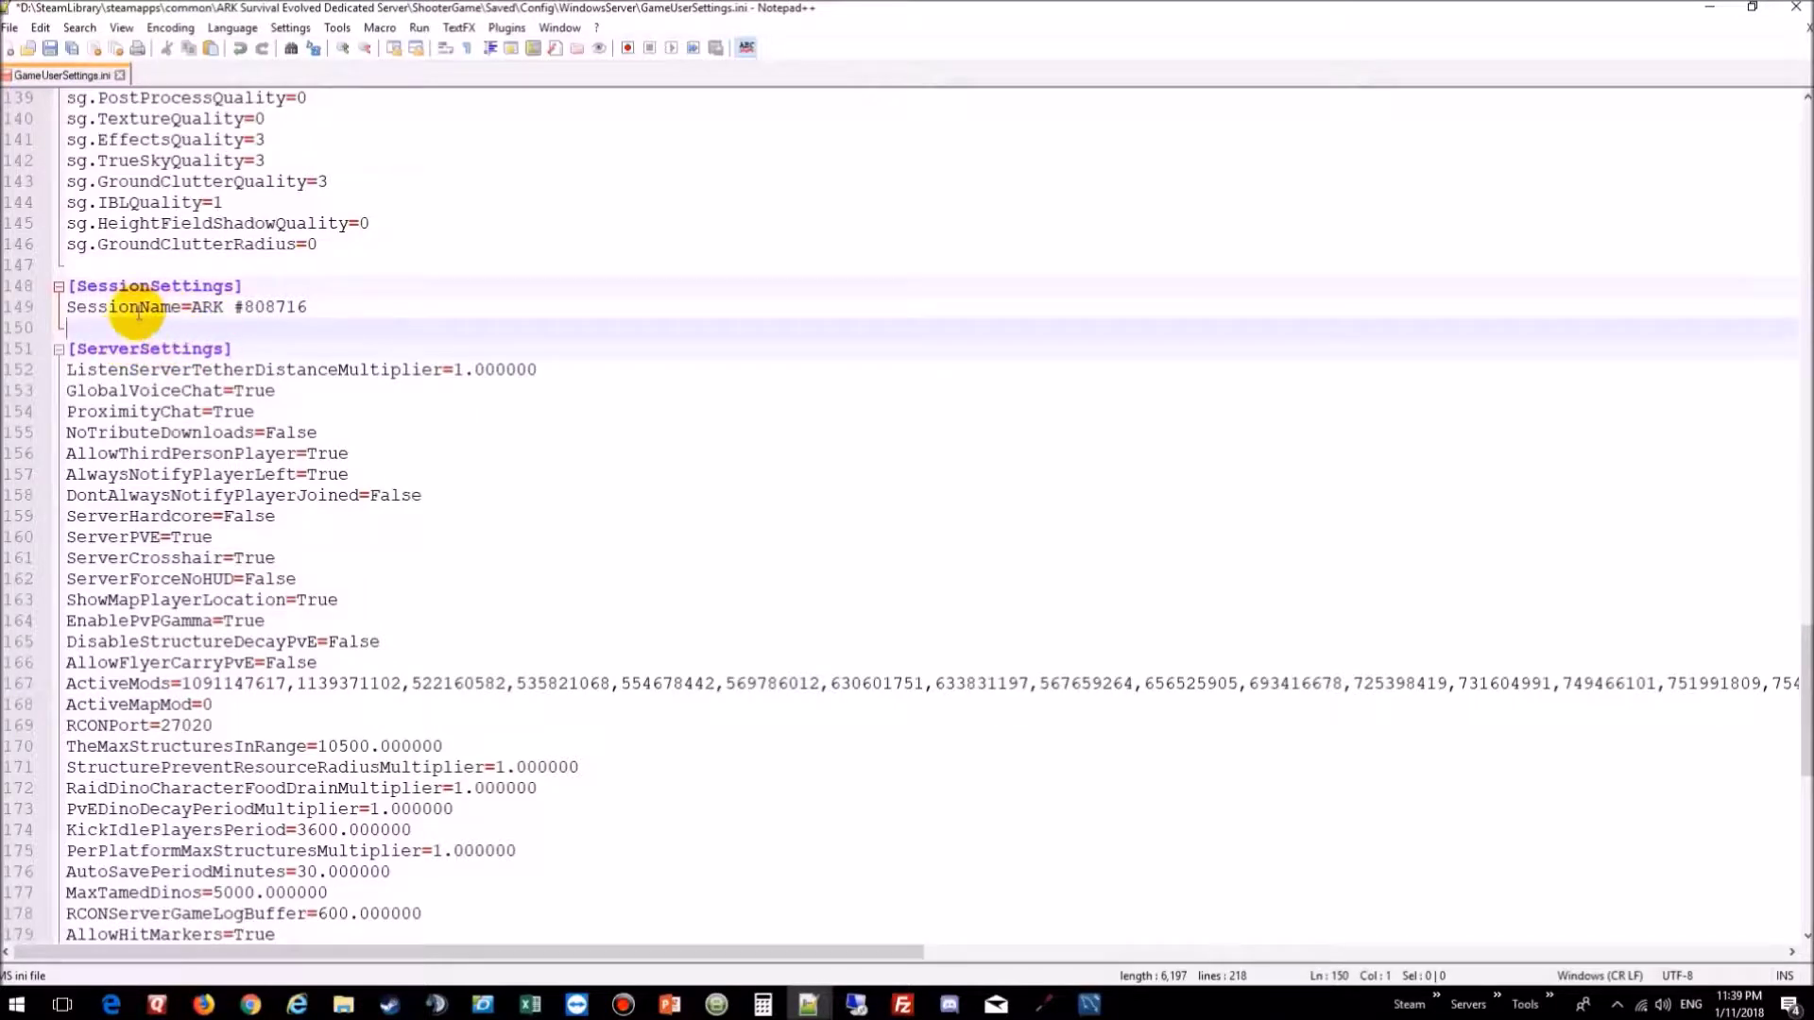
left_click_drag(312, 306, 195, 307)
type("The Gaming")
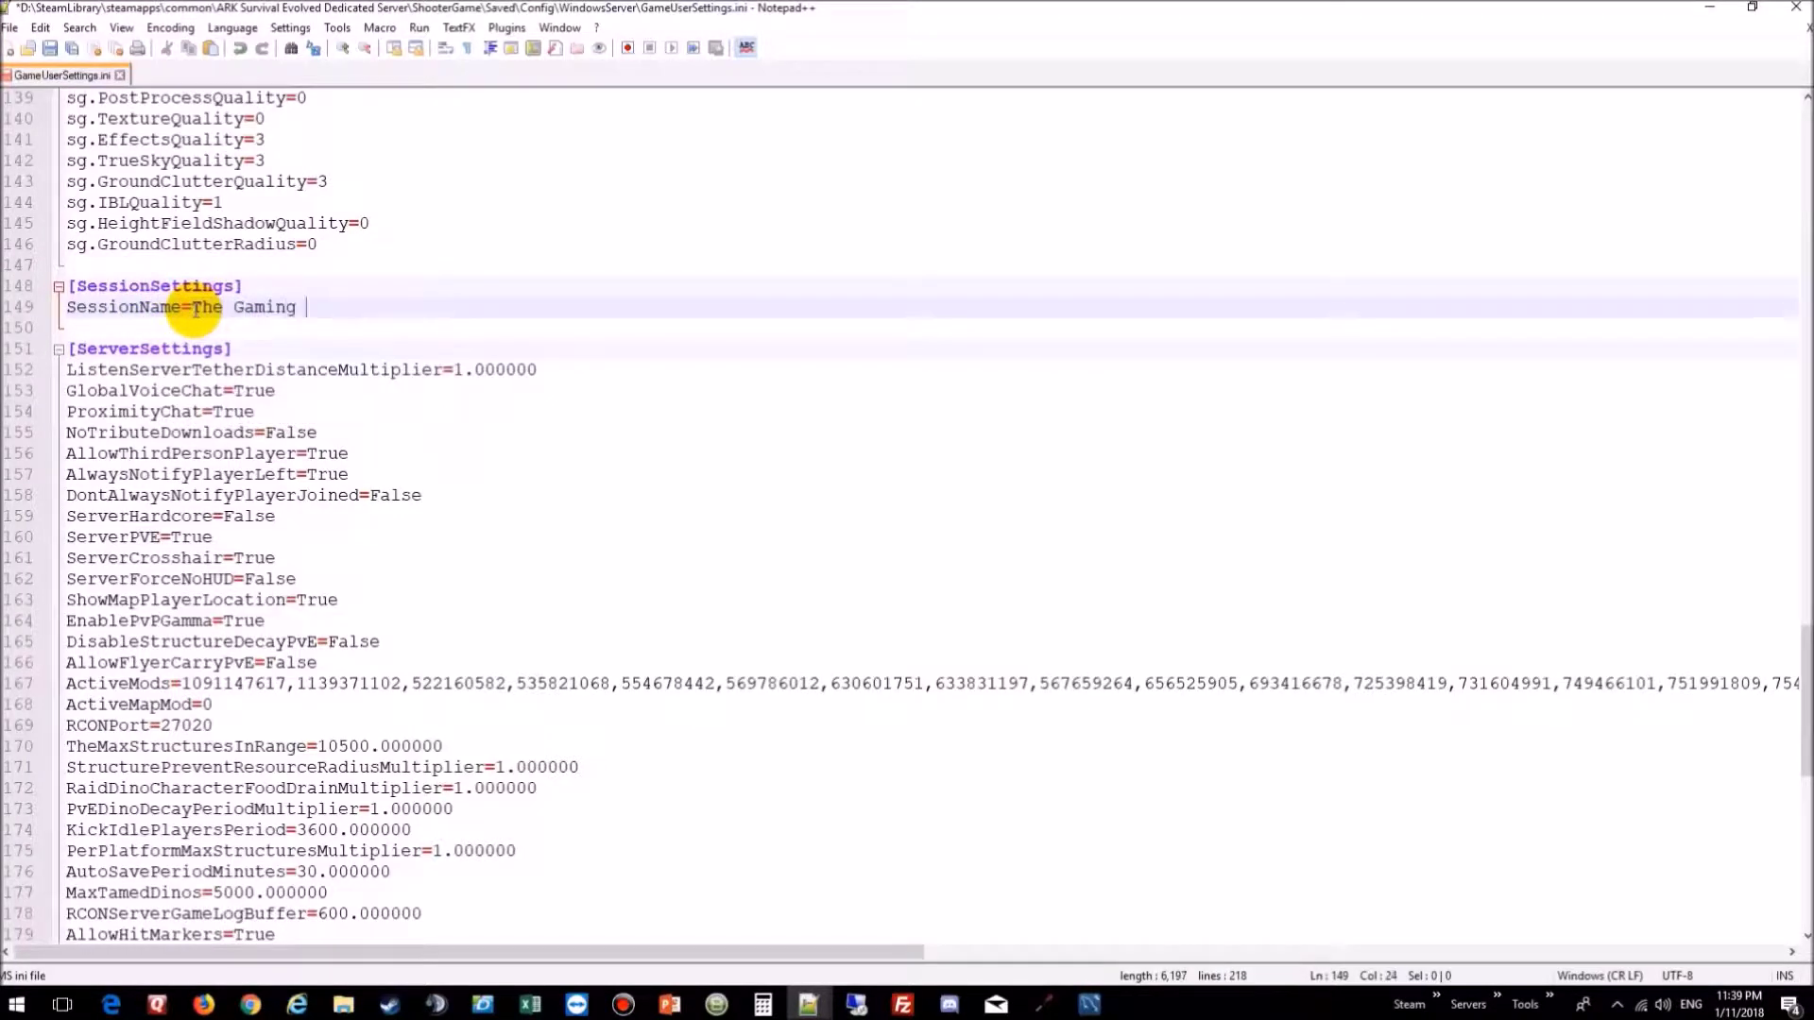
type(" Junkie Show")
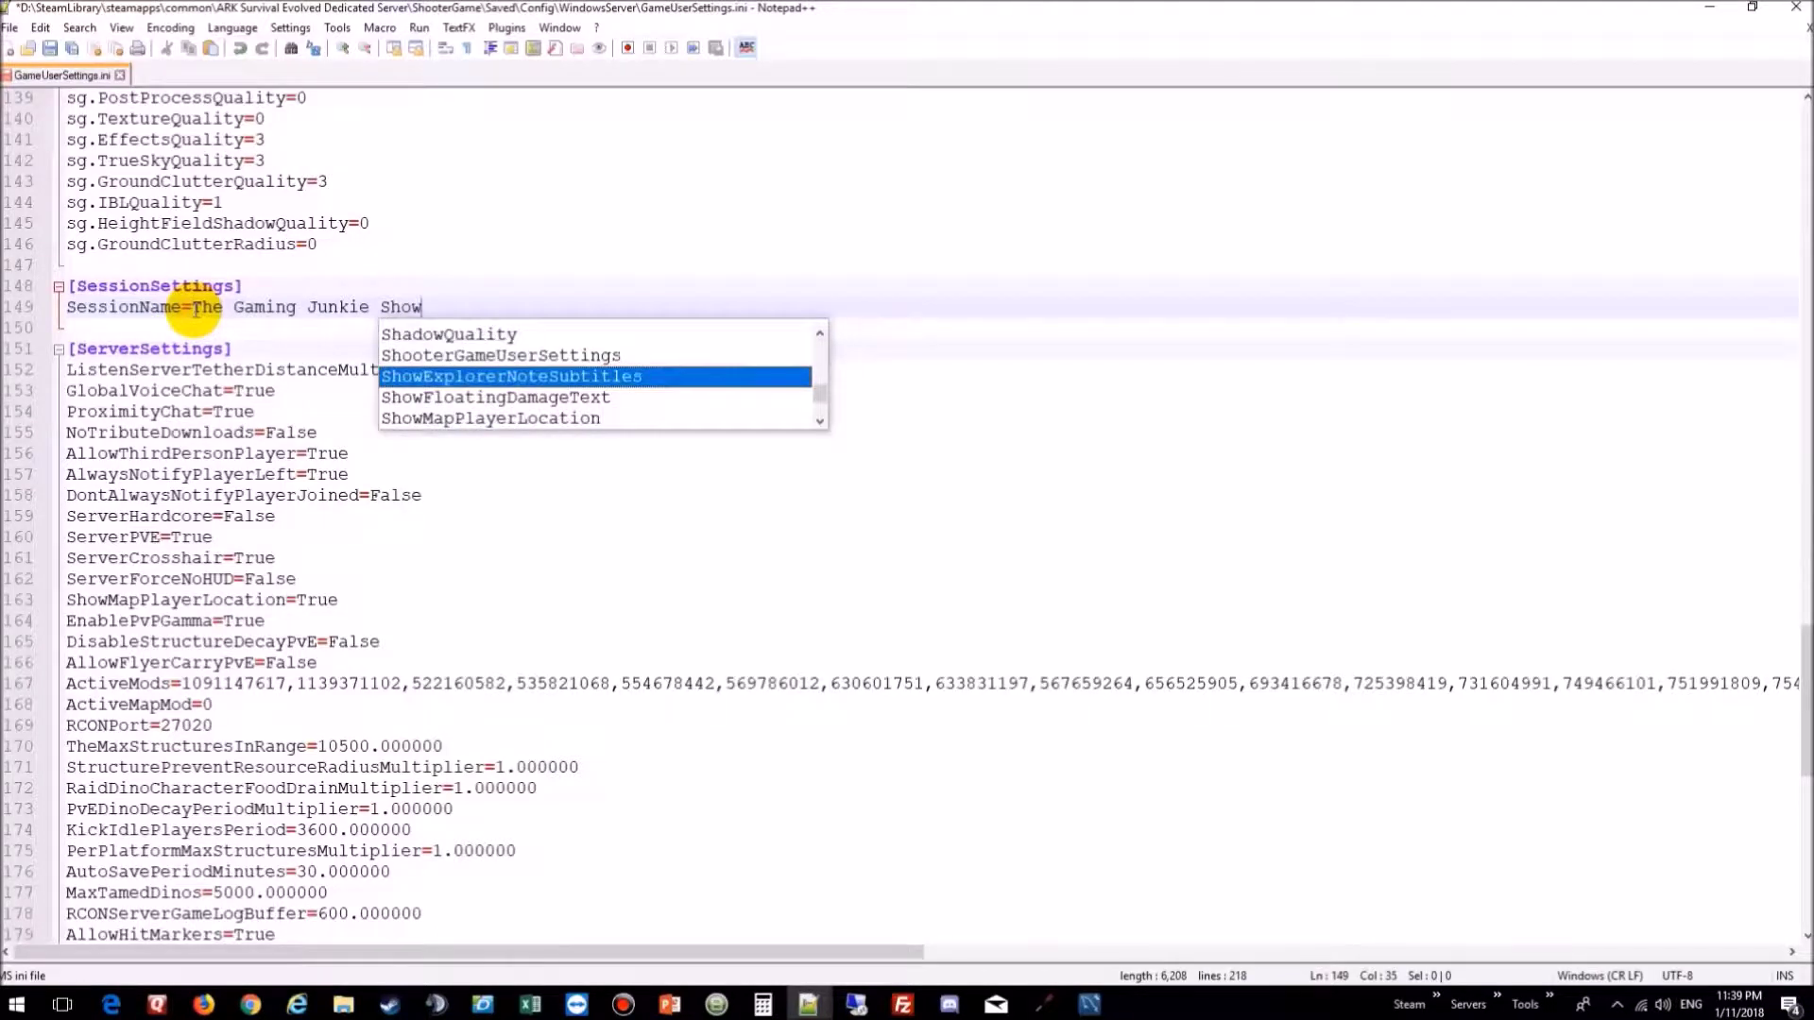
left_click(357, 280)
Step: Review the edited file, then save and close GameUserSettings.ini
scroll(361, 279, "up", 2)
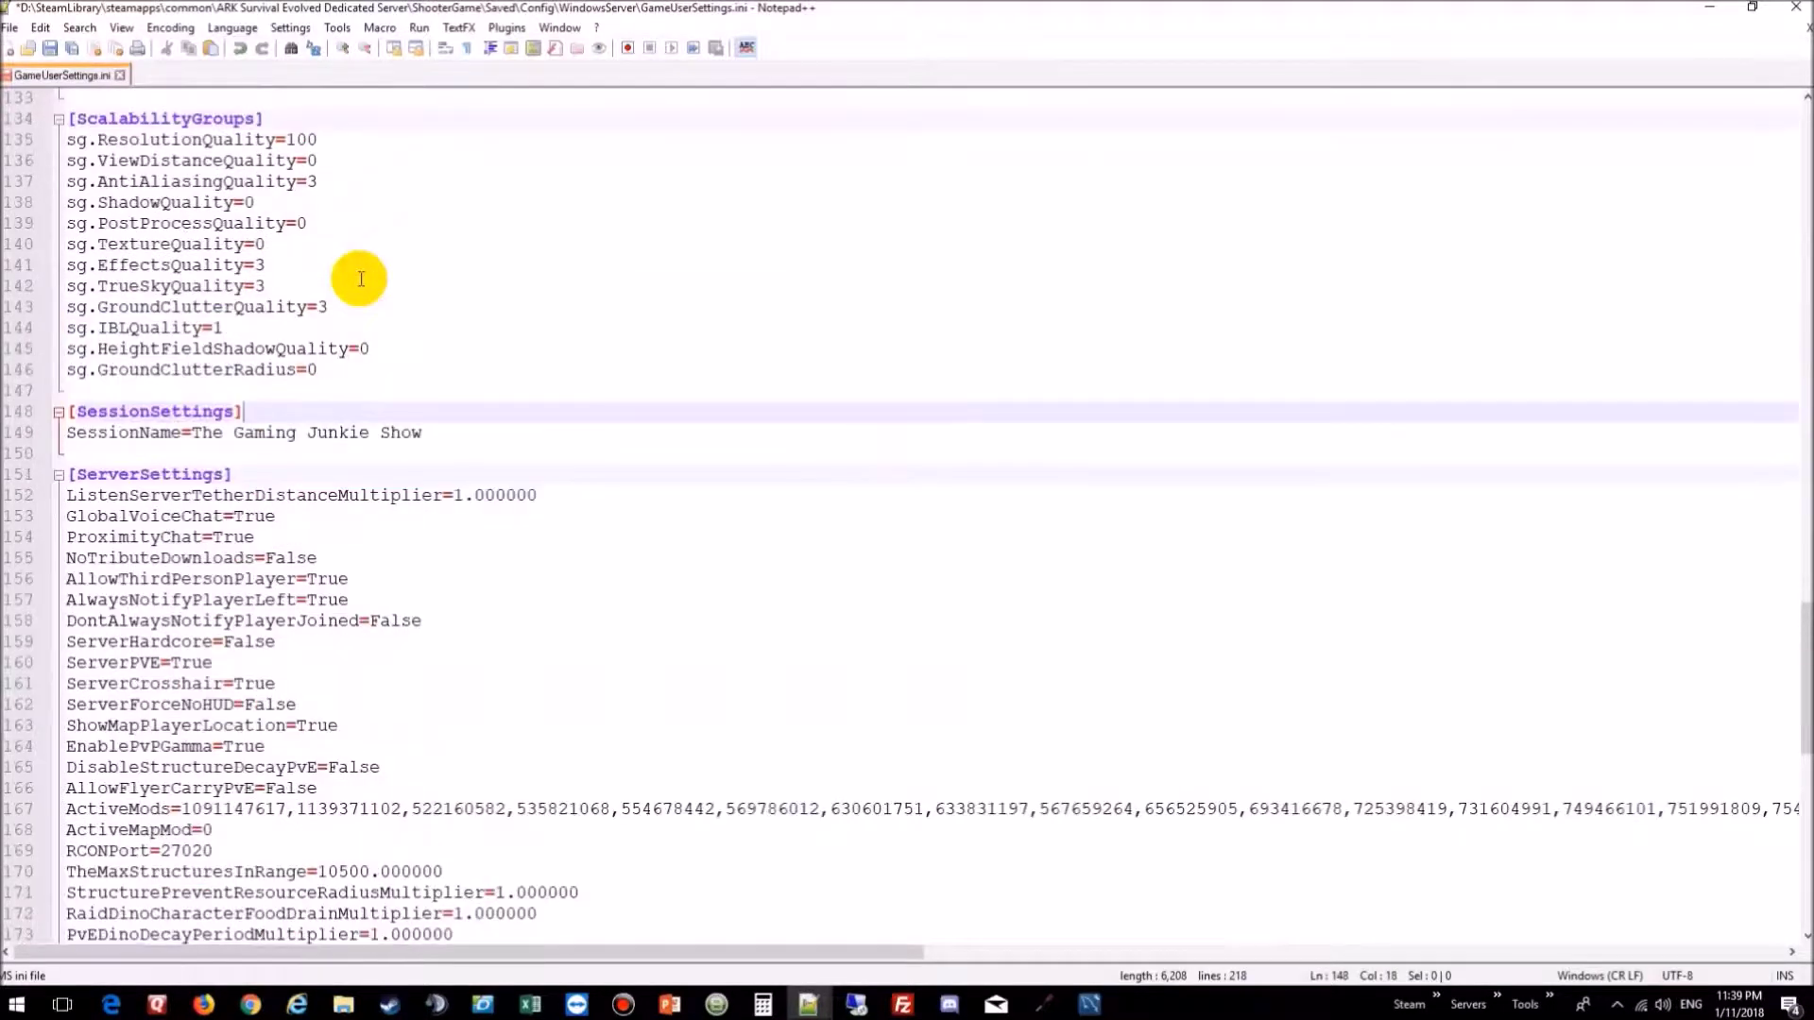
scroll(361, 279, "up", 2)
scroll(361, 278, "up", 10)
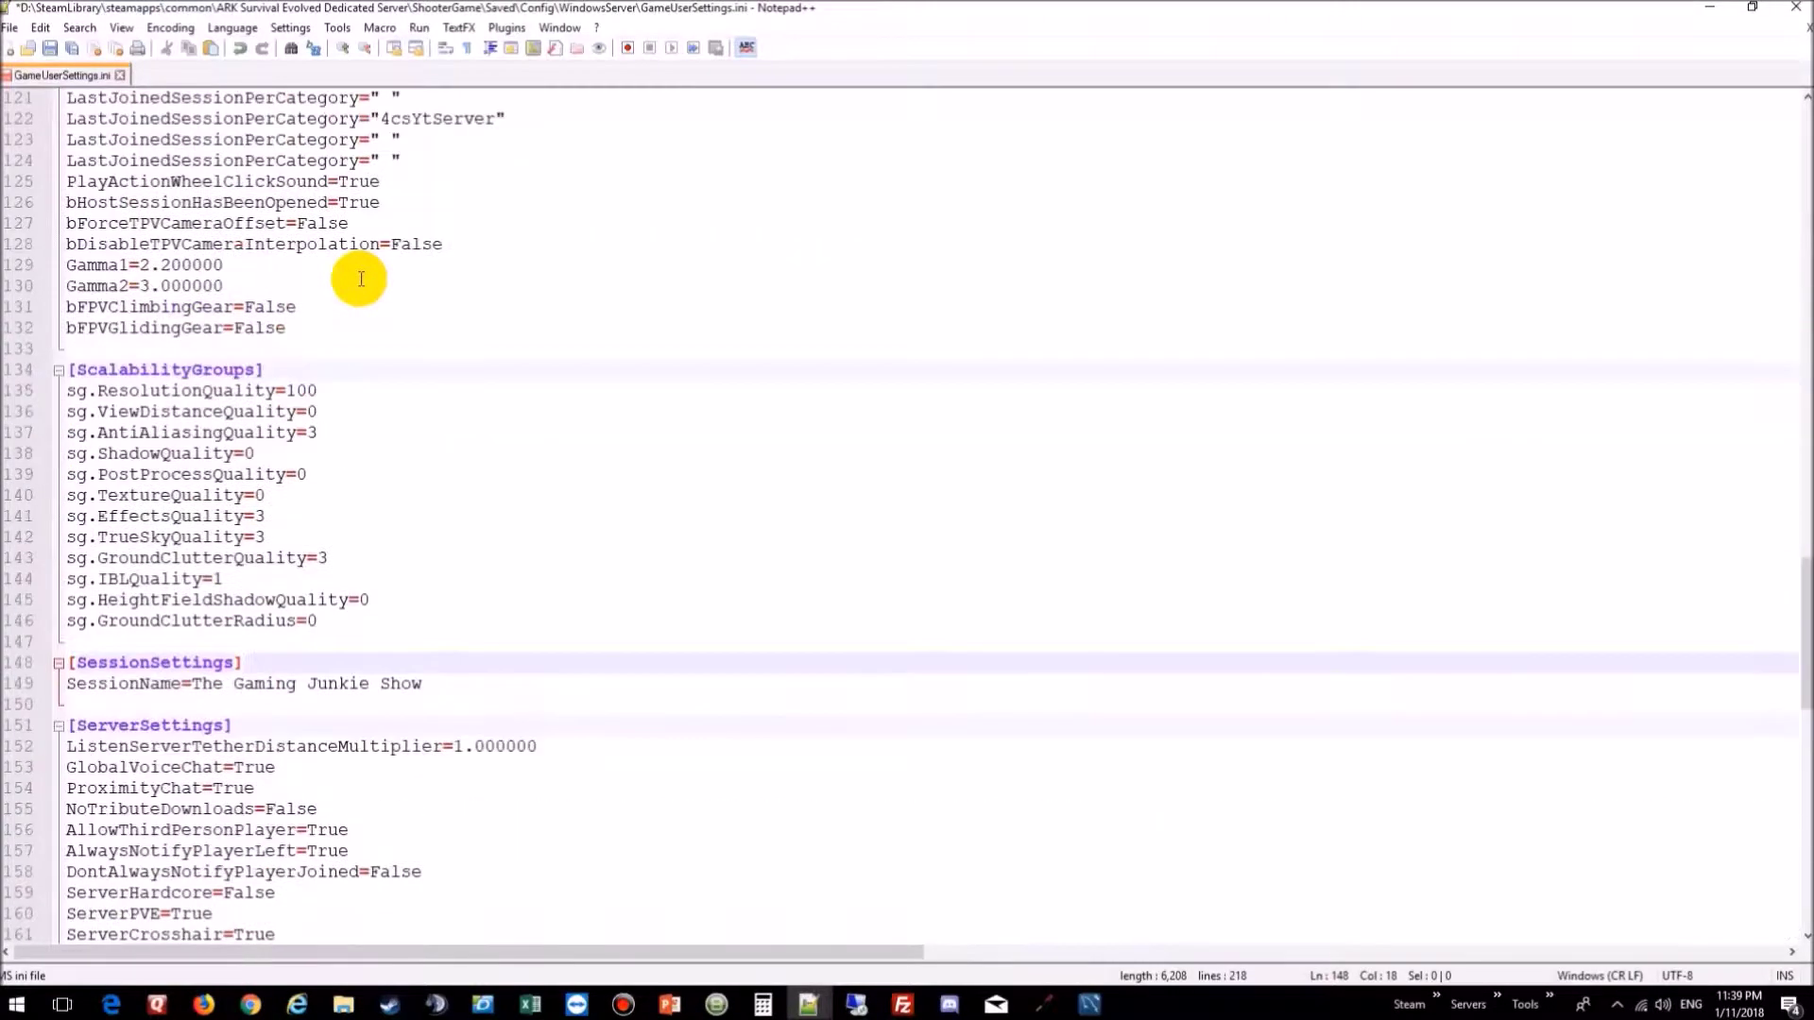
scroll(361, 279, "up", 20)
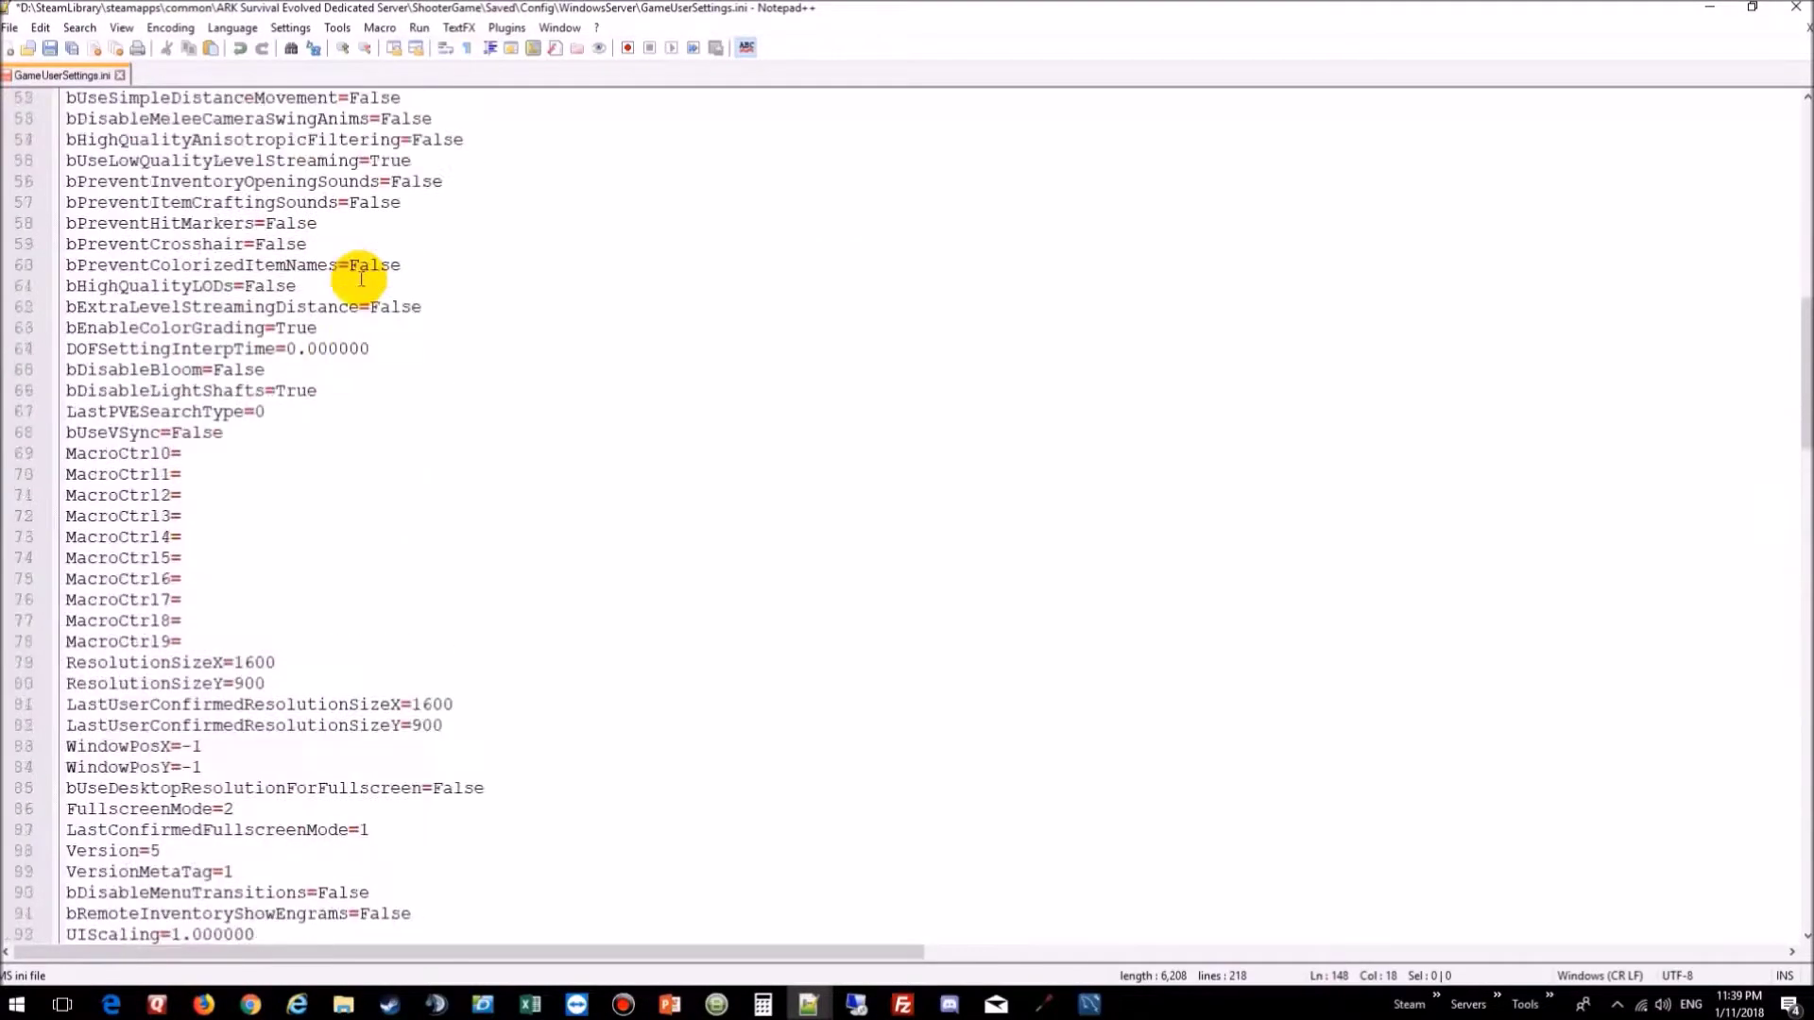
scroll(361, 279, "up", 3)
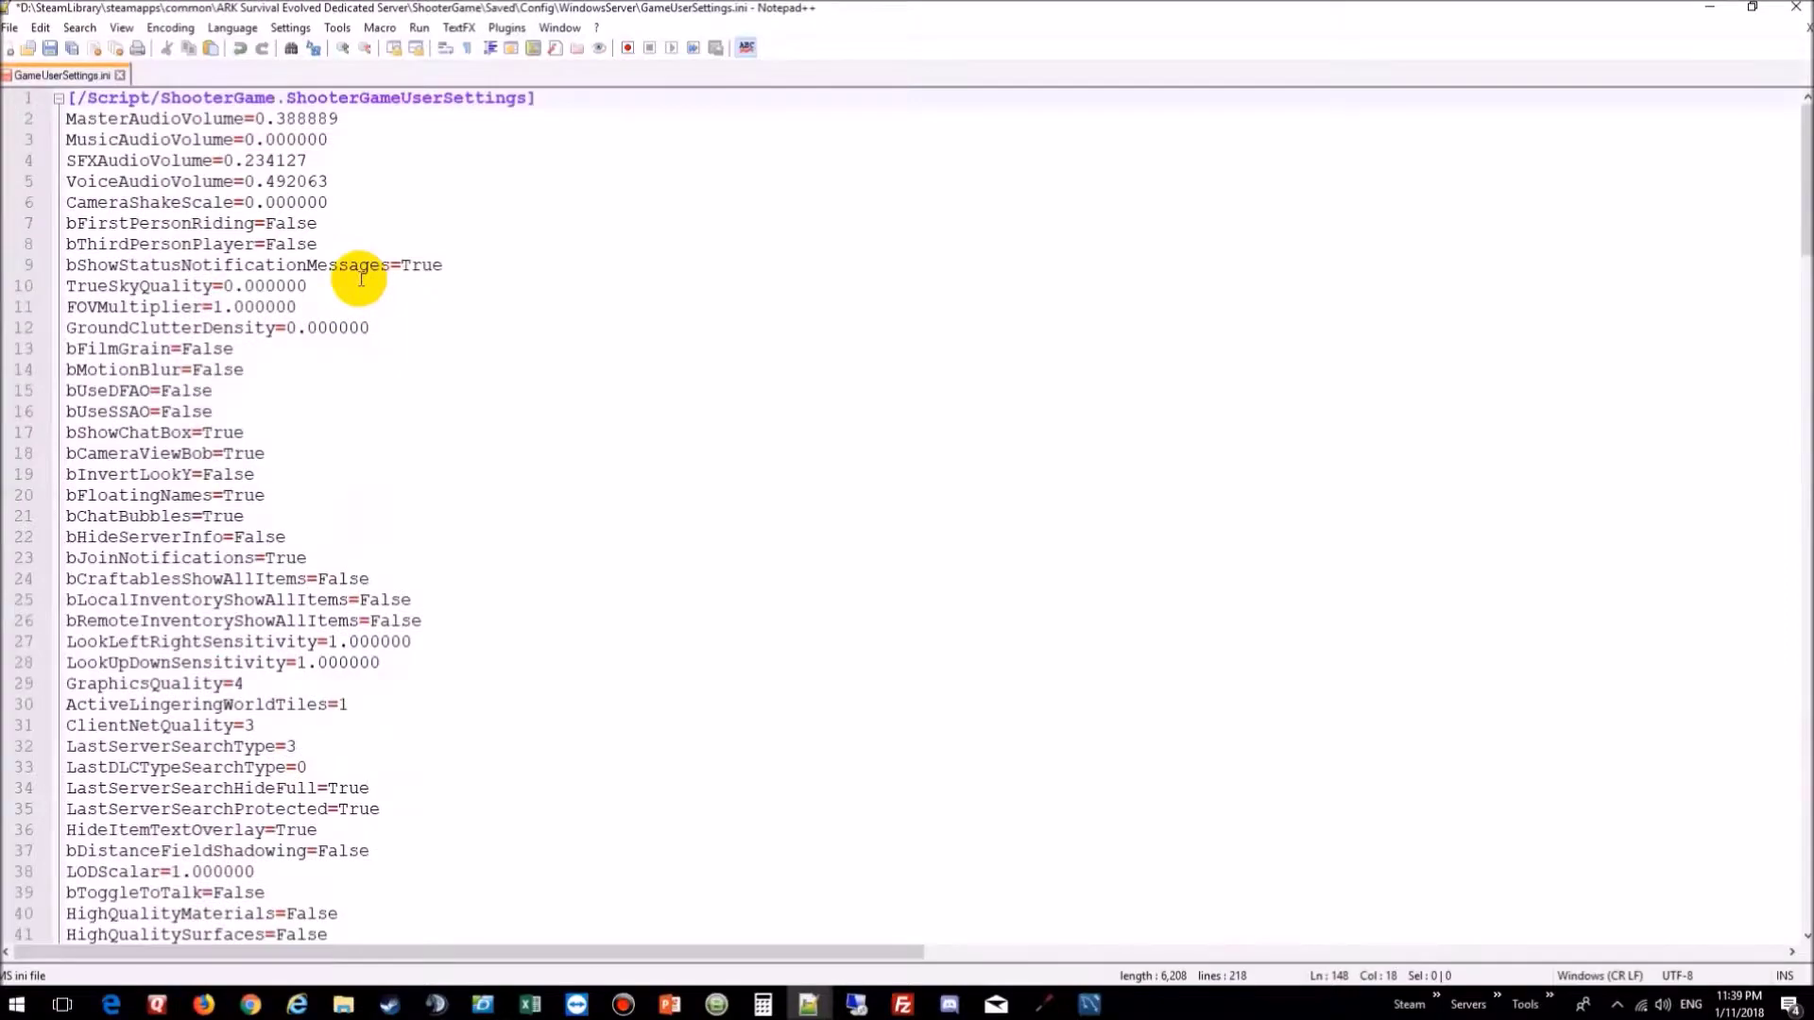
scroll(360, 279, "down", 20)
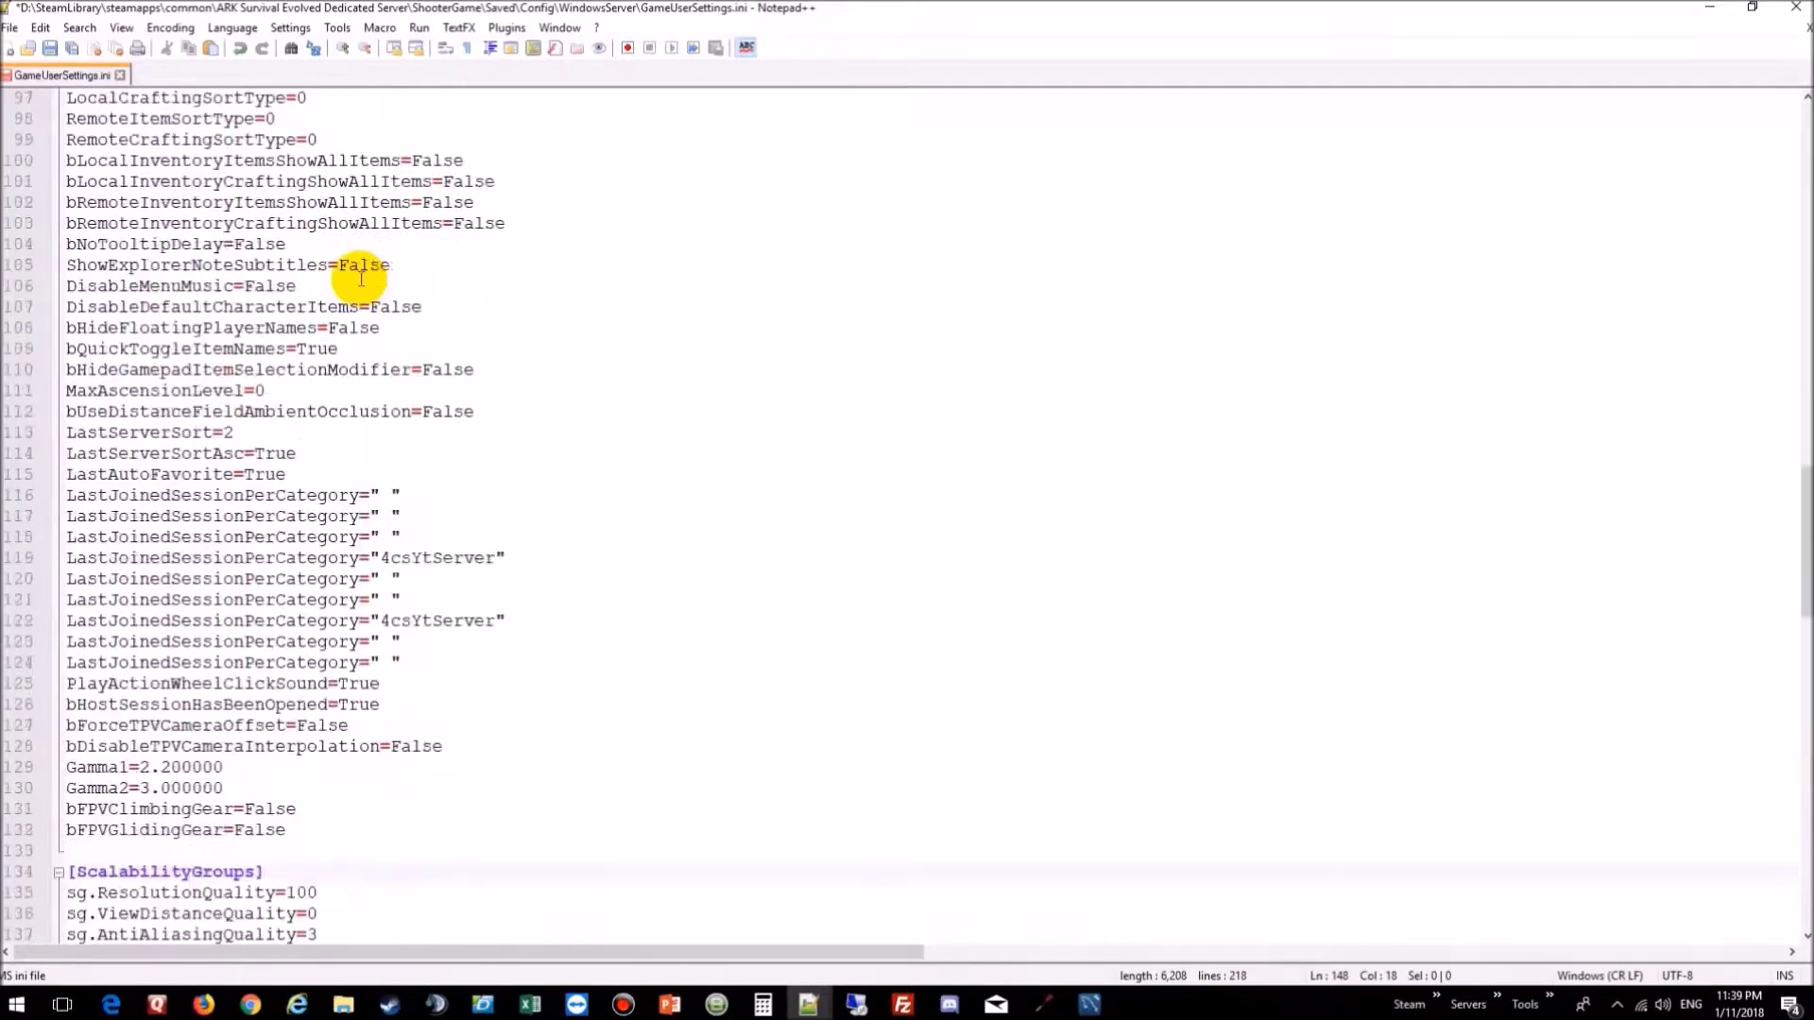
scroll(361, 279, "down", 5)
scroll(360, 278, "down", 15)
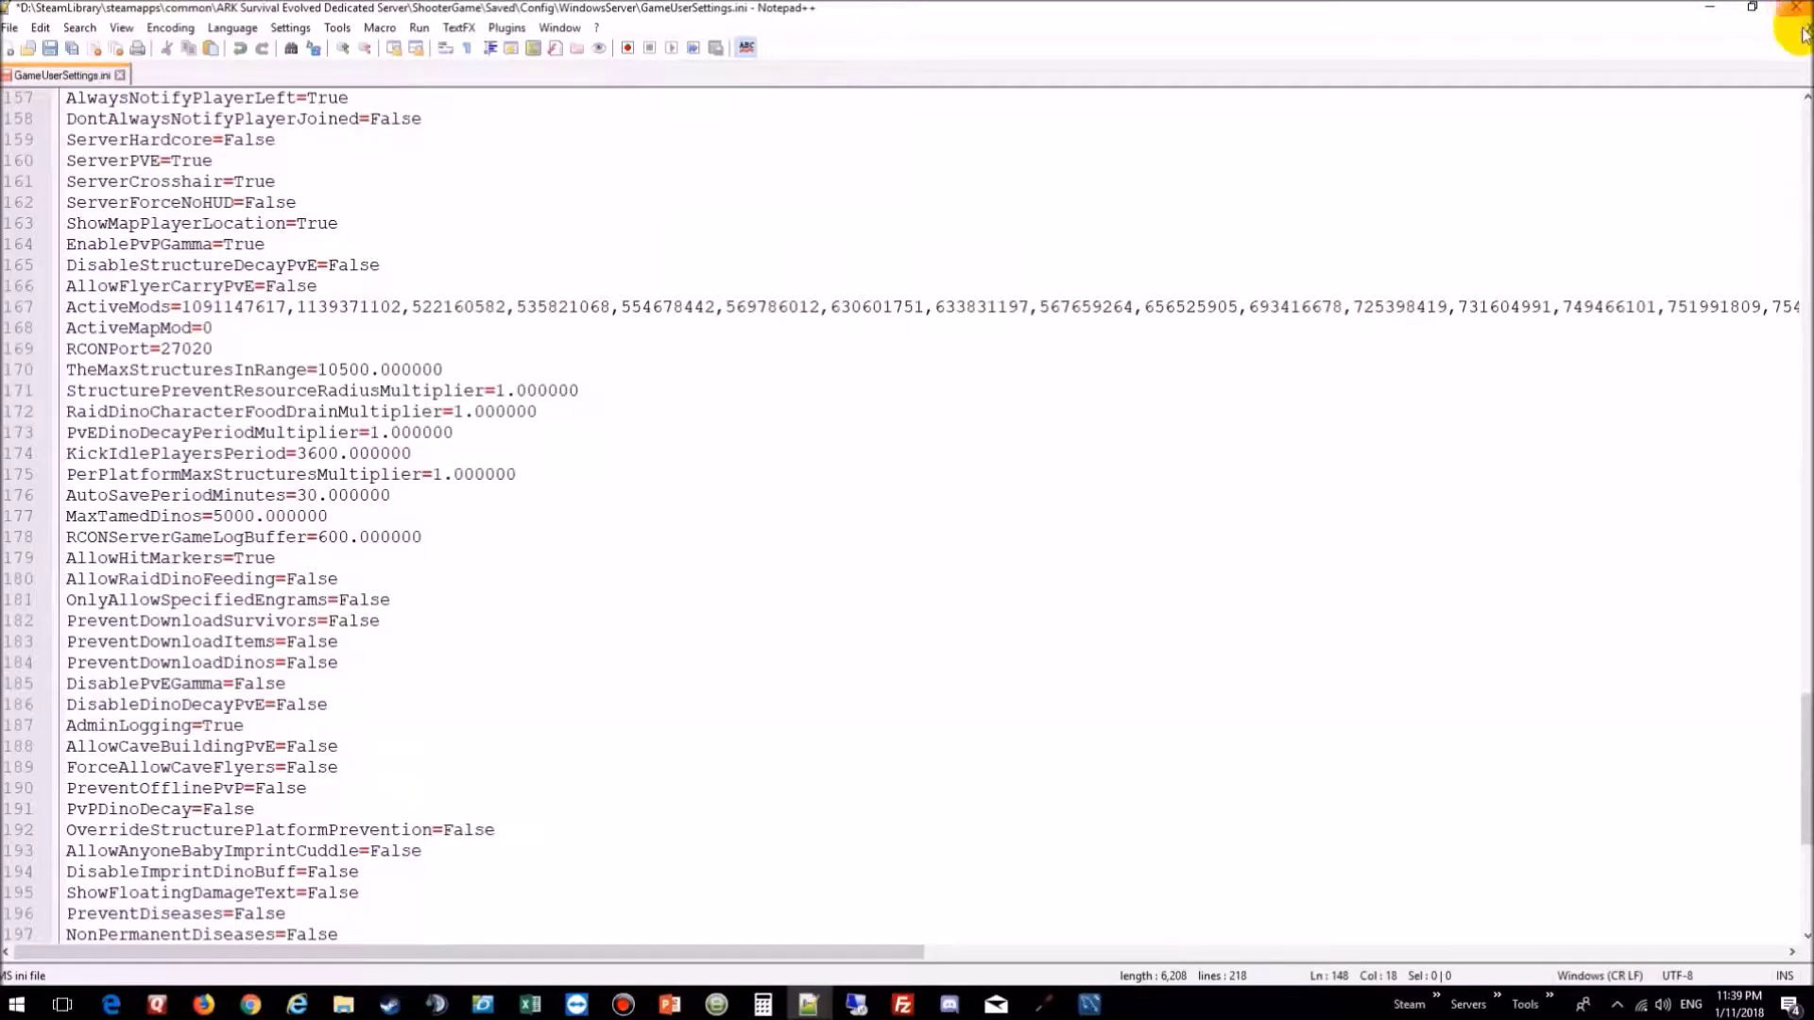
left_click(49, 52)
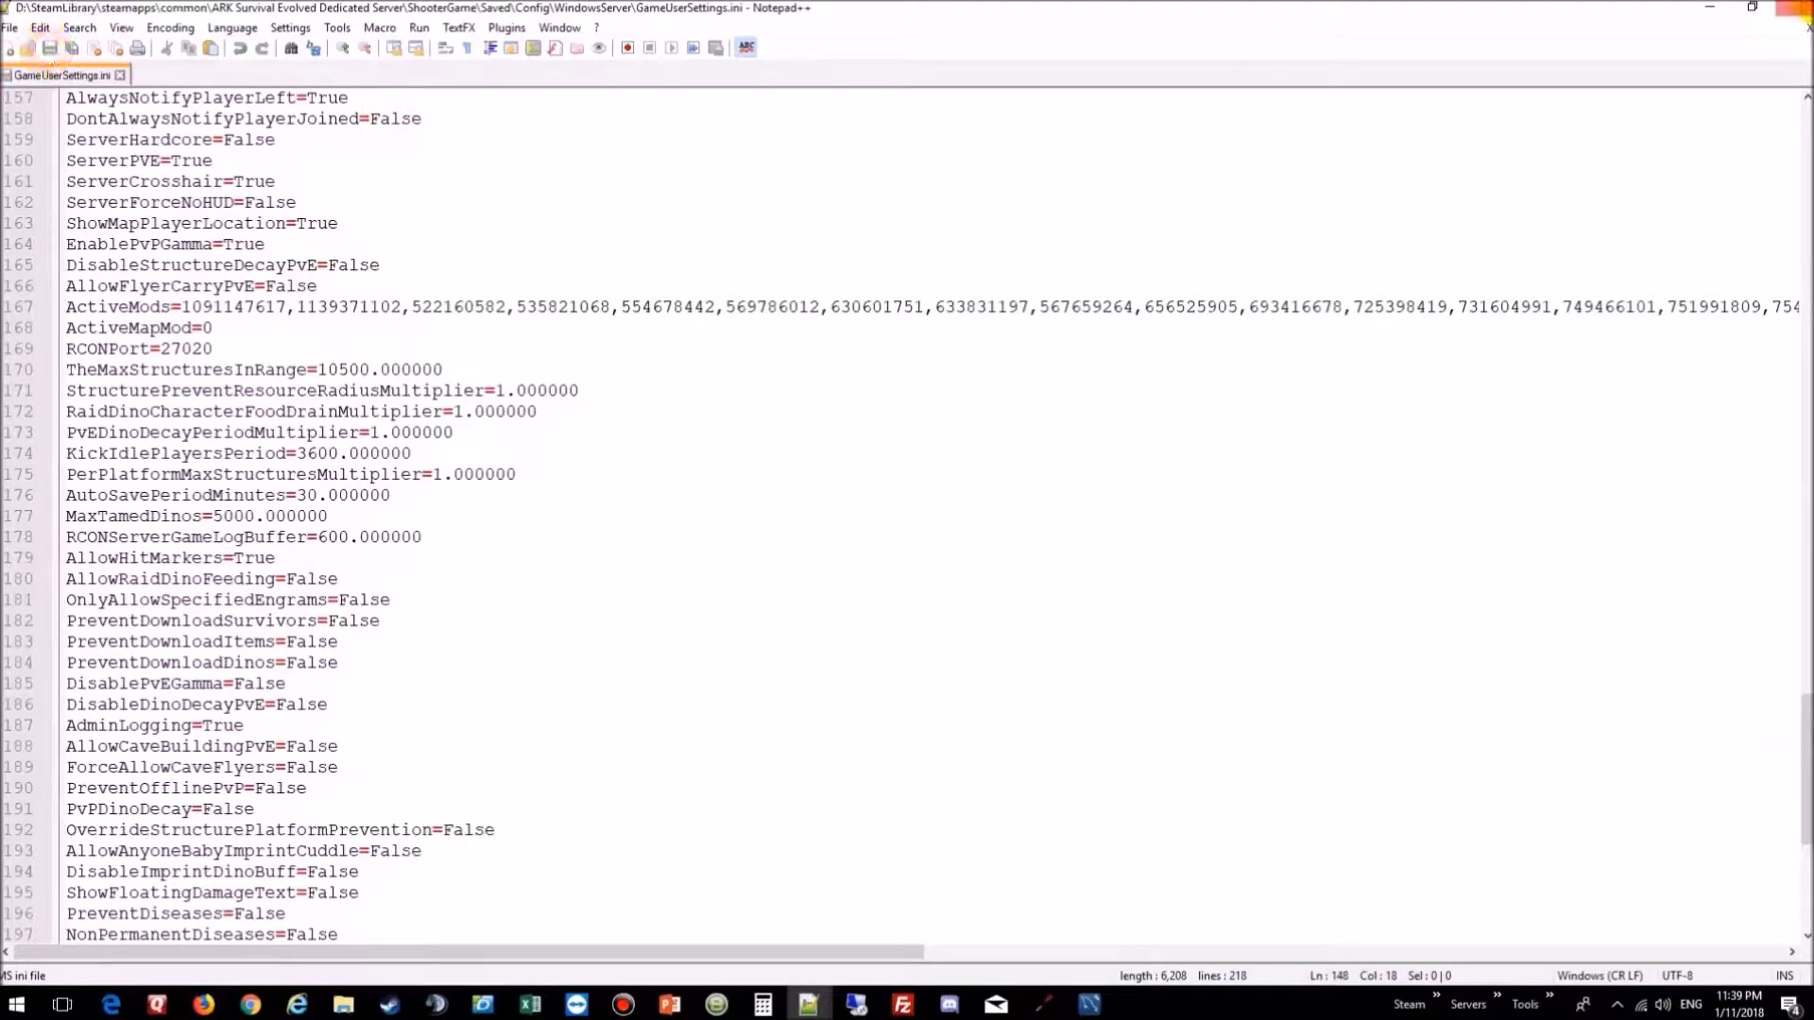
left_click(1804, 26)
Step: Close Notepad++ and browse into the dedicated server's ShooterGame\Content\Mods folder
left_click(1800, 19)
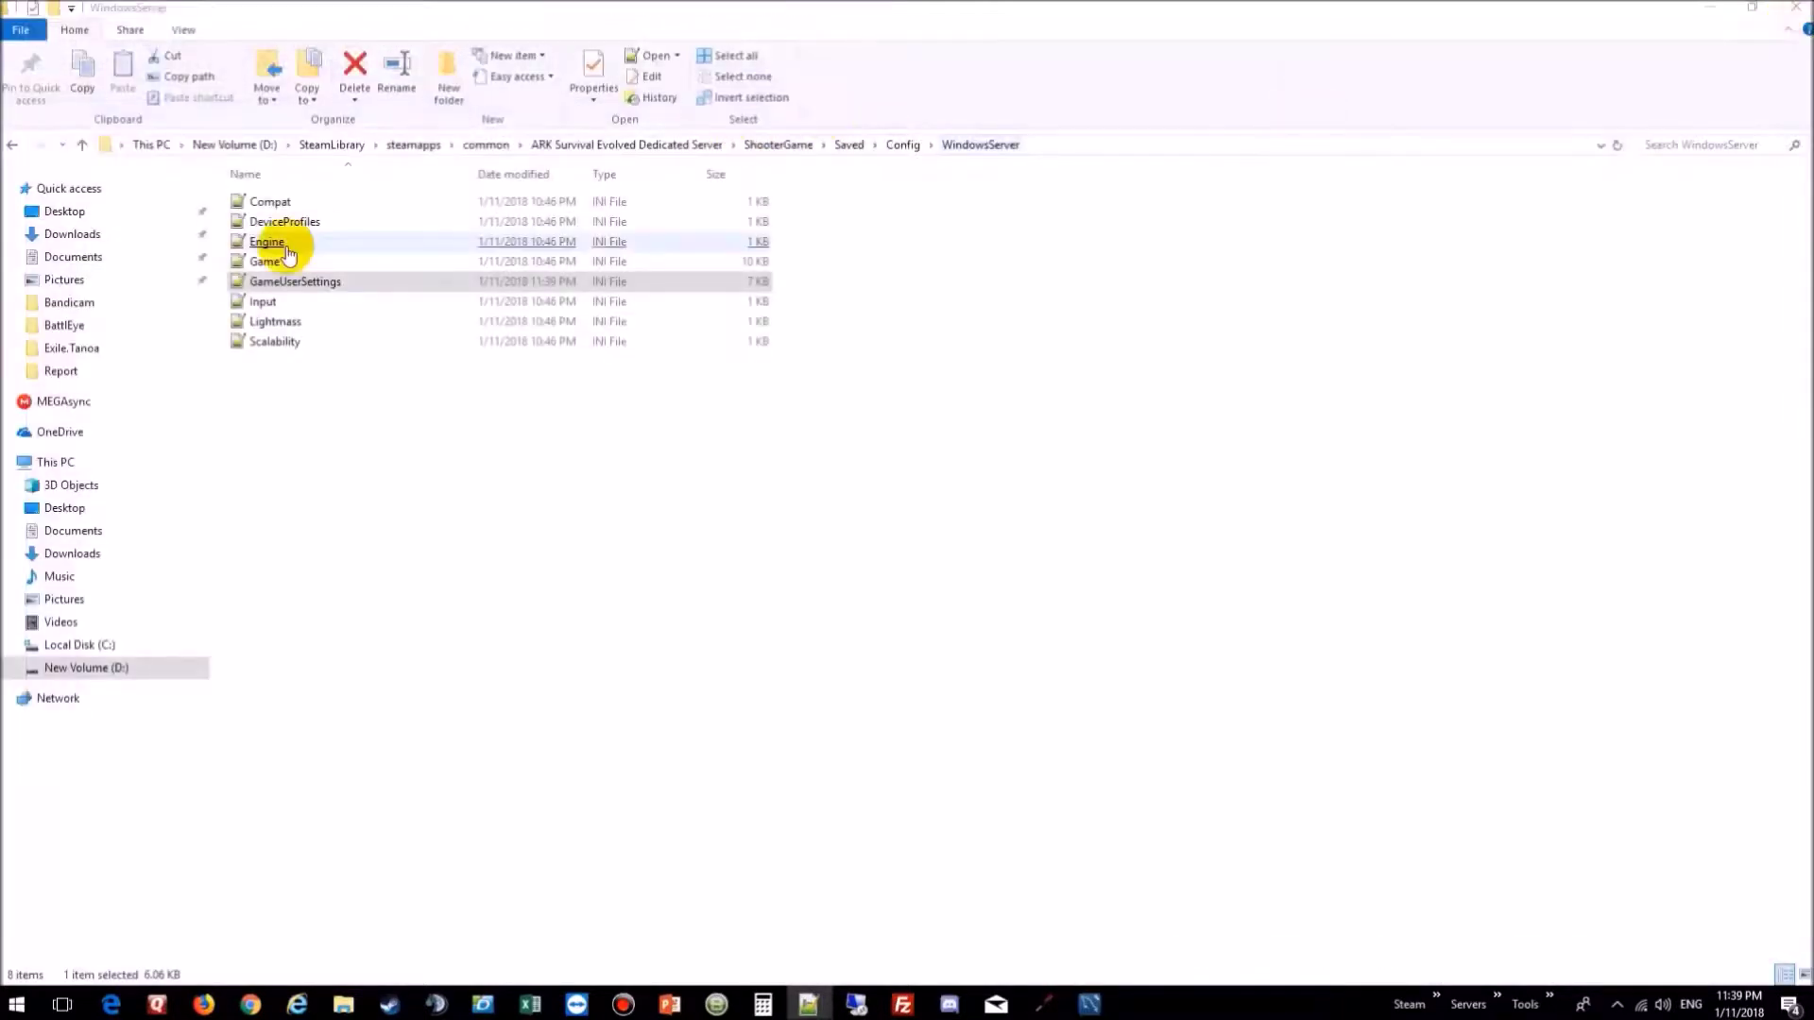
left_click(770, 145)
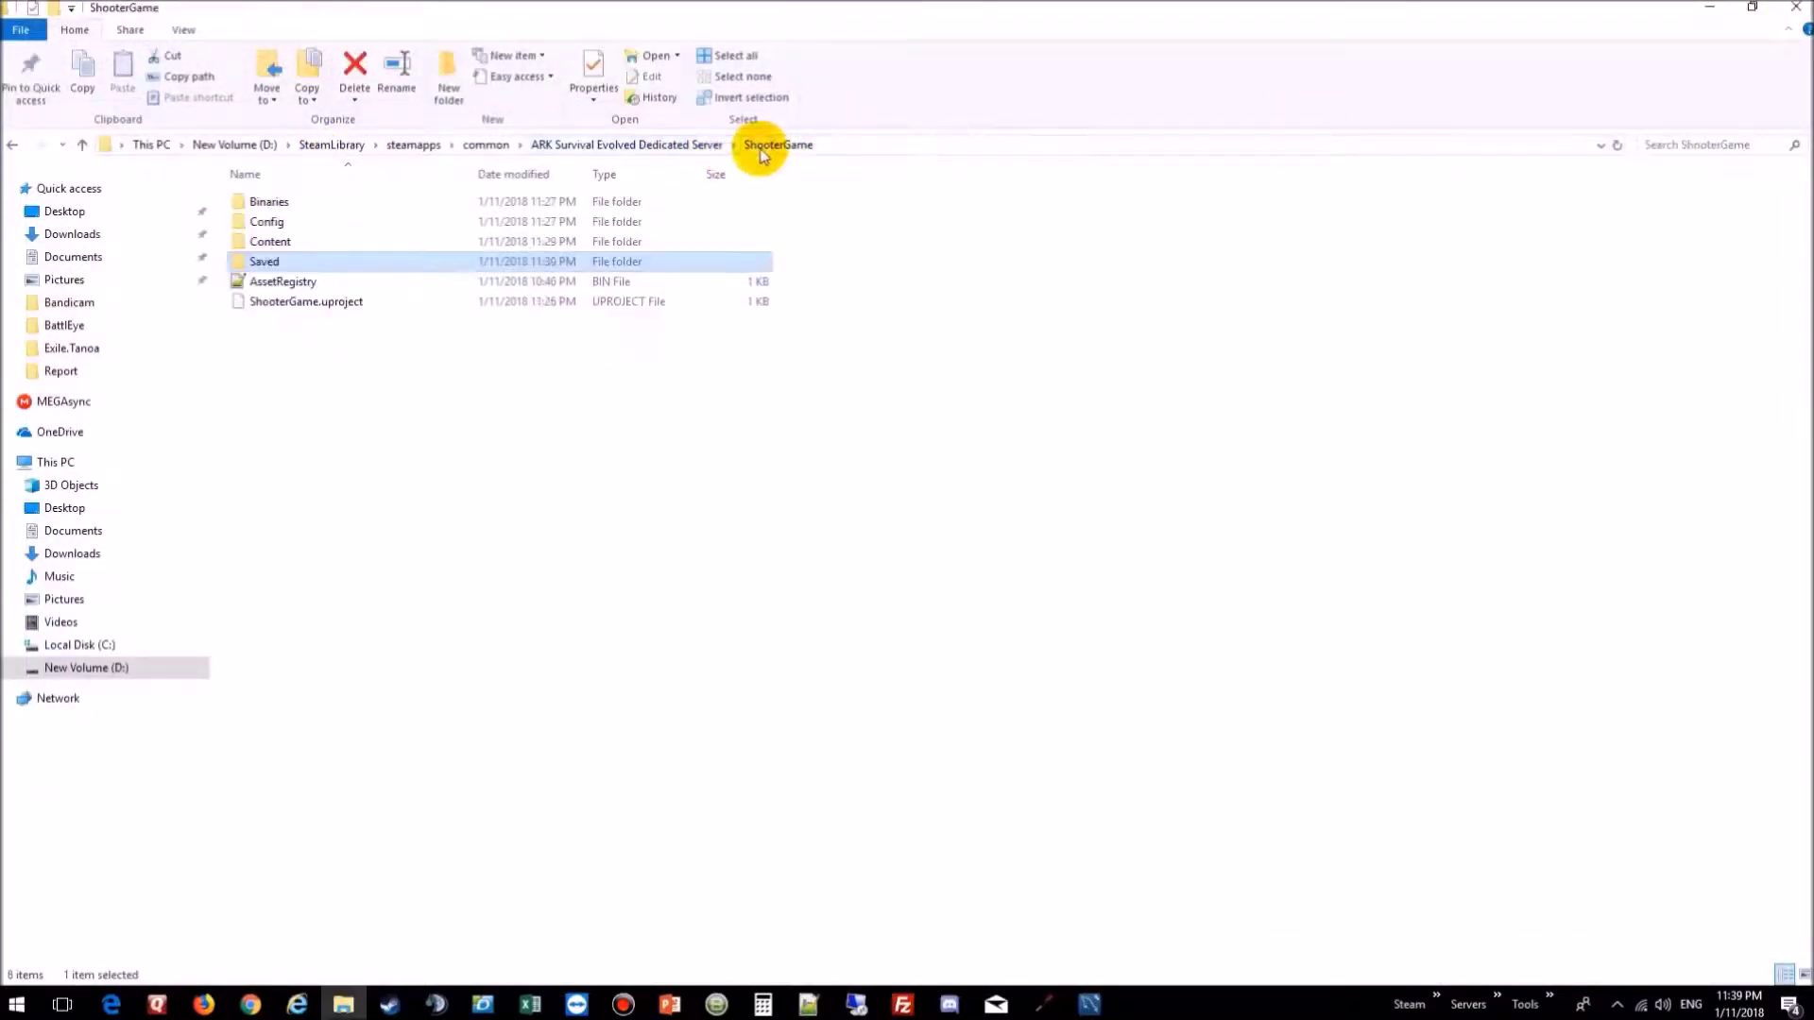
left_click(274, 242)
double_click(274, 242)
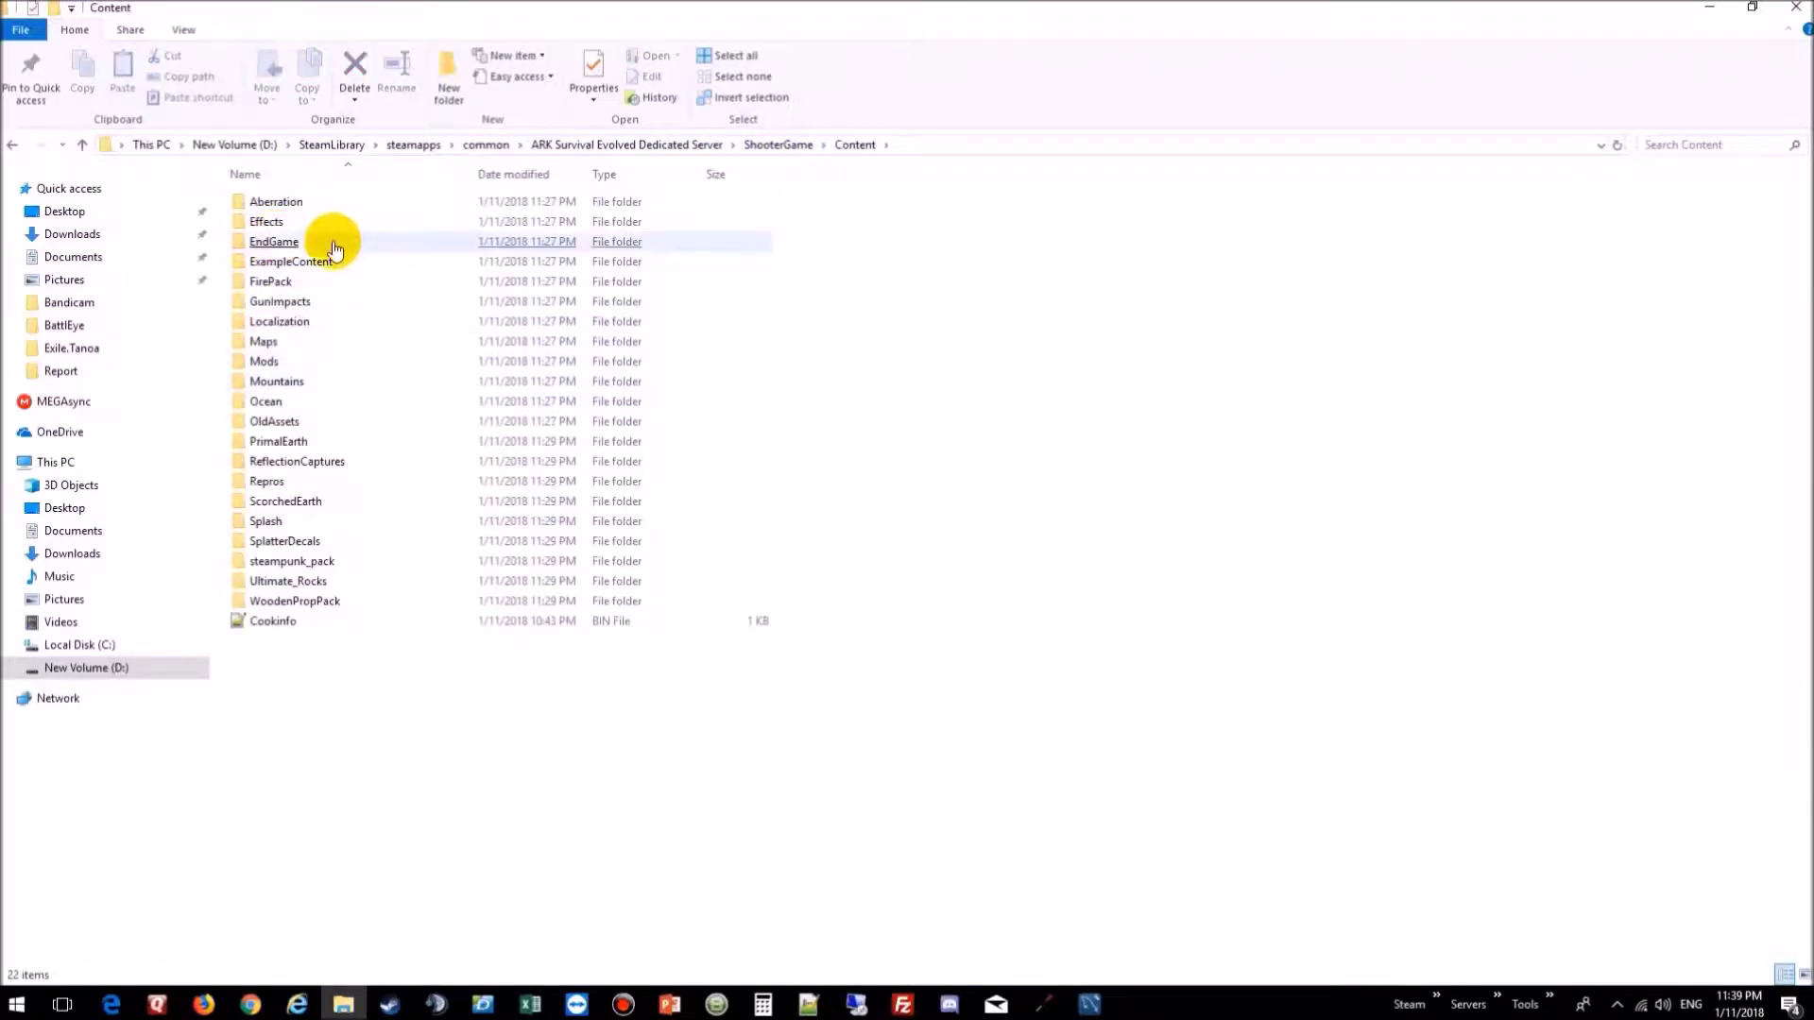
double_click(281, 368)
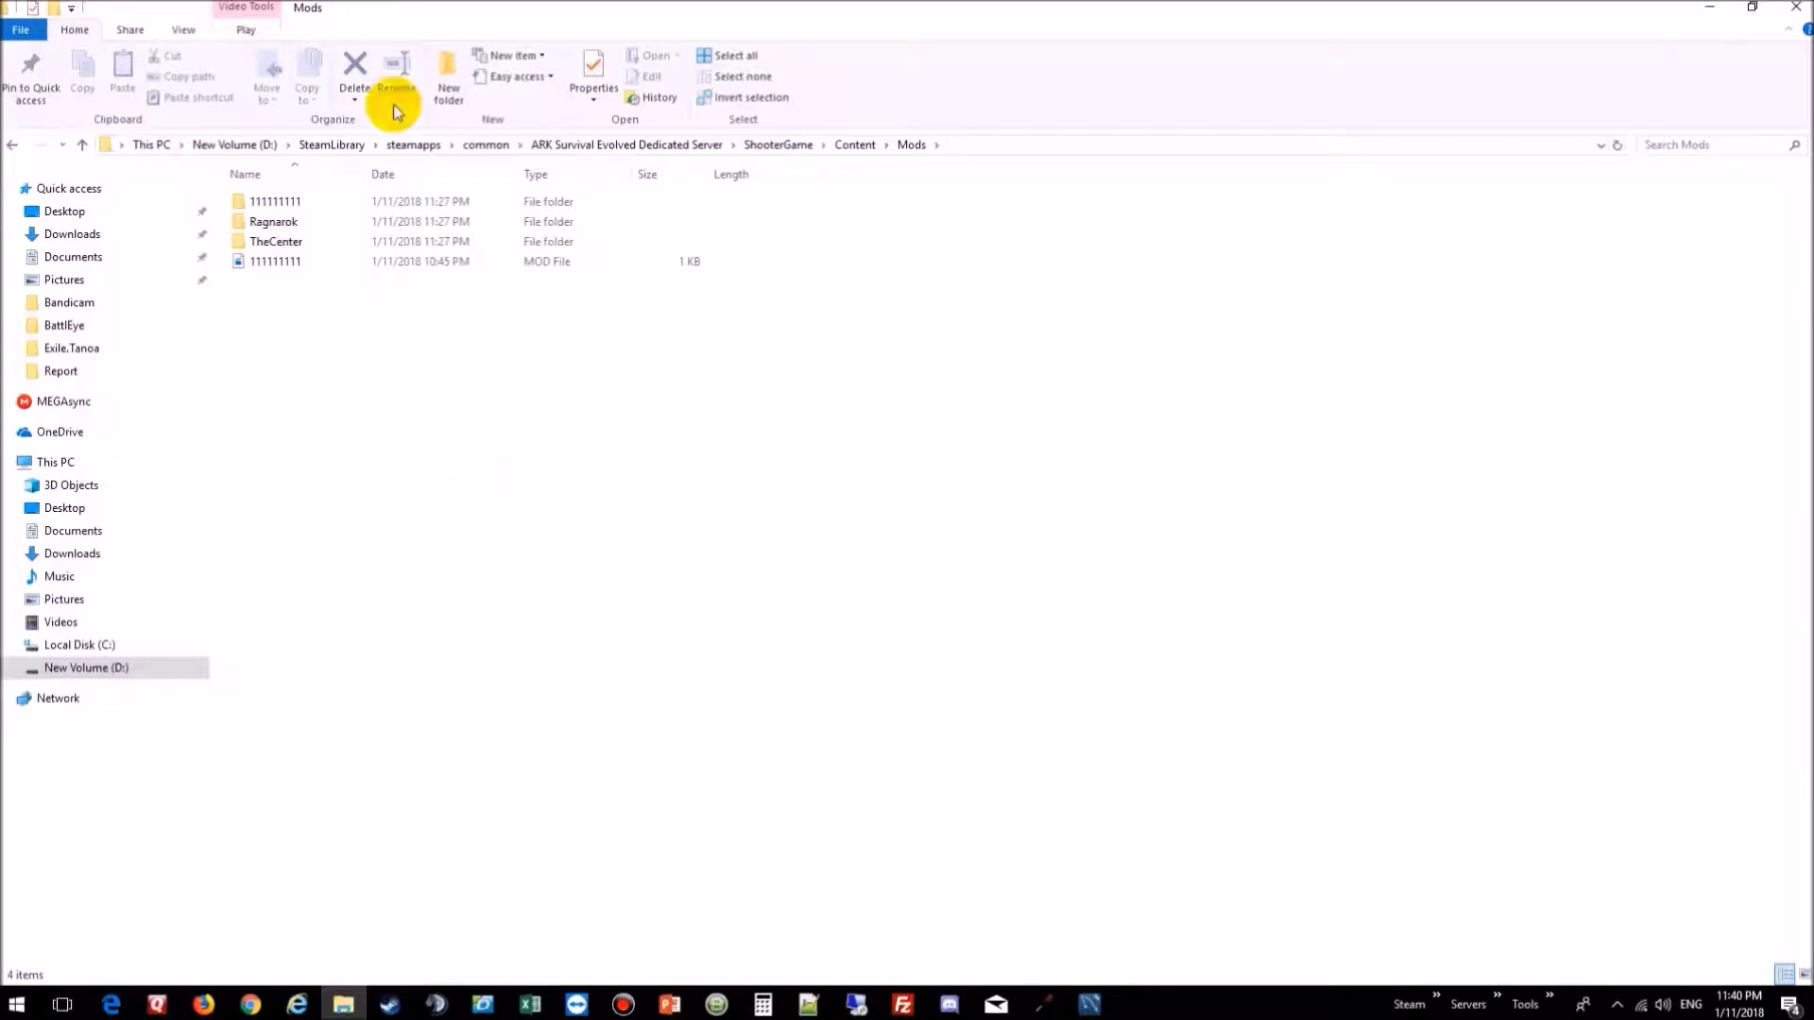
Step: Switch to the ARK game's ShooterGame\Content\Mods folder listing 169 numbered mod folders
left_click(487, 149)
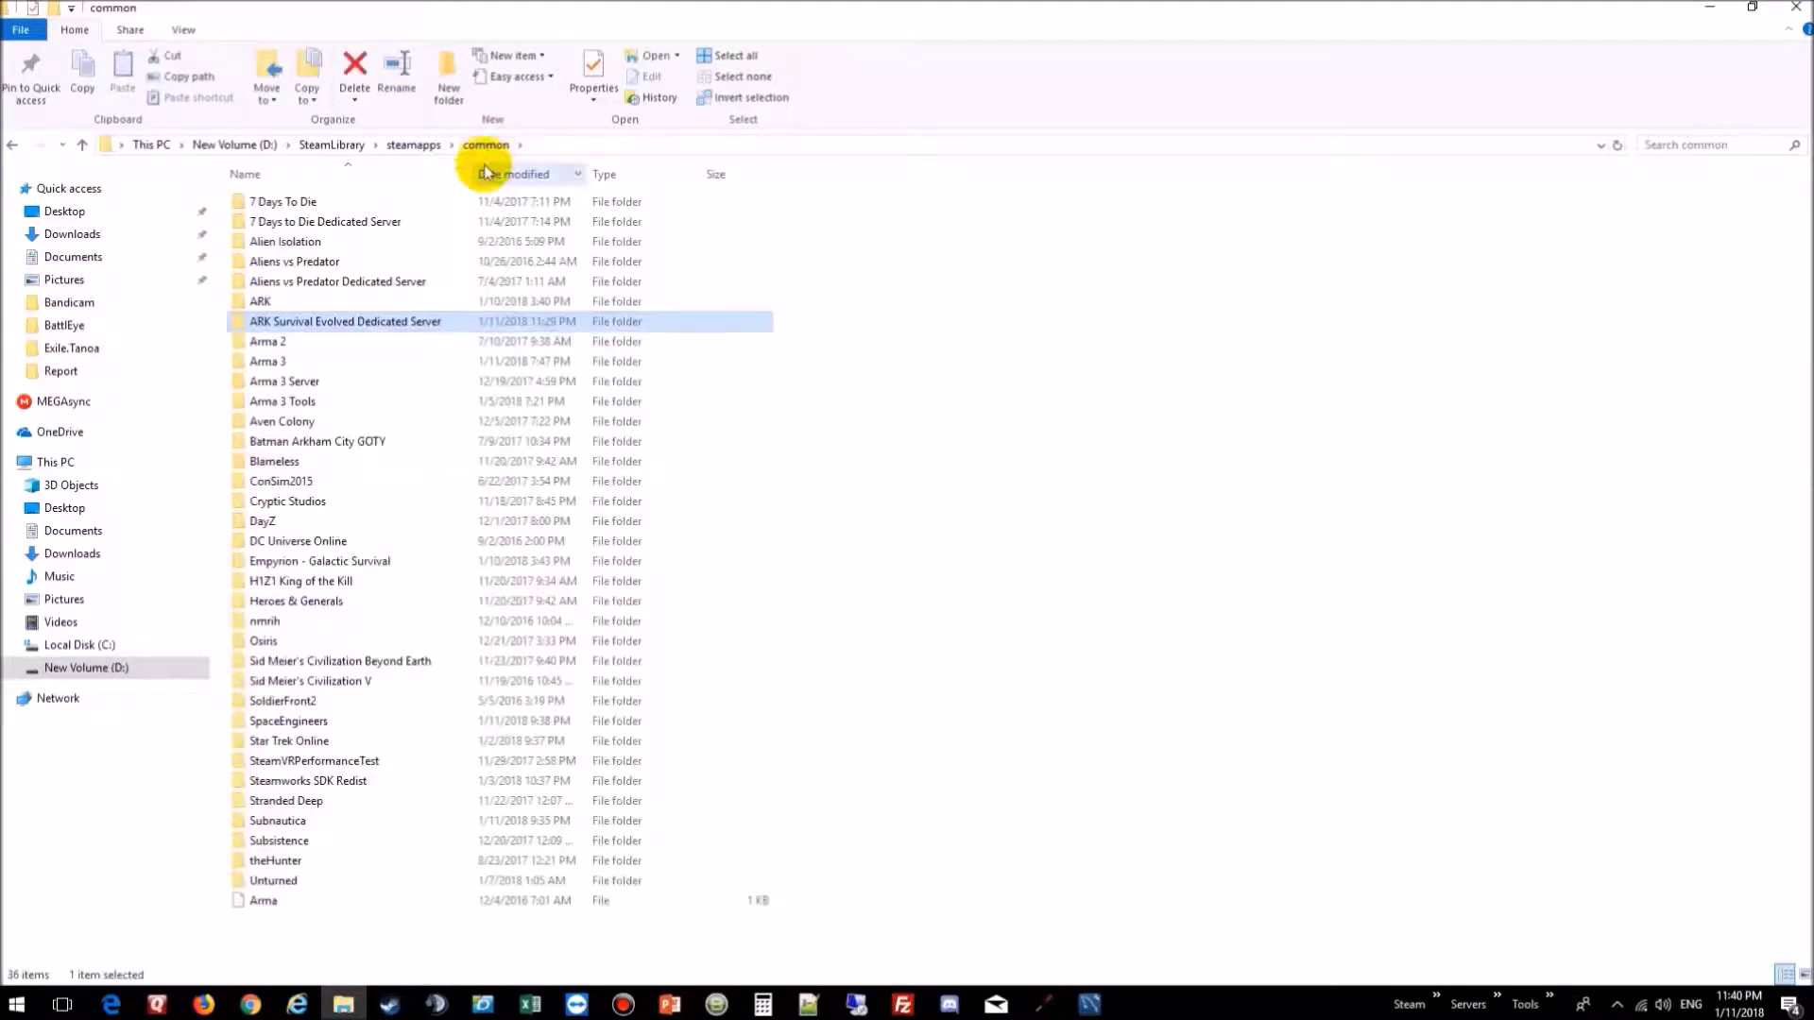
double_click(276, 300)
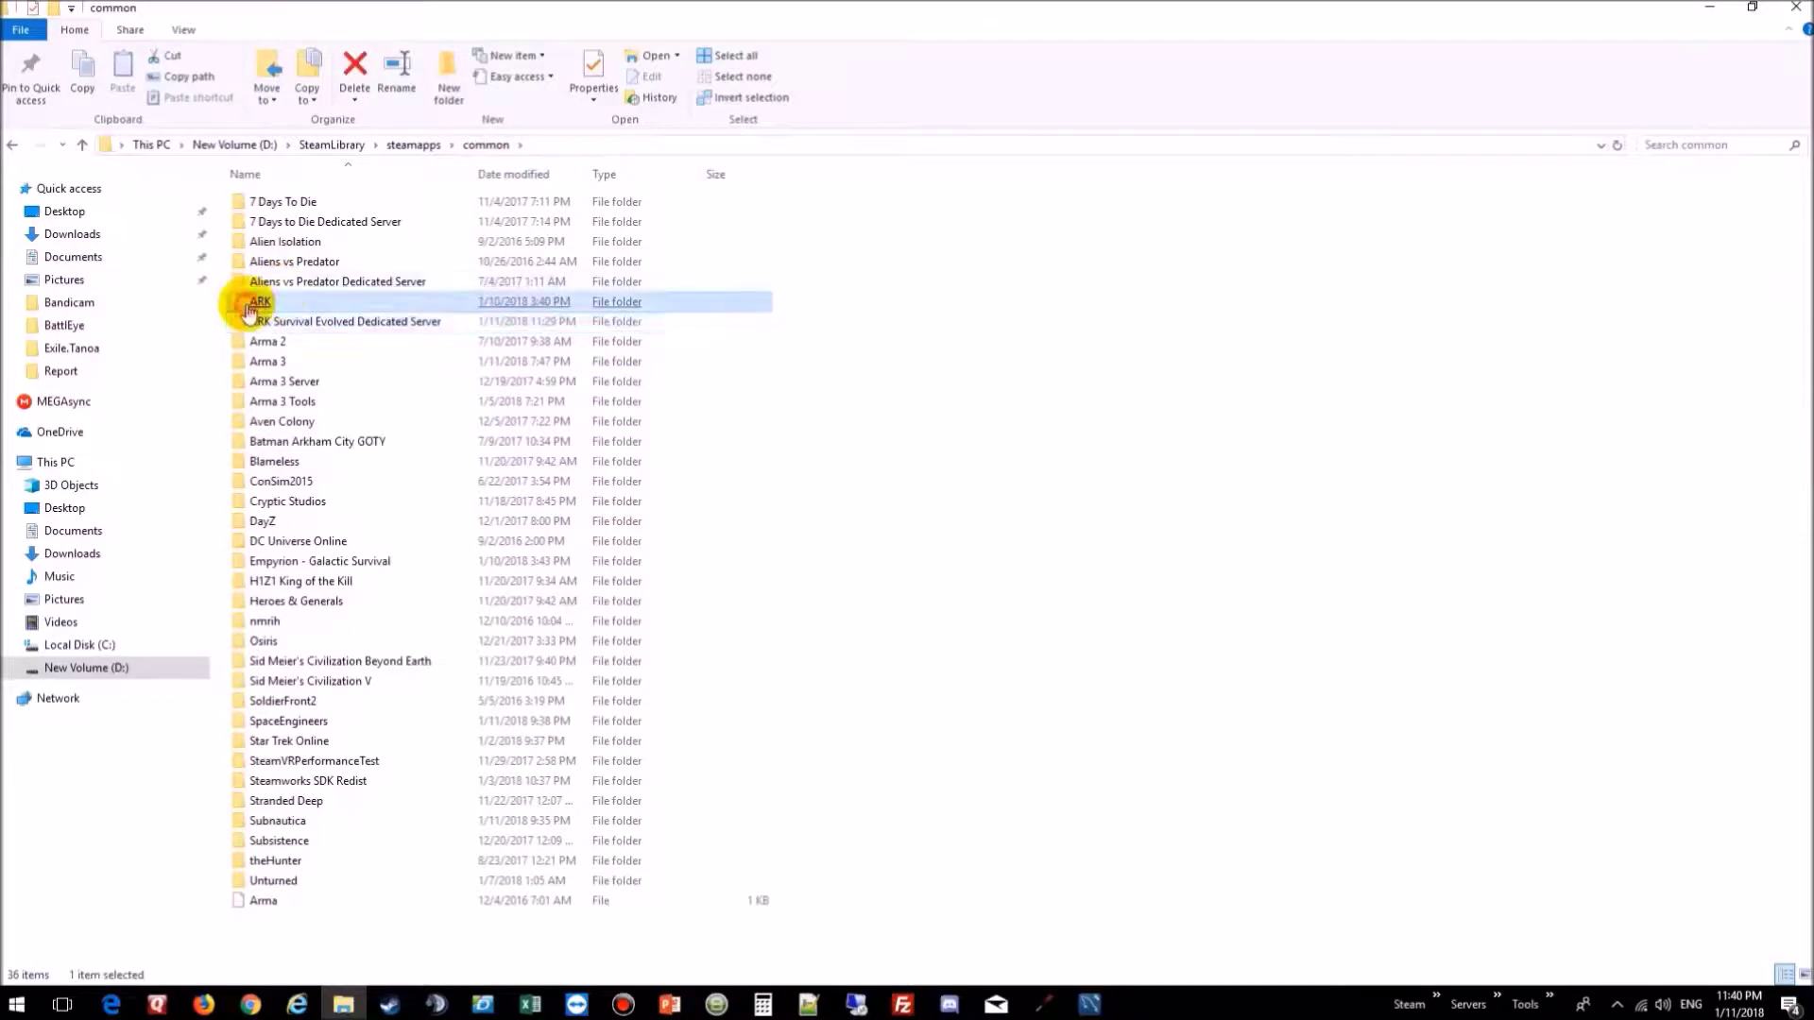
double_click(273, 252)
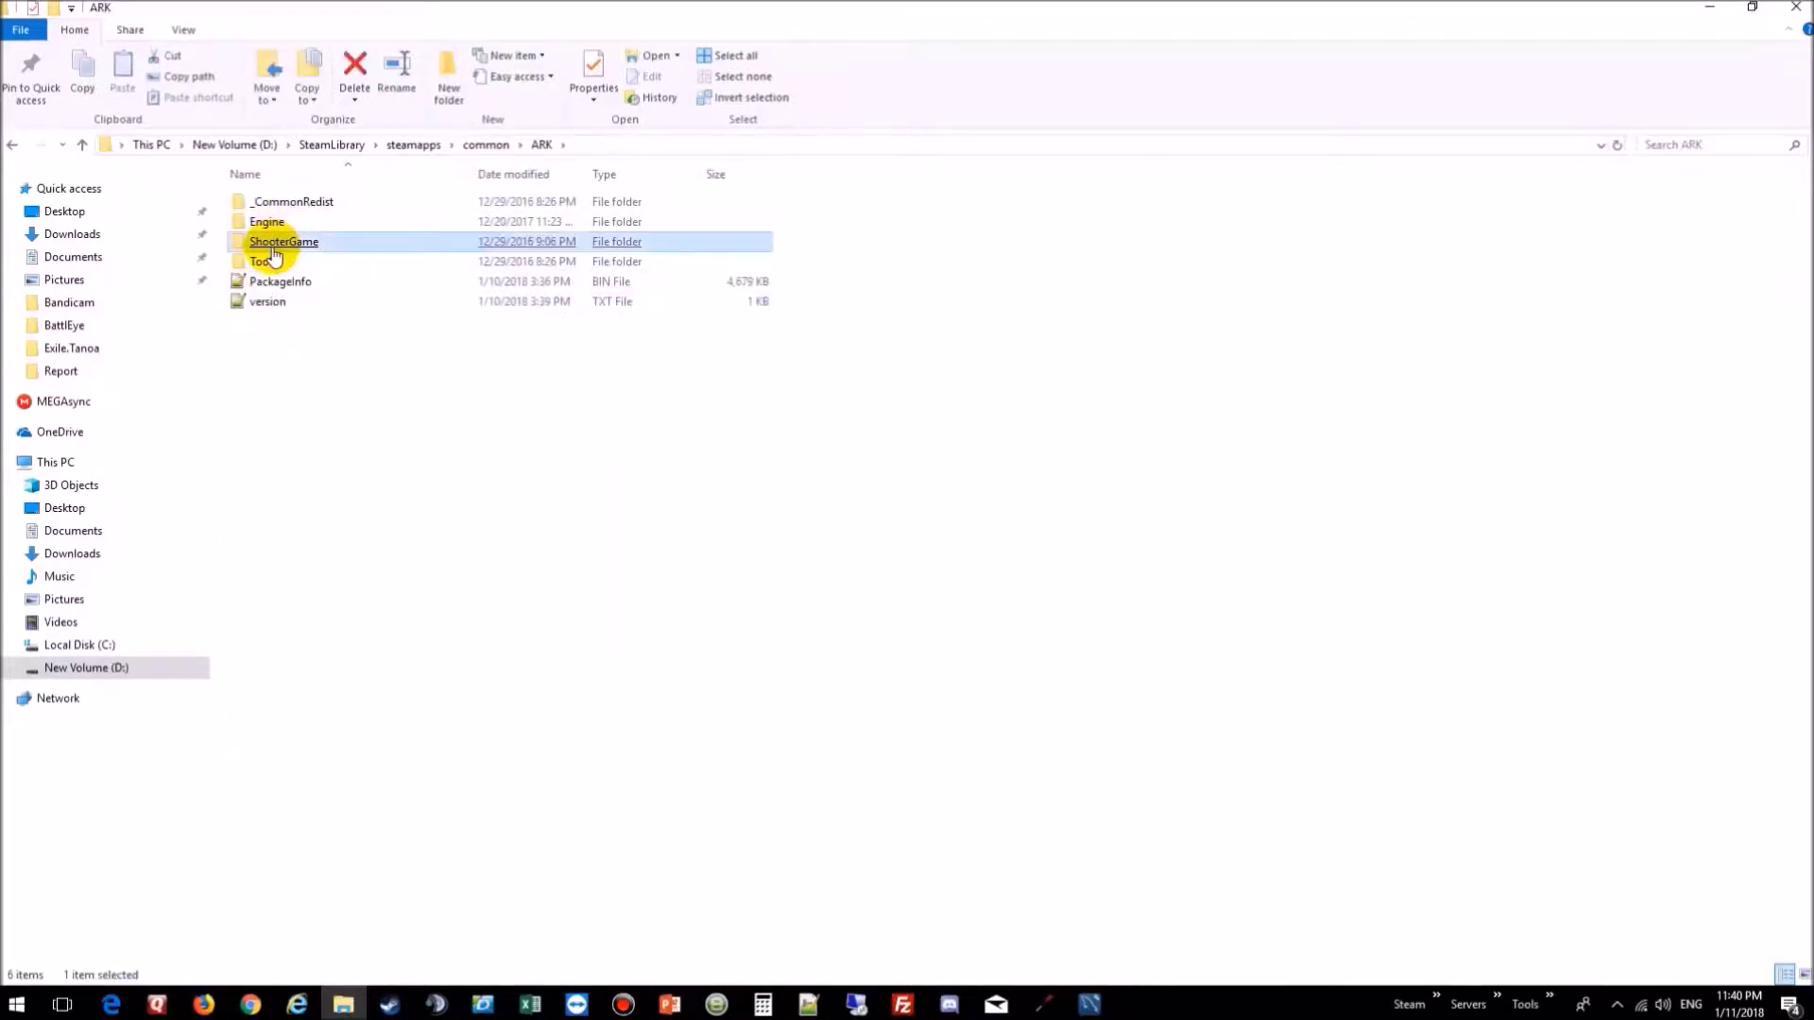
double_click(271, 243)
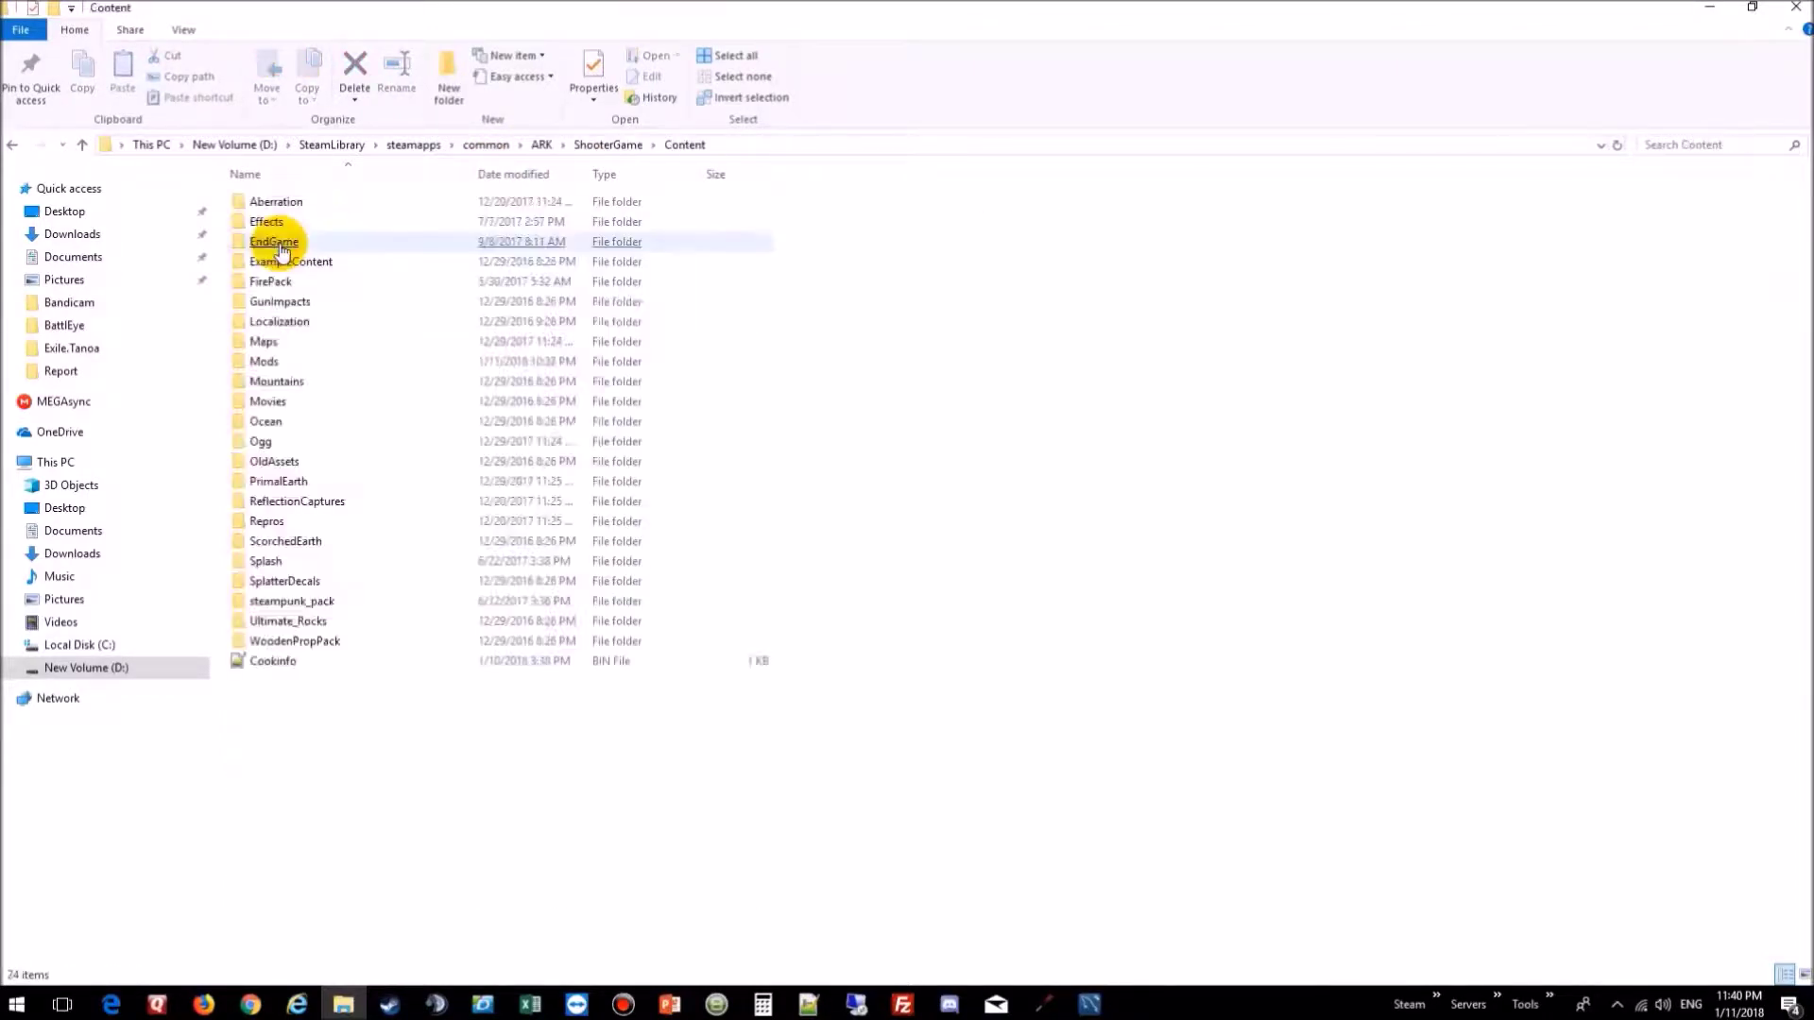
left_click(271, 243)
double_click(264, 362)
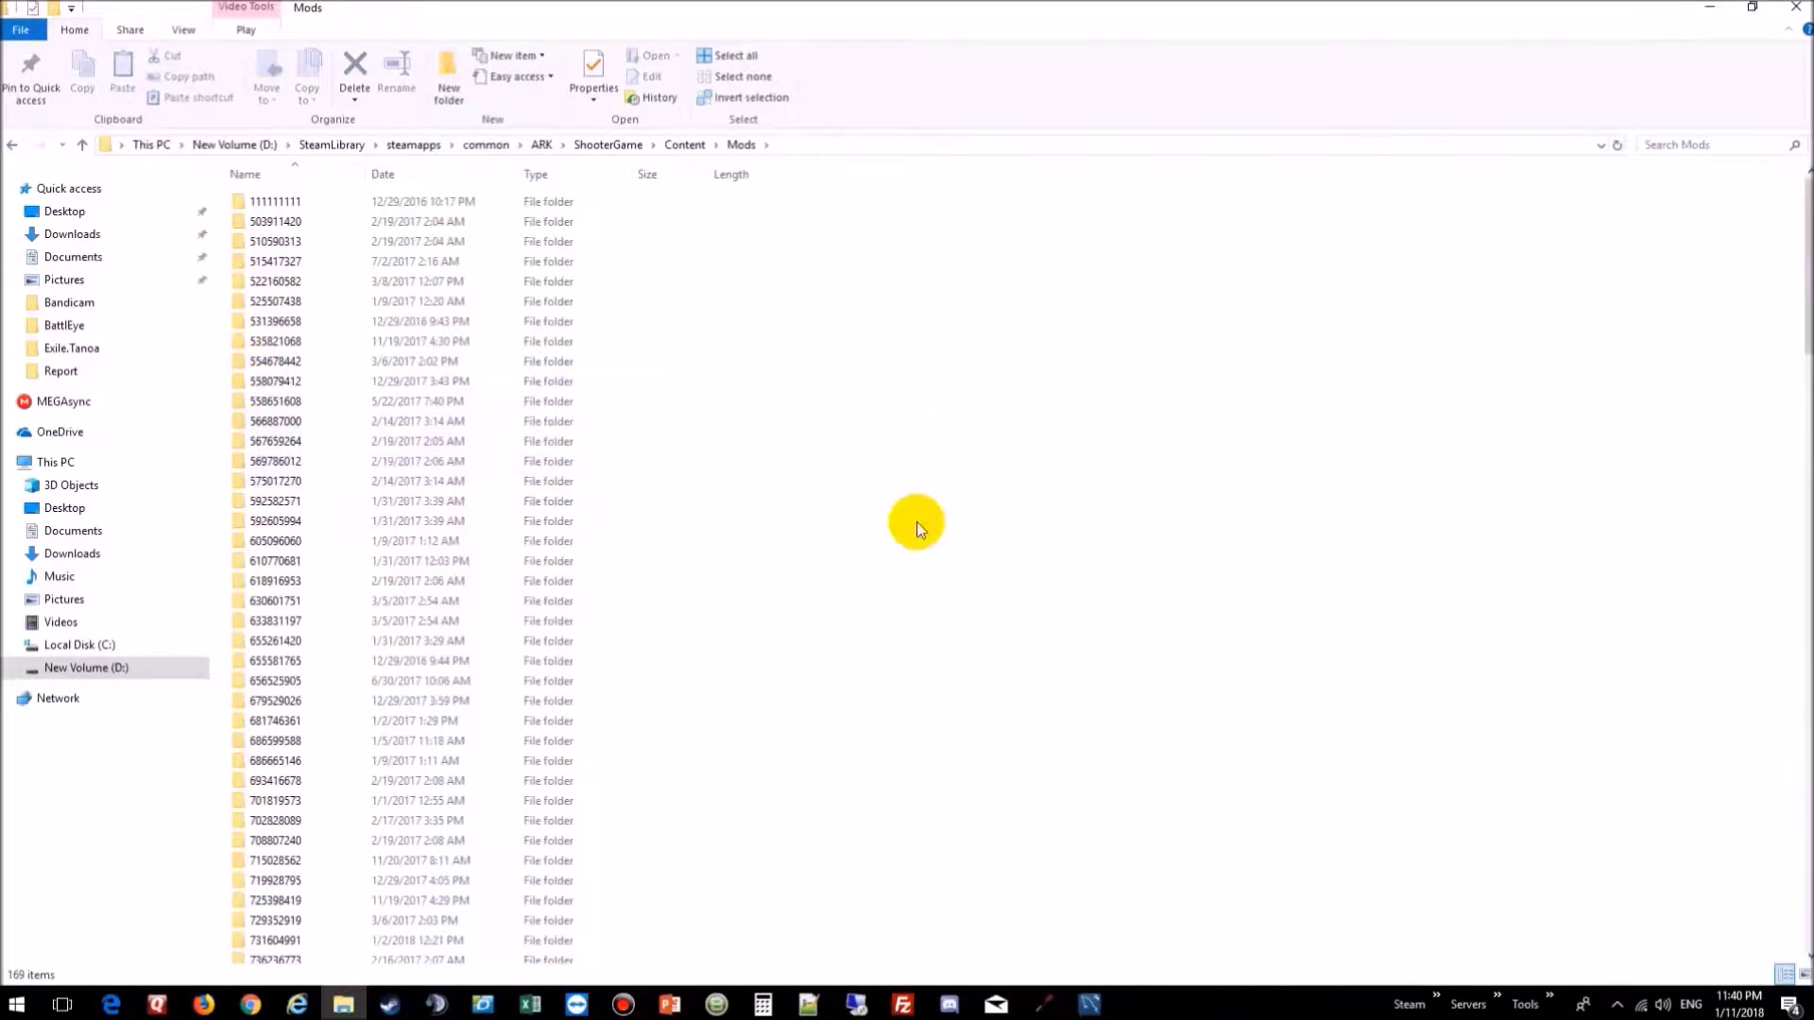
Step: Select all 169 game mod folders and paste them into the dedicated server's Content\Mods folder
key("ctrl+a")
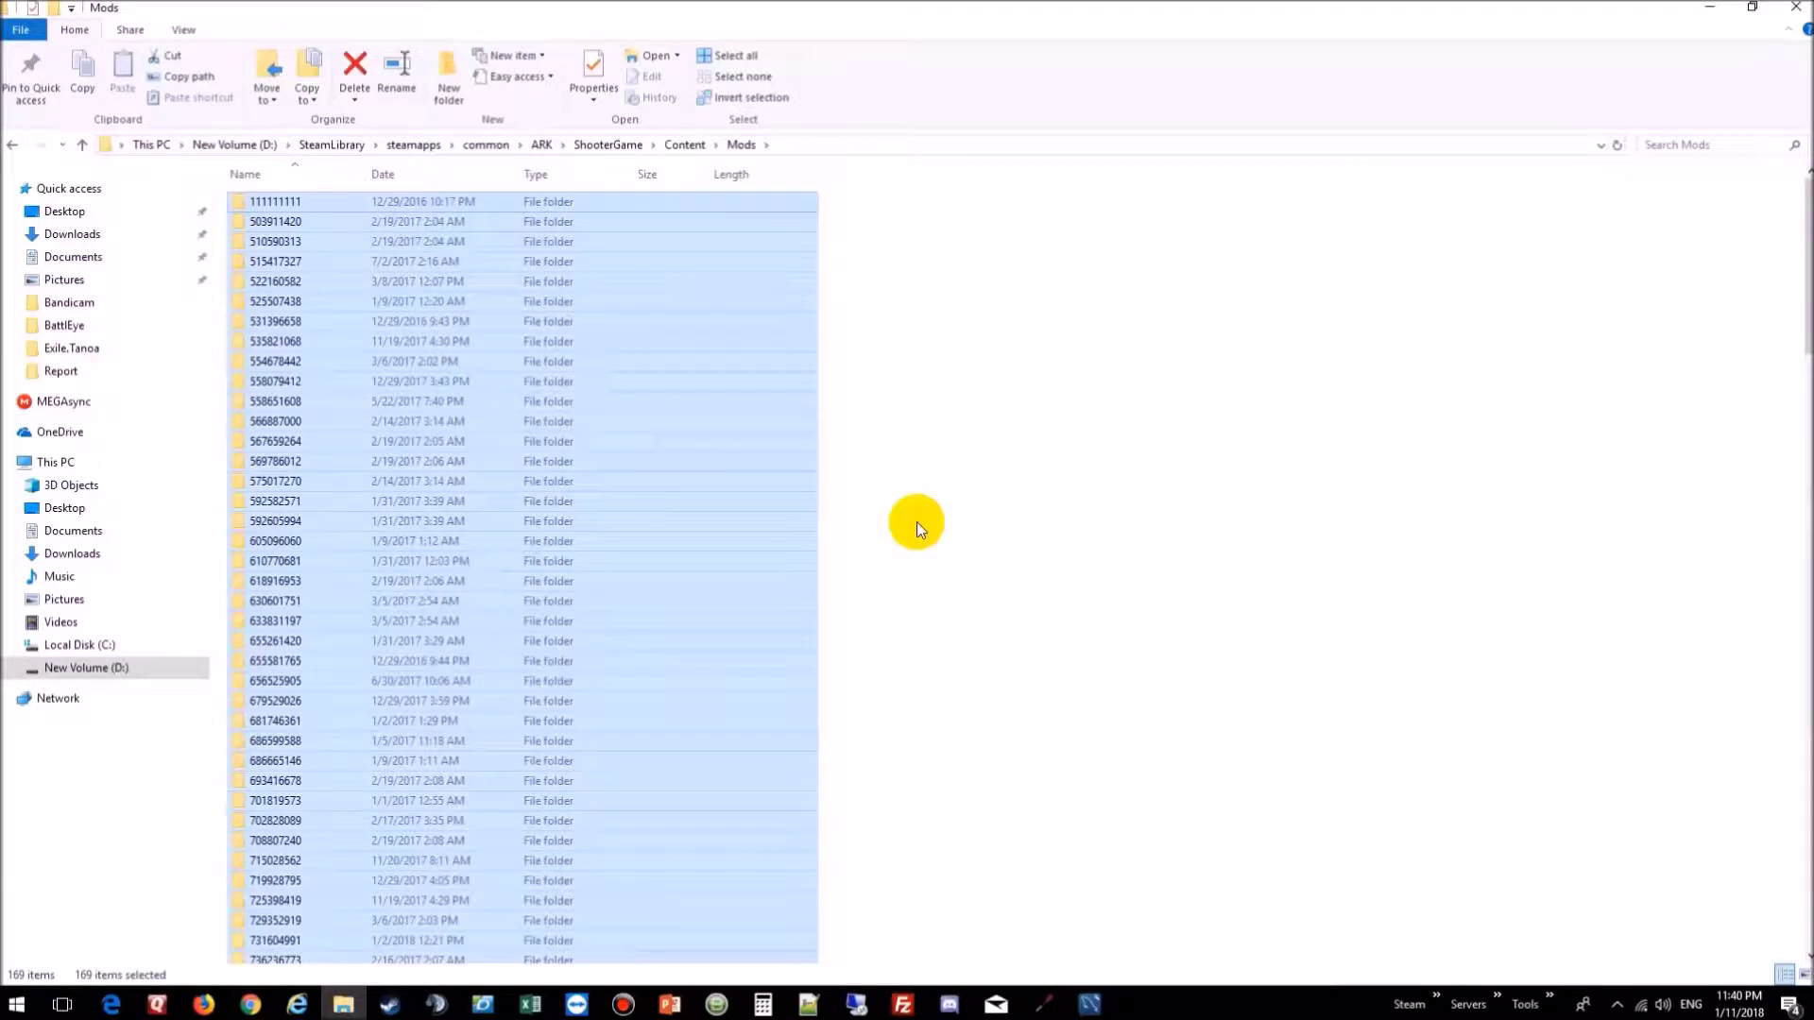
left_click(468, 147)
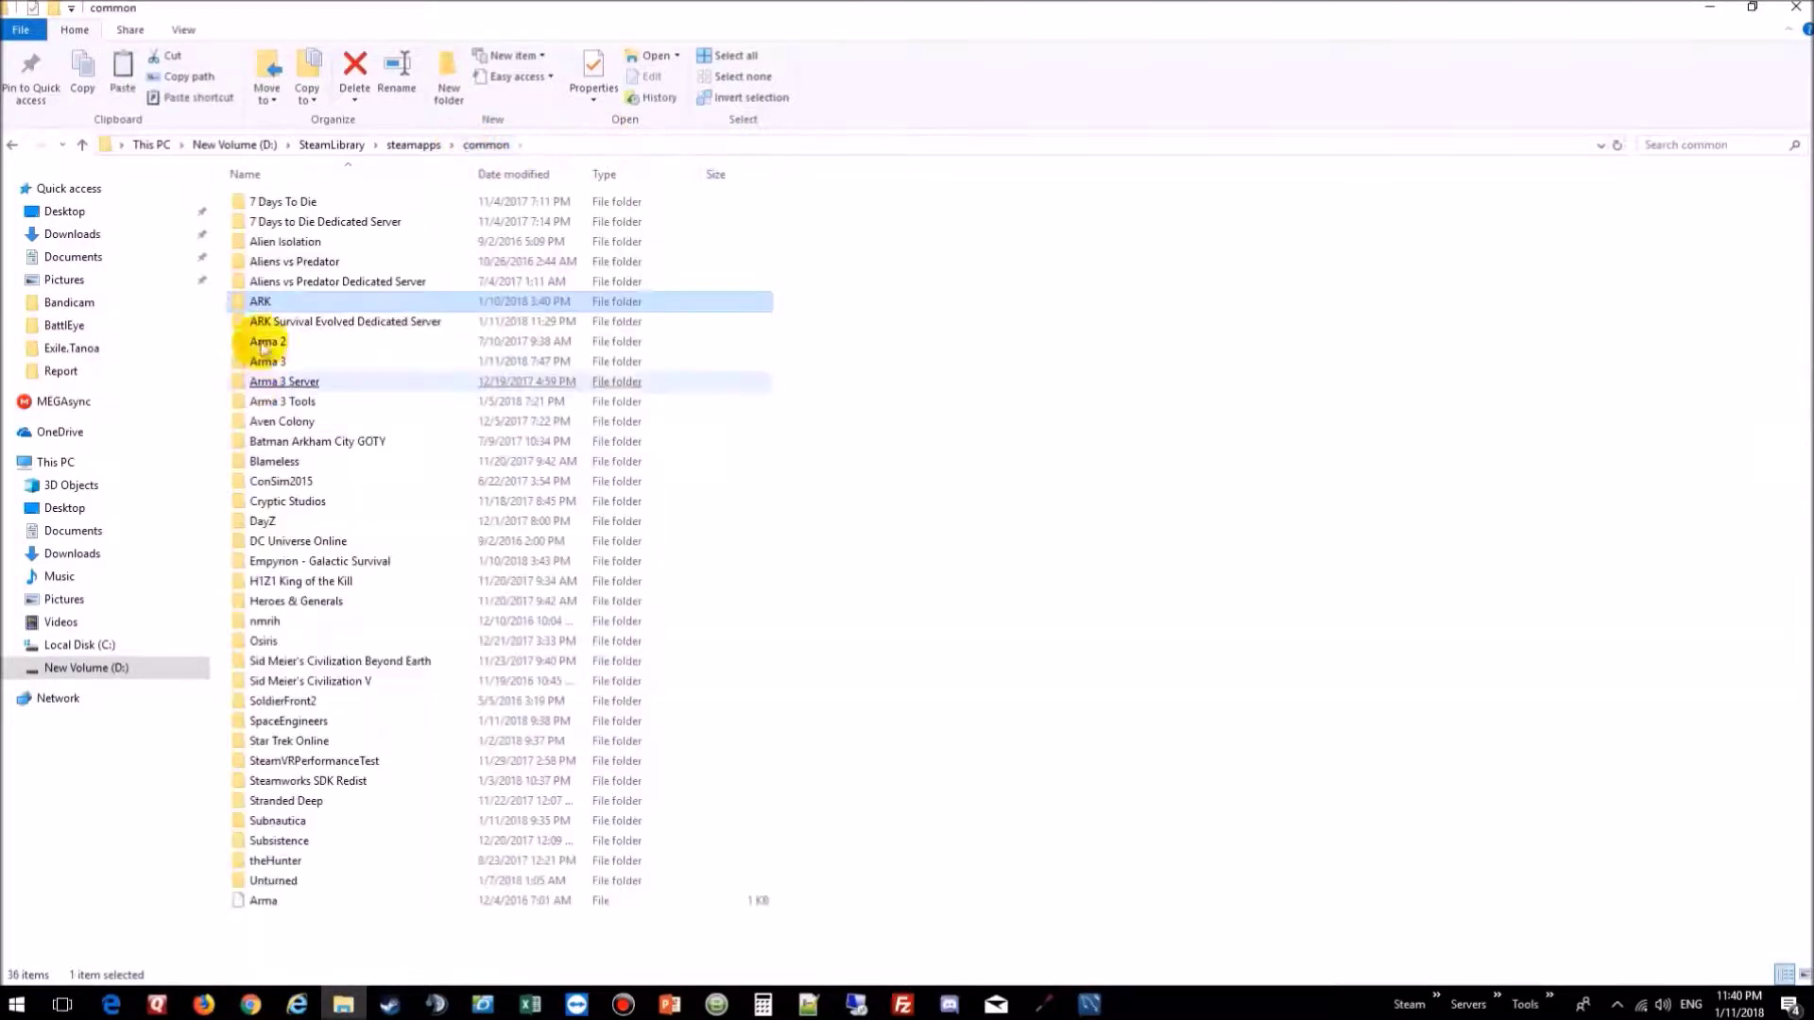
double_click(269, 322)
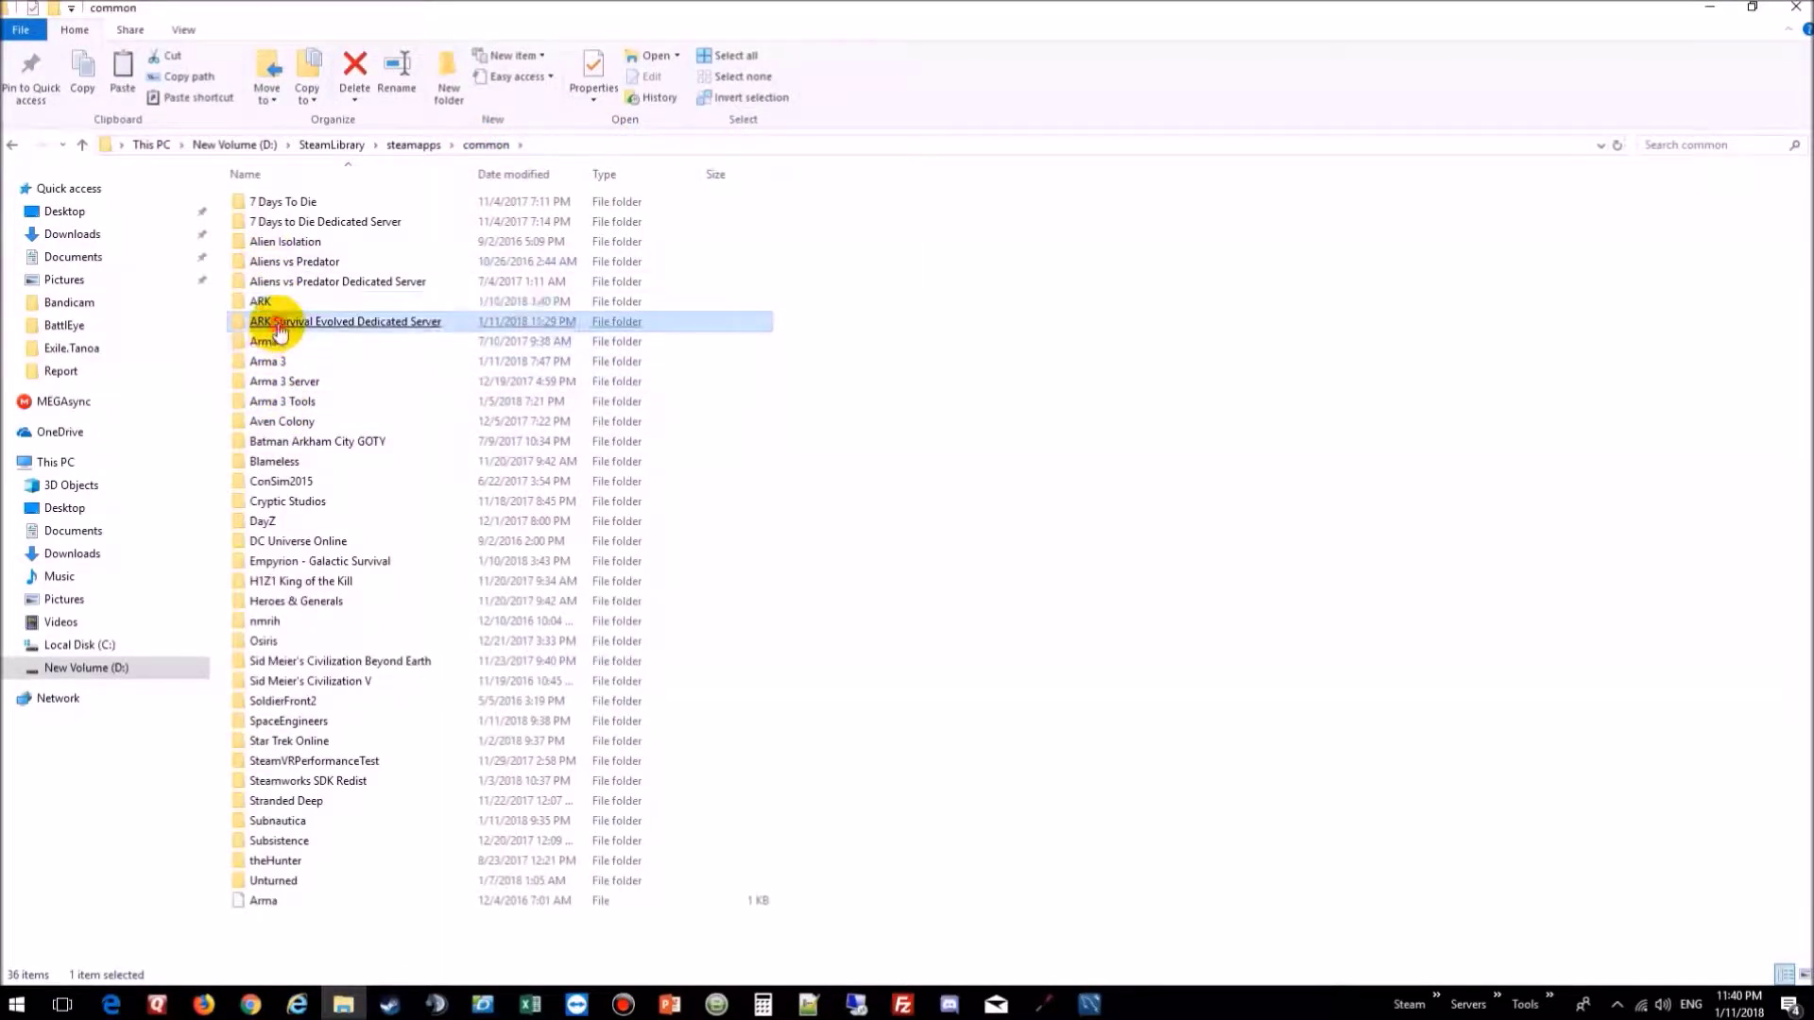
double_click(278, 222)
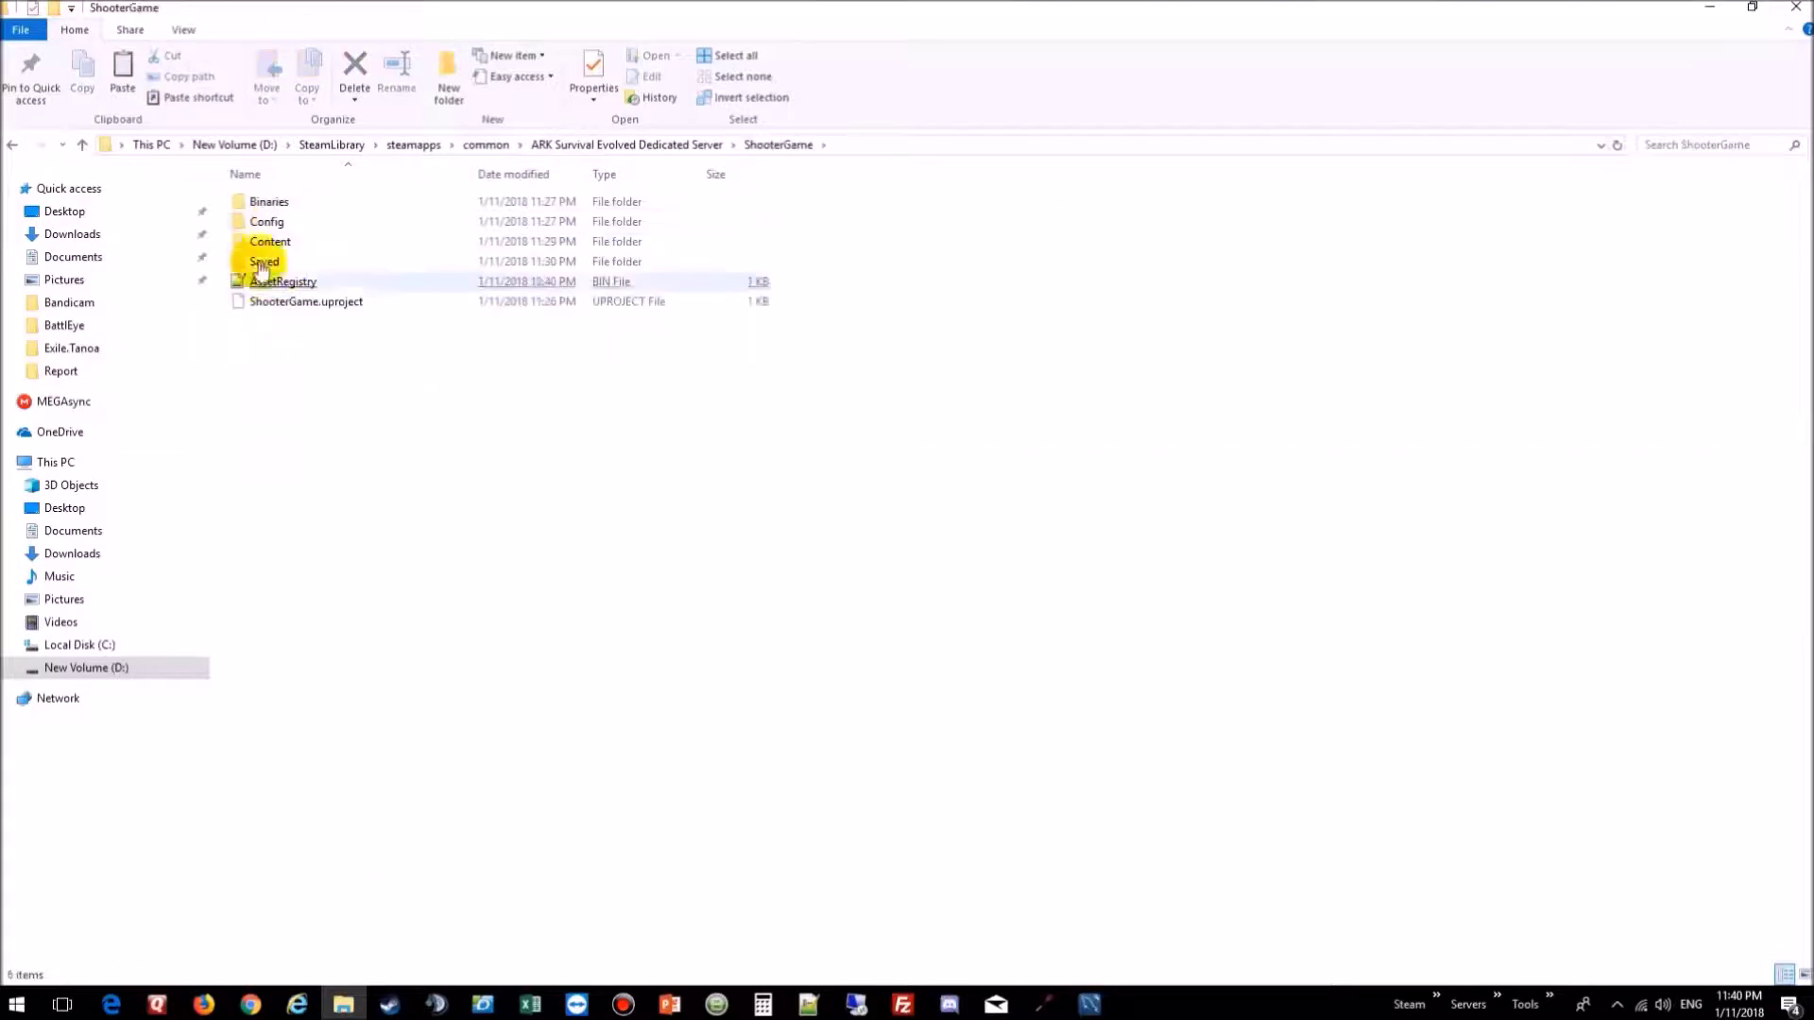
left_click(263, 244)
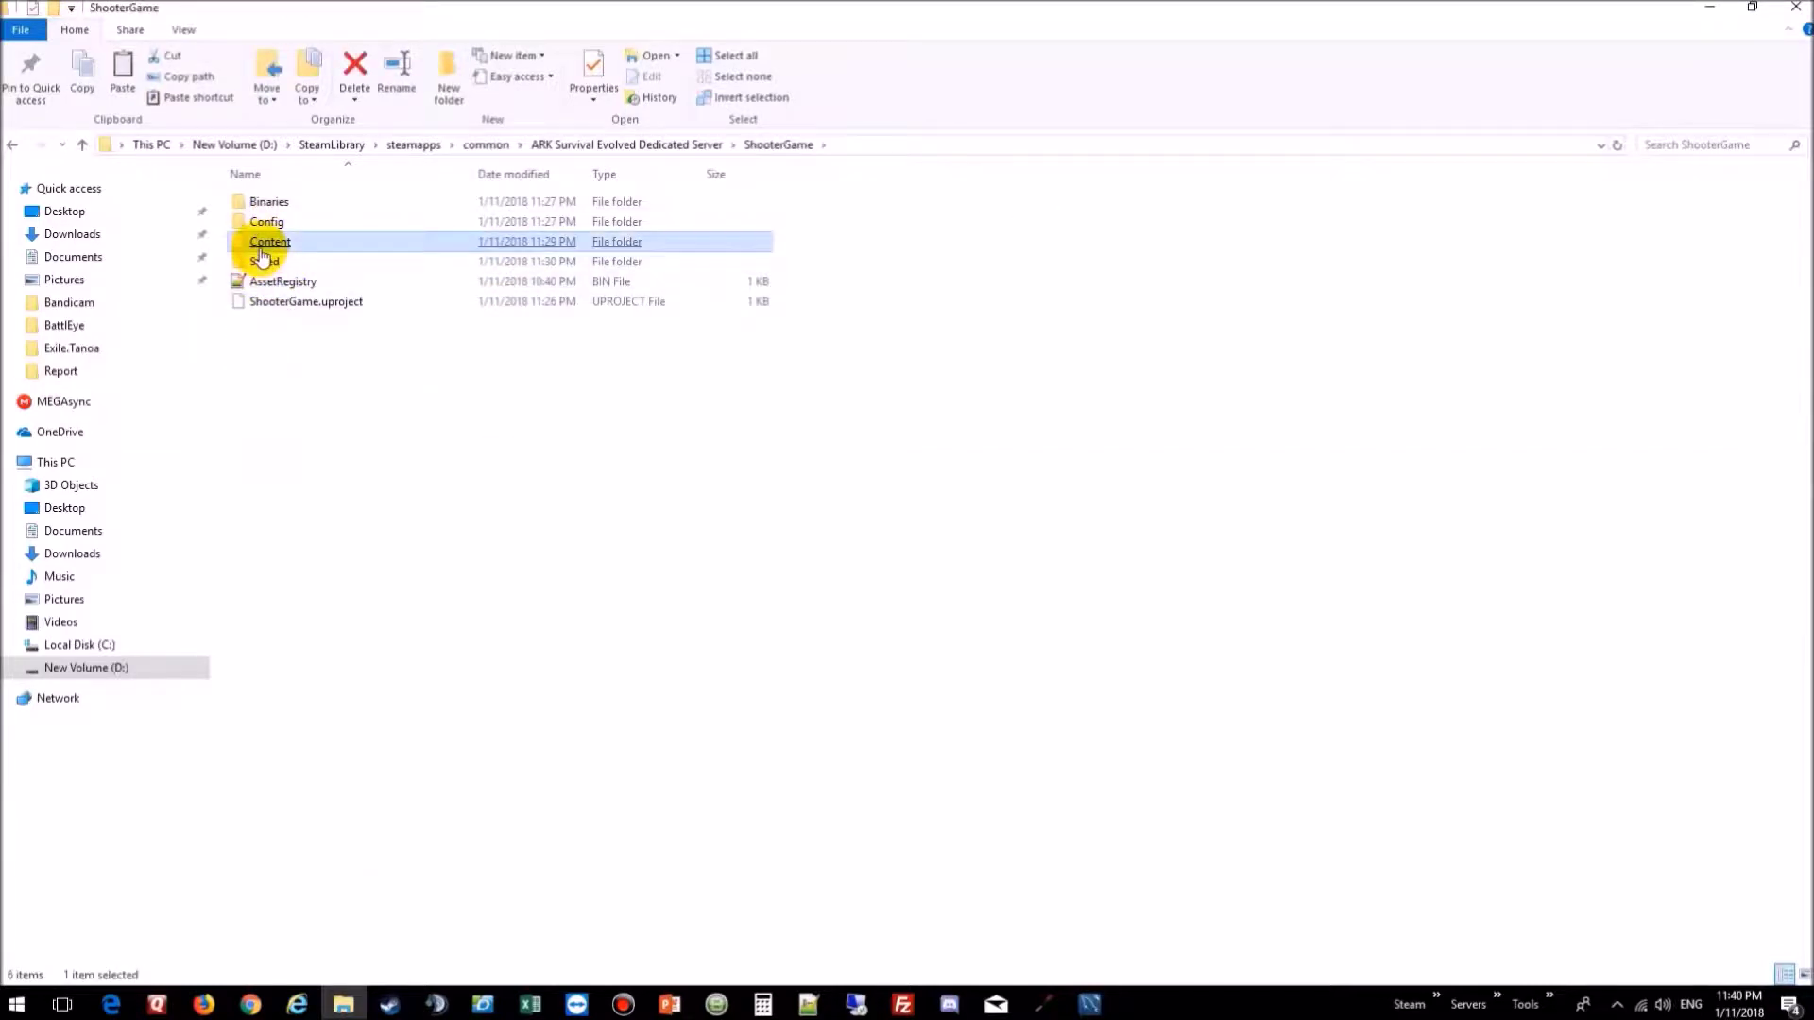
double_click(262, 248)
double_click(257, 359)
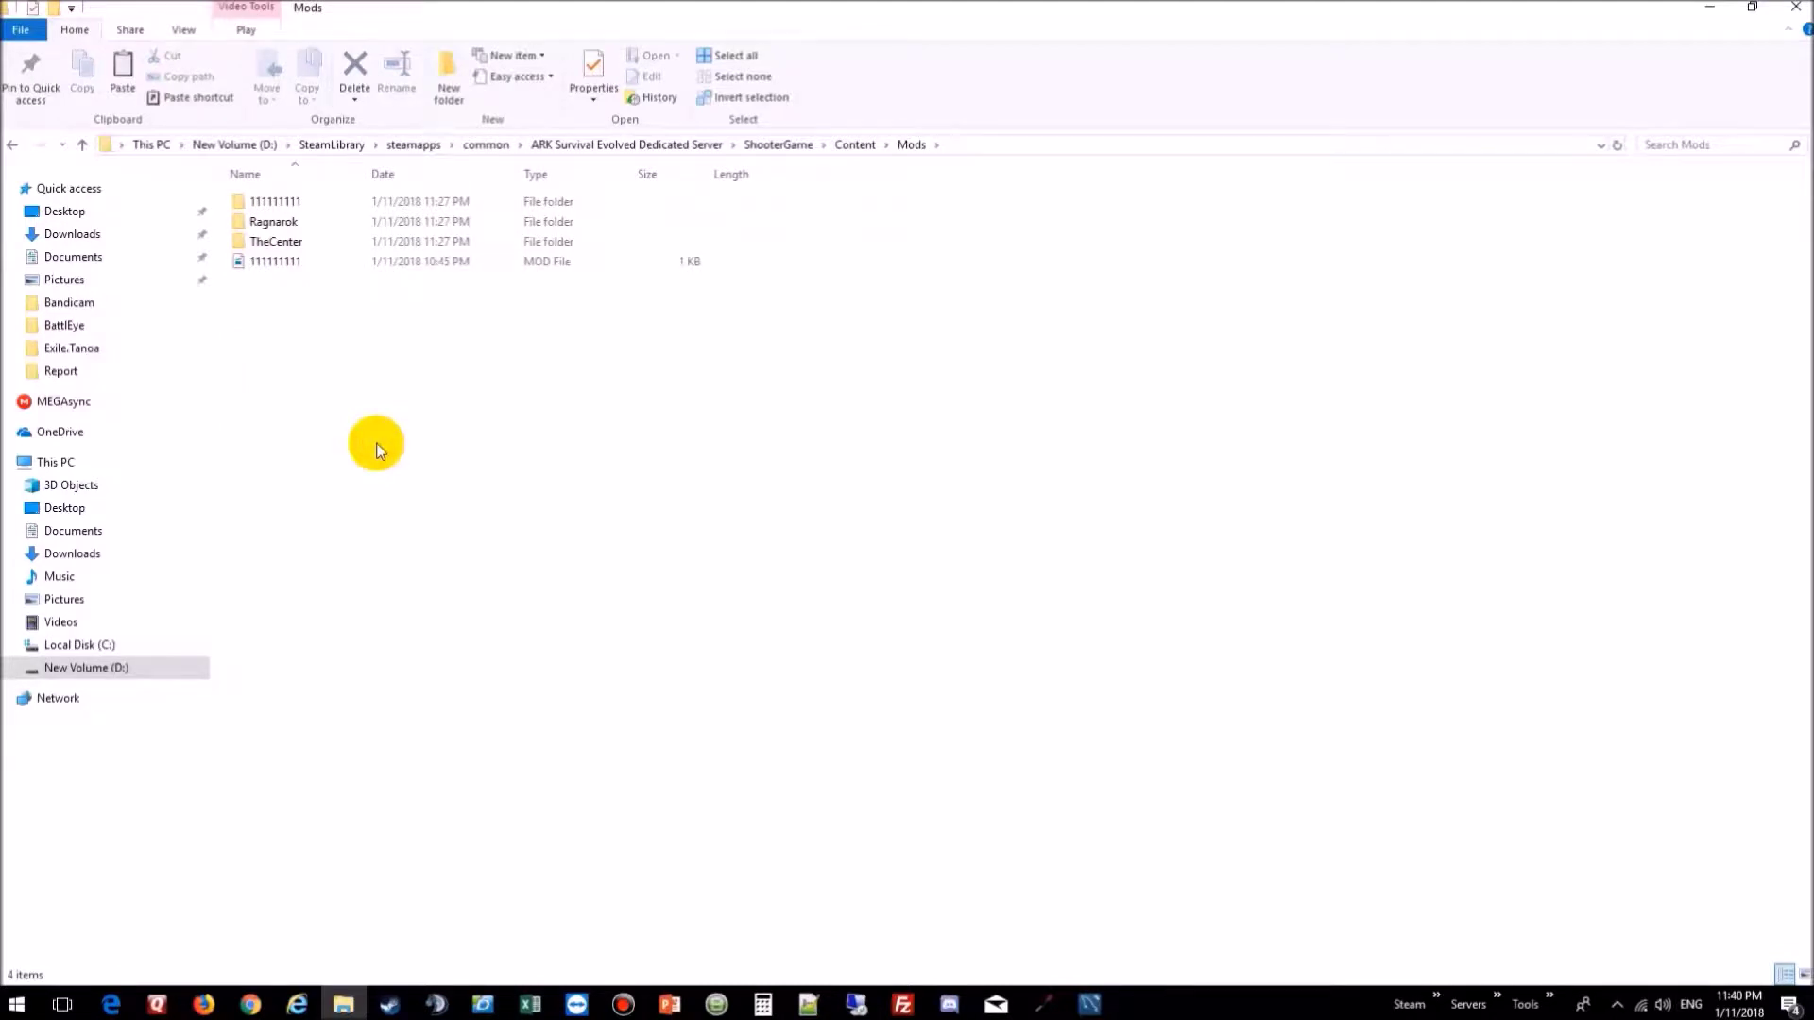
key("ctrl+v")
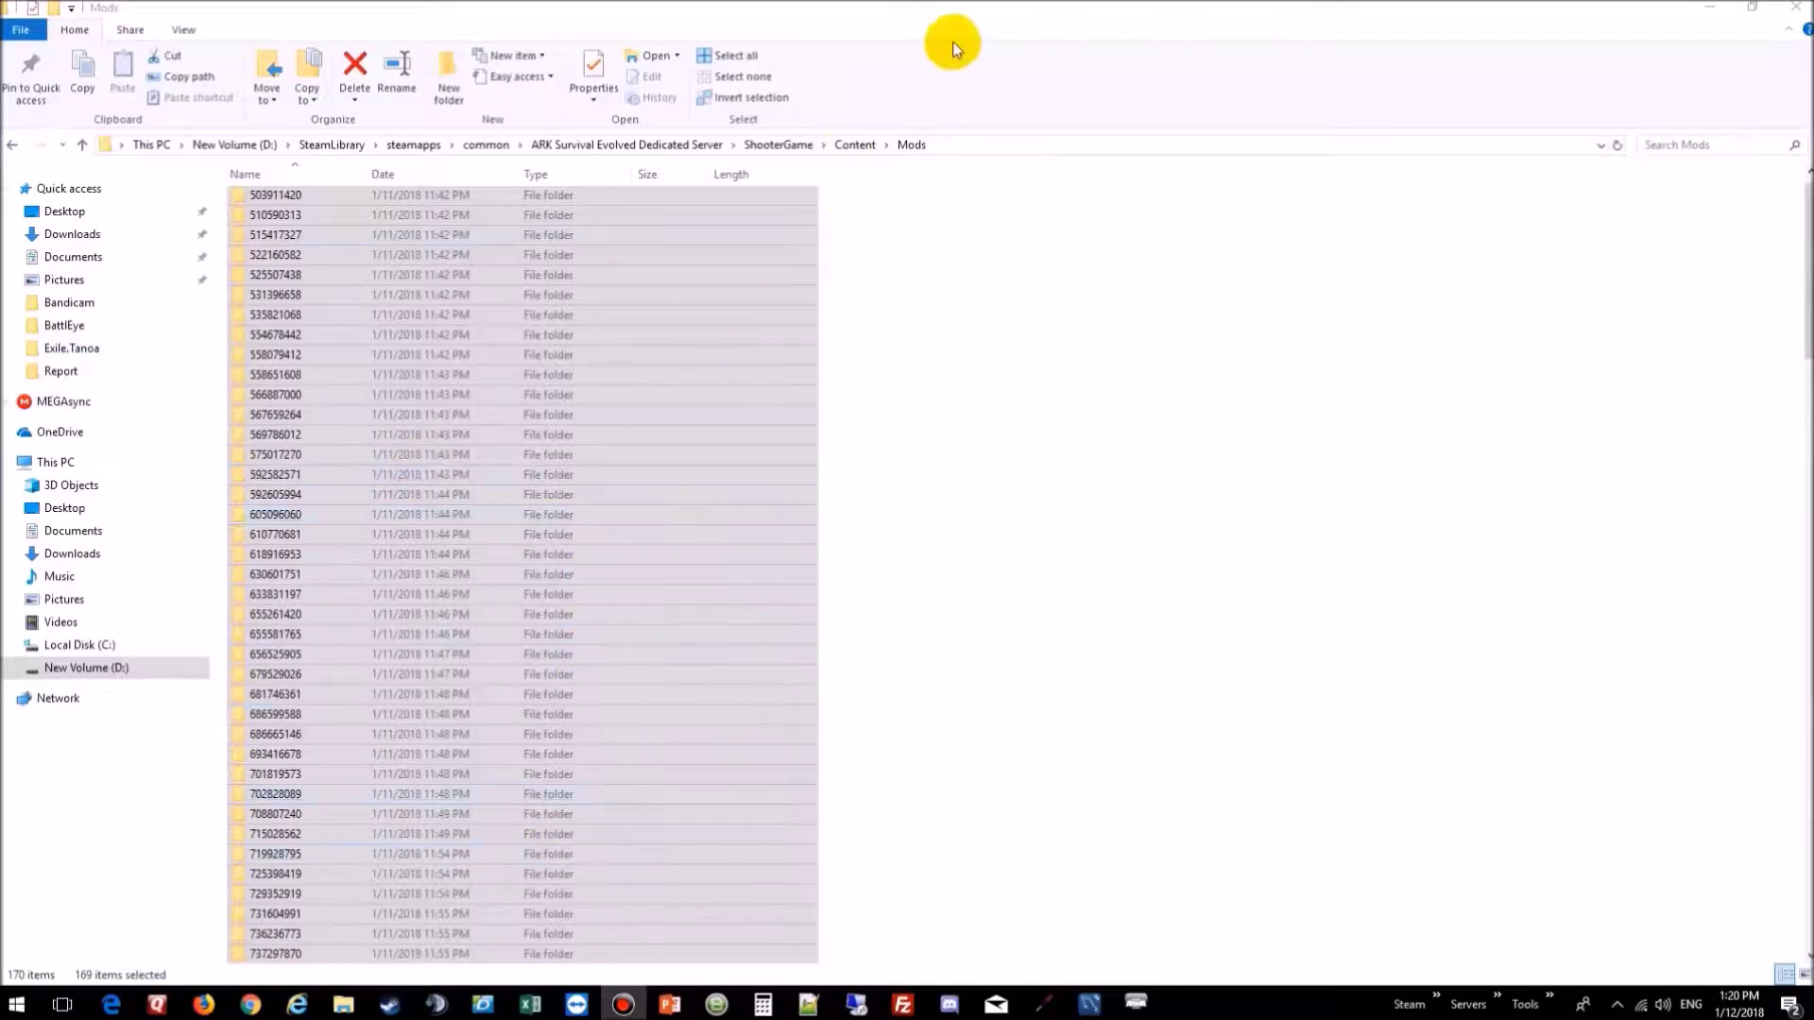
Step: Go to the dedicated server's ShooterGame\Binaries\Win64 folder
left_click(808, 146)
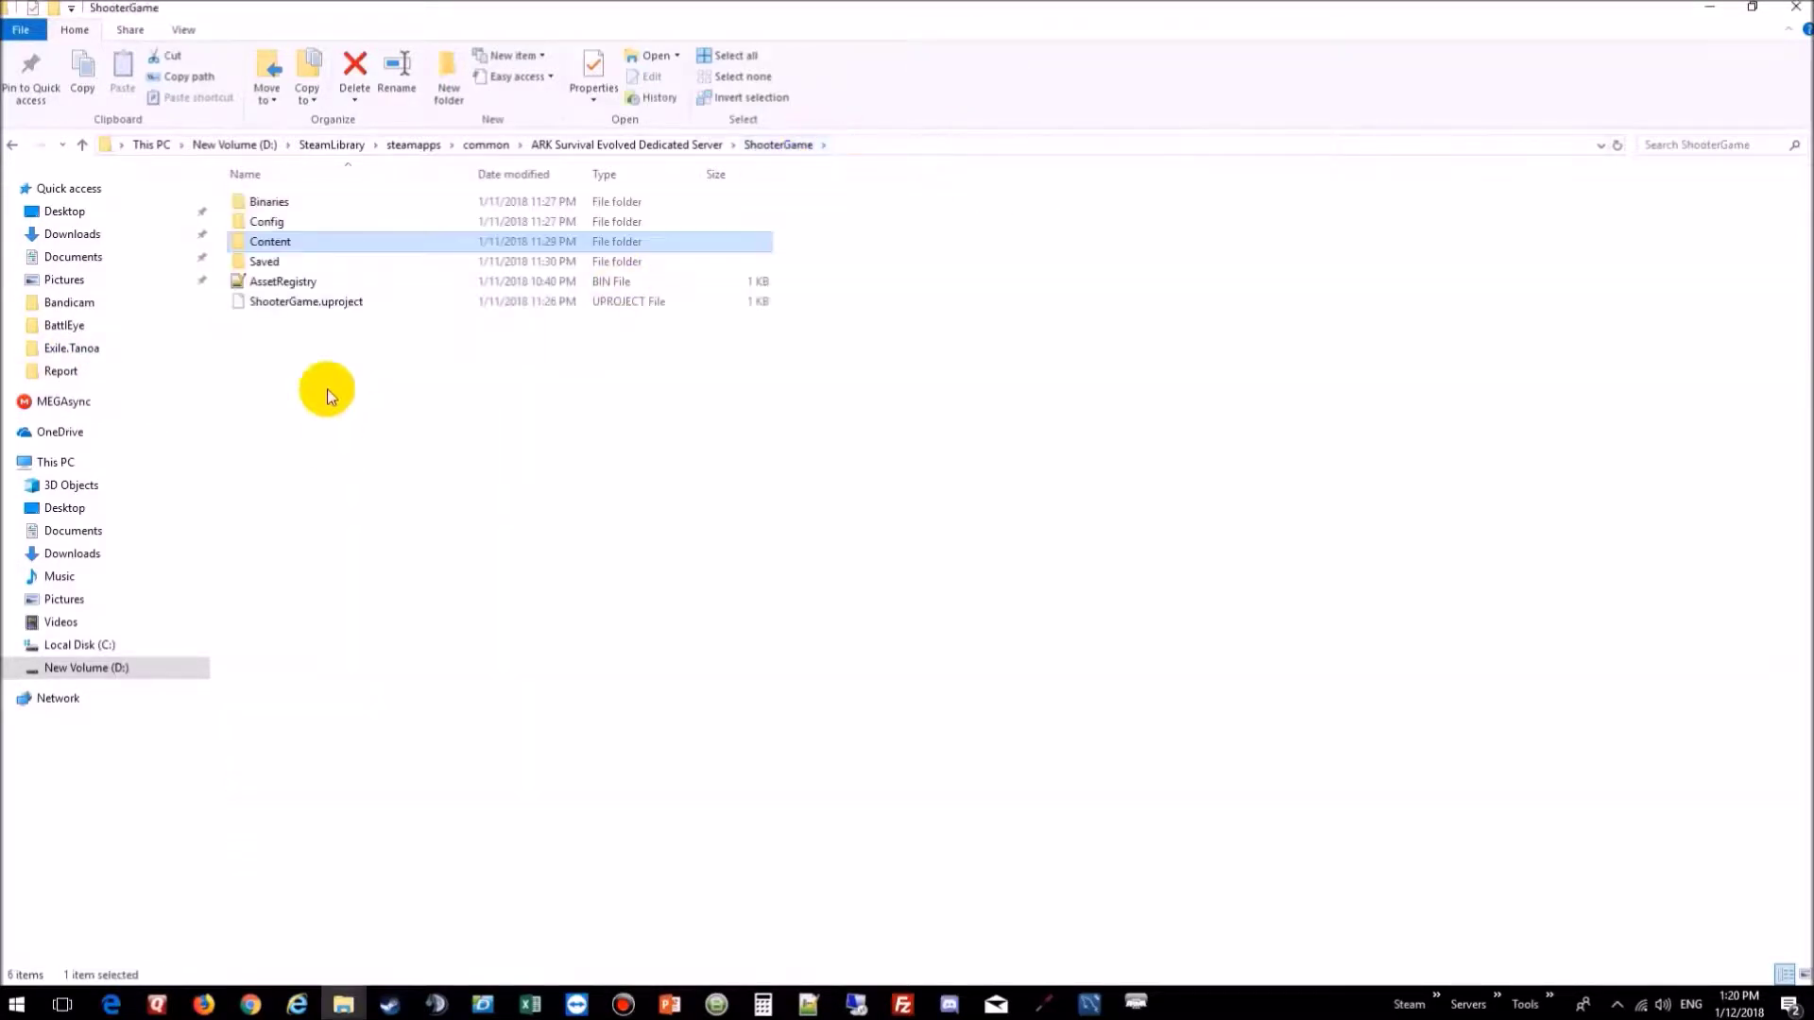
double_click(290, 202)
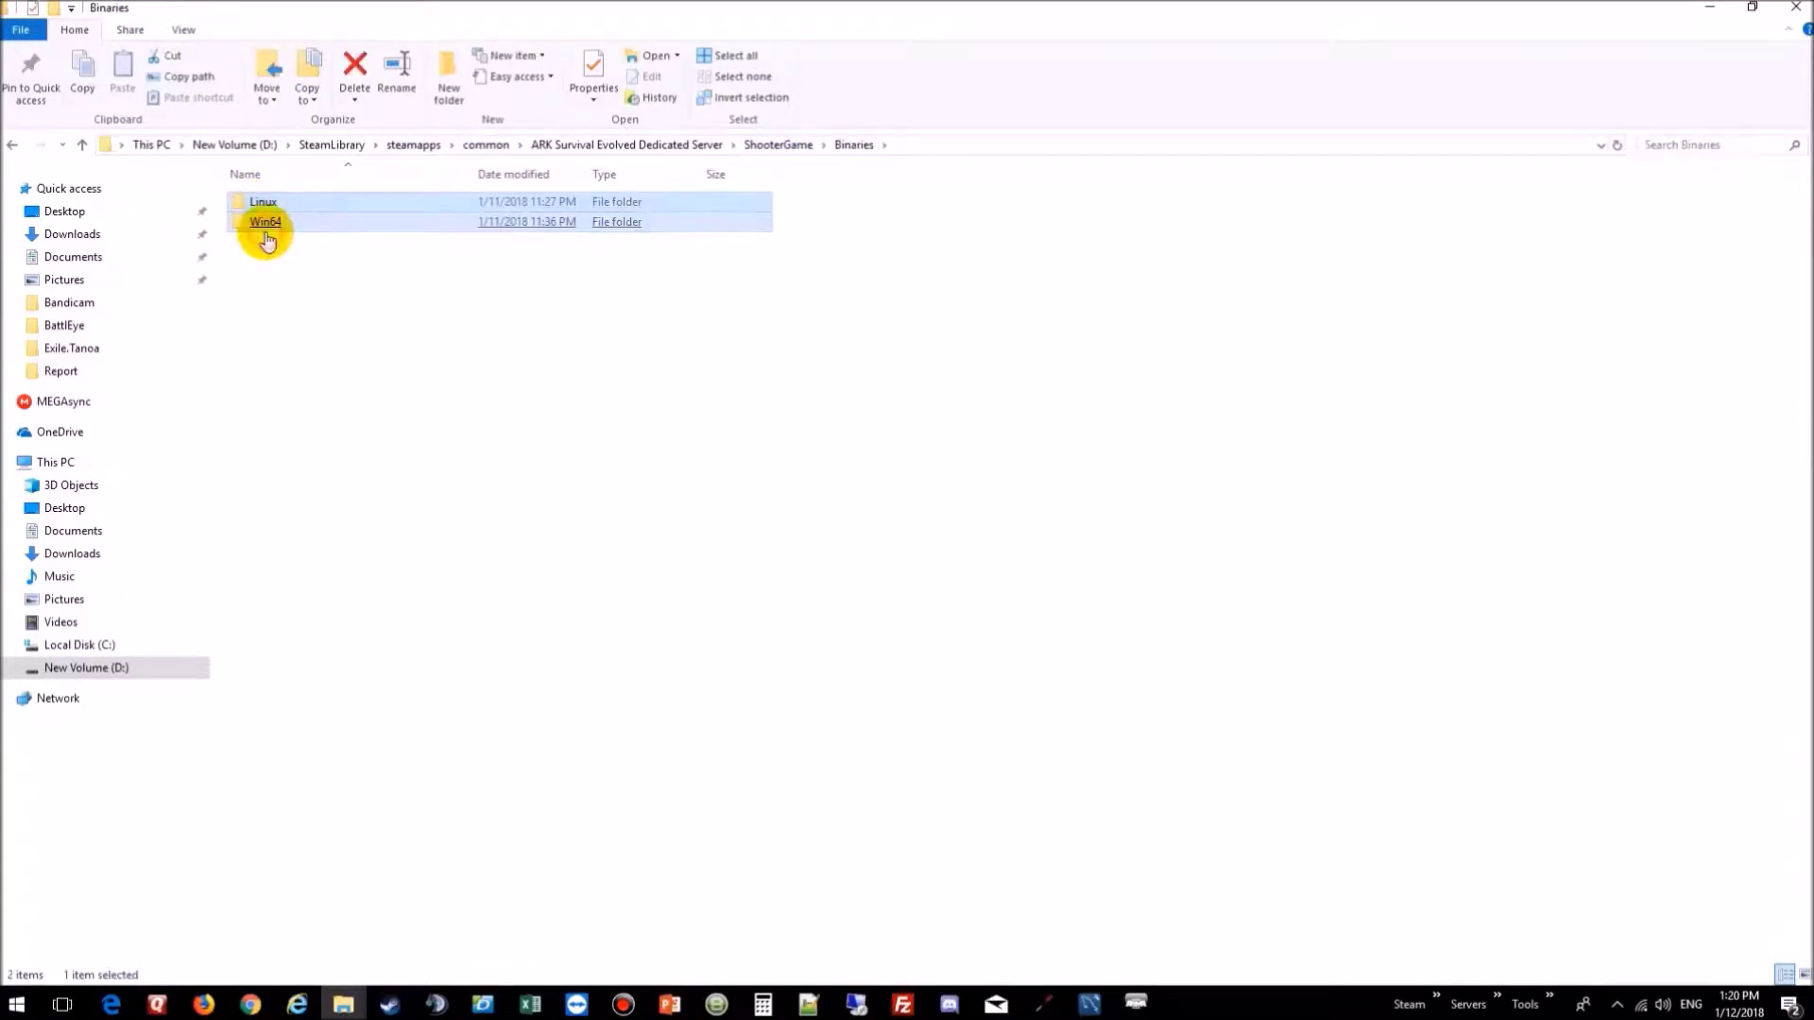
left_click(301, 307)
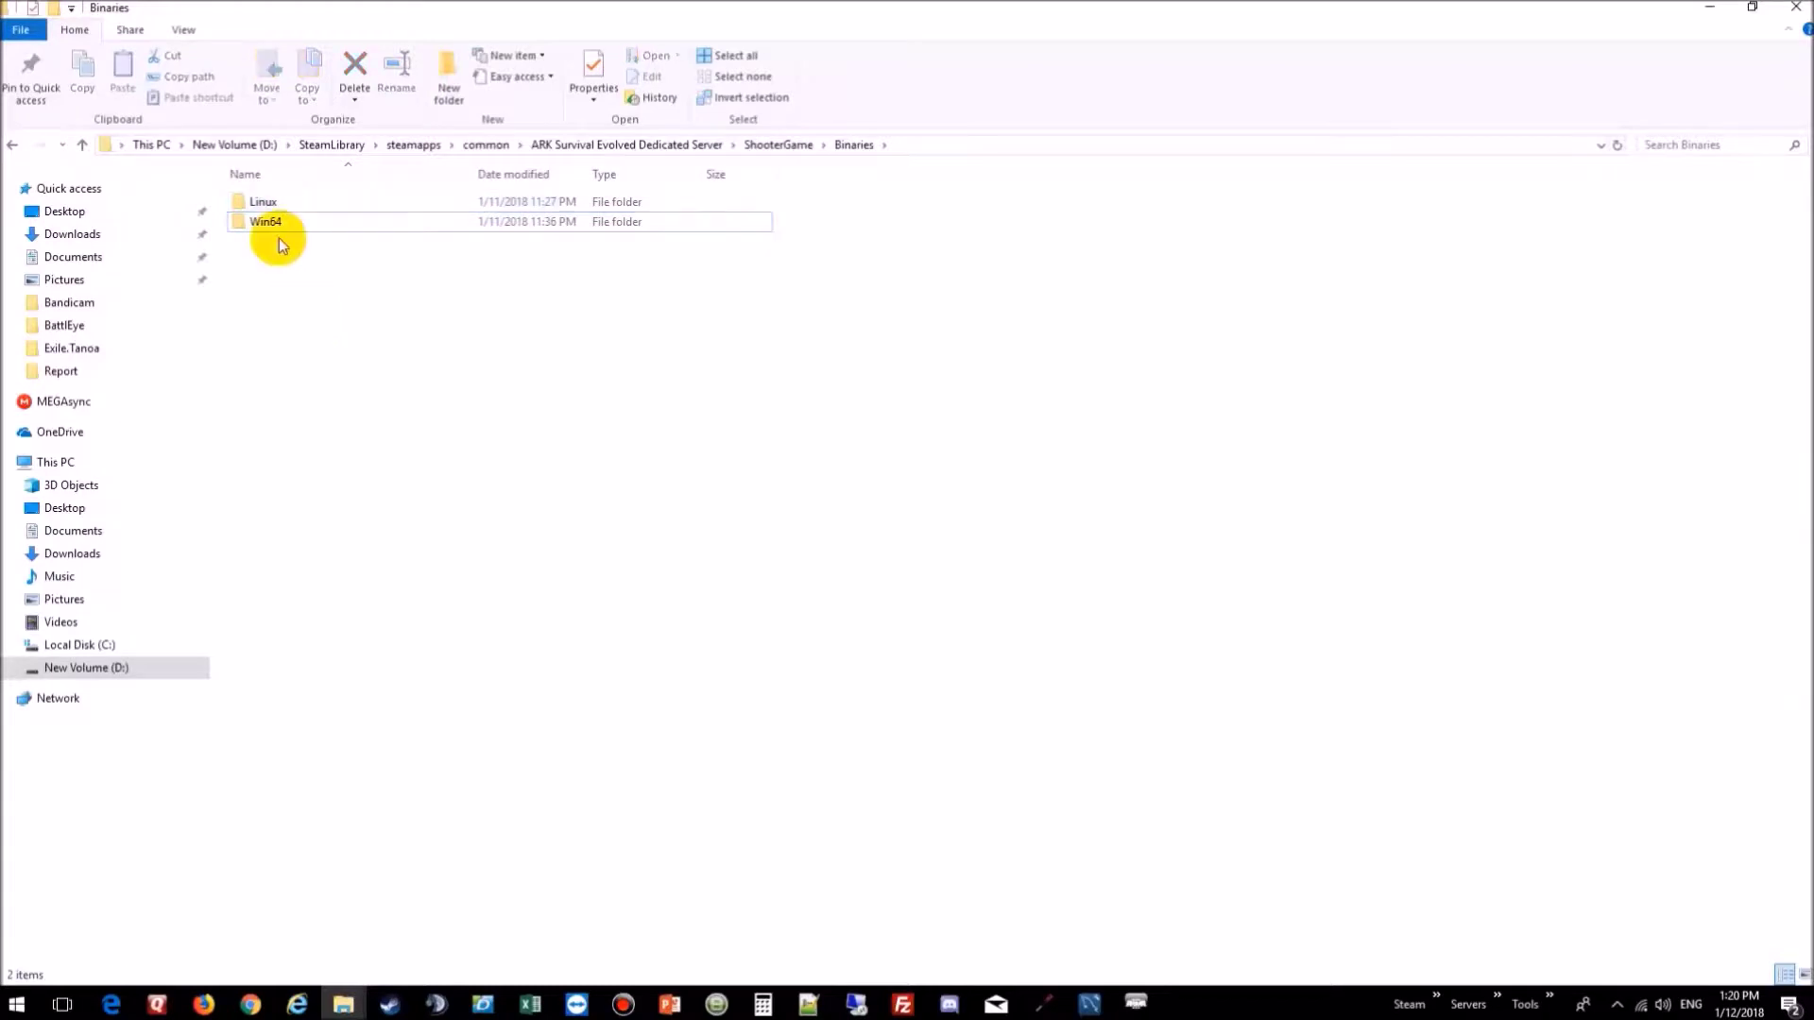
double_click(271, 227)
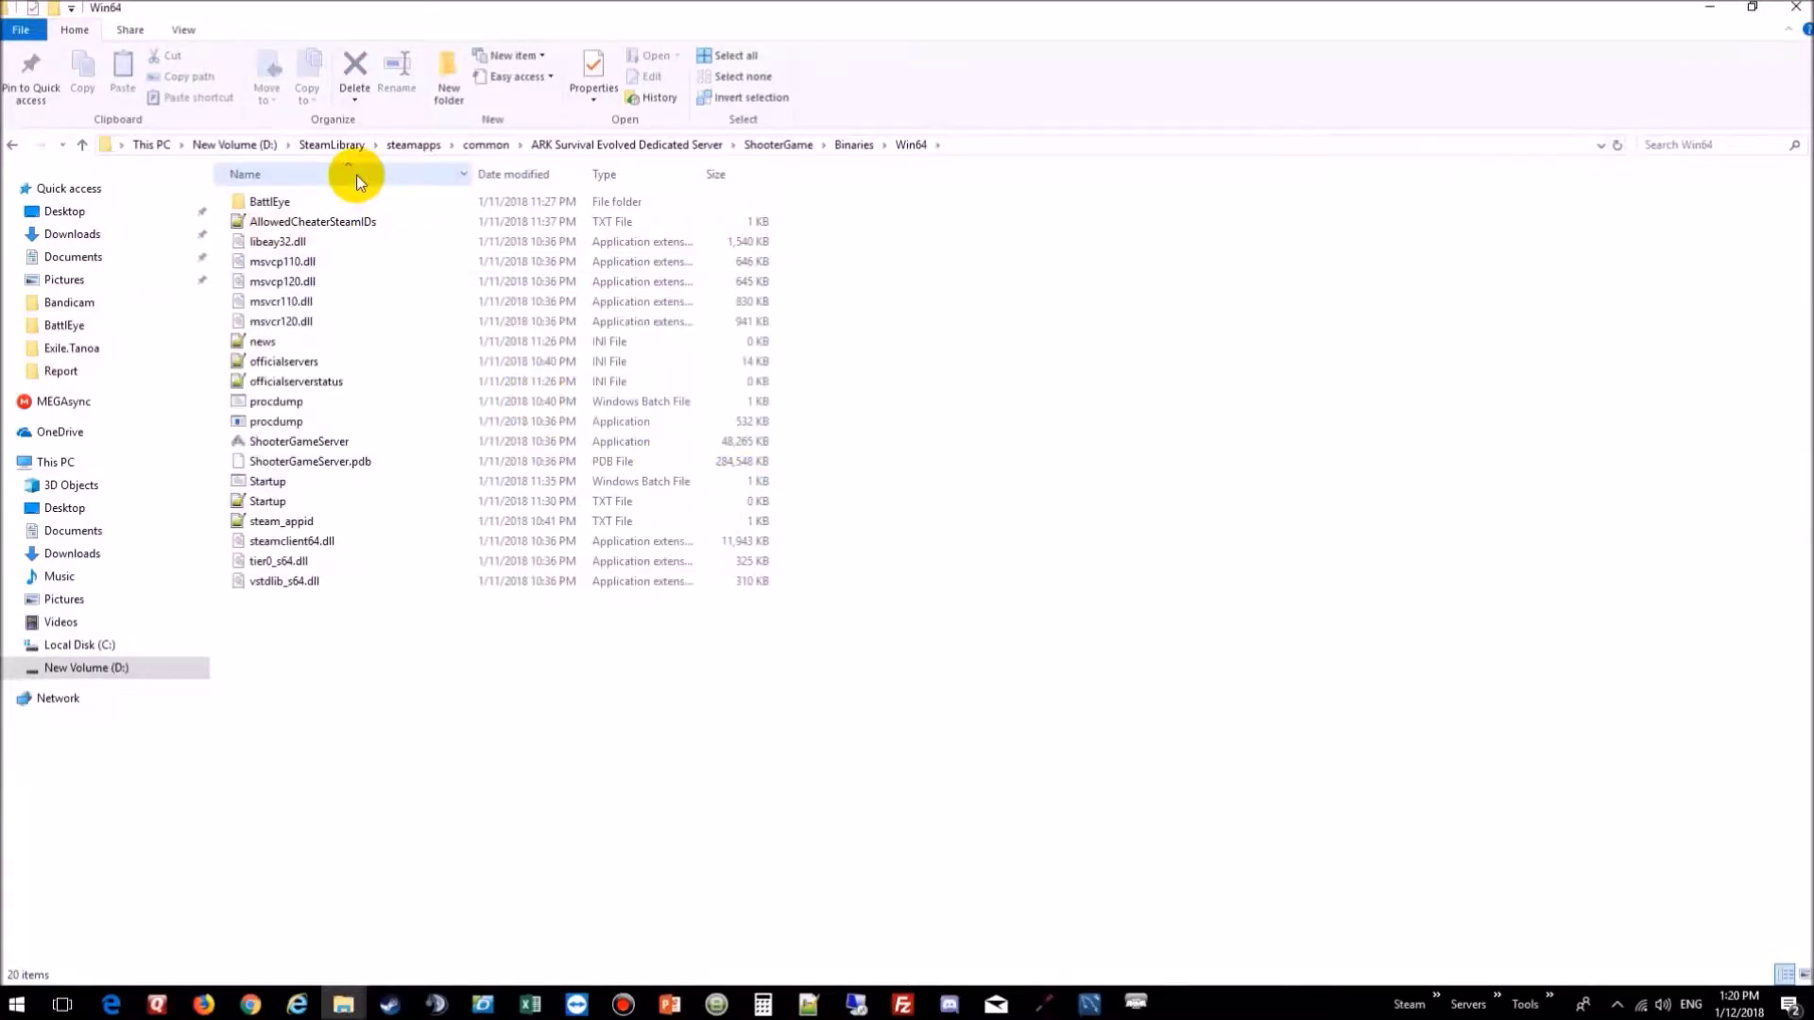
Step: Delete the empty Startup.txt file from Win64
left_click(265, 503)
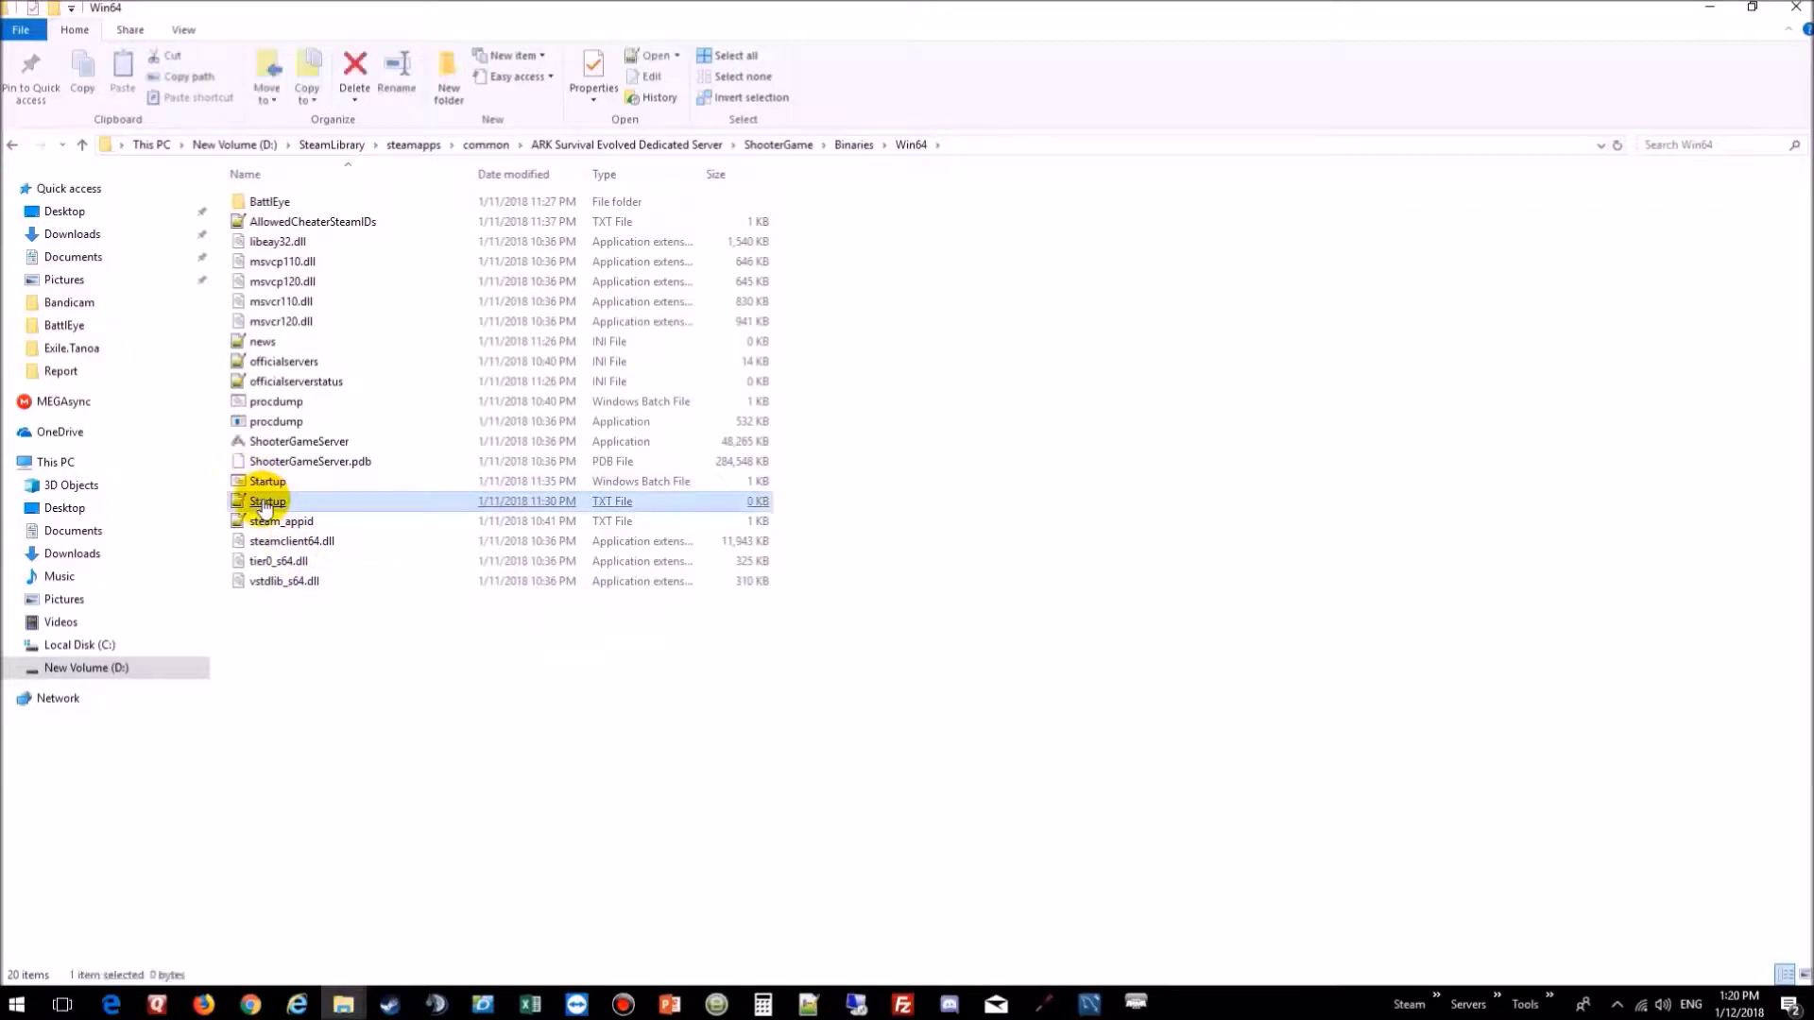
key("Up")
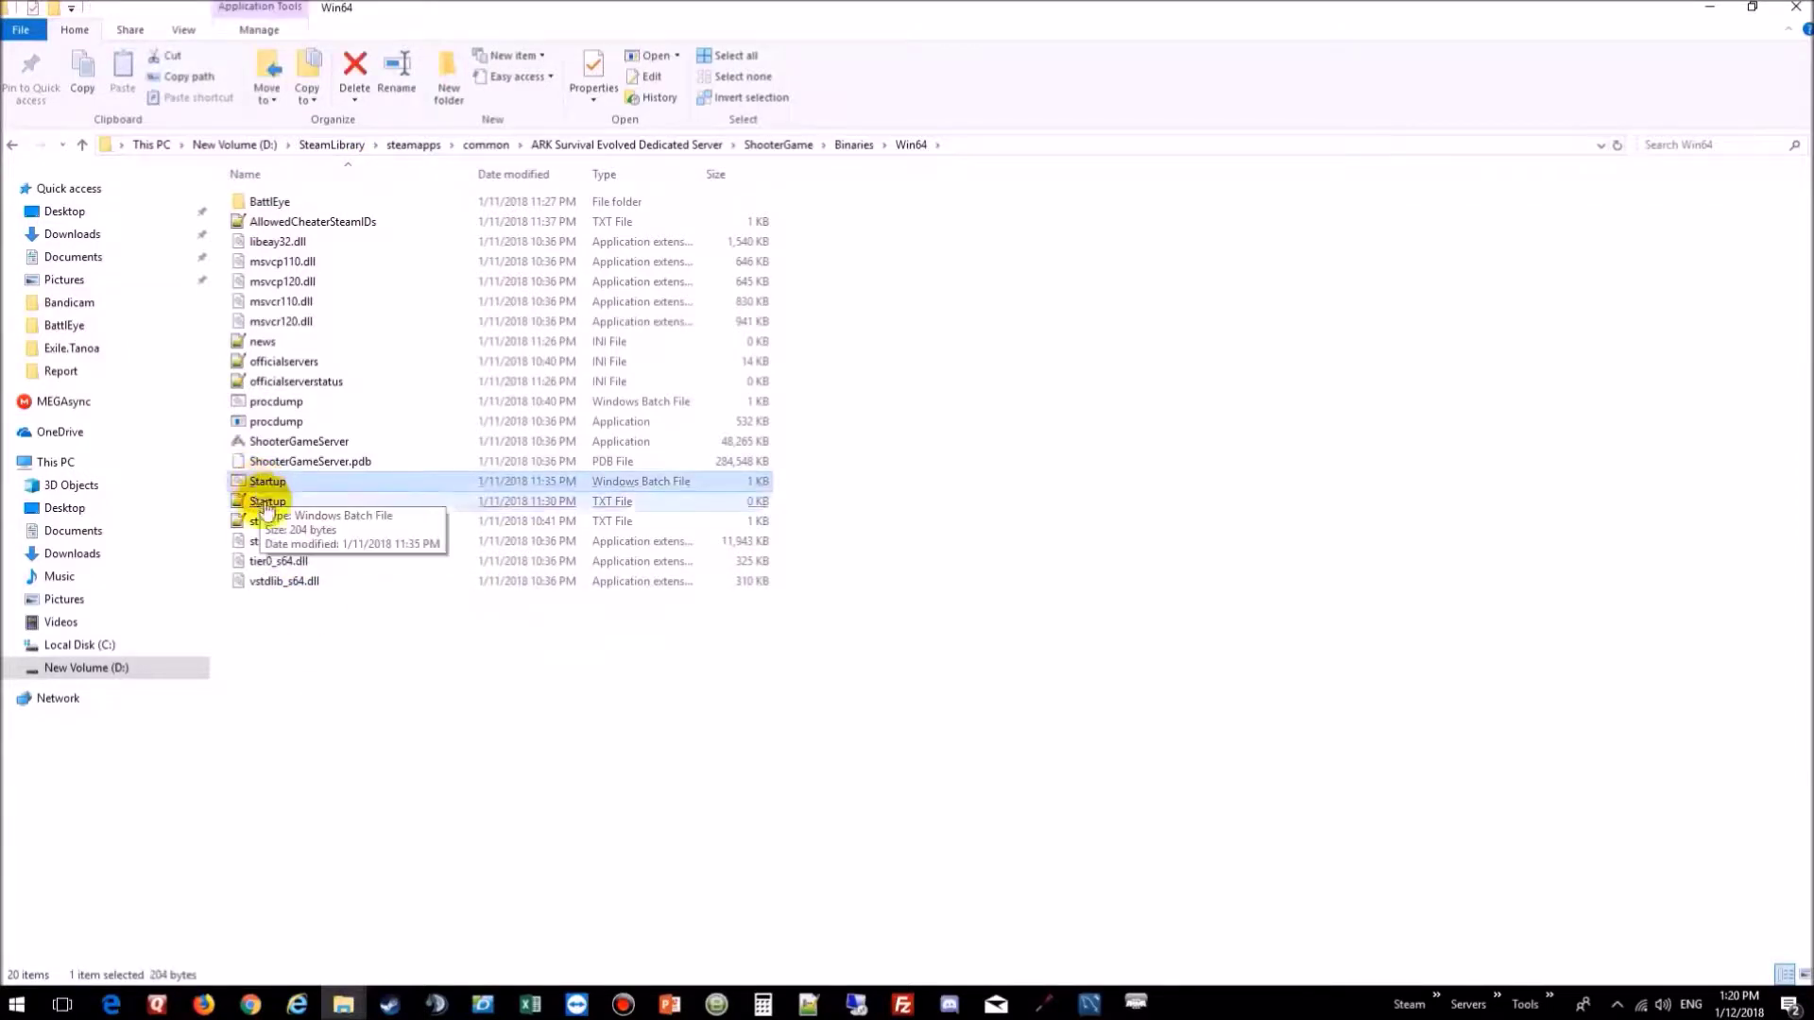
key("Down")
key("Menu")
left_click(331, 830)
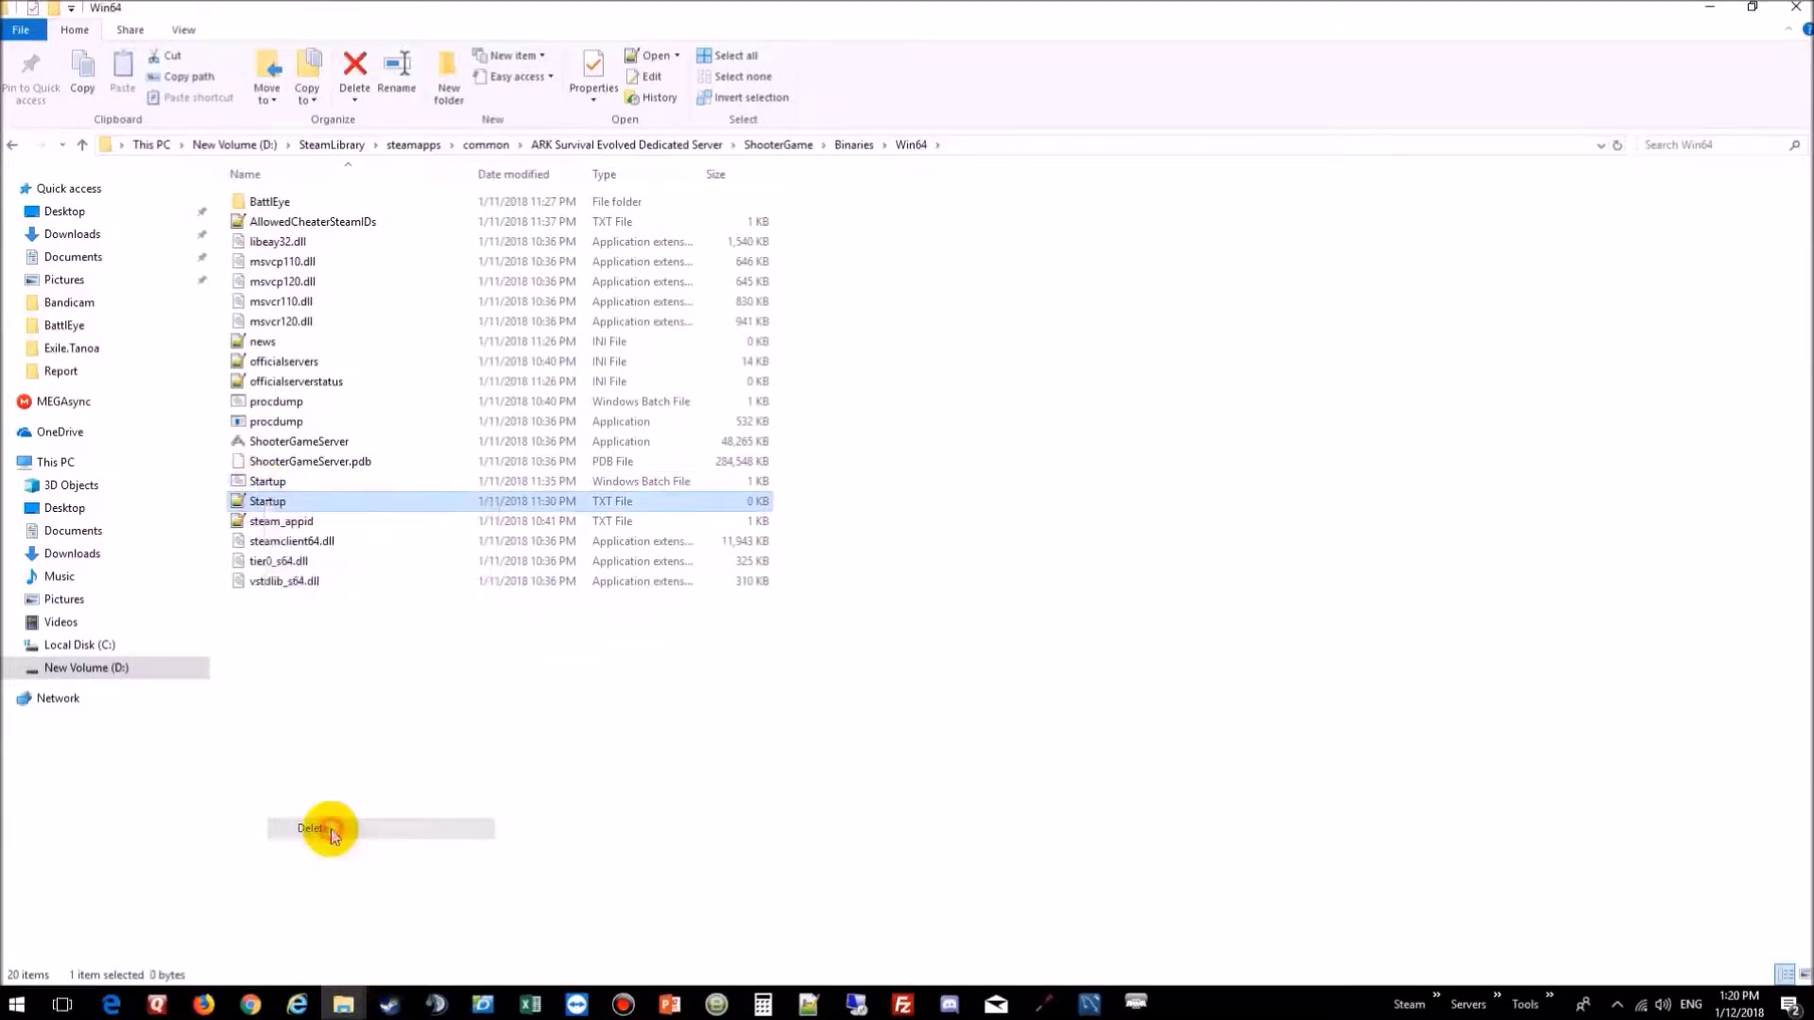
left_click(269, 486)
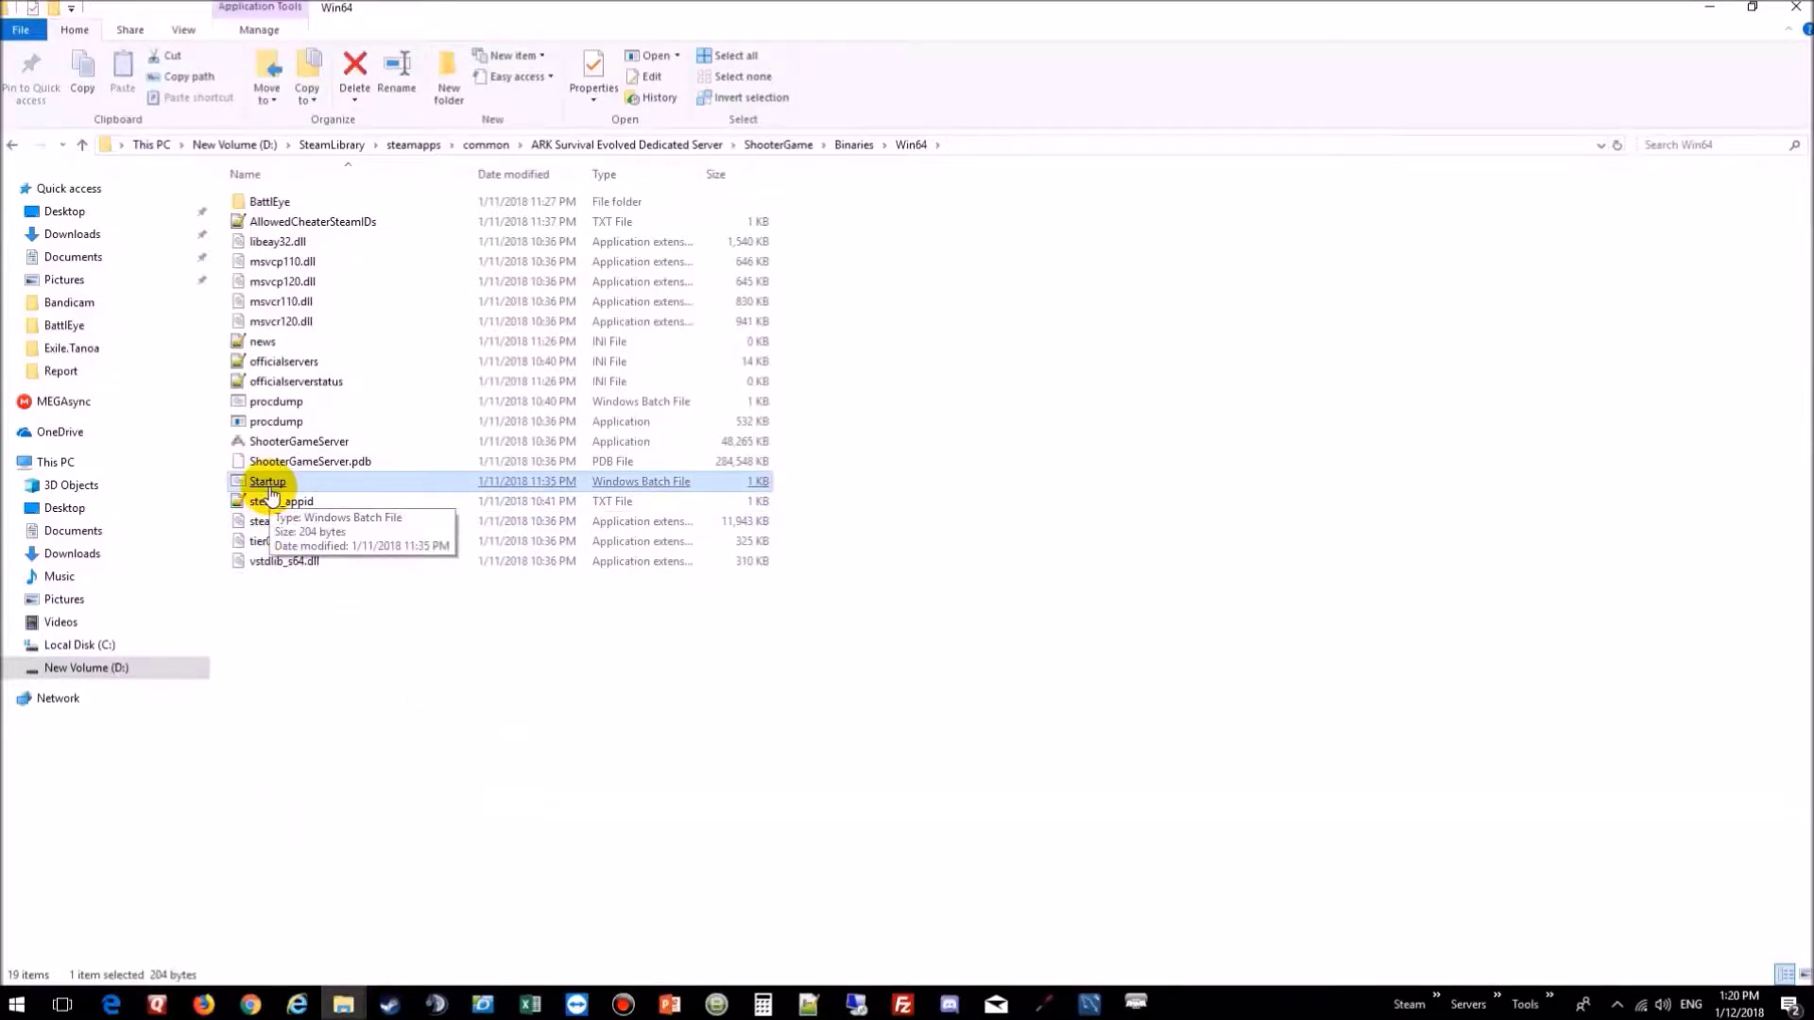
Step: Run Startup.bat to launch ShooterGameServer.exe on TheIsland in a command window
double_click(269, 201)
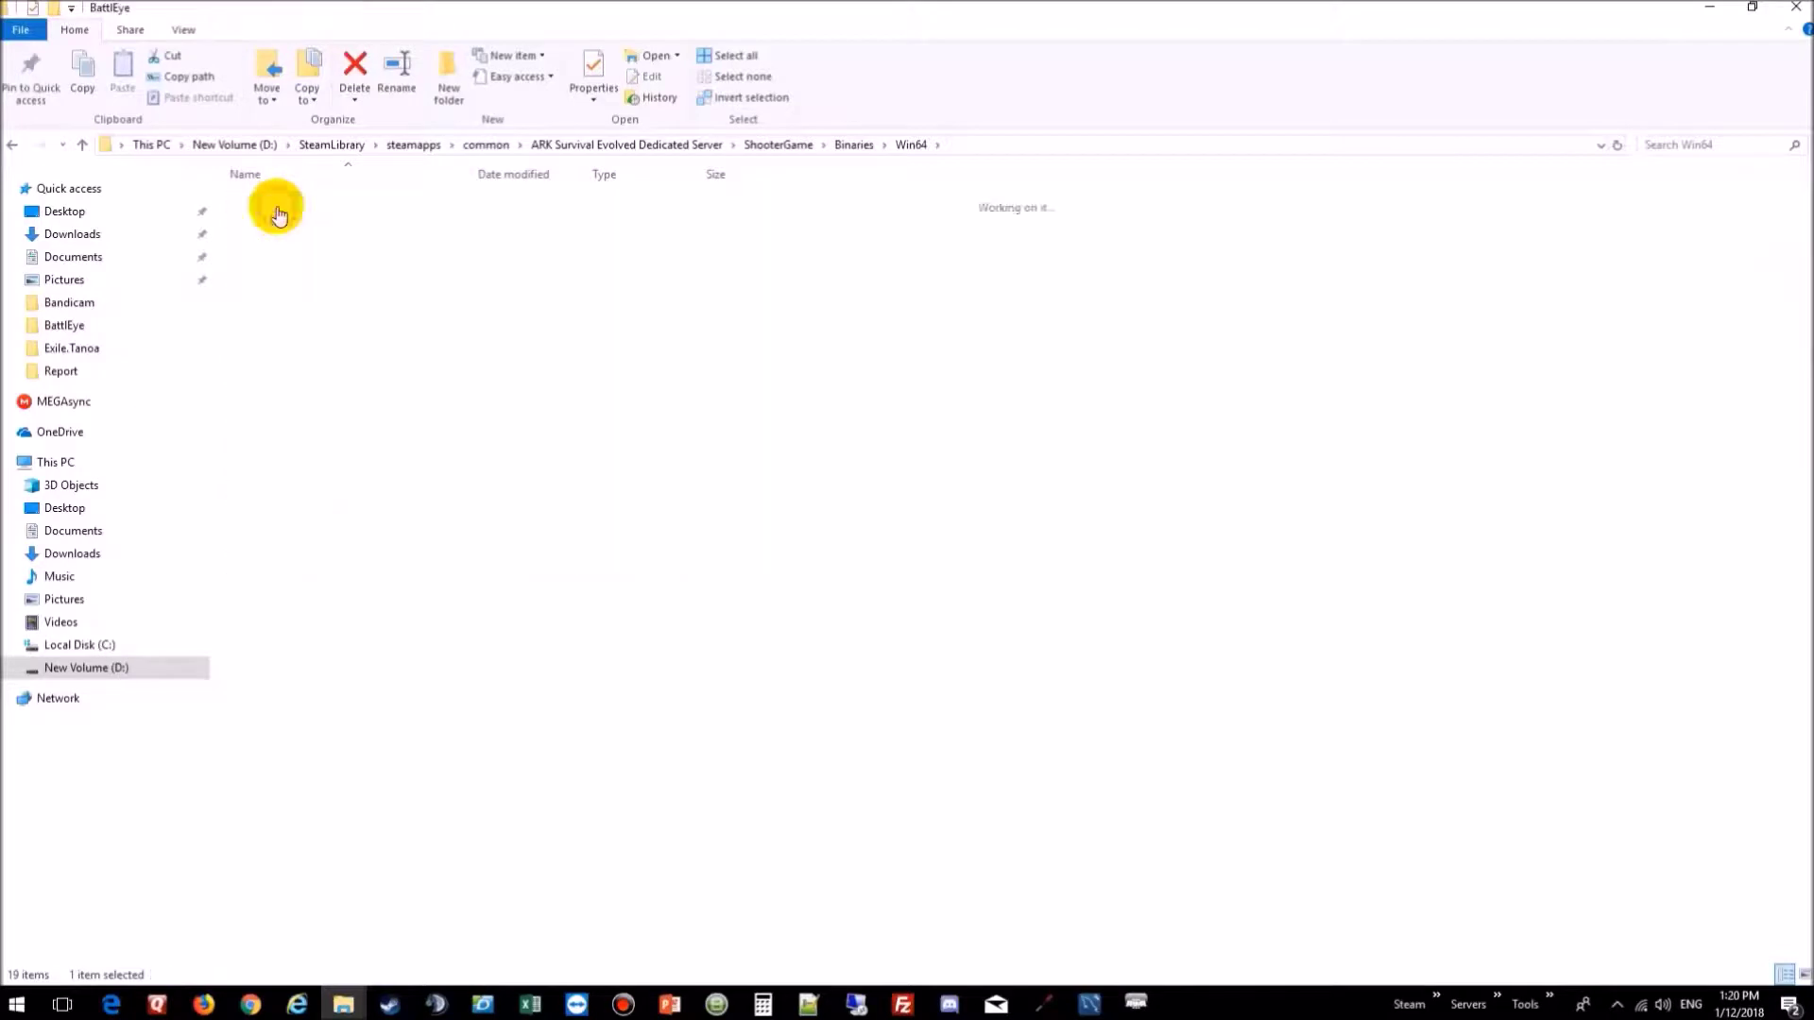
left_click(19, 146)
left_click(254, 481)
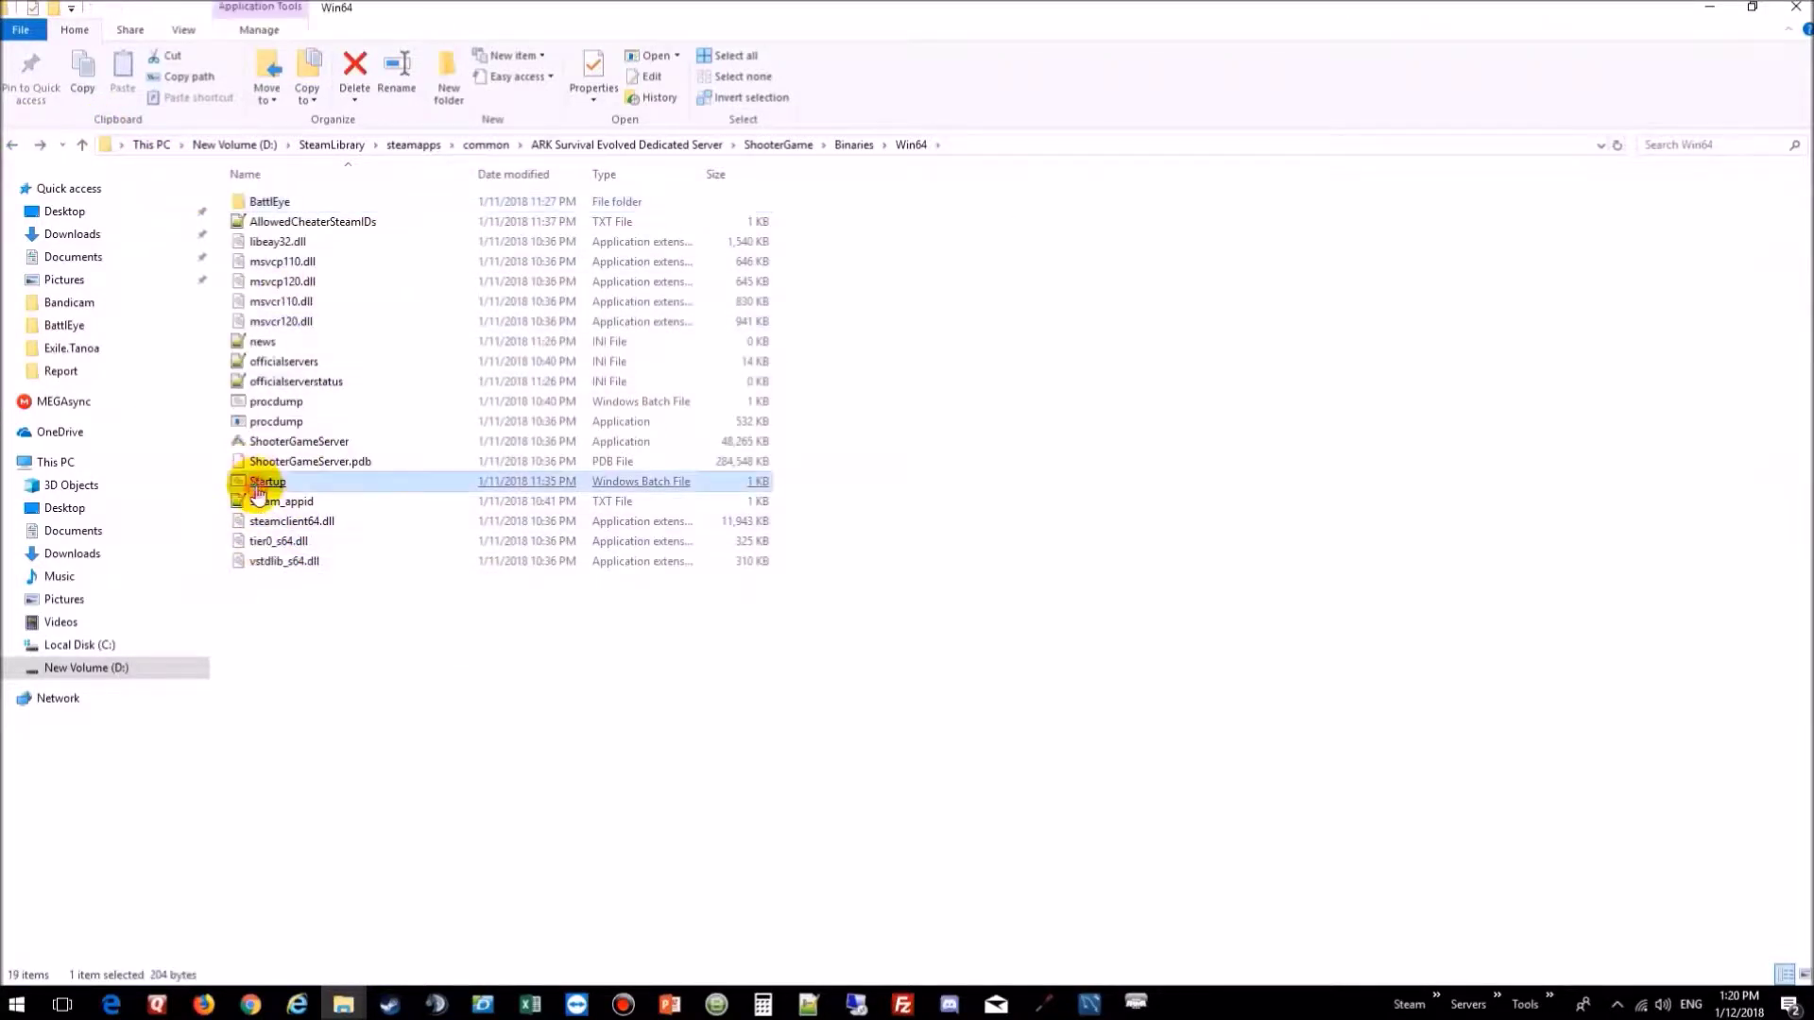
key("Return")
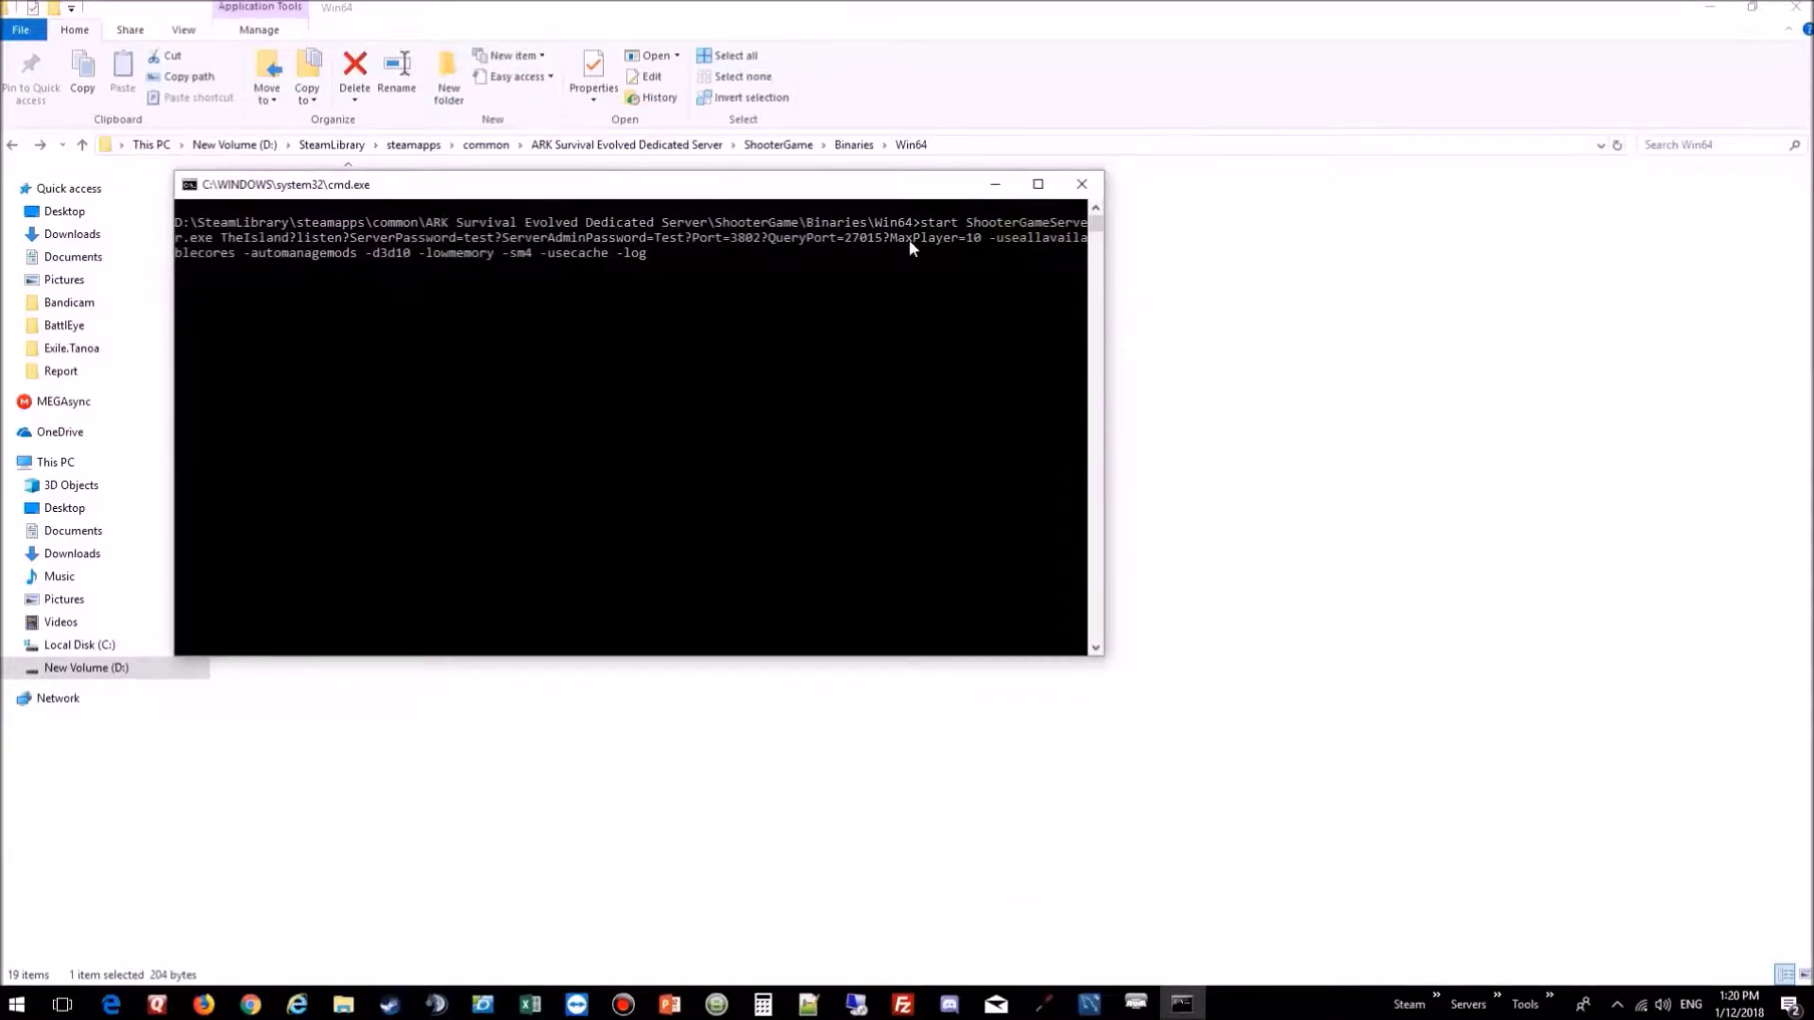
Step: Wait in the server console until 'The Gaming Junkie Show' reports it started successfully
left_click(793, 189)
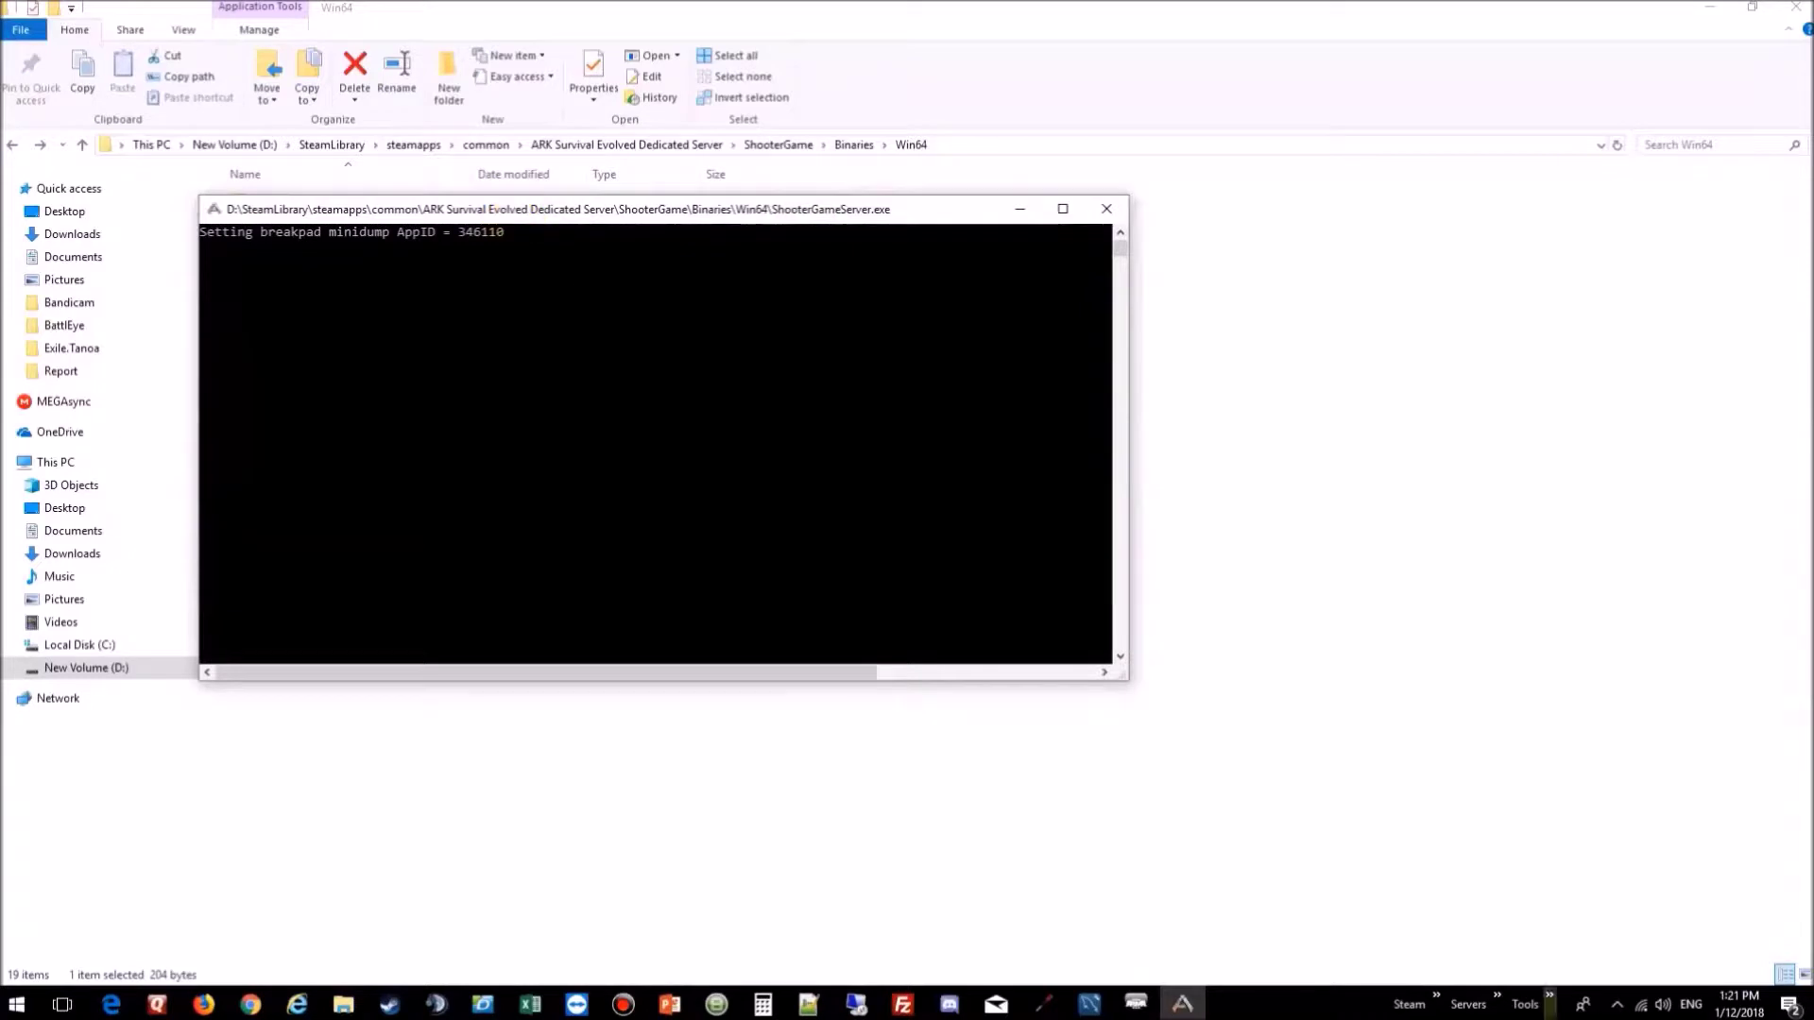
left_click(1436, 1002)
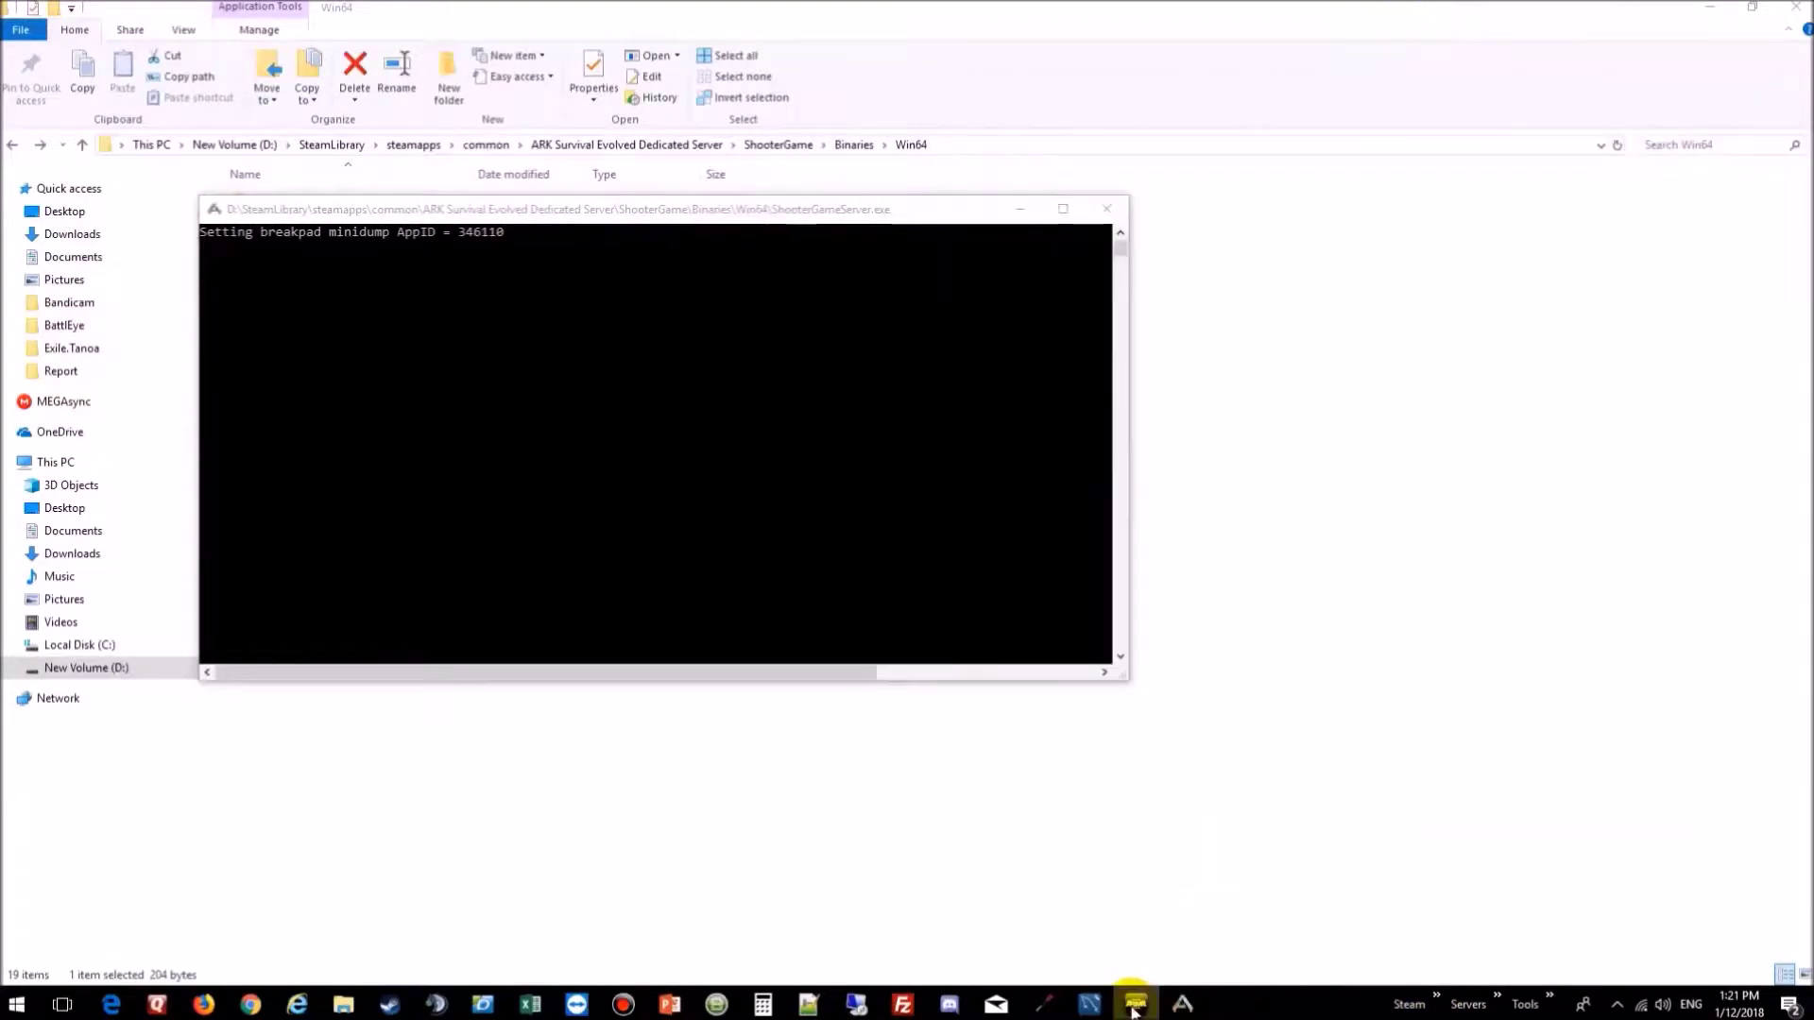
left_click(622, 208)
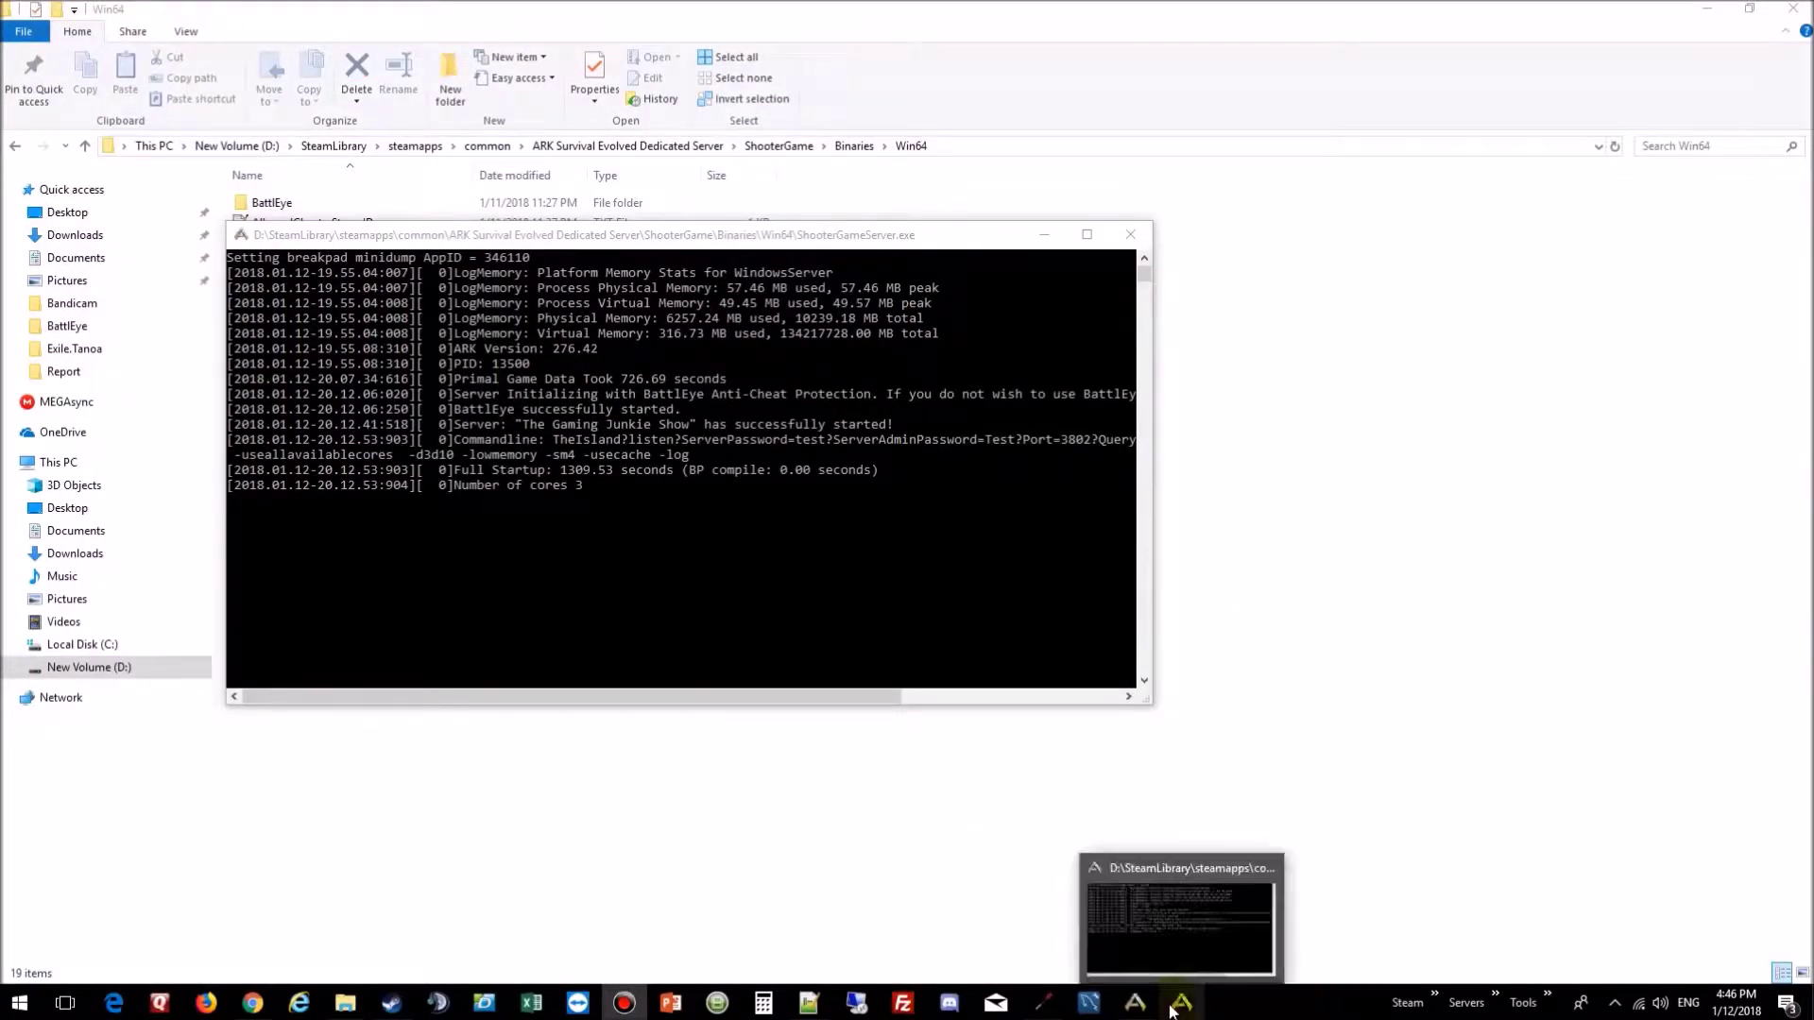
Step: Dismiss the timeout, refresh sessions, and join The Gaming Junkie Show with its server password
left_click(1139, 1005)
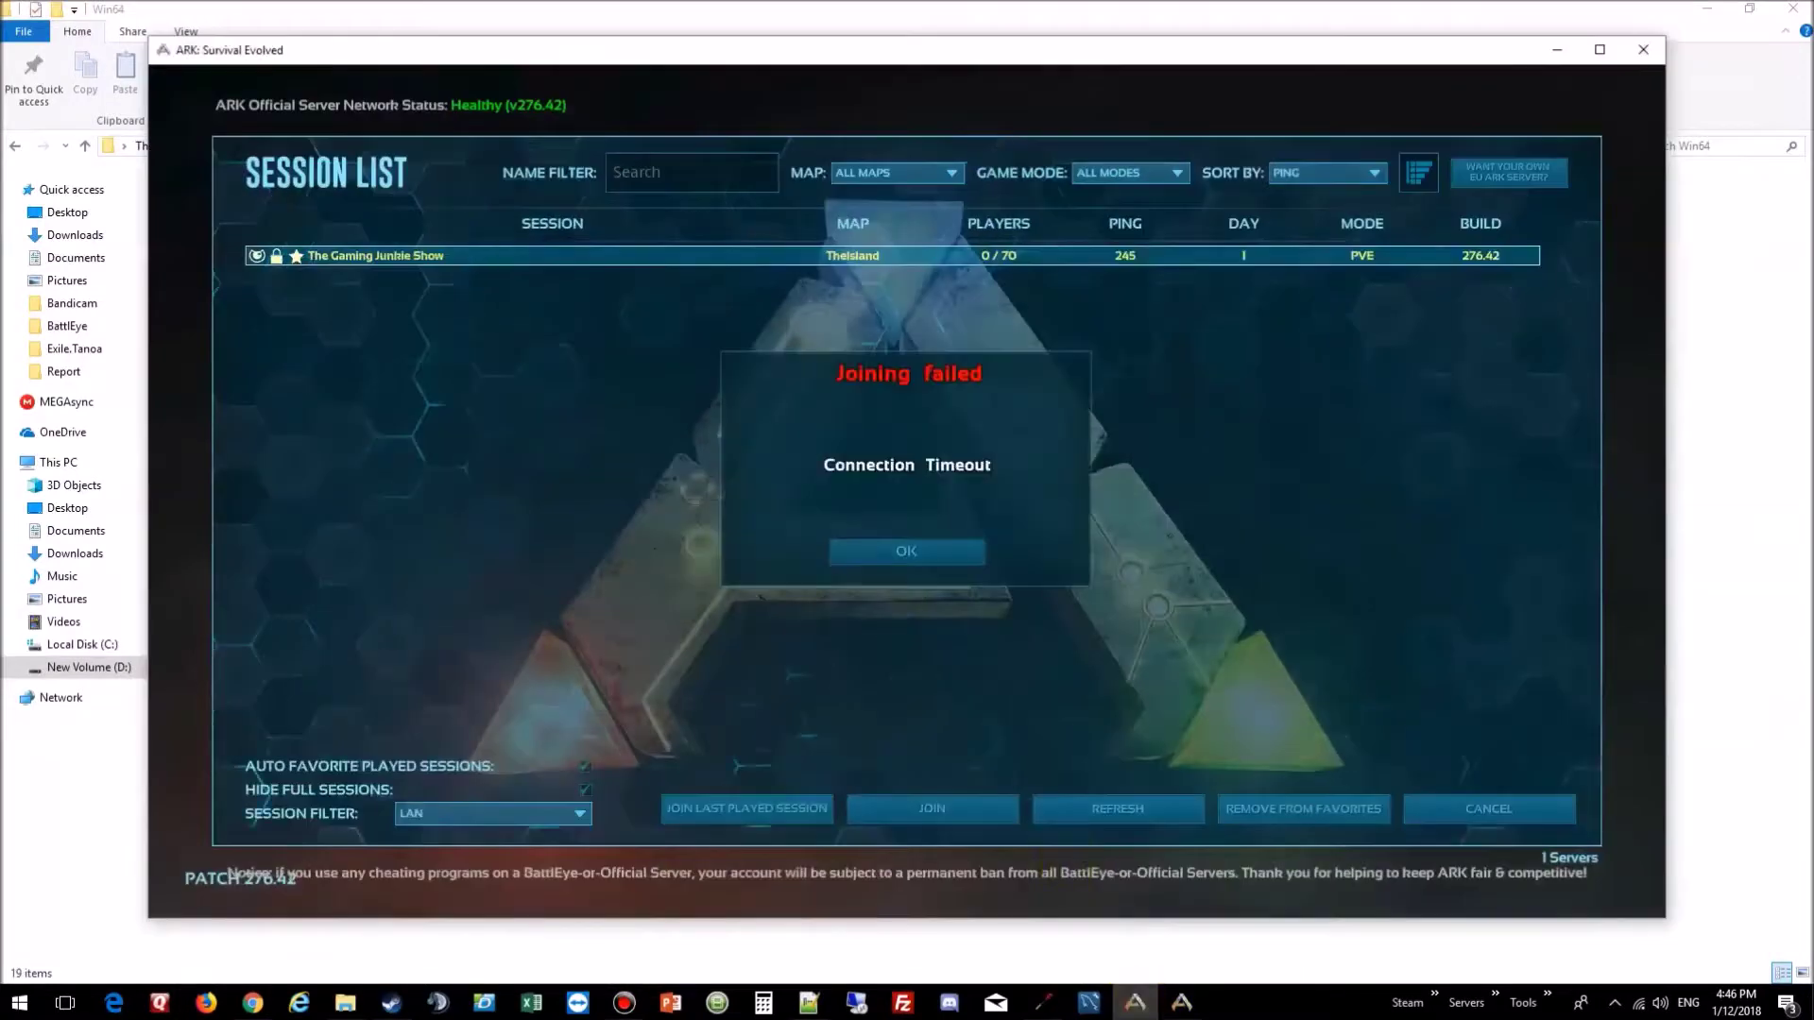
left_click(903, 552)
left_click(753, 260)
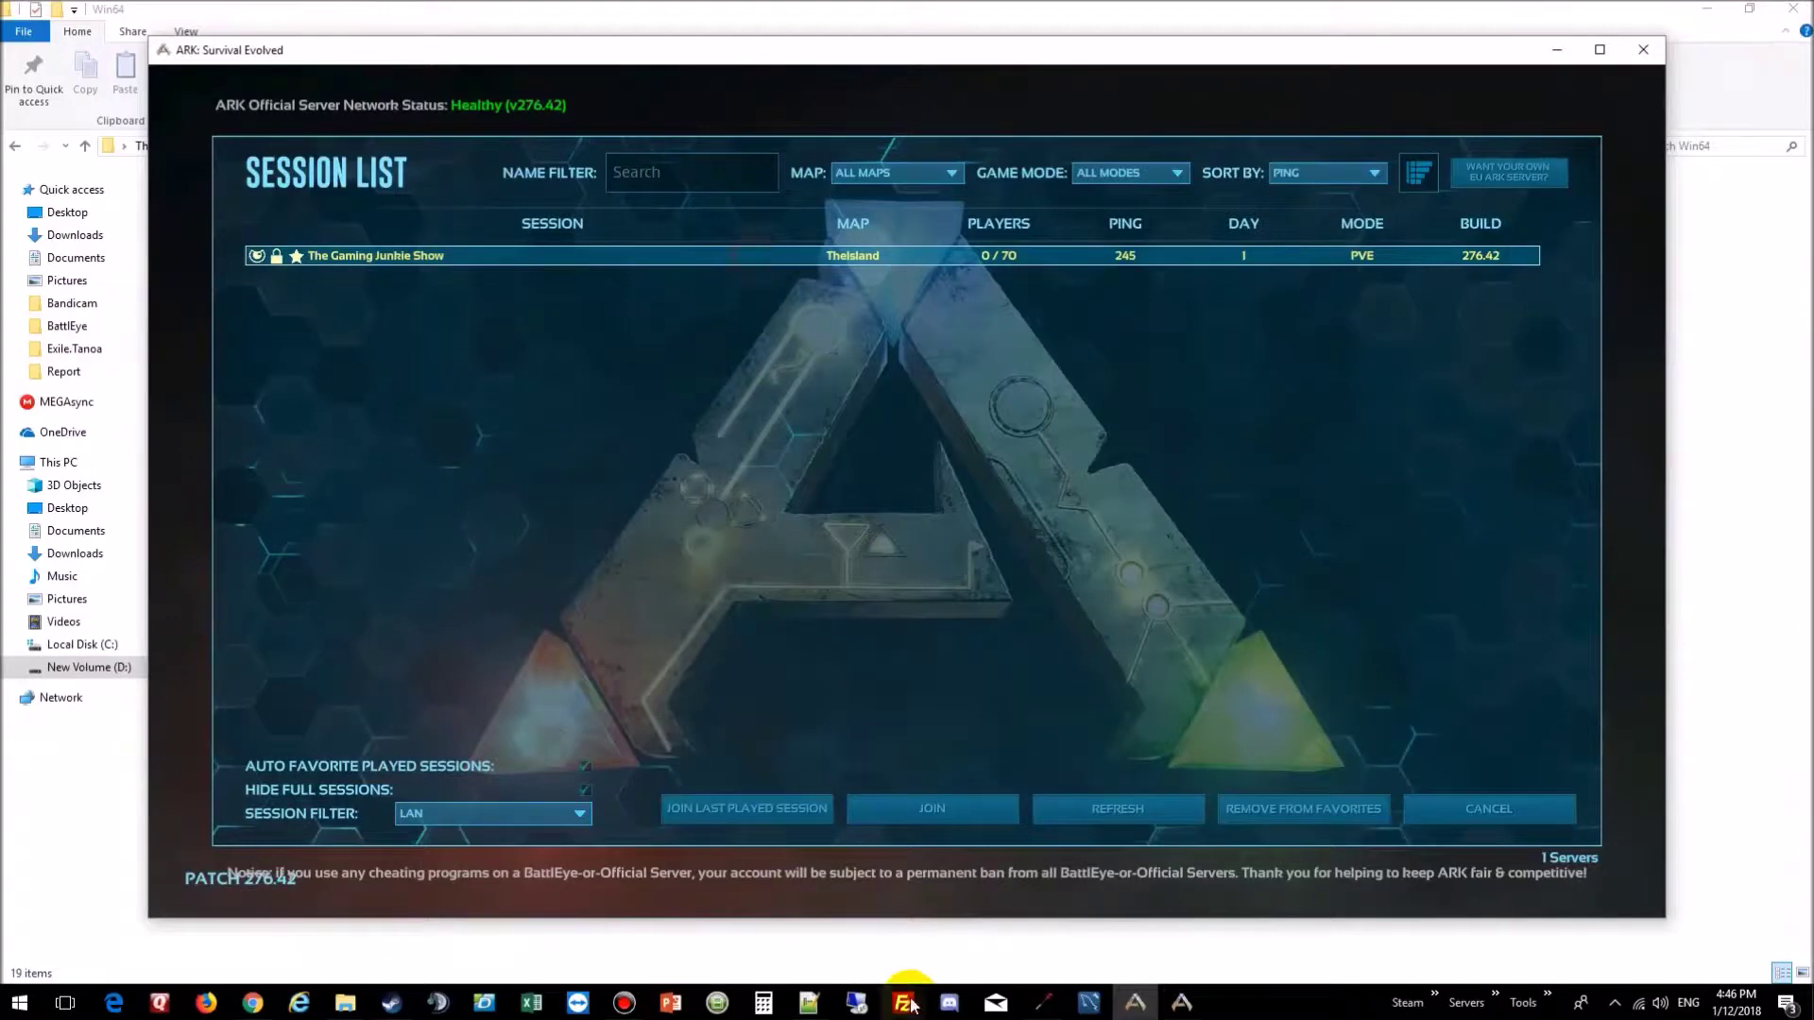
left_click(1184, 805)
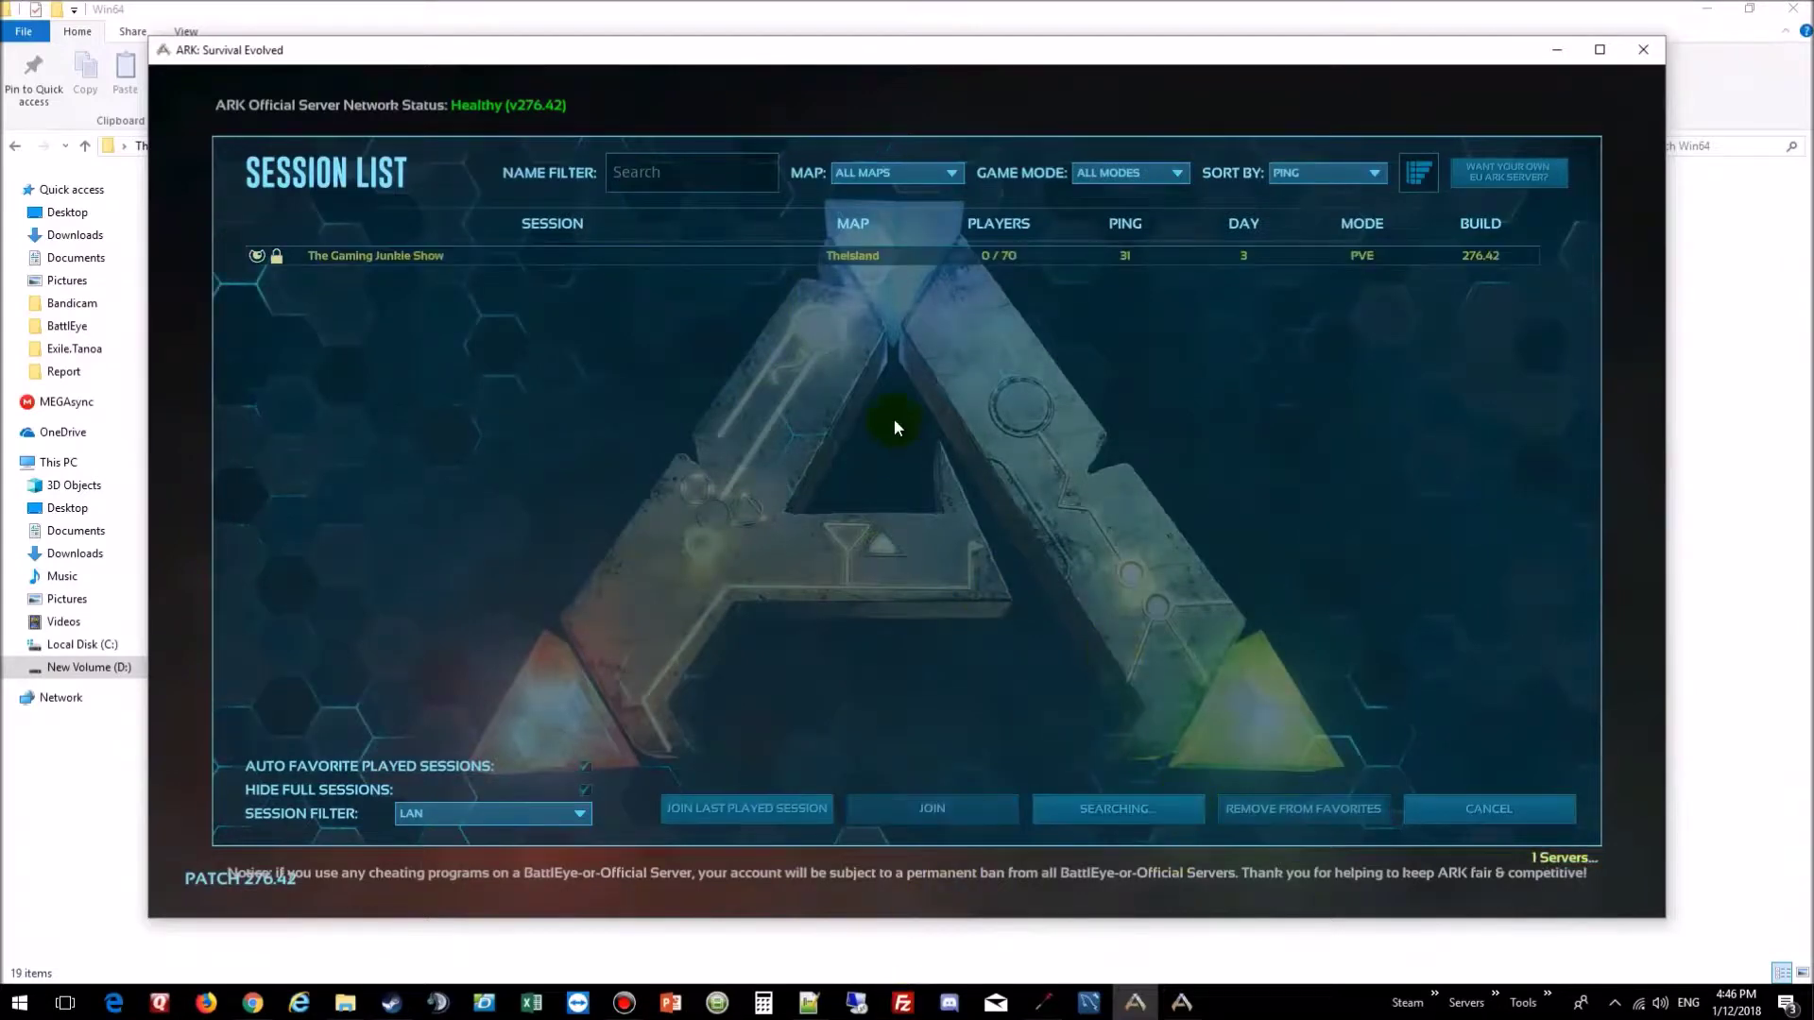
double_click(875, 253)
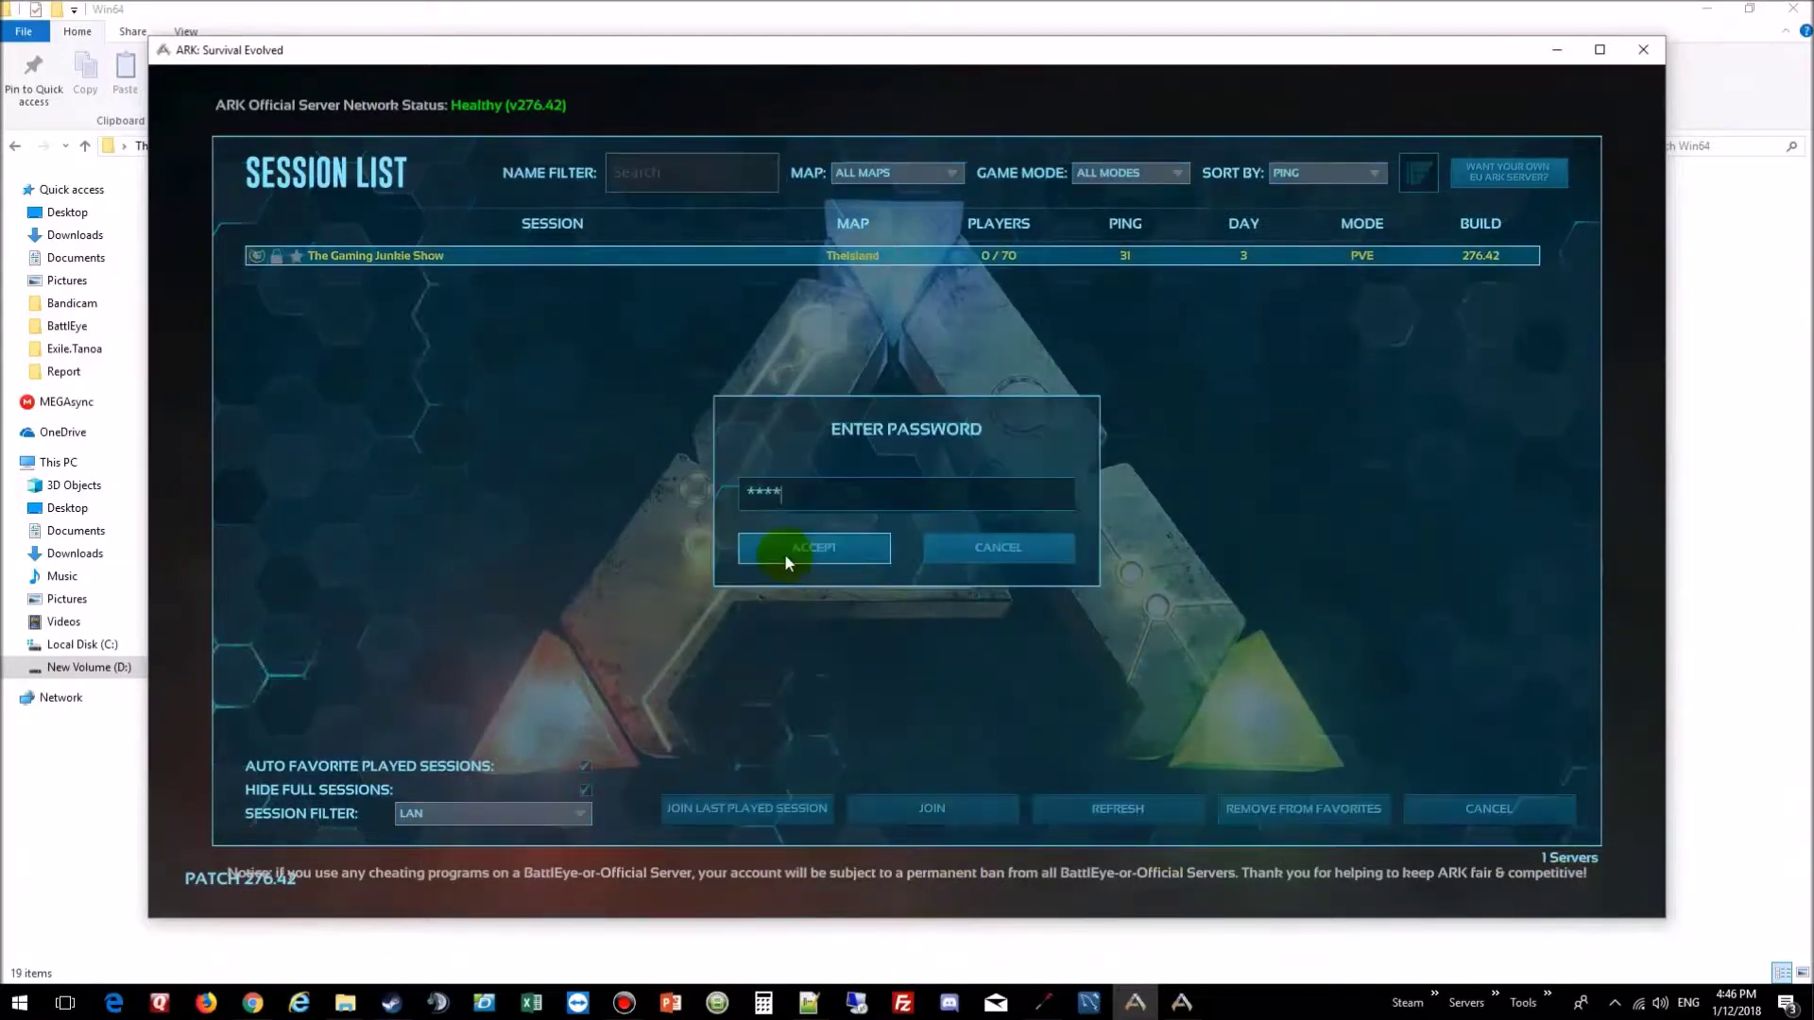
left_click(784, 554)
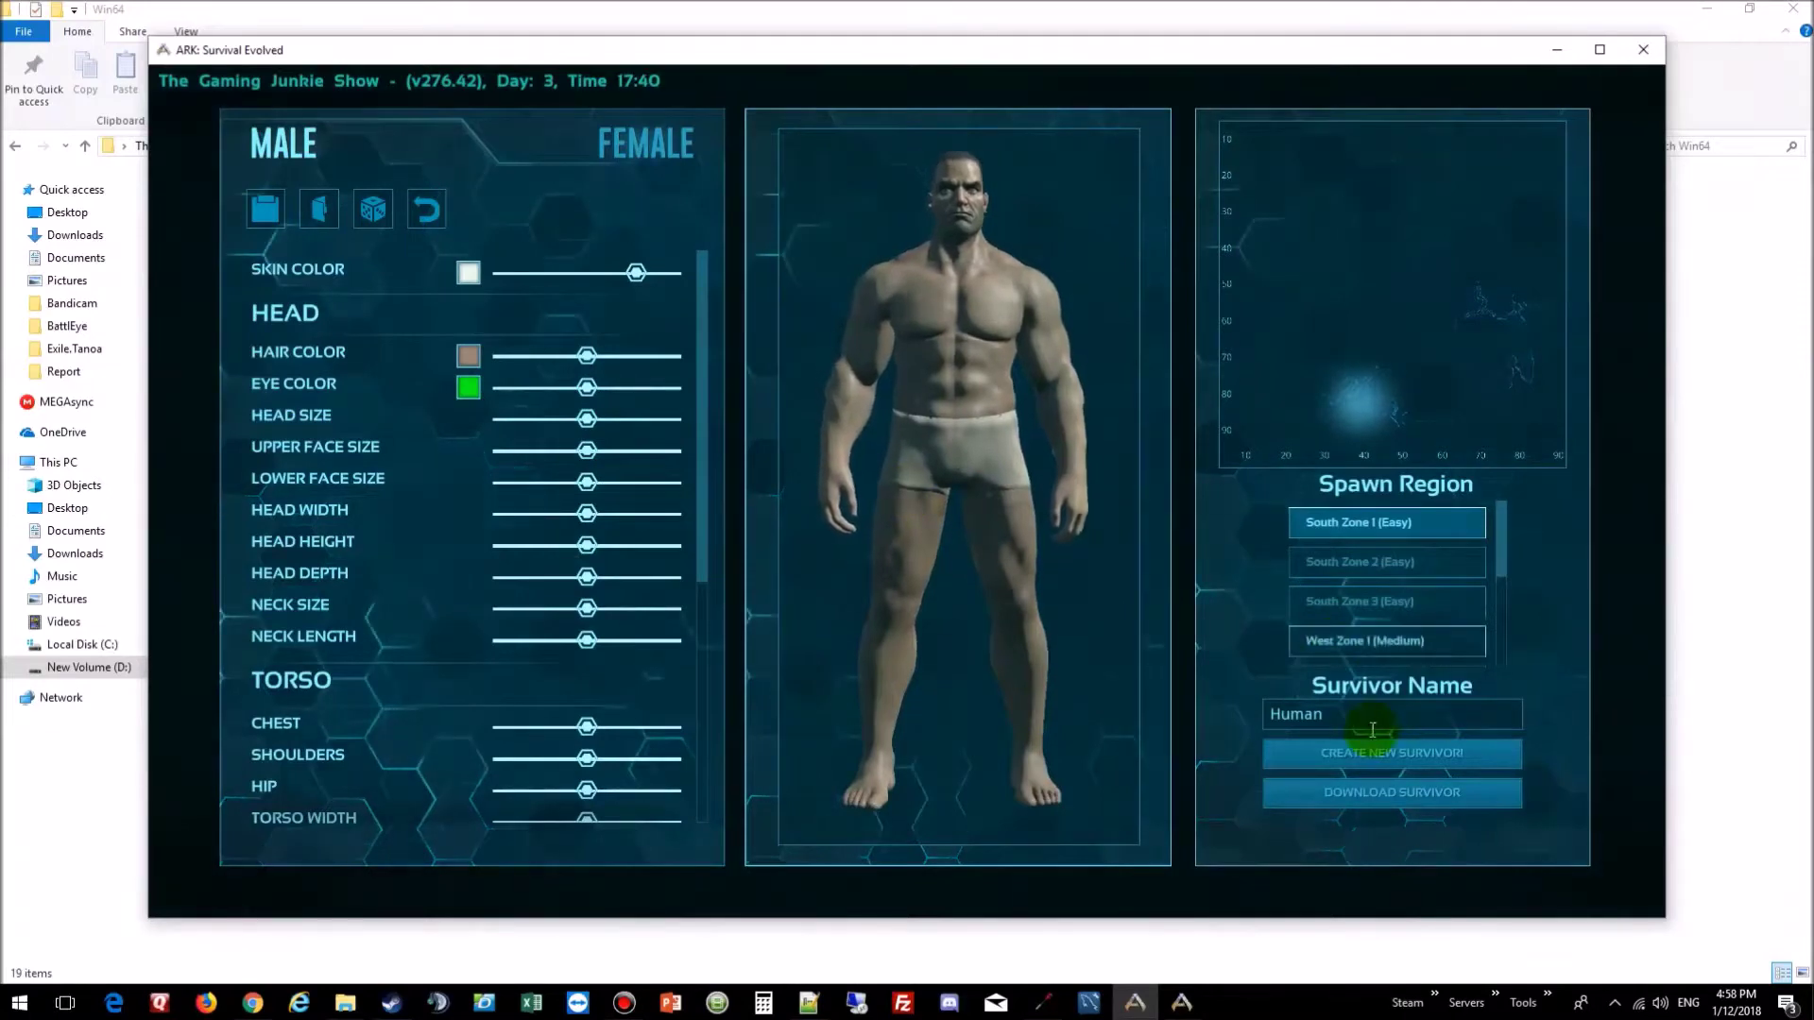
Step: Name the survivor 'The Gaming Junkie Show' and create it to spawn on the beach
key("ctrl+a")
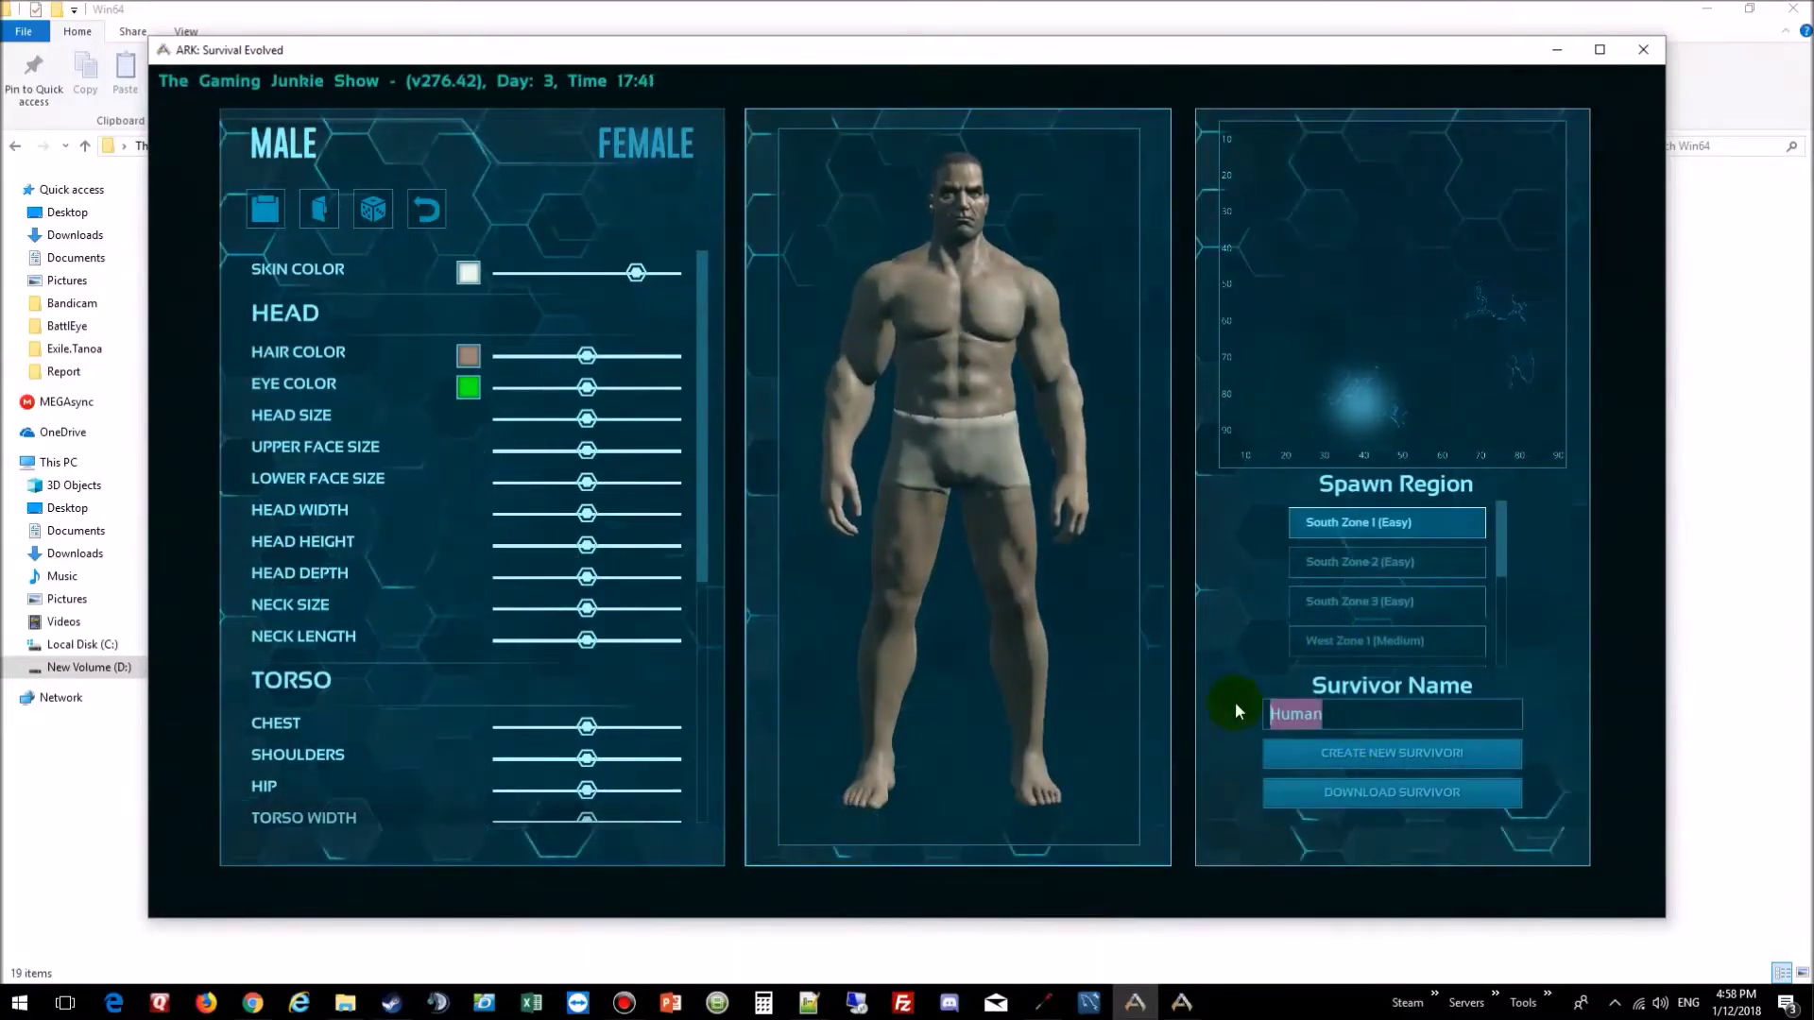
type("The Gami")
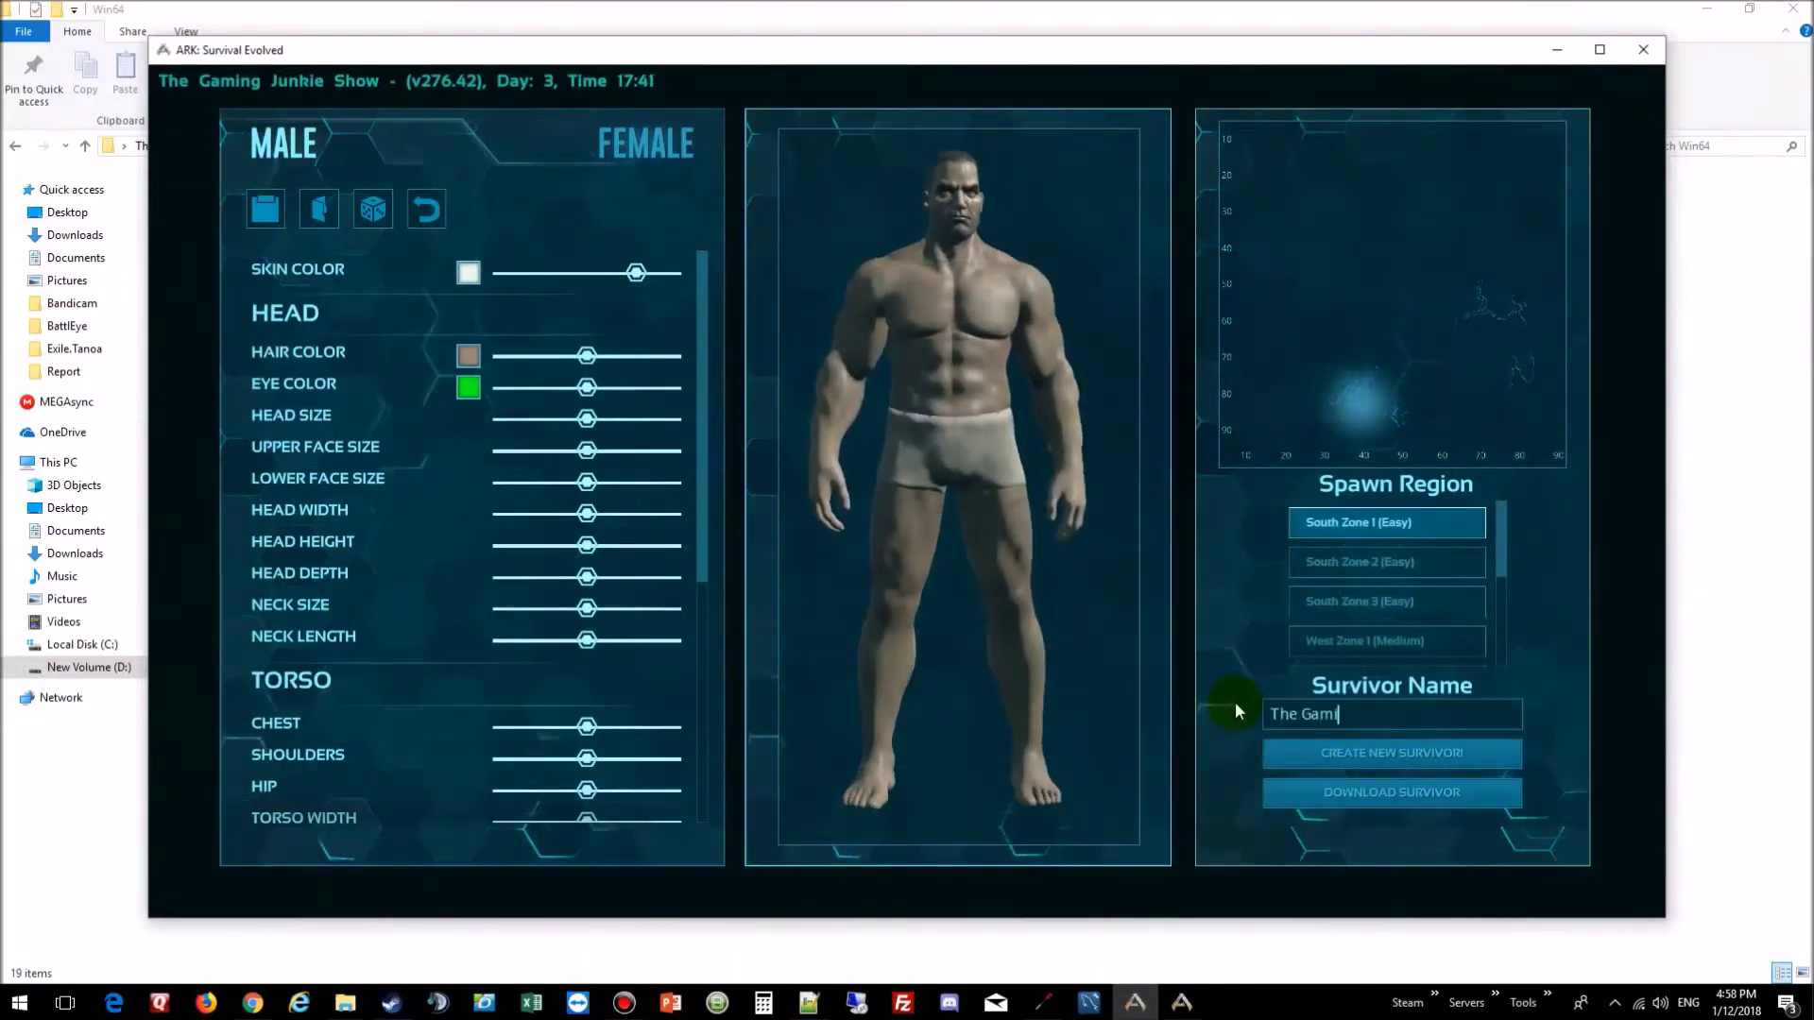
type("ng Junkie")
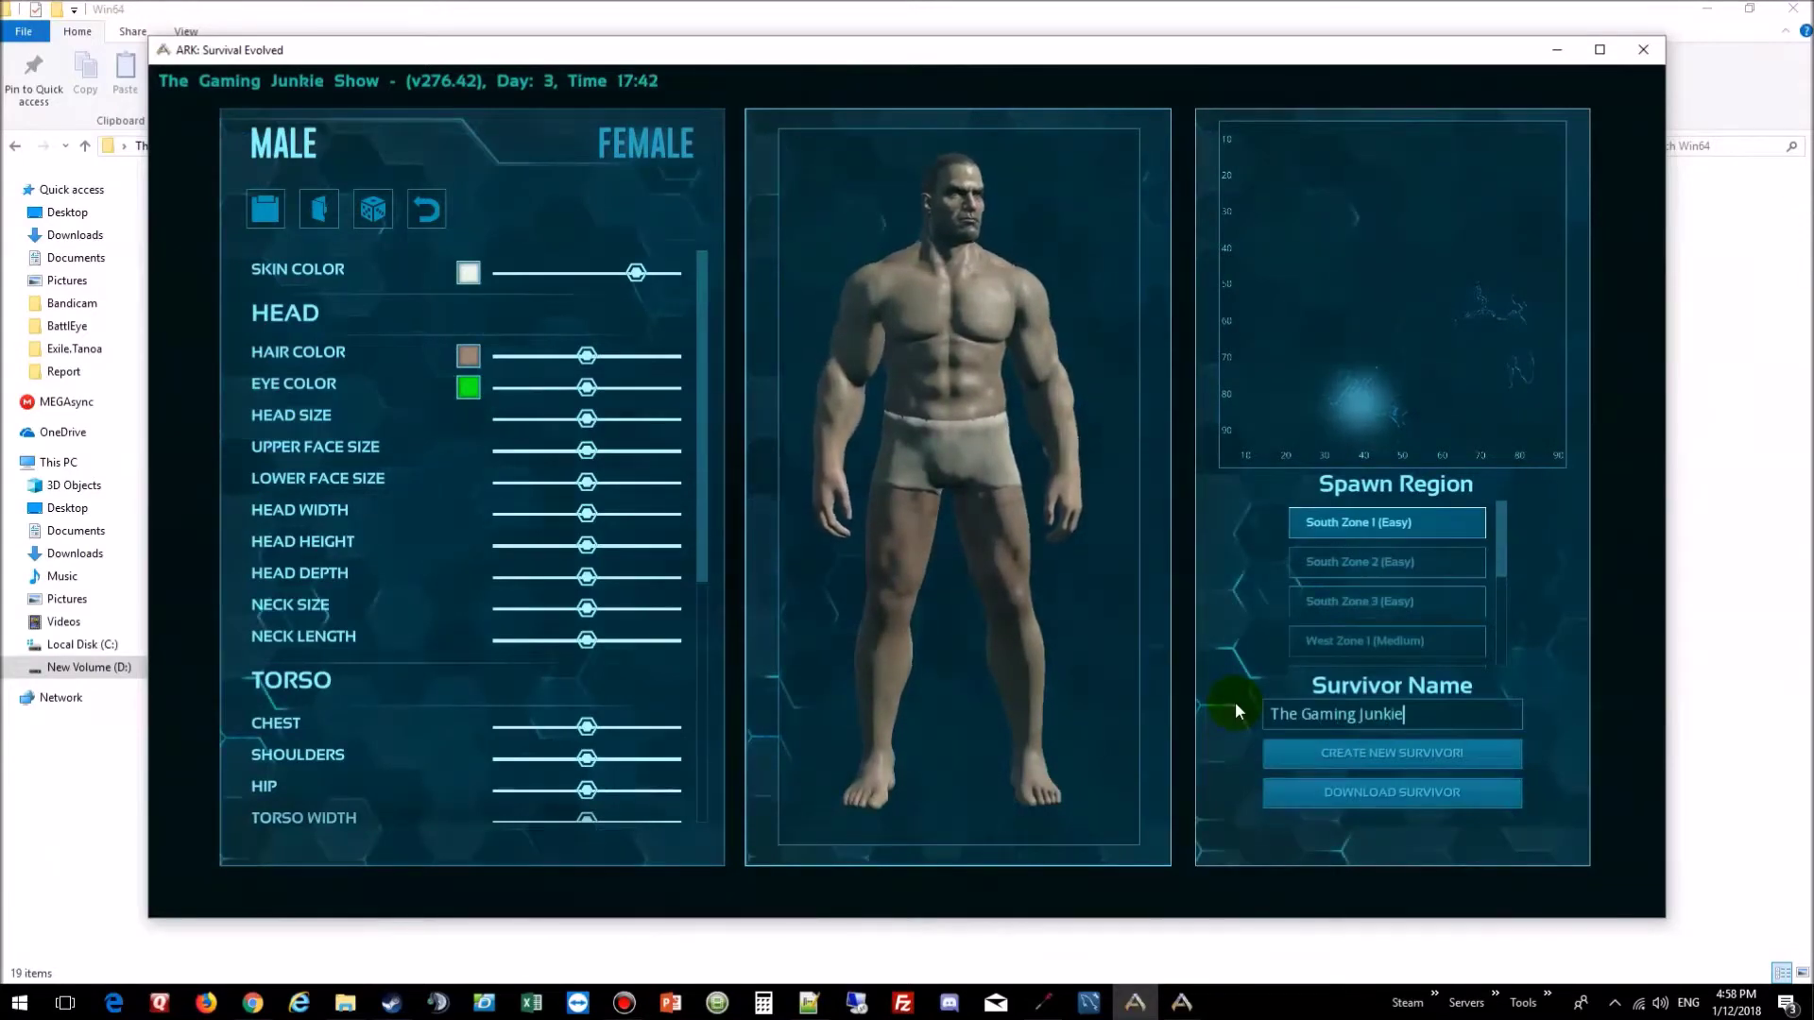
type(" S")
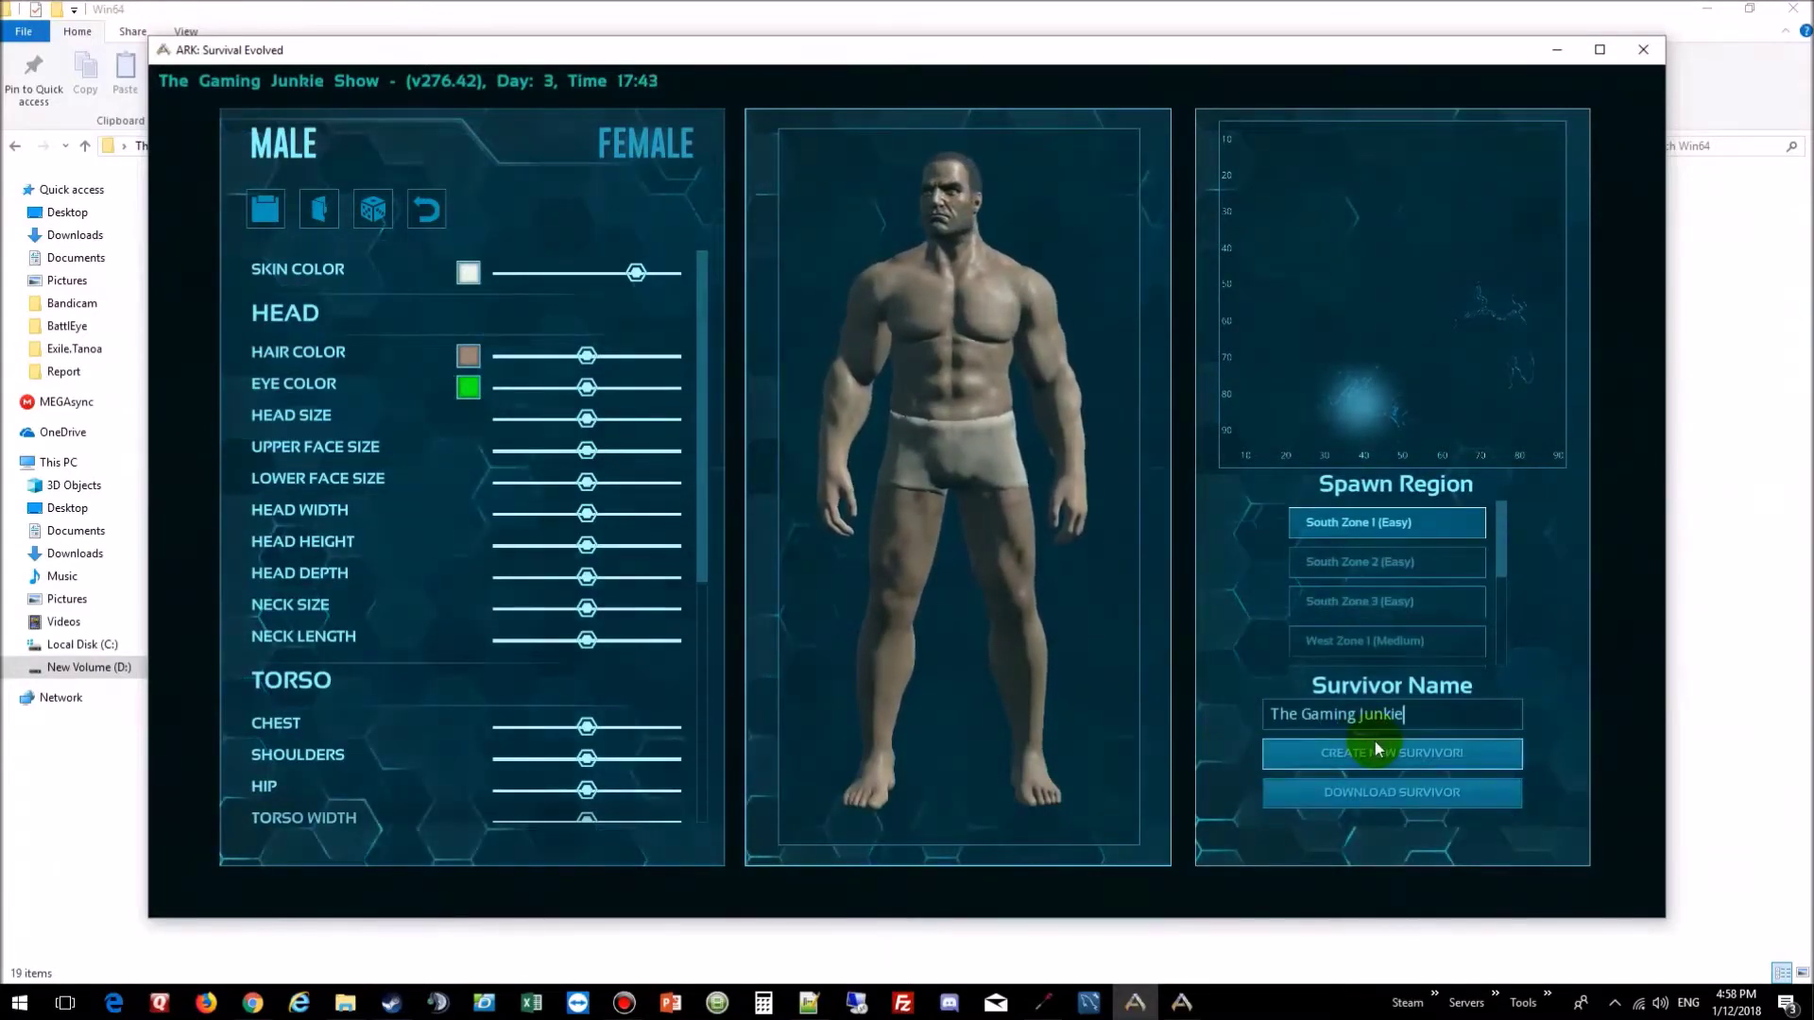
type("how")
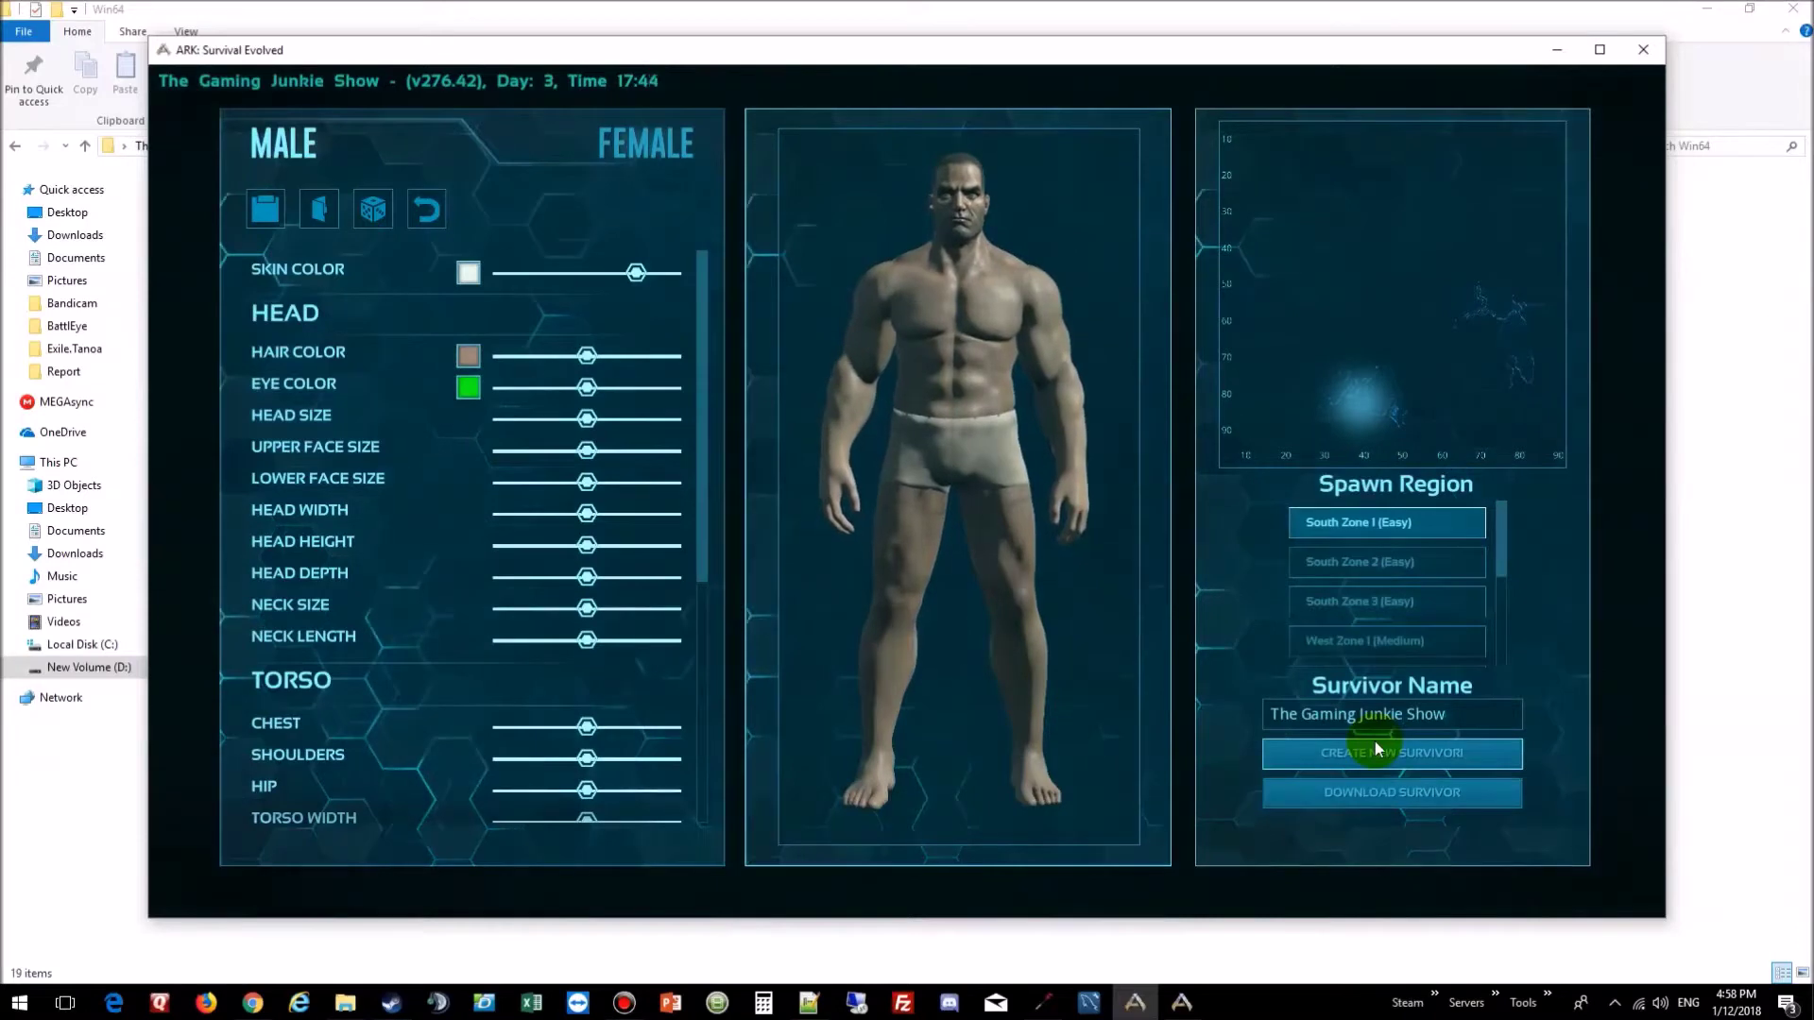
left_click(1391, 754)
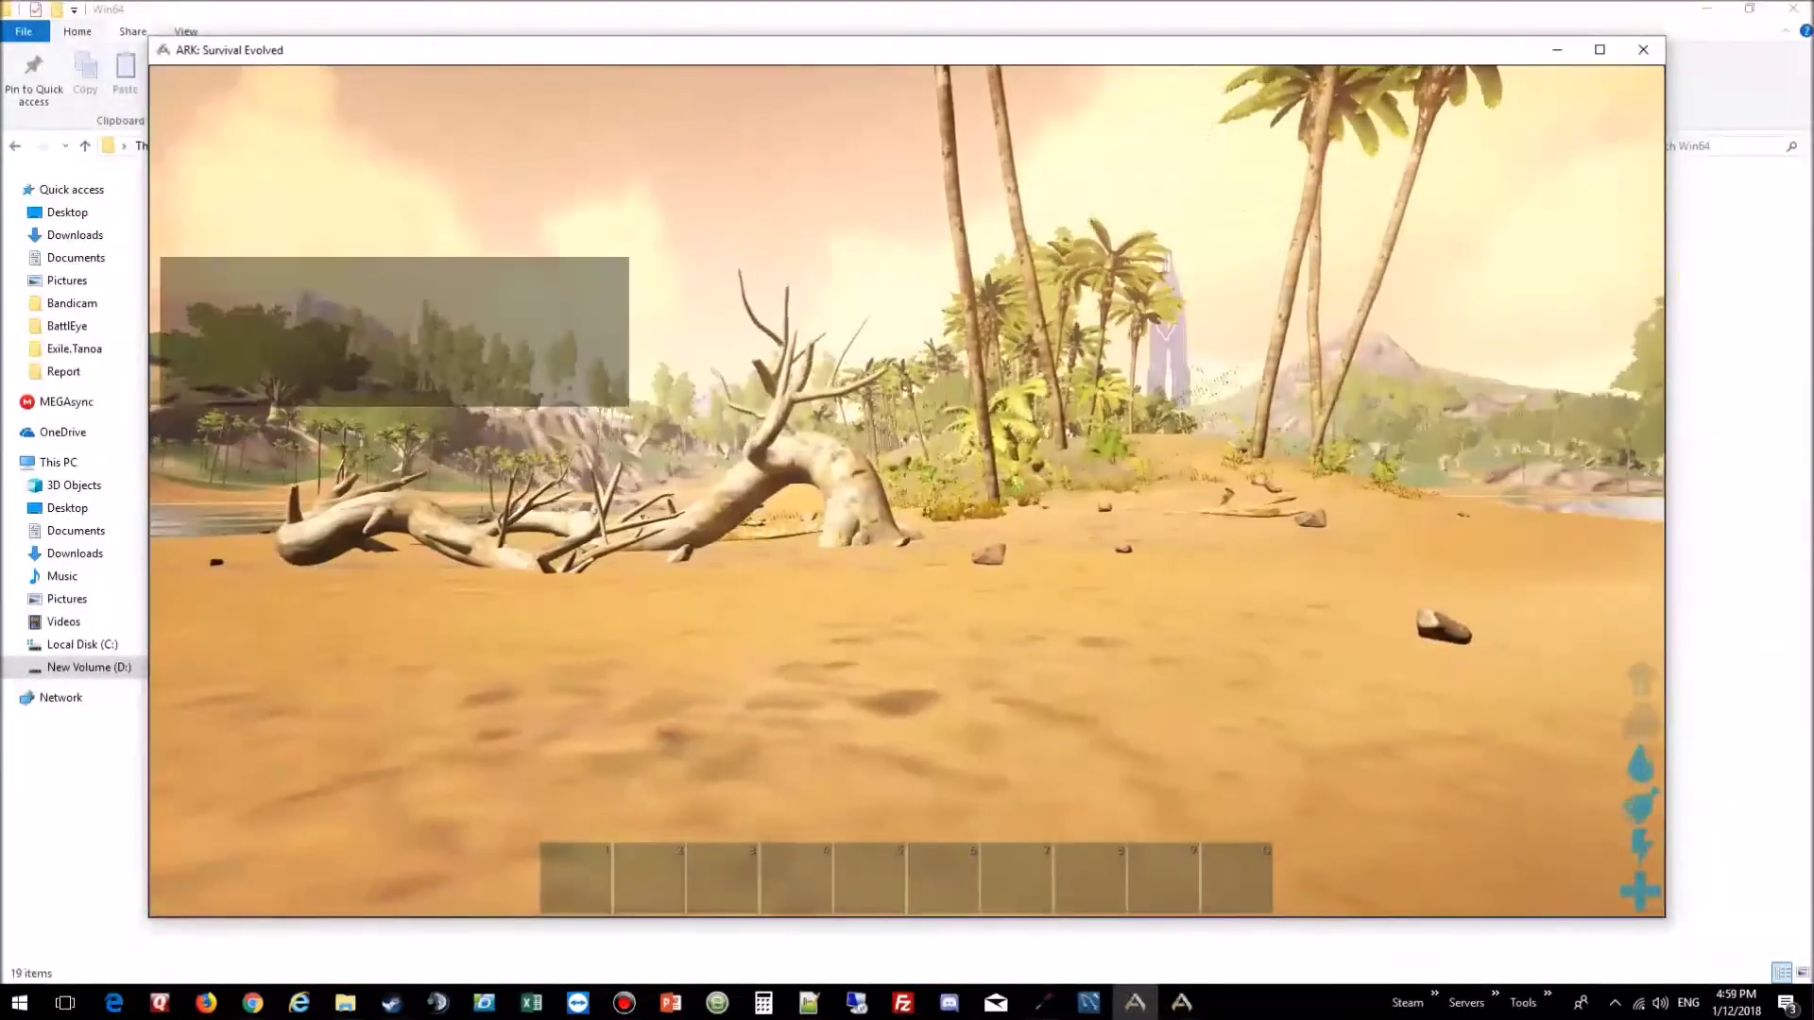
Step: Resume from the pause menu and check the survivor's inventory
key("Escape")
left_click(924, 286)
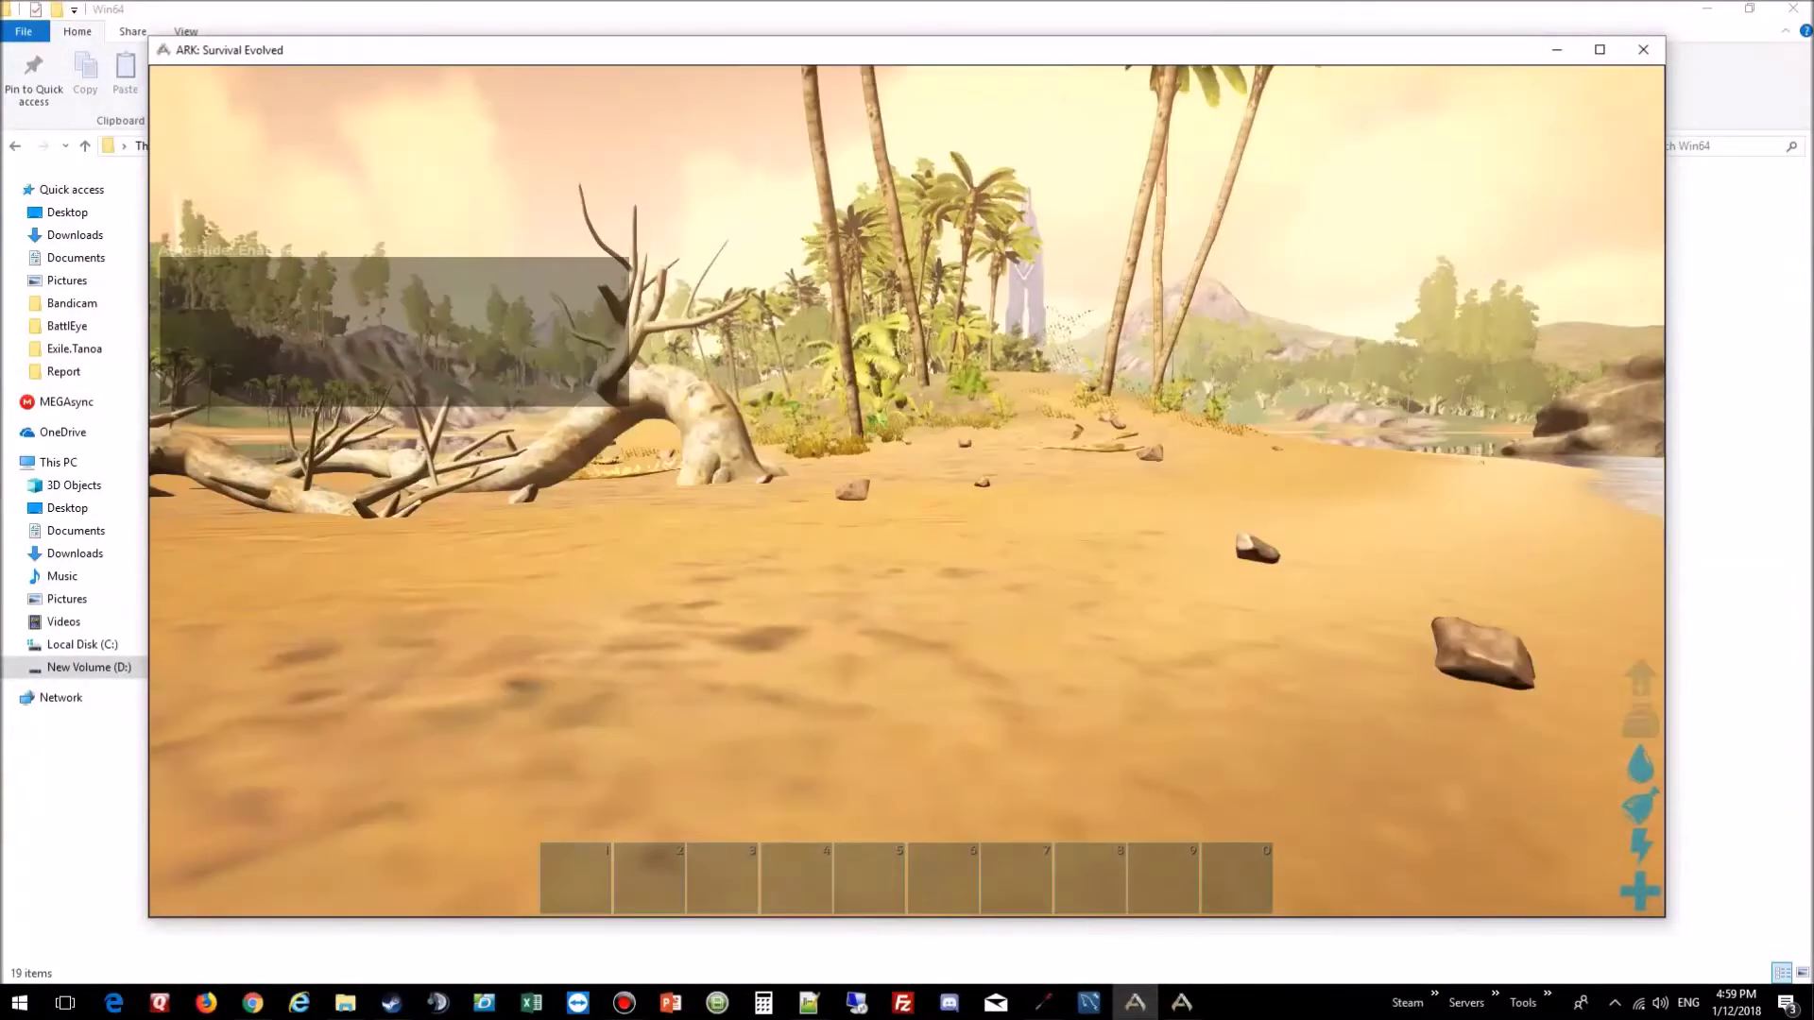
key("i")
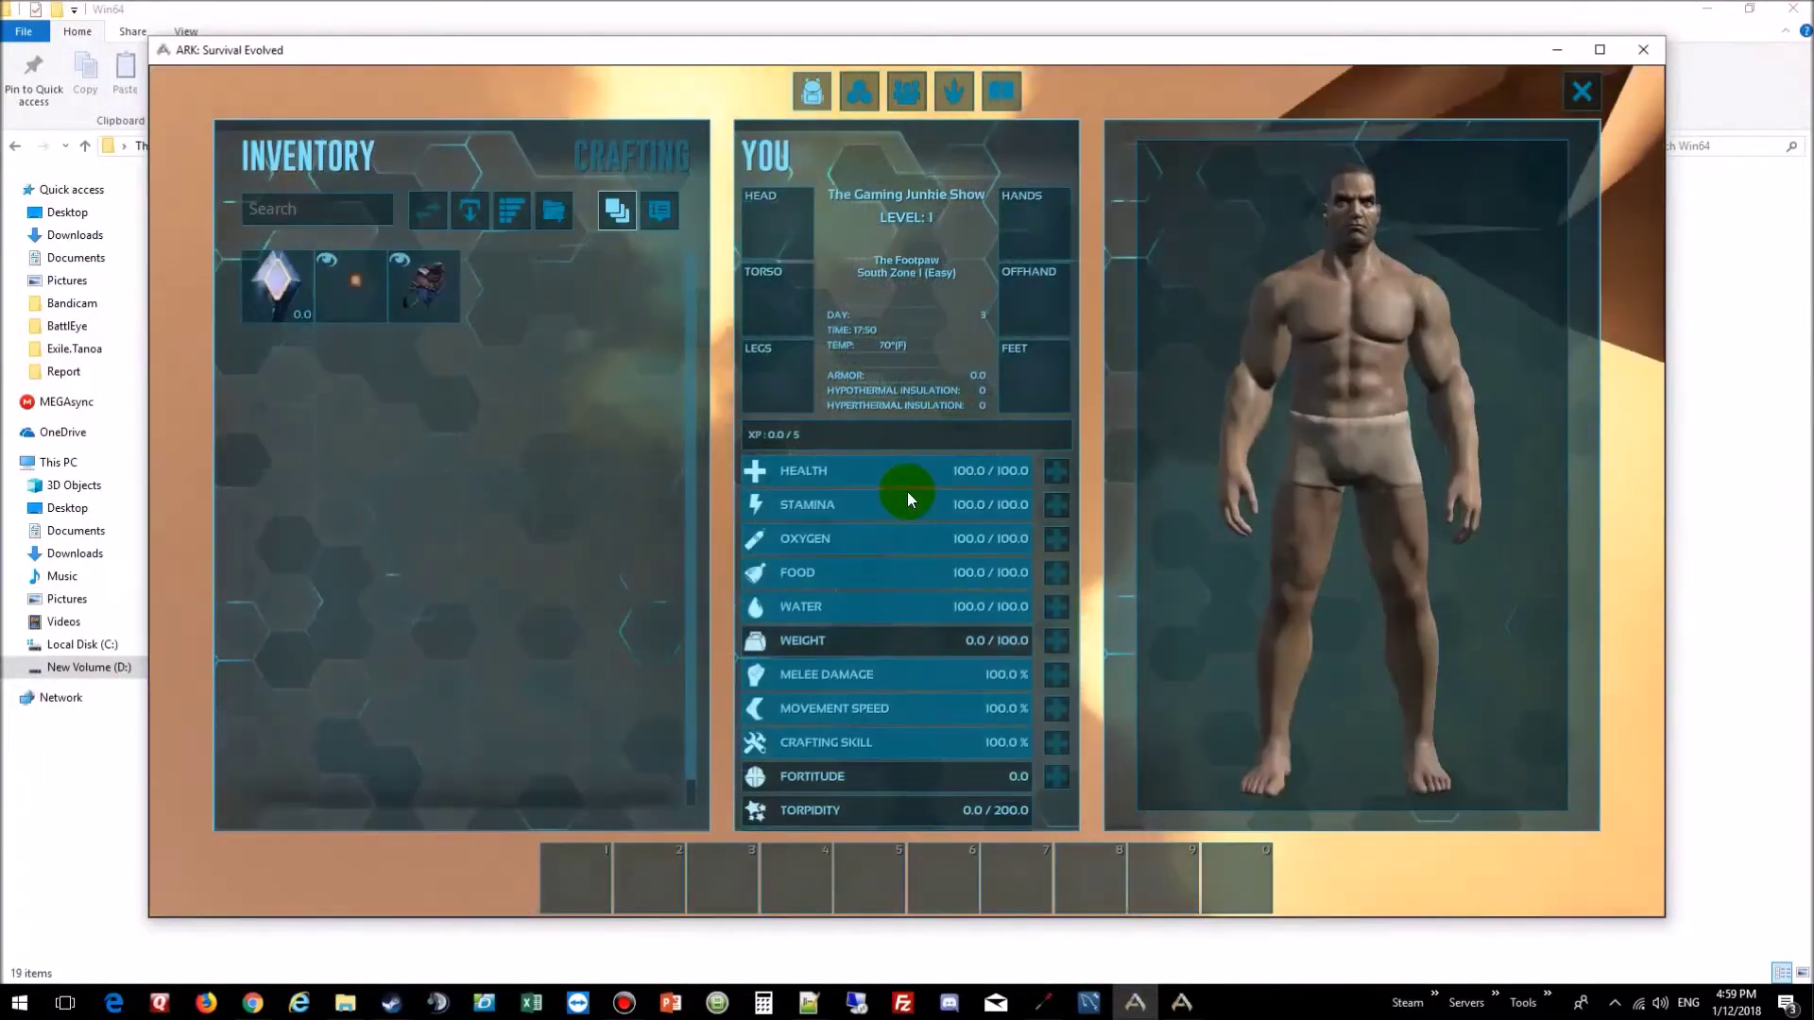
key("i")
left_click(933, 434)
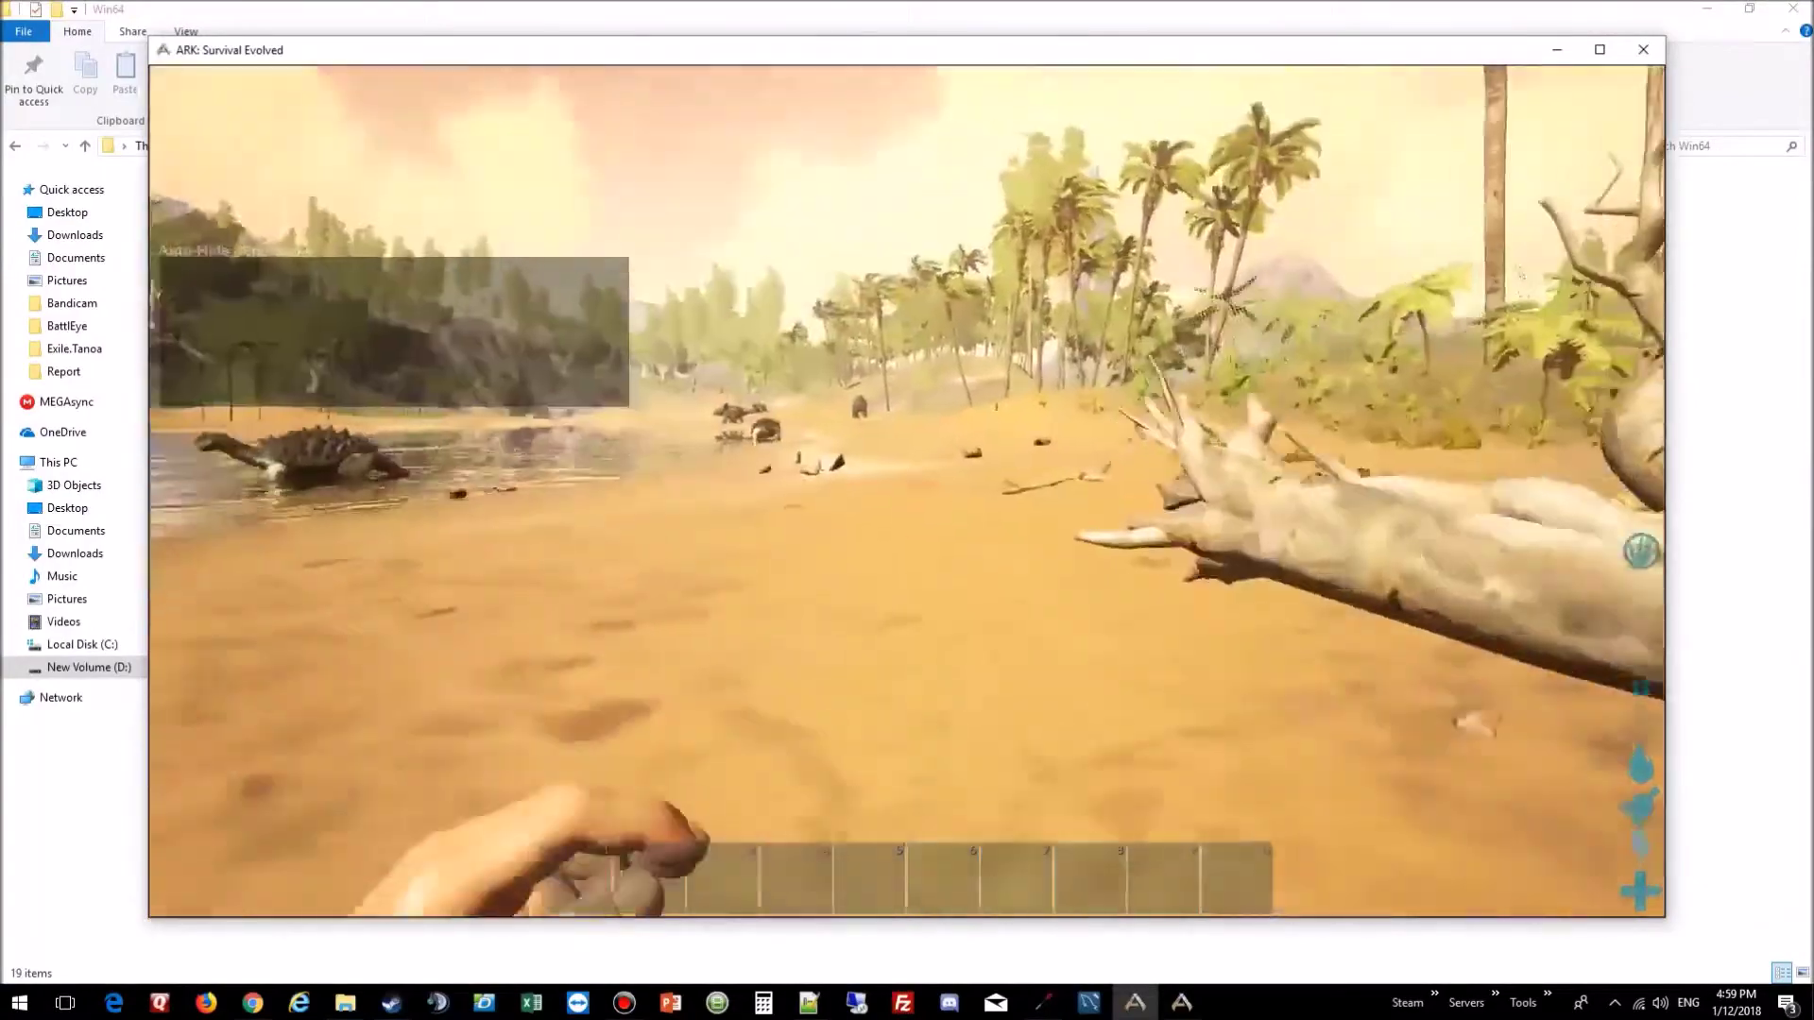
Step: Walk off the beach toward the jungle river, throwing a punch along the way
key("w")
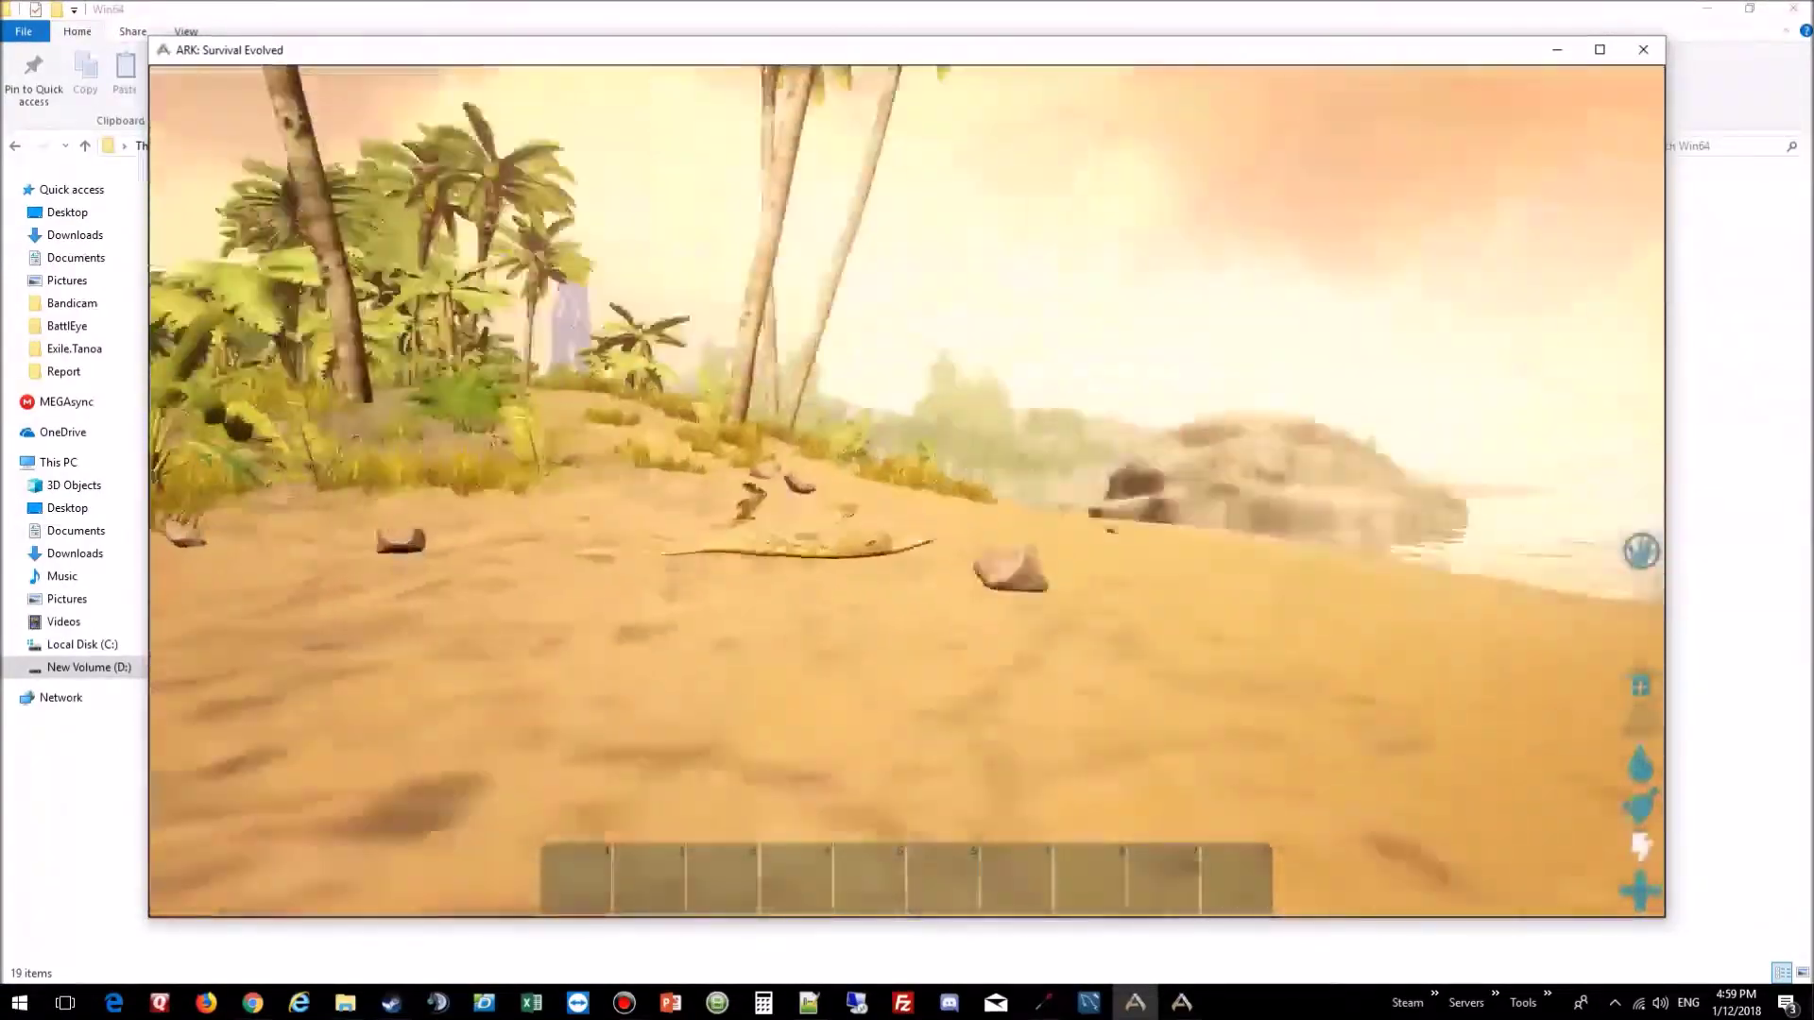
key("w")
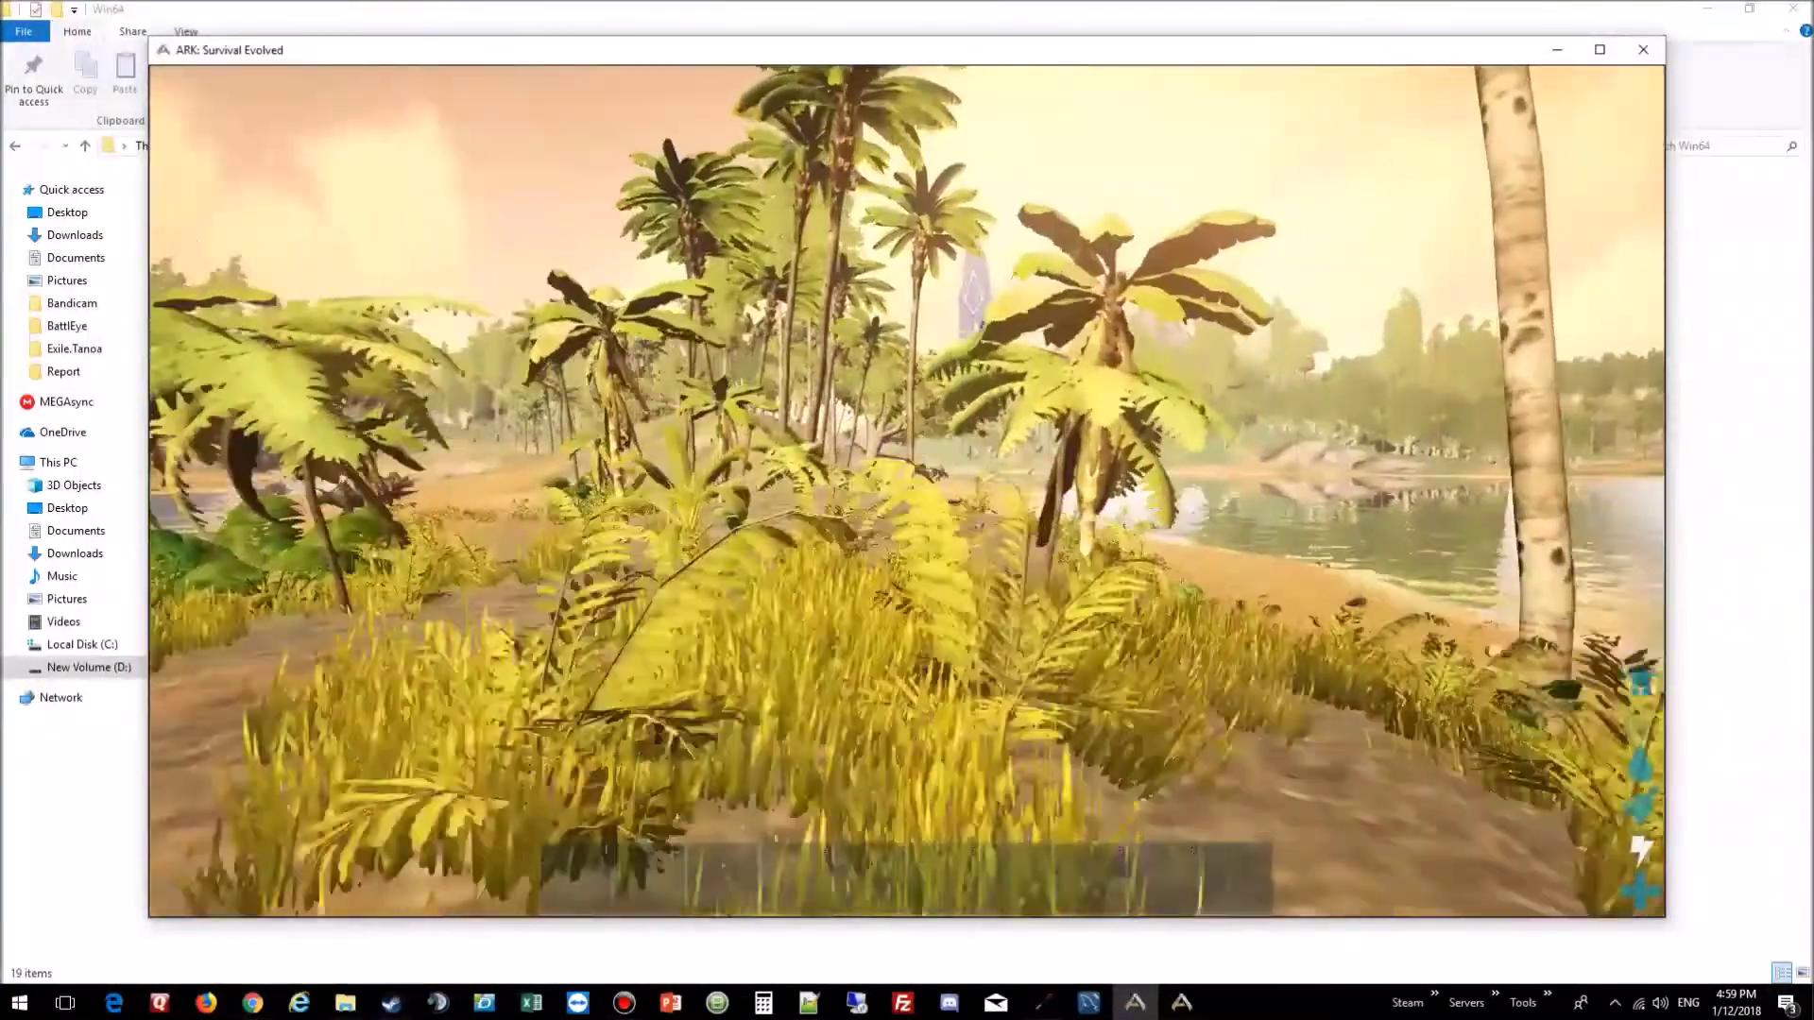
key("w")
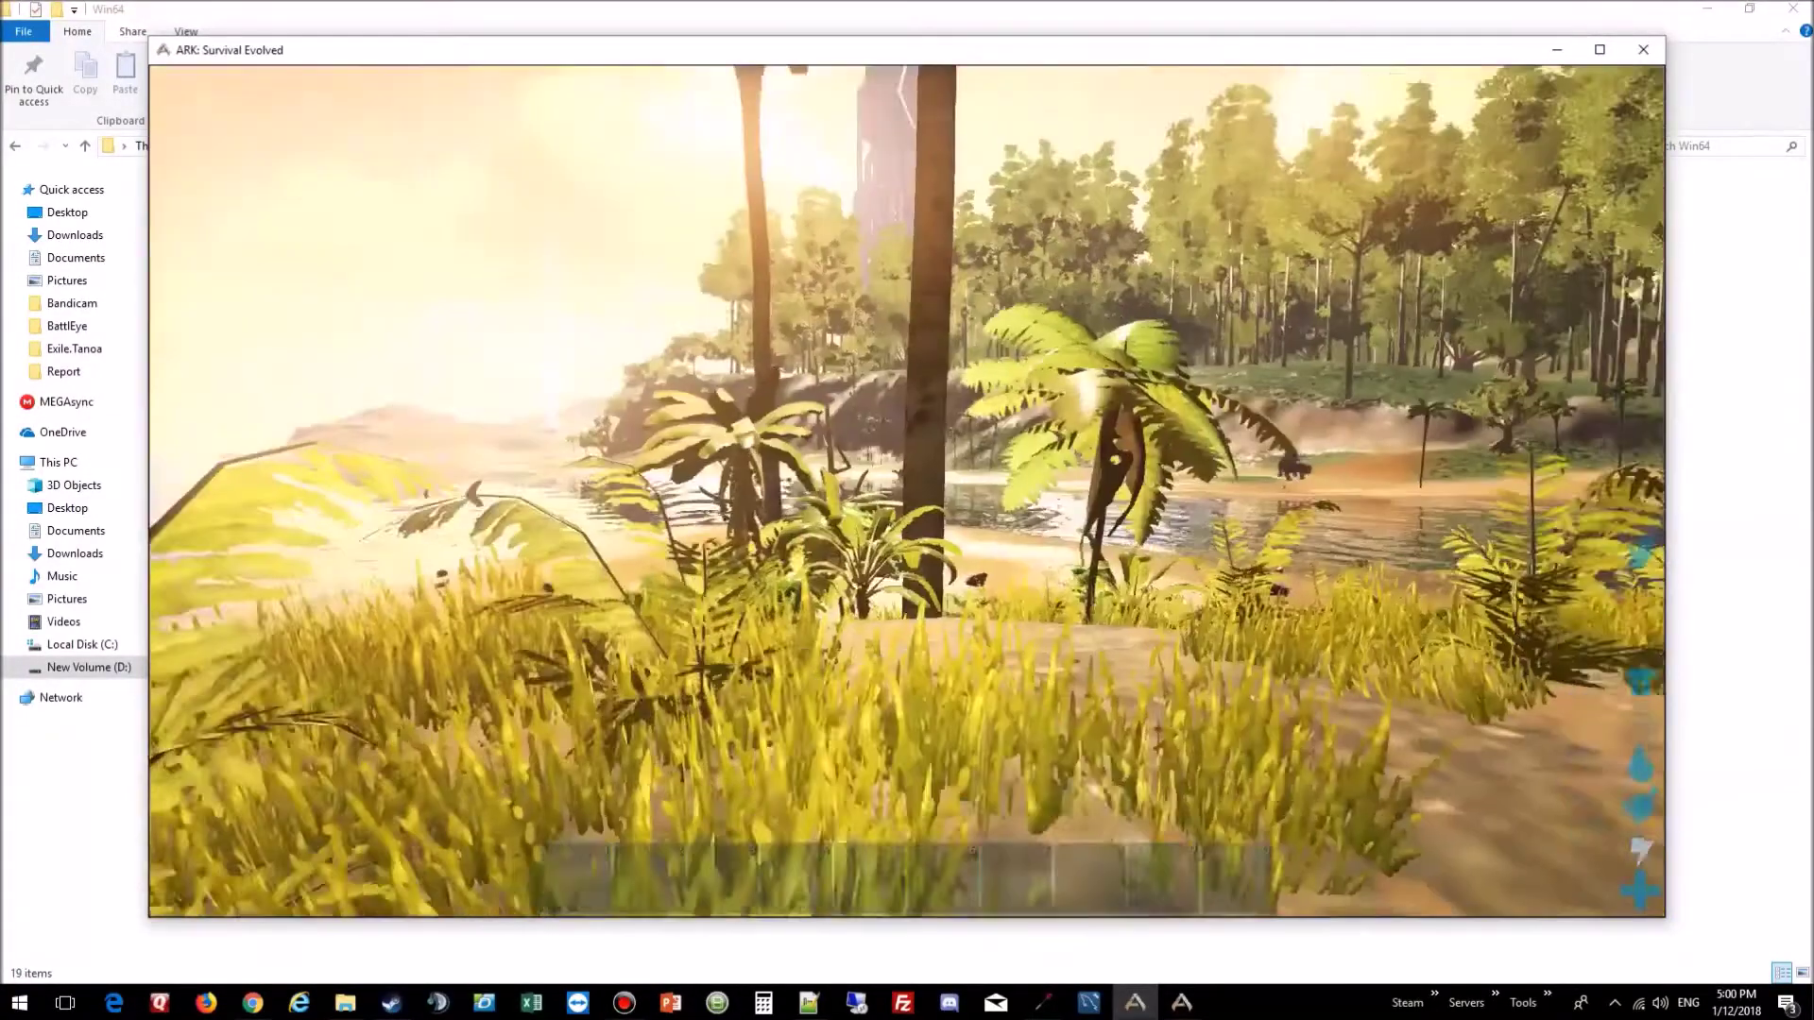
left_click(907, 491)
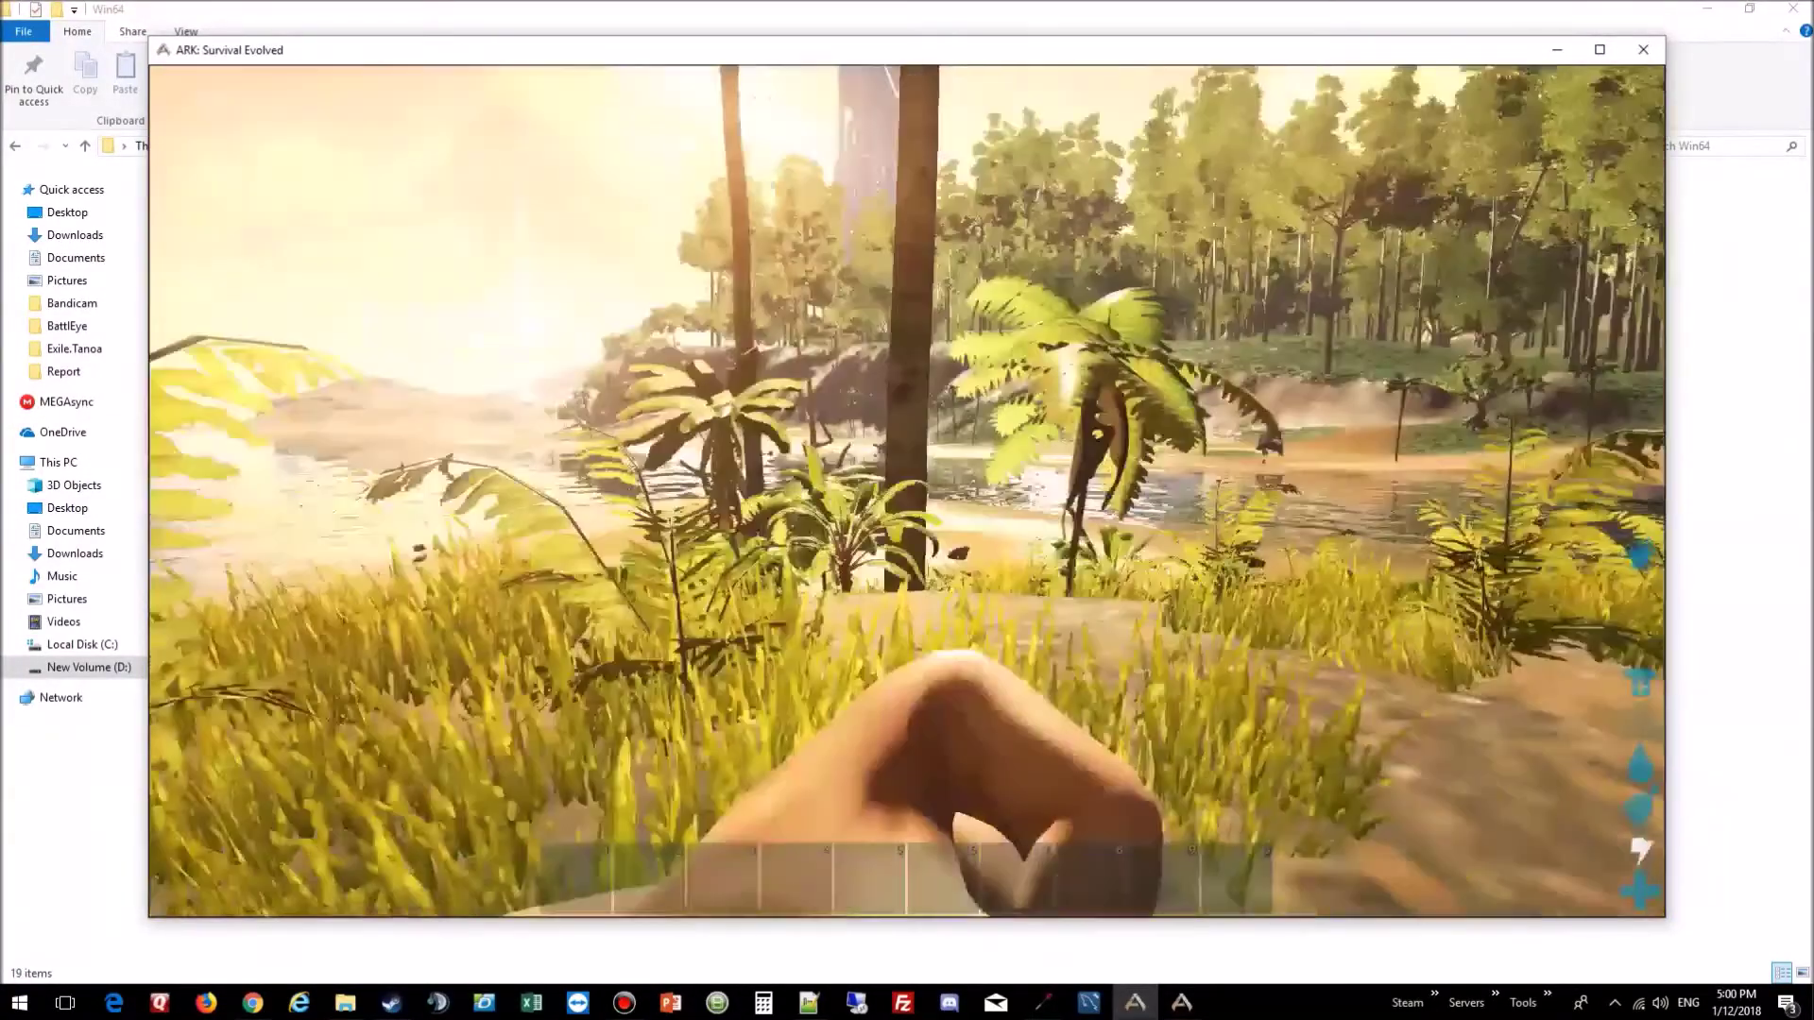
key("w")
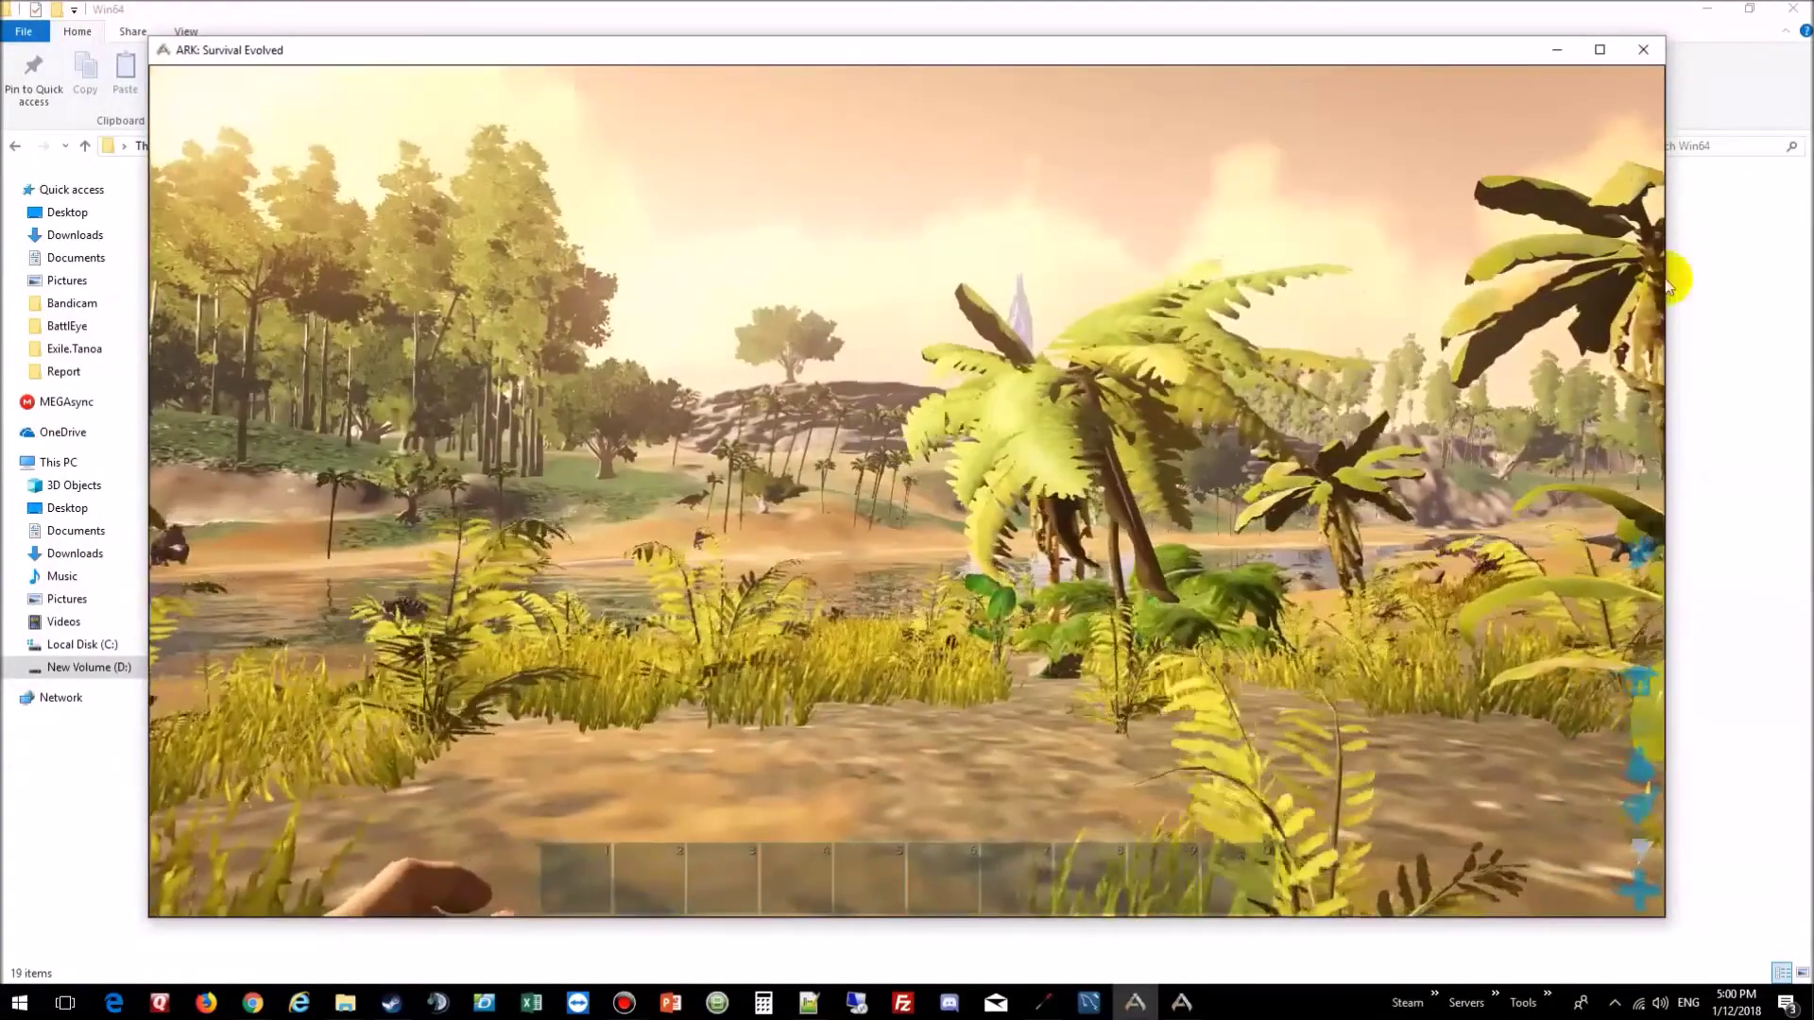
left_click(1668, 283)
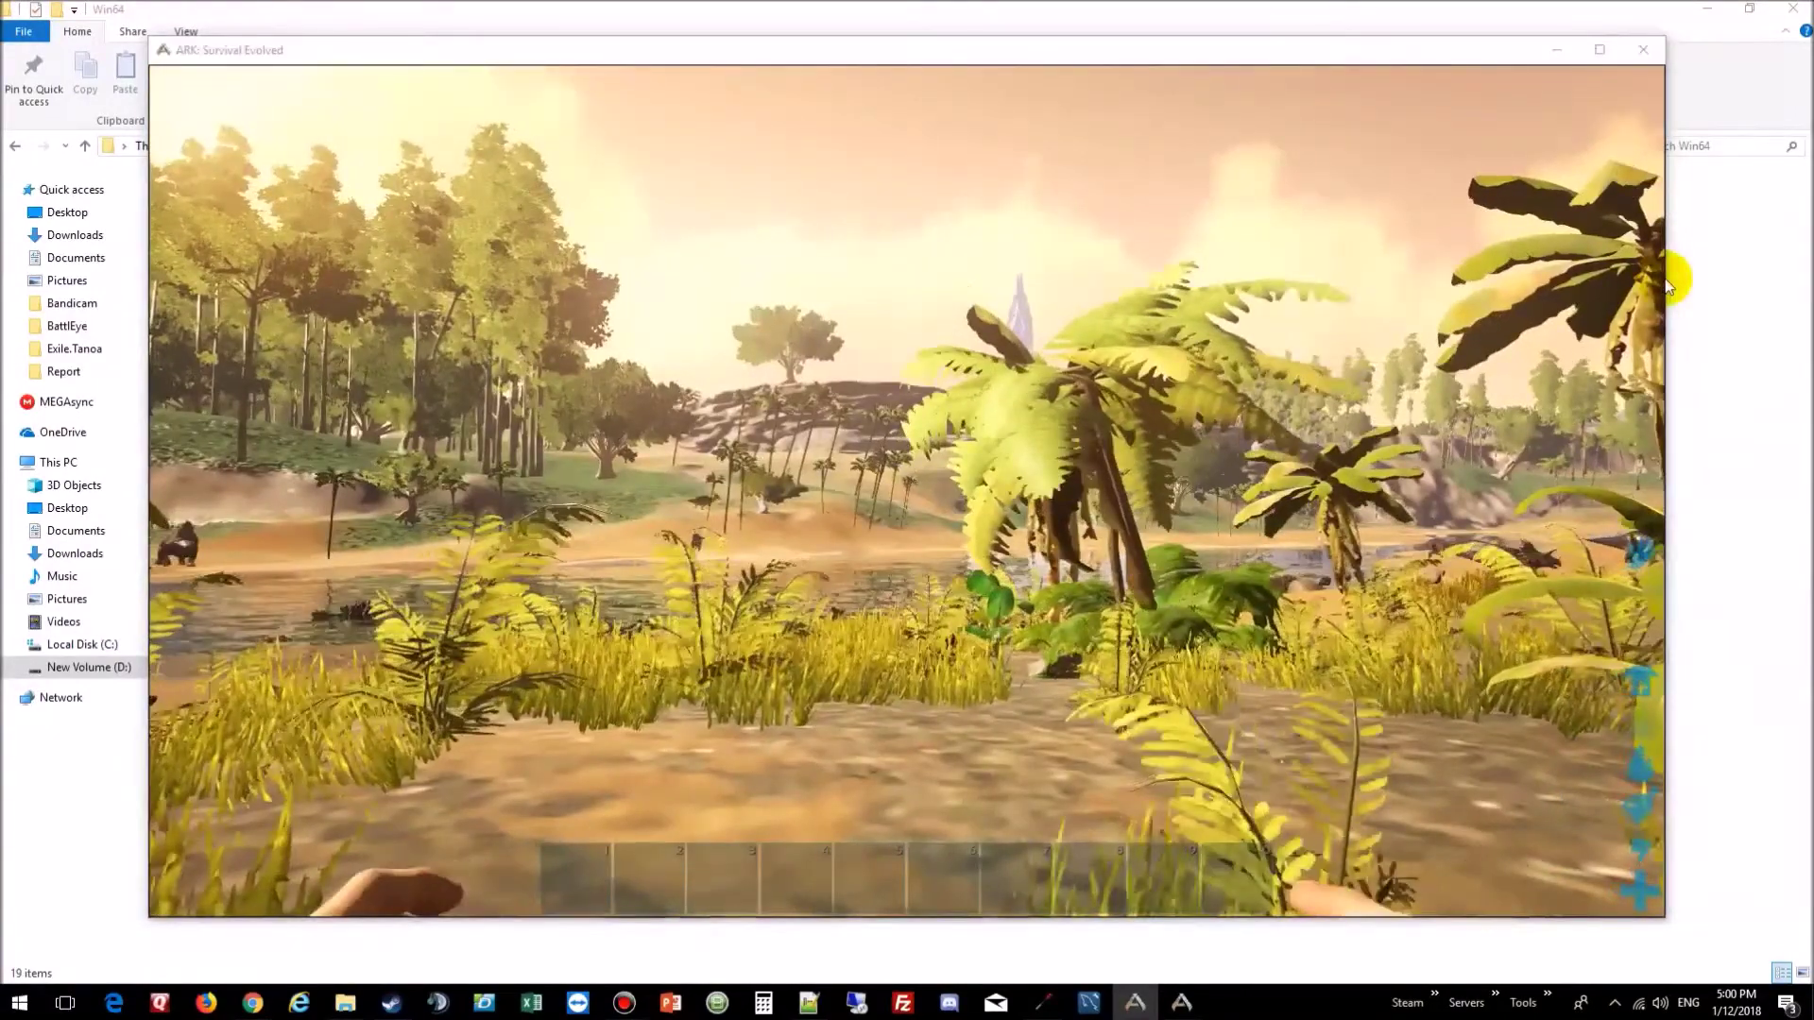